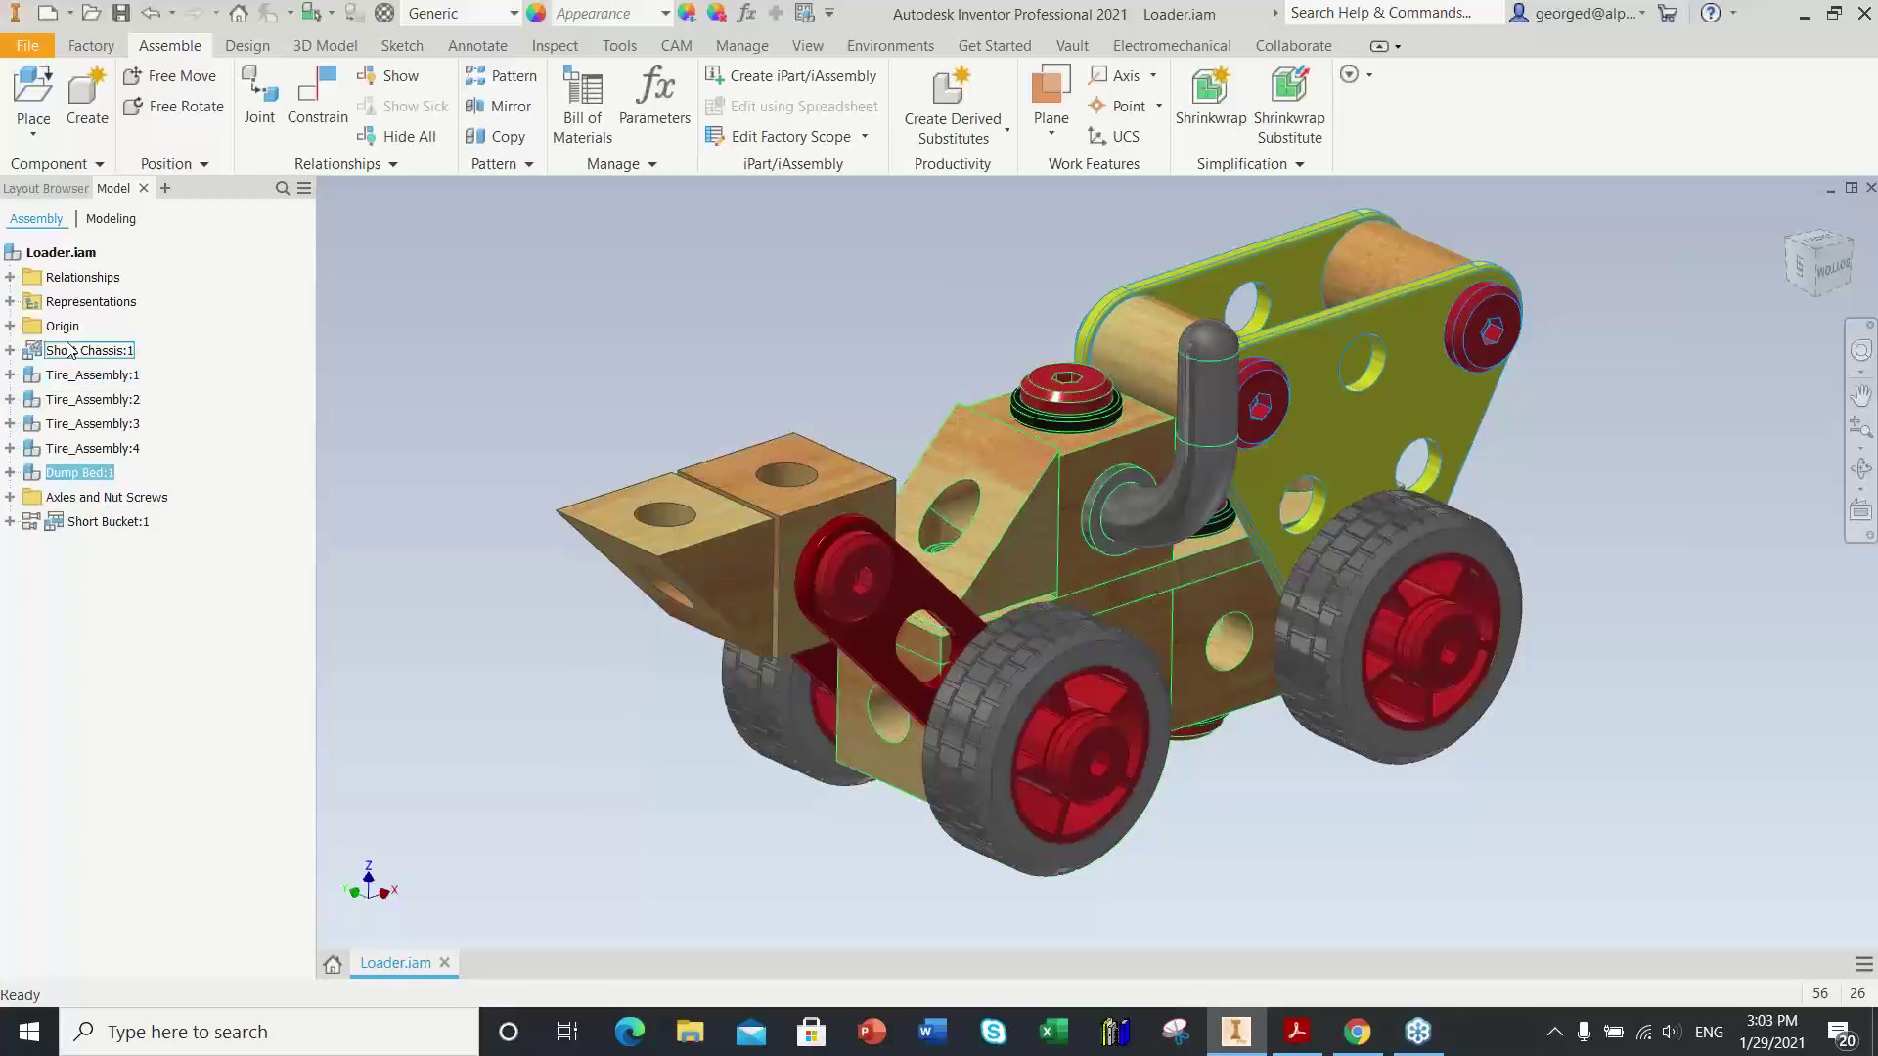
Step: Highlight the Short Chassis and Short Bucket subassemblies to see which parts of the loader they cover
{"action": "left_click", "coordinate": [78, 353]}
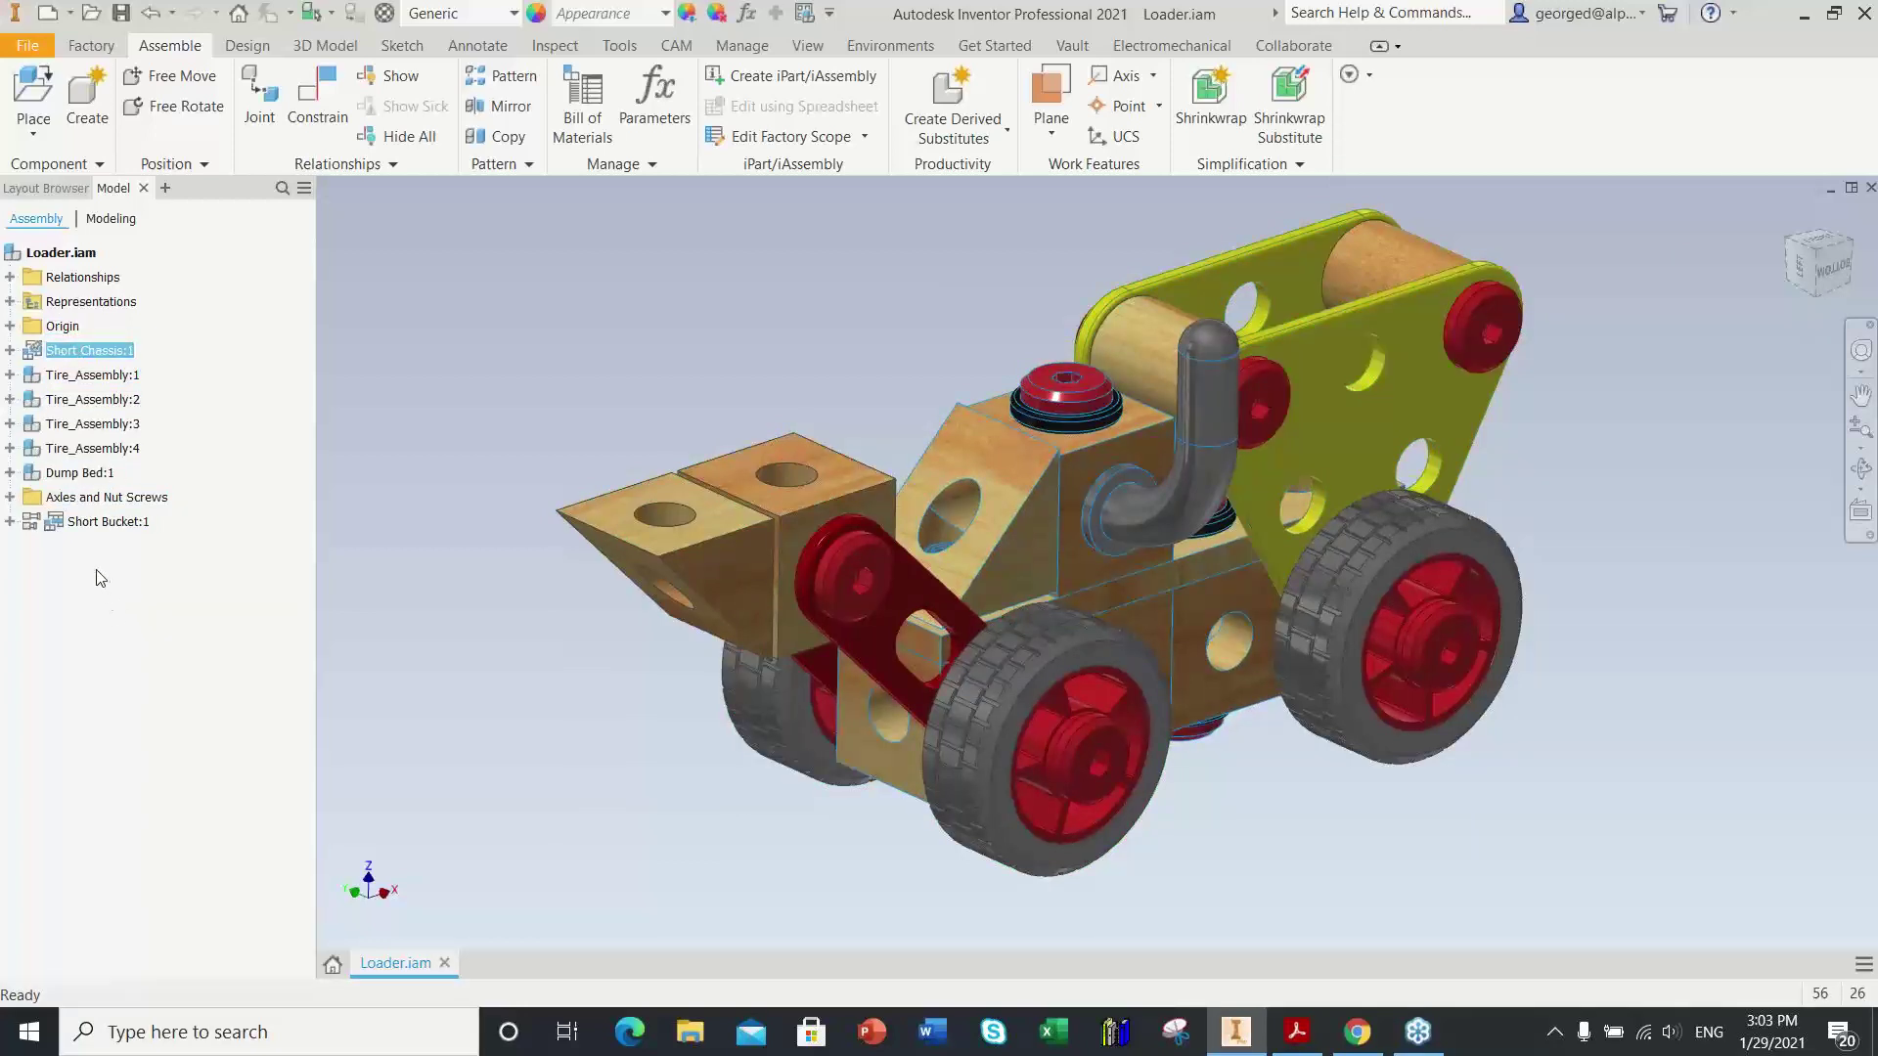
{"action": "left_click", "coordinate": [70, 523]}
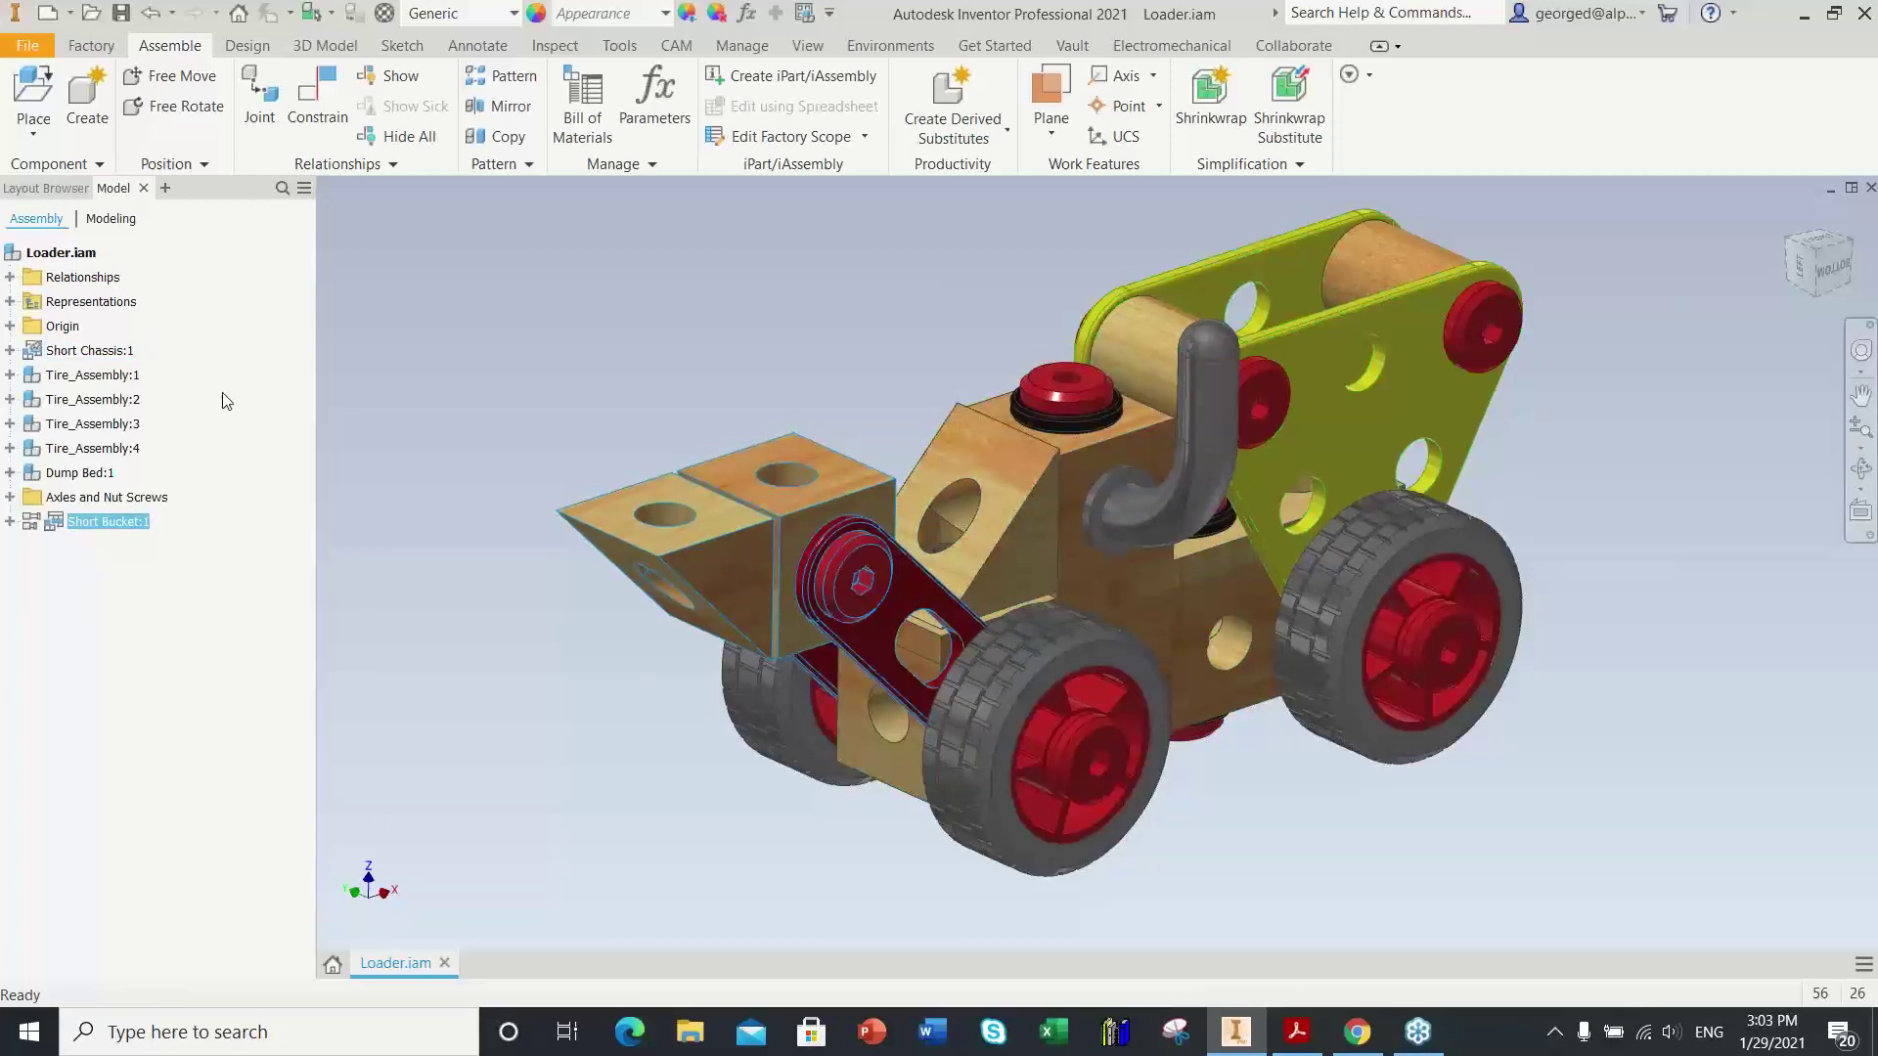
{"action": "left_click", "coordinate": [75, 354], "text": "ctrl"}
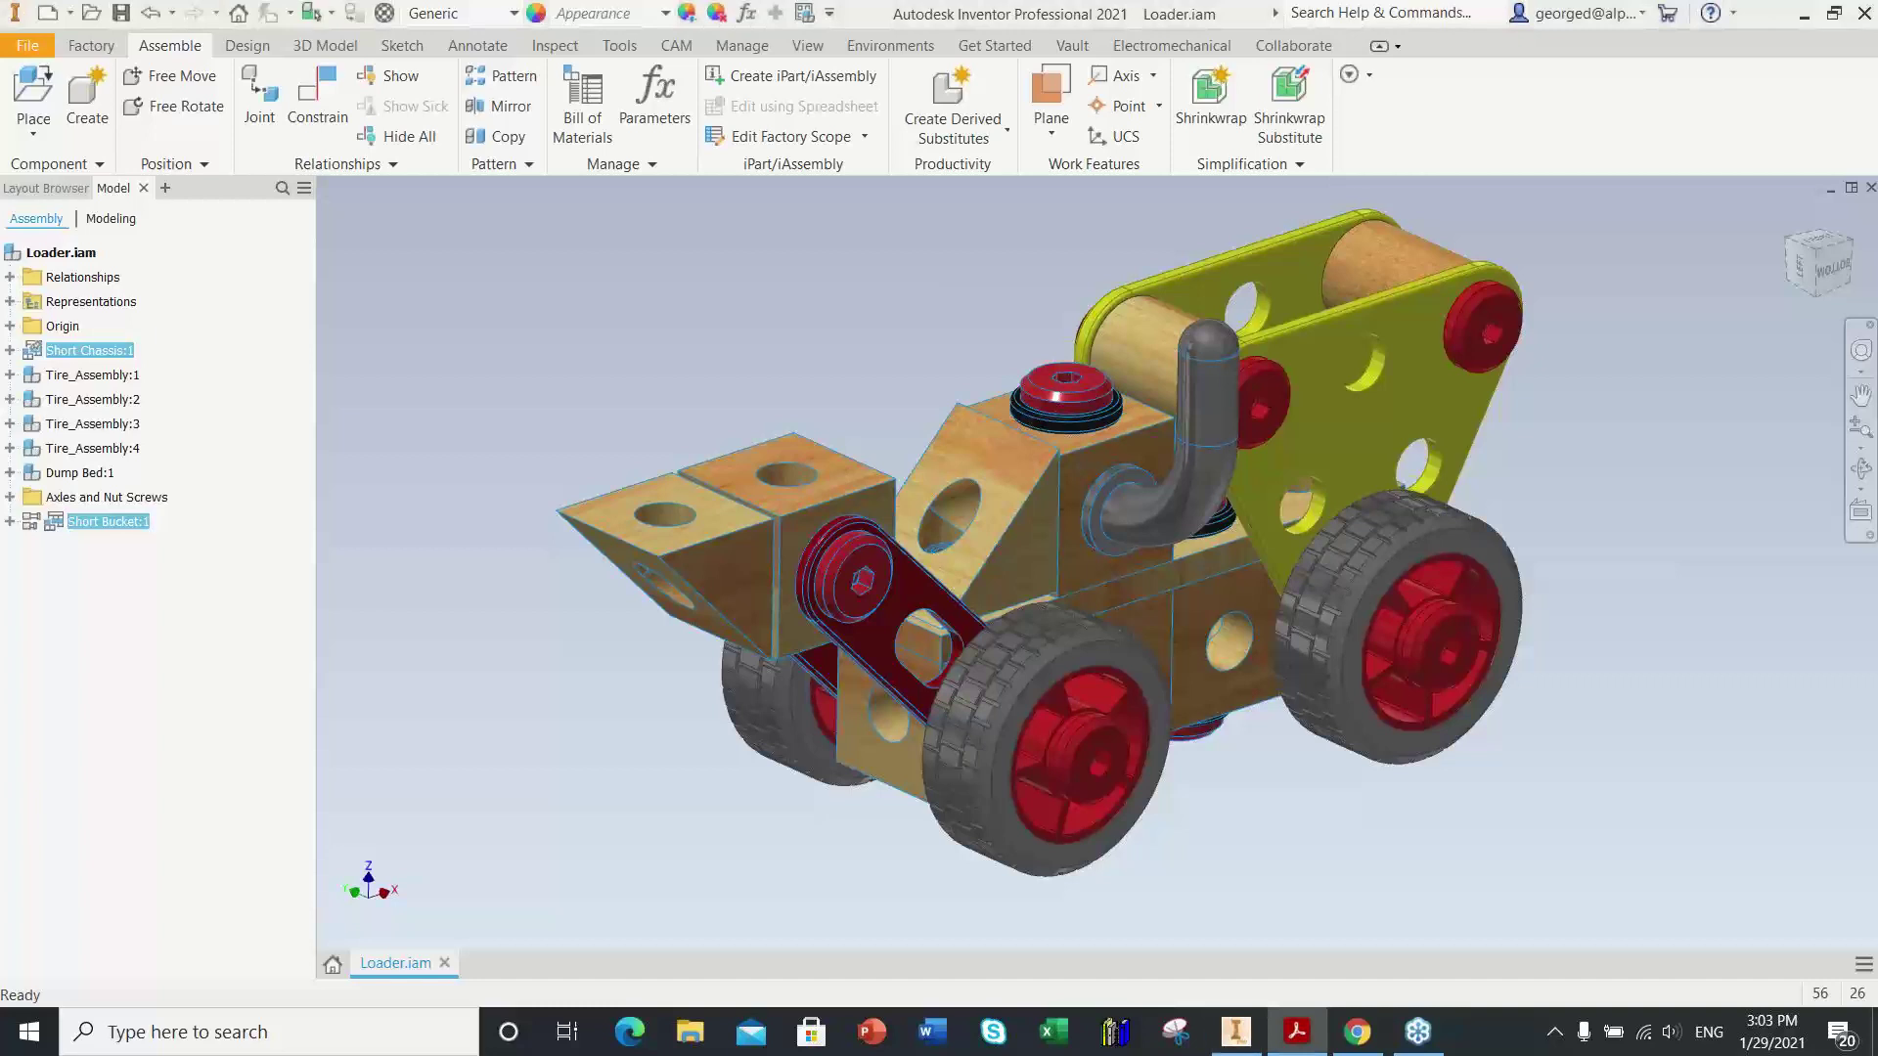
{"action": "left_click", "coordinate": [419, 361]}
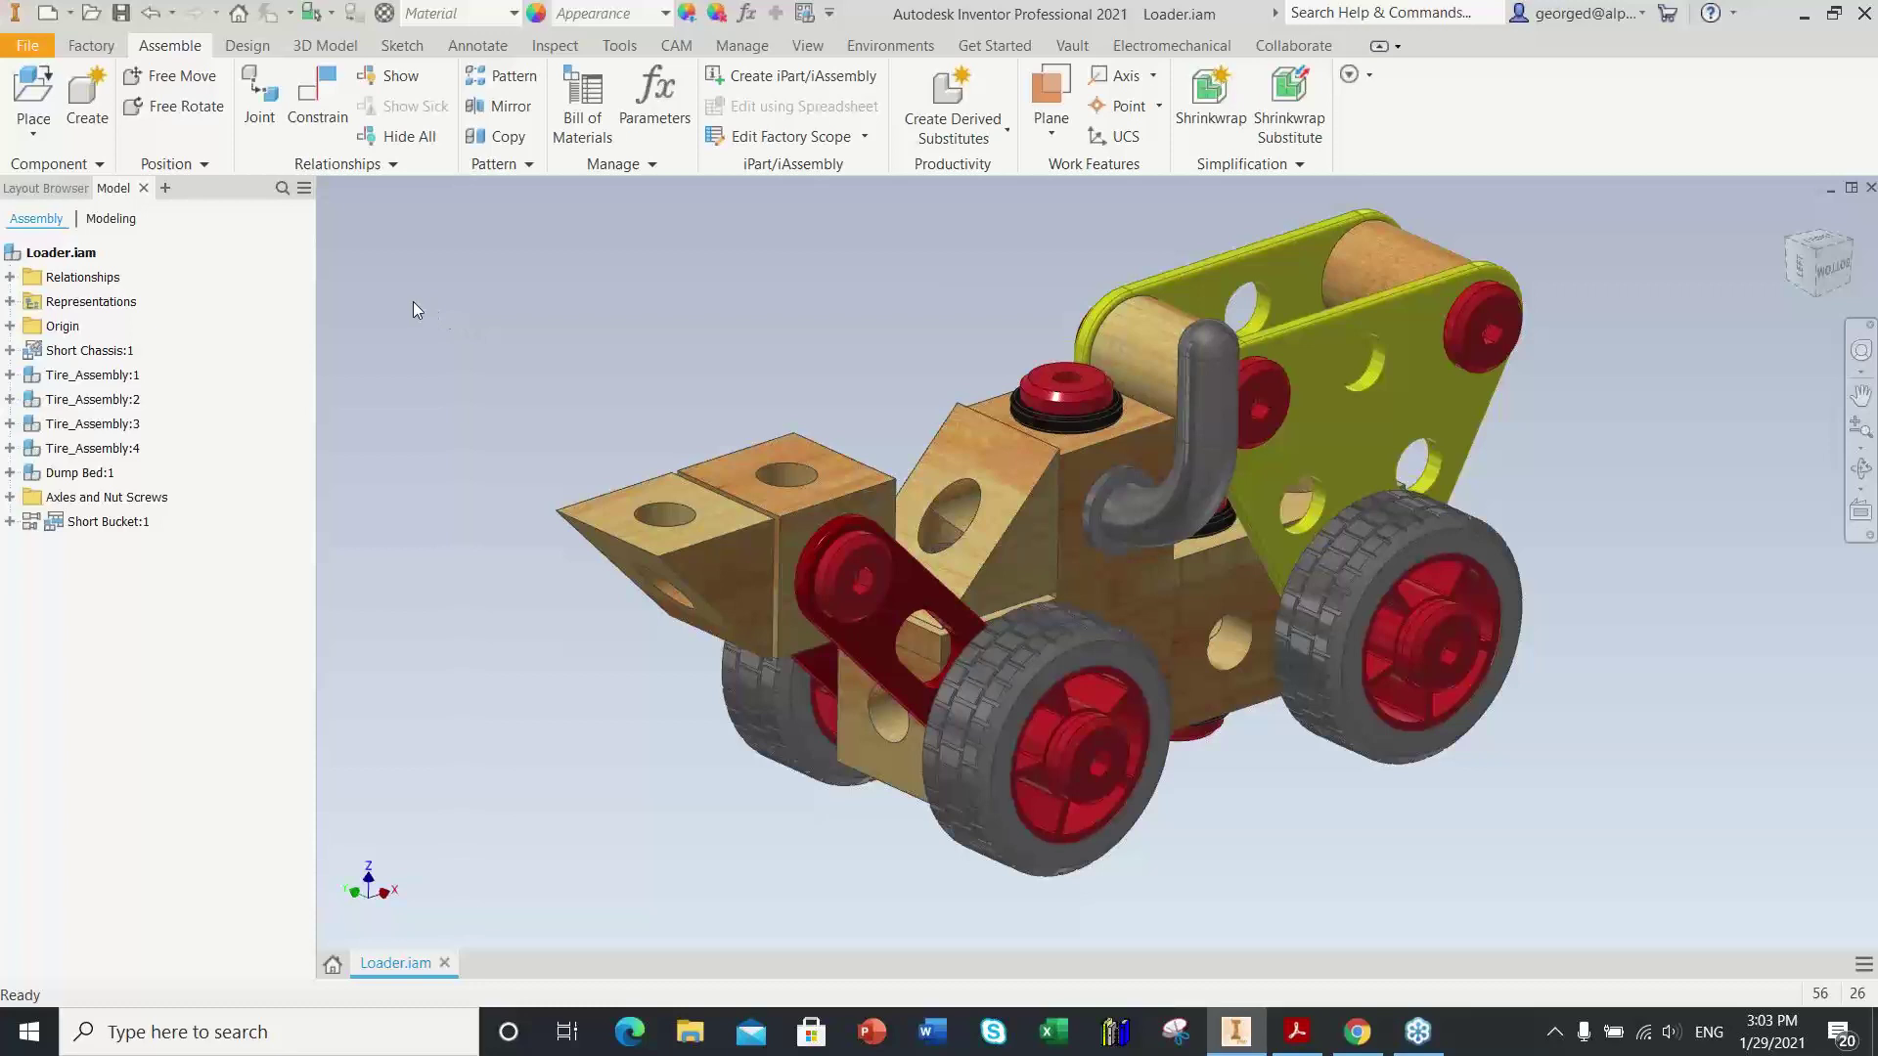
{"action": "left_click", "coordinate": [54, 253]}
Step: Start creating an iAssembly from Loader.iam and expand the properties of Cab and Chassis - Complete:1 and Bucket - Complete:1
{"action": "left_click", "coordinate": [886, 46]}
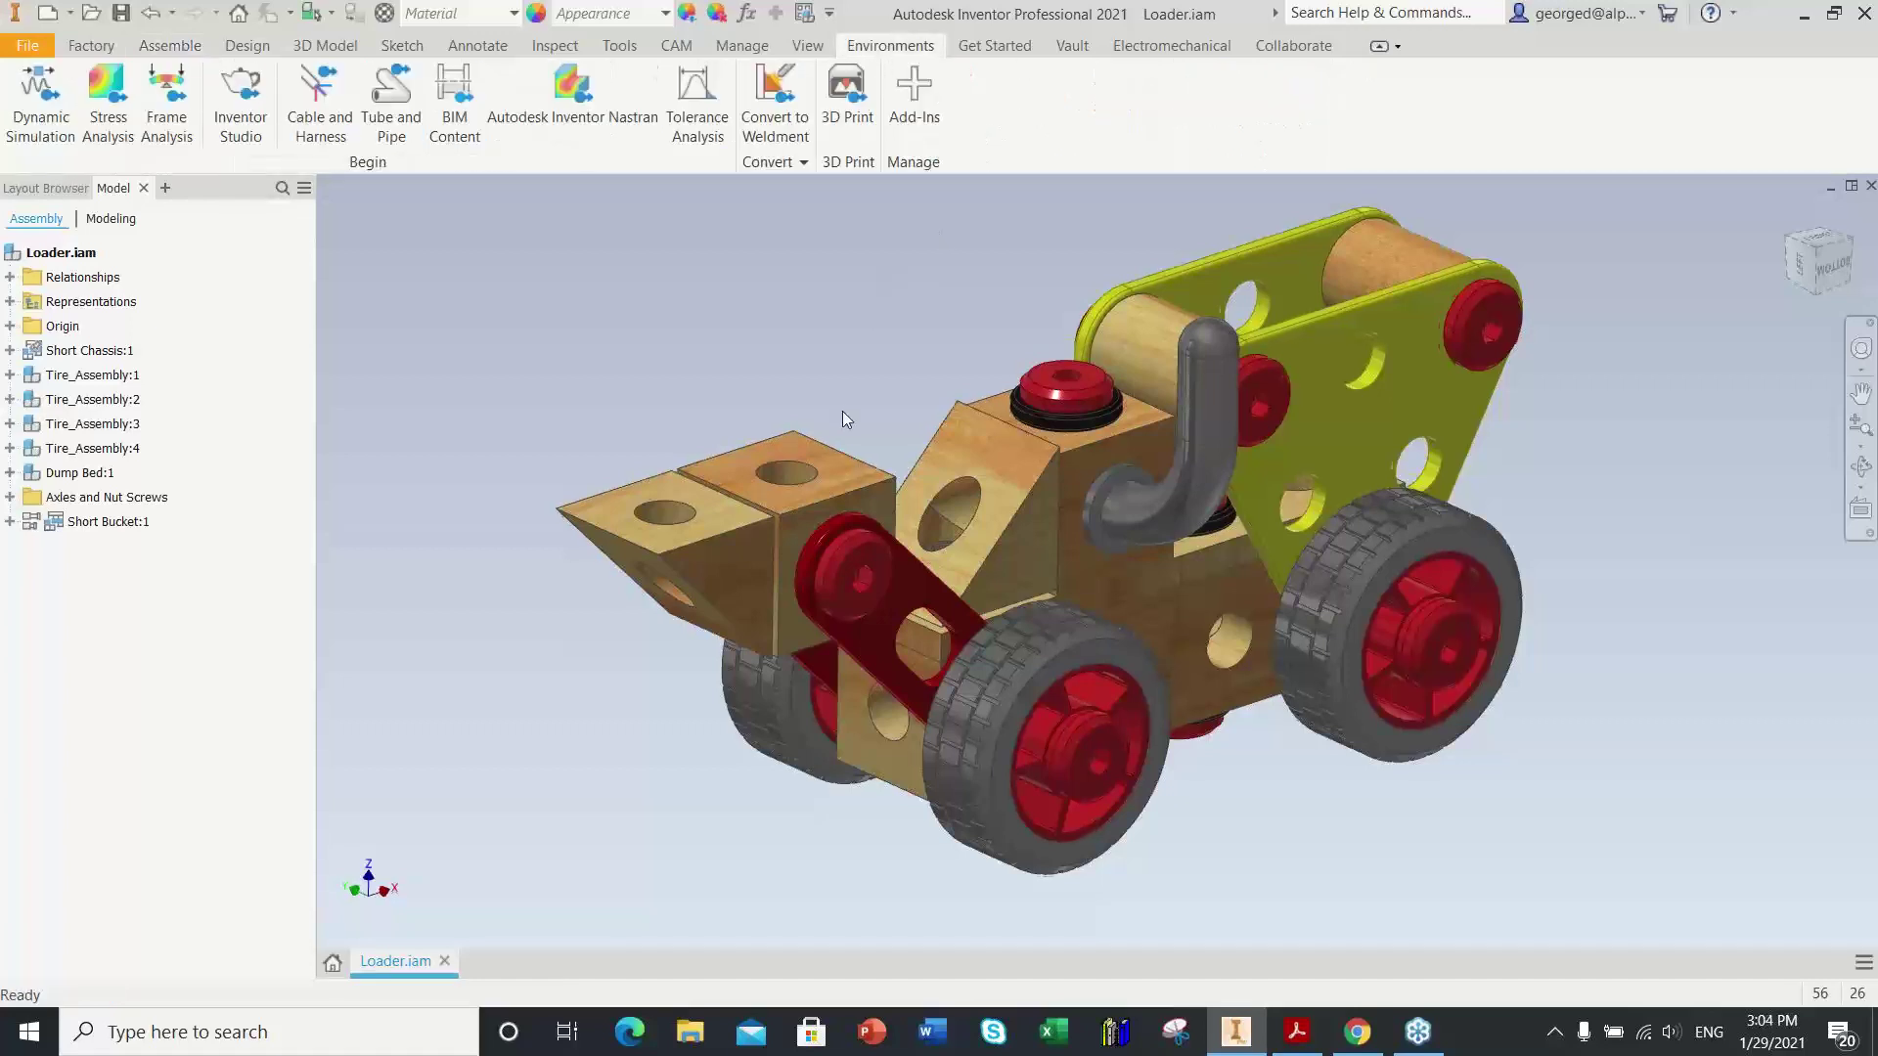
{"action": "left_click", "coordinate": [741, 46]}
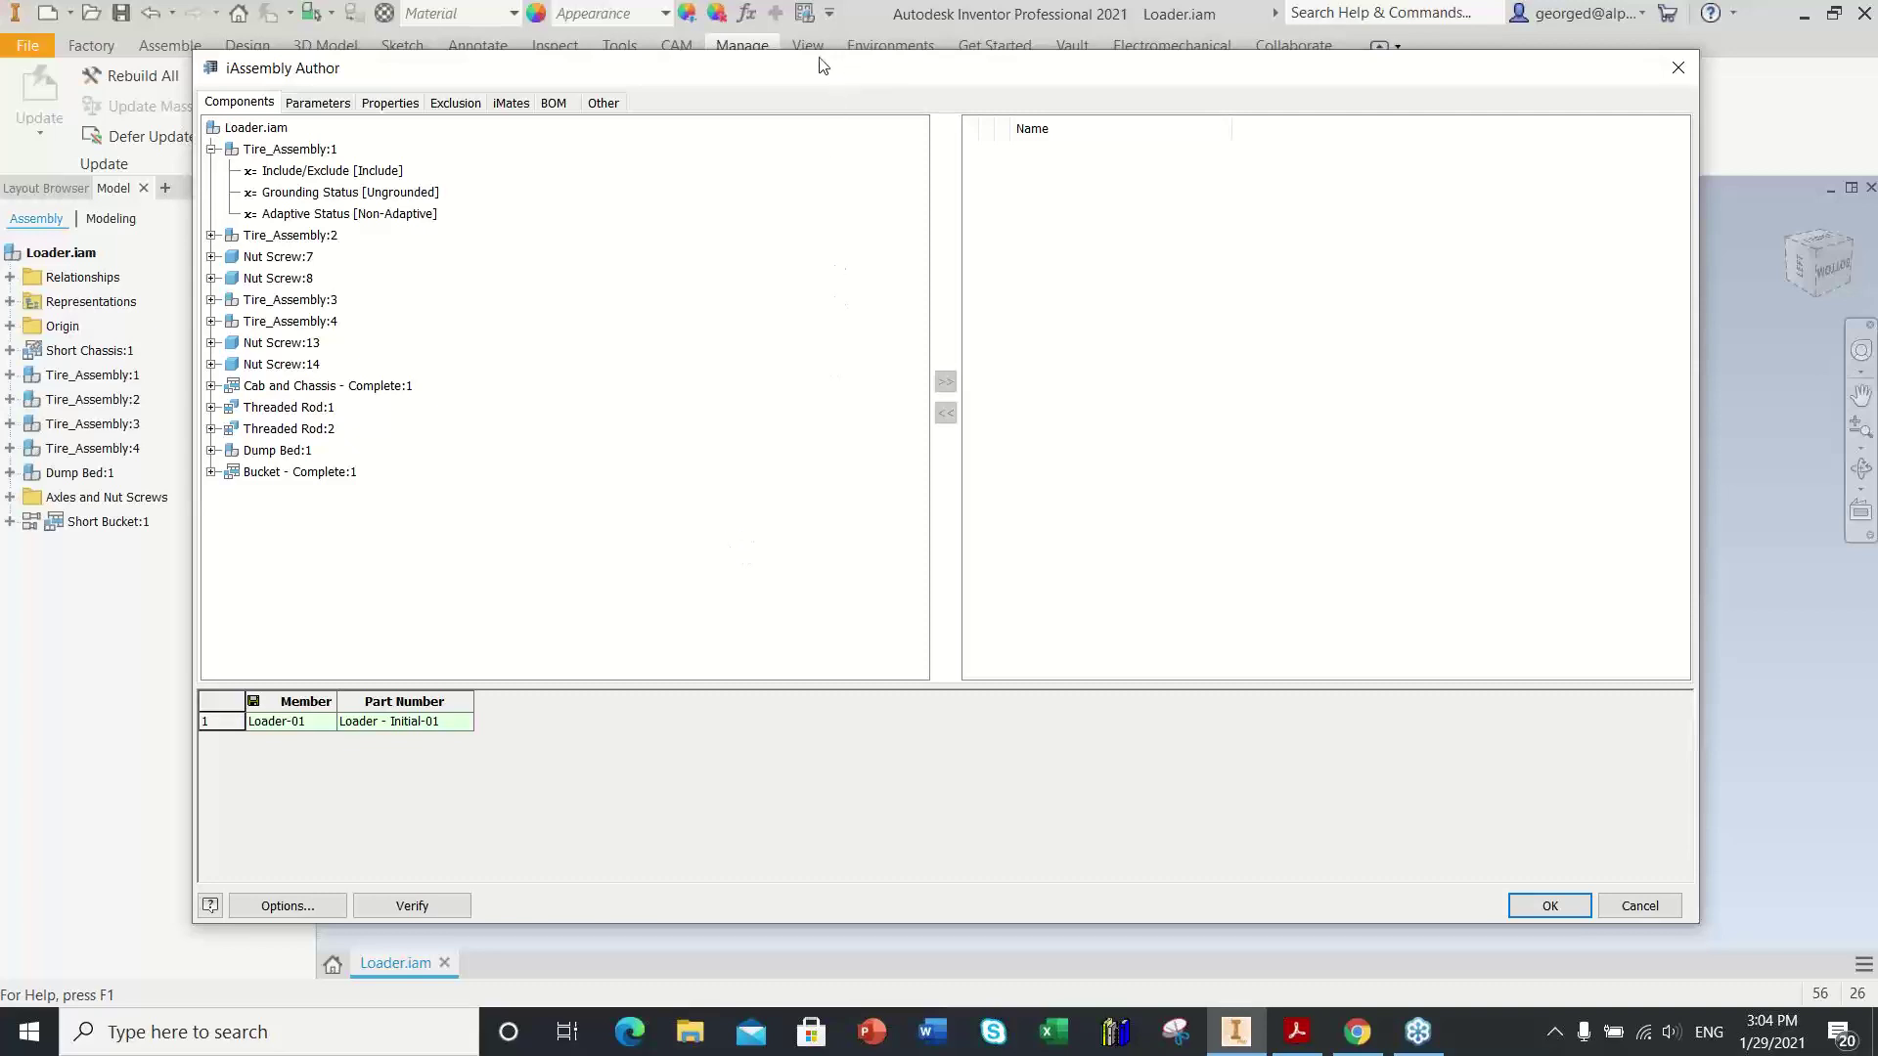
{"action": "left_click_drag", "start_coordinate": [837, 76], "coordinate": [814, 65]}
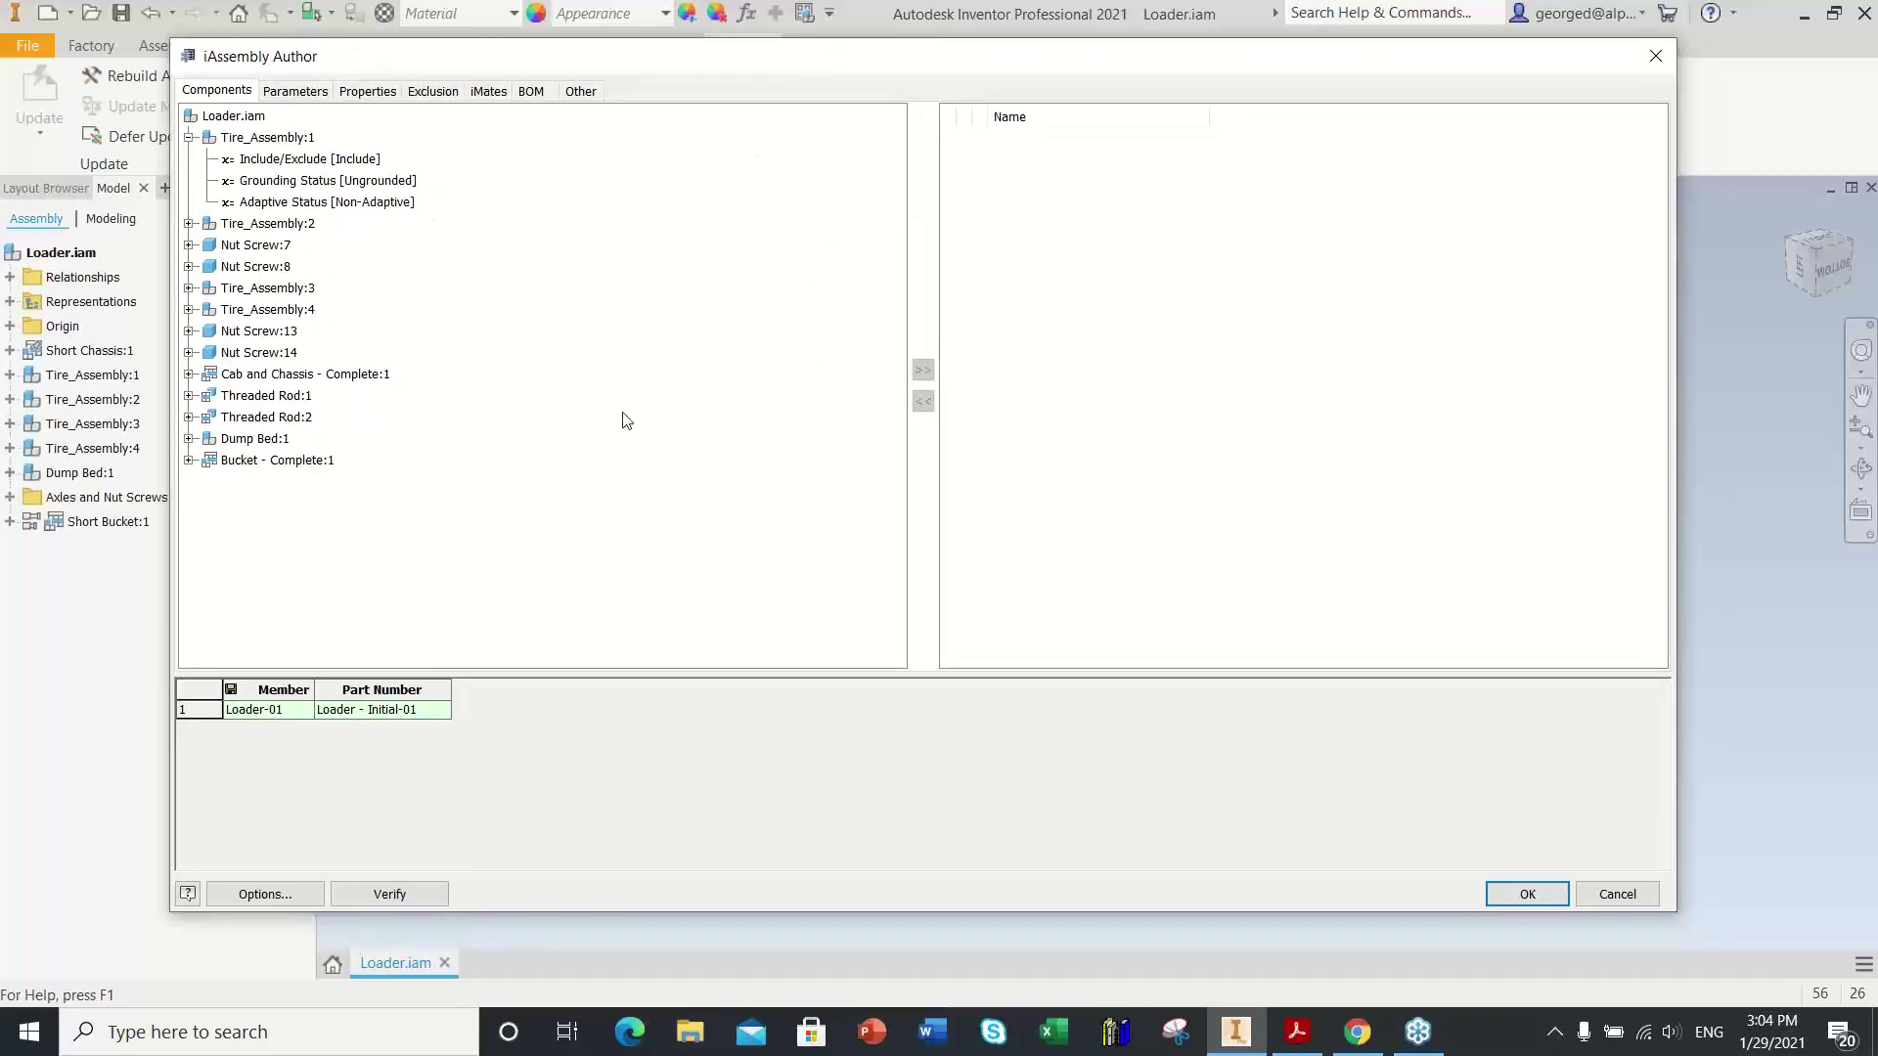
{"action": "left_click_drag", "start_coordinate": [298, 440], "coordinate": [189, 376]}
{"action": "left_click", "coordinate": [189, 374]}
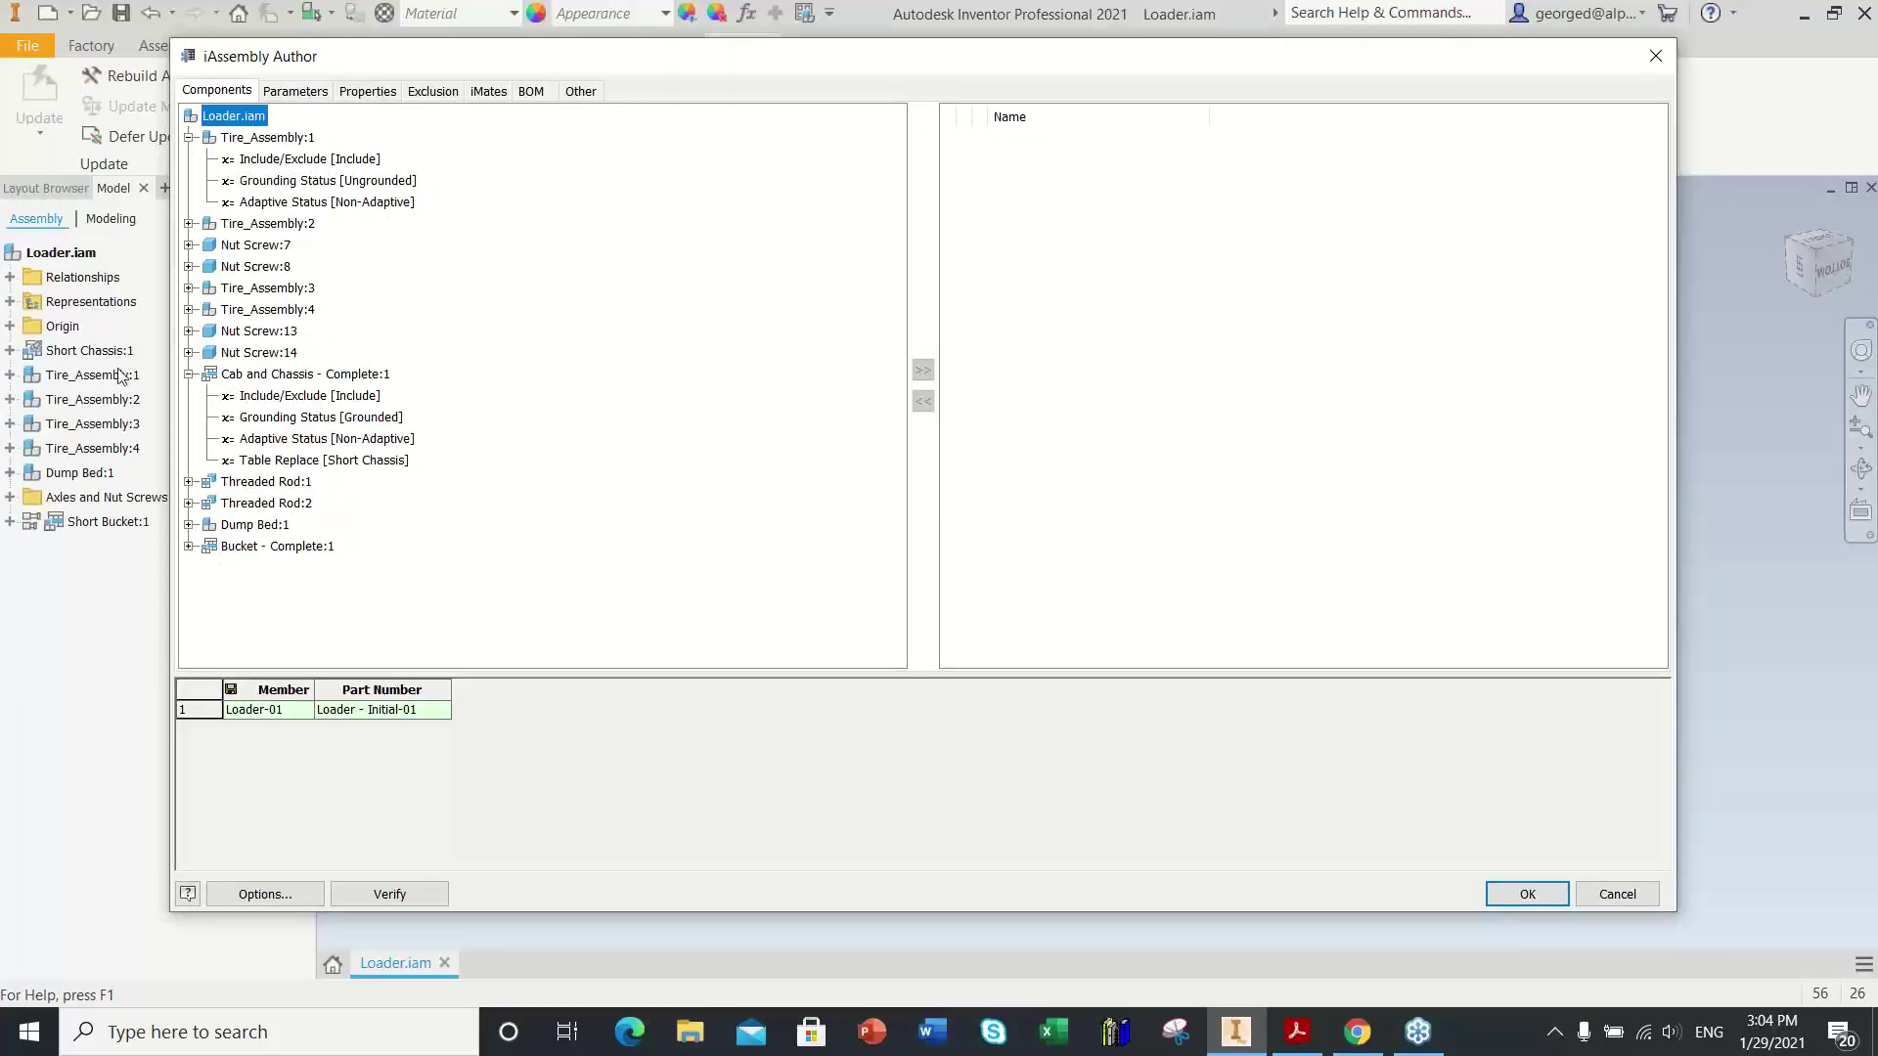
{"action": "left_click", "coordinate": [189, 546]}
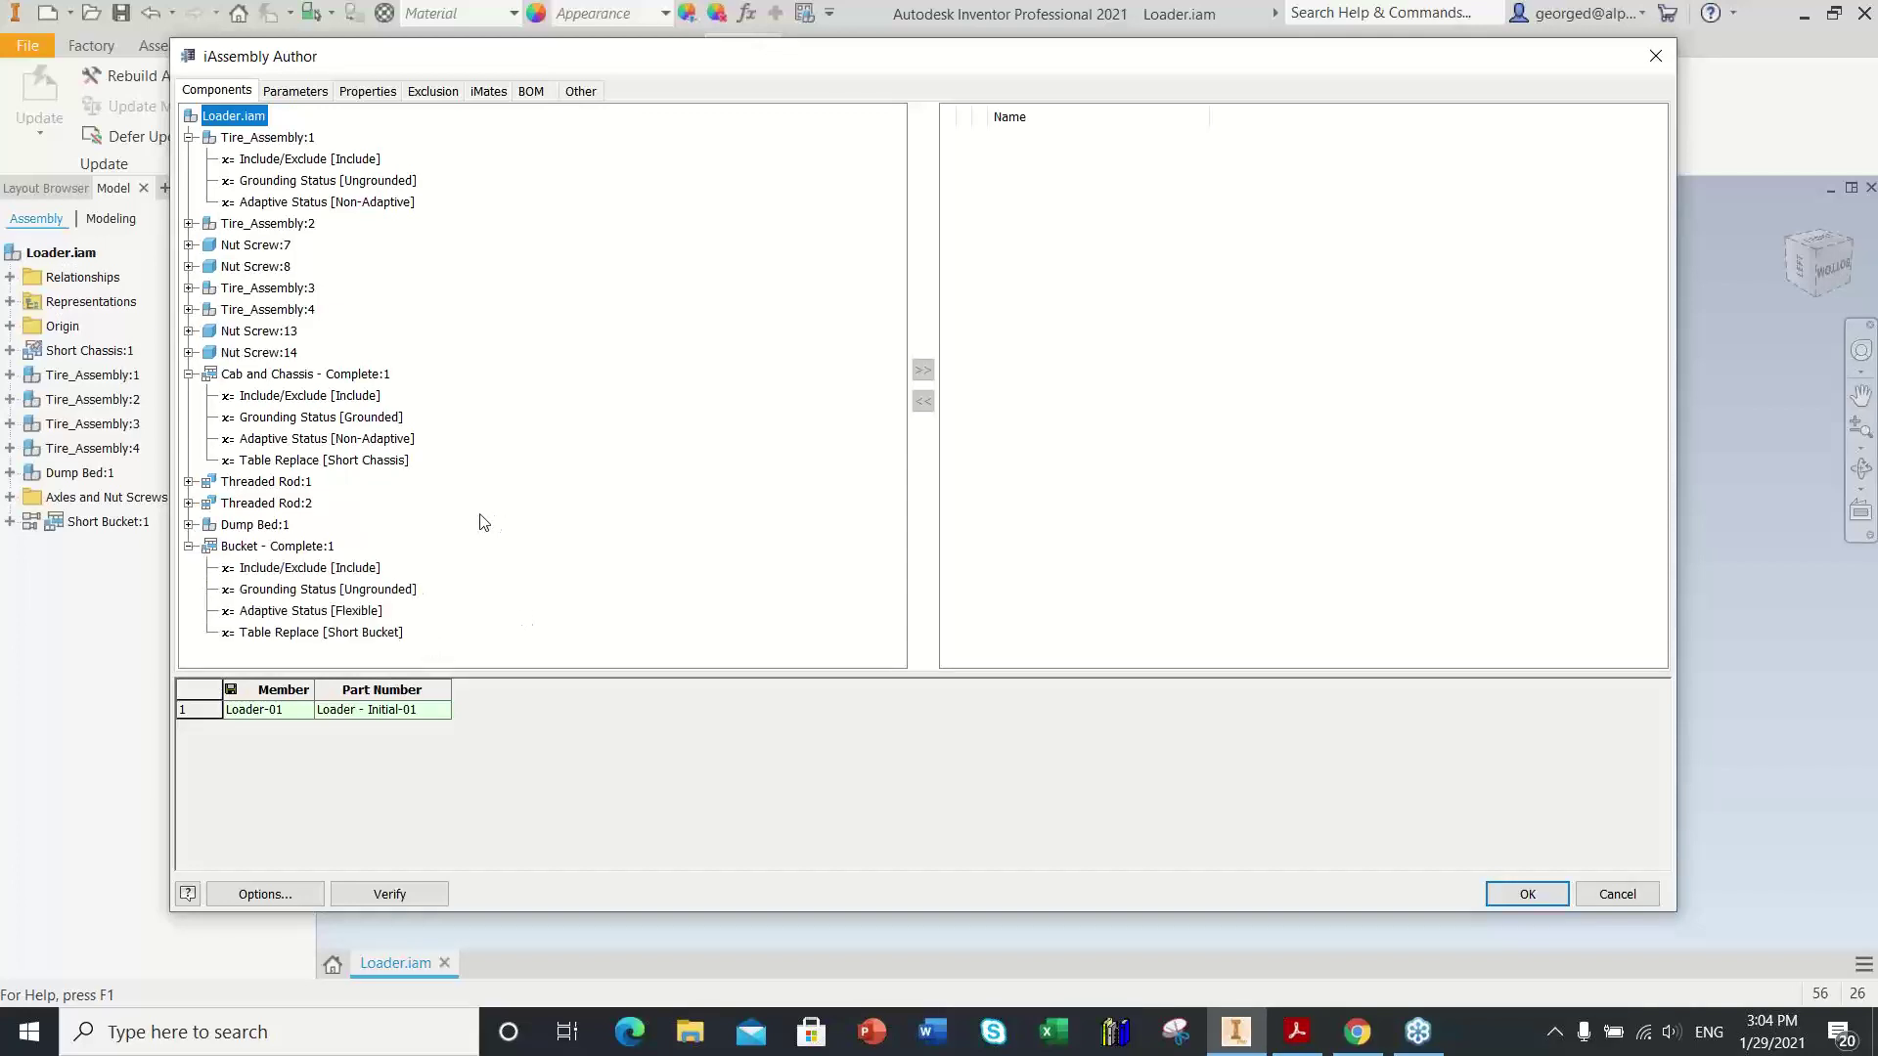
Step: Add the Table Replace properties of the cab and chassis and the bucket as iAssembly table columns, and widen both columns
{"action": "left_click", "coordinate": [294, 459]}
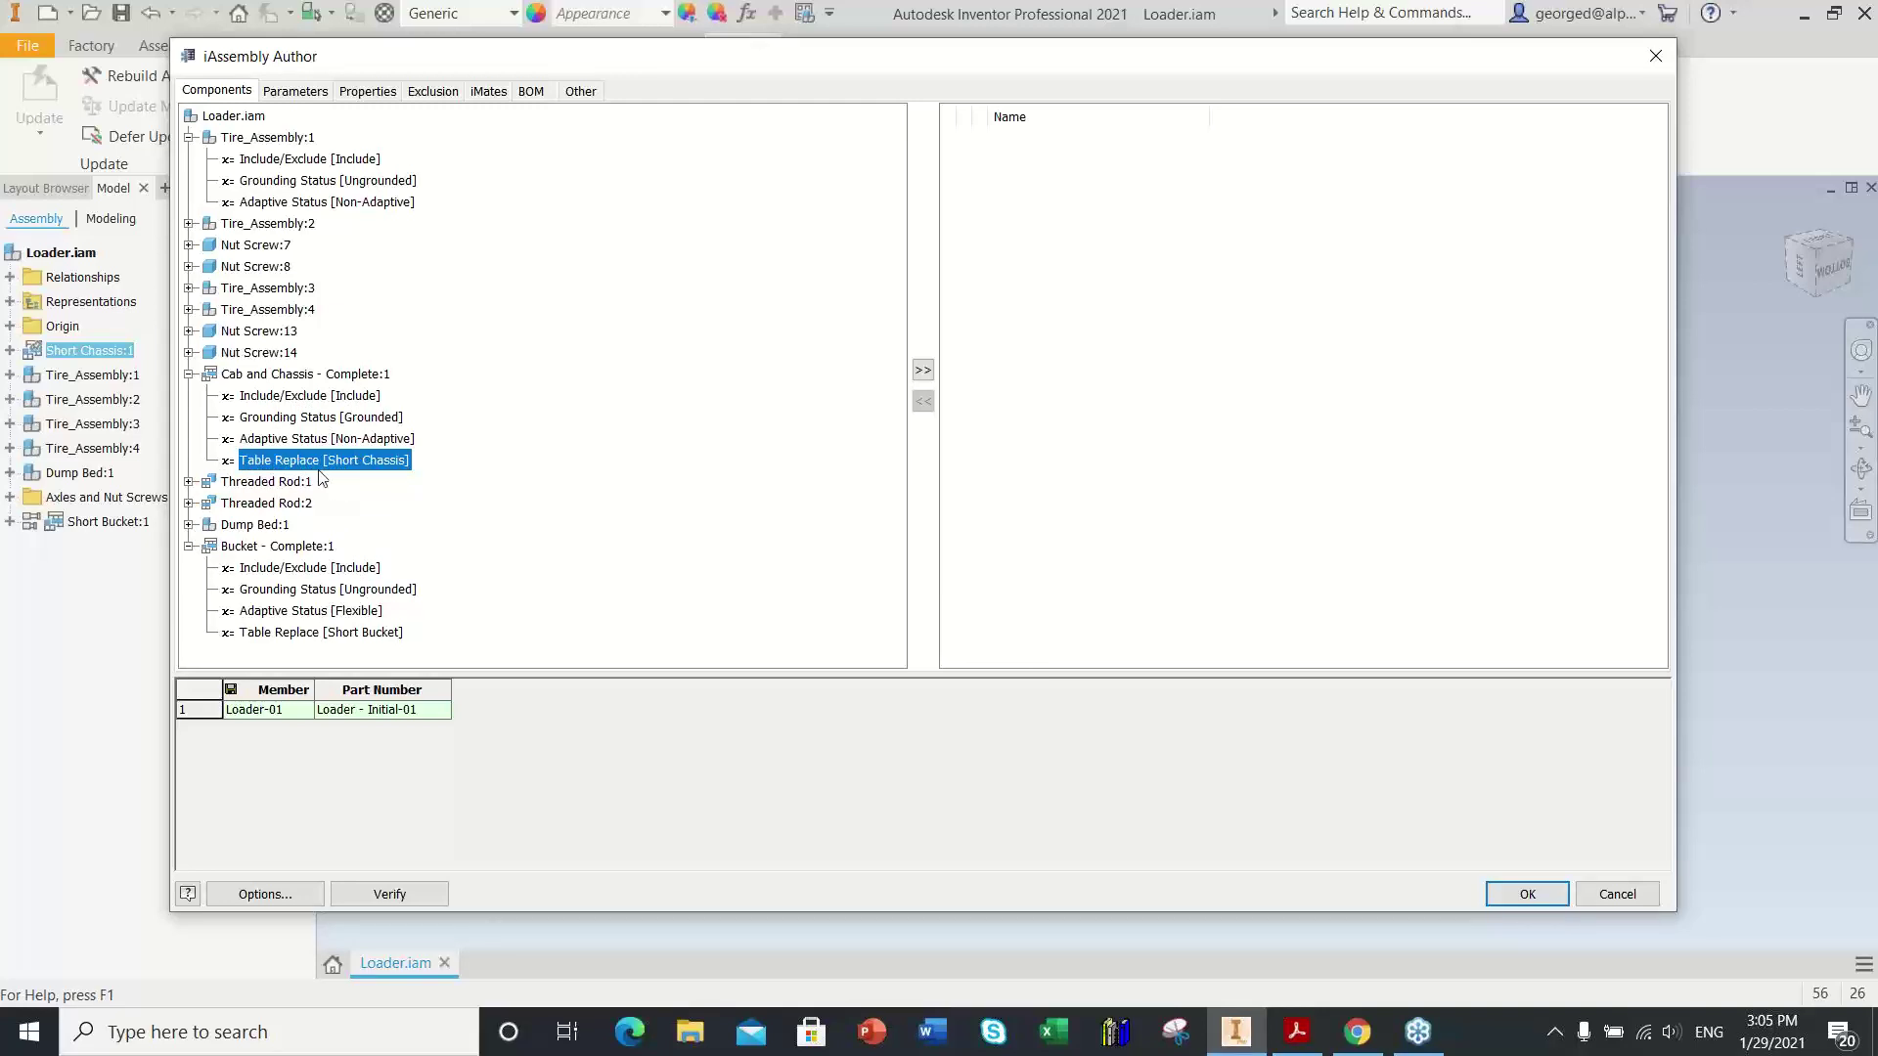
{"action": "left_click", "coordinate": [924, 371]}
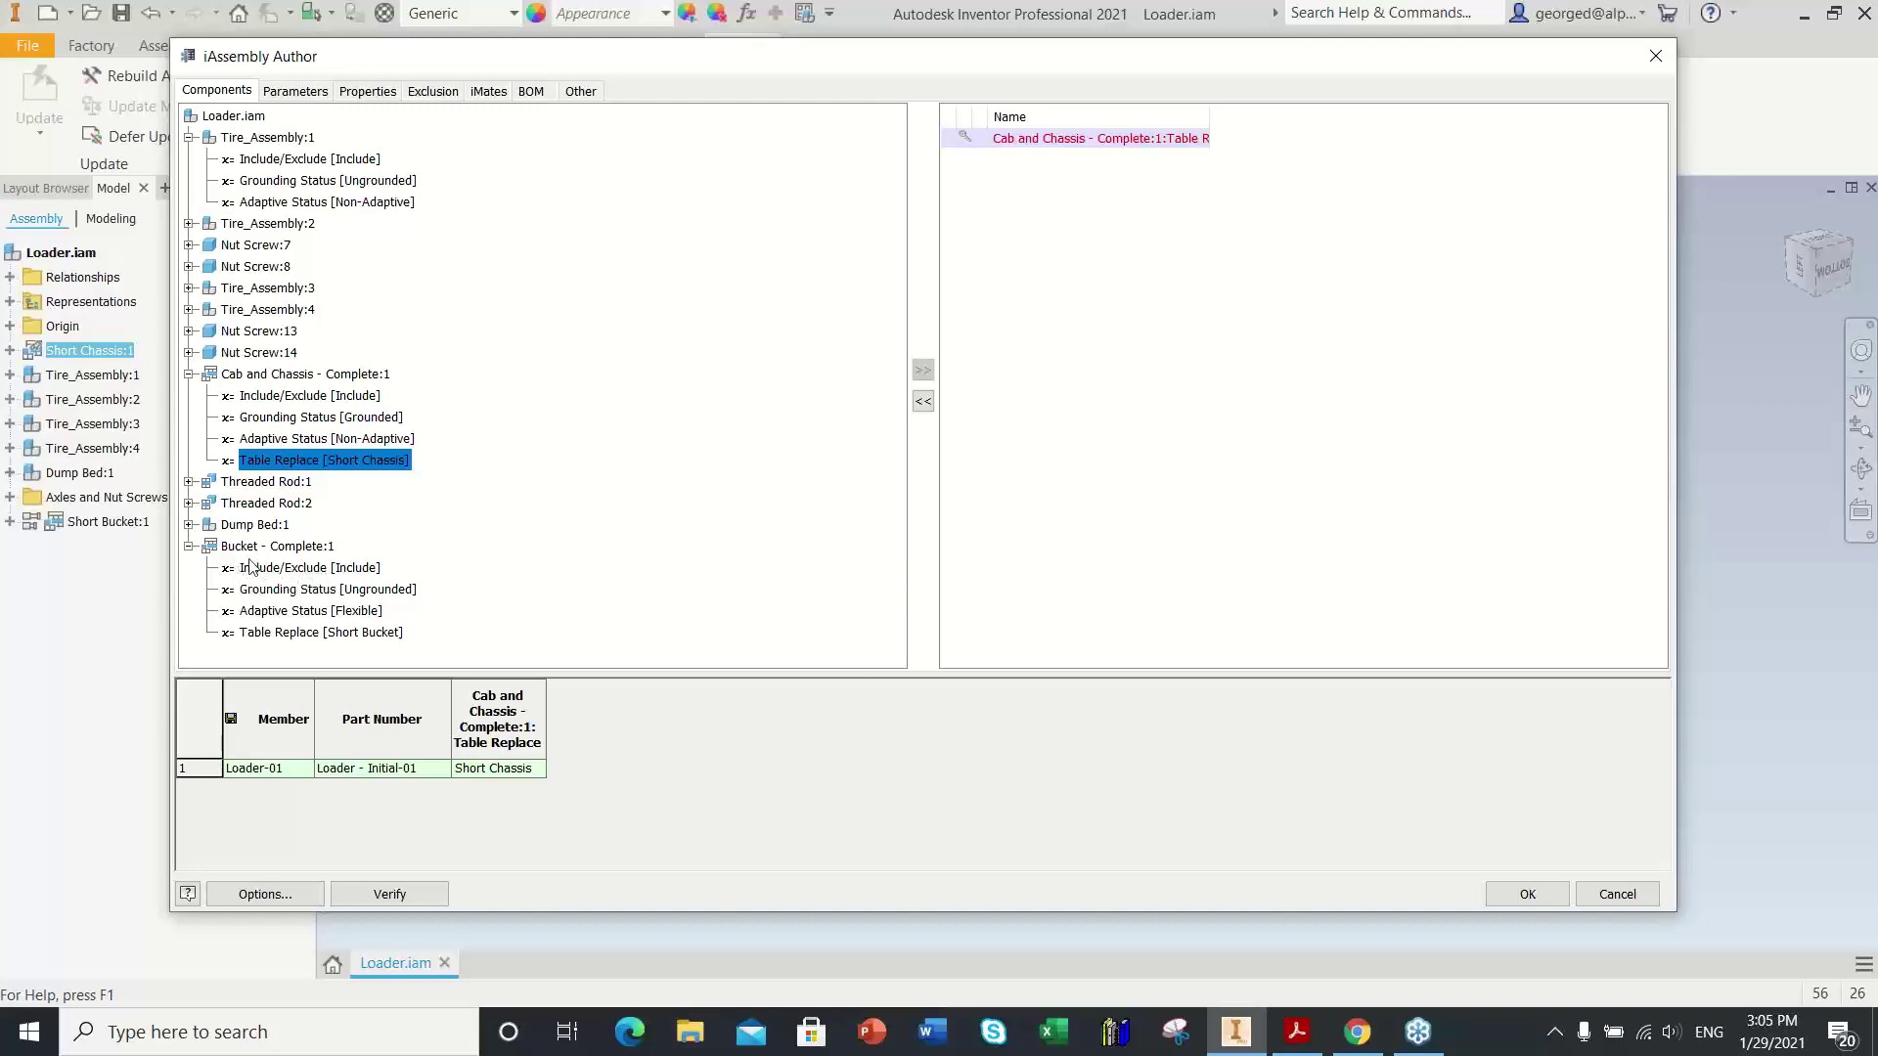
{"action": "left_click", "coordinate": [262, 634]}
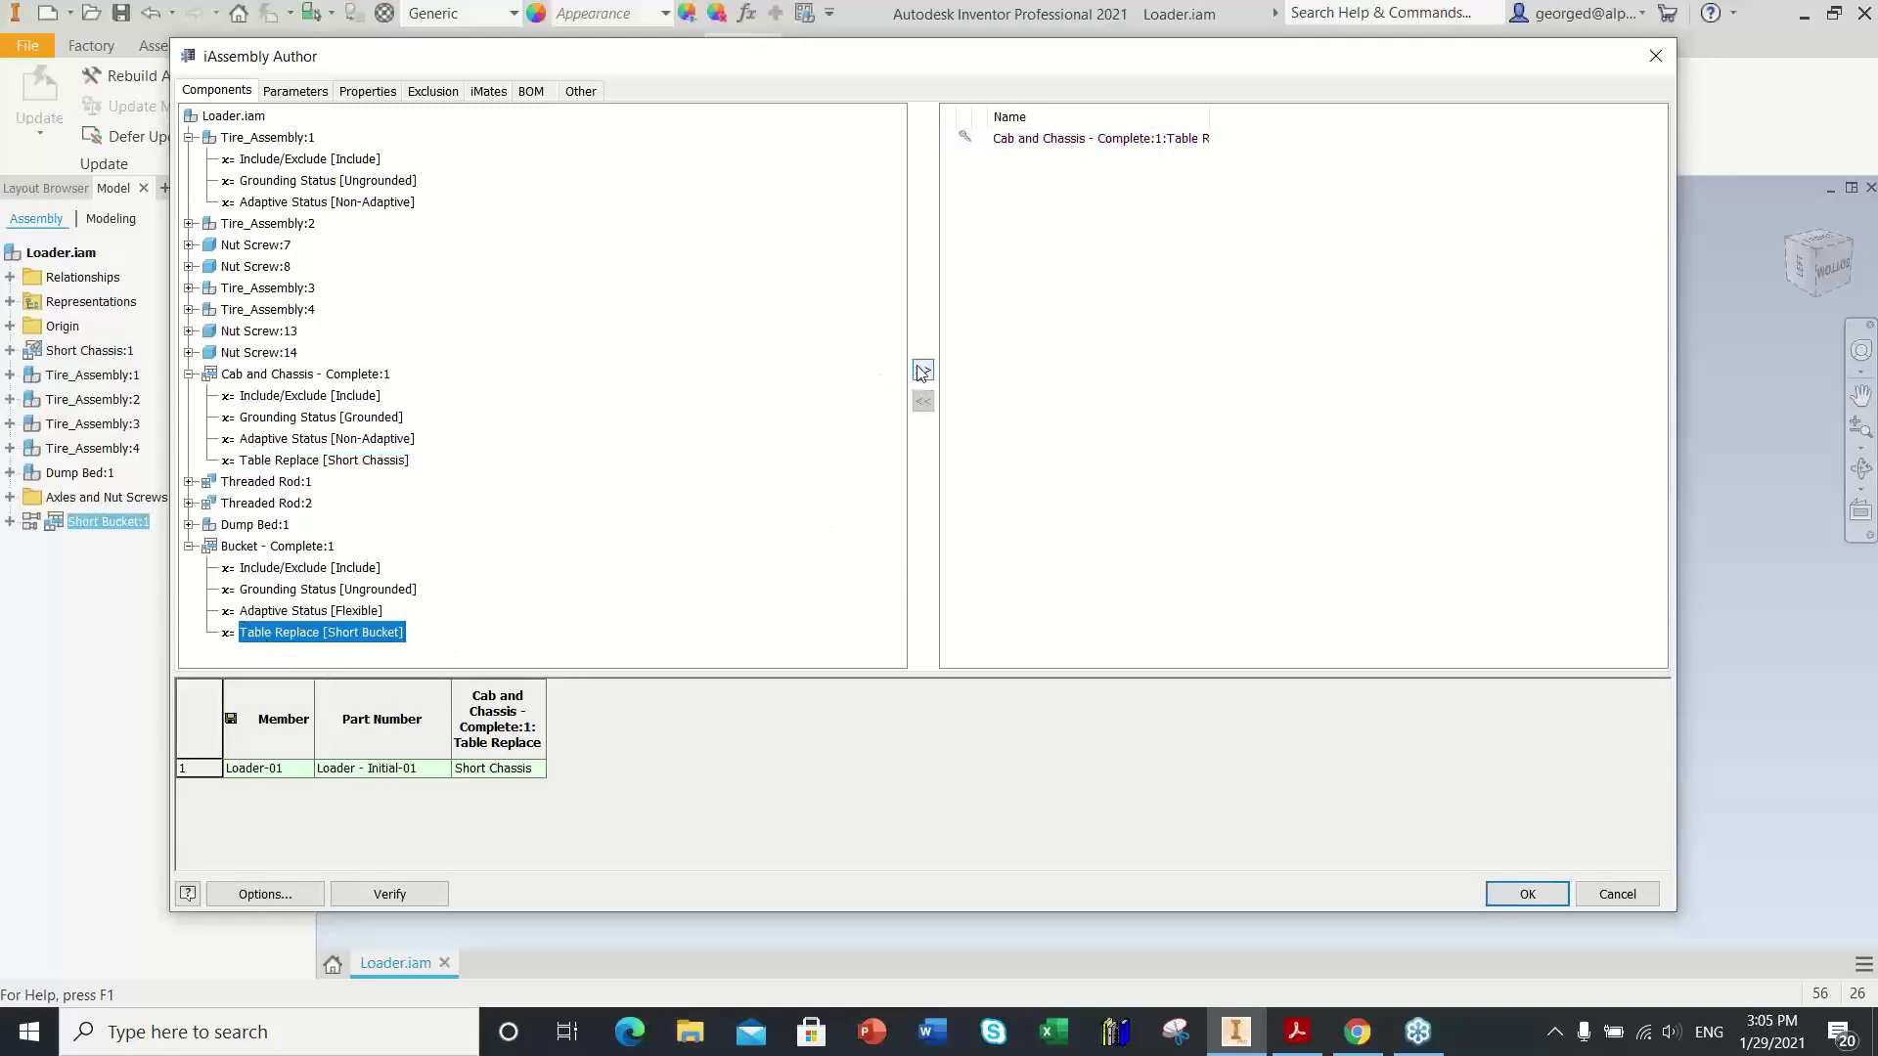
{"action": "left_click", "coordinate": [921, 372]}
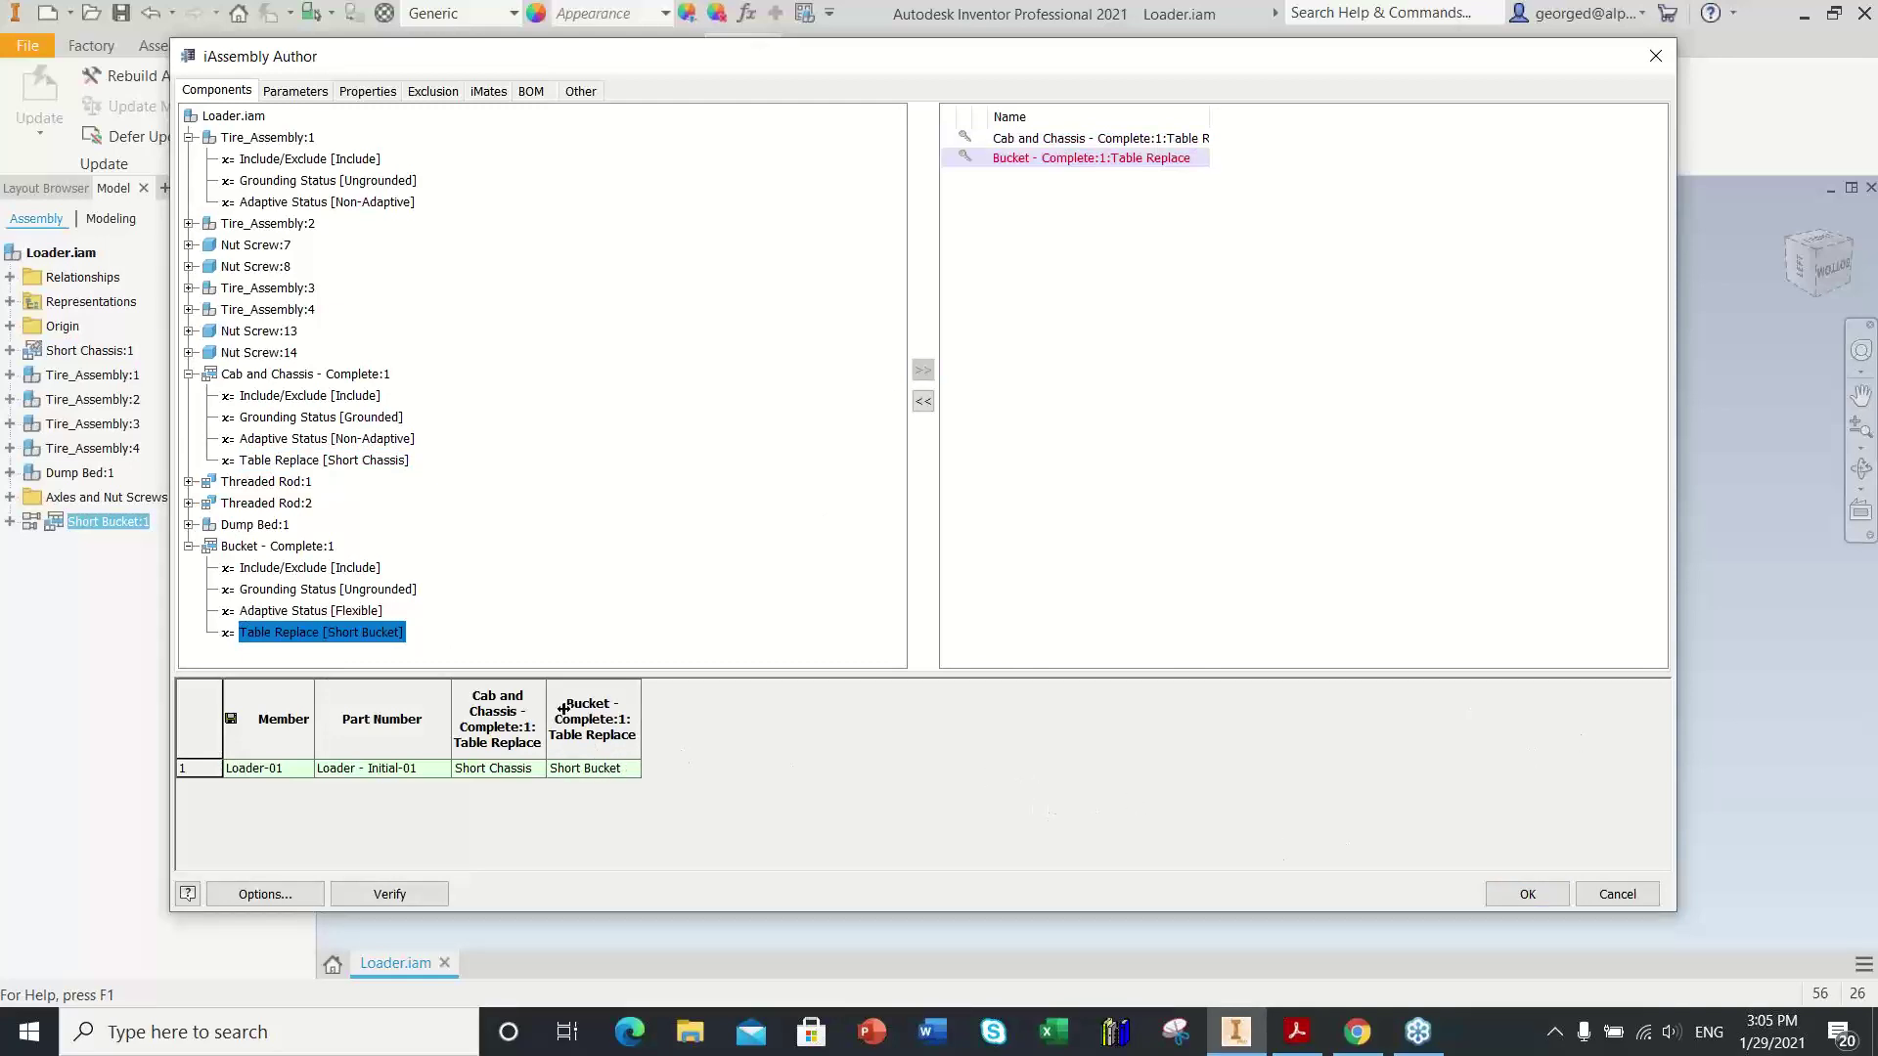
{"action": "left_click_drag", "start_coordinate": [545, 696], "coordinate": [779, 703]}
{"action": "left_click", "coordinate": [724, 701]}
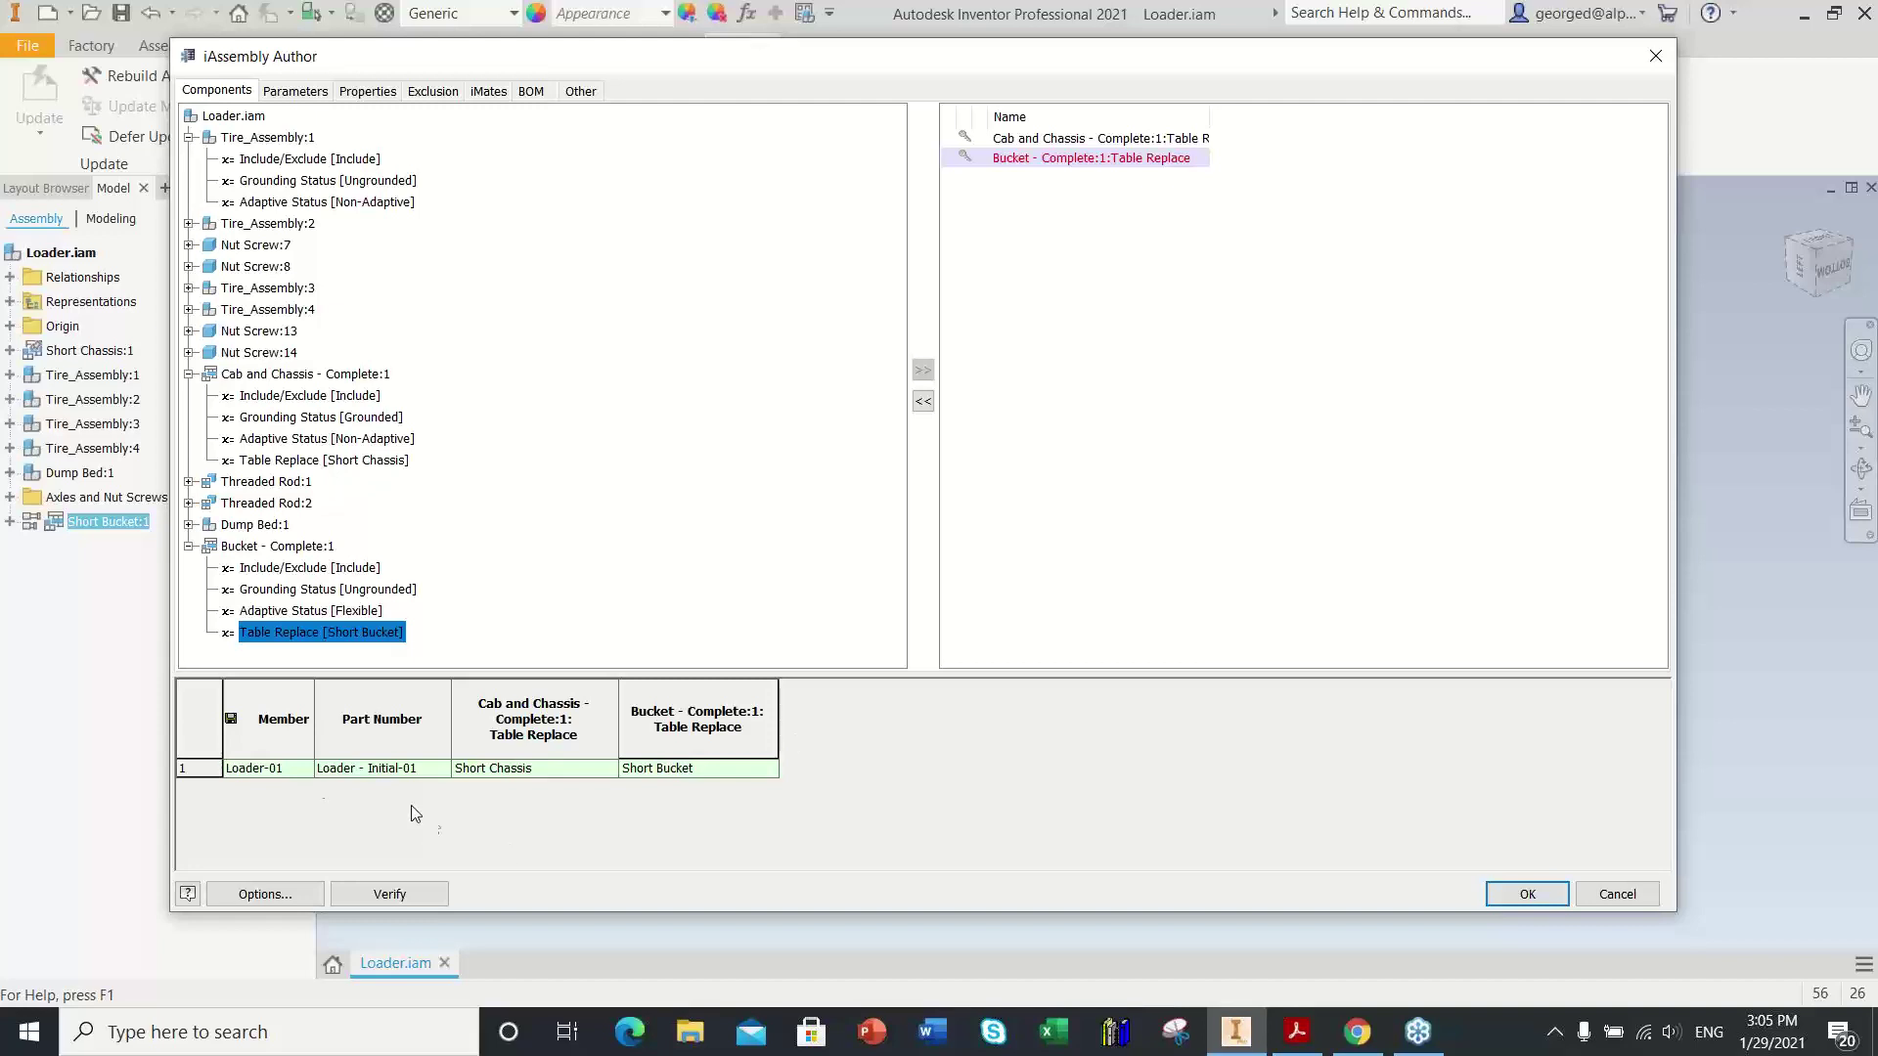
Step: Insert a second member row into the iAssembly table
{"action": "left_click", "coordinate": [196, 769]}
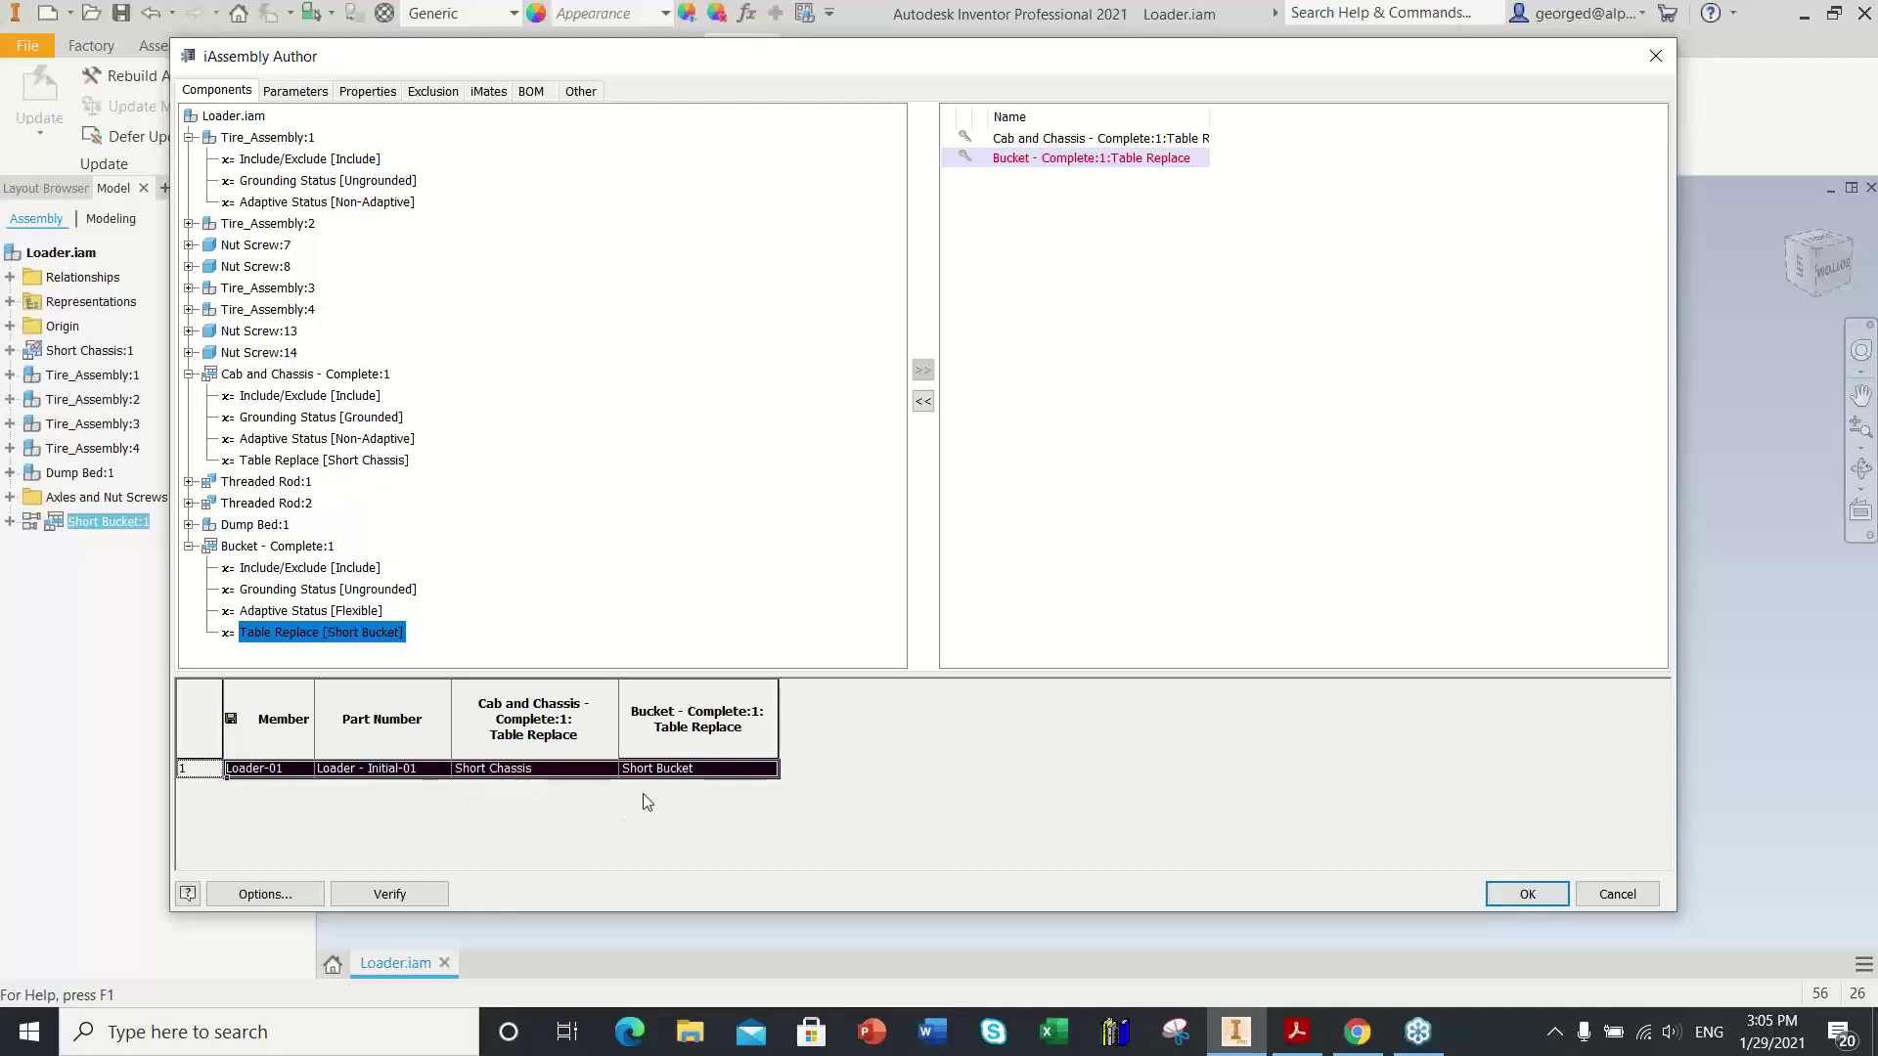
{"action": "right_click", "coordinate": [202, 774]}
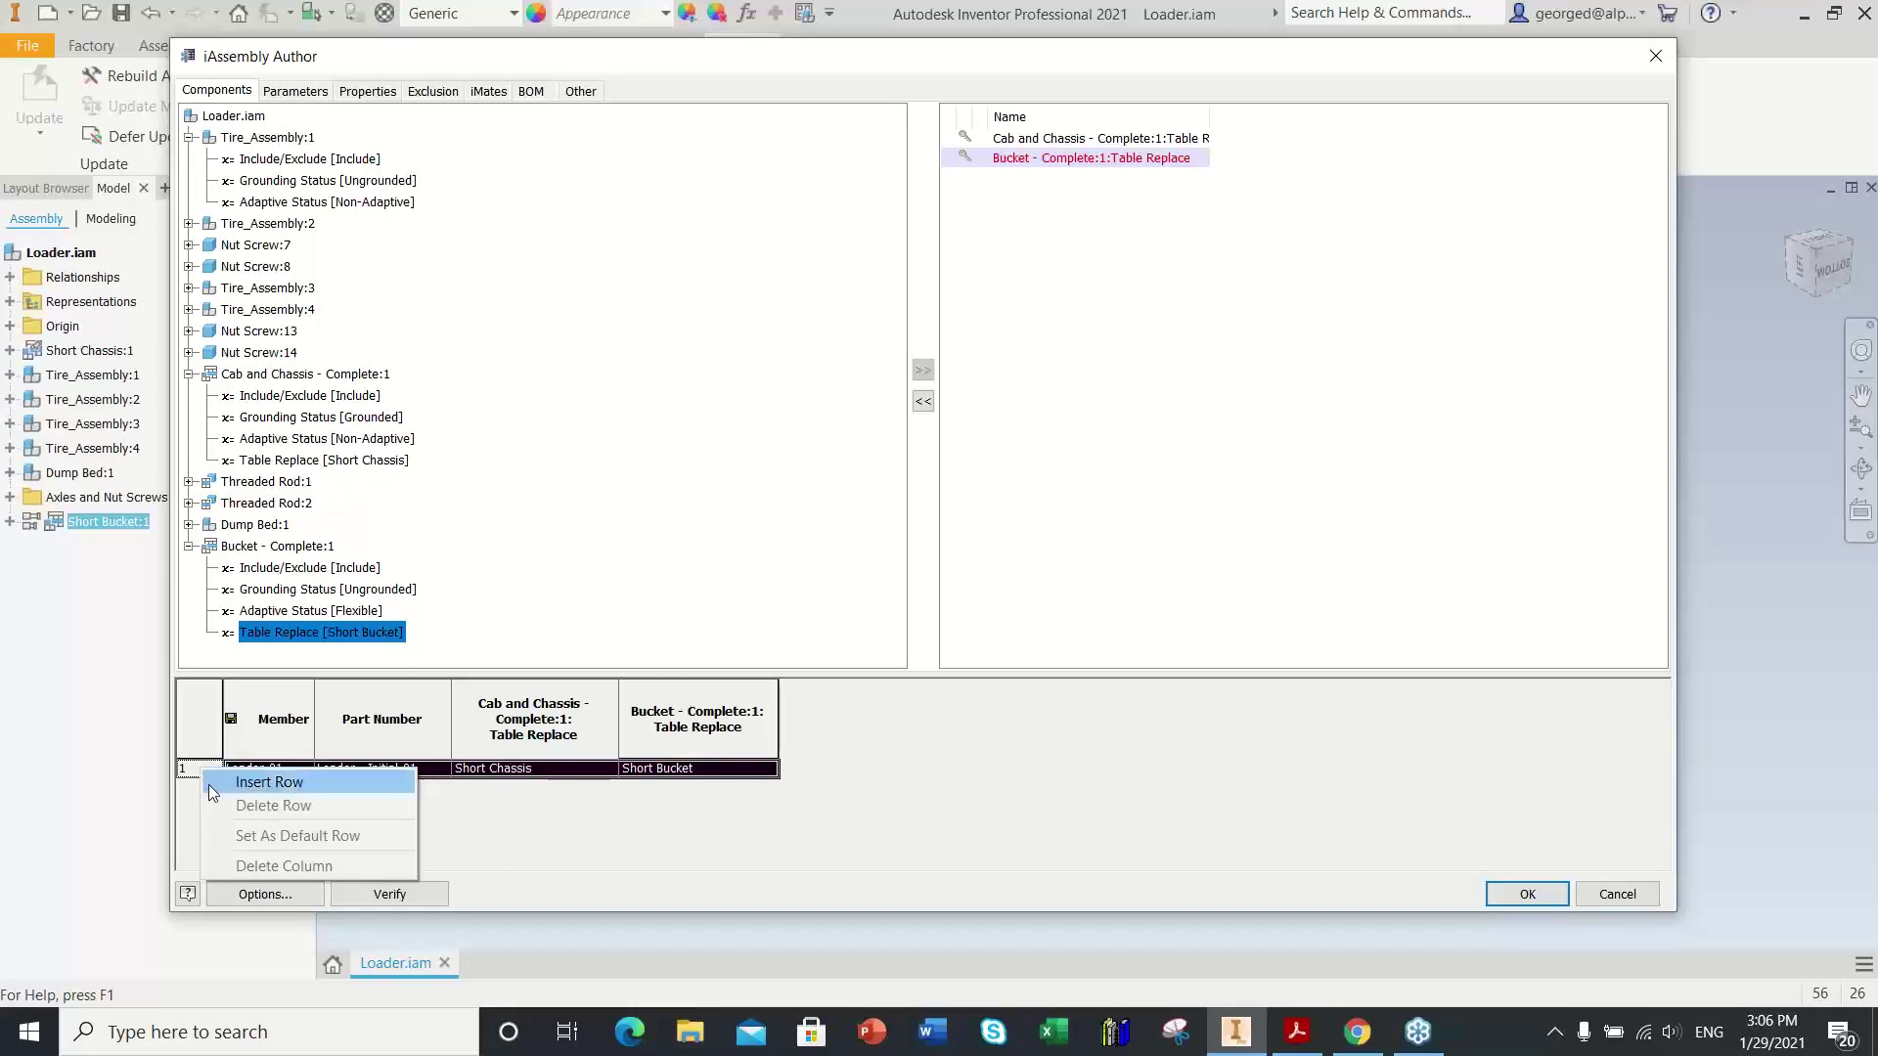
{"action": "left_click", "coordinate": [244, 785]}
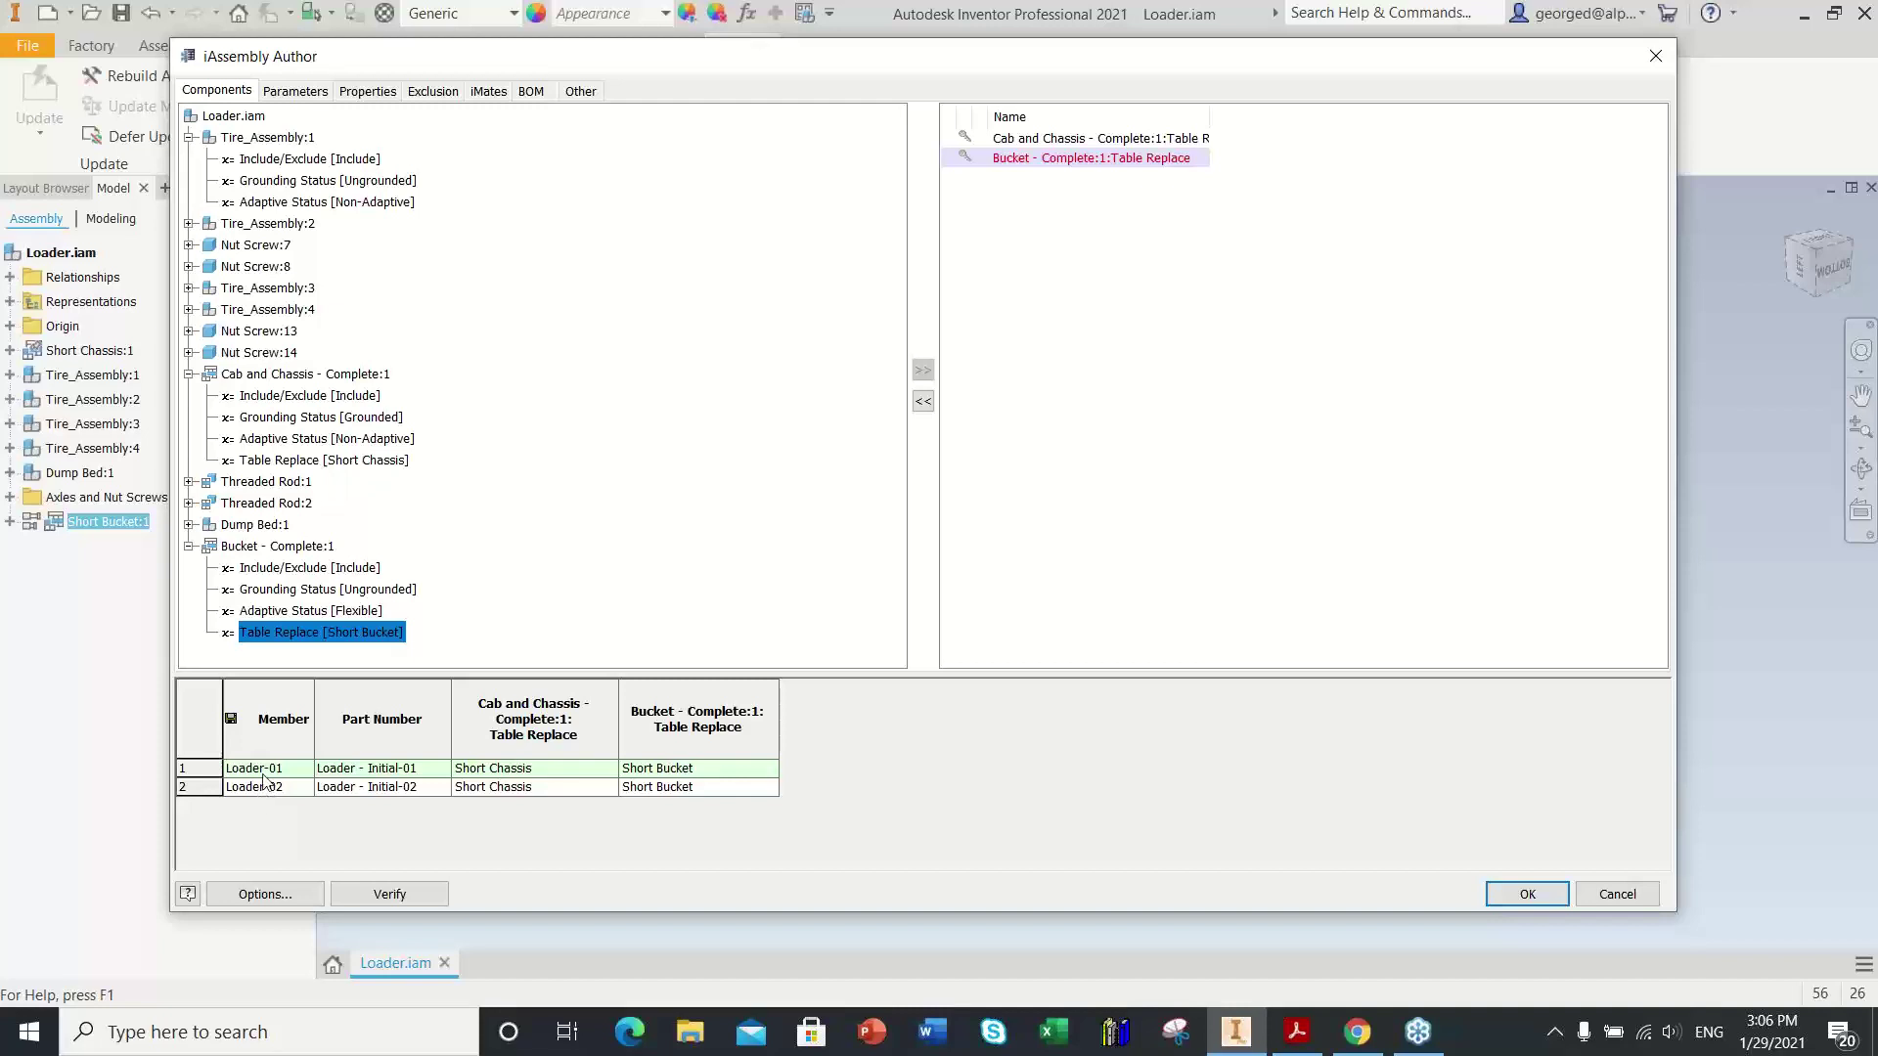
Step: Rename the first table member as Small Loader and the second as Large Loader, accepting the file name change
{"action": "left_click", "coordinate": [266, 771]}
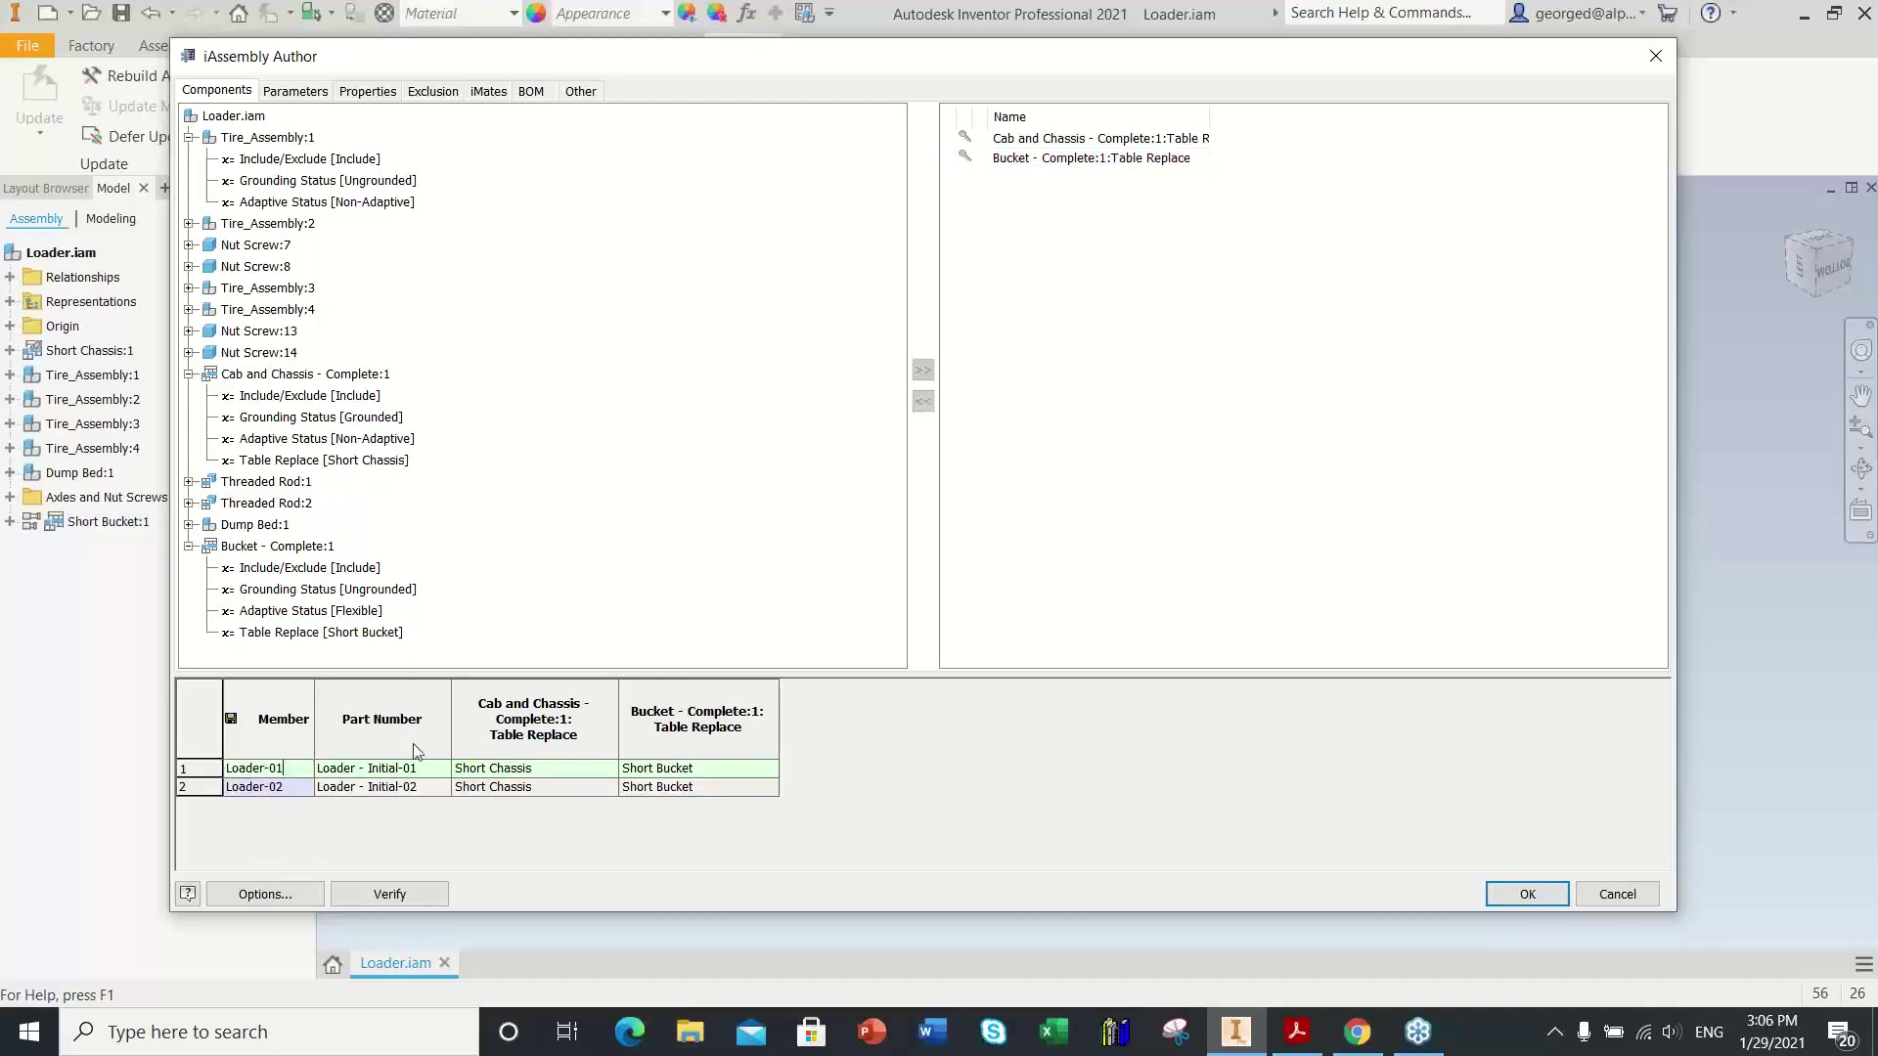
{"action": "key", "text": "BackSpace"}
{"action": "key", "text": "BackSpace"}
{"action": "type", "text": "Small"}
{"action": "key", "text": "Return"}
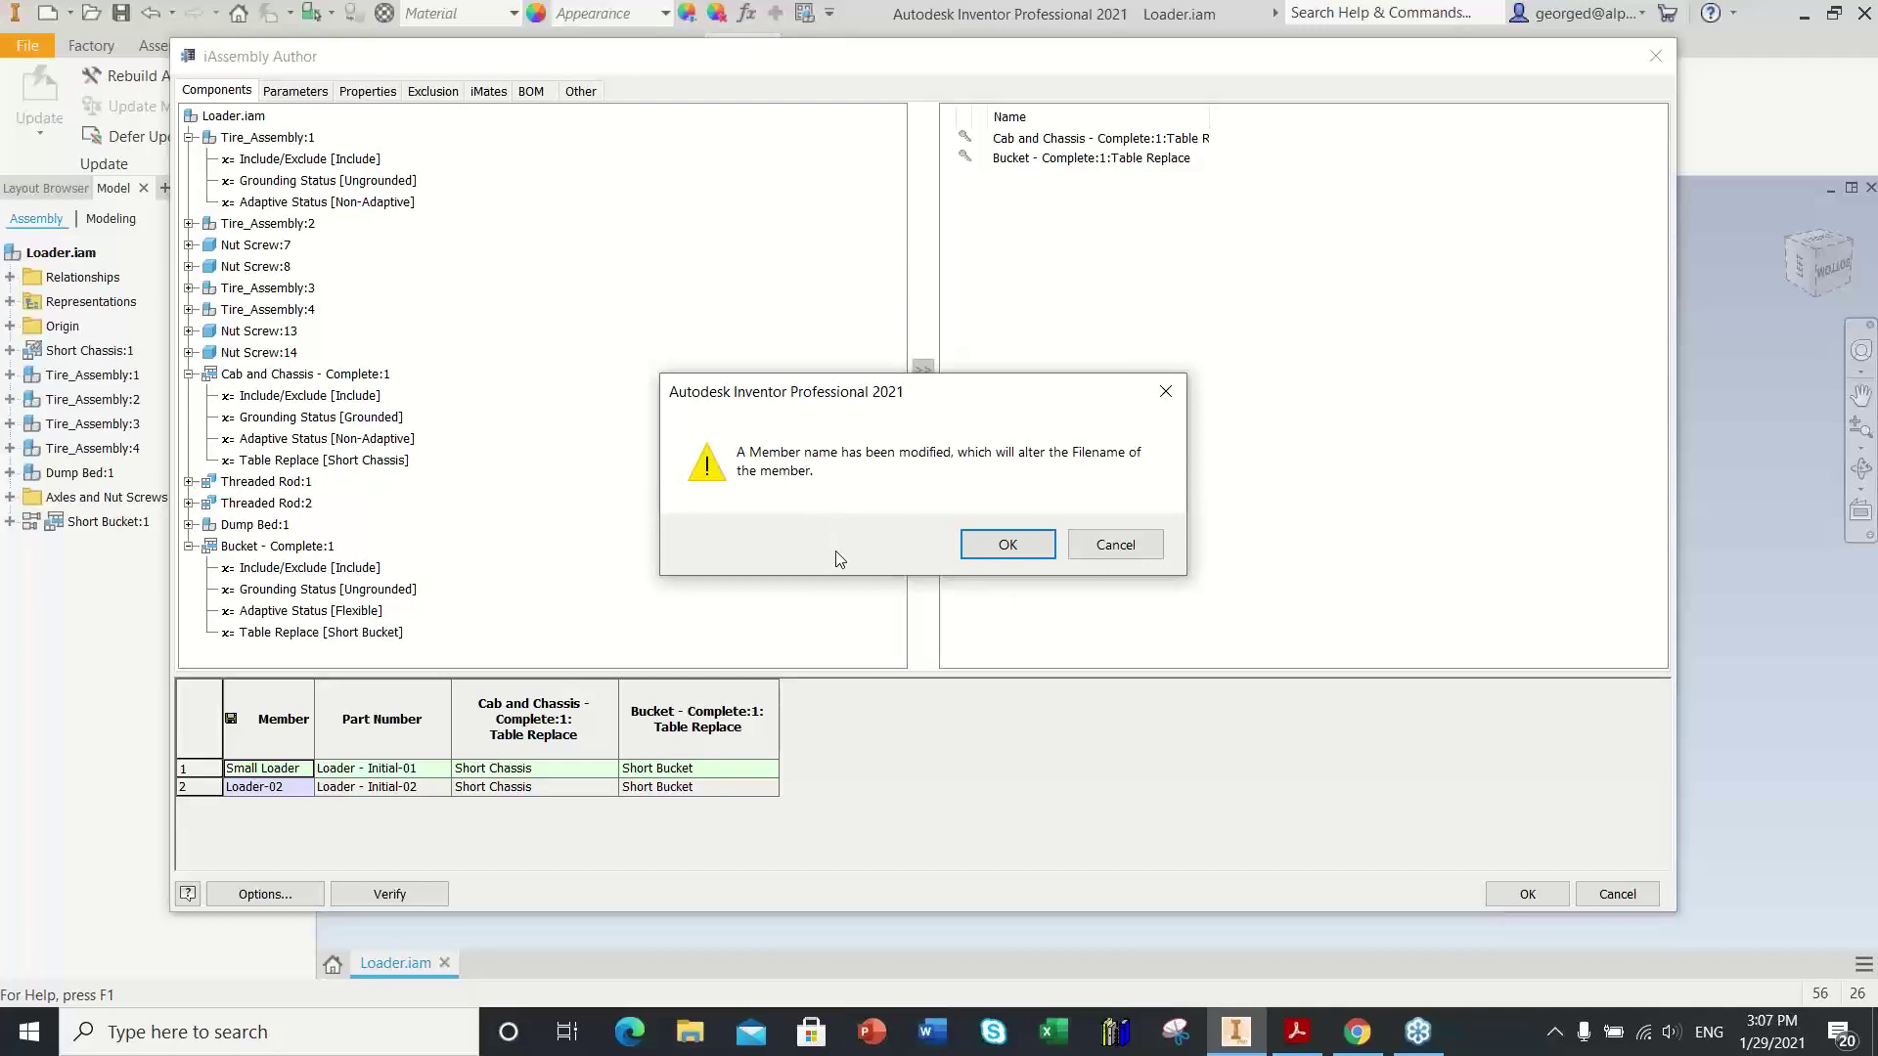
{"action": "left_click", "coordinate": [1008, 544]}
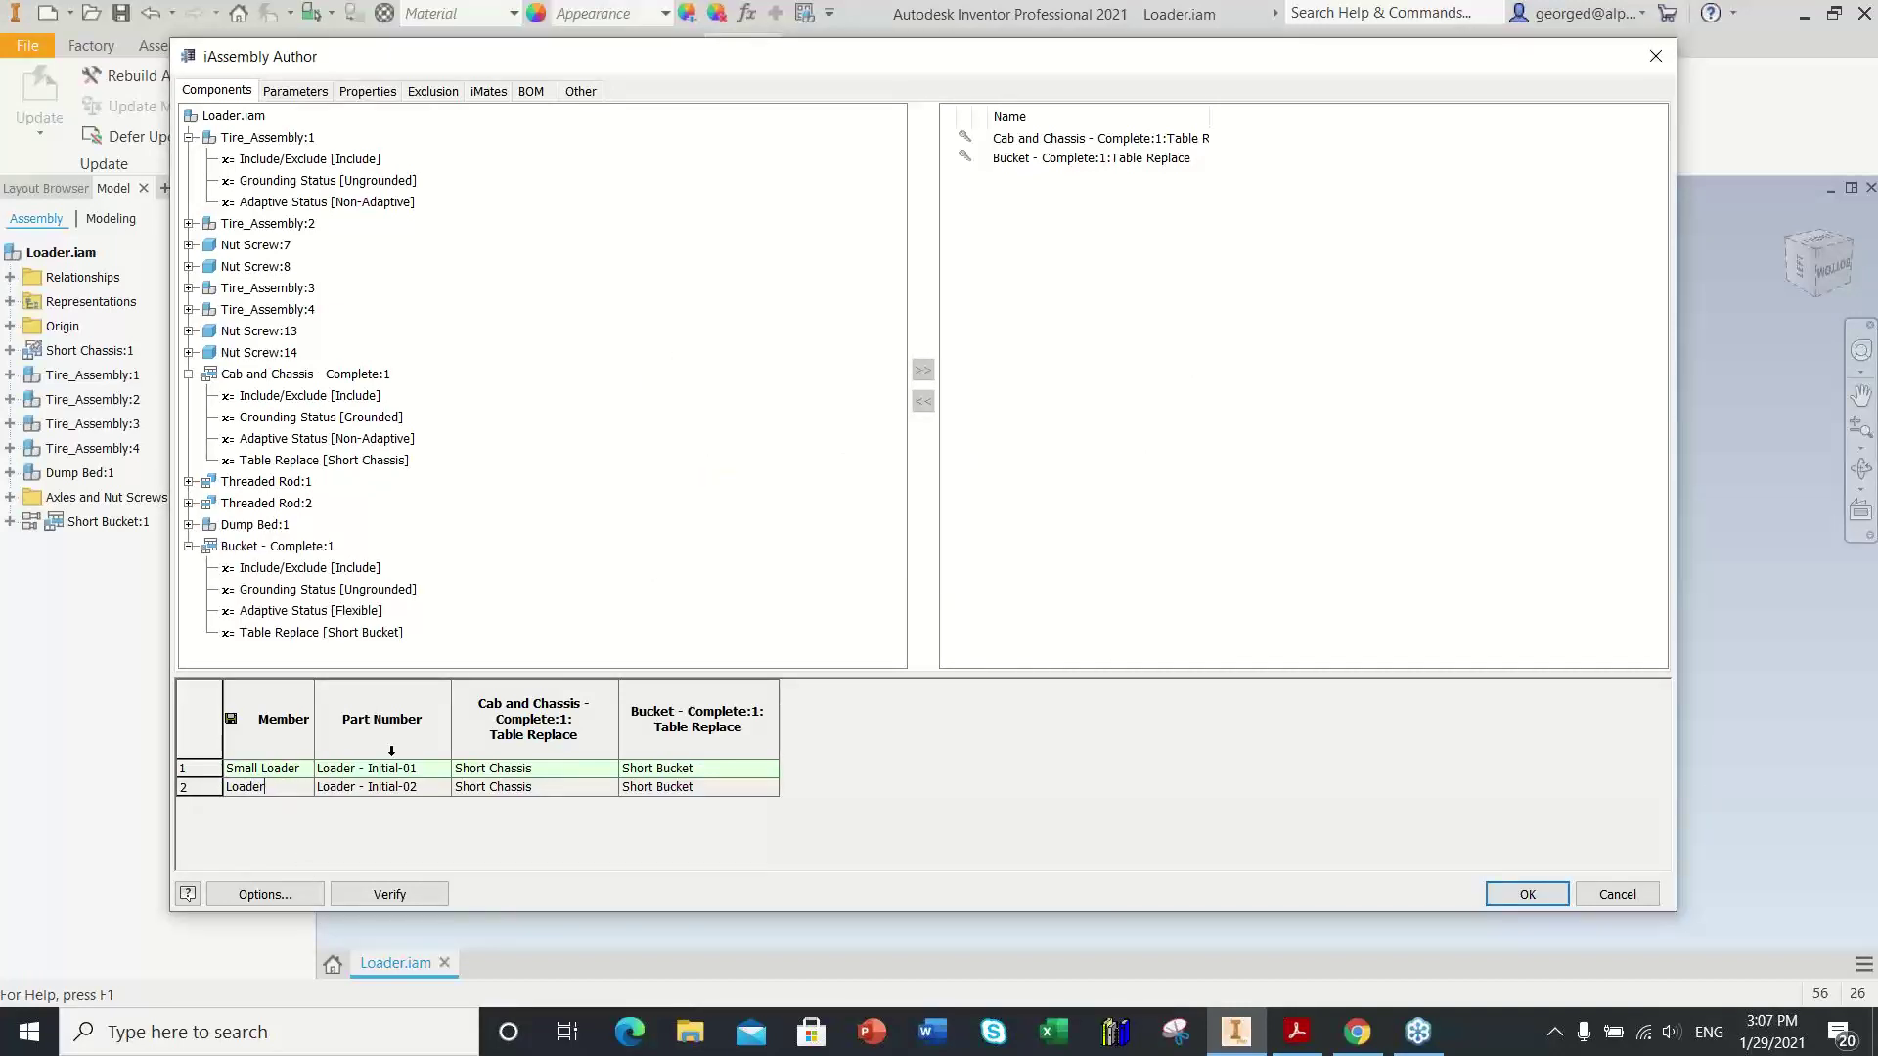
{"action": "double_click", "coordinate": [228, 786]}
{"action": "type", "text": "Large"}
Step: Set the Large Loader row to use Long Chassis and Long Bucket, and finish the iAssembly table
{"action": "left_click", "coordinate": [614, 790]}
{"action": "left_click", "coordinate": [608, 788]}
{"action": "left_click", "coordinate": [558, 809]}
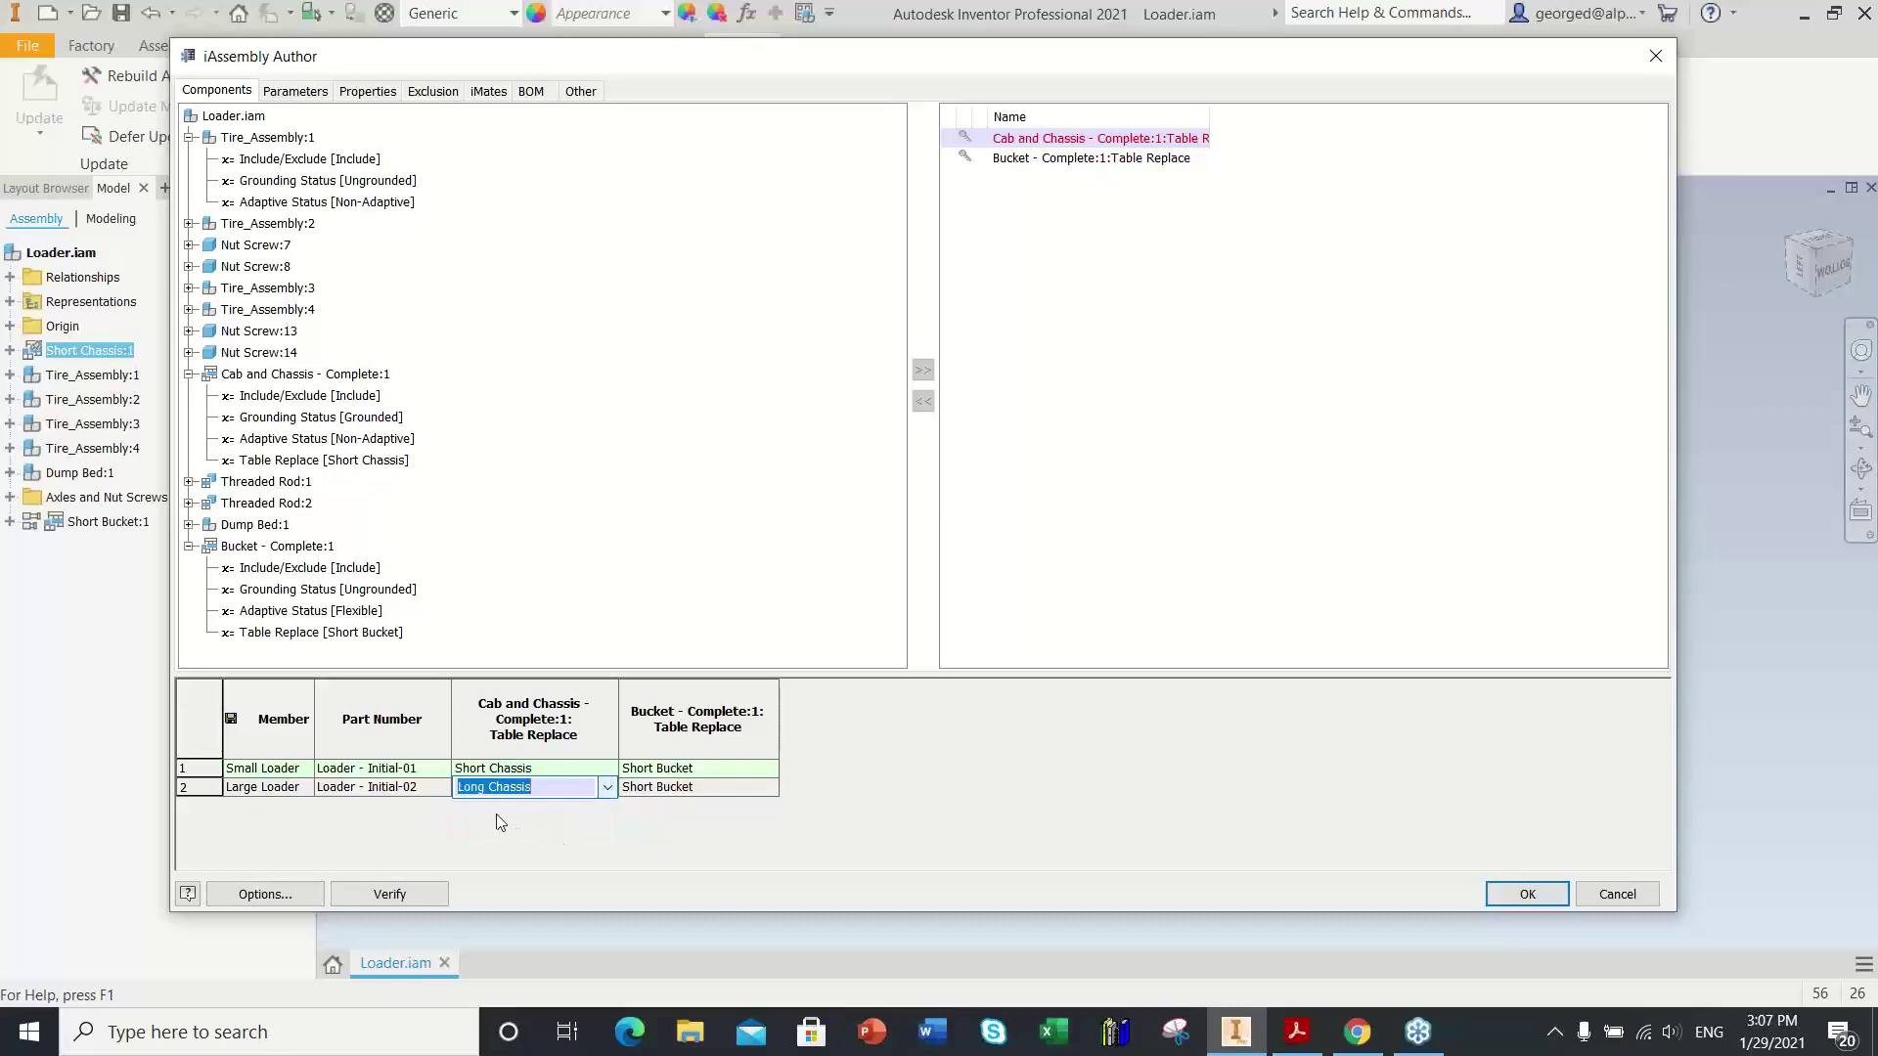
{"action": "left_click", "coordinate": [748, 794]}
{"action": "left_click", "coordinate": [767, 787]}
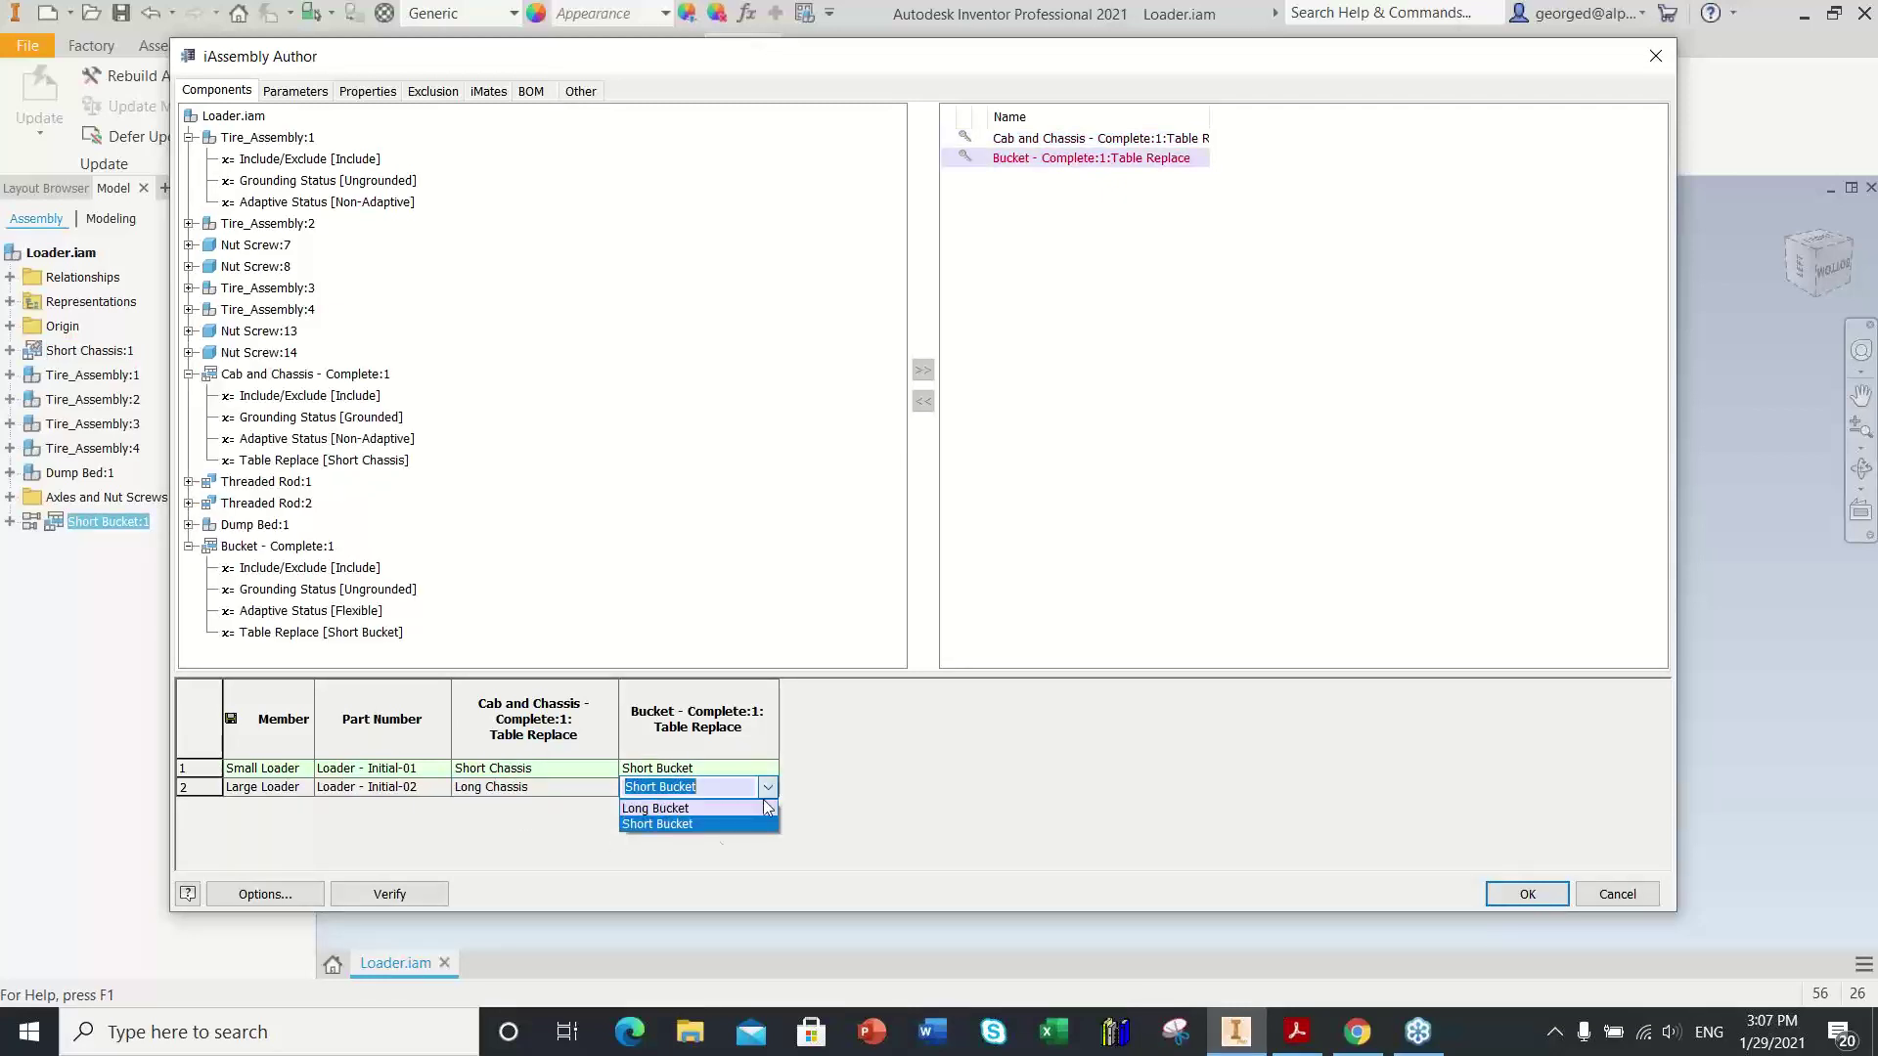
{"action": "left_click", "coordinate": [684, 827]}
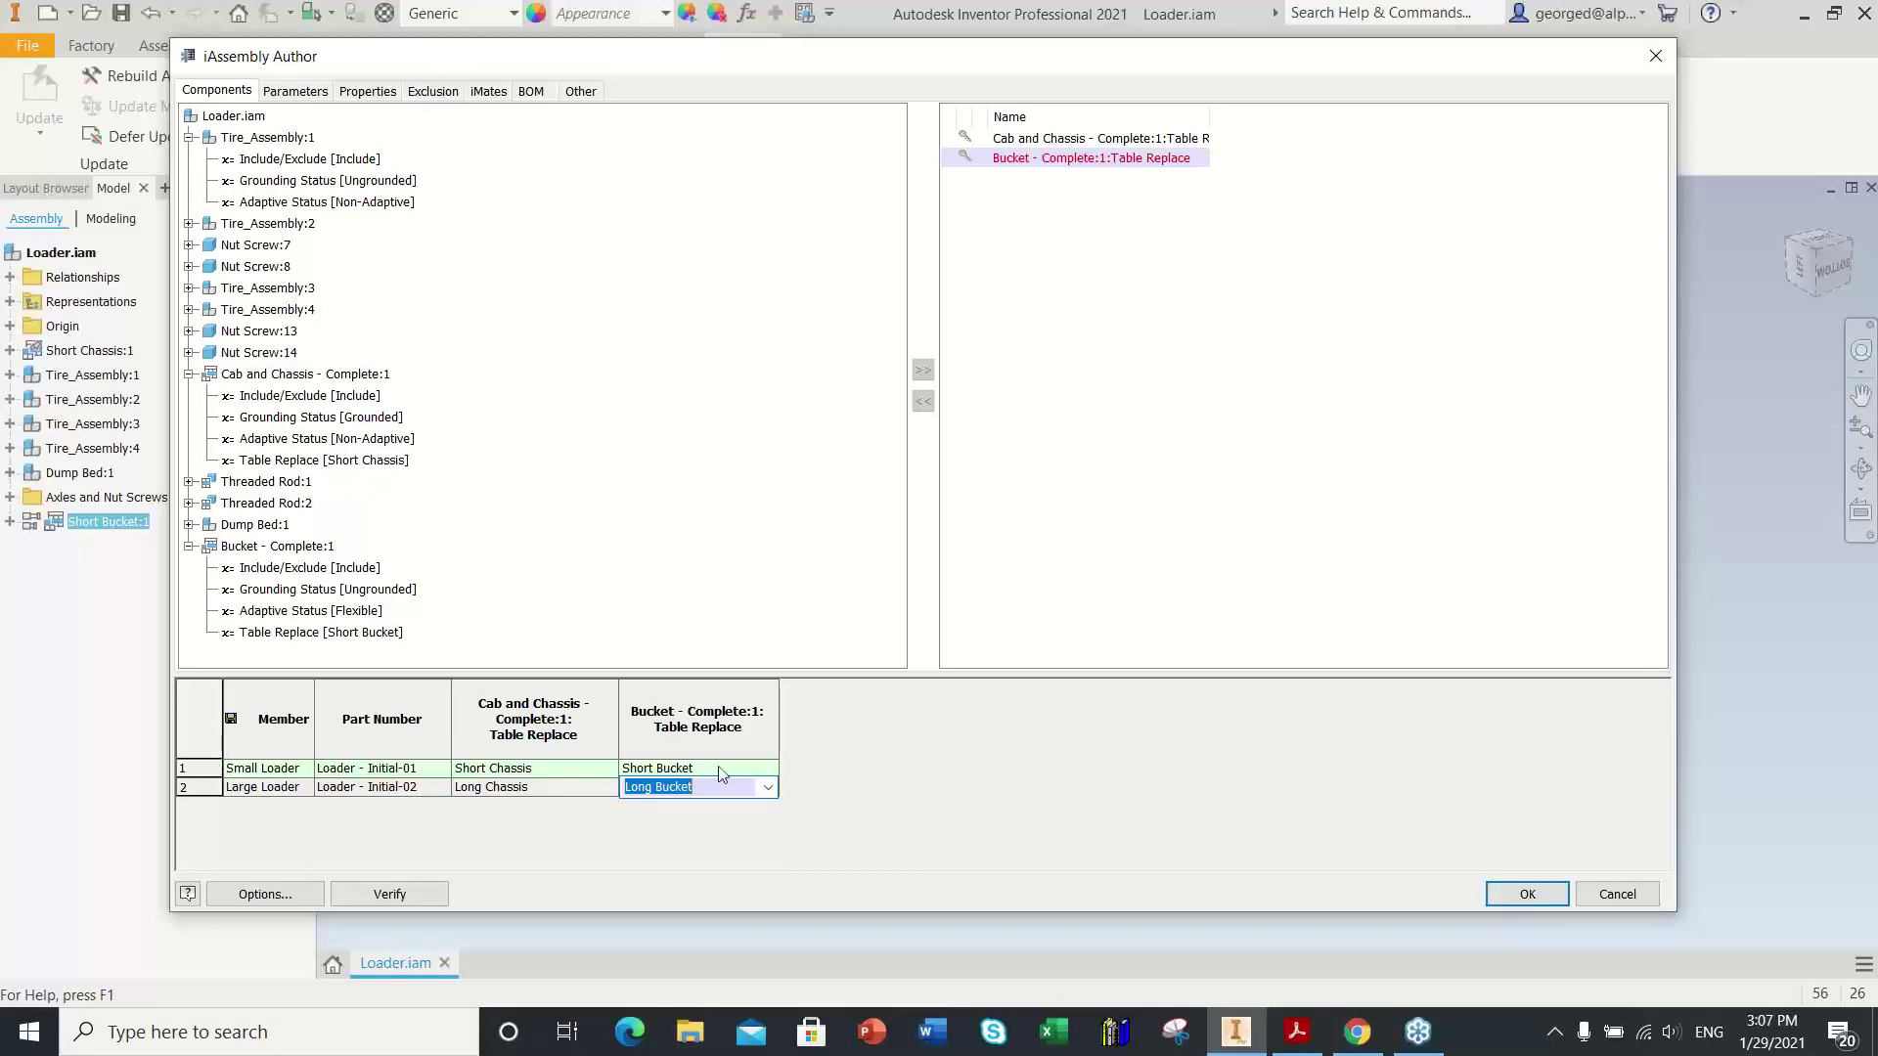
{"action": "left_click", "coordinate": [1526, 894]}
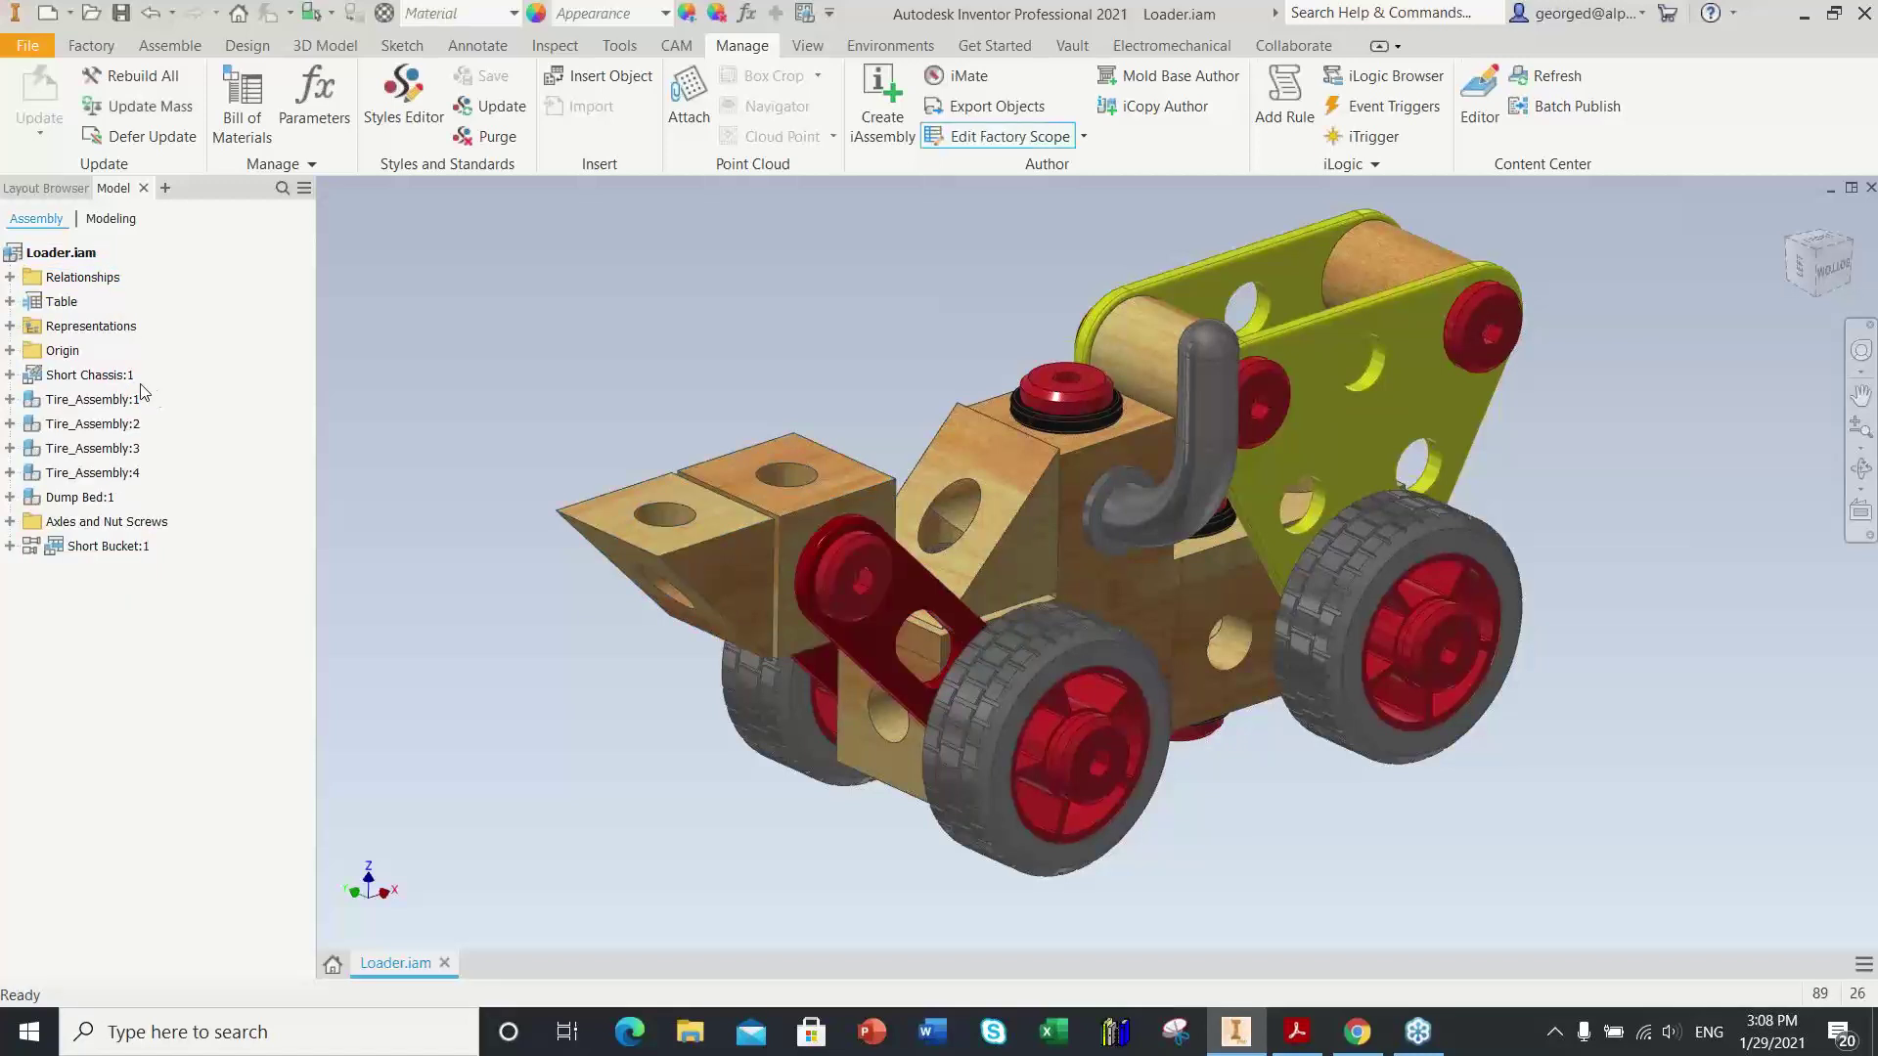
Step: Activate the Large Loader member from the assembly's table and view the resulting model
{"action": "left_click", "coordinate": [9, 302]}
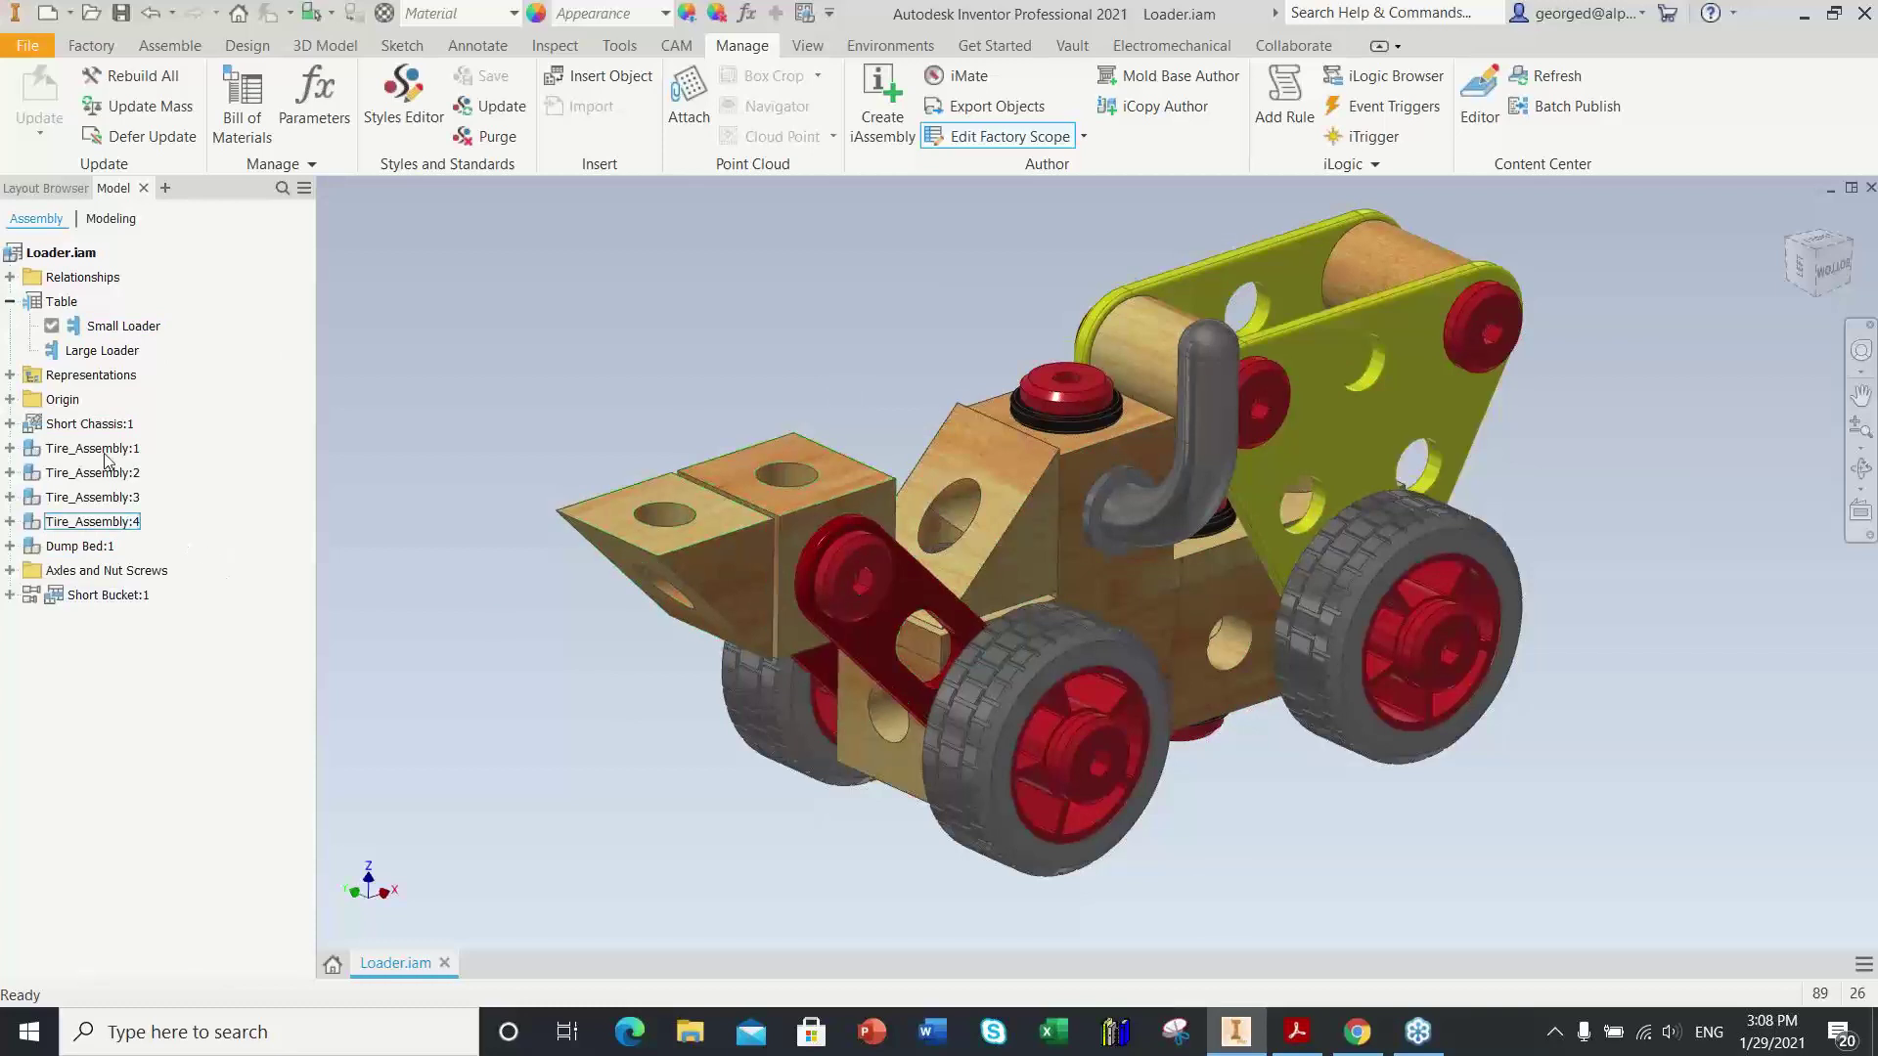
{"action": "right_click", "coordinate": [52, 354]}
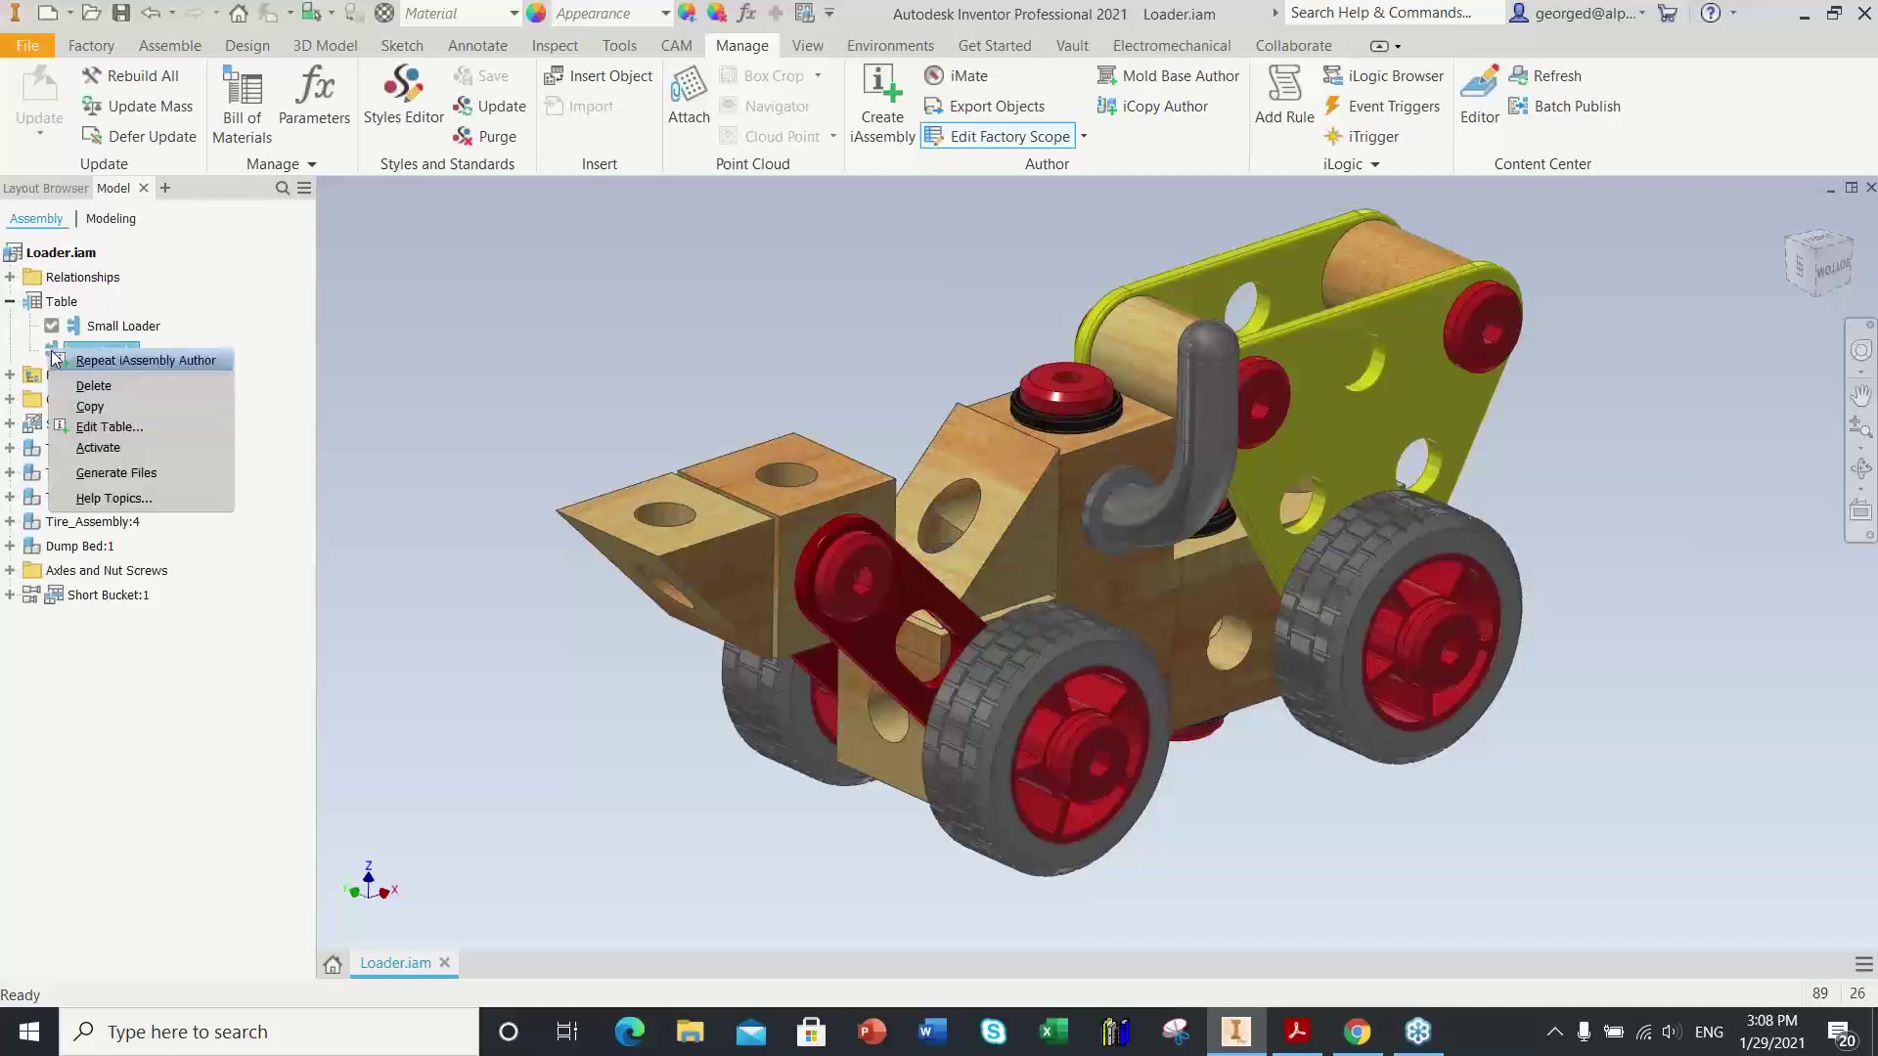
{"action": "left_click", "coordinate": [97, 448]}
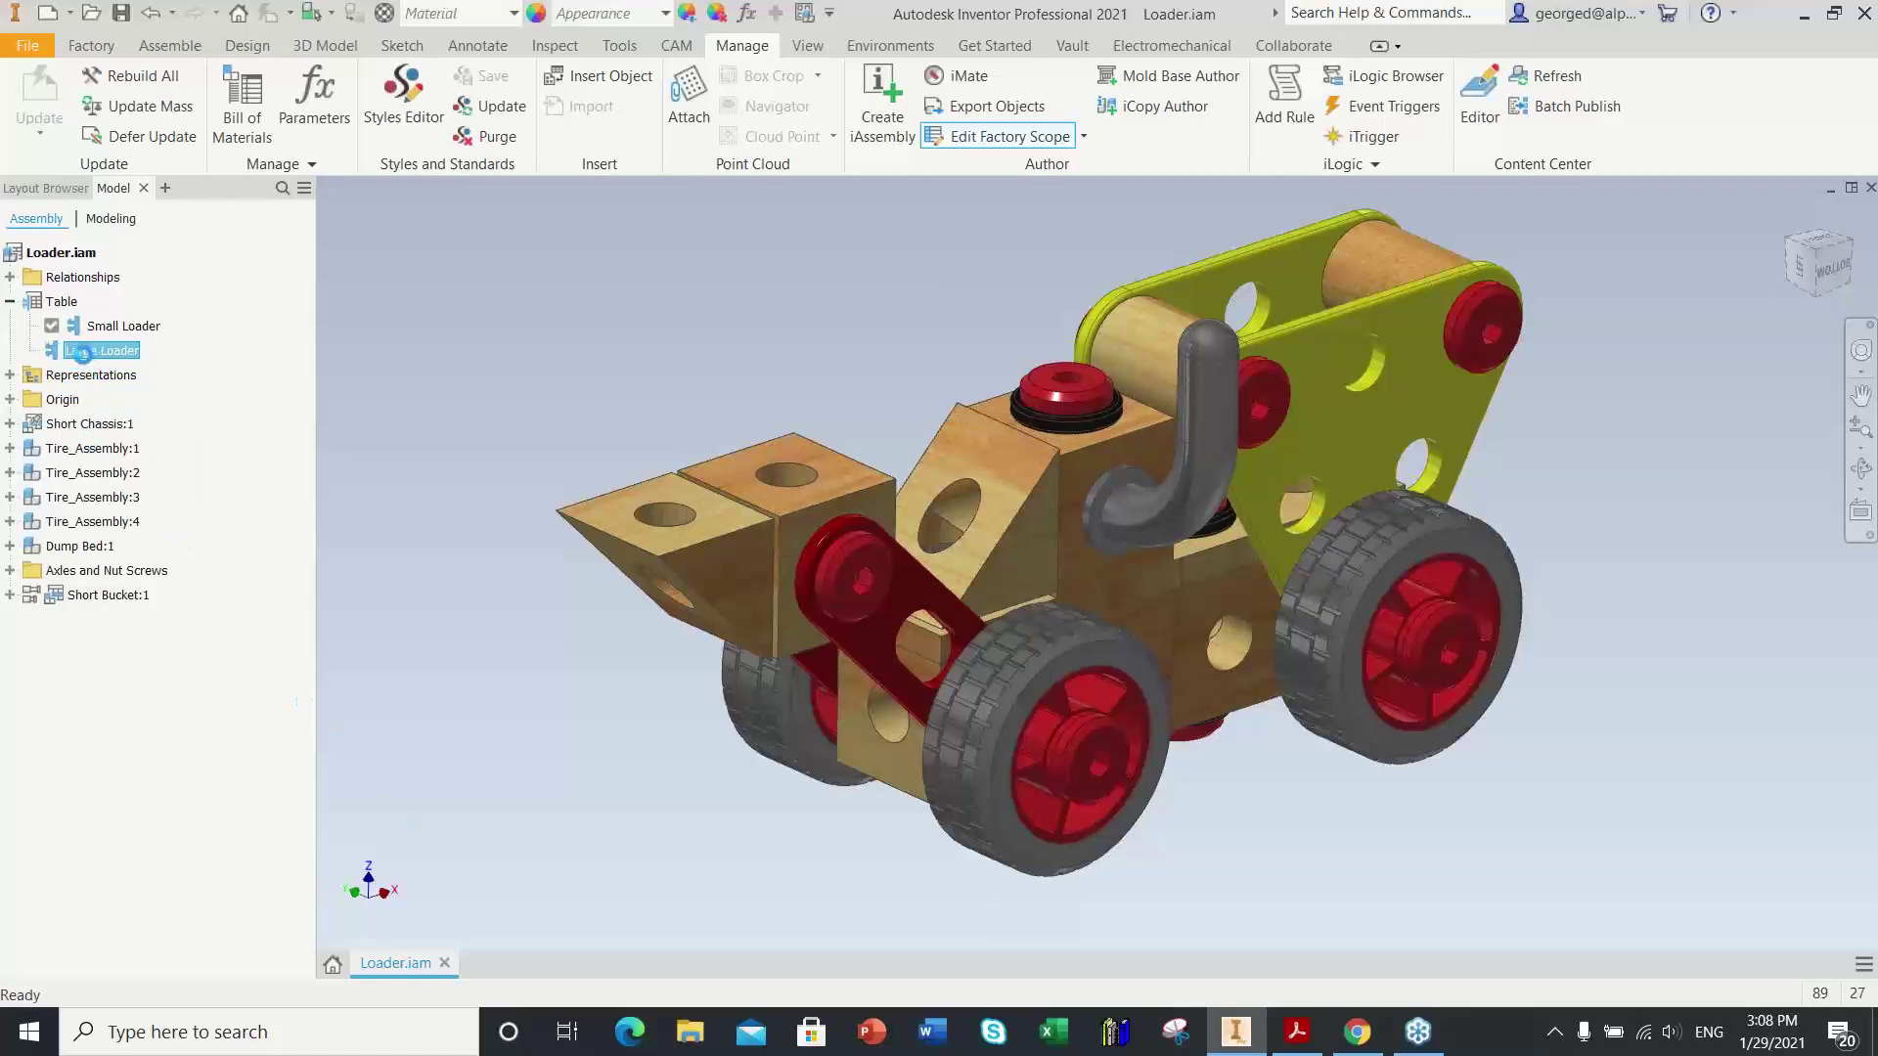
{"action": "left_click", "coordinate": [648, 741]}
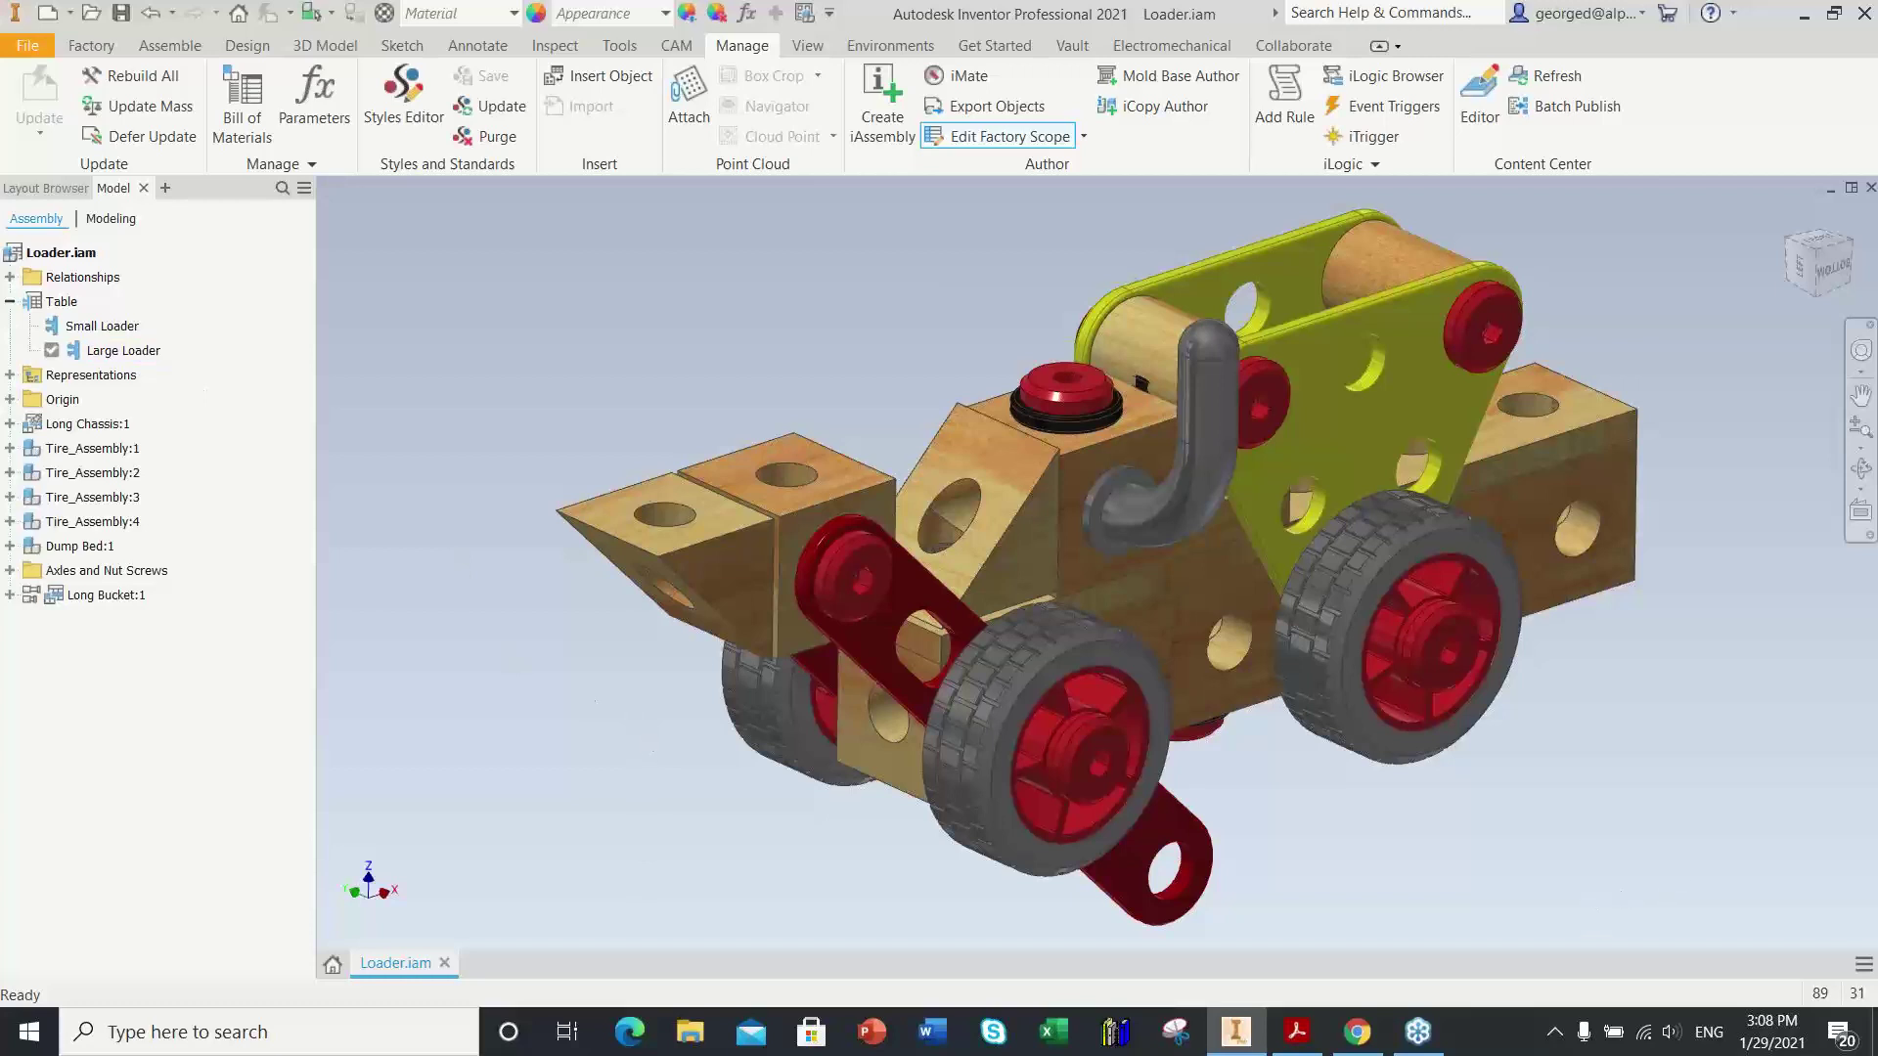
{"action": "middle_click_drag", "start_coordinate": [1785, 747], "coordinate": [1203, 763], "text": "shift"}
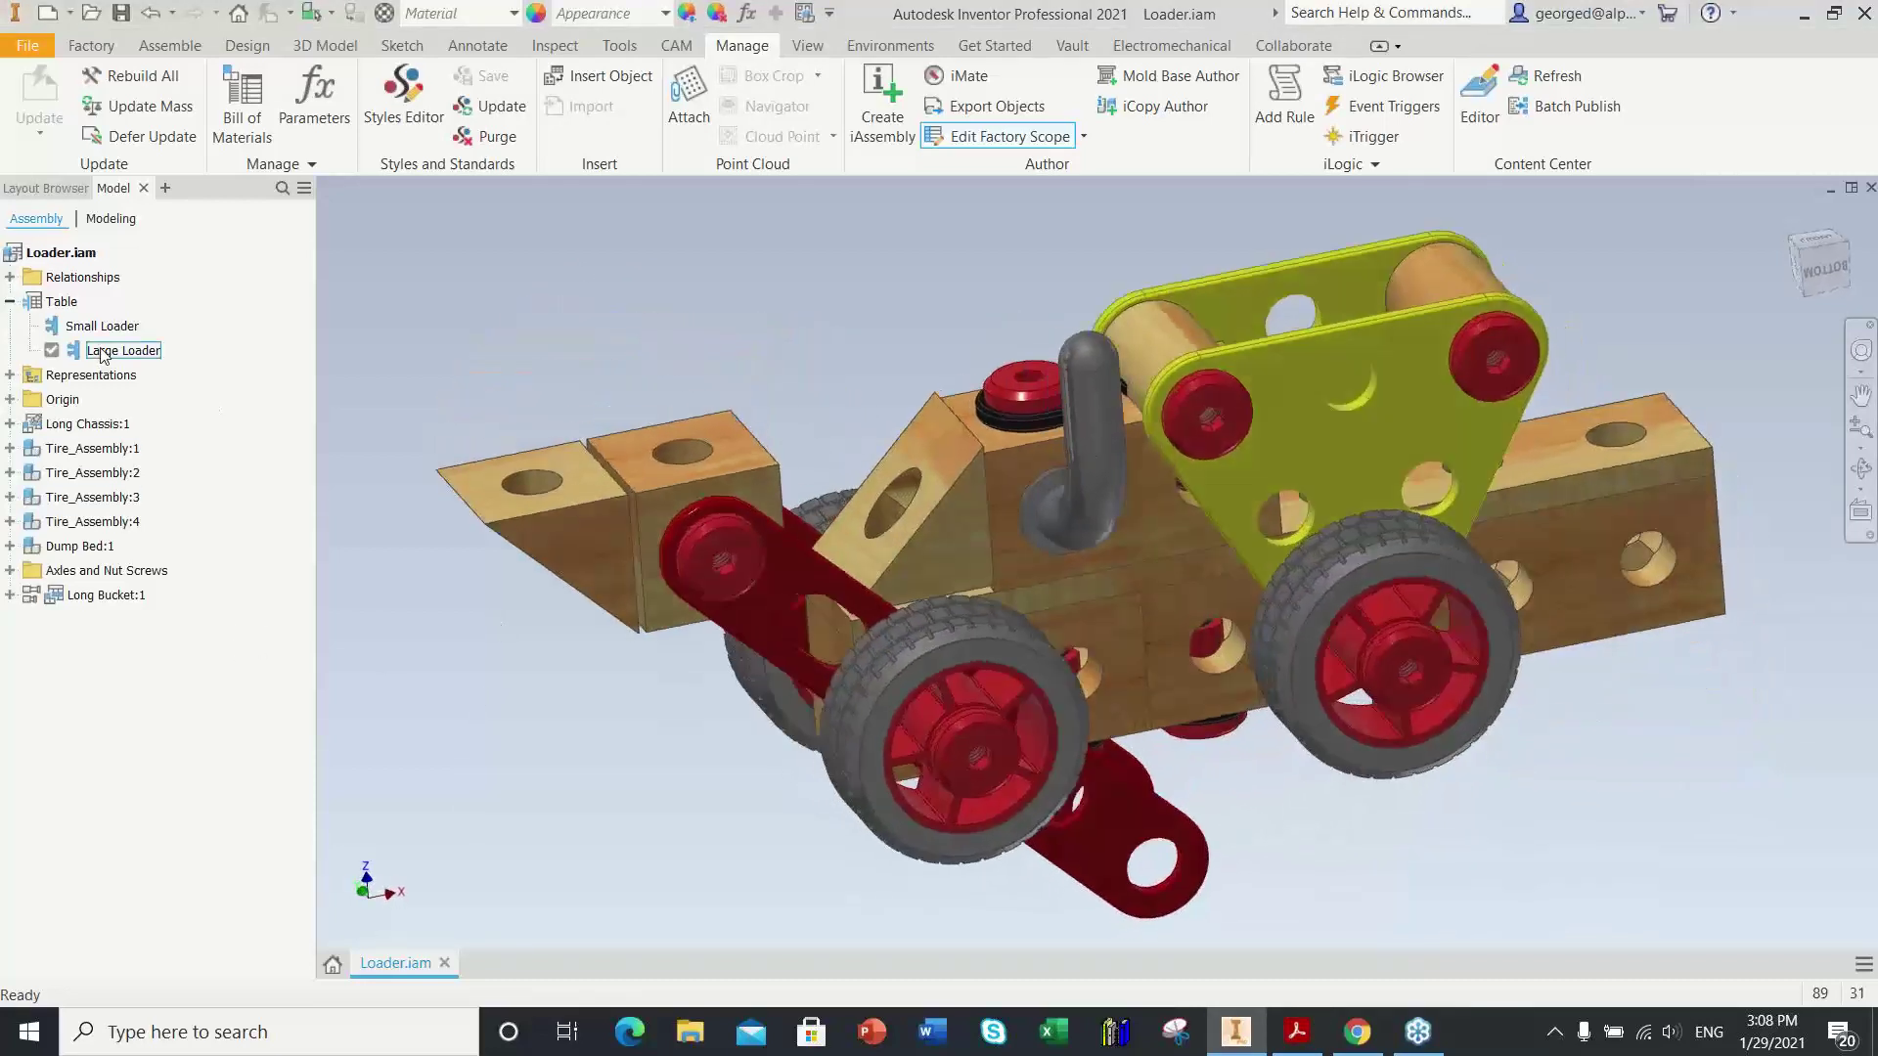
Step: Switch the assembly to the Small Loader member and back to Large Loader
{"action": "double_click", "coordinate": [51, 327]}
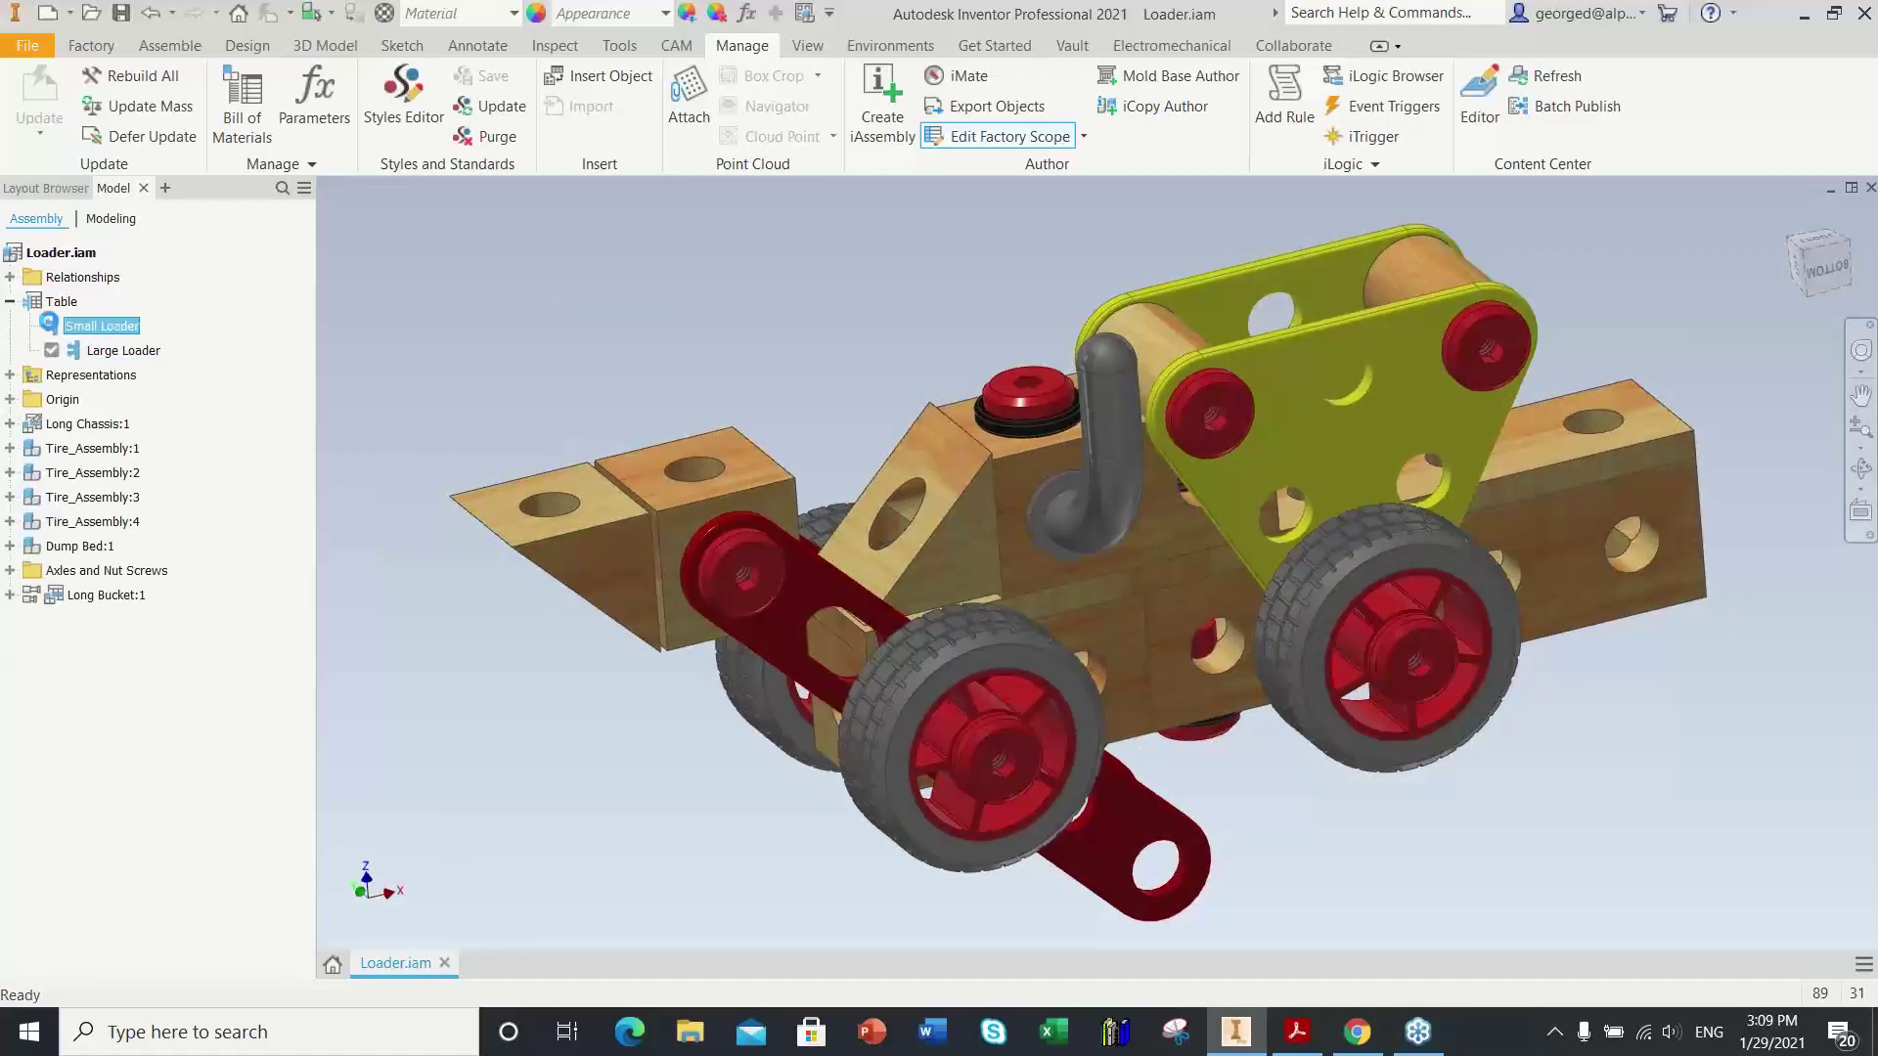
{"action": "double_click", "coordinate": [52, 350]}
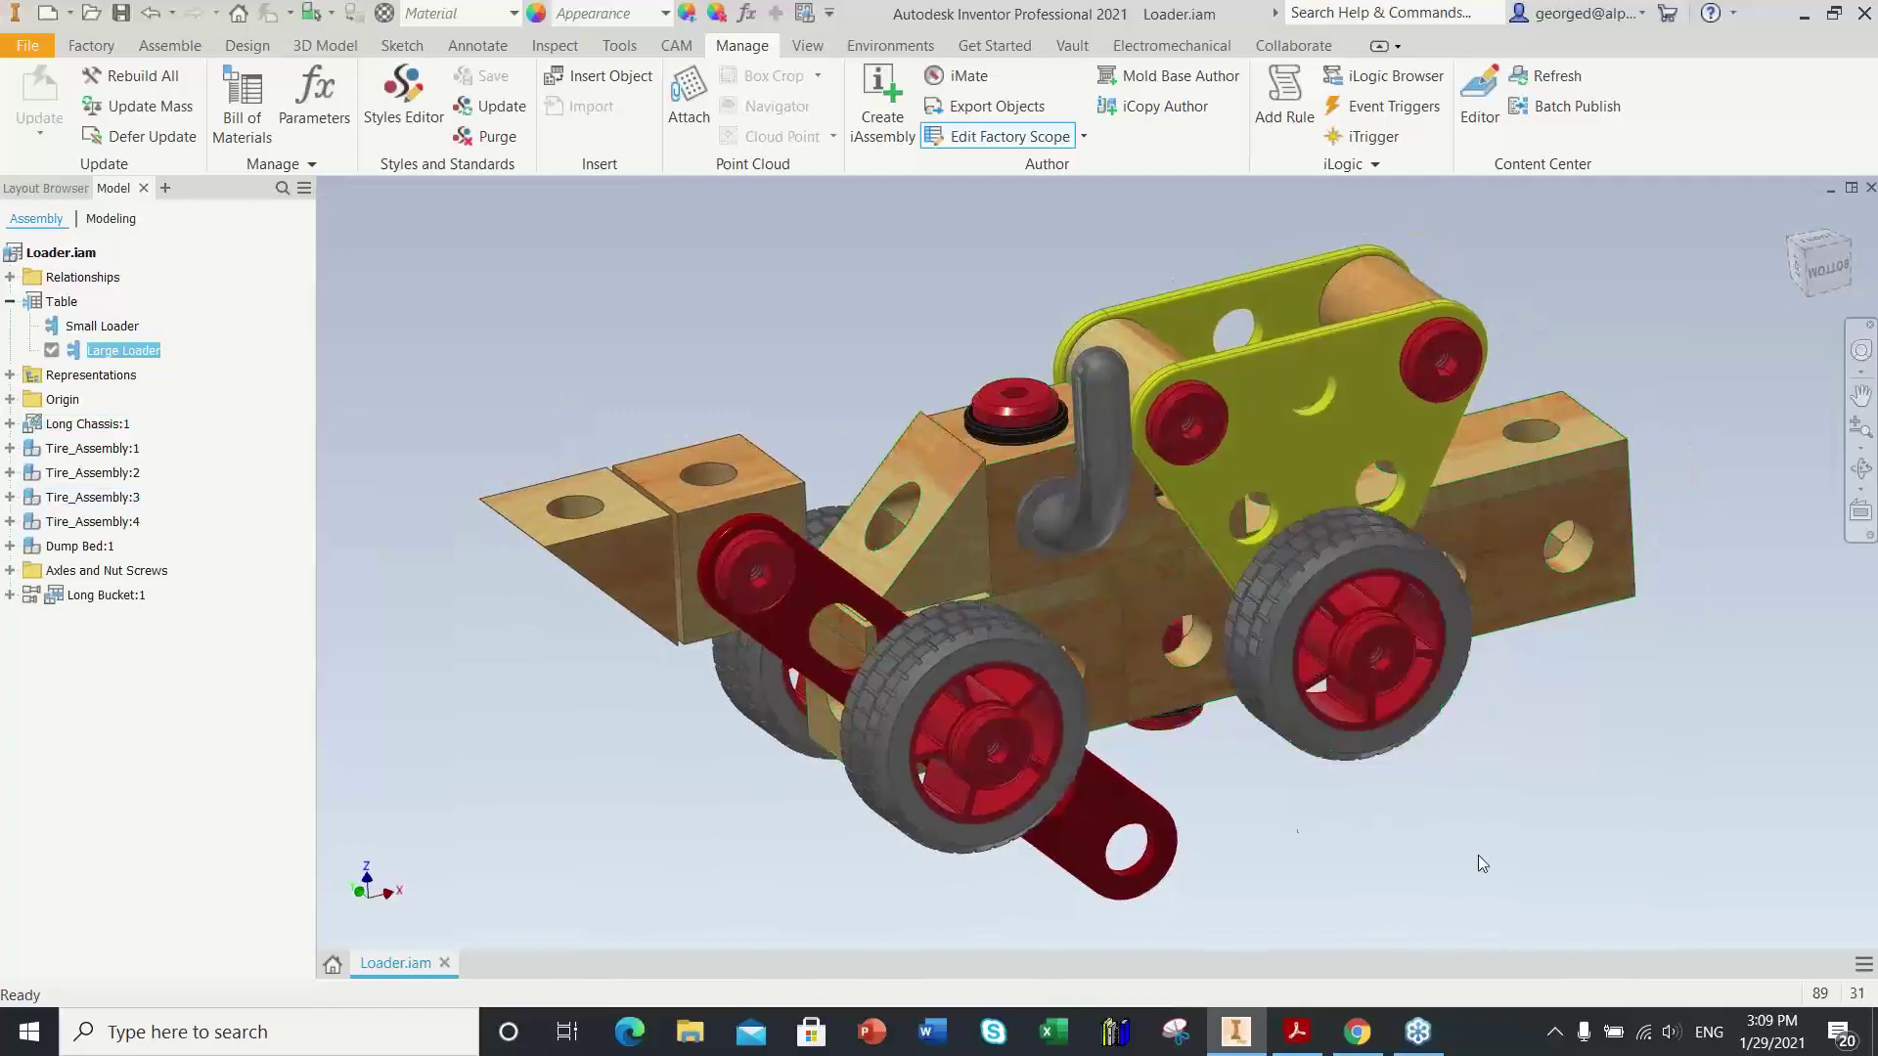
Step: Examine the Large Loader's wheels, dump bed and bucket arms from several sides, and list the assembly's relationships
{"action": "middle_click_drag", "start_coordinate": [1381, 810], "coordinate": [1178, 675], "text": "shift"}
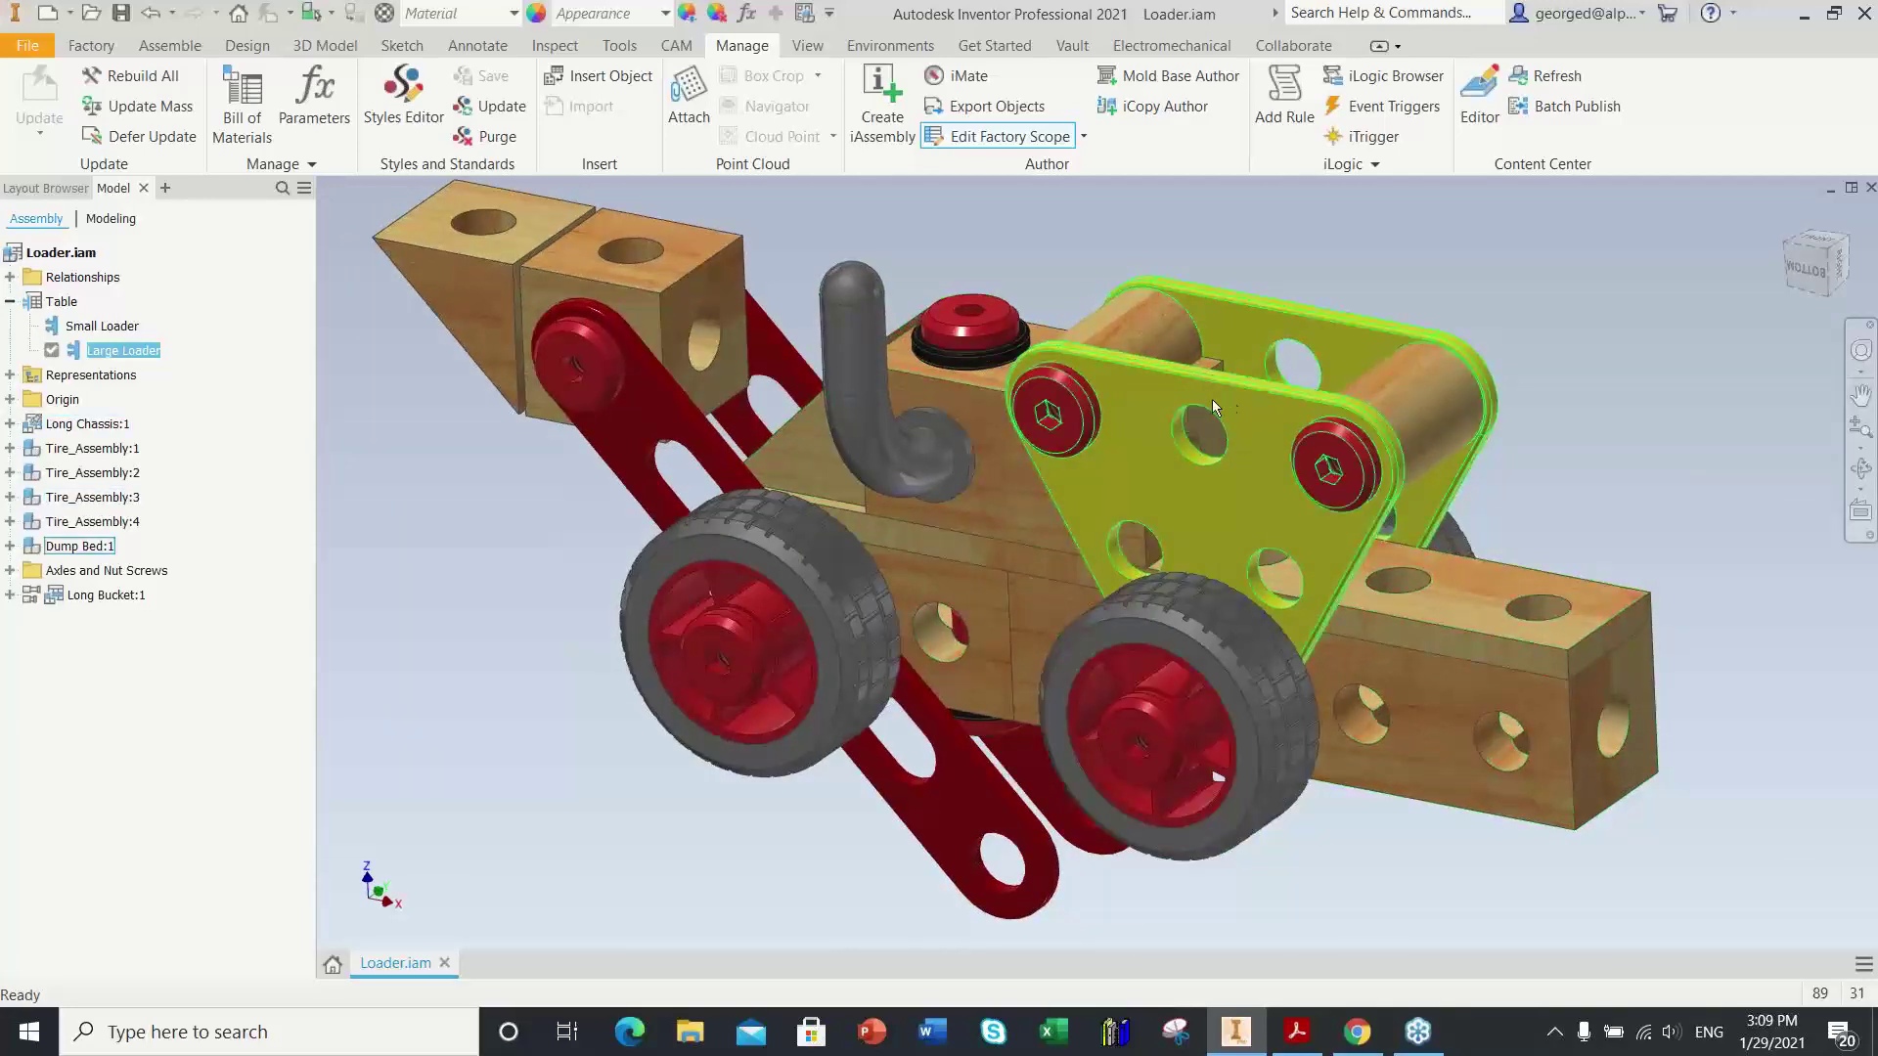
{"action": "middle_click_drag", "start_coordinate": [1212, 391], "coordinate": [751, 518], "text": "shift"}
{"action": "middle_click_drag", "start_coordinate": [617, 424], "coordinate": [947, 839], "text": "shift"}
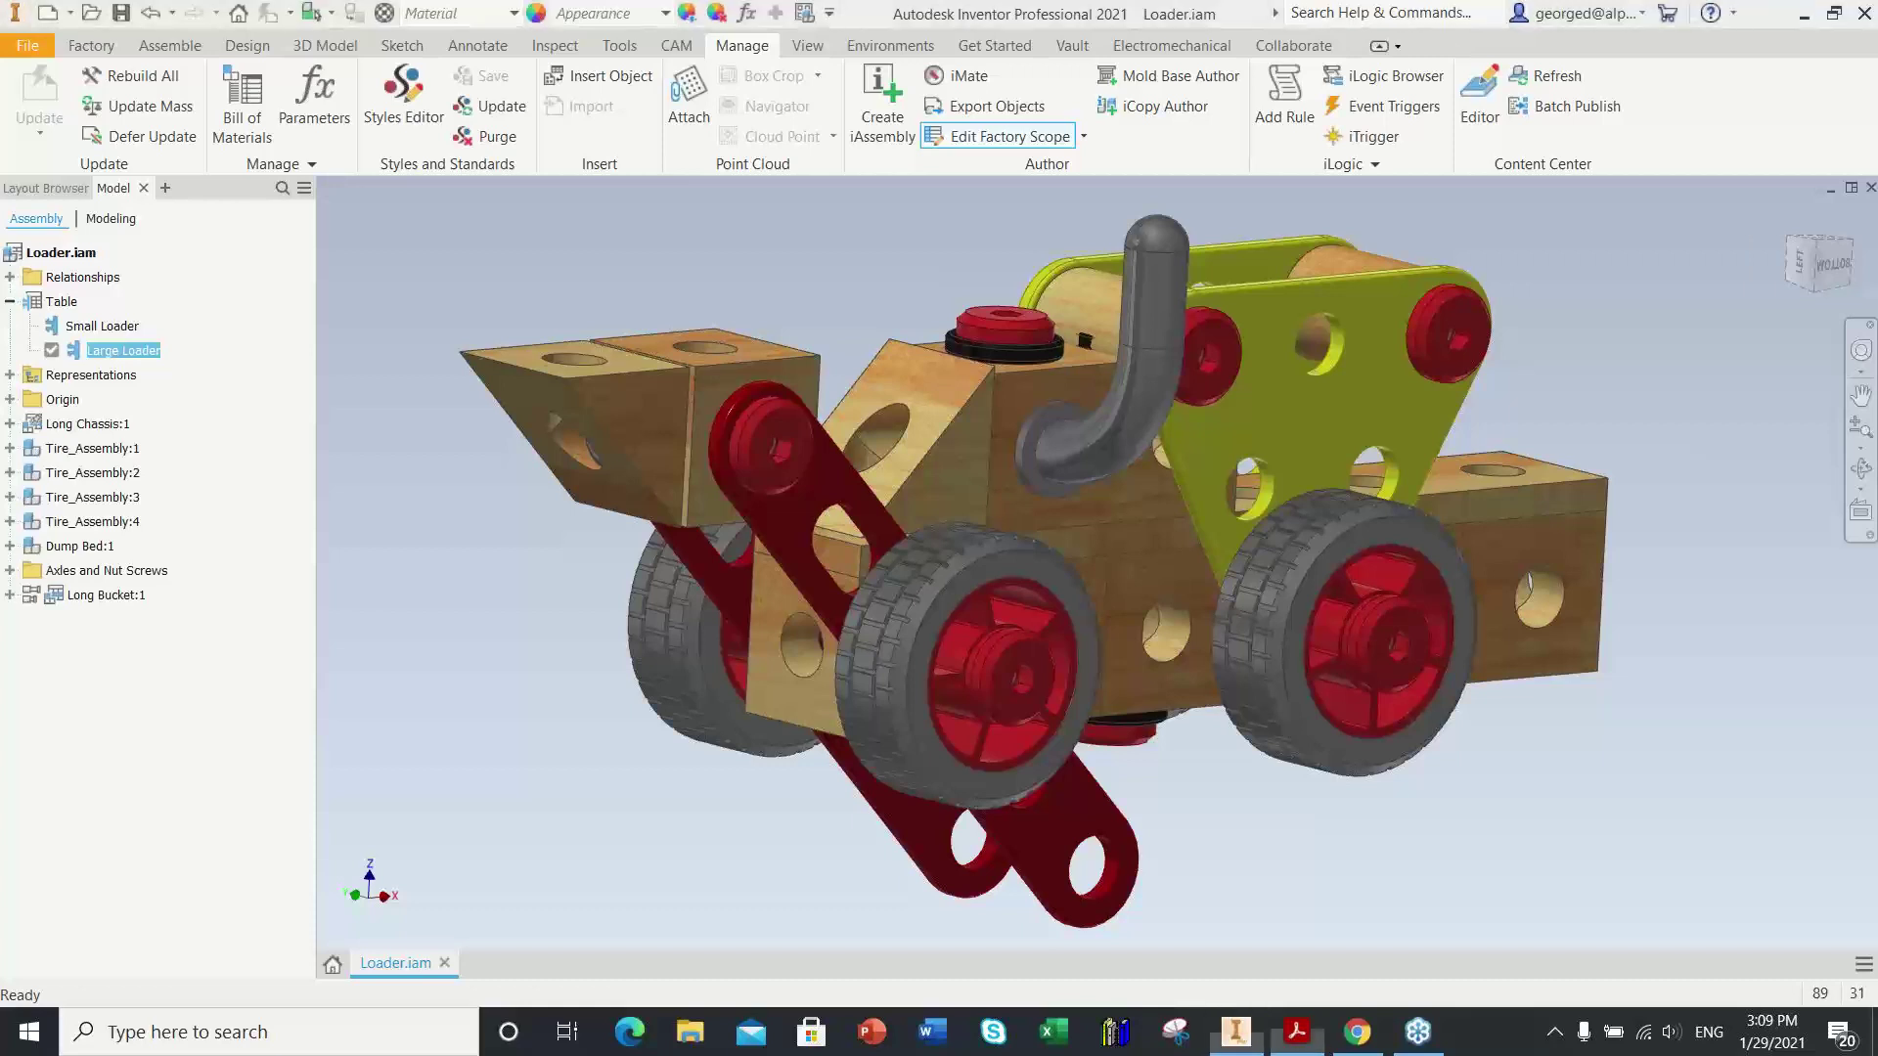
{"action": "middle_click_drag", "start_coordinate": [688, 254], "coordinate": [531, 563], "text": "shift"}
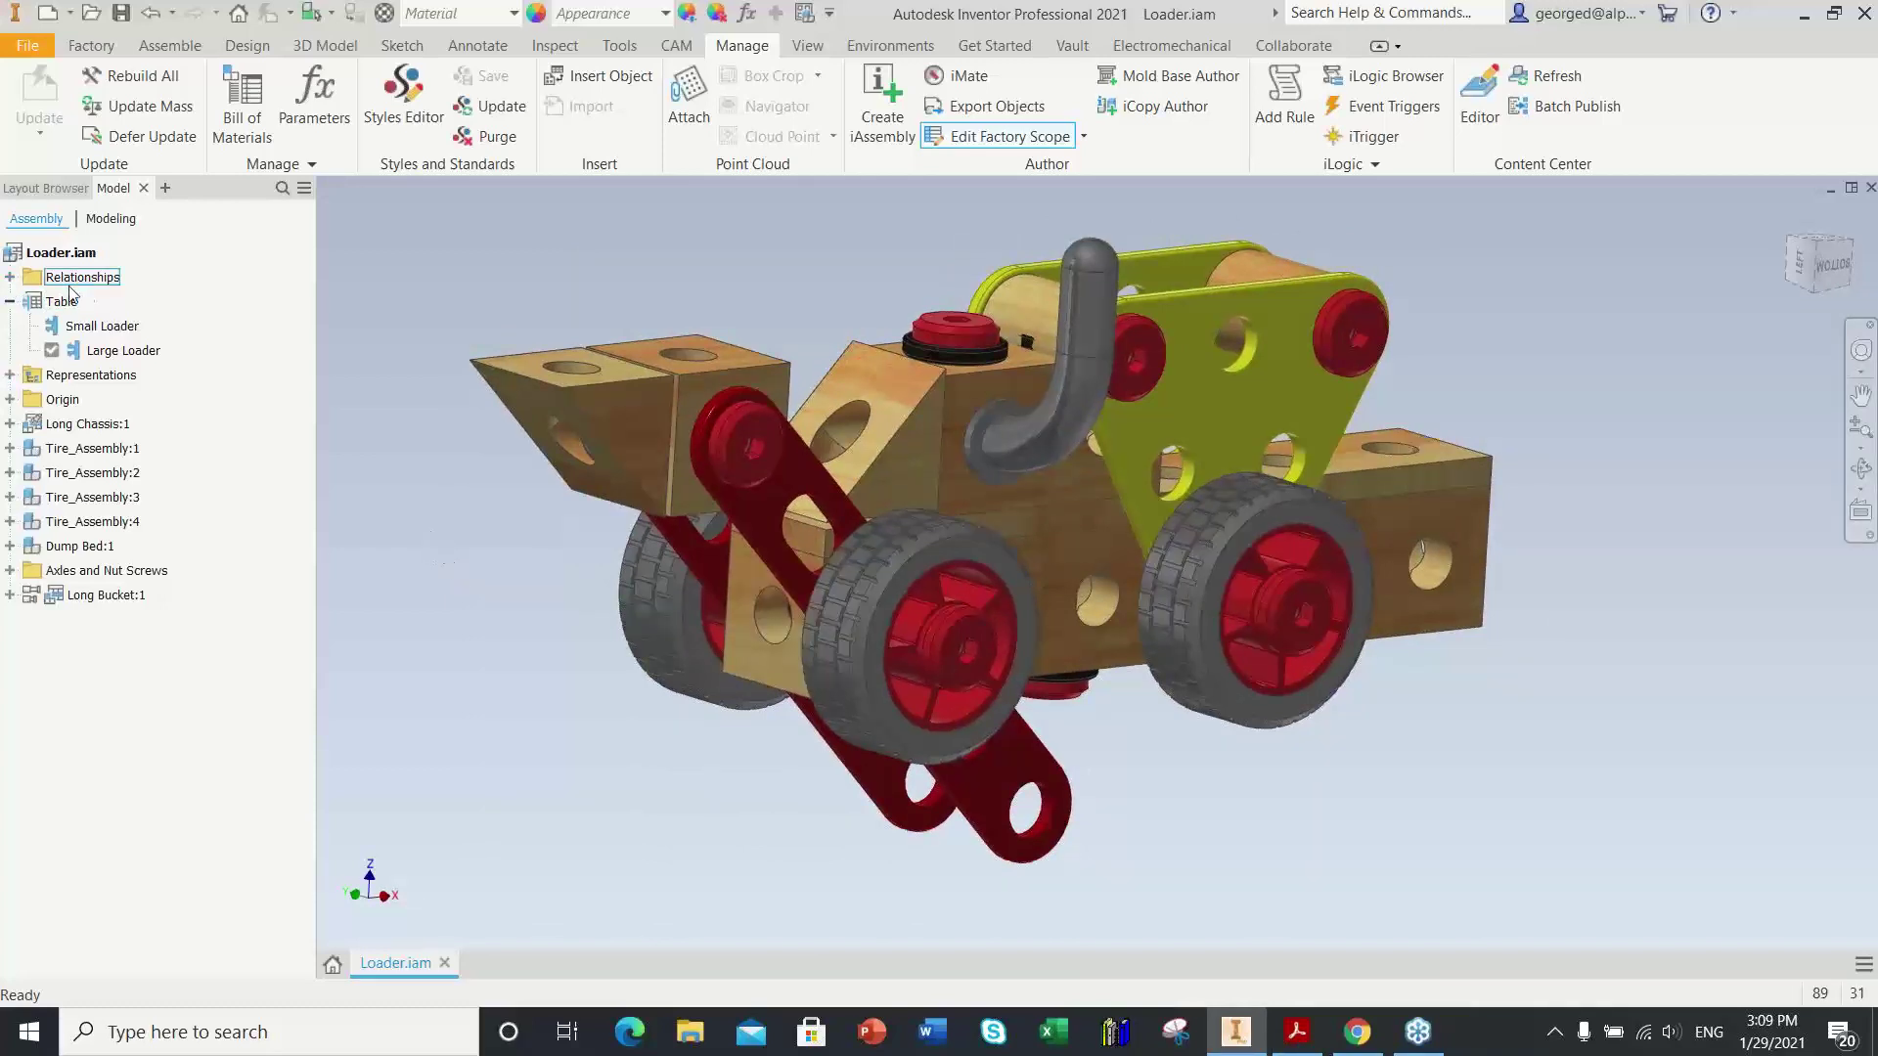
{"action": "left_click", "coordinate": [10, 278]}
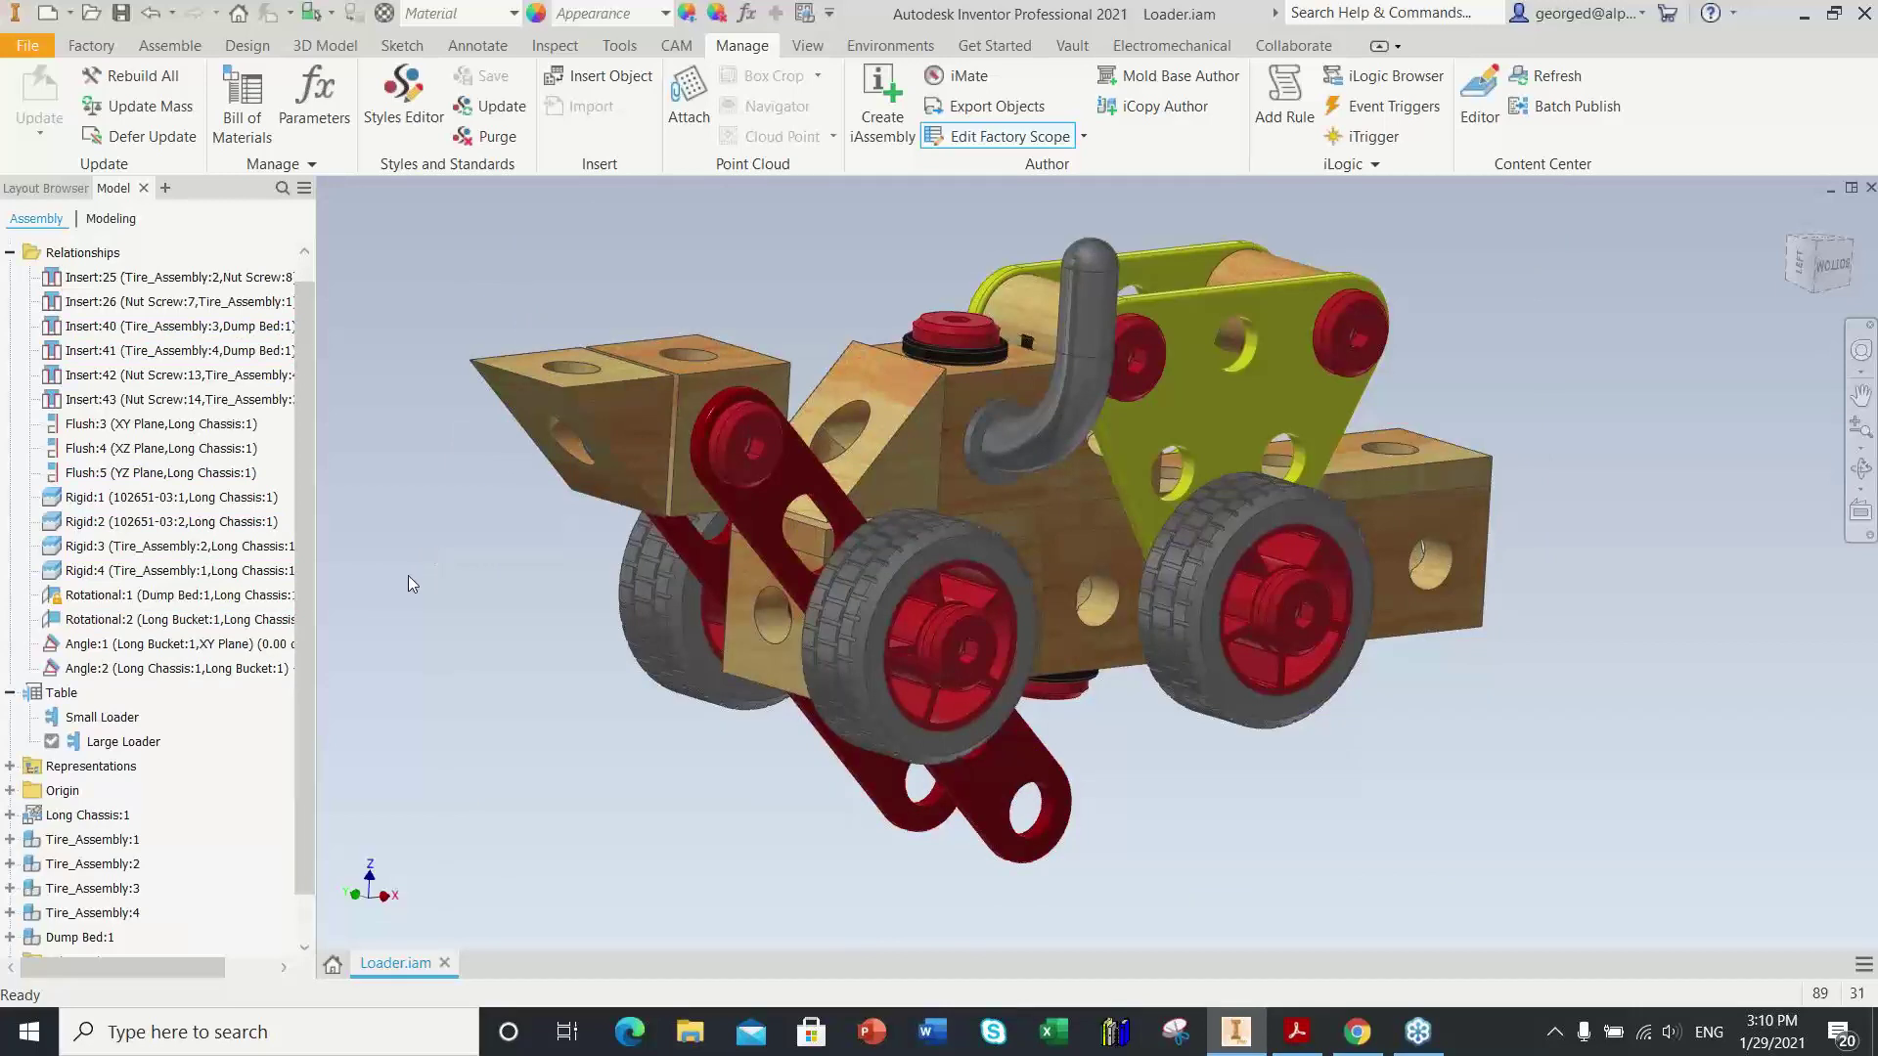
Step: Highlight the tire and dump bed Insert relationships on the model to see which components each one connects
{"action": "left_click", "coordinate": [84, 279]}
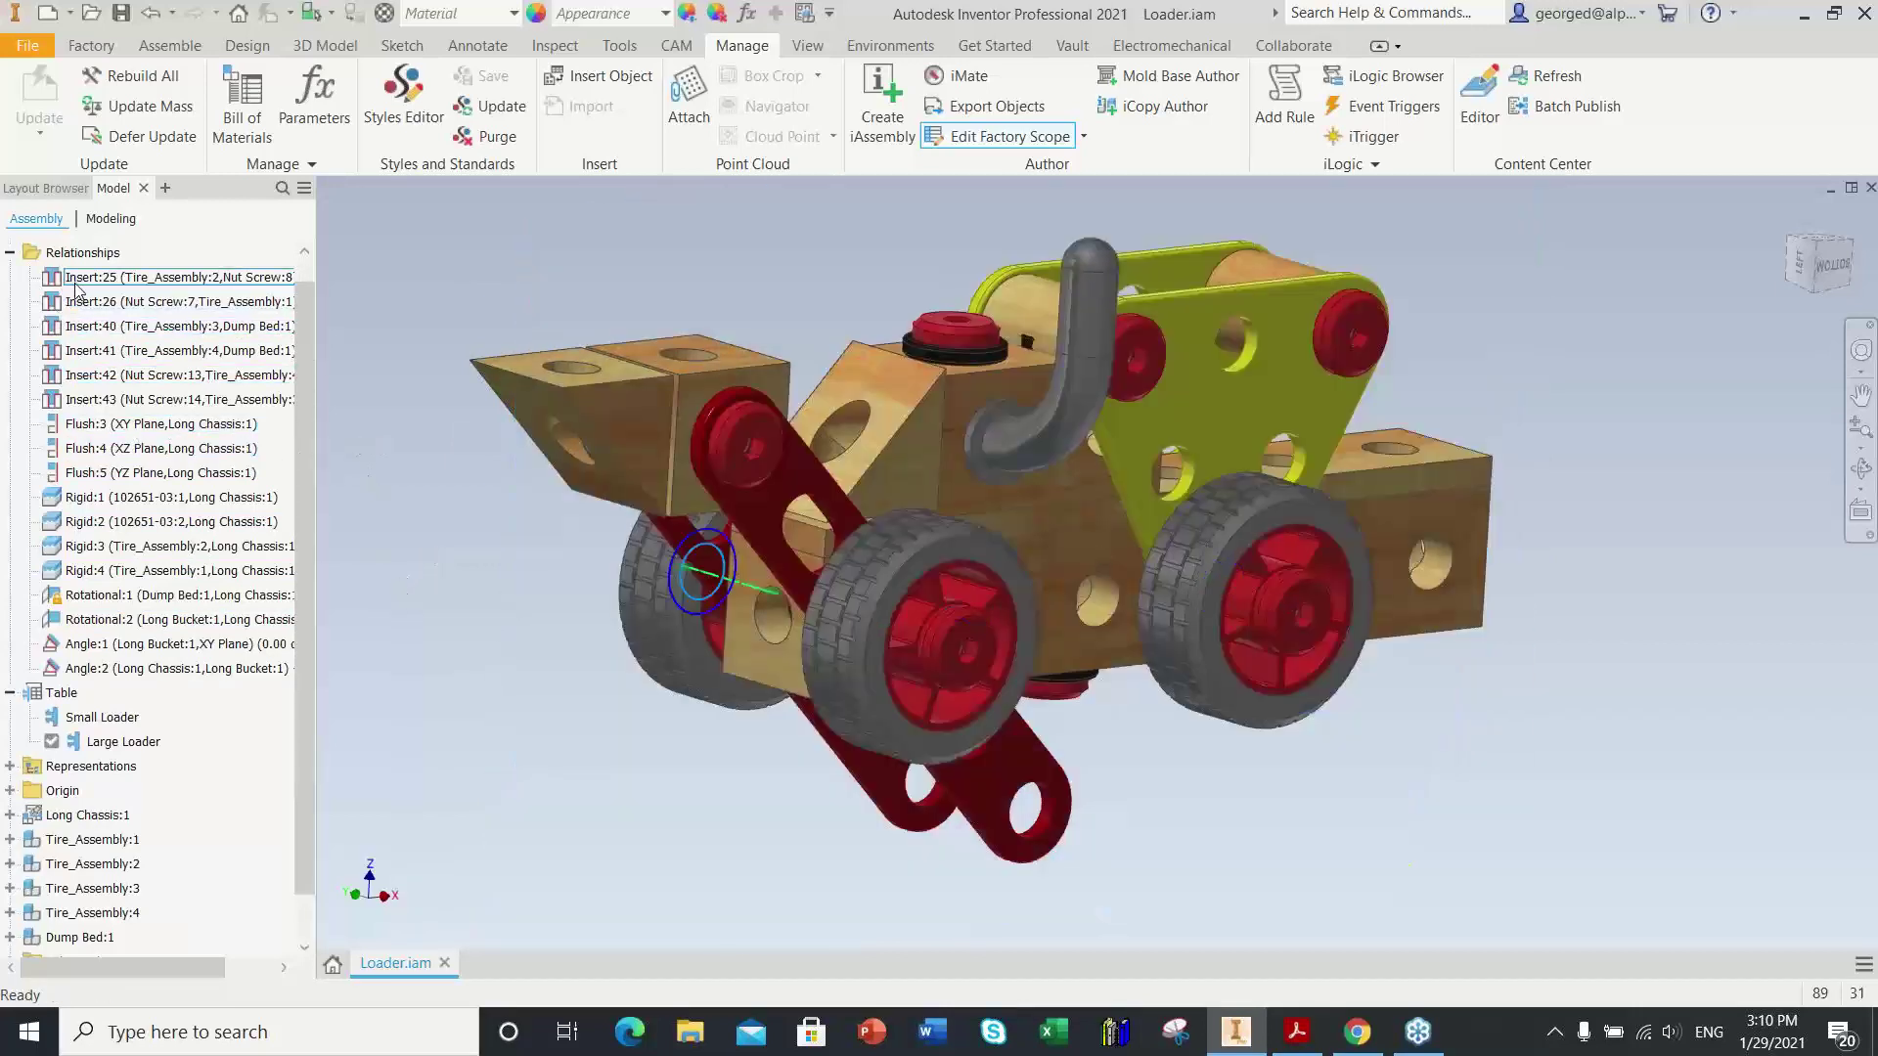
{"action": "left_click", "coordinate": [88, 348]}
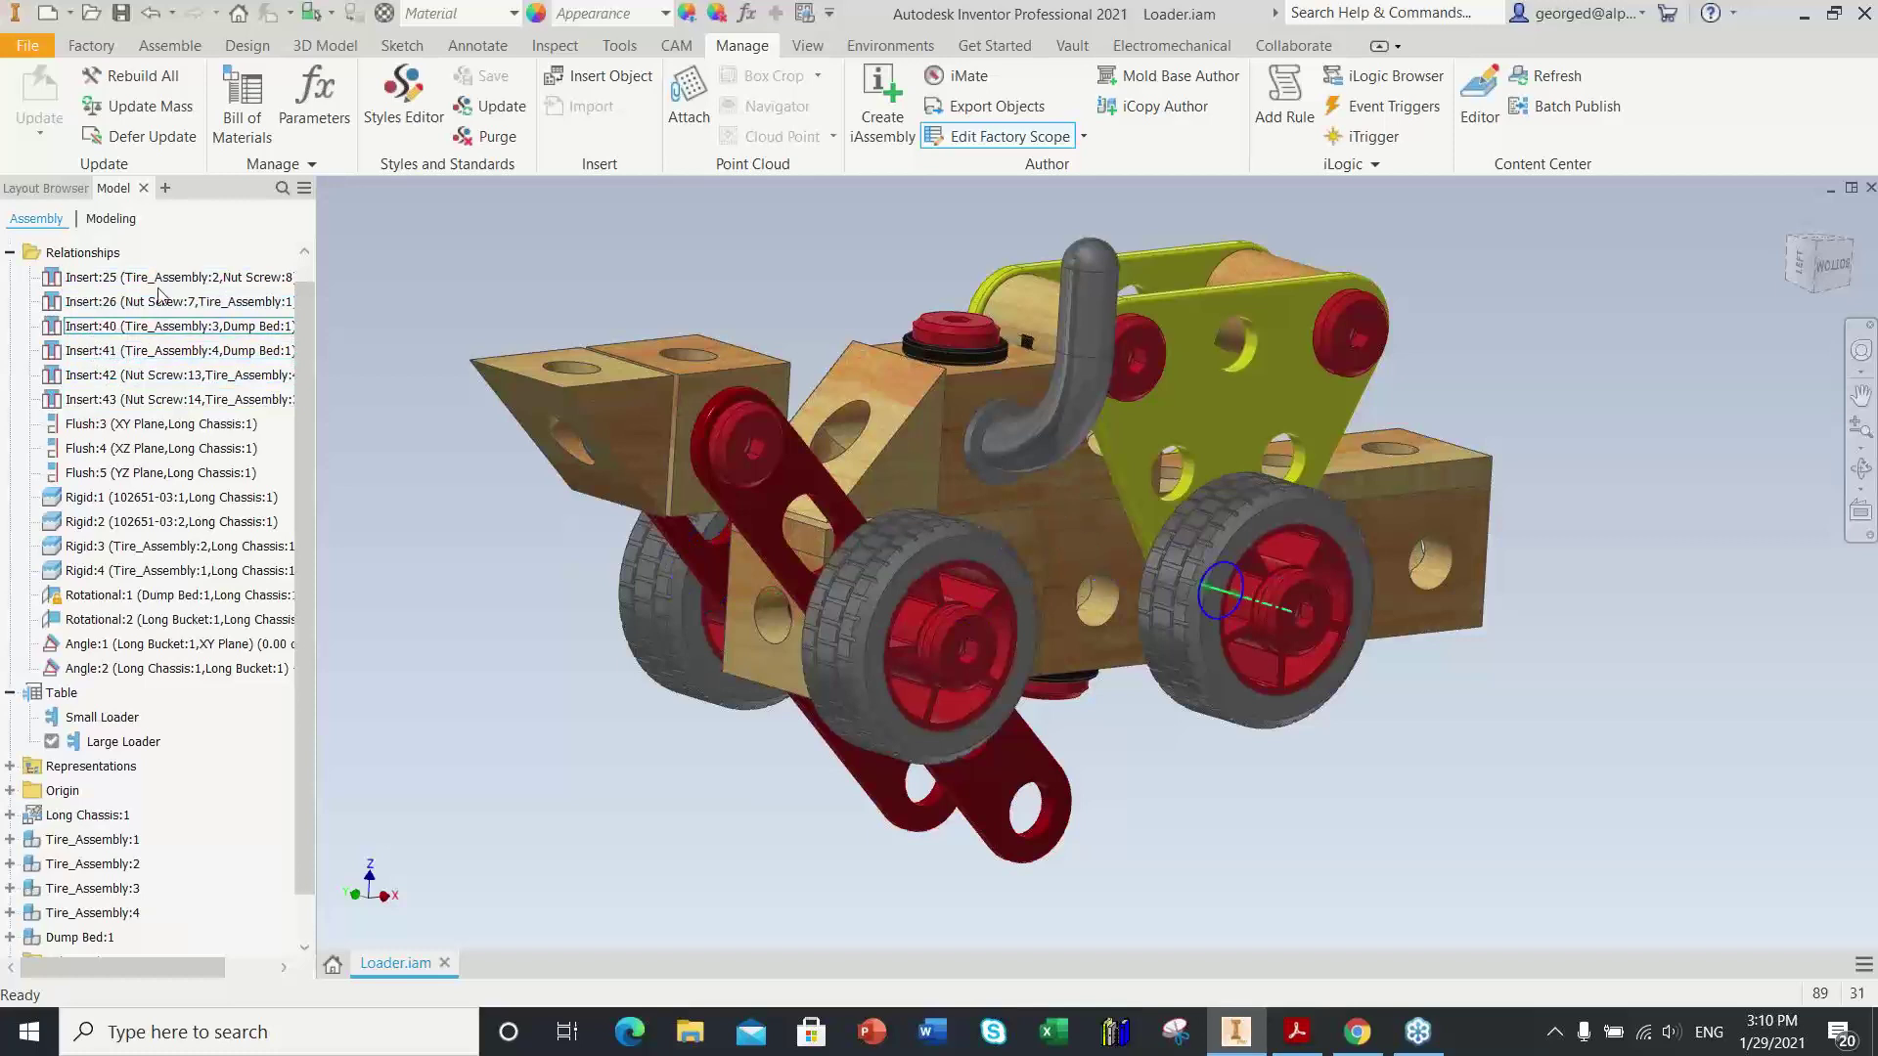
{"action": "left_click", "coordinate": [190, 303]}
{"action": "left_click", "coordinate": [214, 283]}
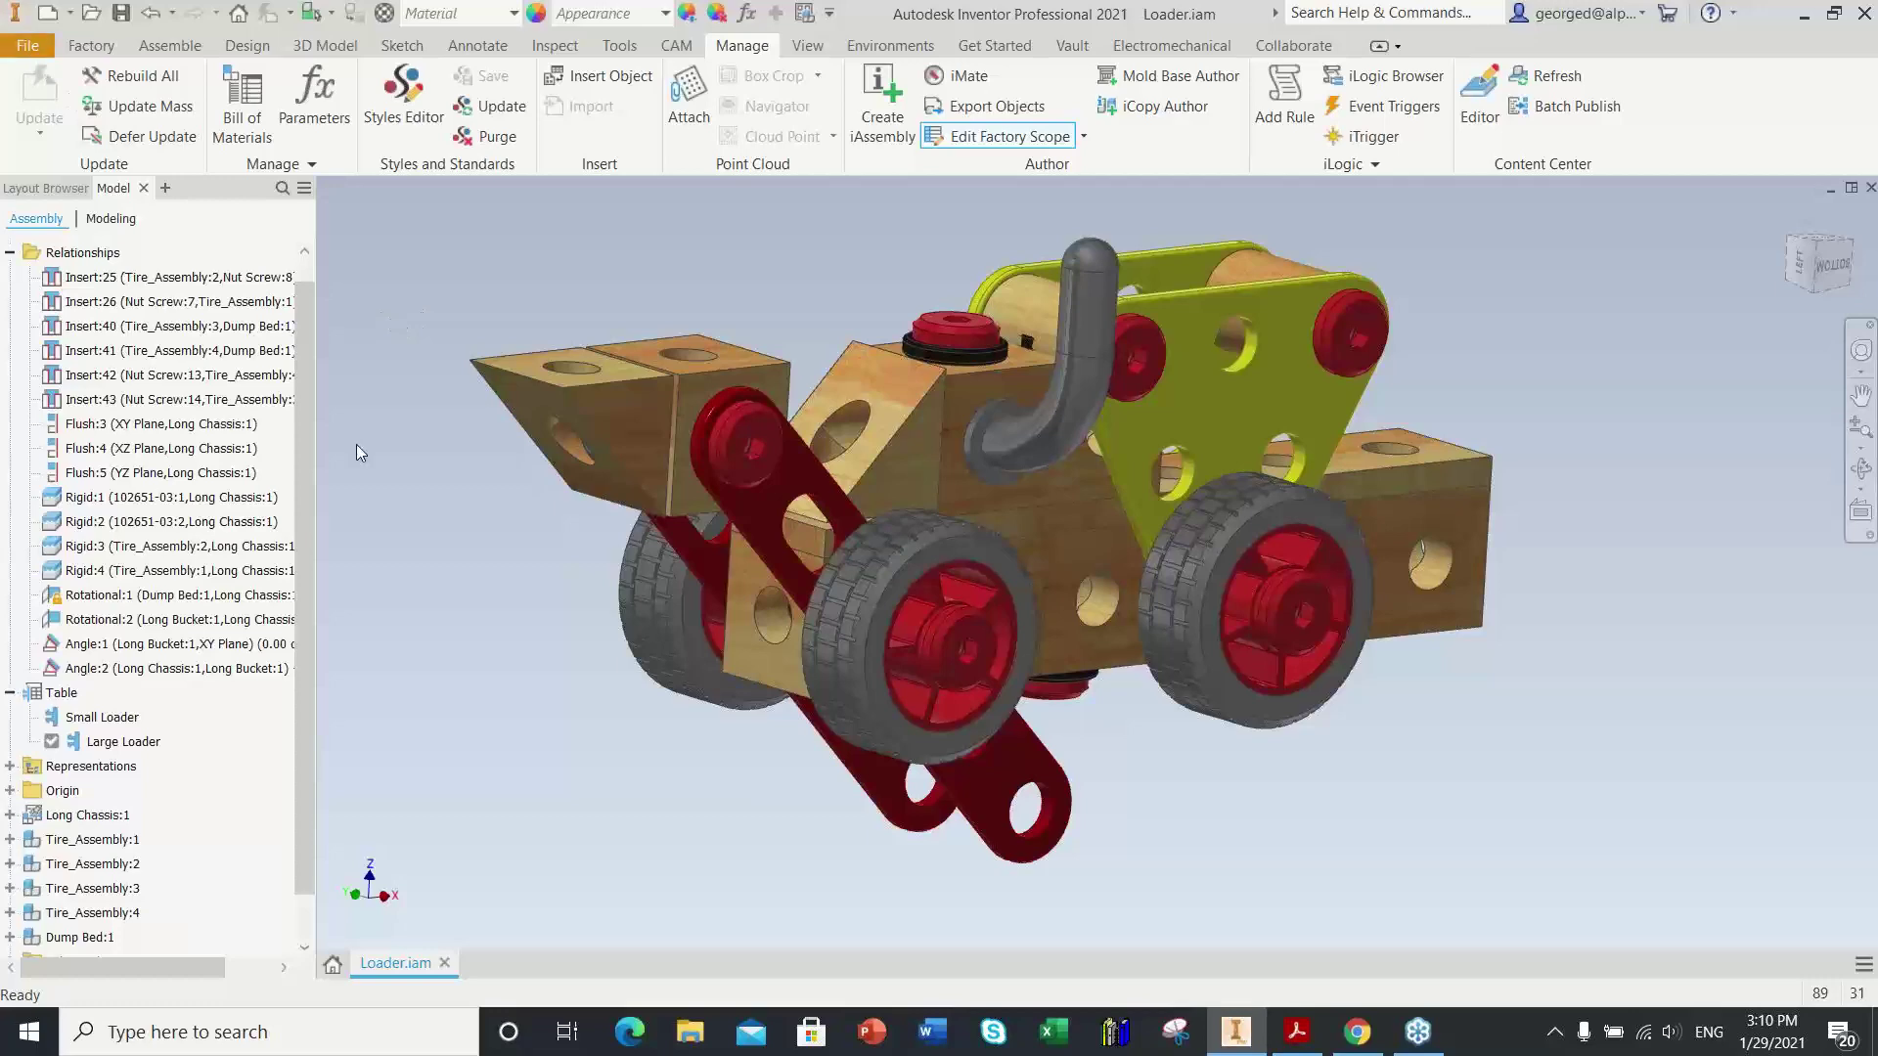
Step: Review the Assembly application options, including the display of component names after relationship names, and close them
{"action": "key", "text": "alt+f"}
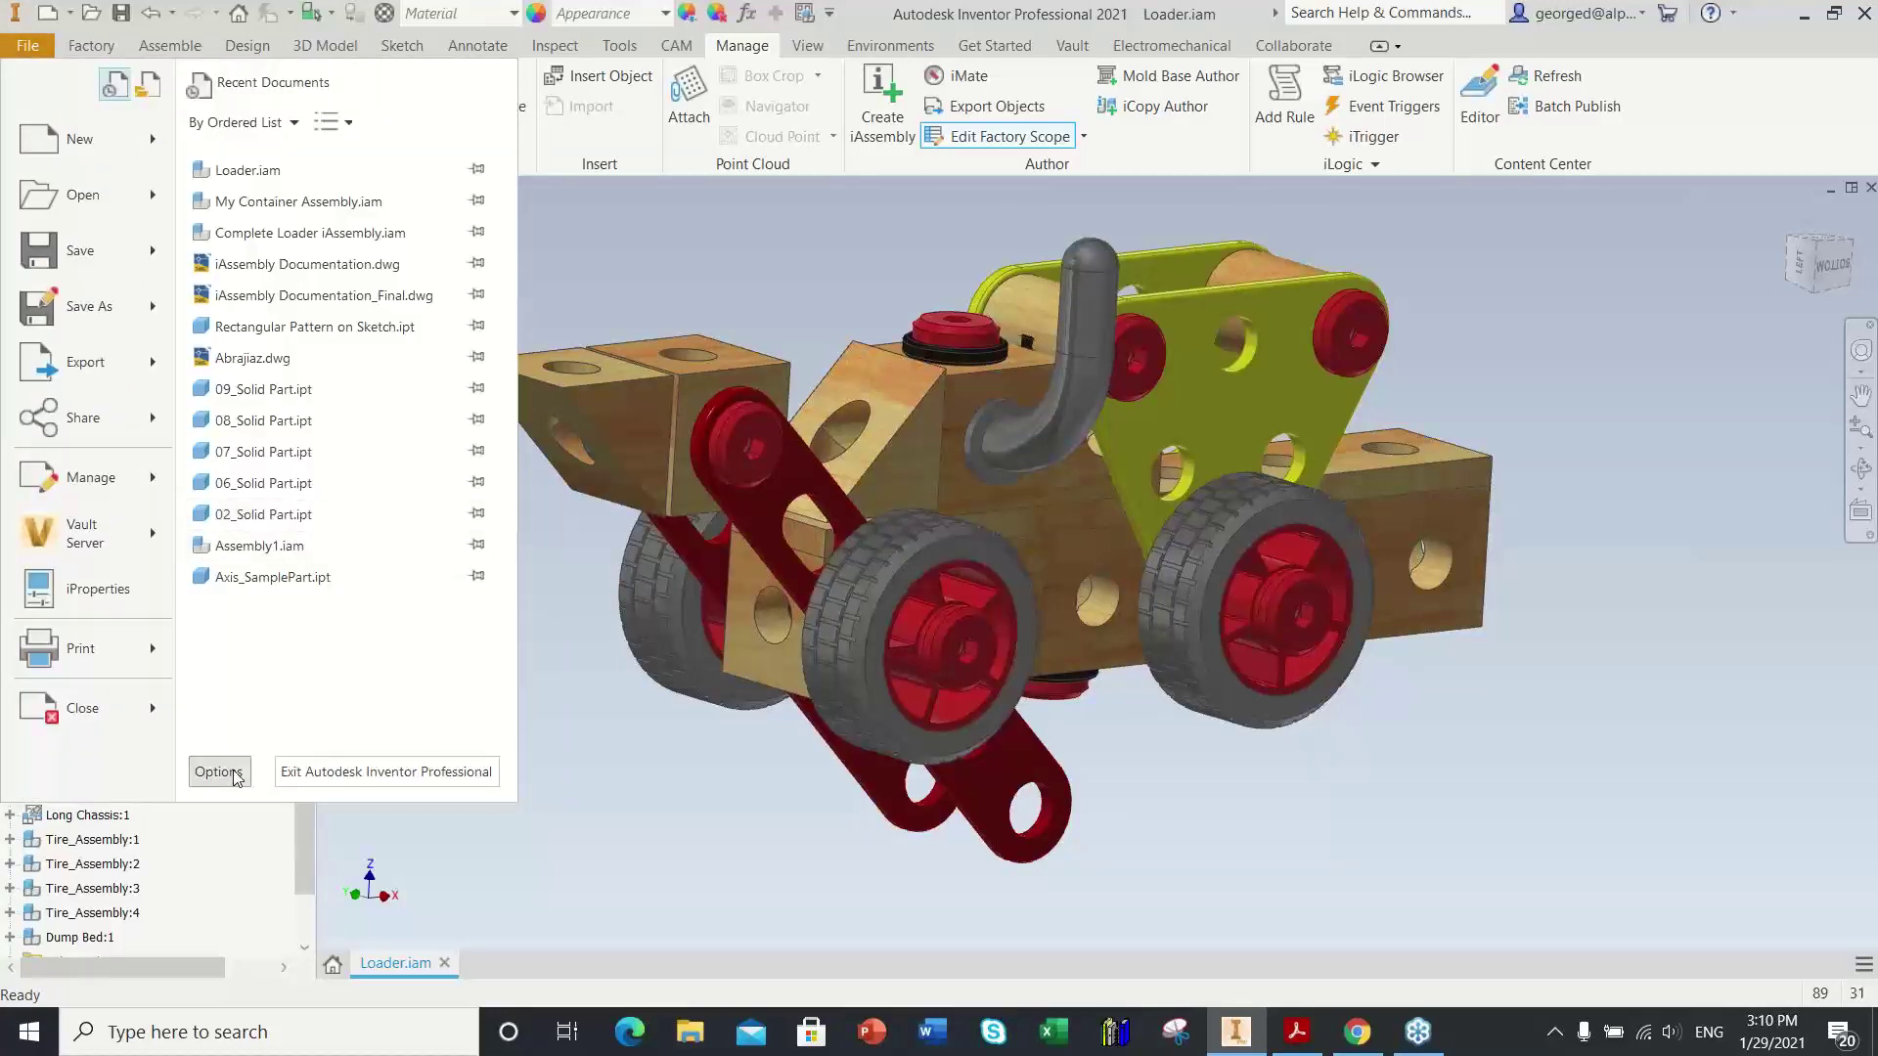
{"action": "left_click", "coordinate": [647, 730]}
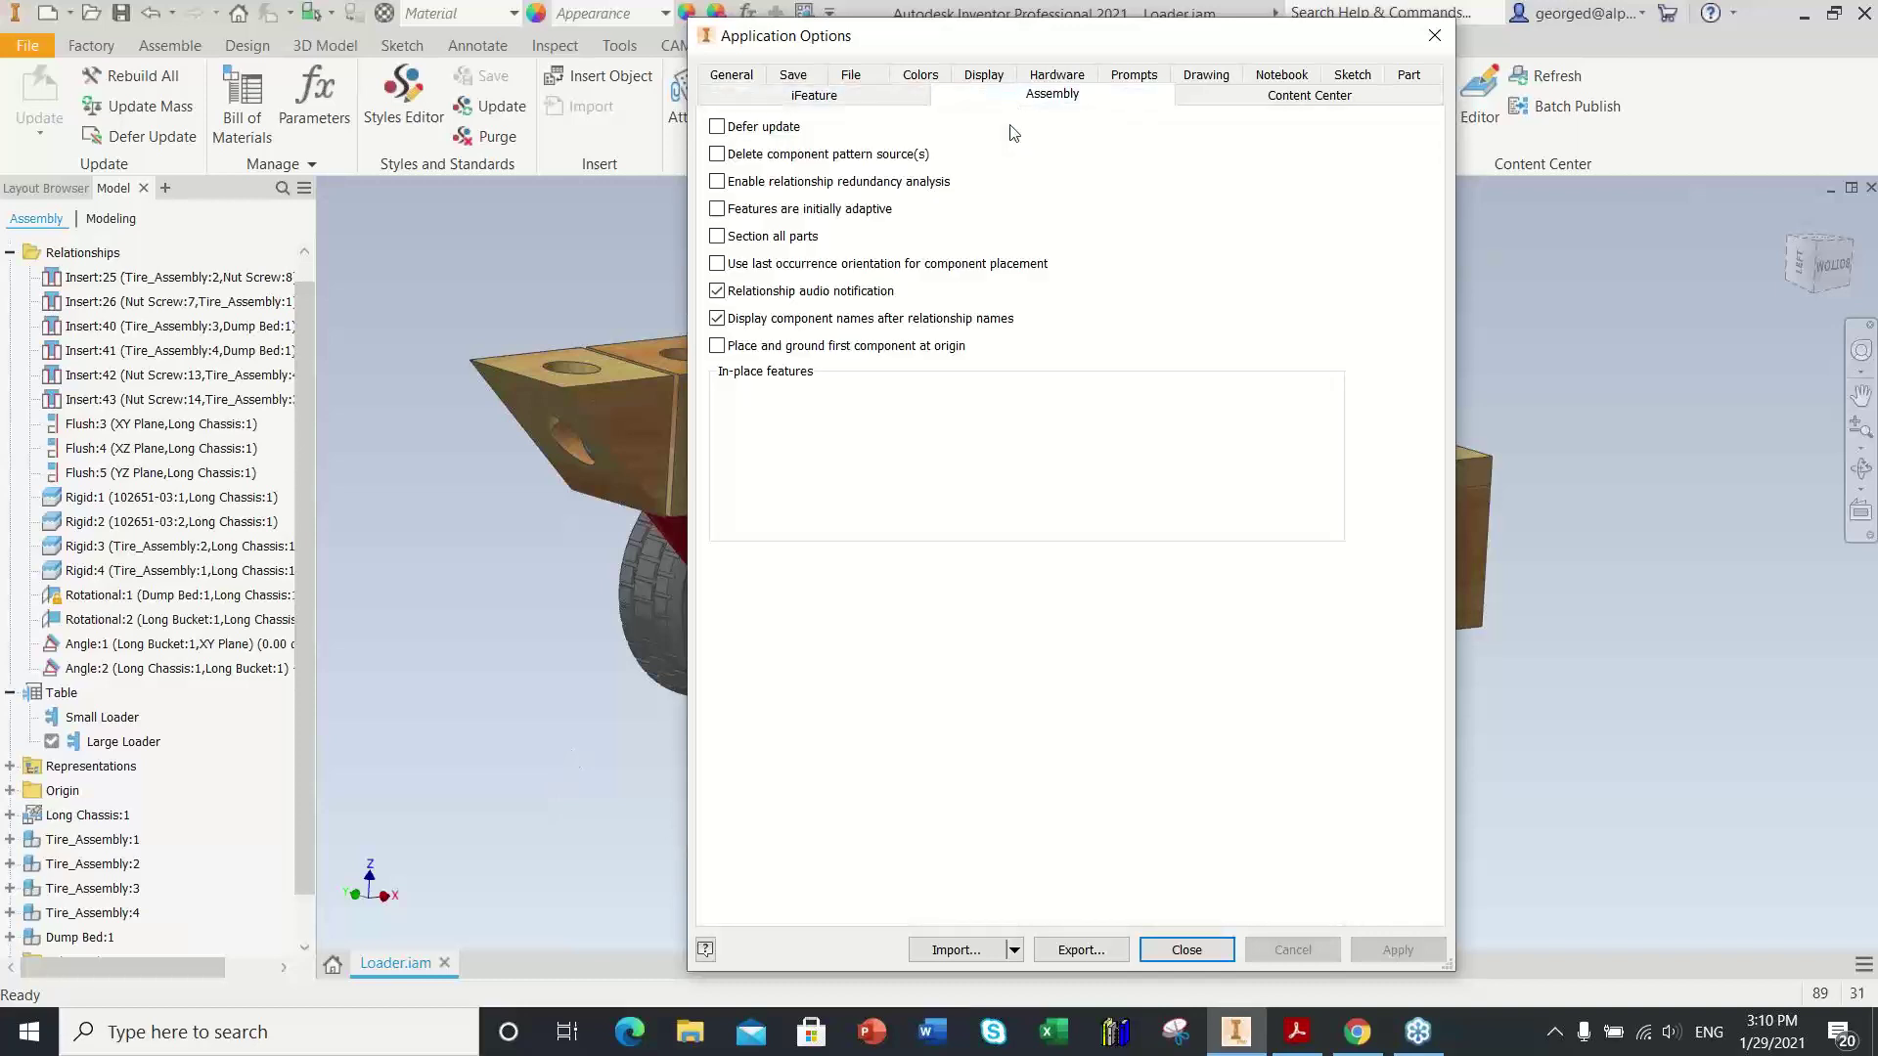
{"action": "left_click_drag", "start_coordinate": [902, 38], "coordinate": [824, 35]}
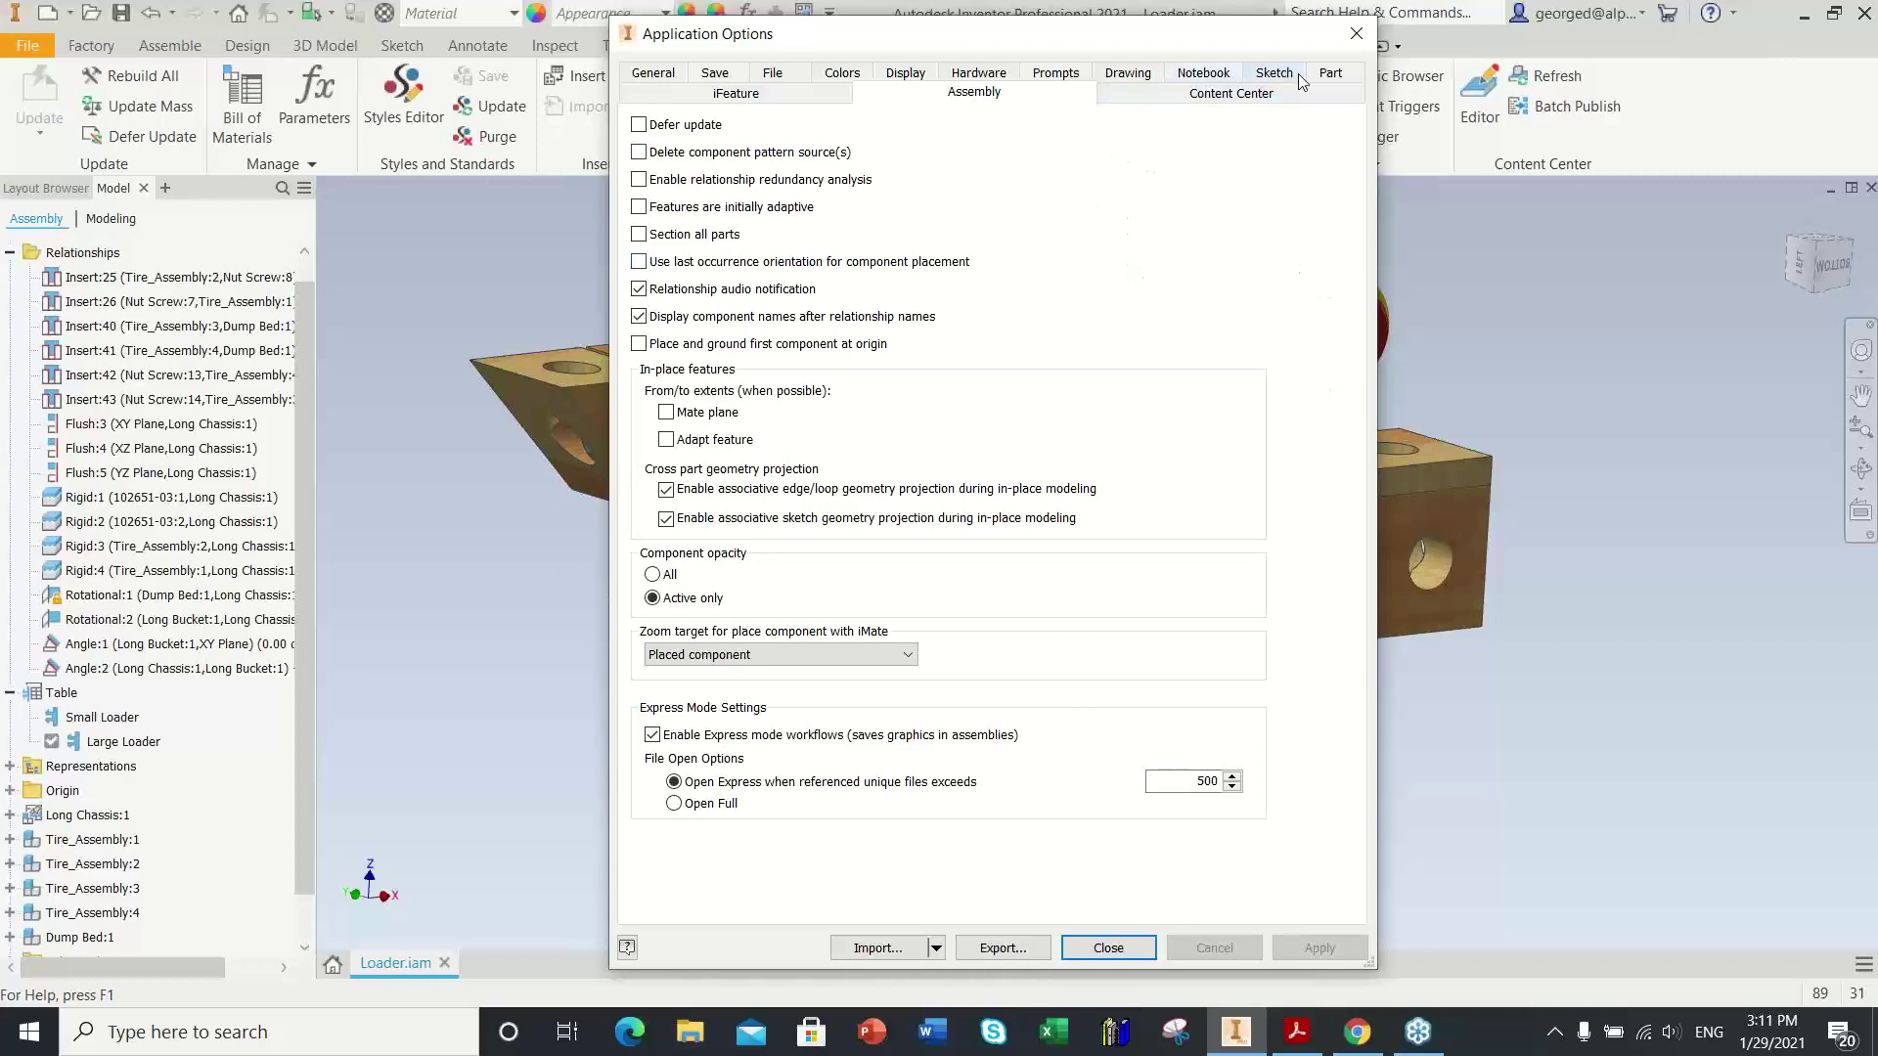
{"action": "left_click", "coordinate": [1353, 35]}
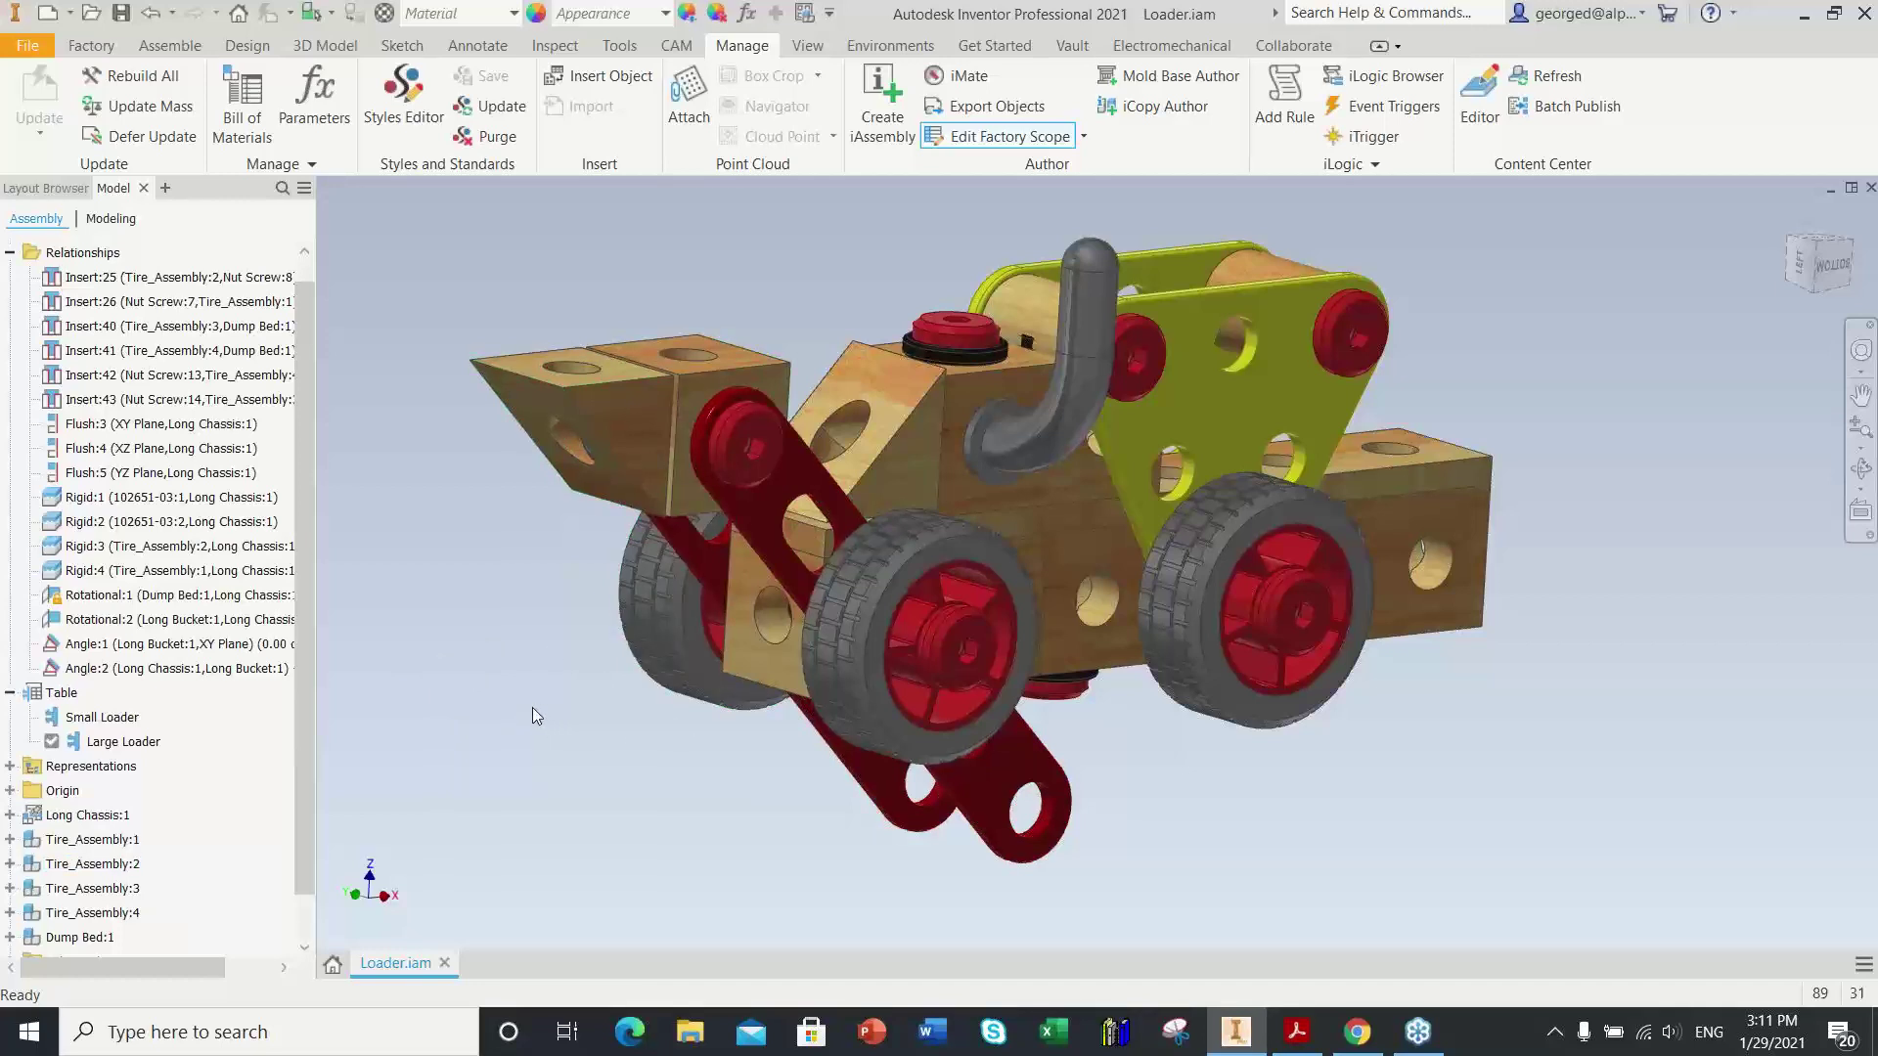
Step: Collapse the assembly's relationships list and expand the Dump Bed to list its components and relationships
{"action": "left_click", "coordinate": [10, 252]}
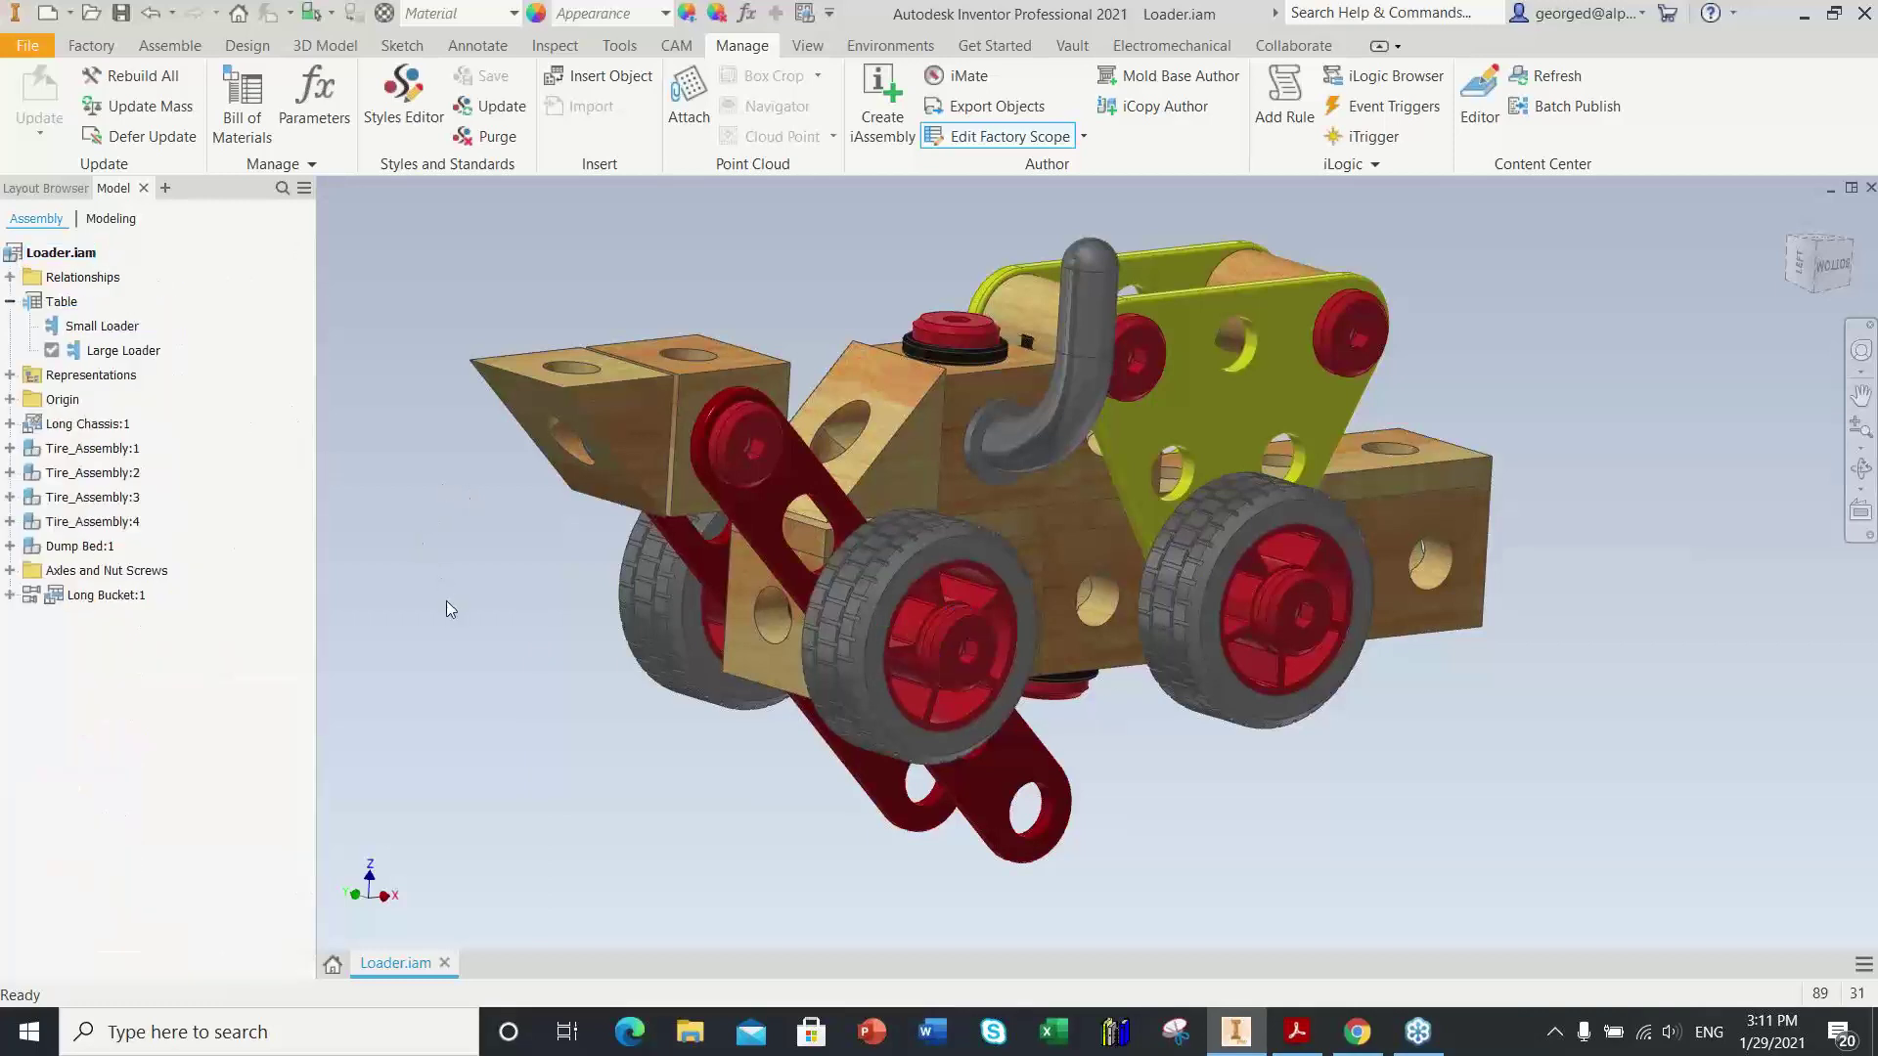
{"action": "left_click", "coordinate": [1297, 1031]}
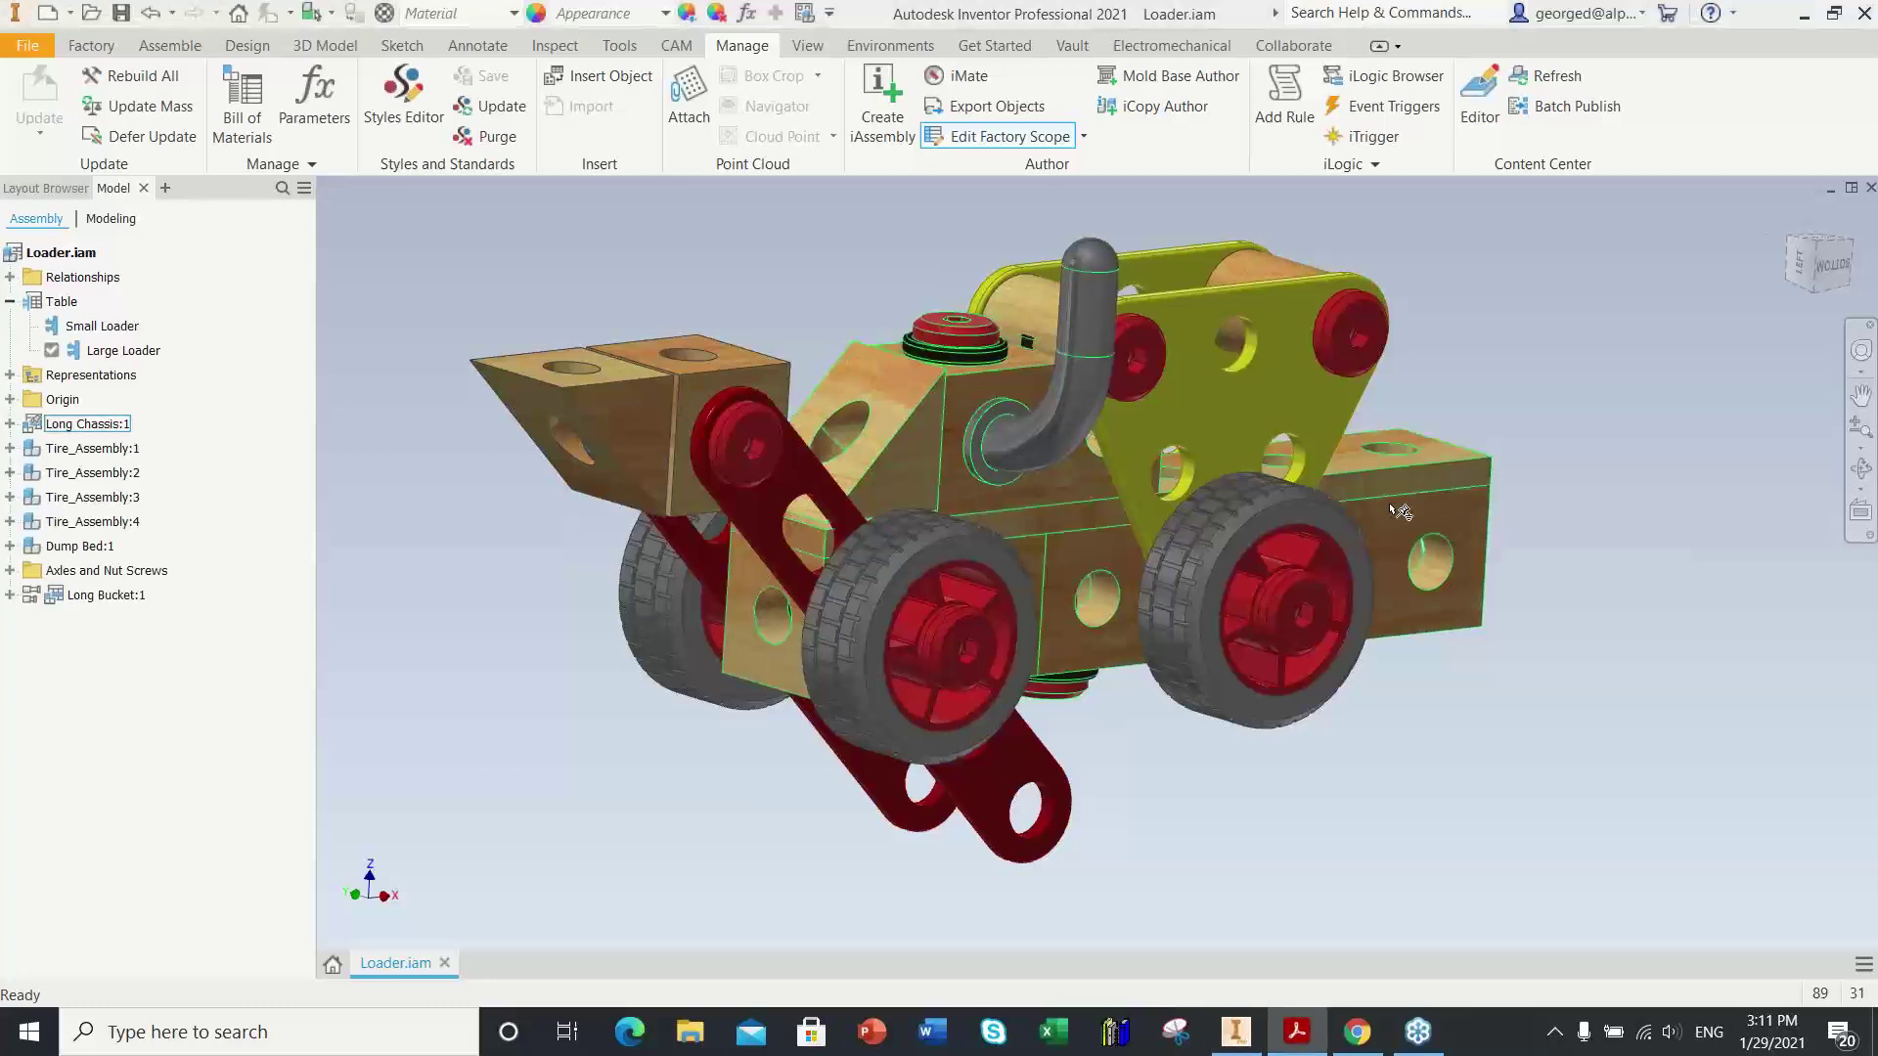
{"action": "left_click", "coordinate": [1223, 348]}
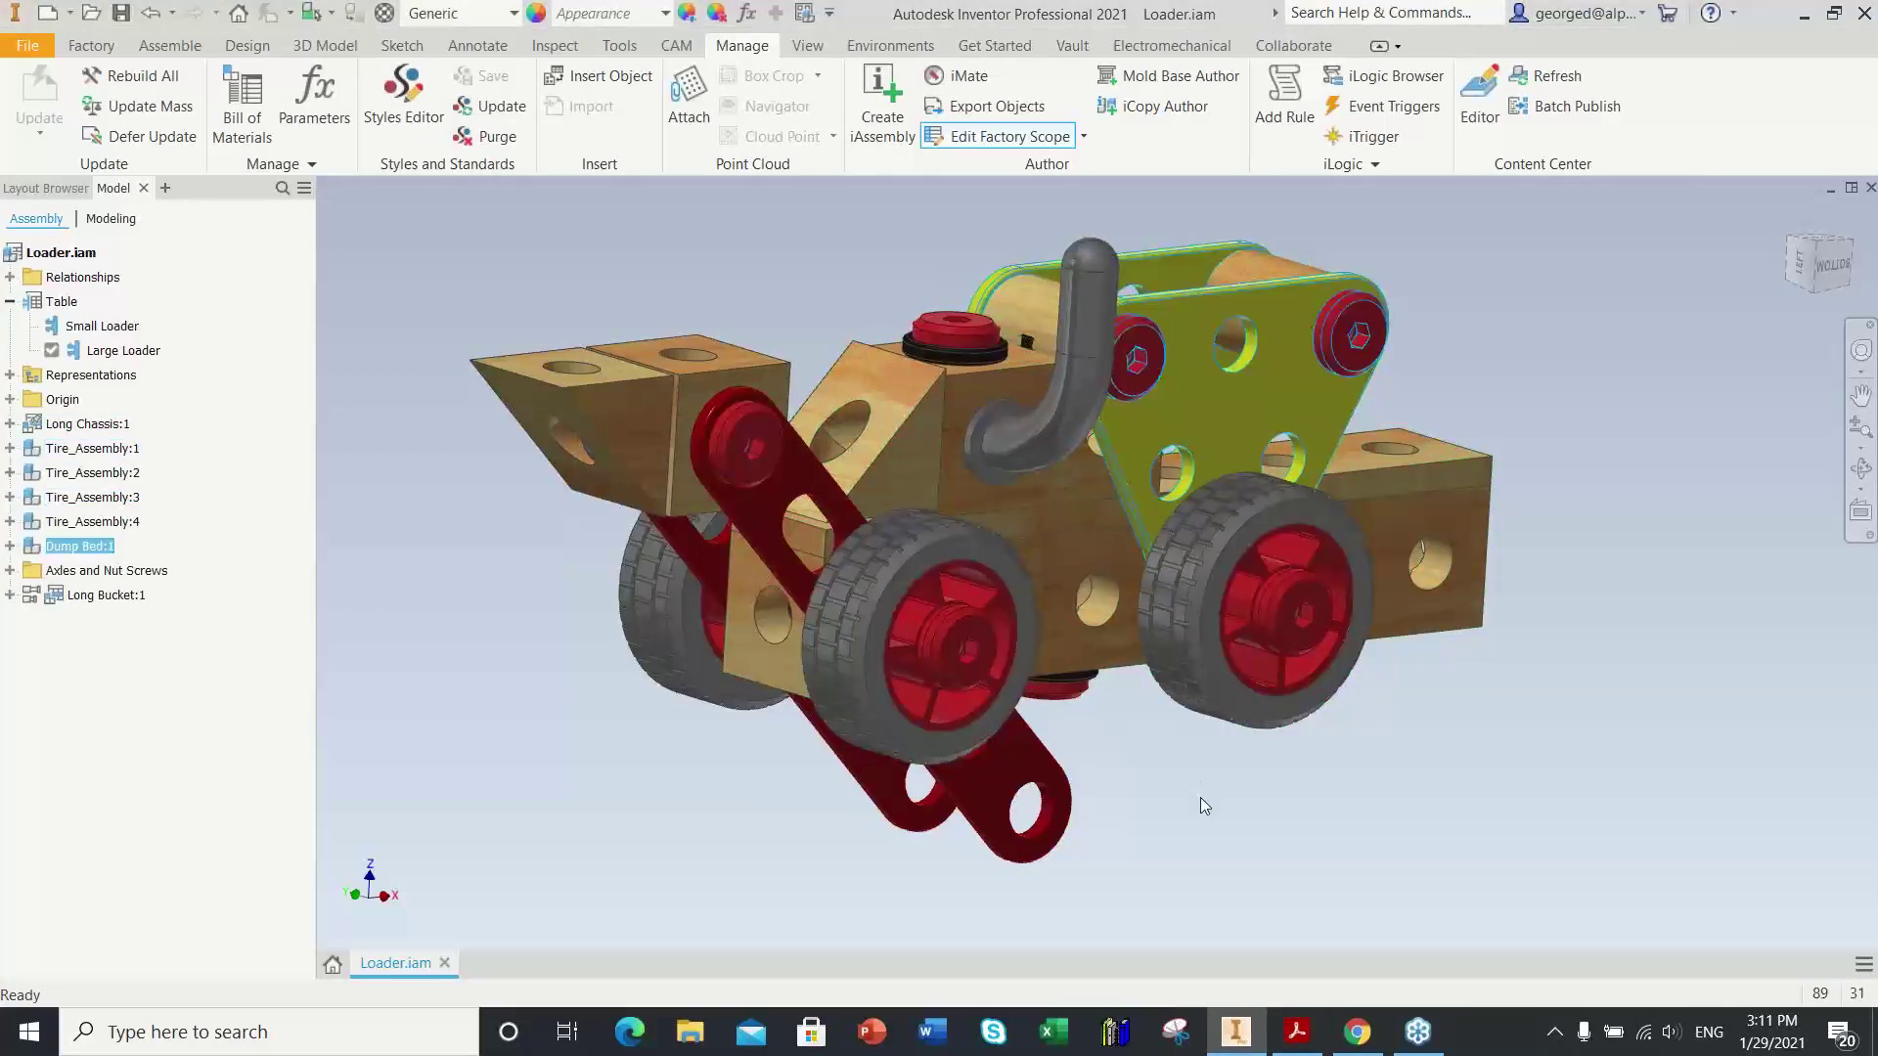
{"action": "left_click", "coordinate": [1199, 345]}
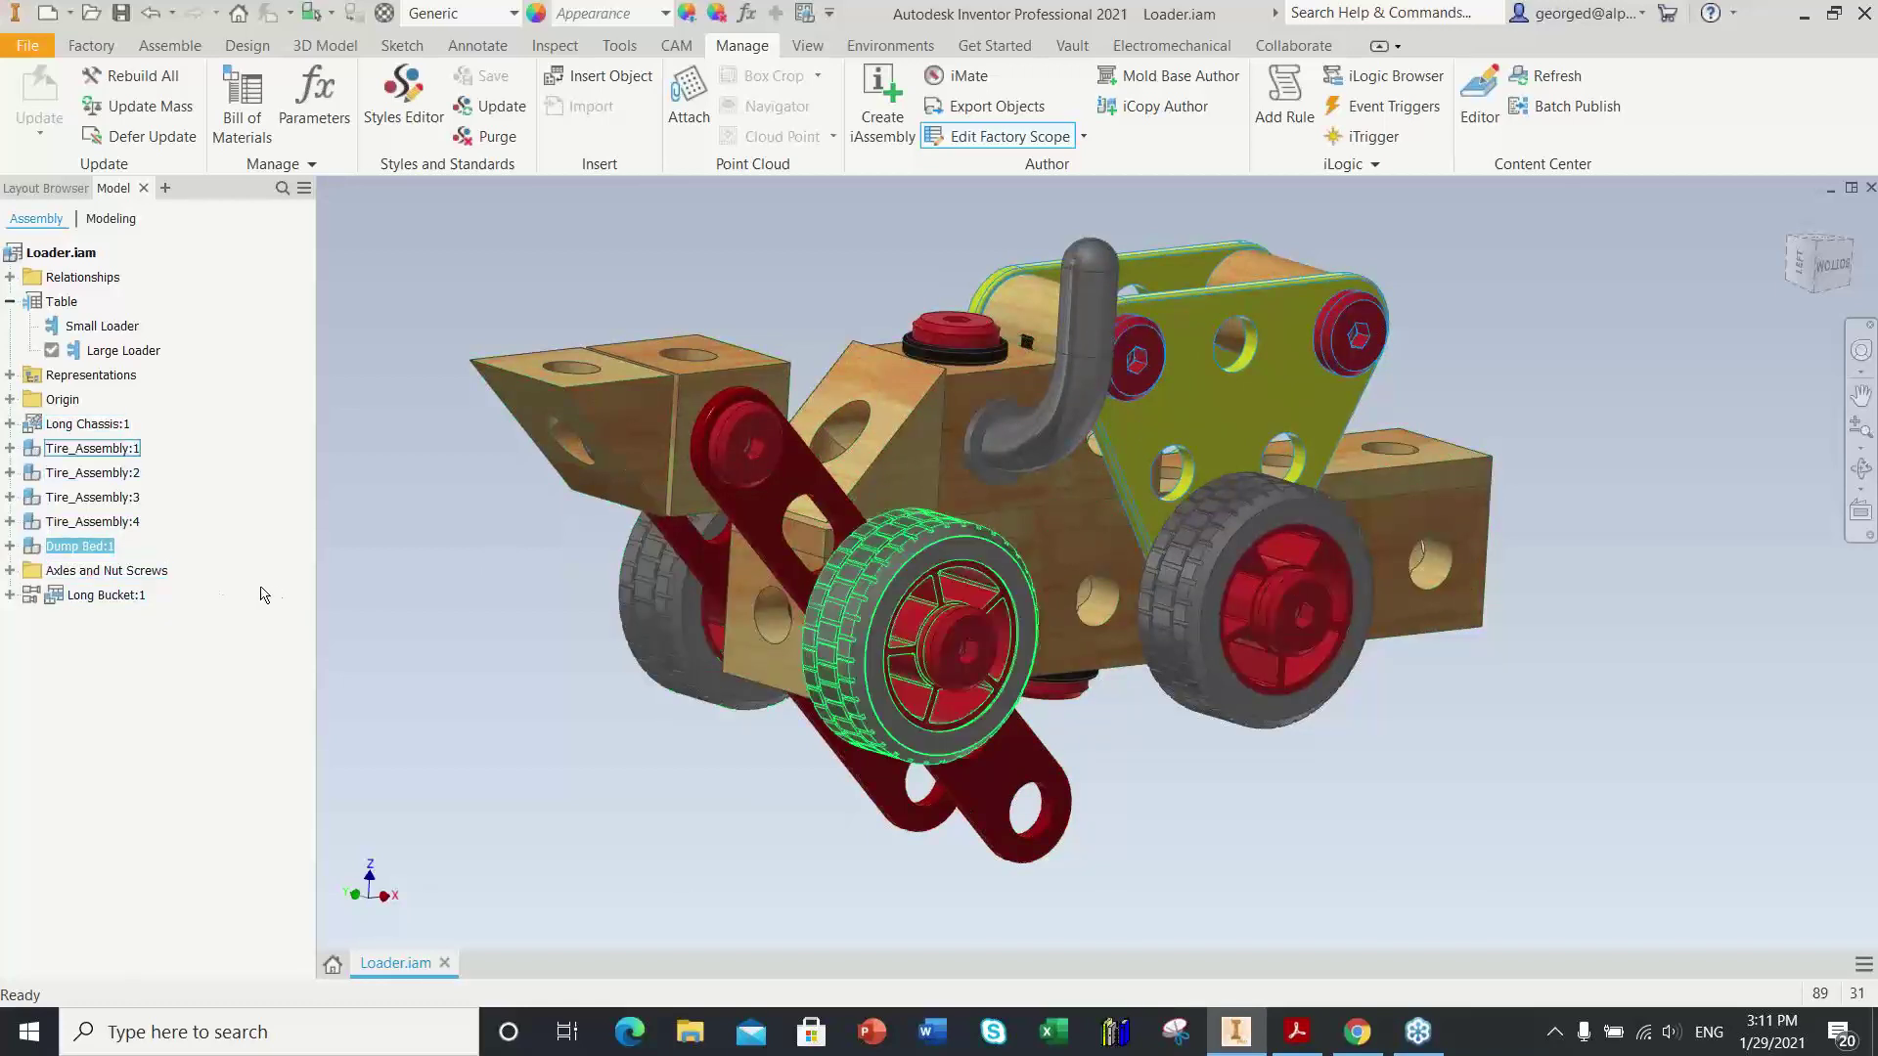
{"action": "left_click", "coordinate": [10, 546]}
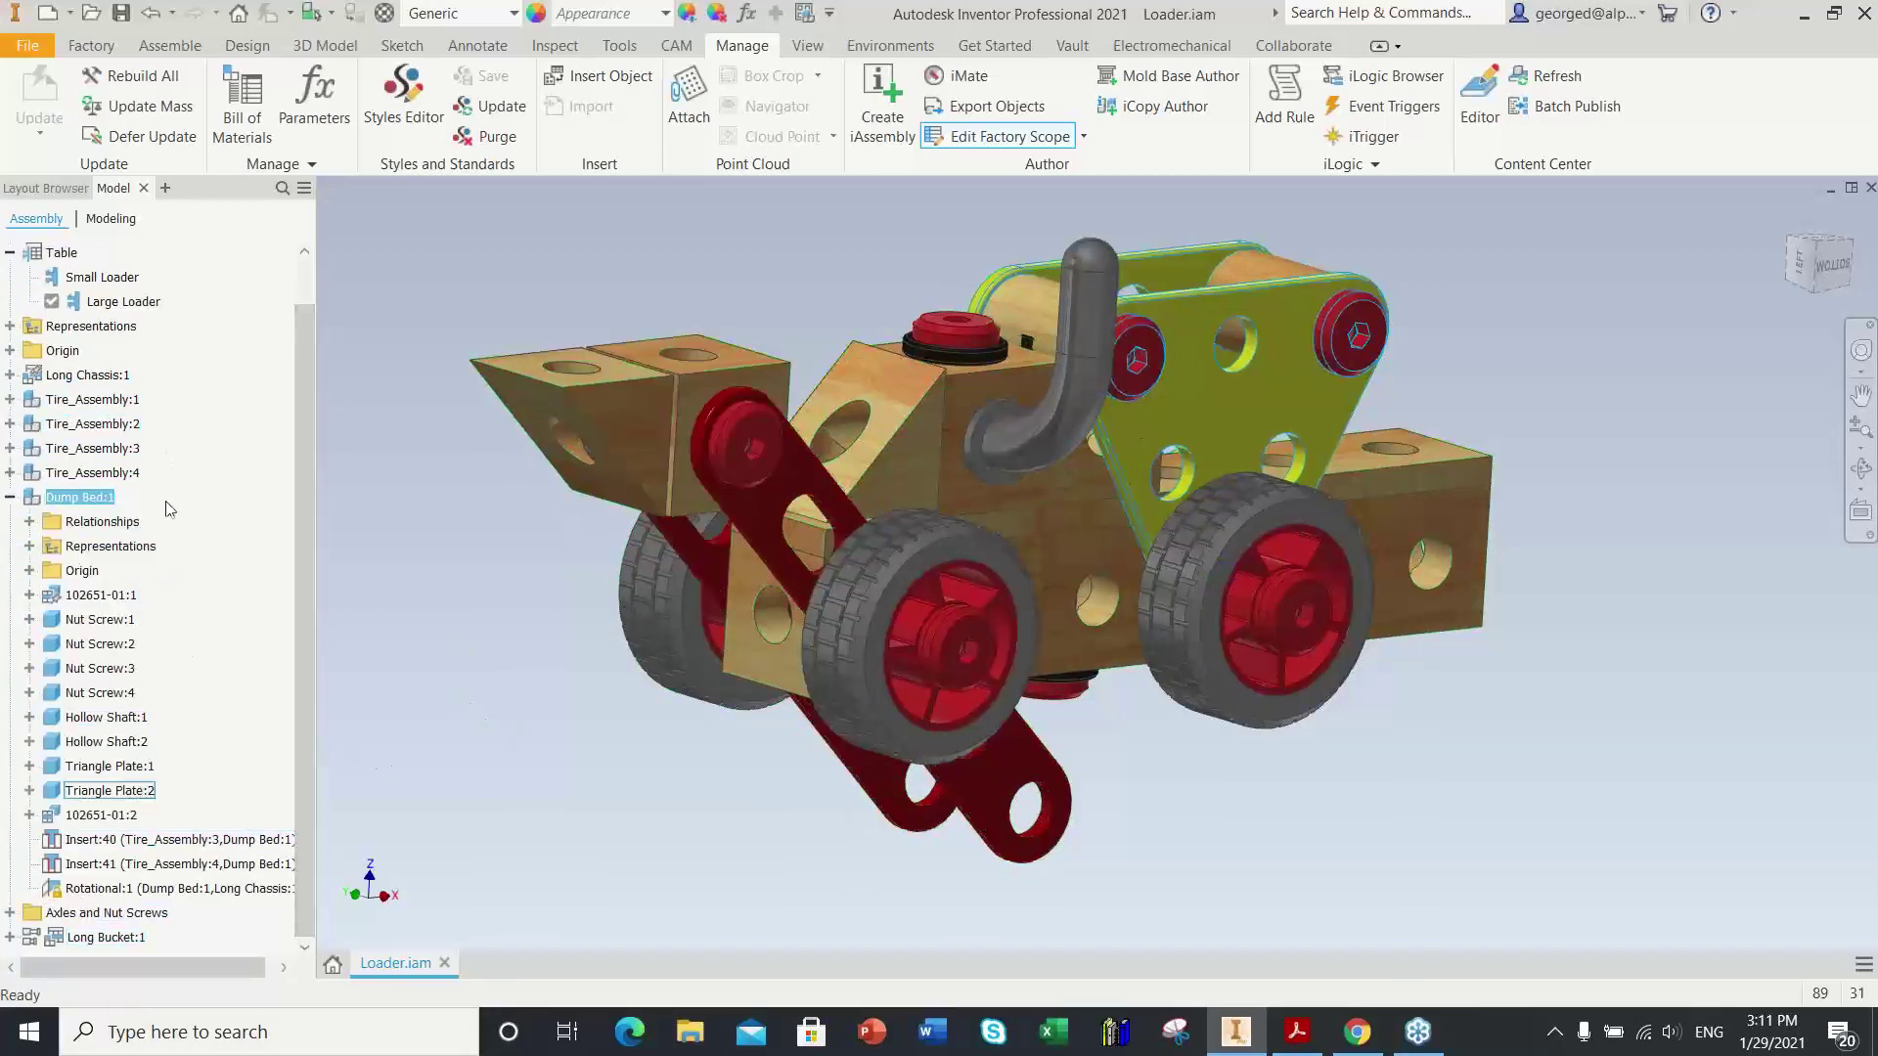
Step: Highlight the Dump Bed's Rotational relationship to the Long Chassis, widen the browser to show its full name, and clear the selection
{"action": "left_click", "coordinate": [144, 889]}
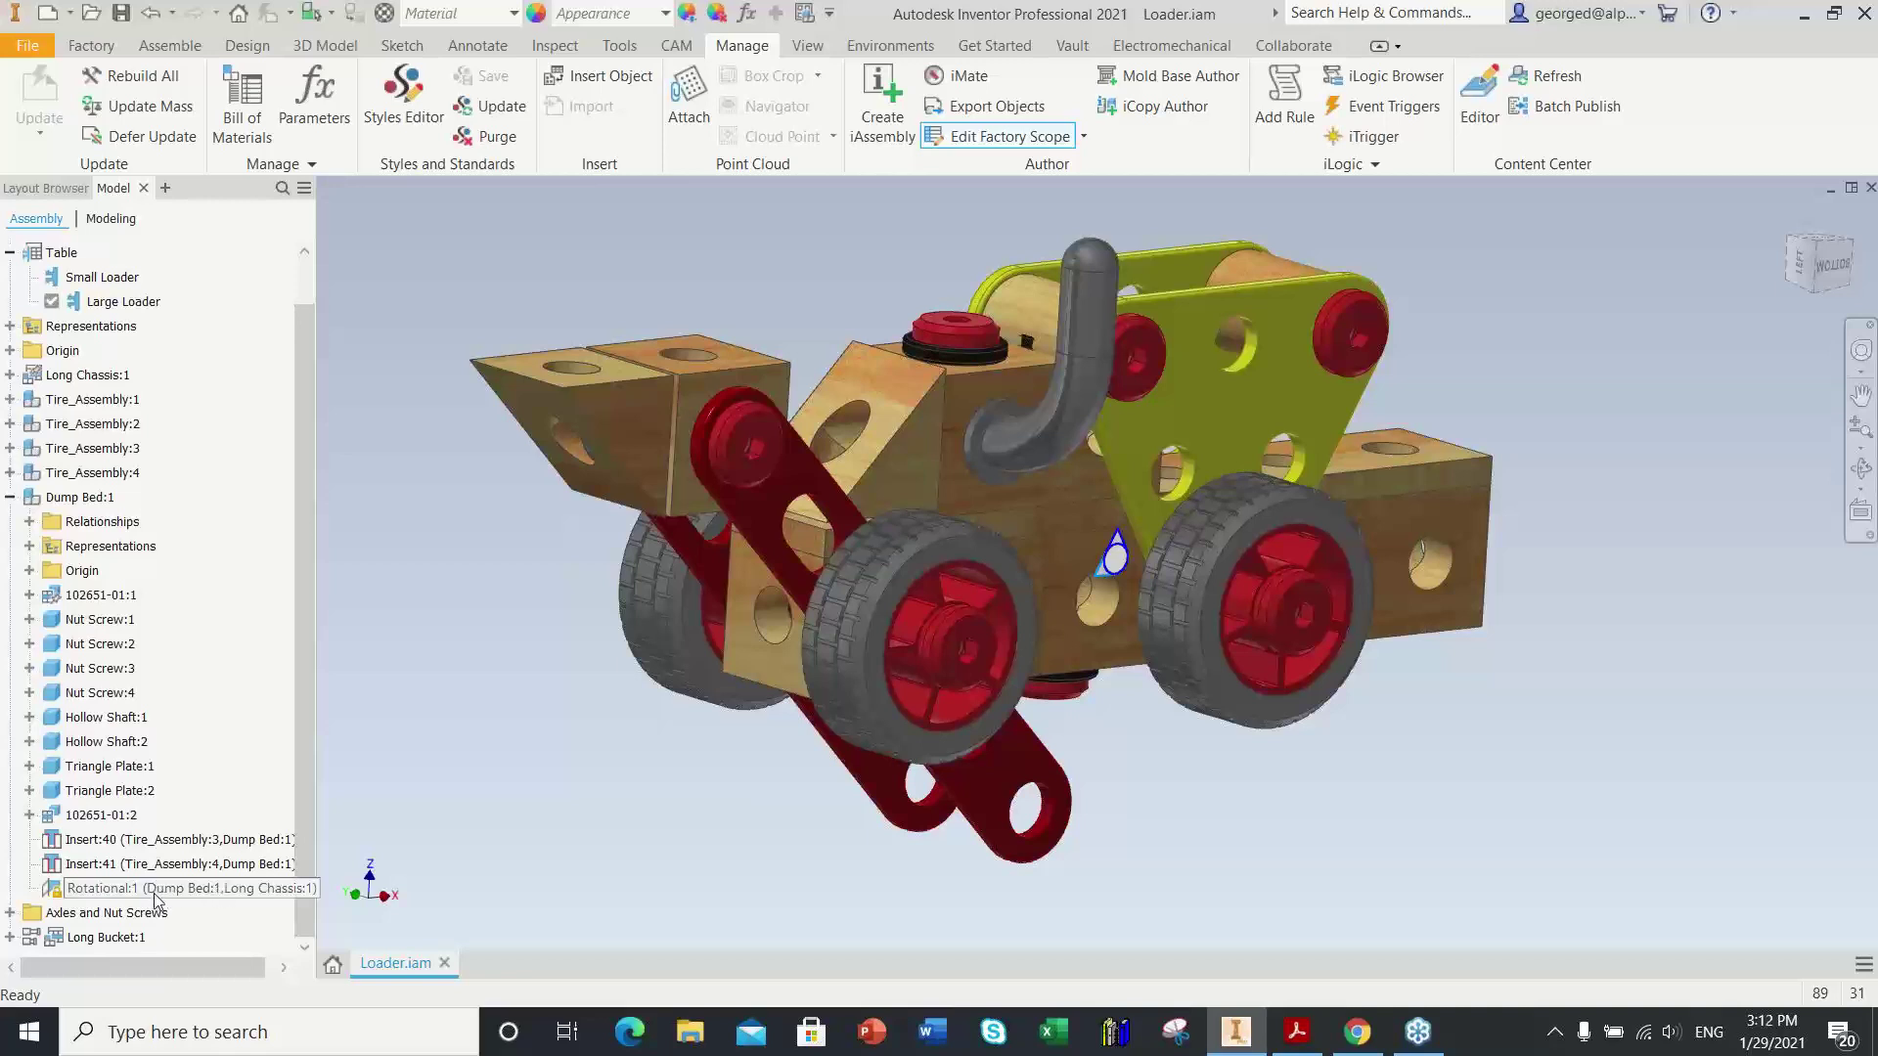
{"action": "left_click", "coordinate": [243, 888]}
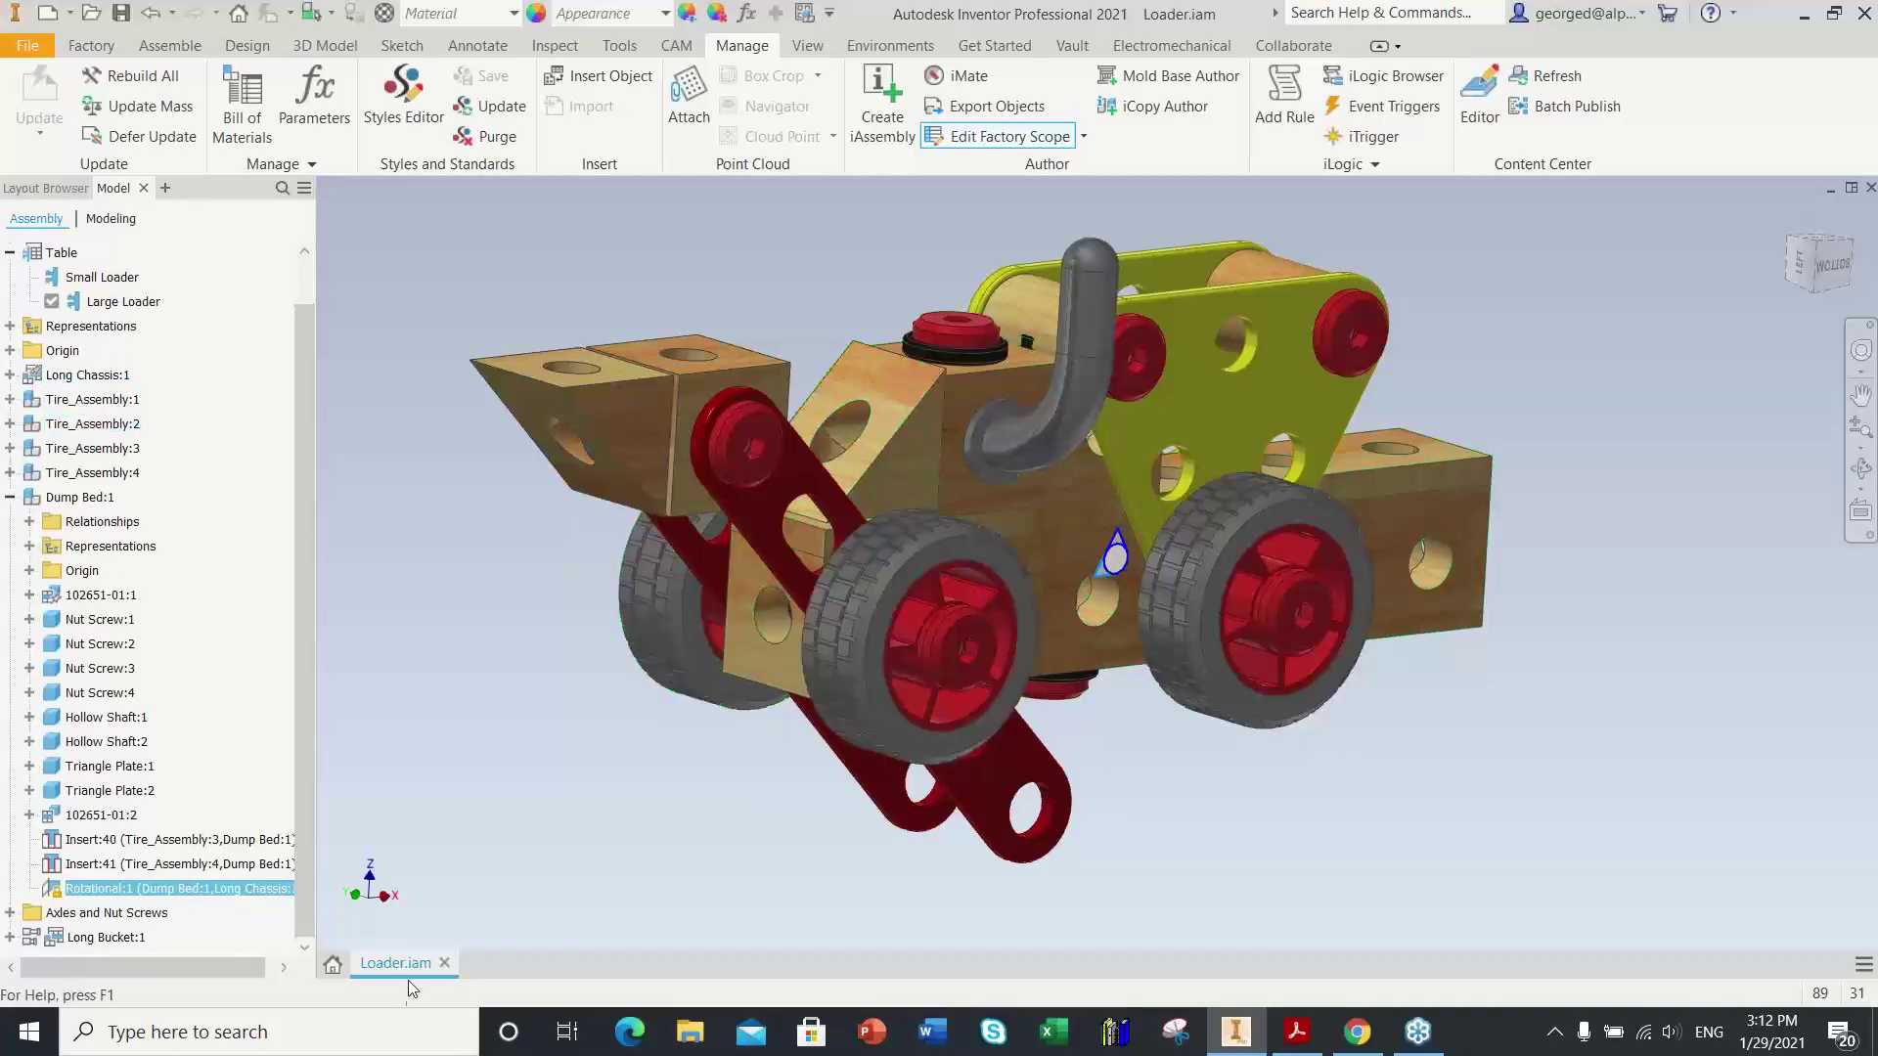
{"action": "left_click_drag", "start_coordinate": [334, 802], "coordinate": [346, 804]}
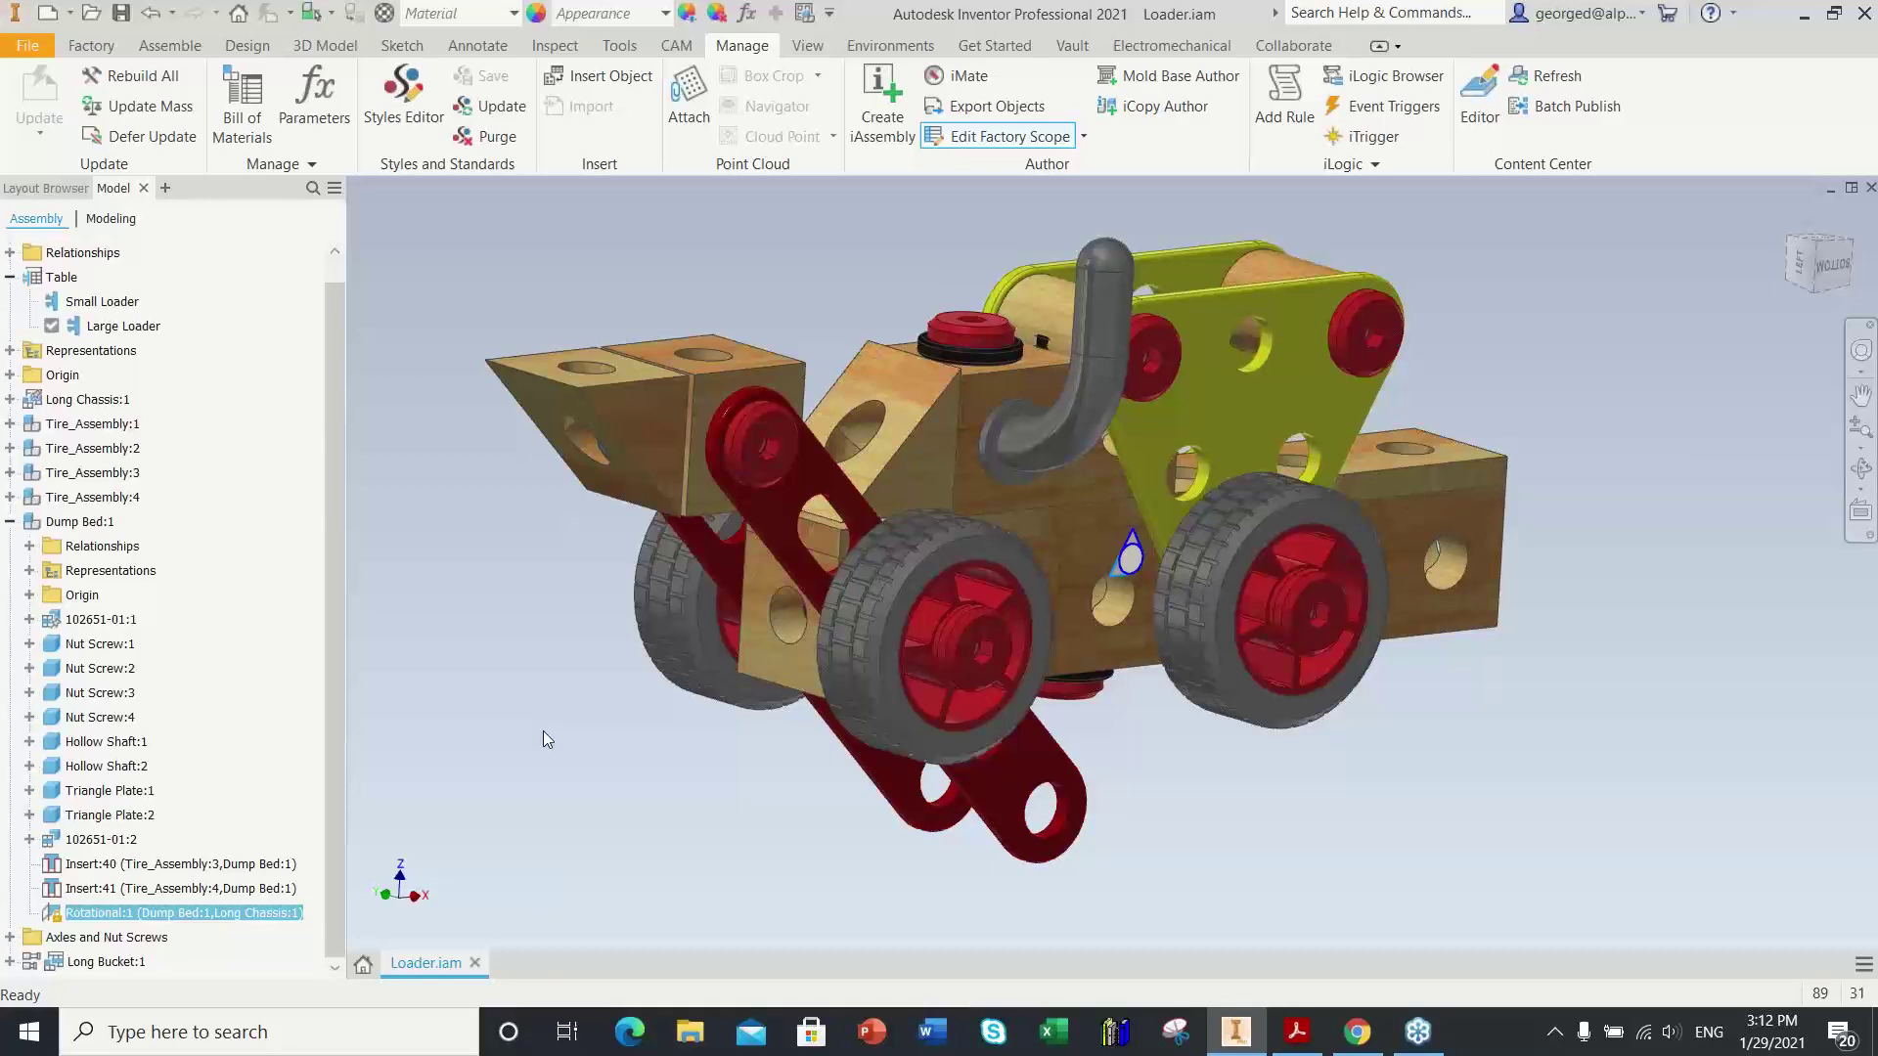
{"action": "left_click", "coordinate": [532, 736]}
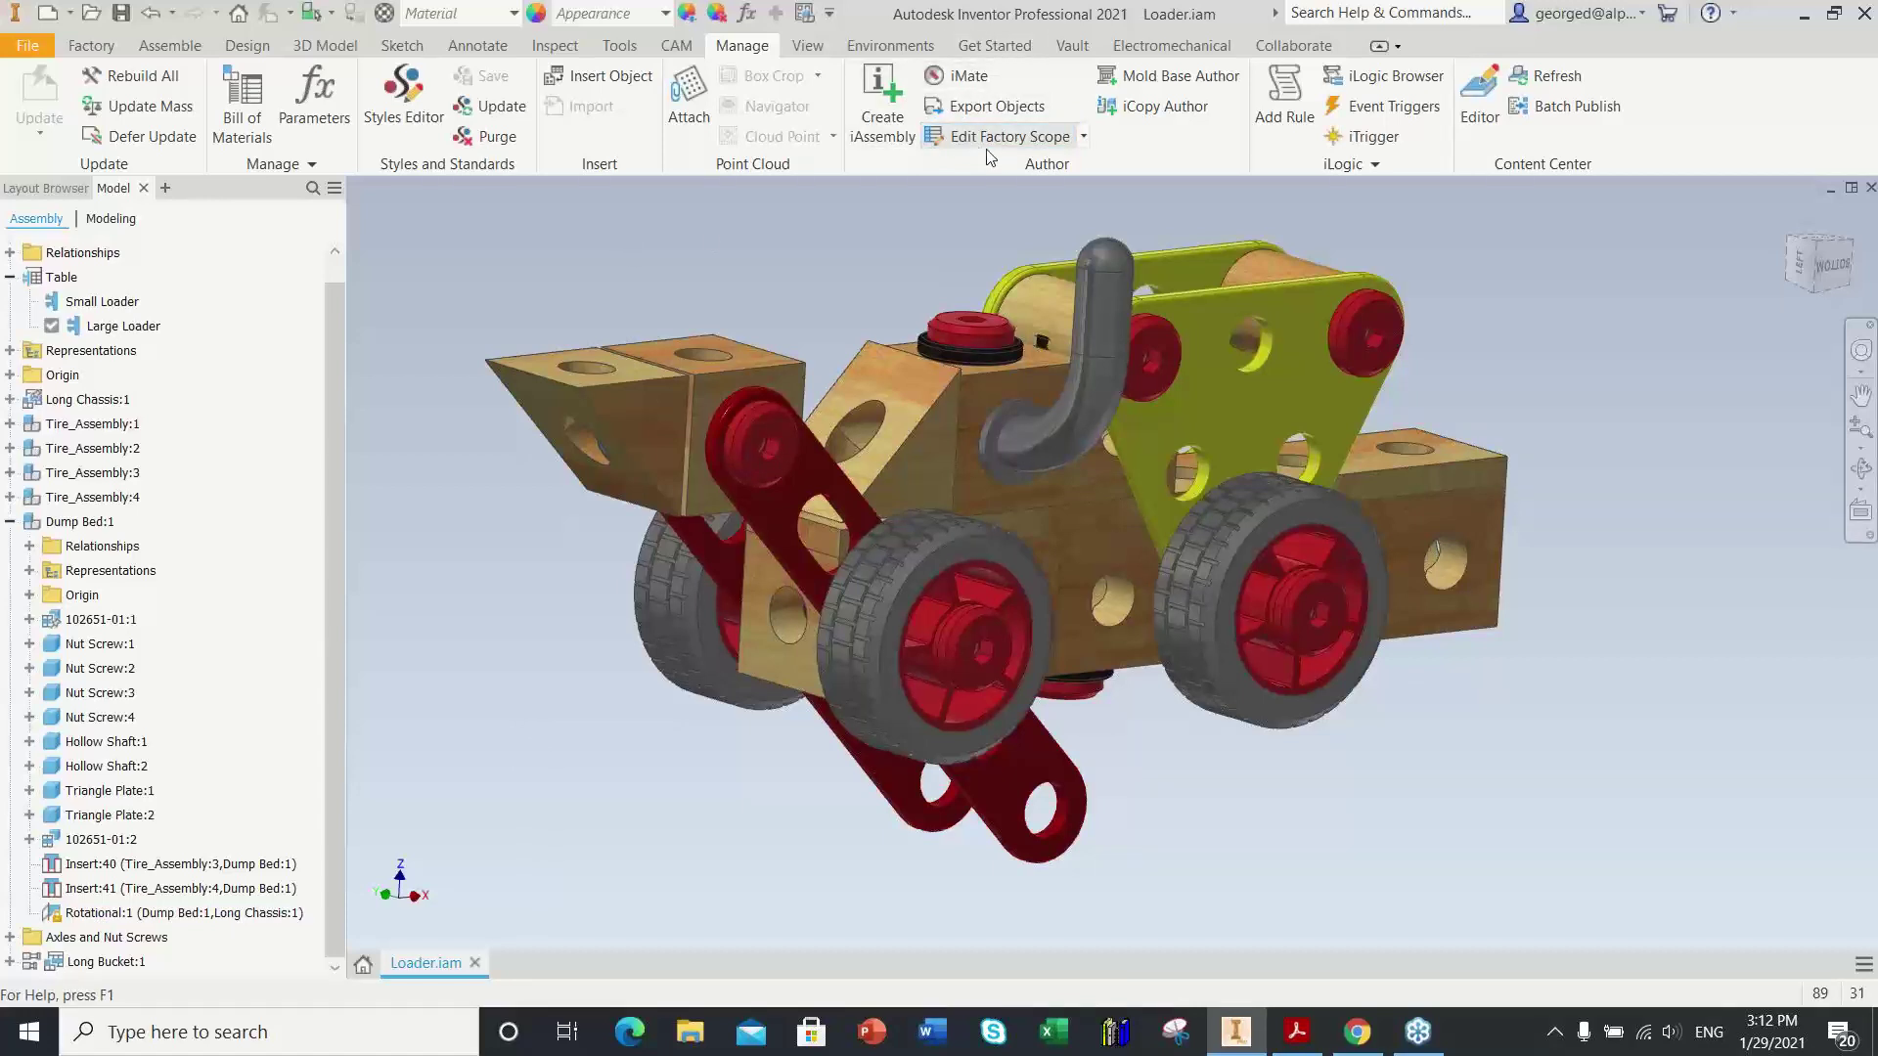
Step: Switch the iAssembly to Edit Member Scope so that edits apply only to the active Large Loader member
{"action": "left_click", "coordinate": [1084, 139]}
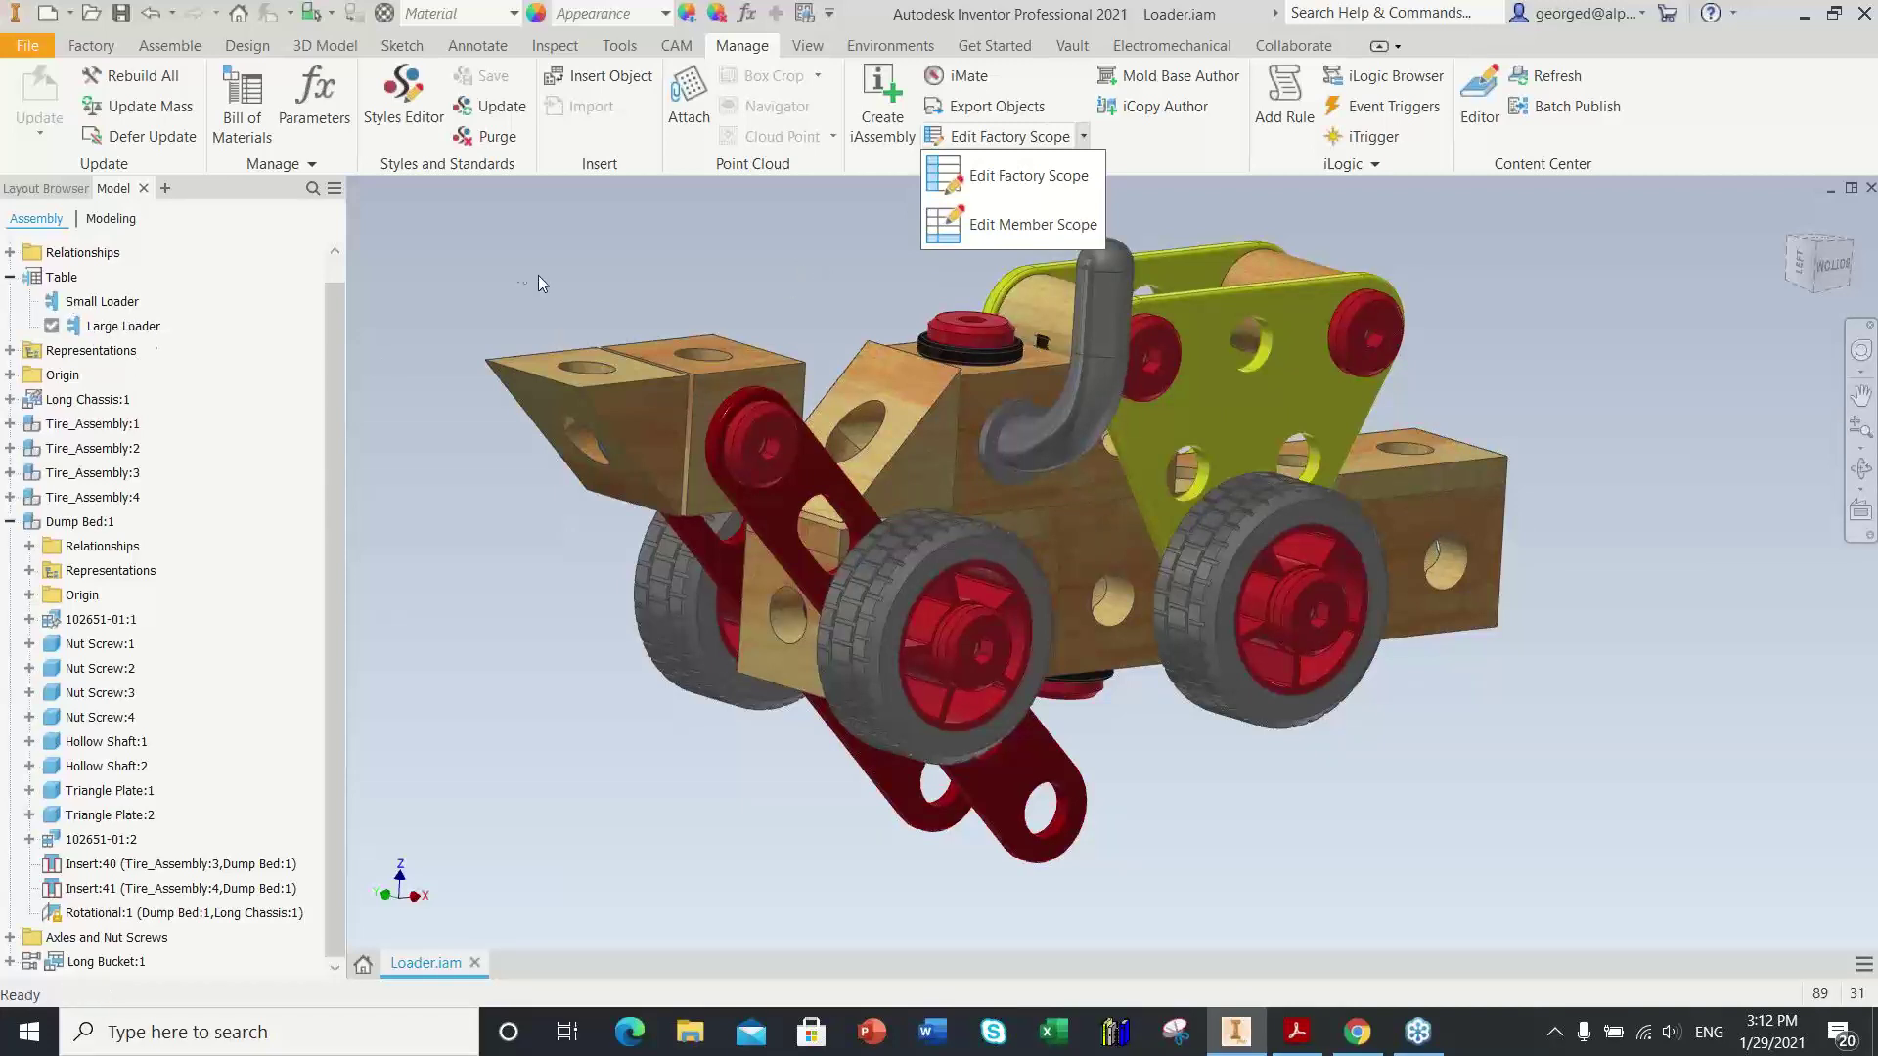
{"action": "left_click", "coordinate": [605, 288]}
{"action": "left_click", "coordinate": [1083, 136]}
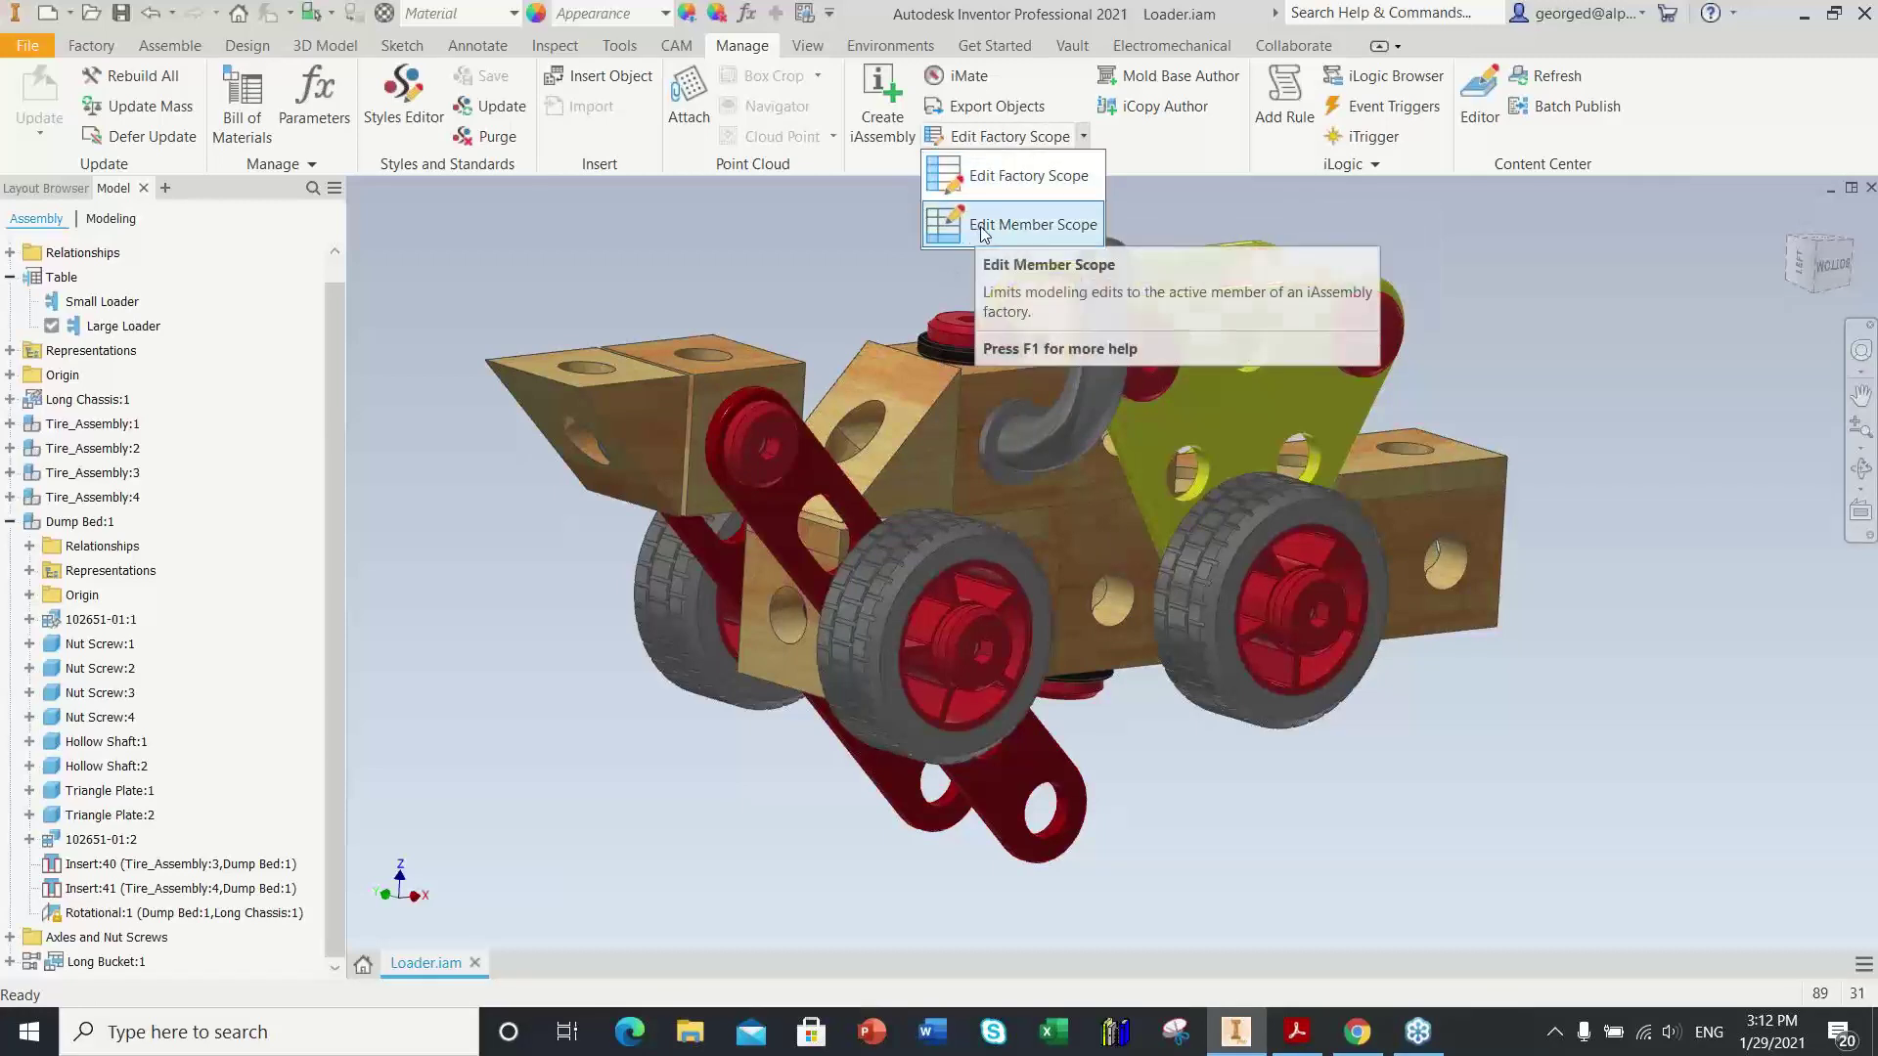
{"action": "key", "text": "Escape"}
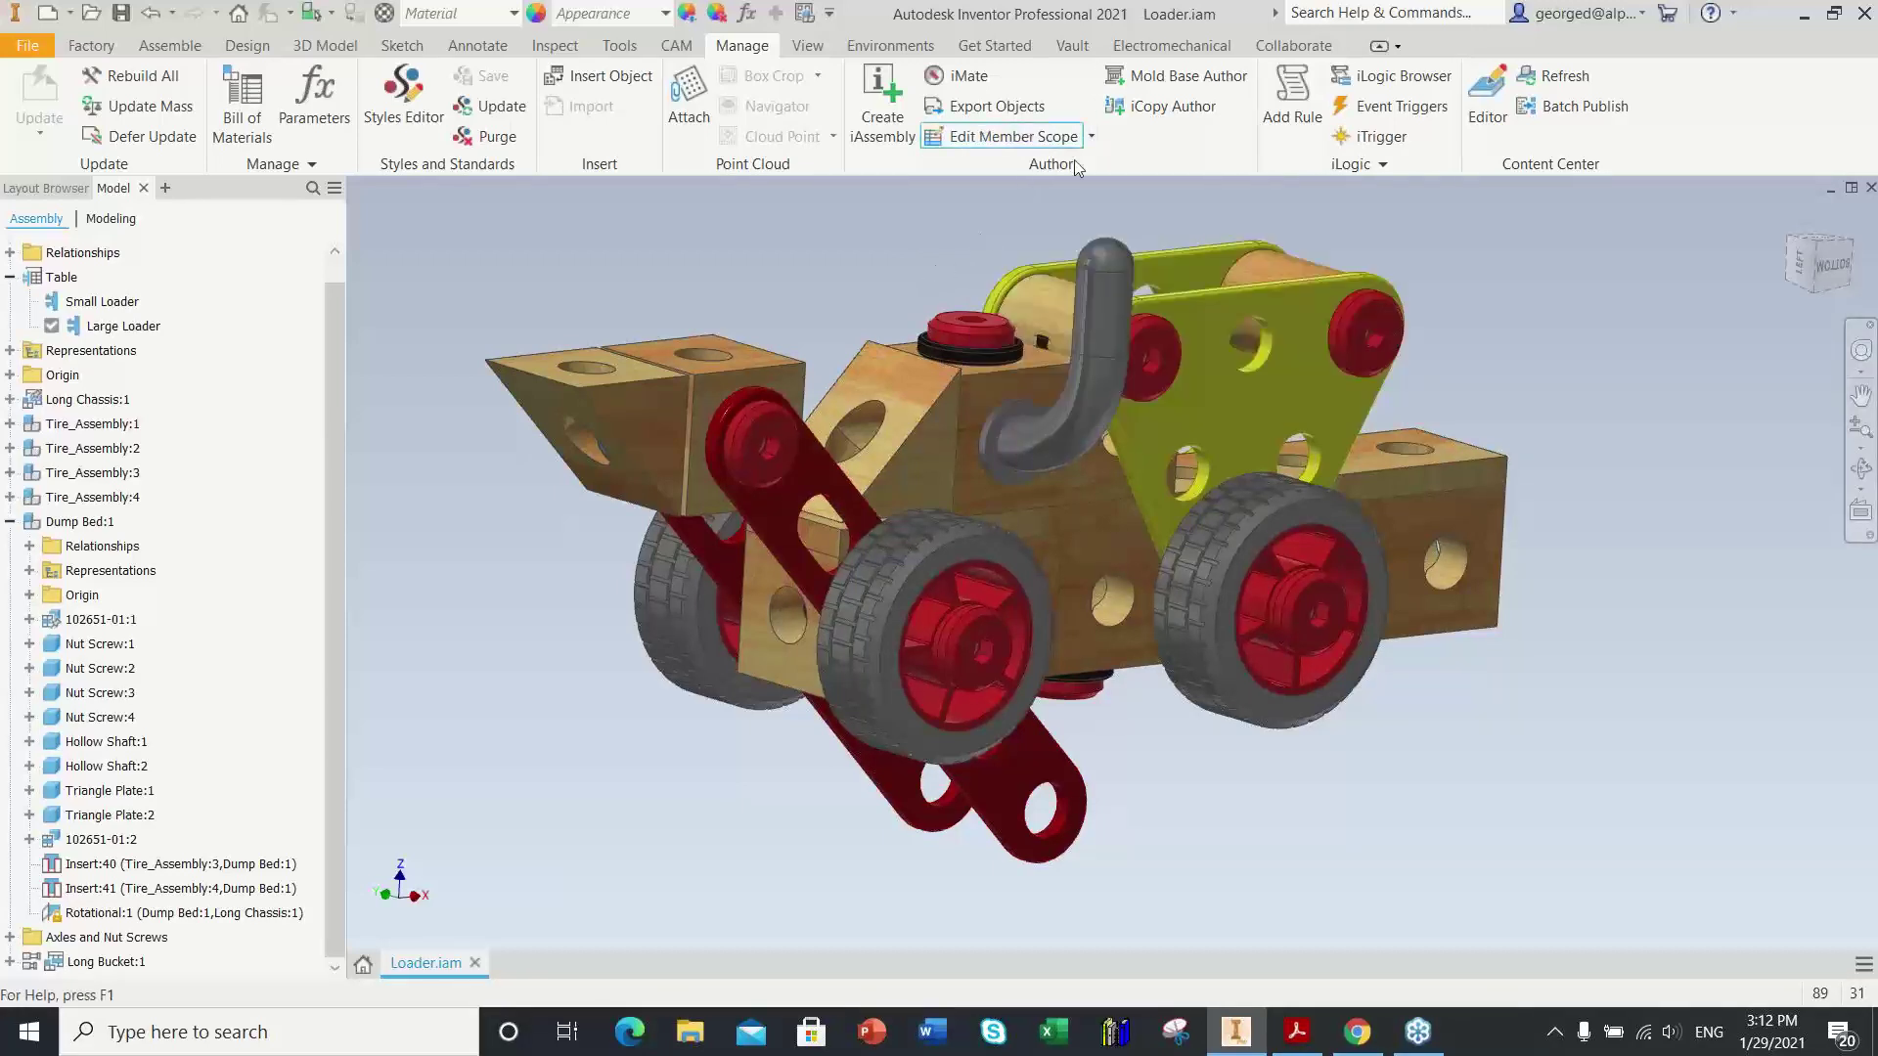
{"action": "left_click", "coordinate": [1091, 137]}
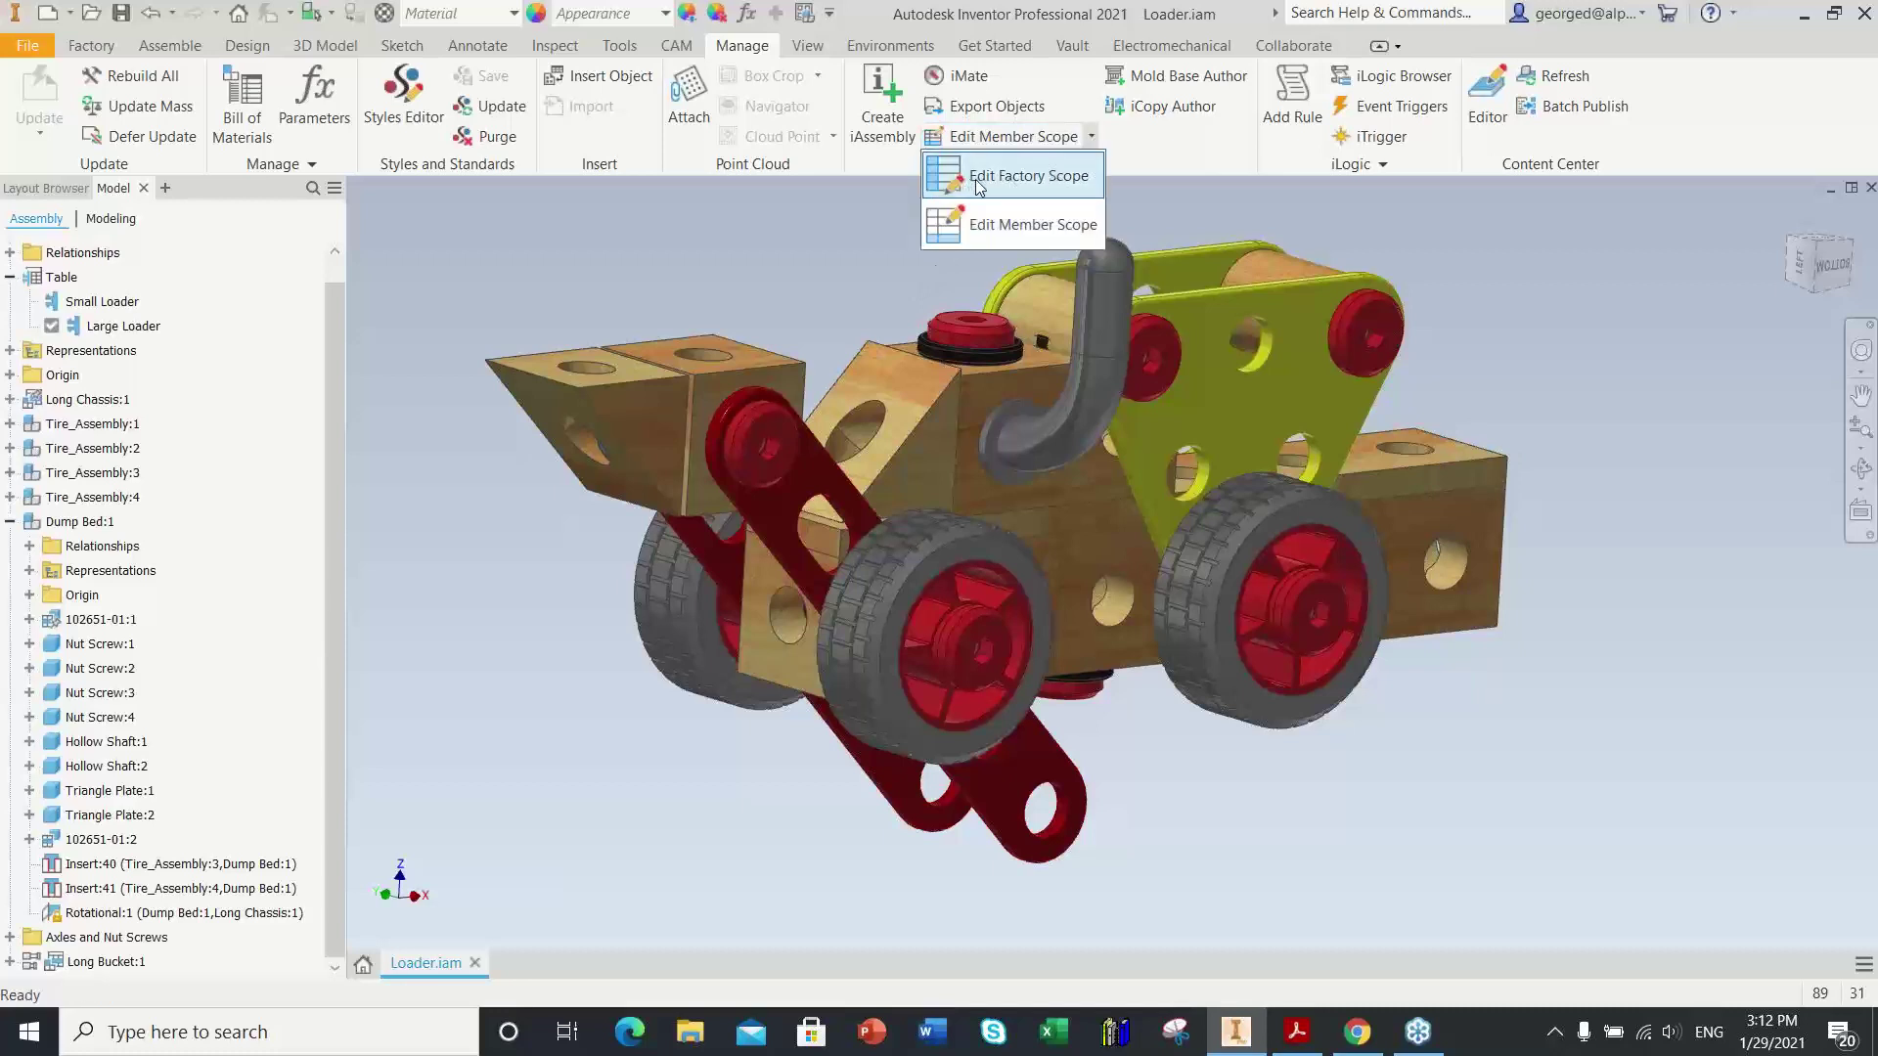
{"action": "left_click", "coordinate": [766, 247]}
{"action": "left_click", "coordinate": [117, 325]}
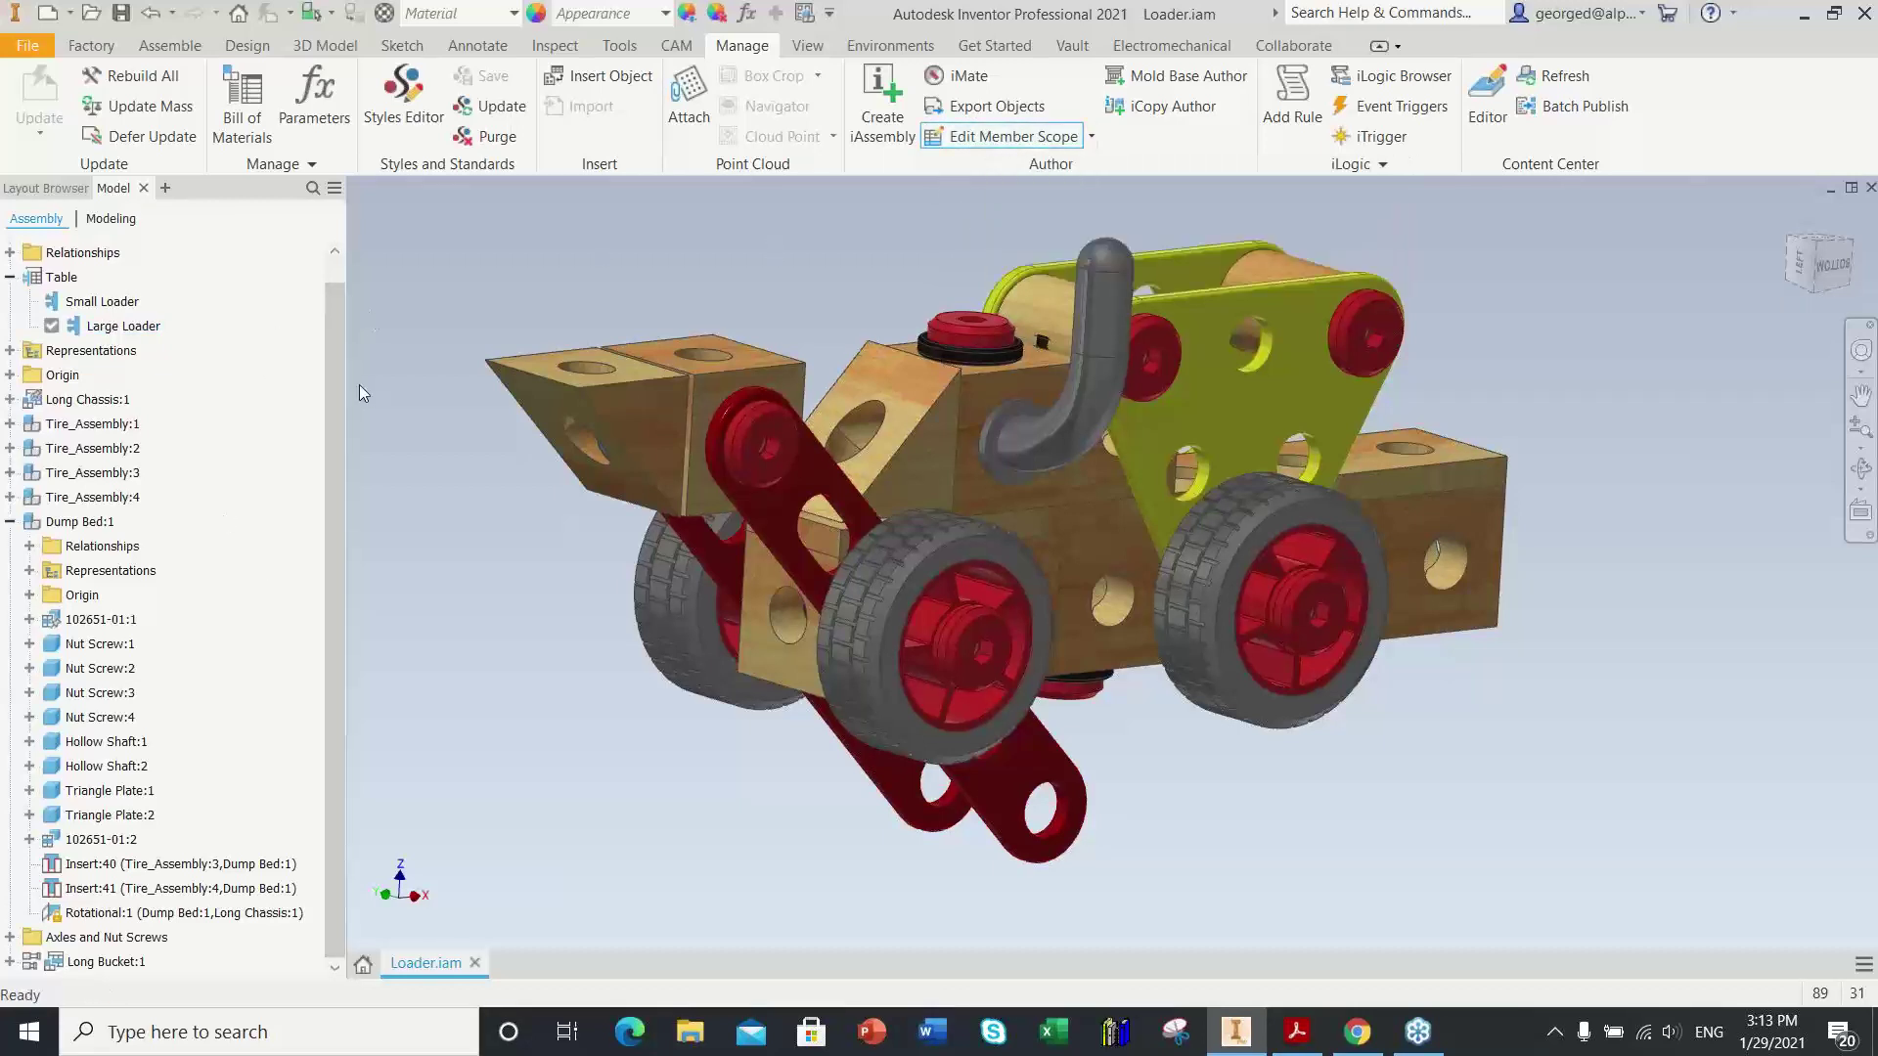
Step: Exclude the Rotational relationship between the Dump Bed and the Long Chassis from the Large Loader member
{"action": "key", "text": "End"}
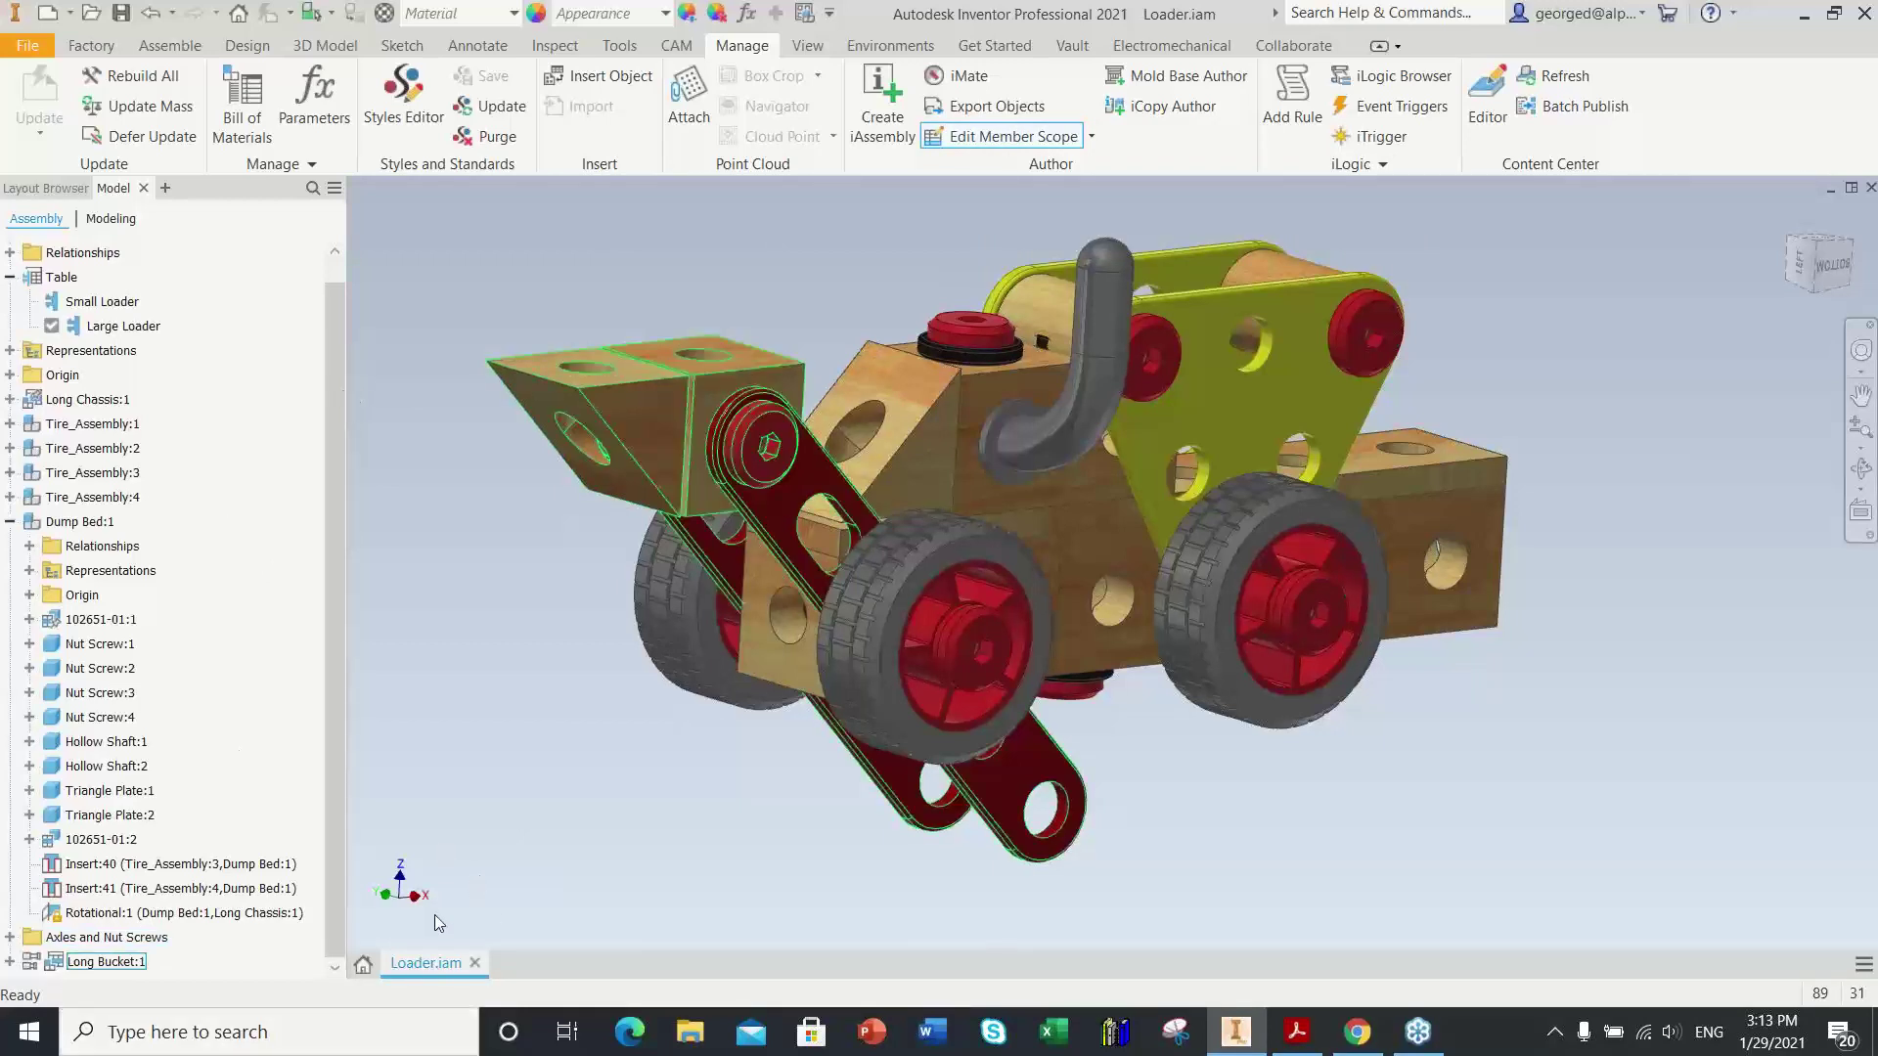
{"action": "left_click", "coordinate": [132, 915]}
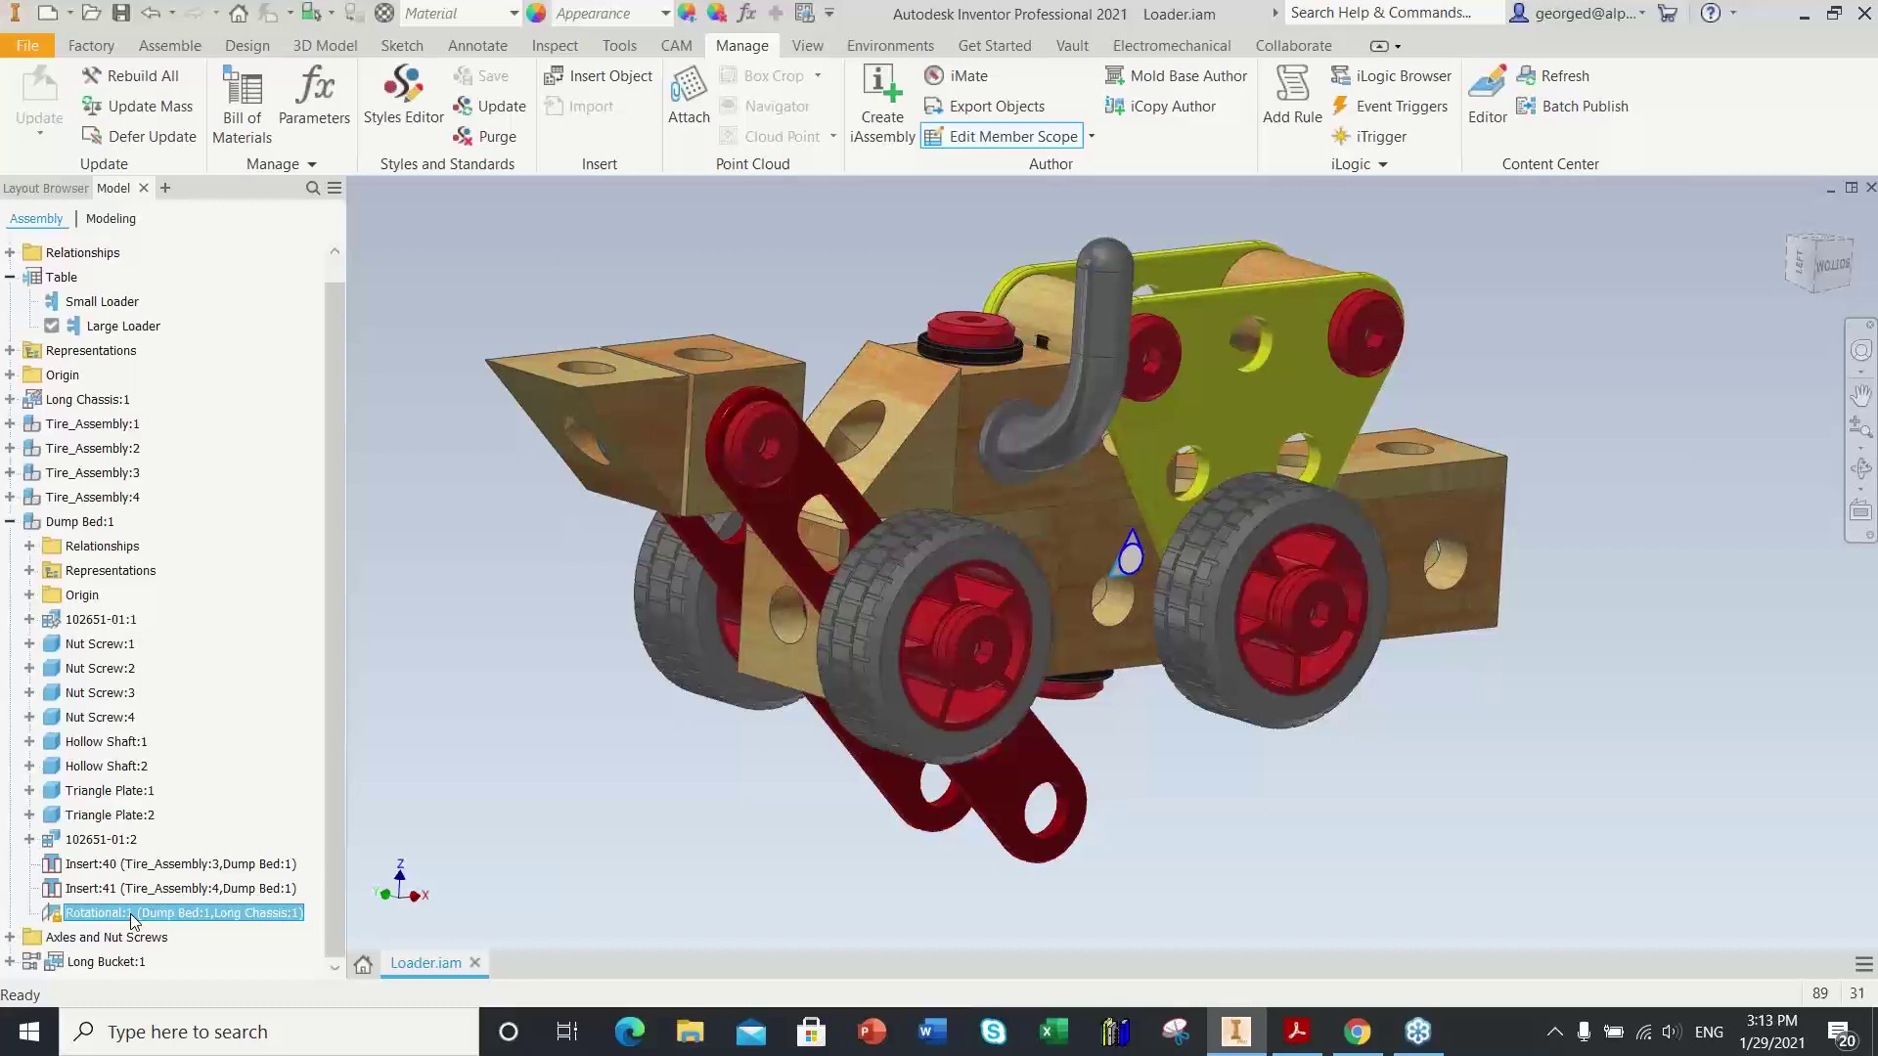
{"action": "right_click", "coordinate": [154, 919]}
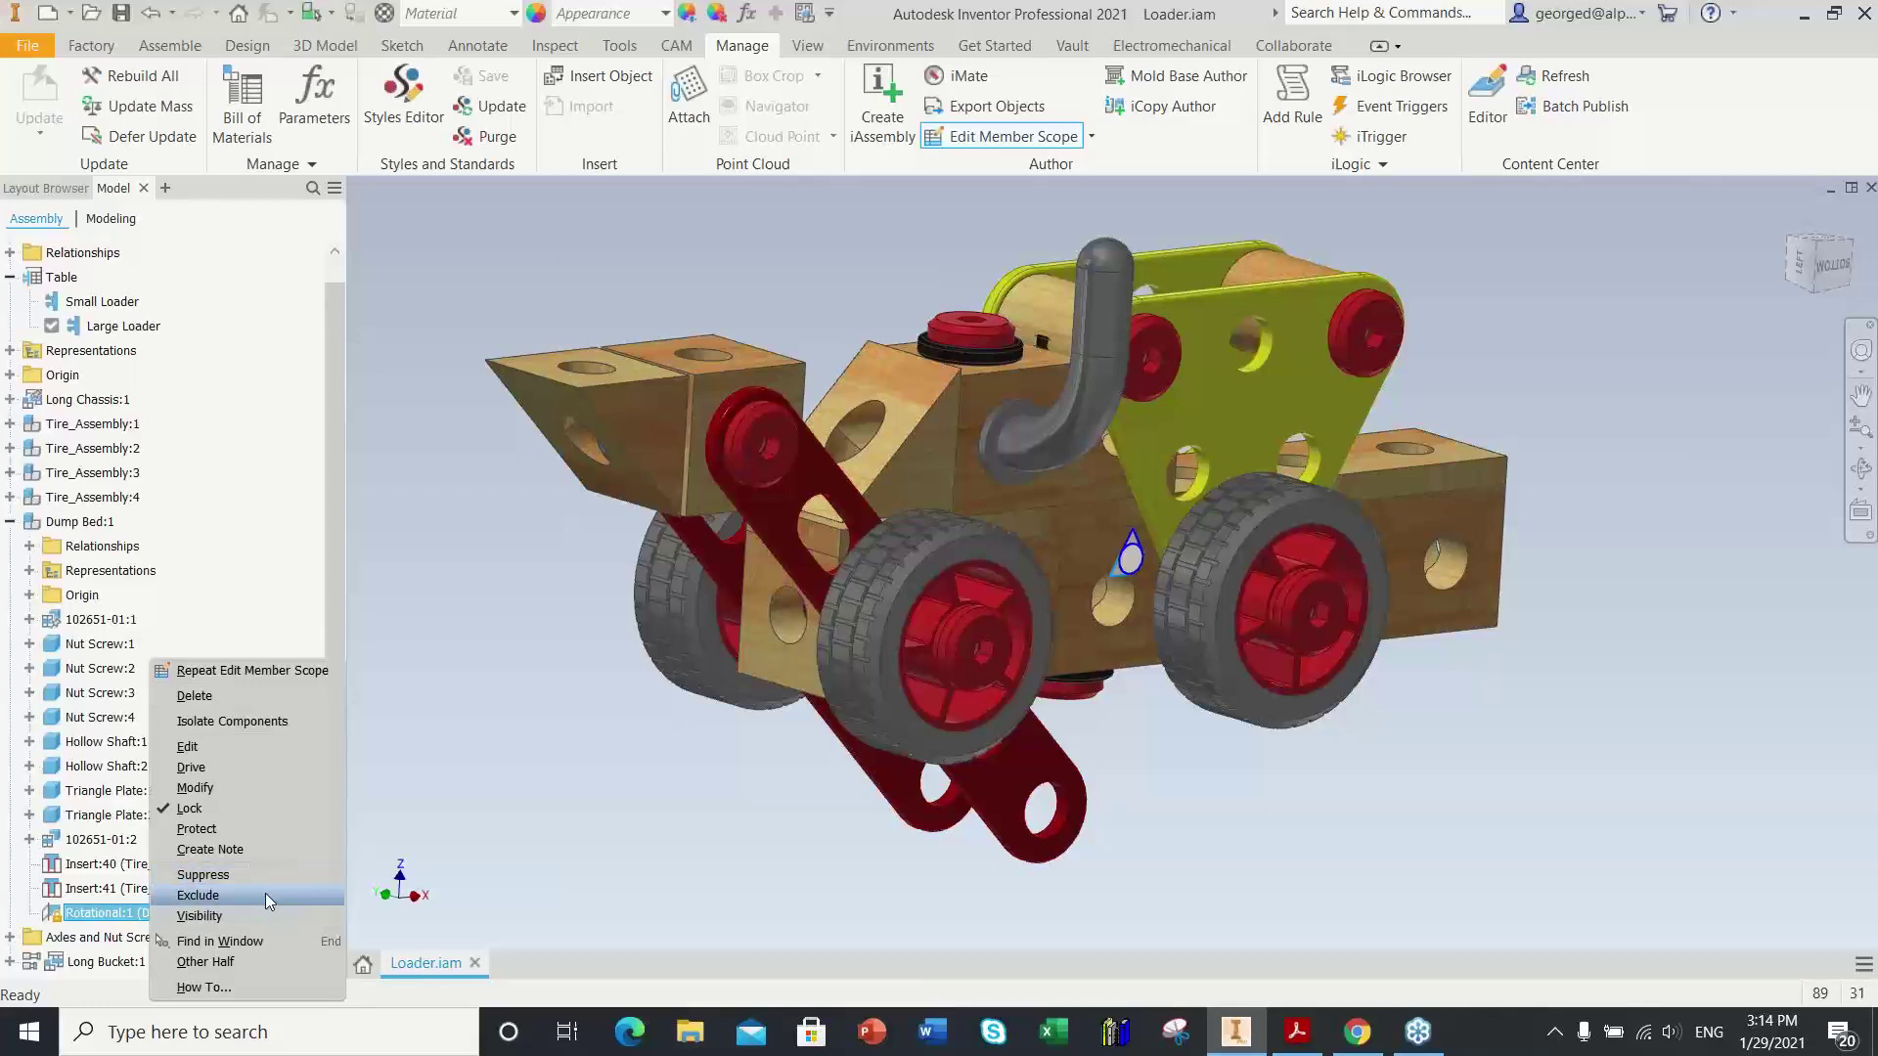
{"action": "left_click", "coordinate": [266, 894]}
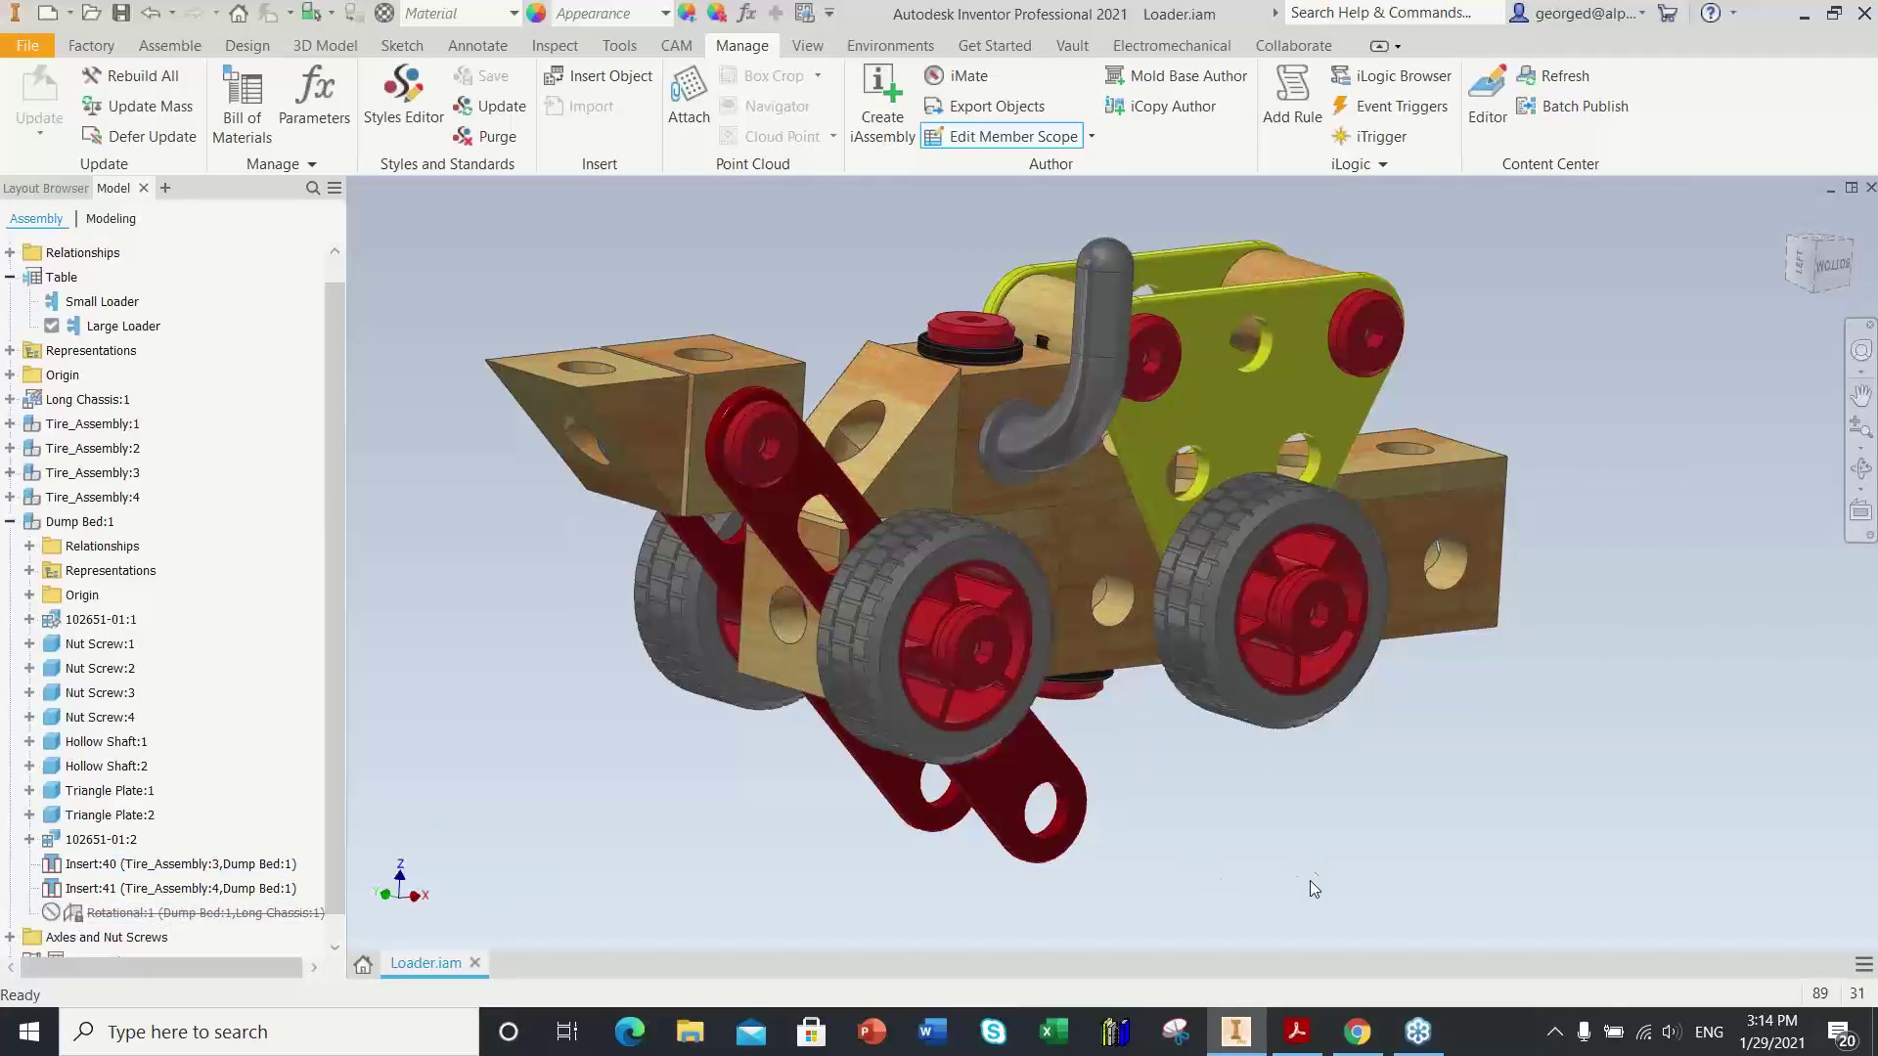
Step: Move the Dump Bed with its two rear wheels away from the chassis and clear the selection
{"action": "scroll", "coordinate": [1312, 871], "scroll_direction": "down", "scroll_amount": 3}
{"action": "scroll", "coordinate": [1311, 886], "scroll_direction": "up", "scroll_amount": 2}
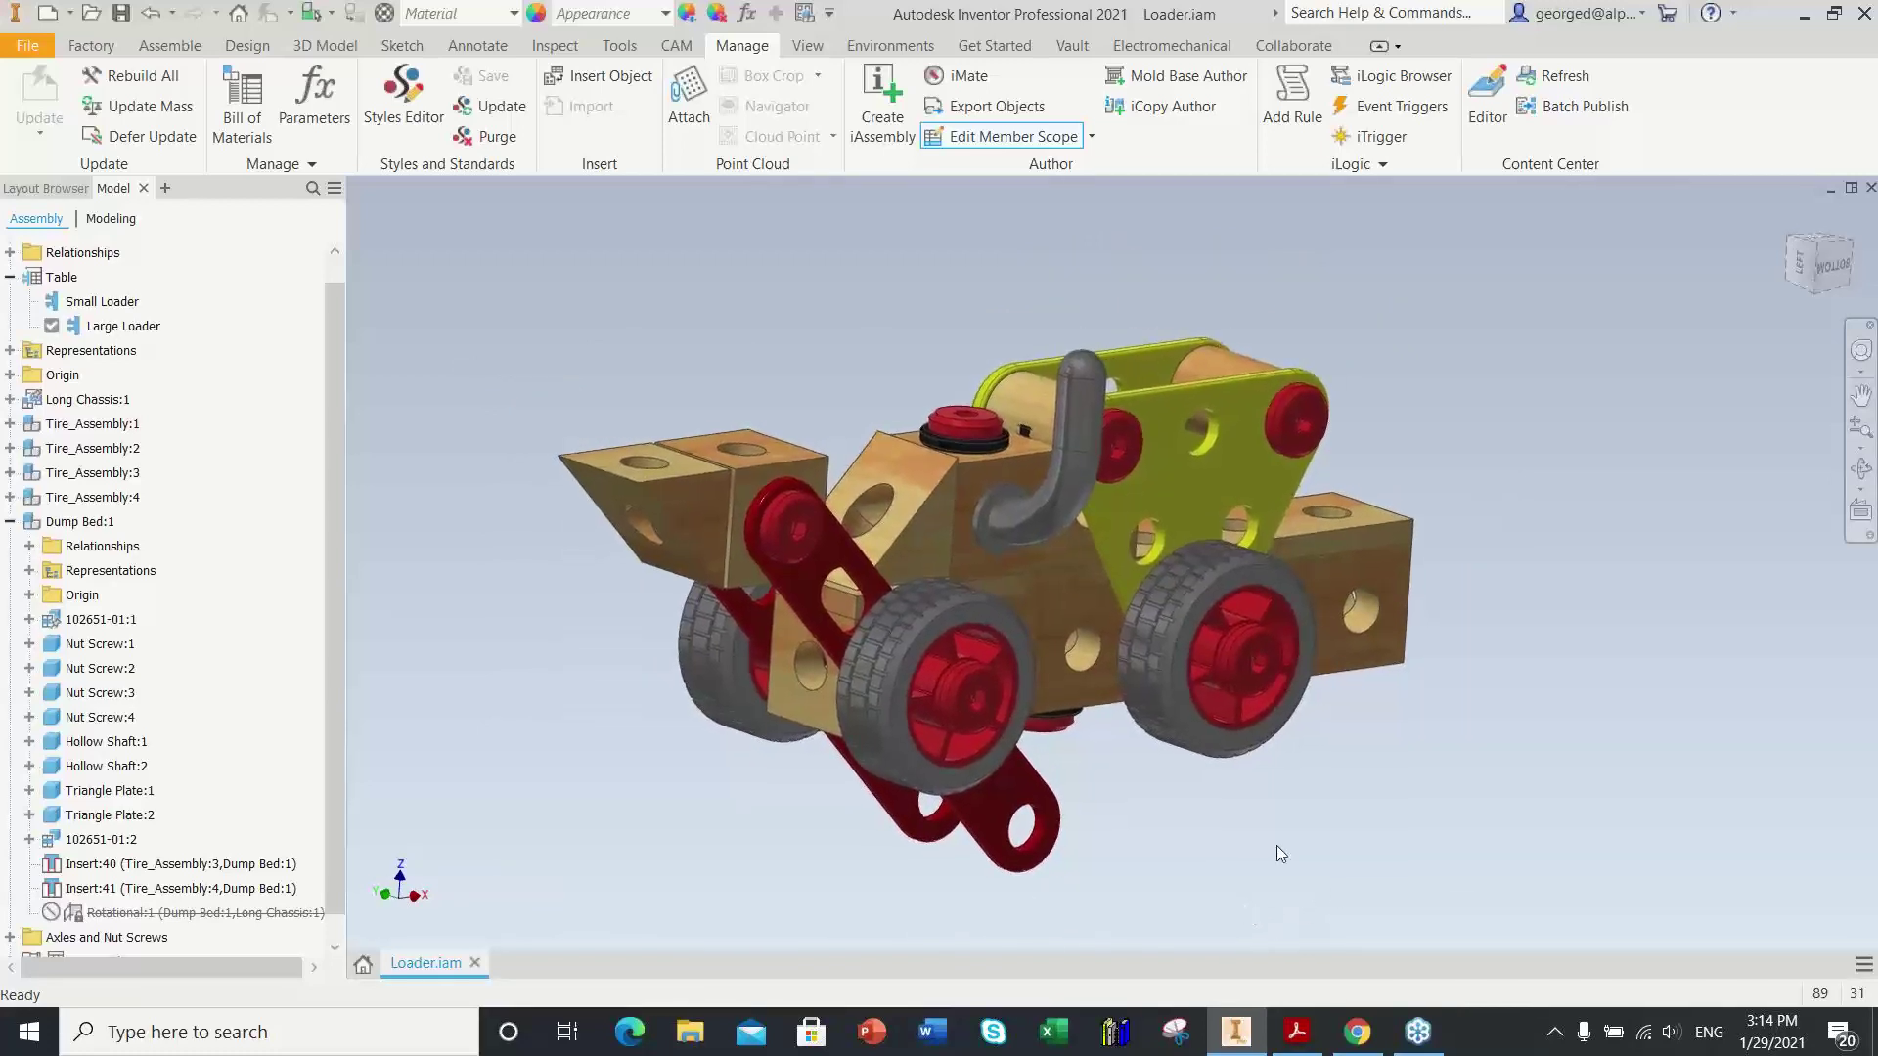
{"action": "left_click_drag", "start_coordinate": [1144, 509], "coordinate": [1523, 364]}
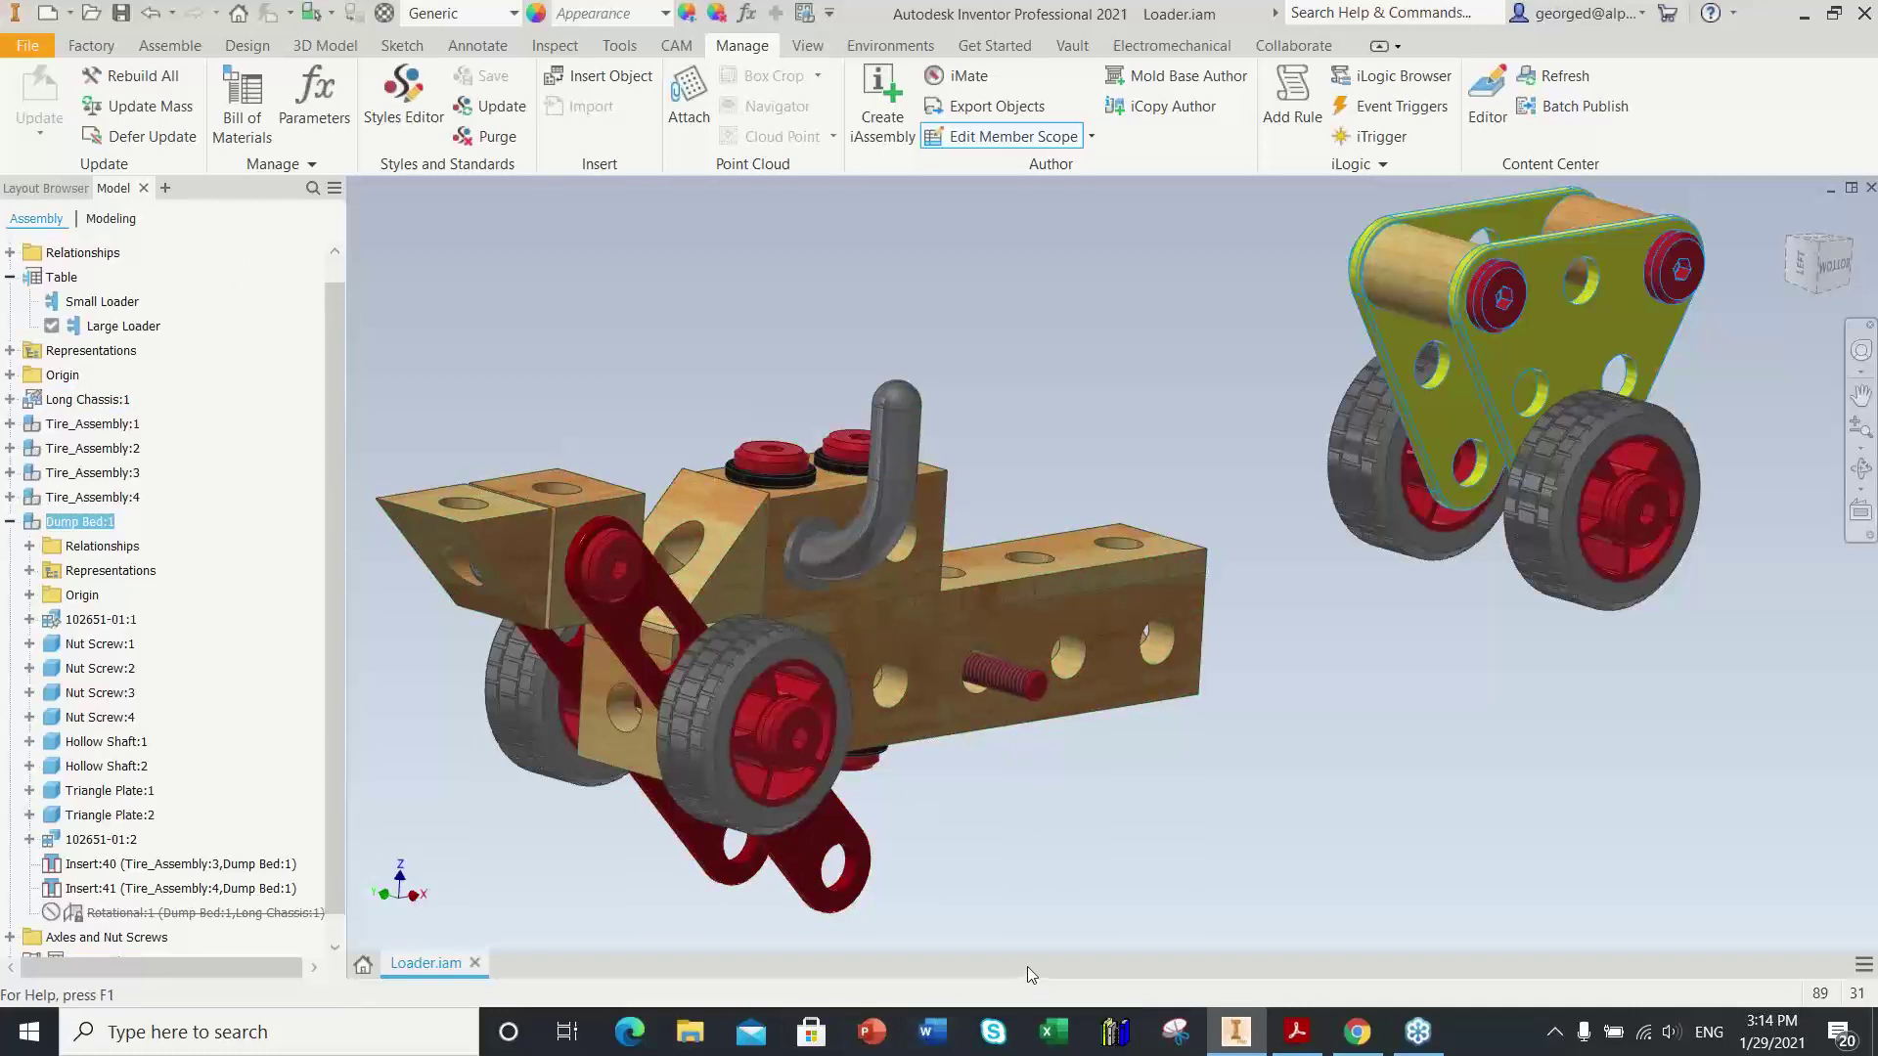
{"action": "left_click", "coordinate": [1031, 896]}
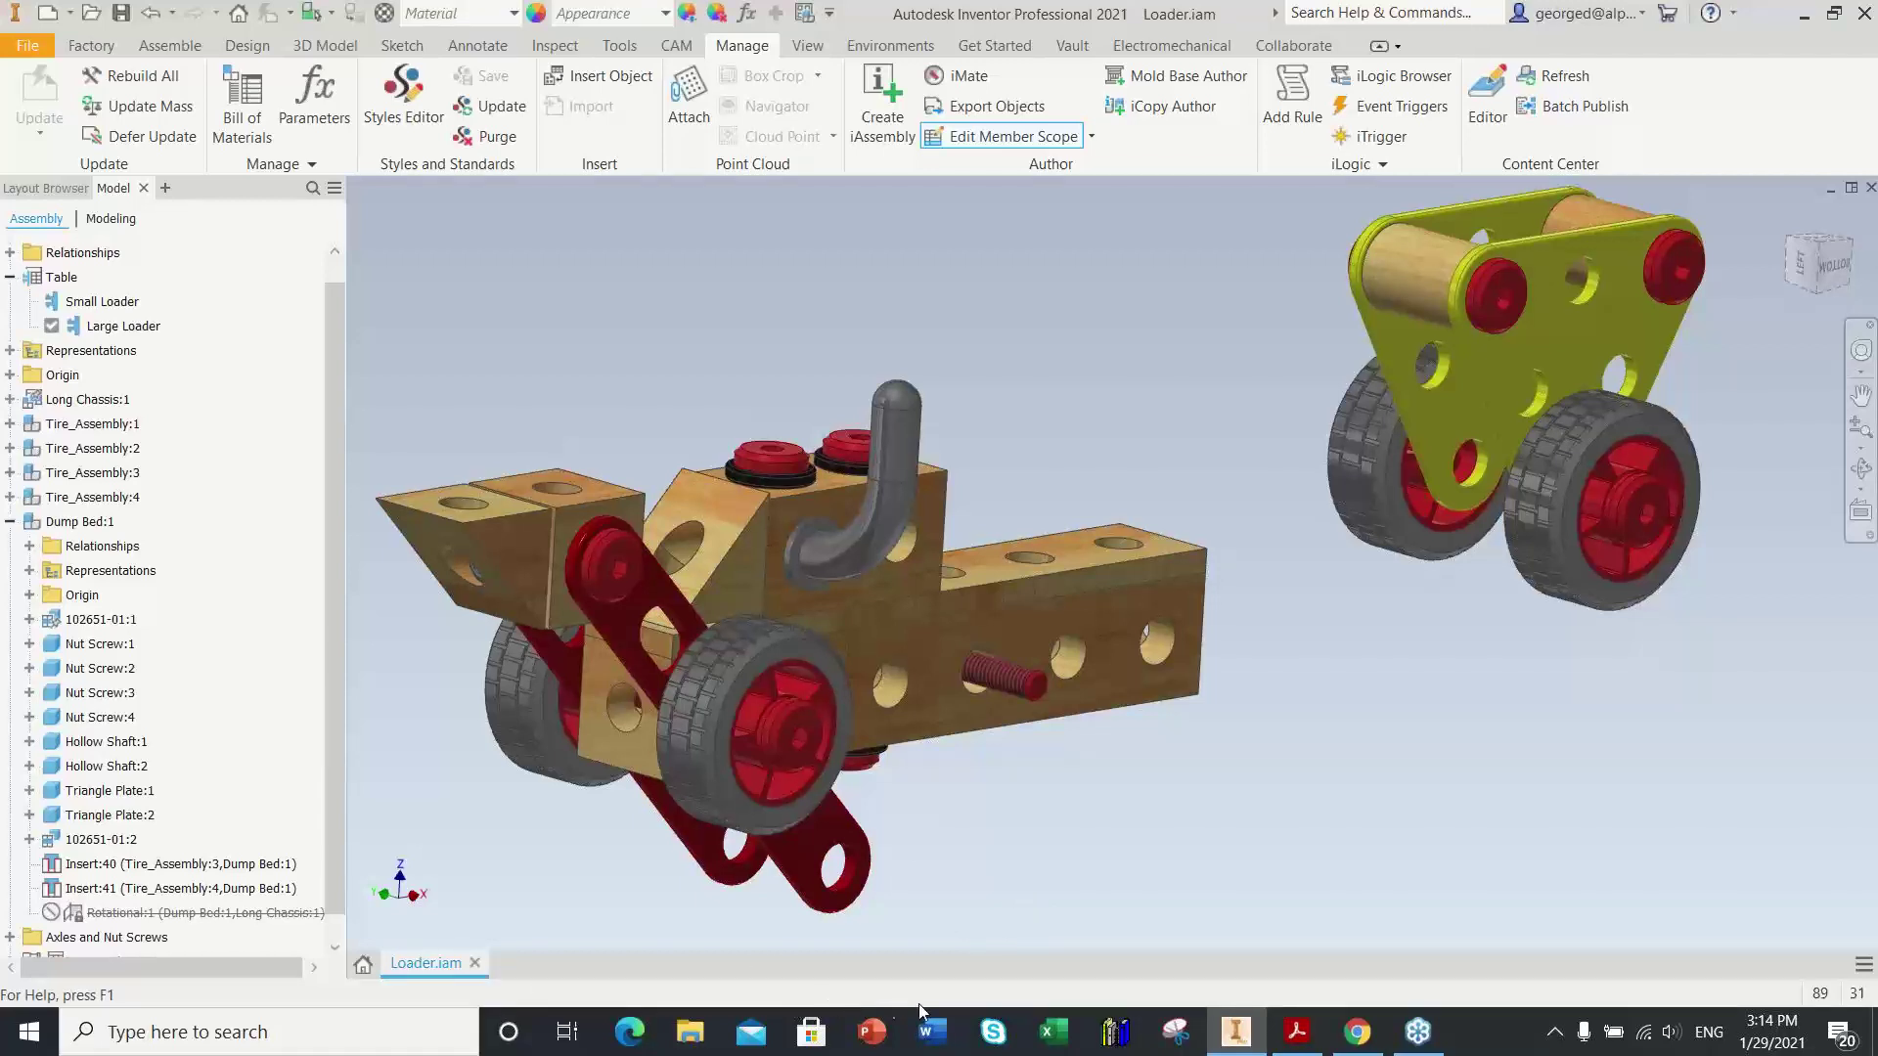
Step: Locate the rear axle left in the chassis in the browser and expand it to list its relationships
{"action": "left_click", "coordinate": [1018, 694]}
{"action": "right_click", "coordinate": [1018, 693]}
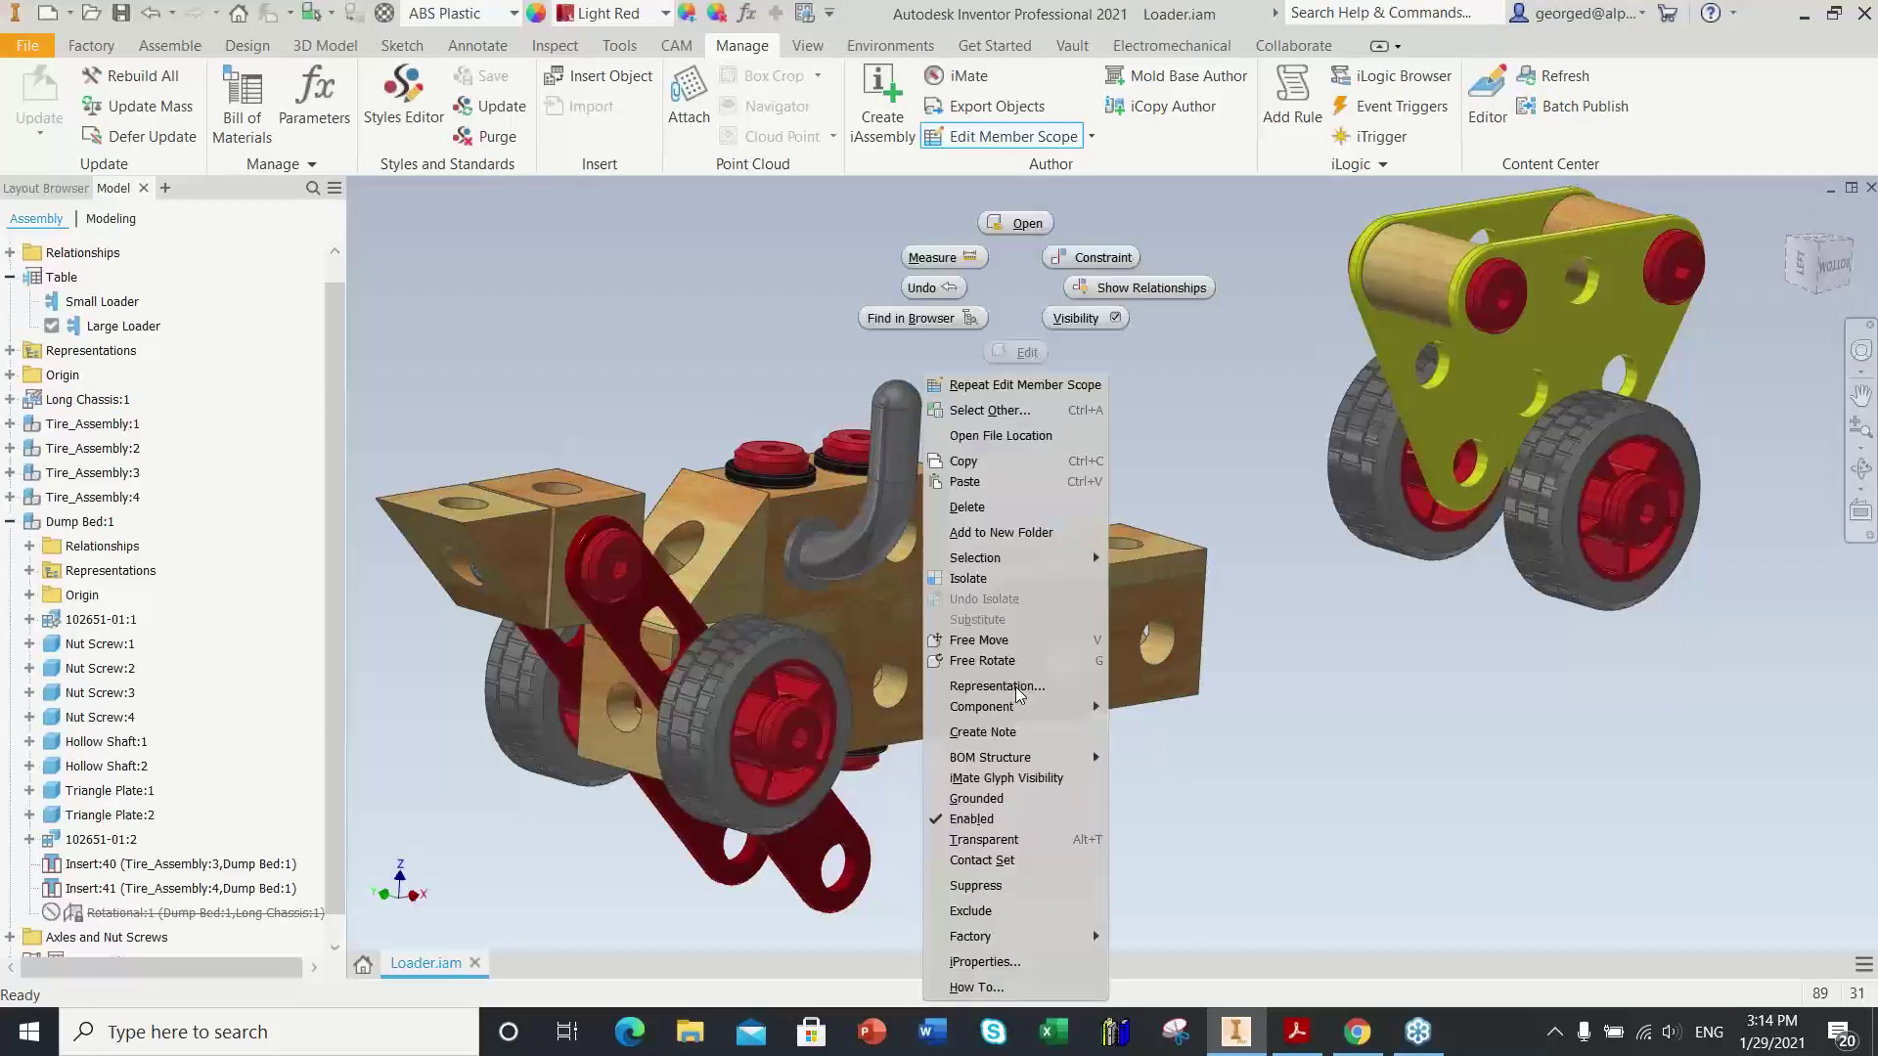
{"action": "left_click", "coordinate": [925, 319]}
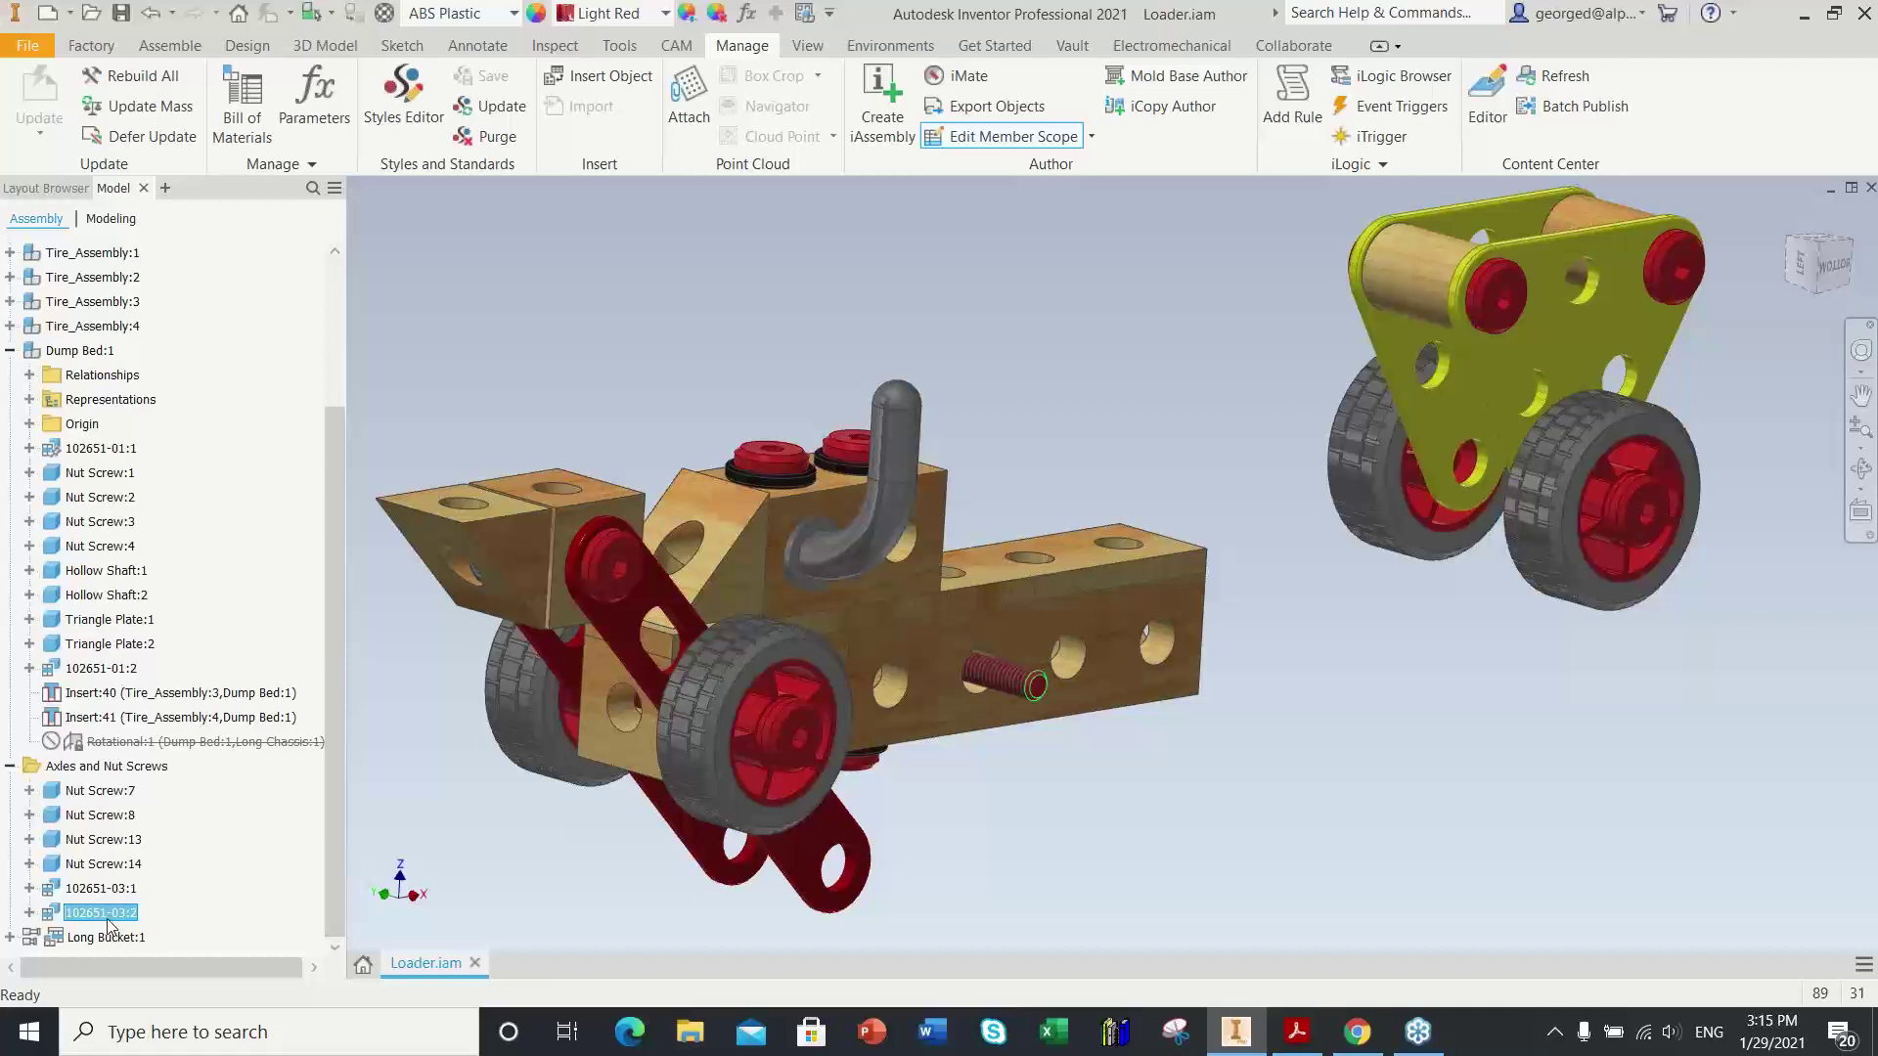
{"action": "left_click", "coordinate": [30, 912]}
{"action": "left_click_drag", "start_coordinate": [332, 770], "coordinate": [331, 848]}
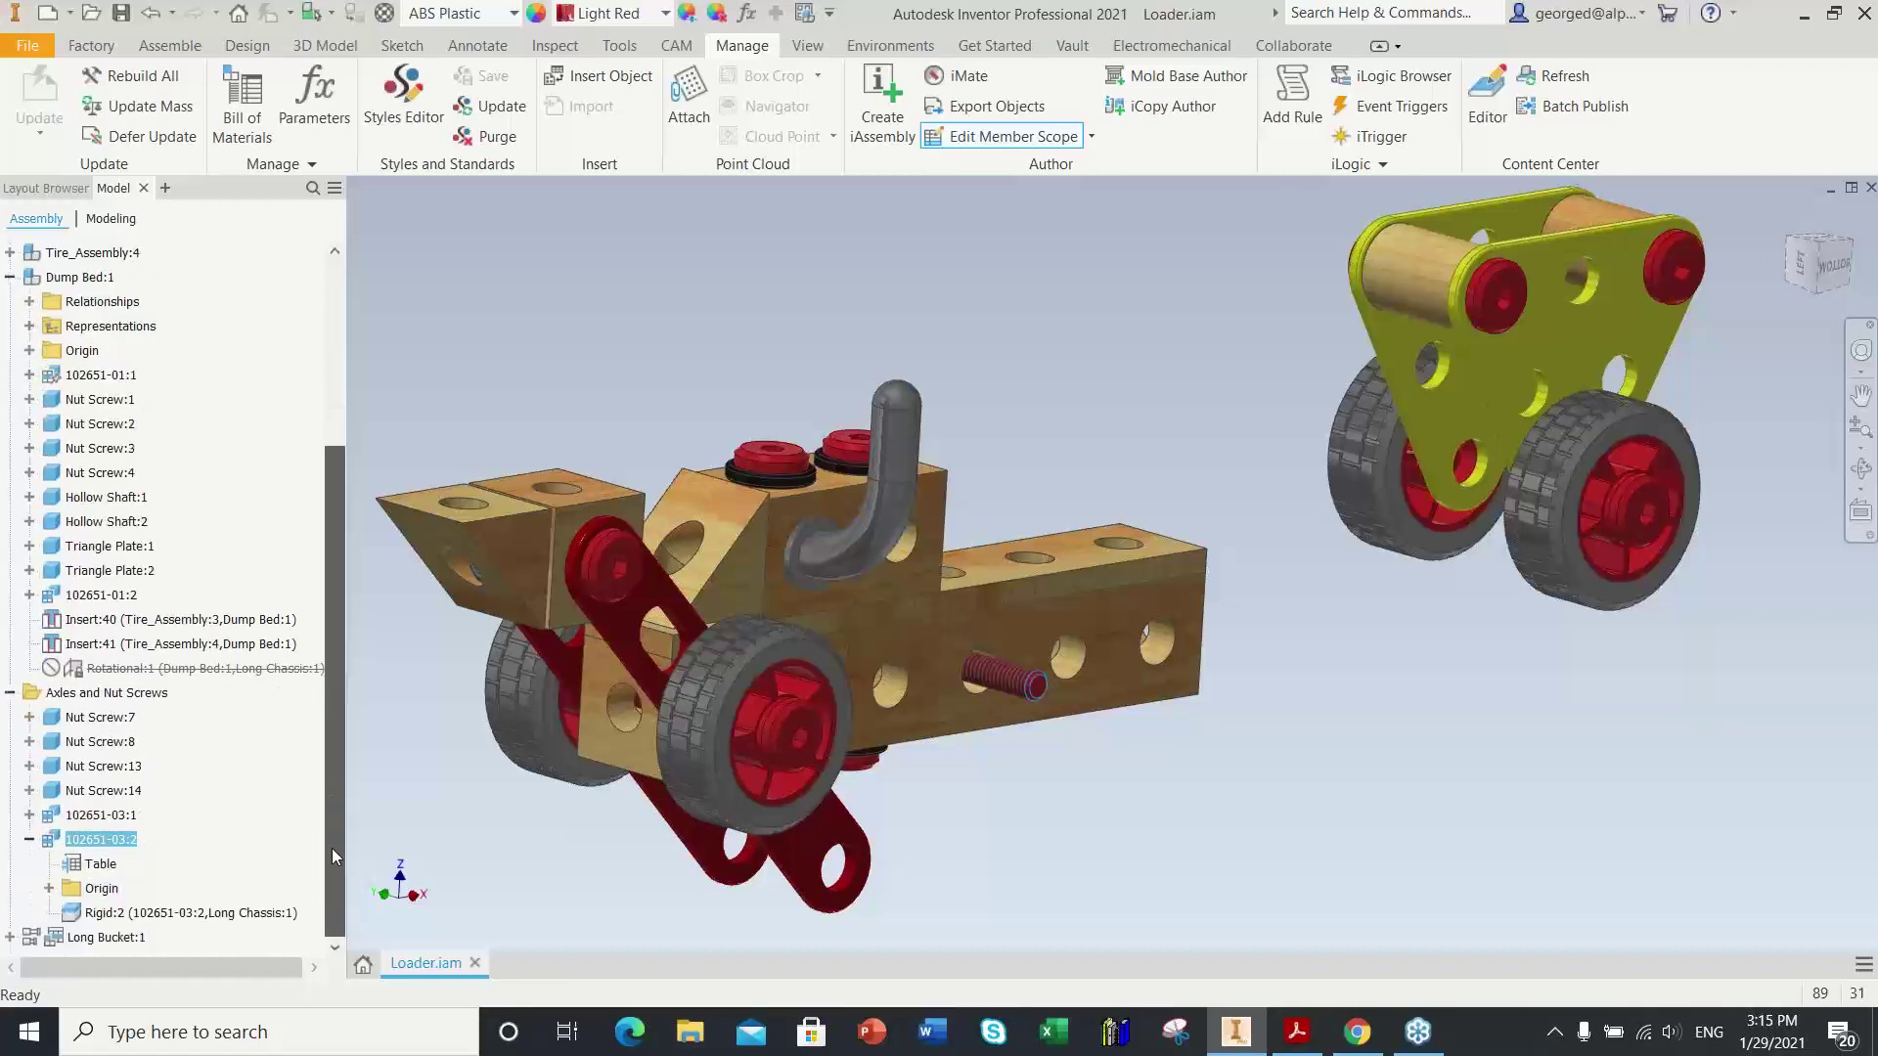
Step: Exclude the rear axle's Rigid relationship to the Long Chassis and move the axle out of the chassis
{"action": "right_click", "coordinate": [154, 920]}
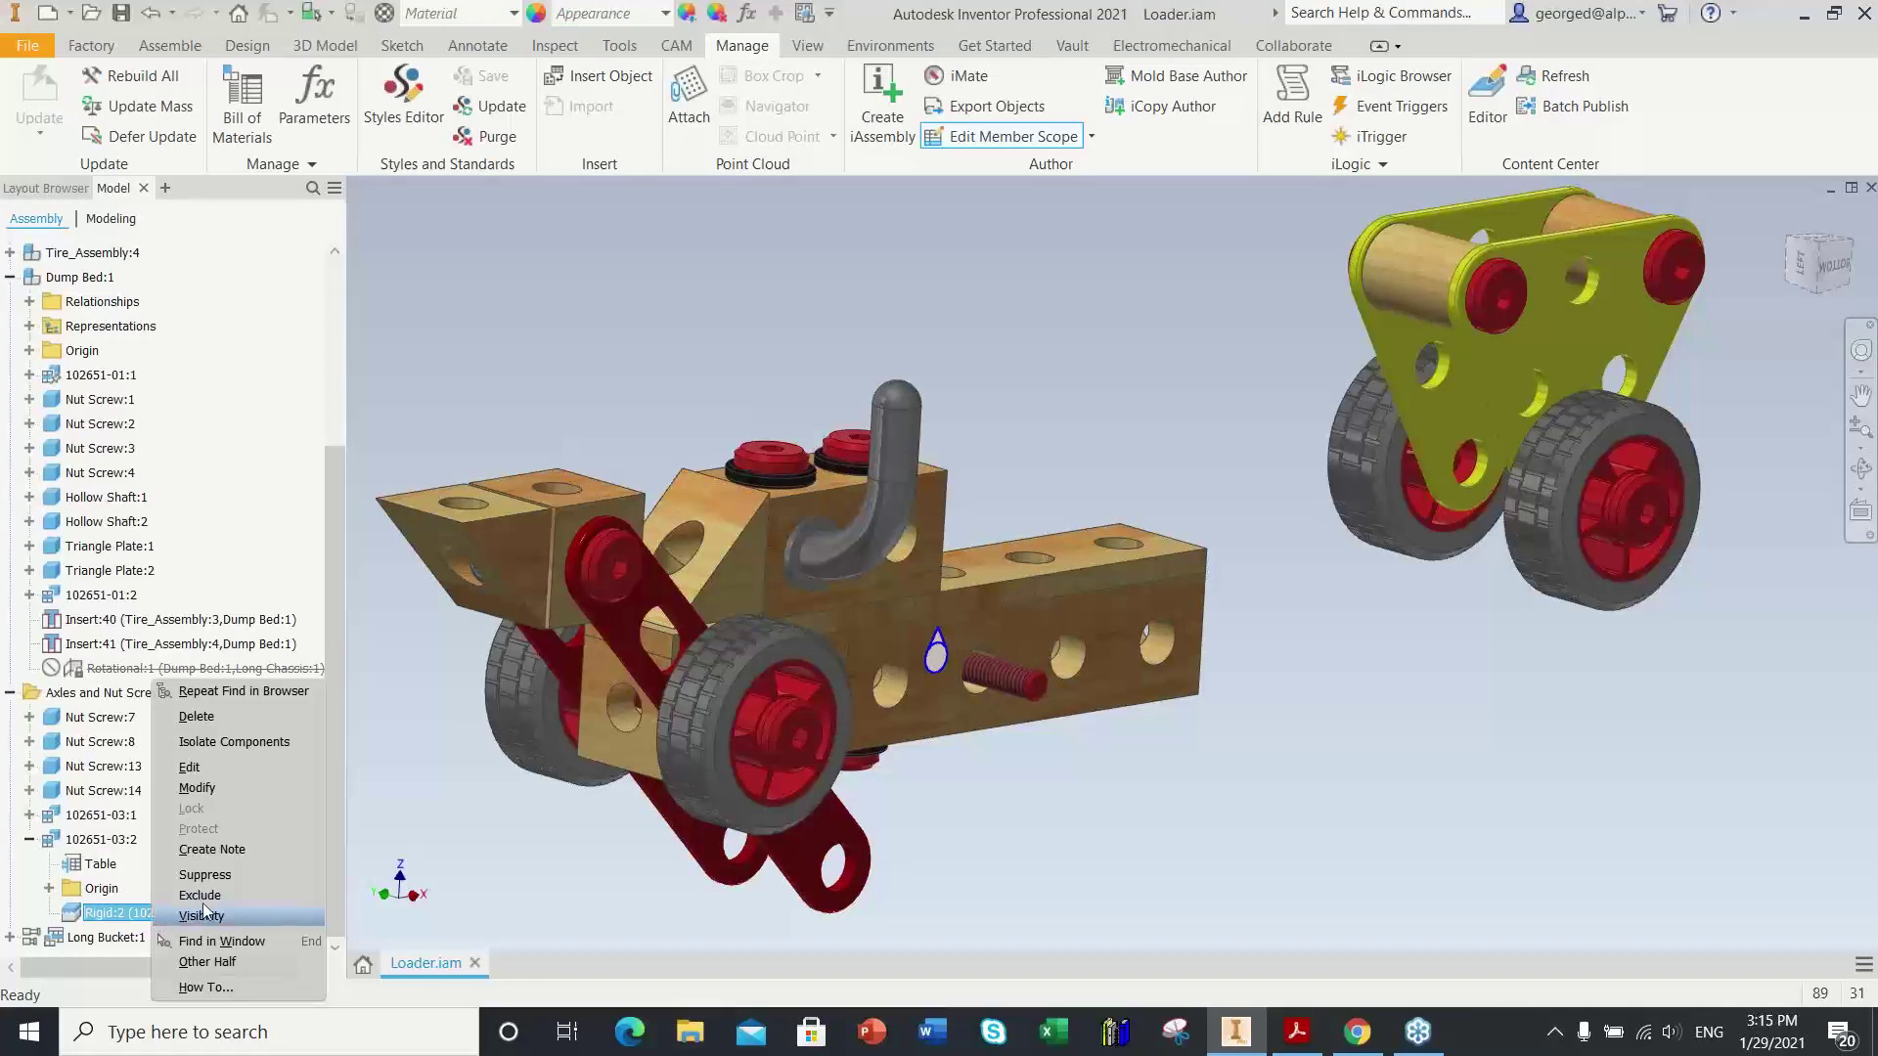
{"action": "left_click", "coordinate": [219, 897]}
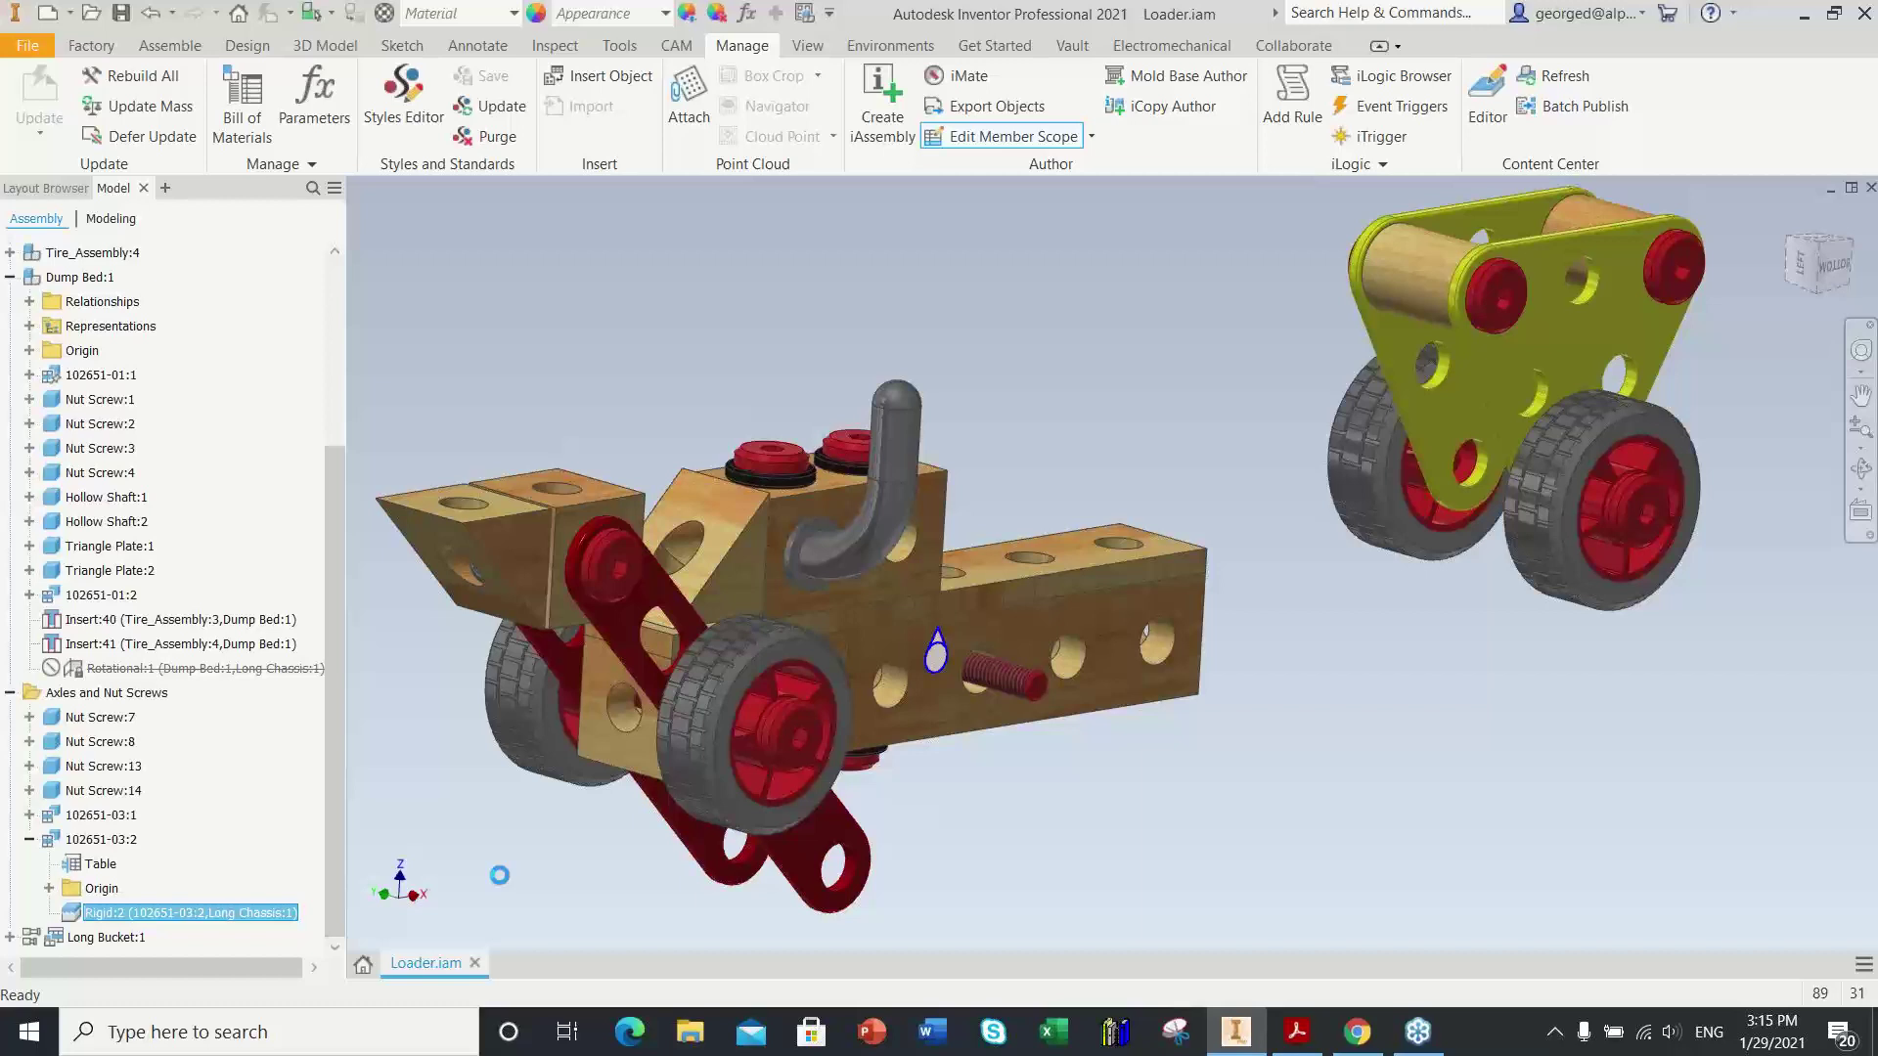
{"action": "left_click_drag", "start_coordinate": [1032, 687], "coordinate": [1574, 646]}
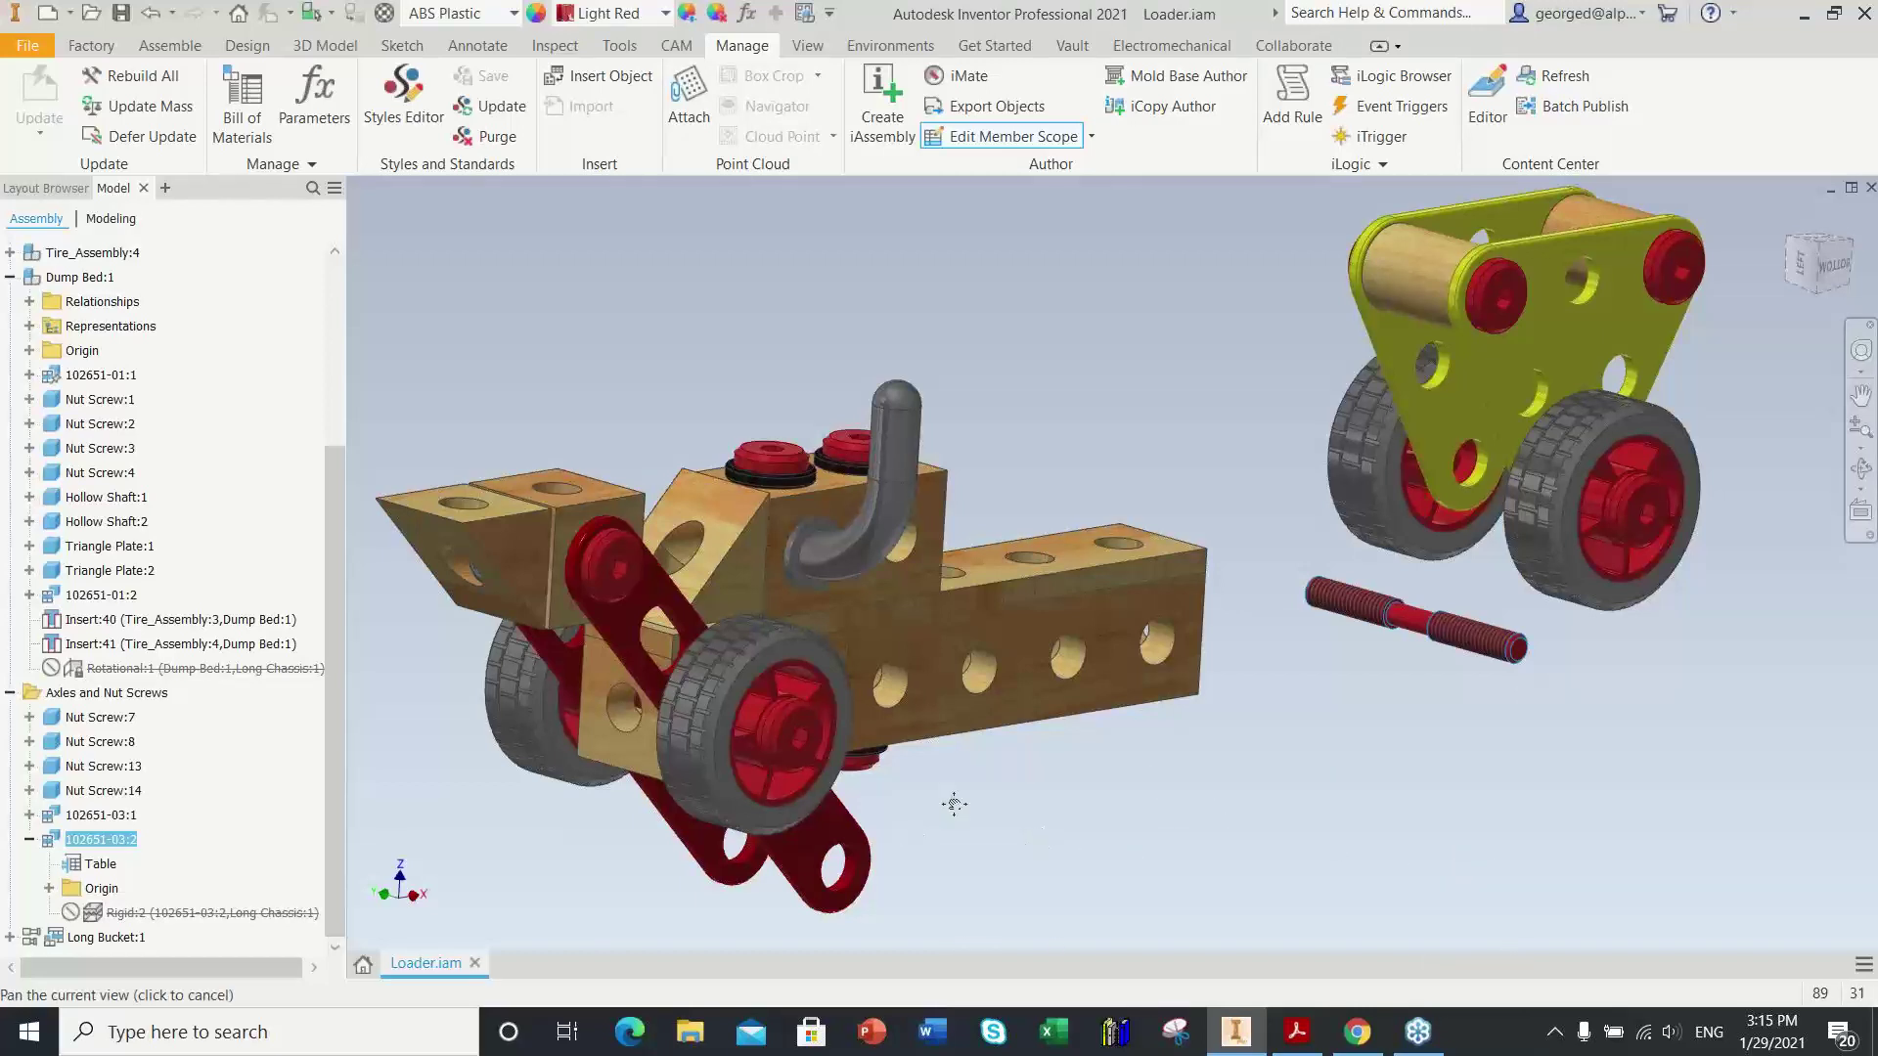
Step: Exclude the Rotational relationship between the Long Bucket and the Long Chassis from the Large Loader member
{"action": "middle_click_drag", "start_coordinate": [943, 808], "coordinate": [1031, 784]}
{"action": "left_click", "coordinate": [608, 521]}
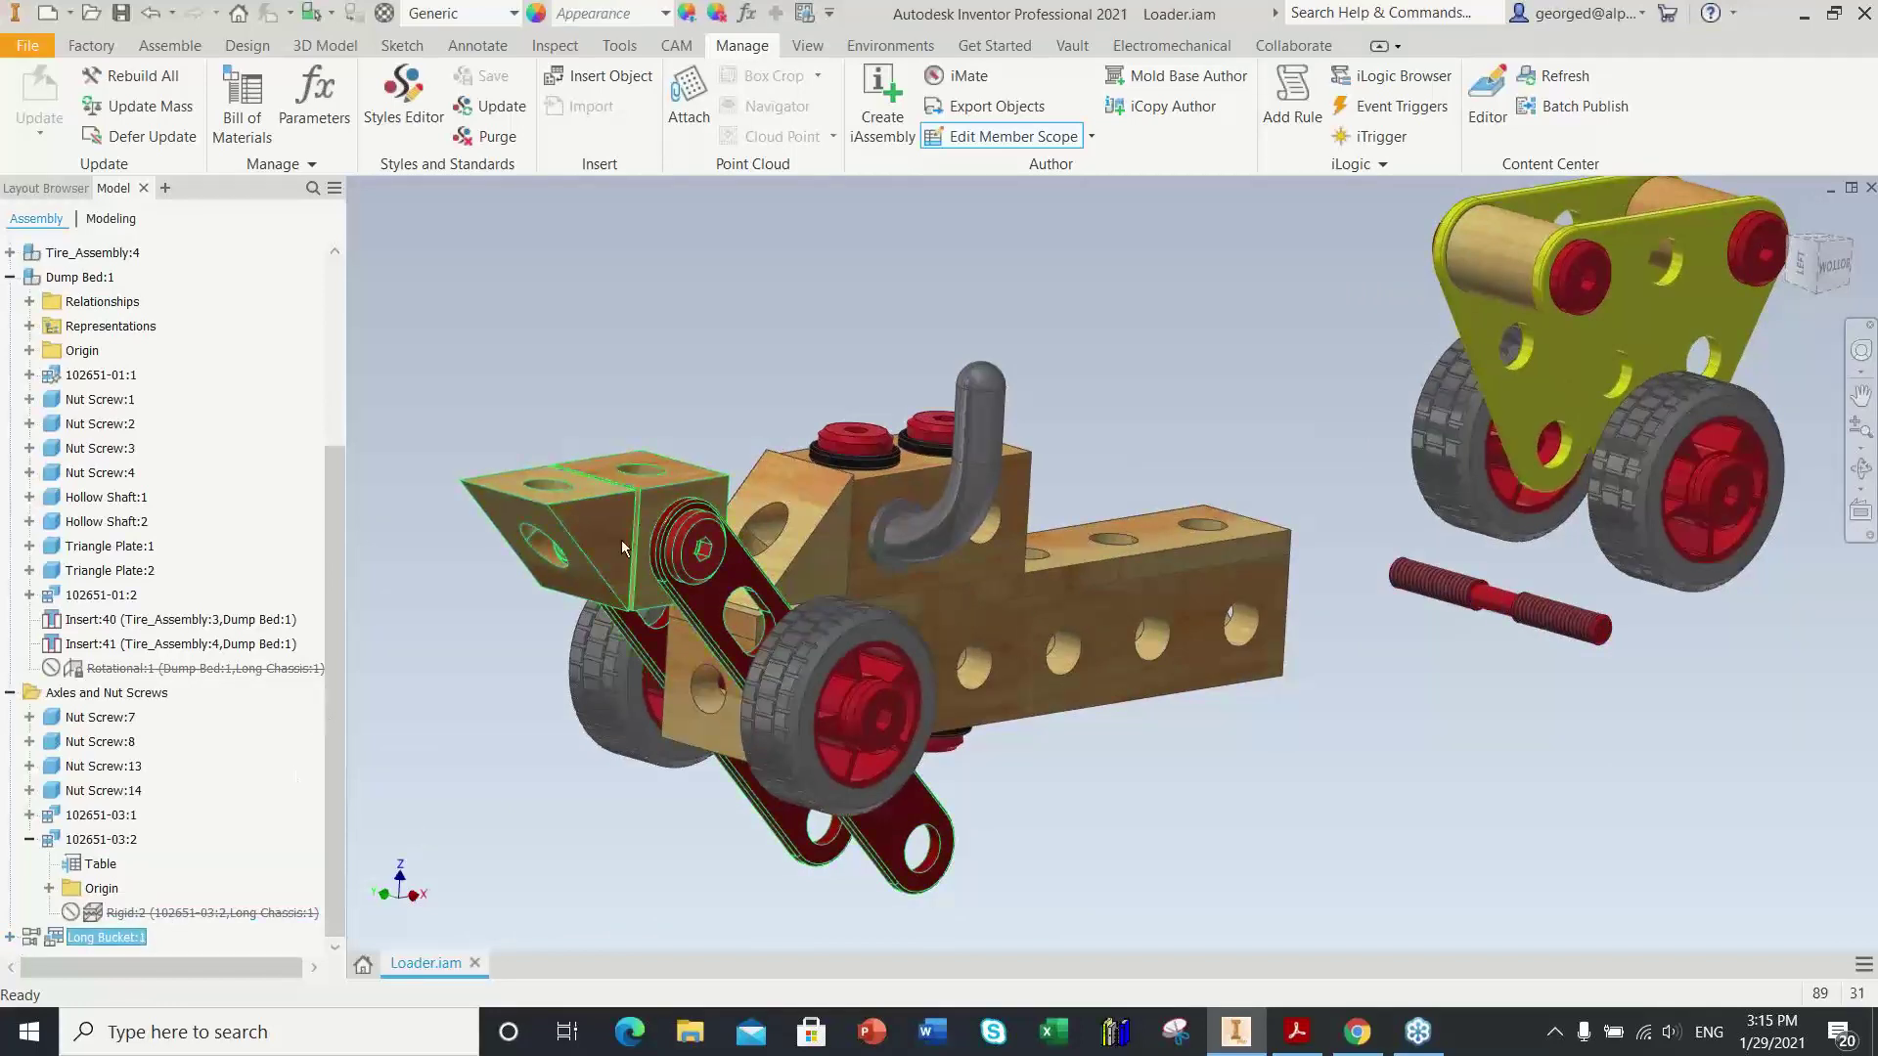
{"action": "left_click", "coordinate": [11, 937]}
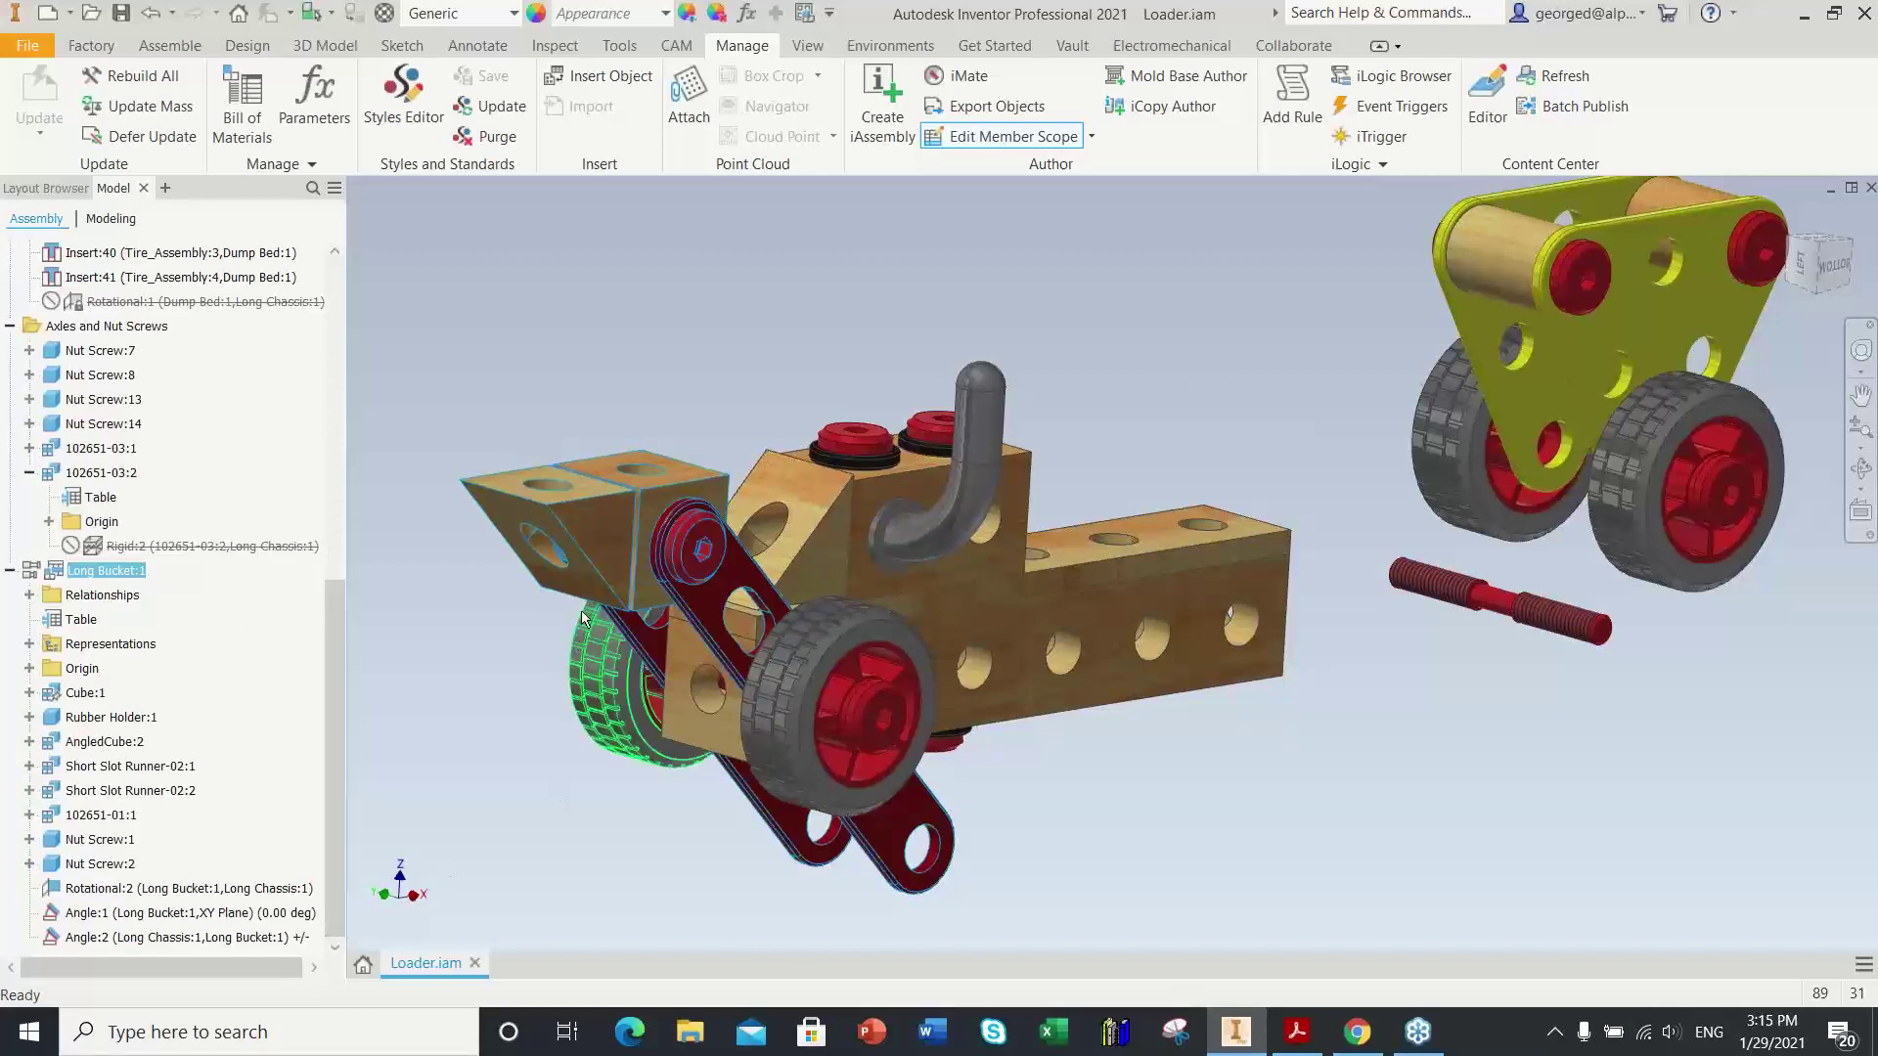
{"action": "left_click", "coordinate": [91, 890]}
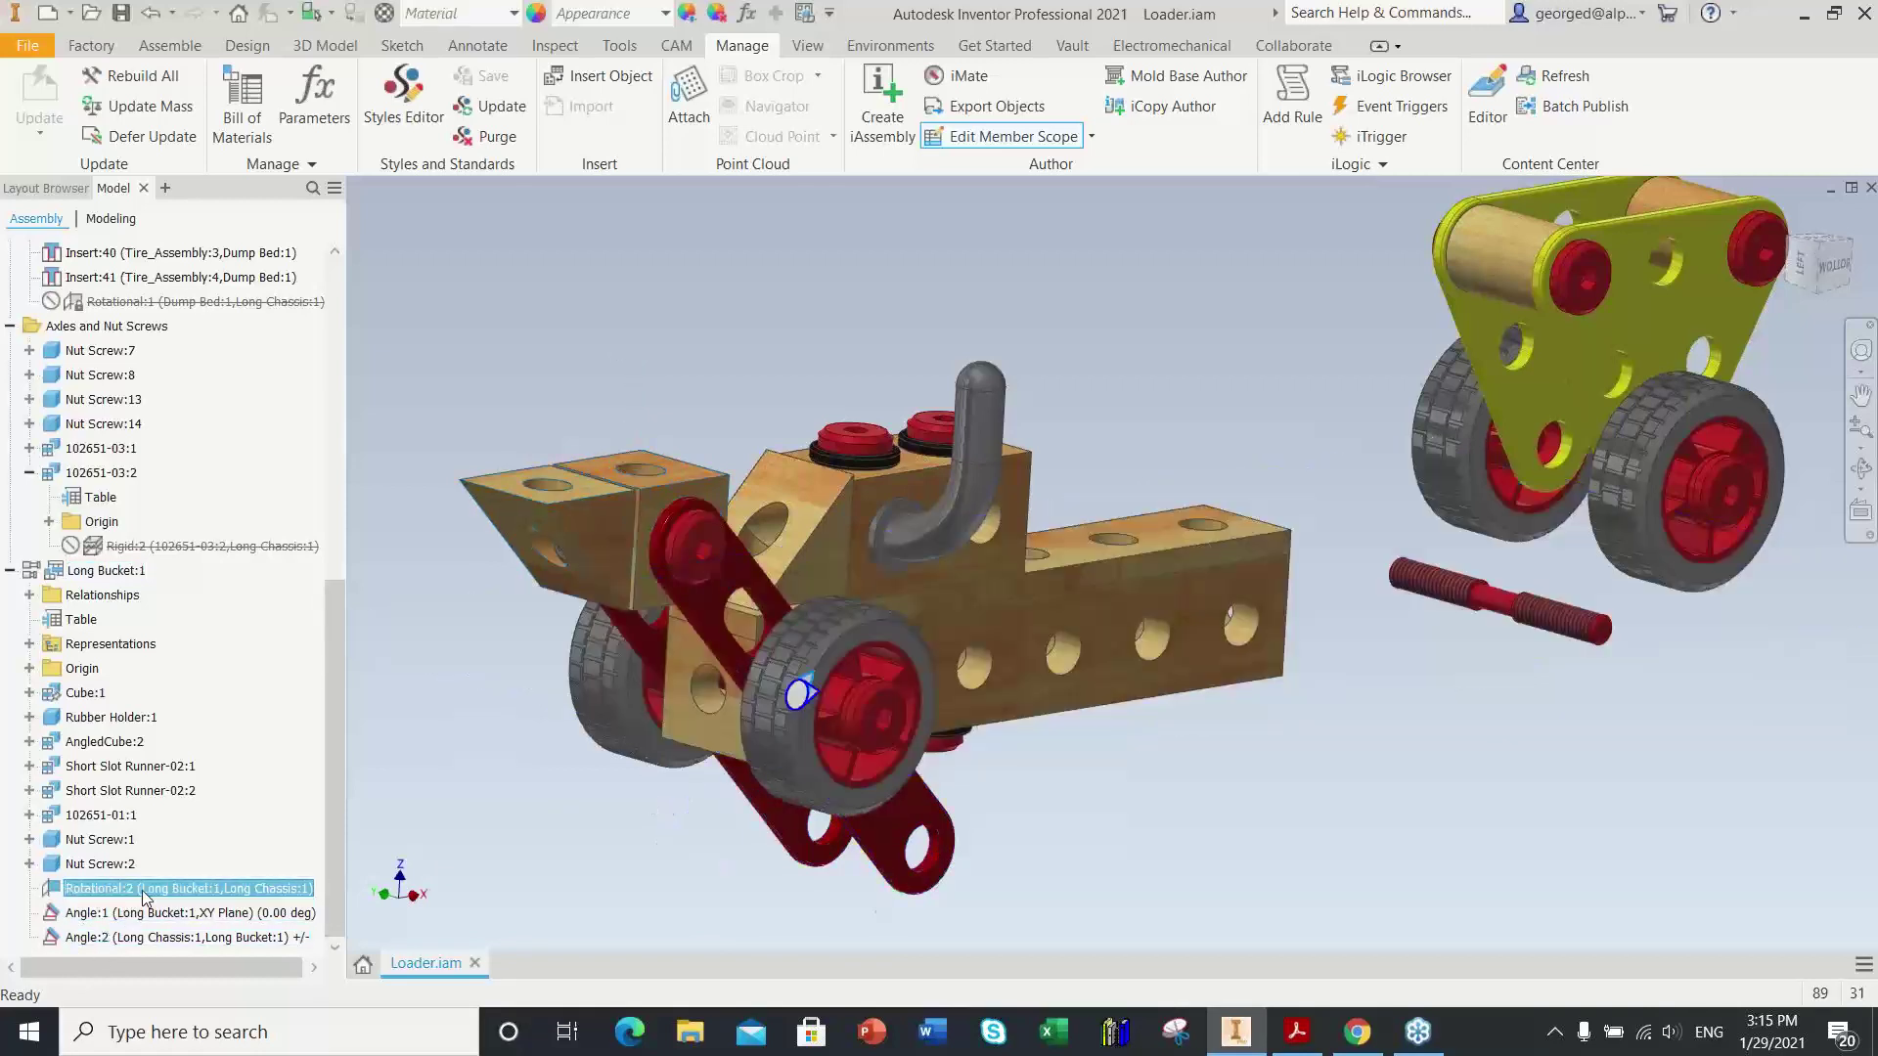
{"action": "right_click", "coordinate": [161, 895]}
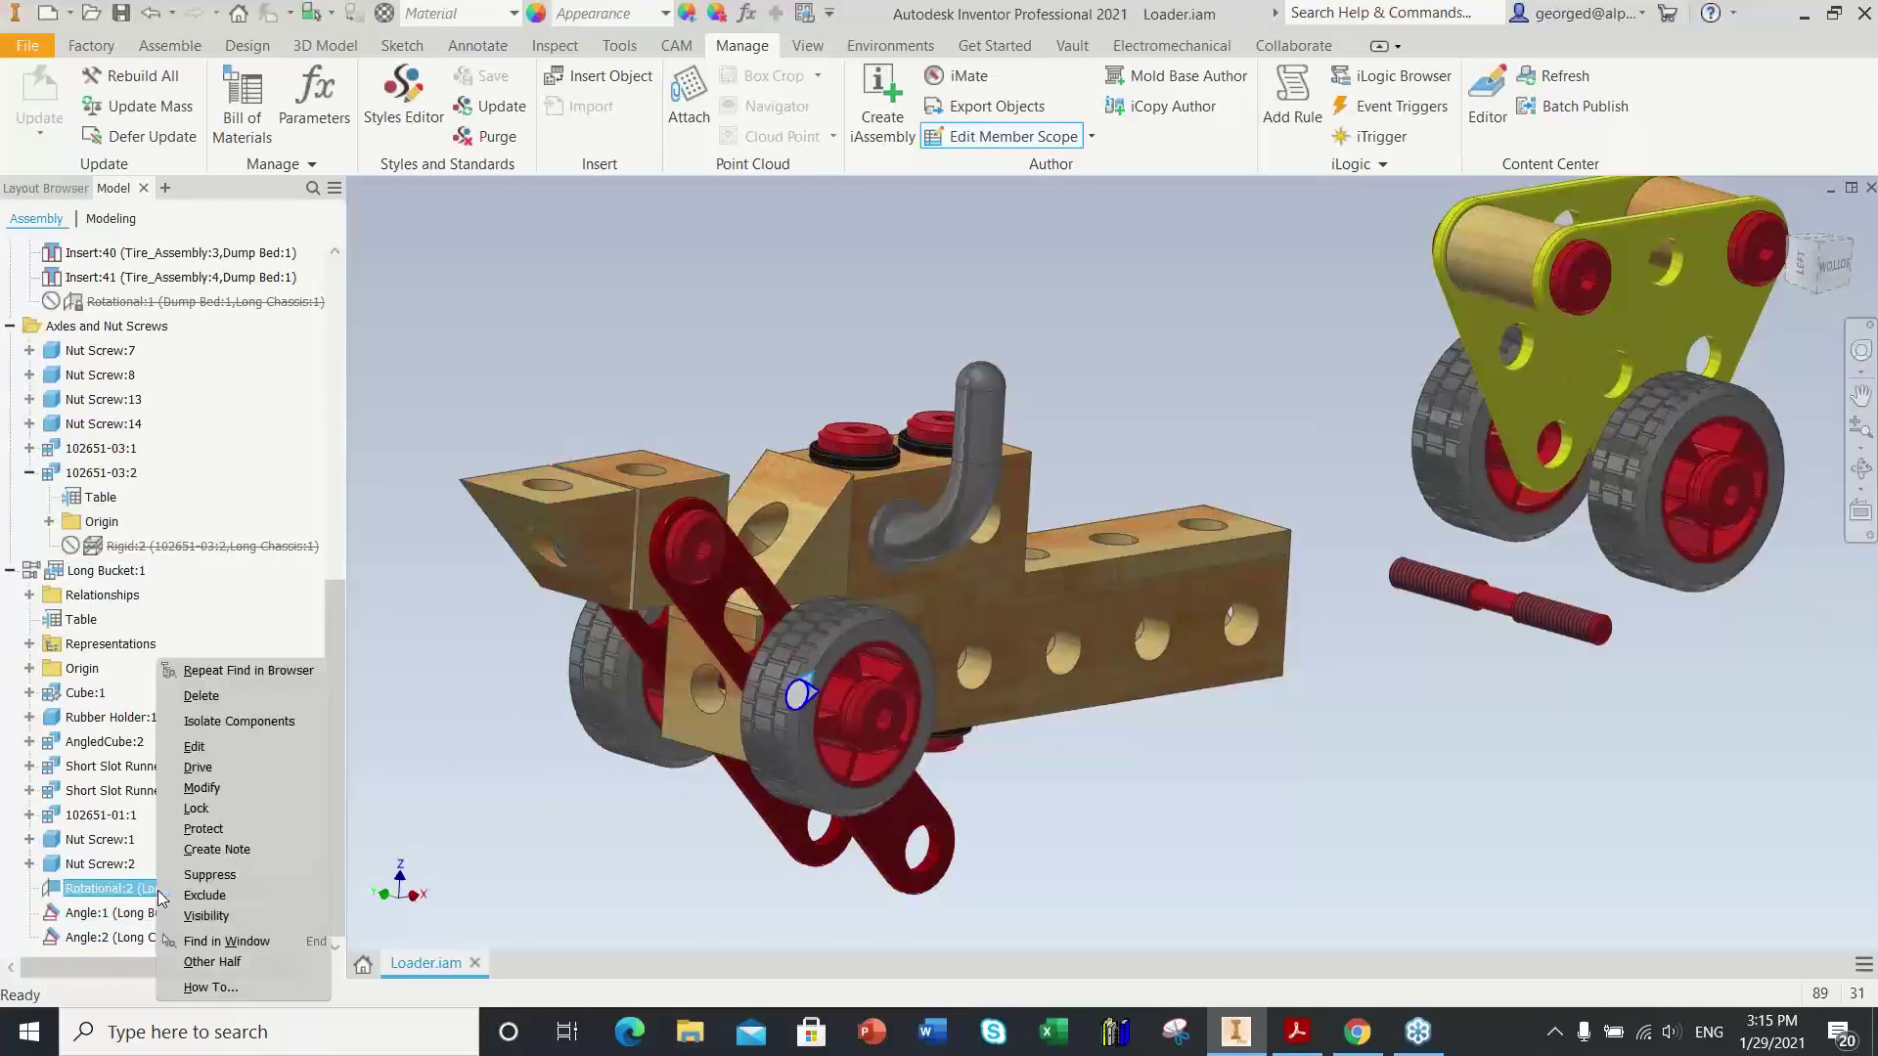
{"action": "left_click", "coordinate": [232, 894]}
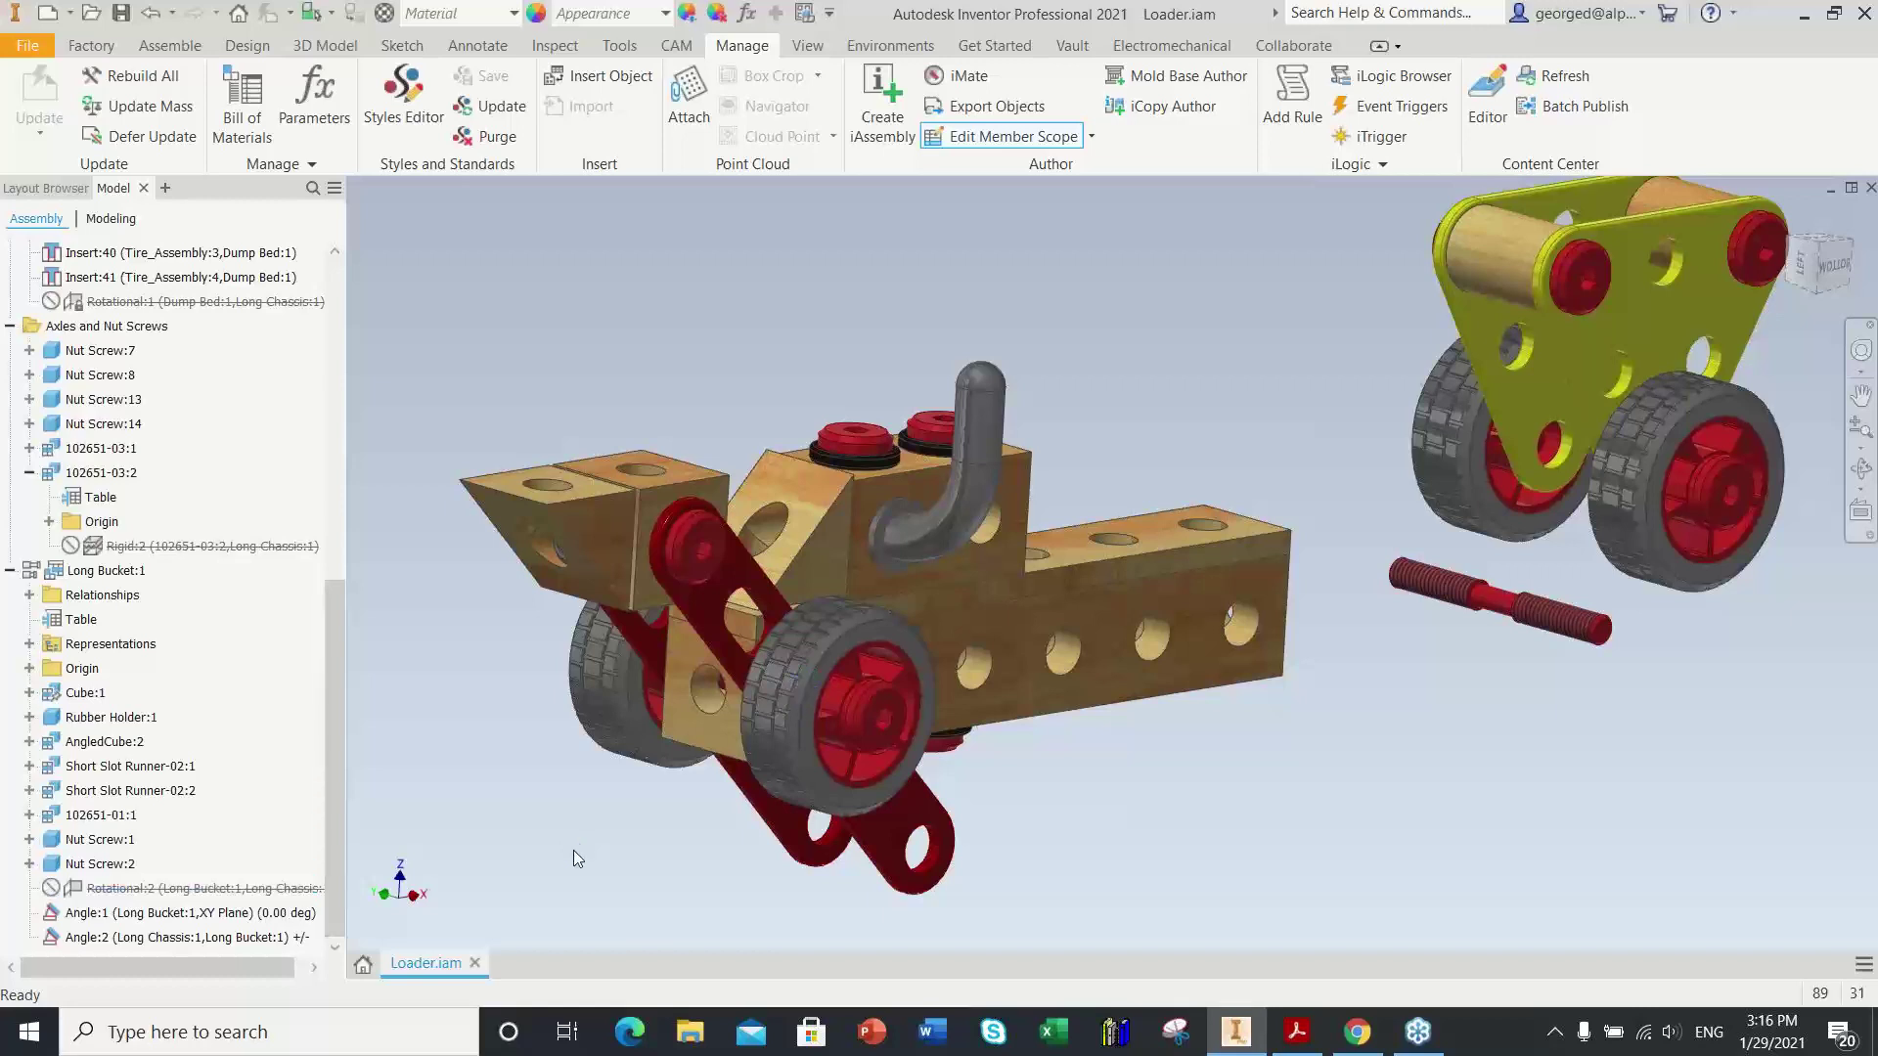
Step: Move the Long Bucket with its arms forward, away from the chassis, and clear the selection
{"action": "left_click_drag", "start_coordinate": [636, 614], "coordinate": [372, 574]}
{"action": "mouse_move", "coordinate": [1238, 900]}
{"action": "middle_mouse_down", "text": "shift"}
{"action": "mouse_move", "coordinate": [1258, 894]}
{"action": "mouse_move", "coordinate": [1240, 869]}
{"action": "middle_mouse_up", "text": "shift"}
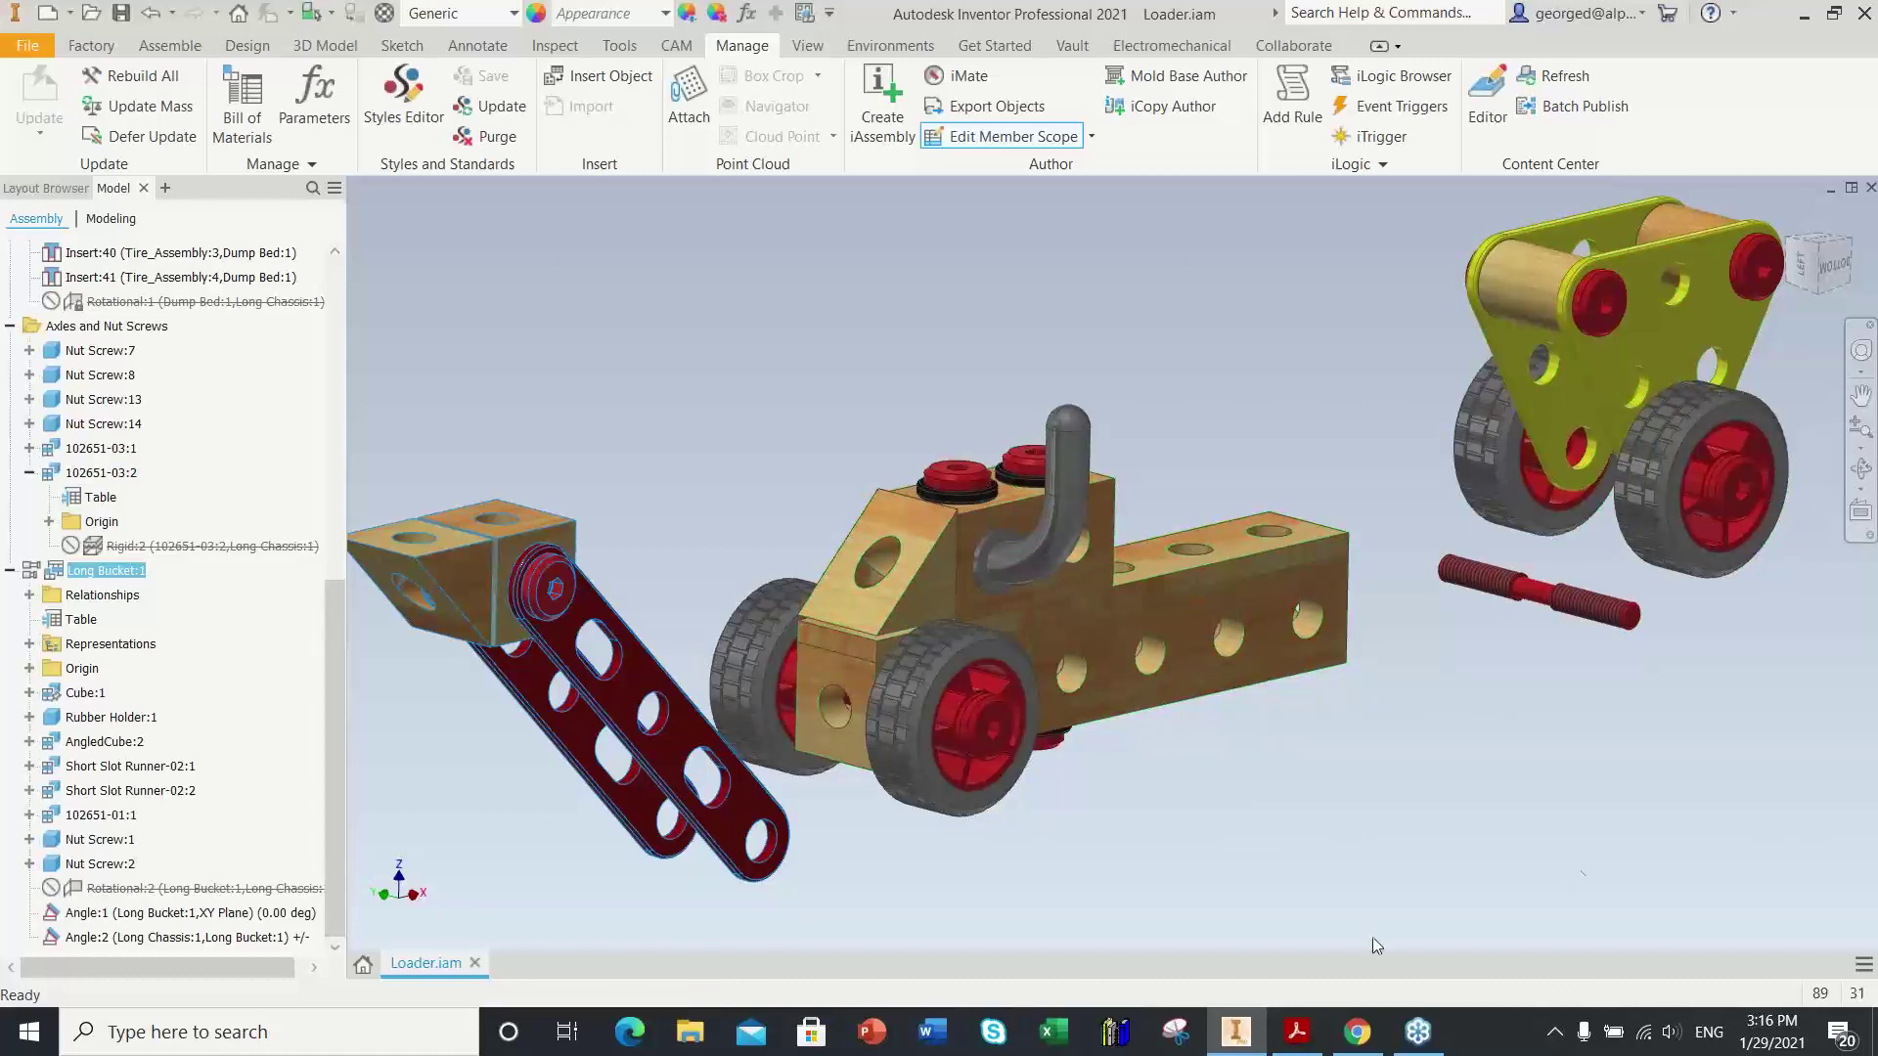
{"action": "left_click", "coordinate": [1469, 808]}
Step: Apply a Rigid joint from the loose rear axle's midpoint to the Long Chassis's rearmost side hole, centred between the chassis's two side faces
{"action": "scroll", "coordinate": [1398, 753], "scroll_direction": "up", "scroll_amount": 5}
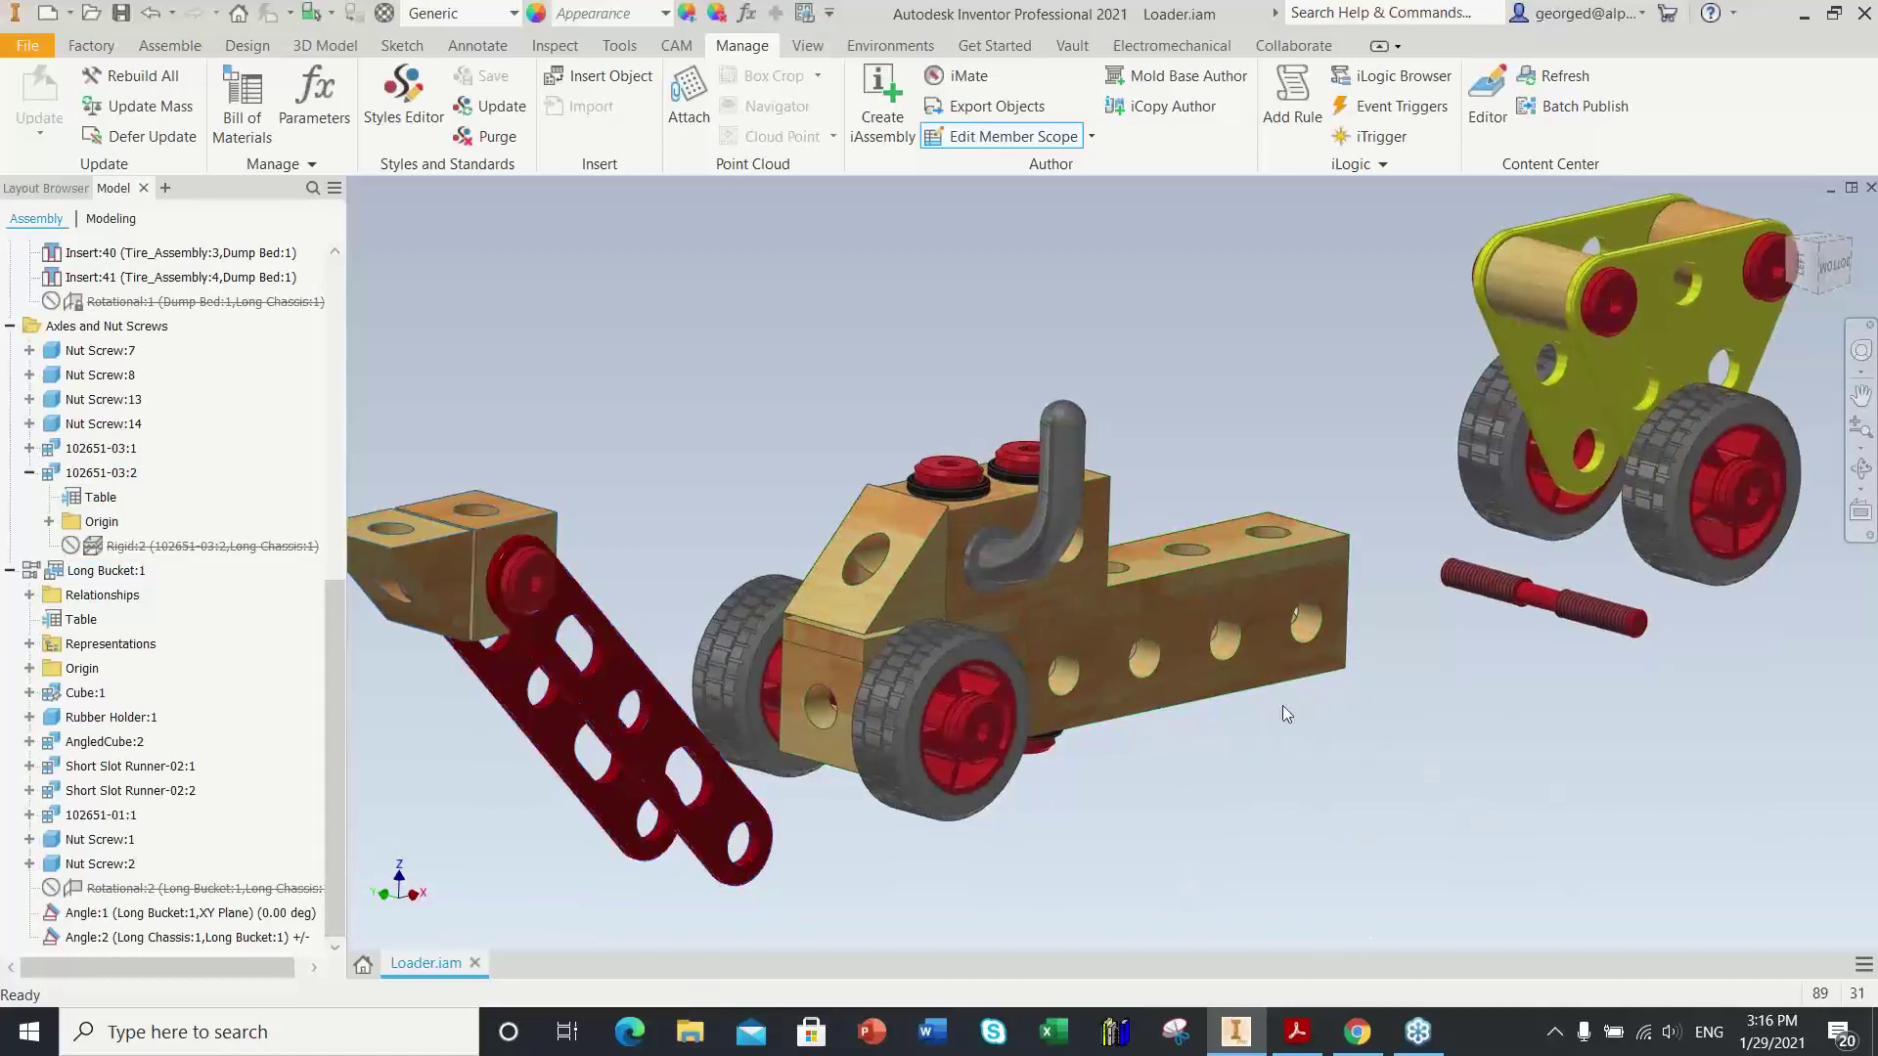
{"action": "left_click", "coordinate": [170, 45]}
{"action": "key", "text": "j"}
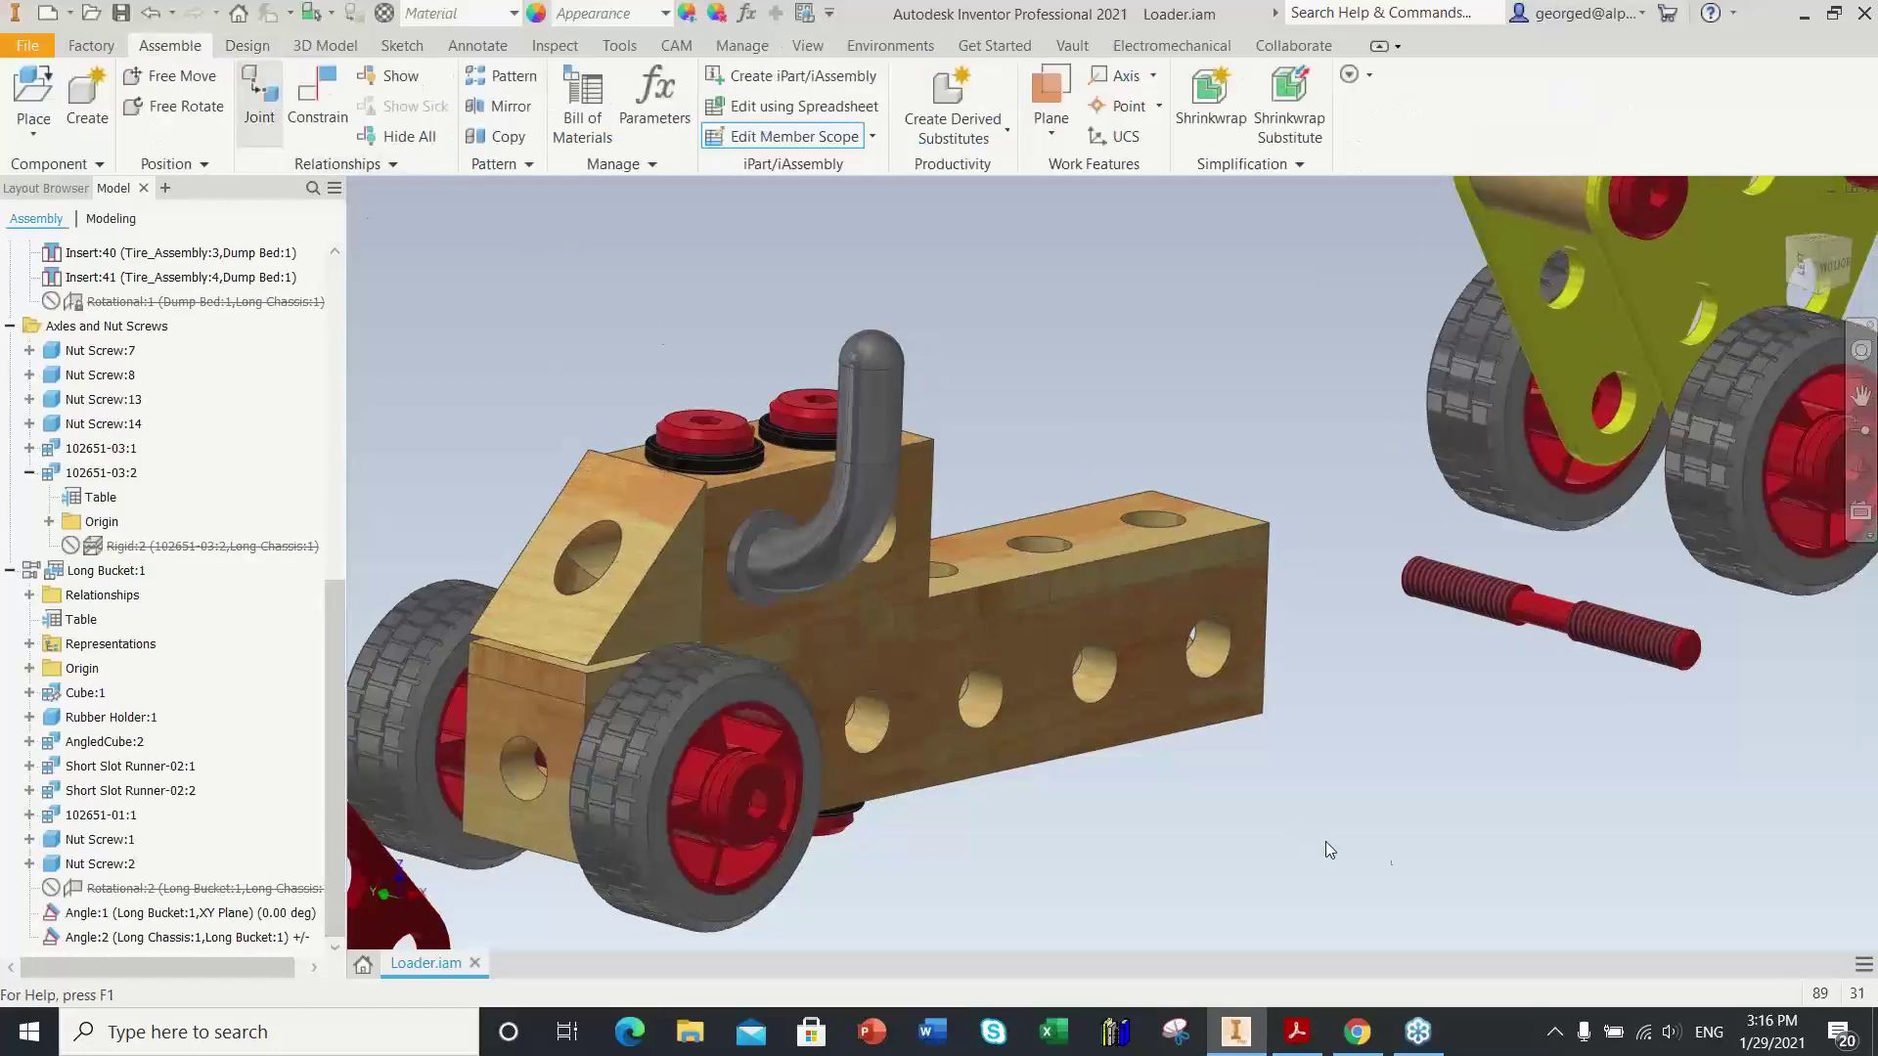
{"action": "scroll", "coordinate": [1442, 880], "scroll_direction": "up", "scroll_amount": 3}
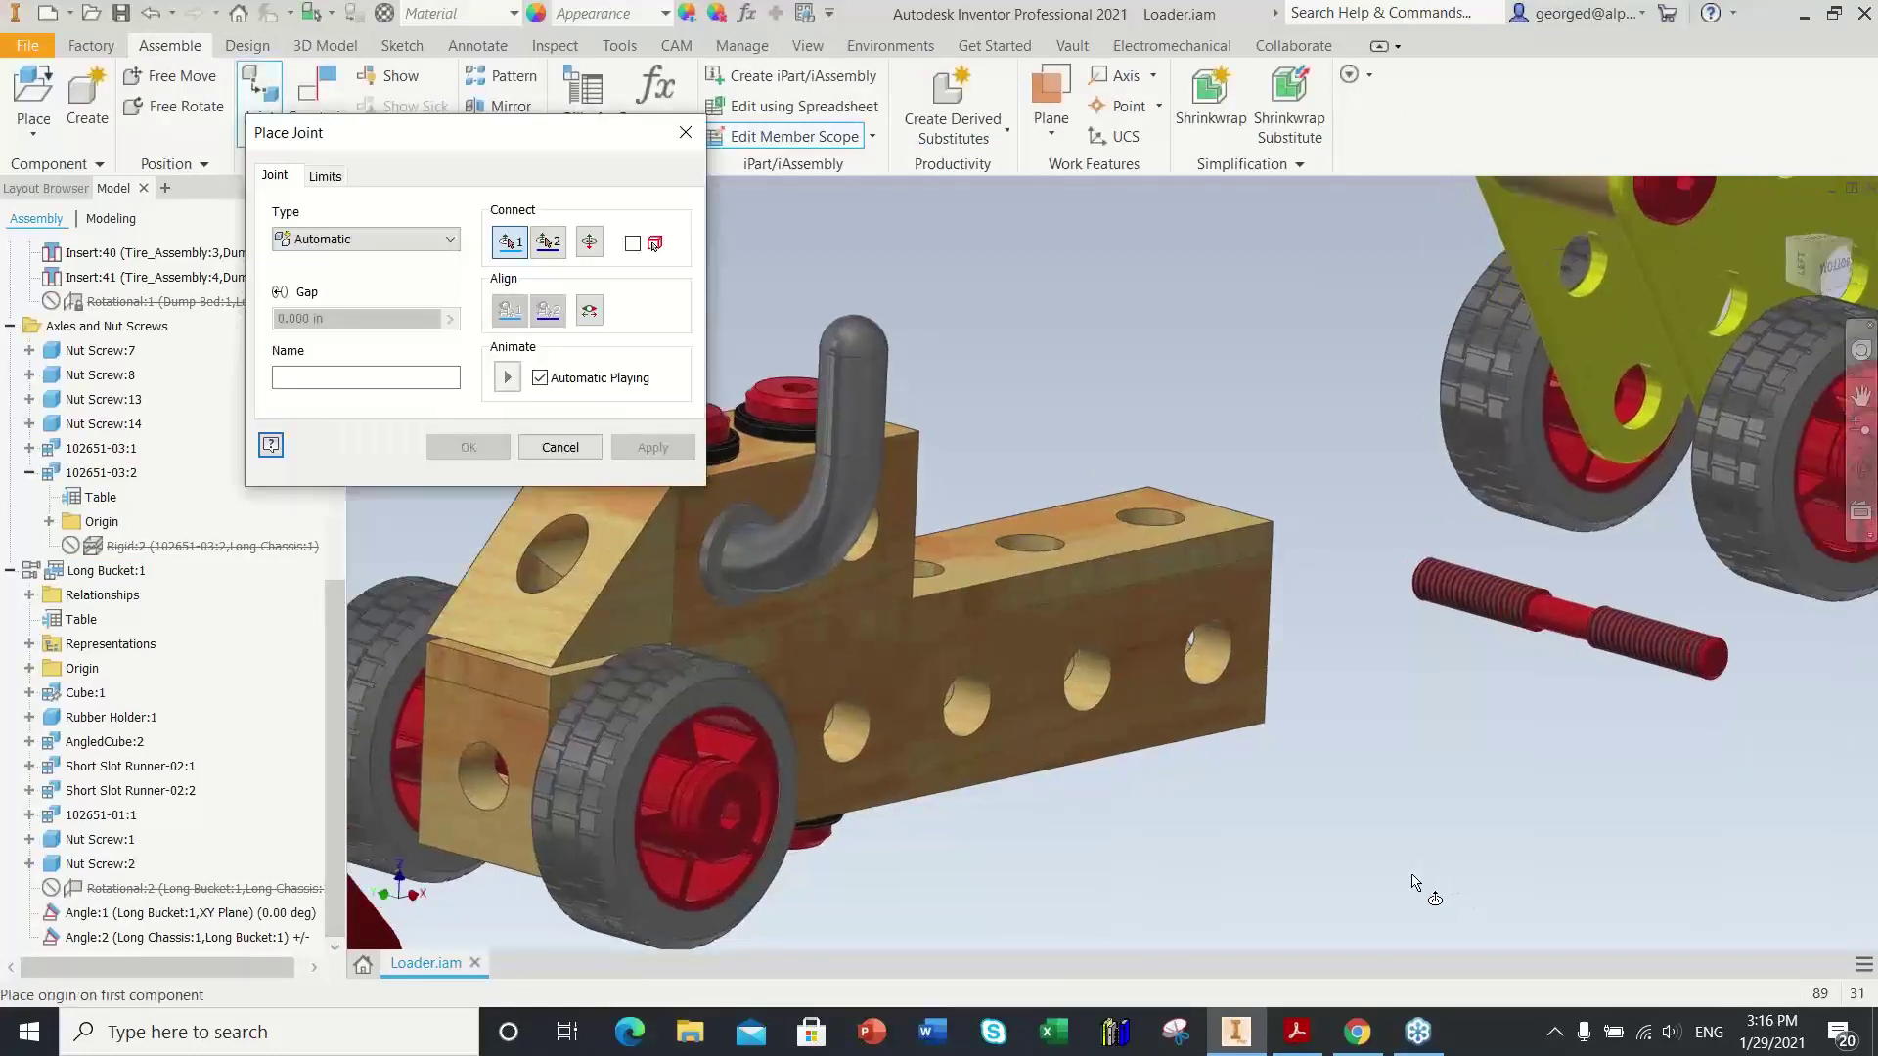
{"action": "left_click", "coordinate": [1646, 637]}
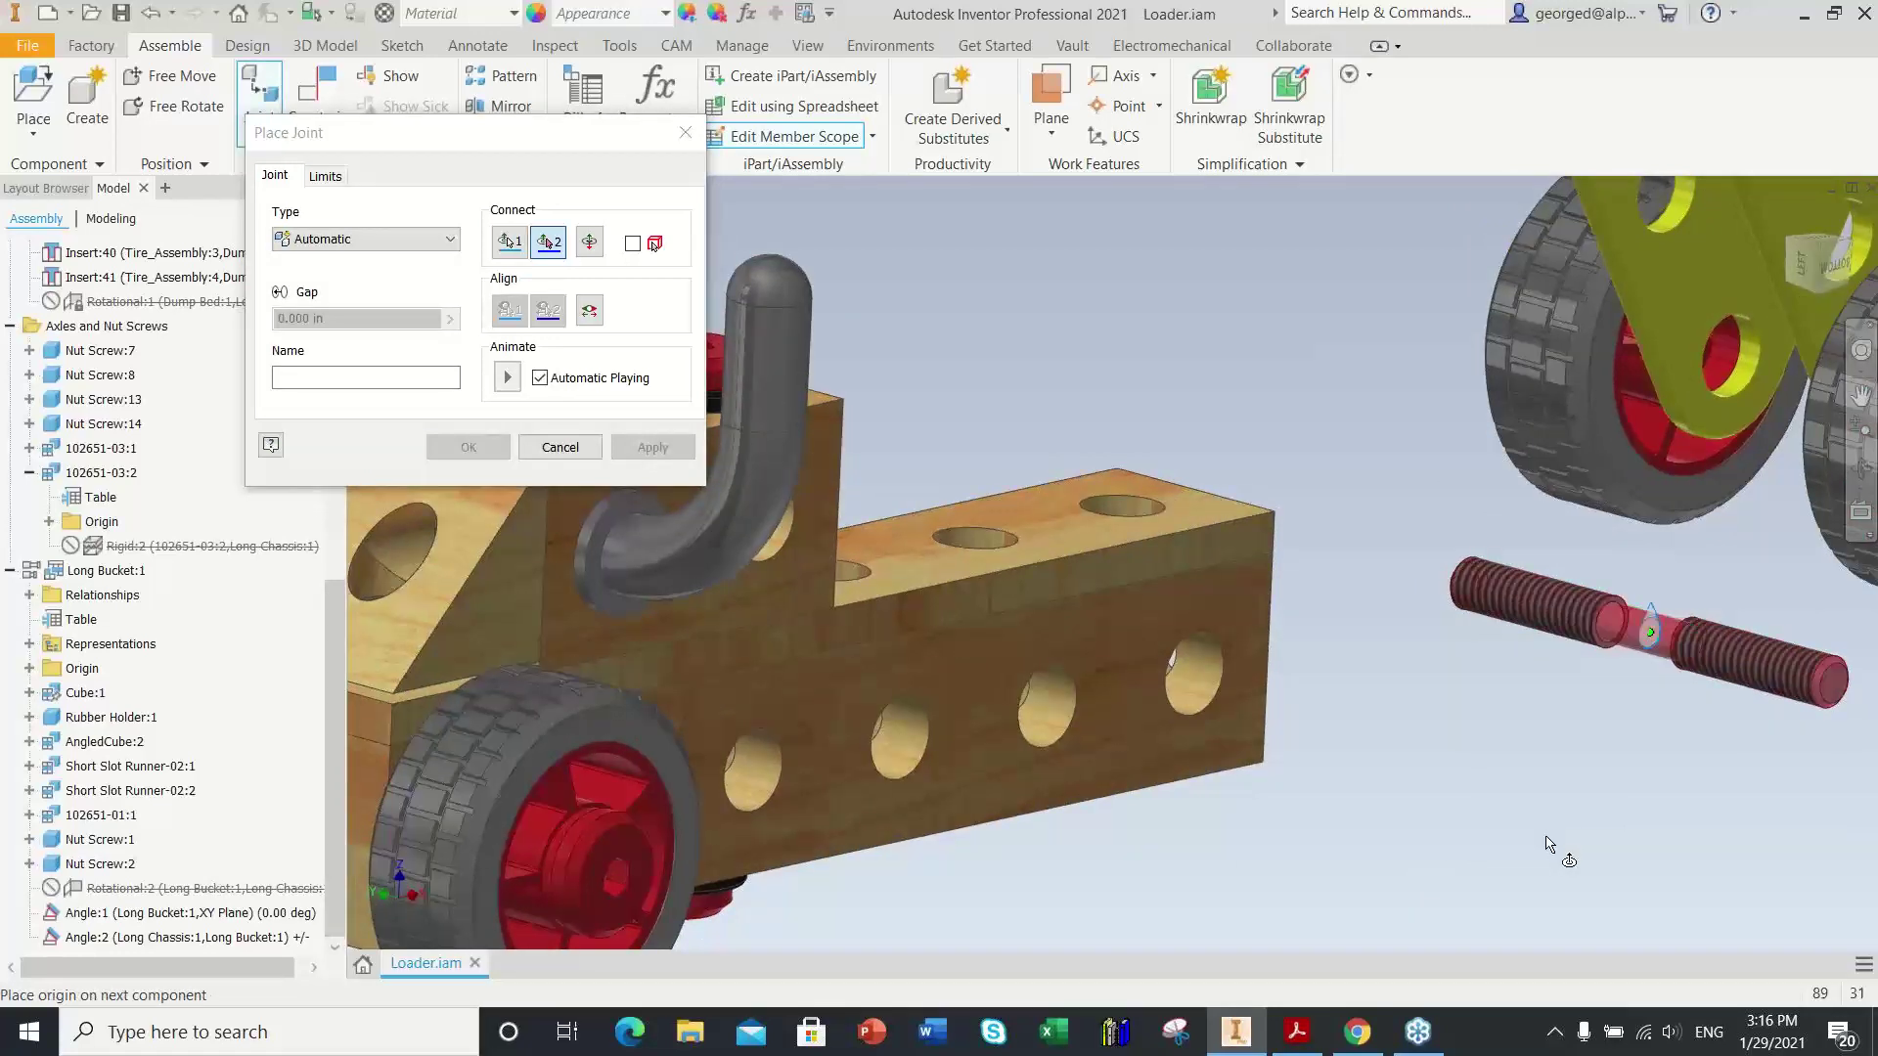
{"action": "right_click", "coordinate": [1411, 724]}
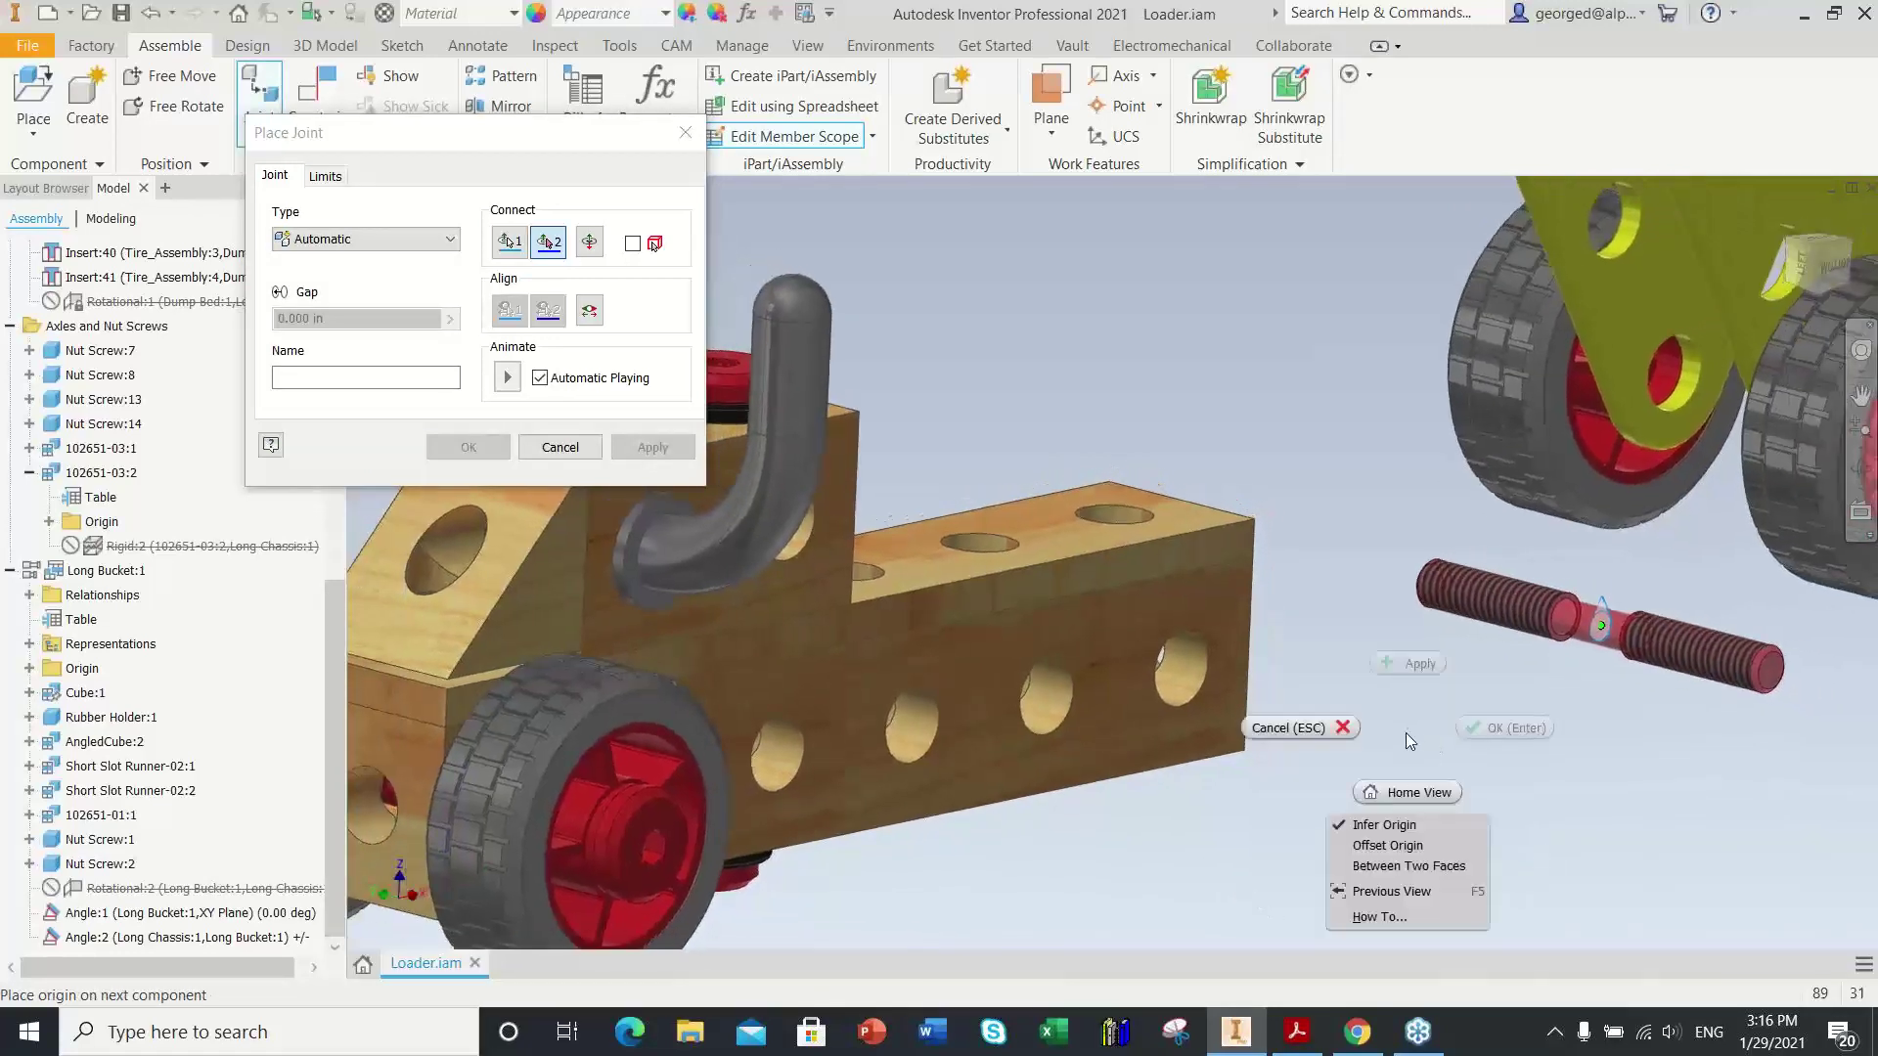
{"action": "left_click", "coordinate": [1383, 869]}
{"action": "left_click", "coordinate": [1189, 736]}
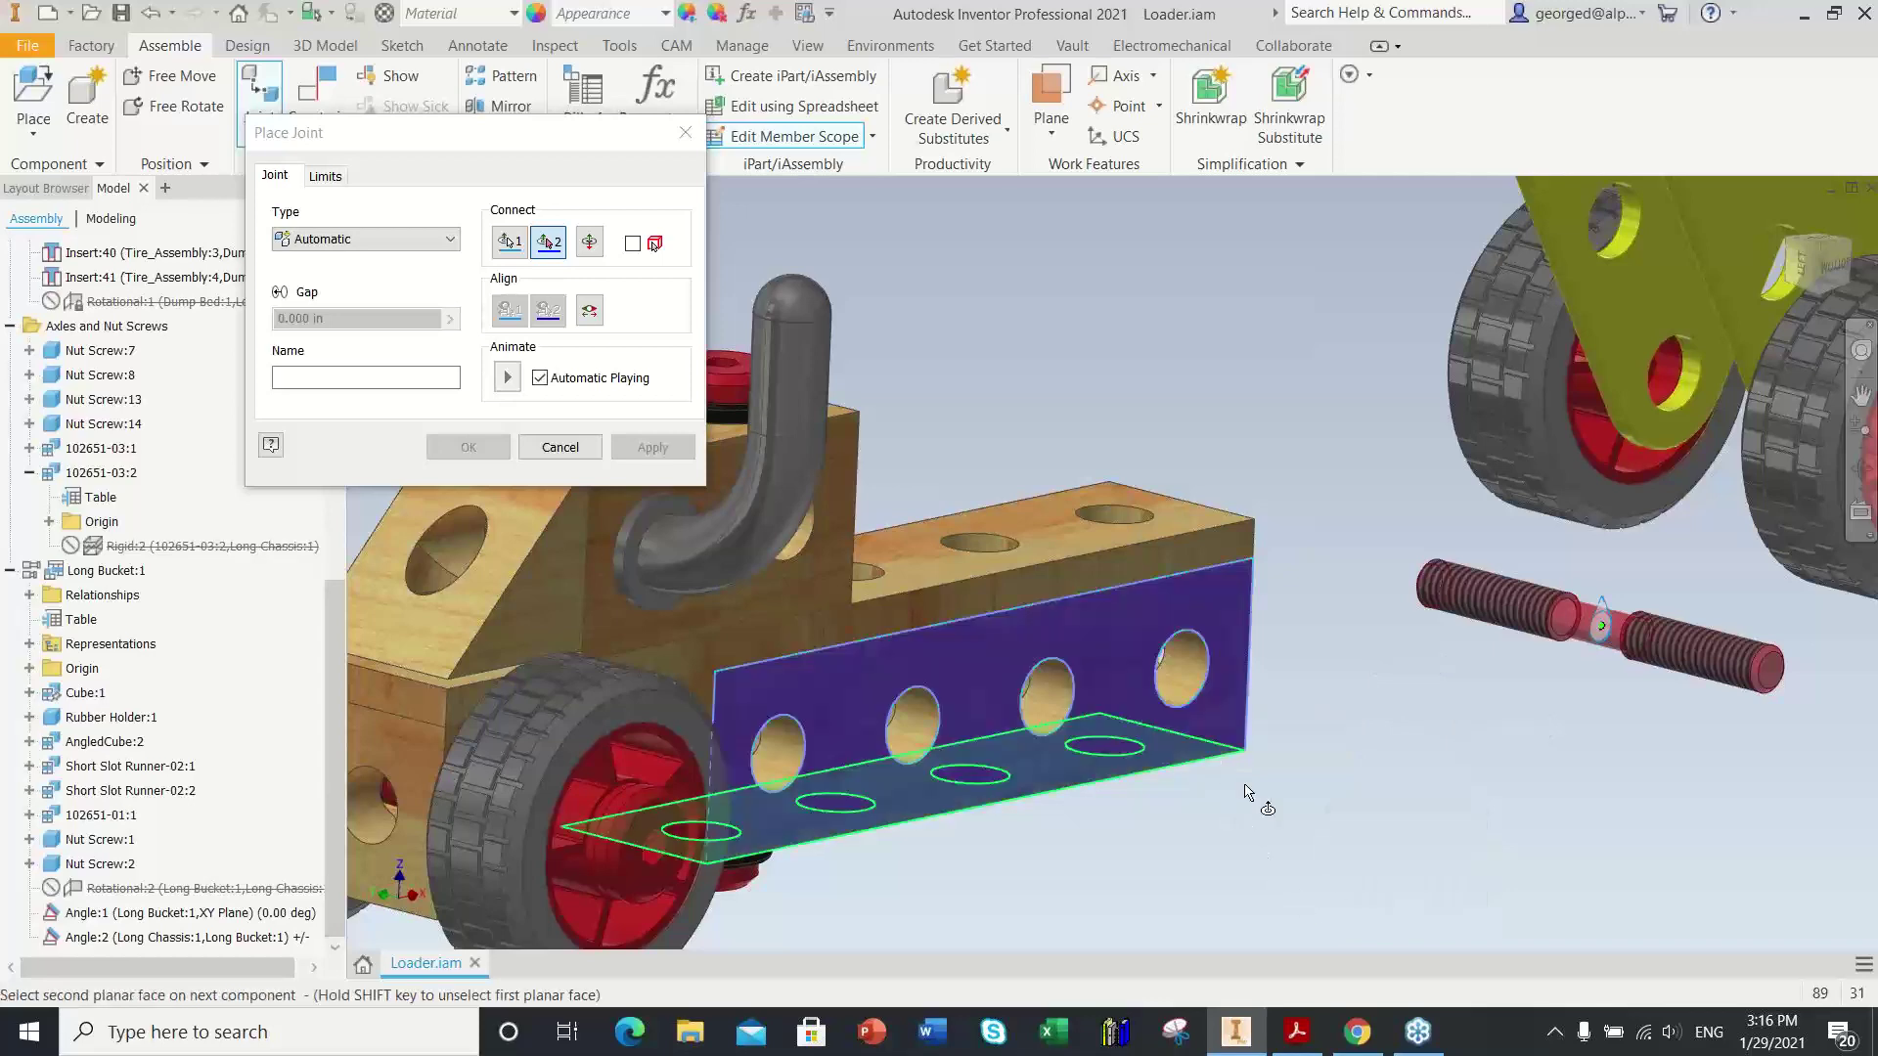
{"action": "middle_click_drag", "start_coordinate": [1444, 839], "coordinate": [1137, 760], "text": "shift"}
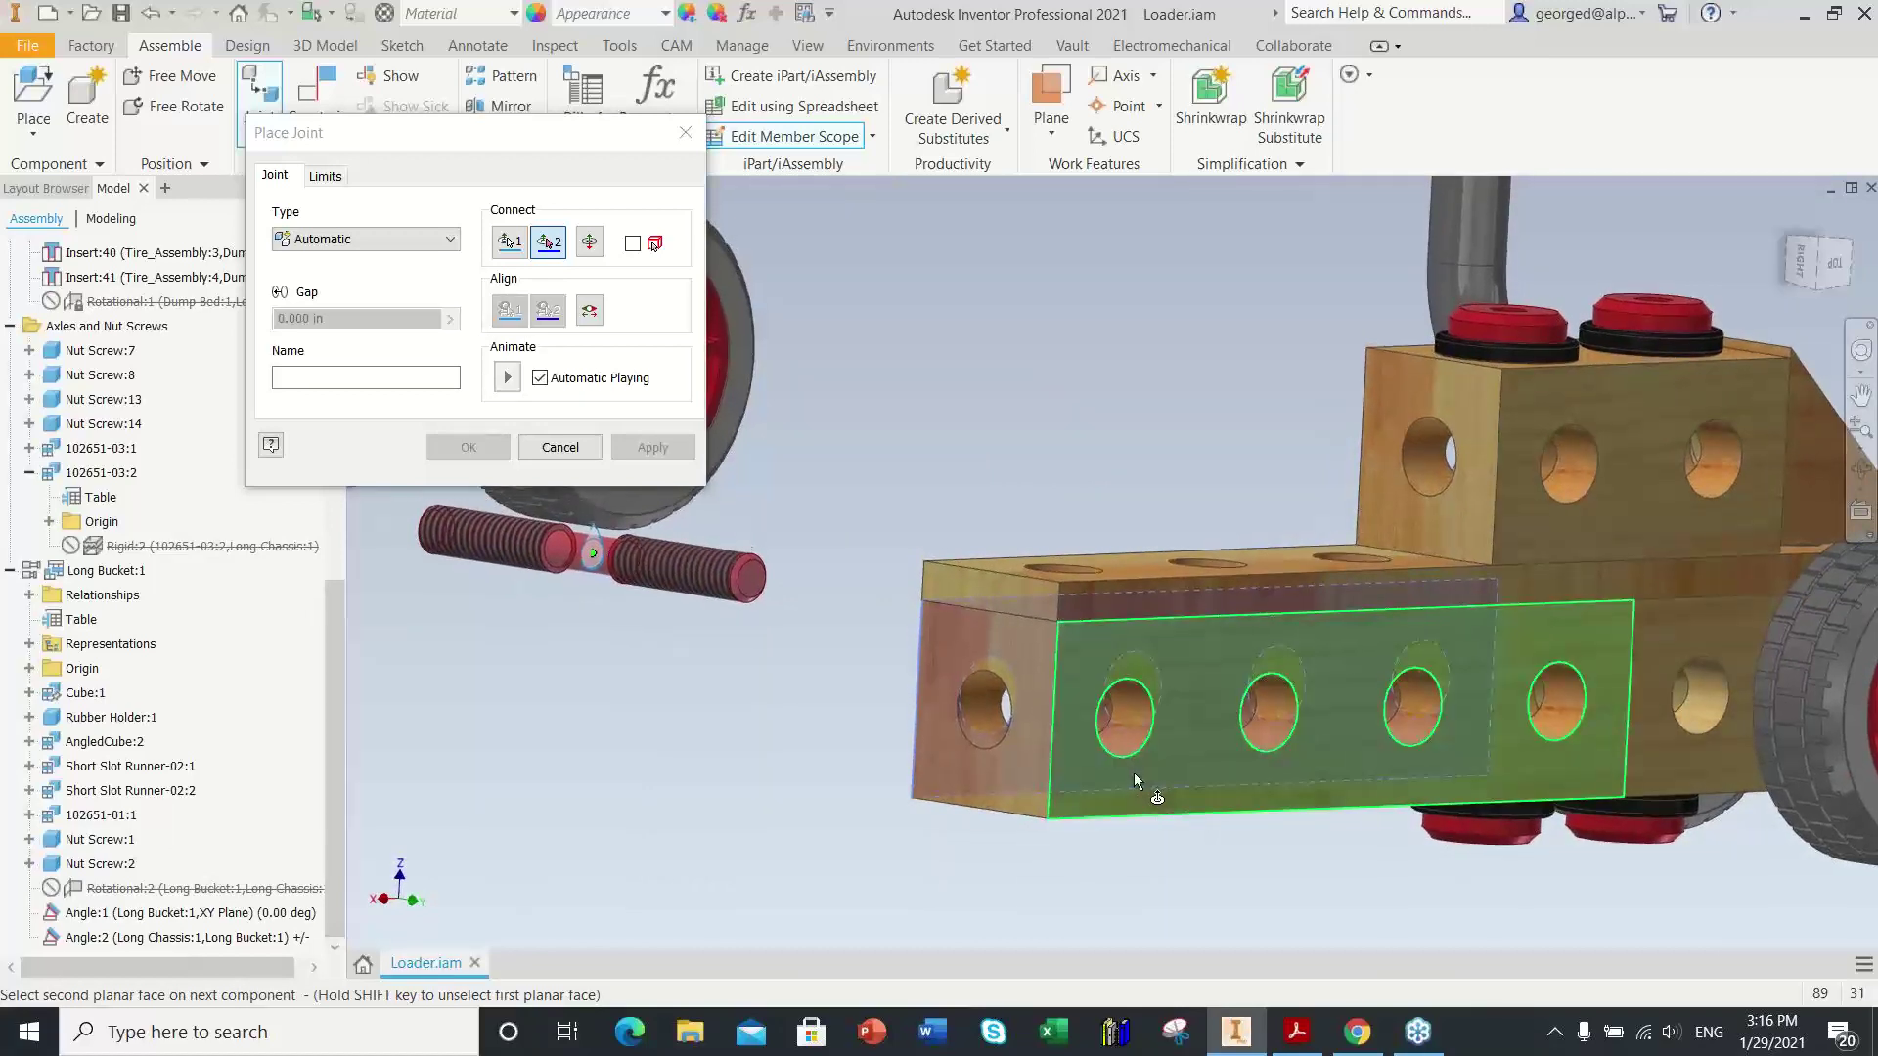
{"action": "left_click", "coordinate": [1134, 773]}
{"action": "left_click", "coordinate": [1129, 753]}
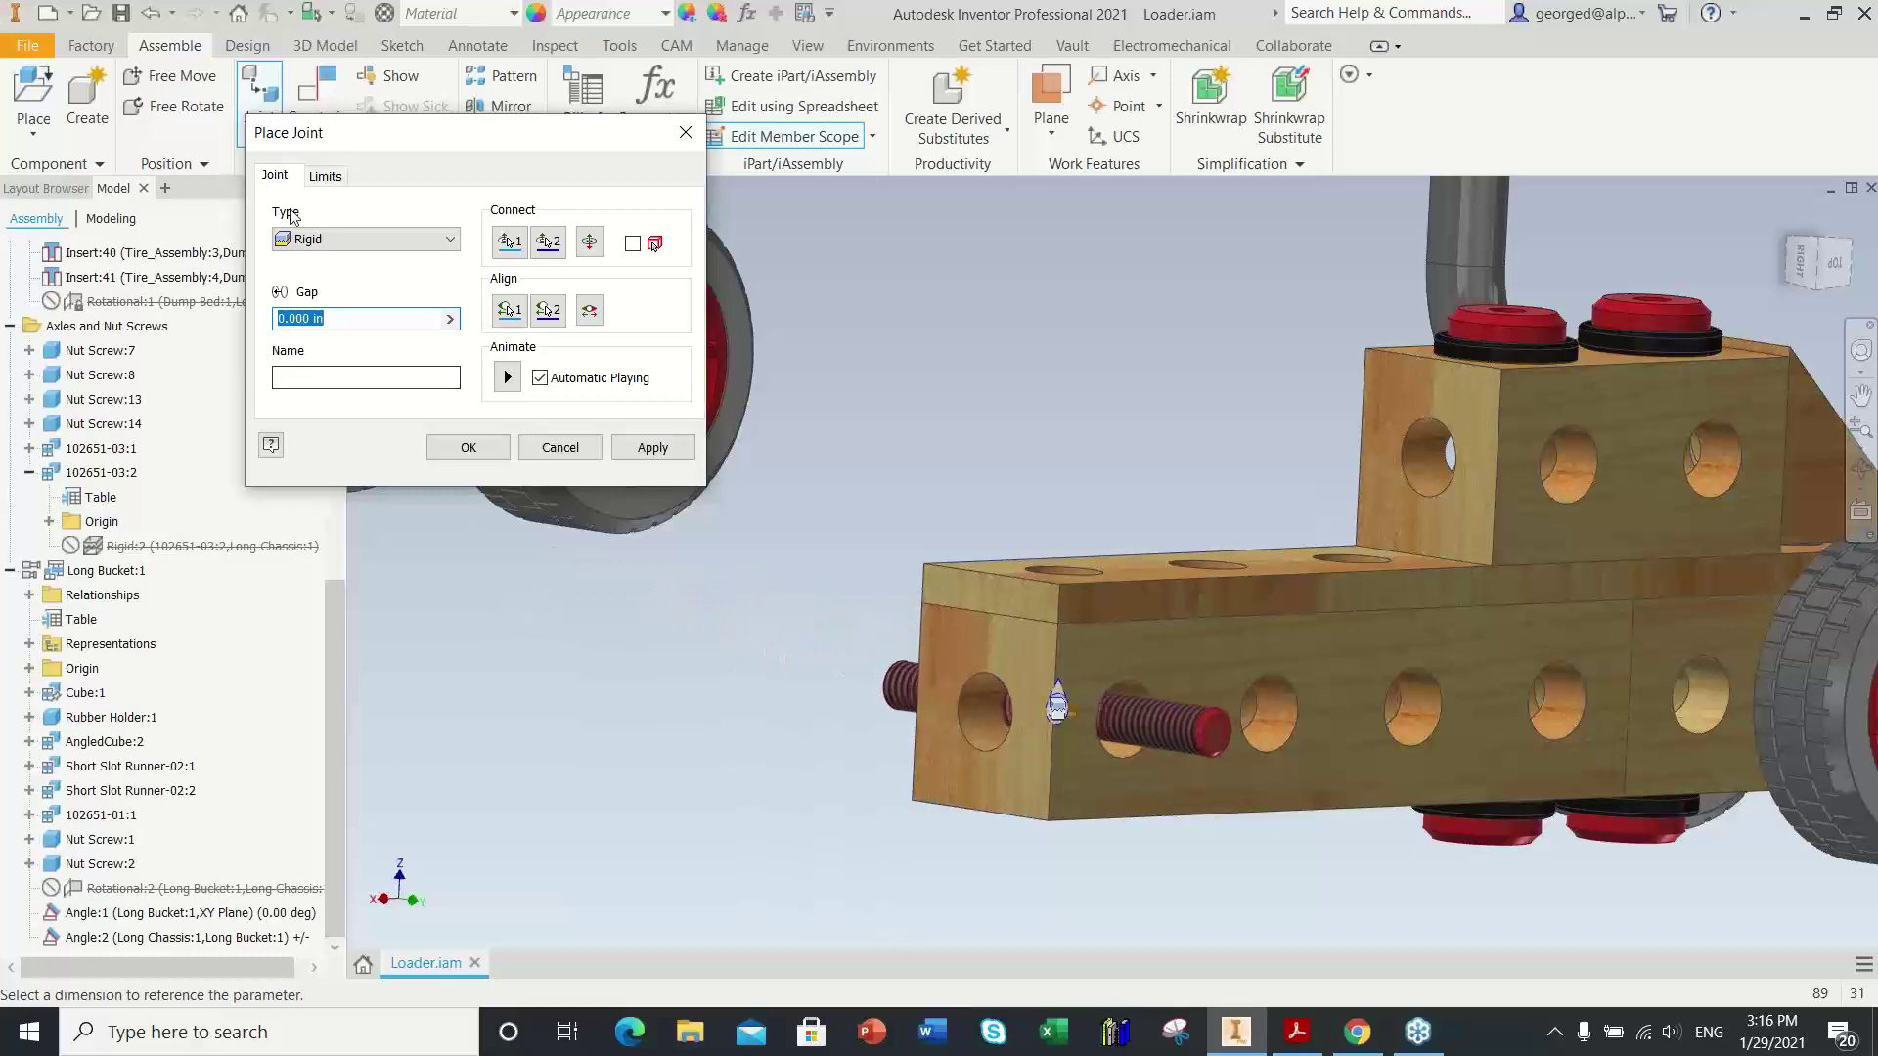
{"action": "left_click", "coordinate": [647, 448]}
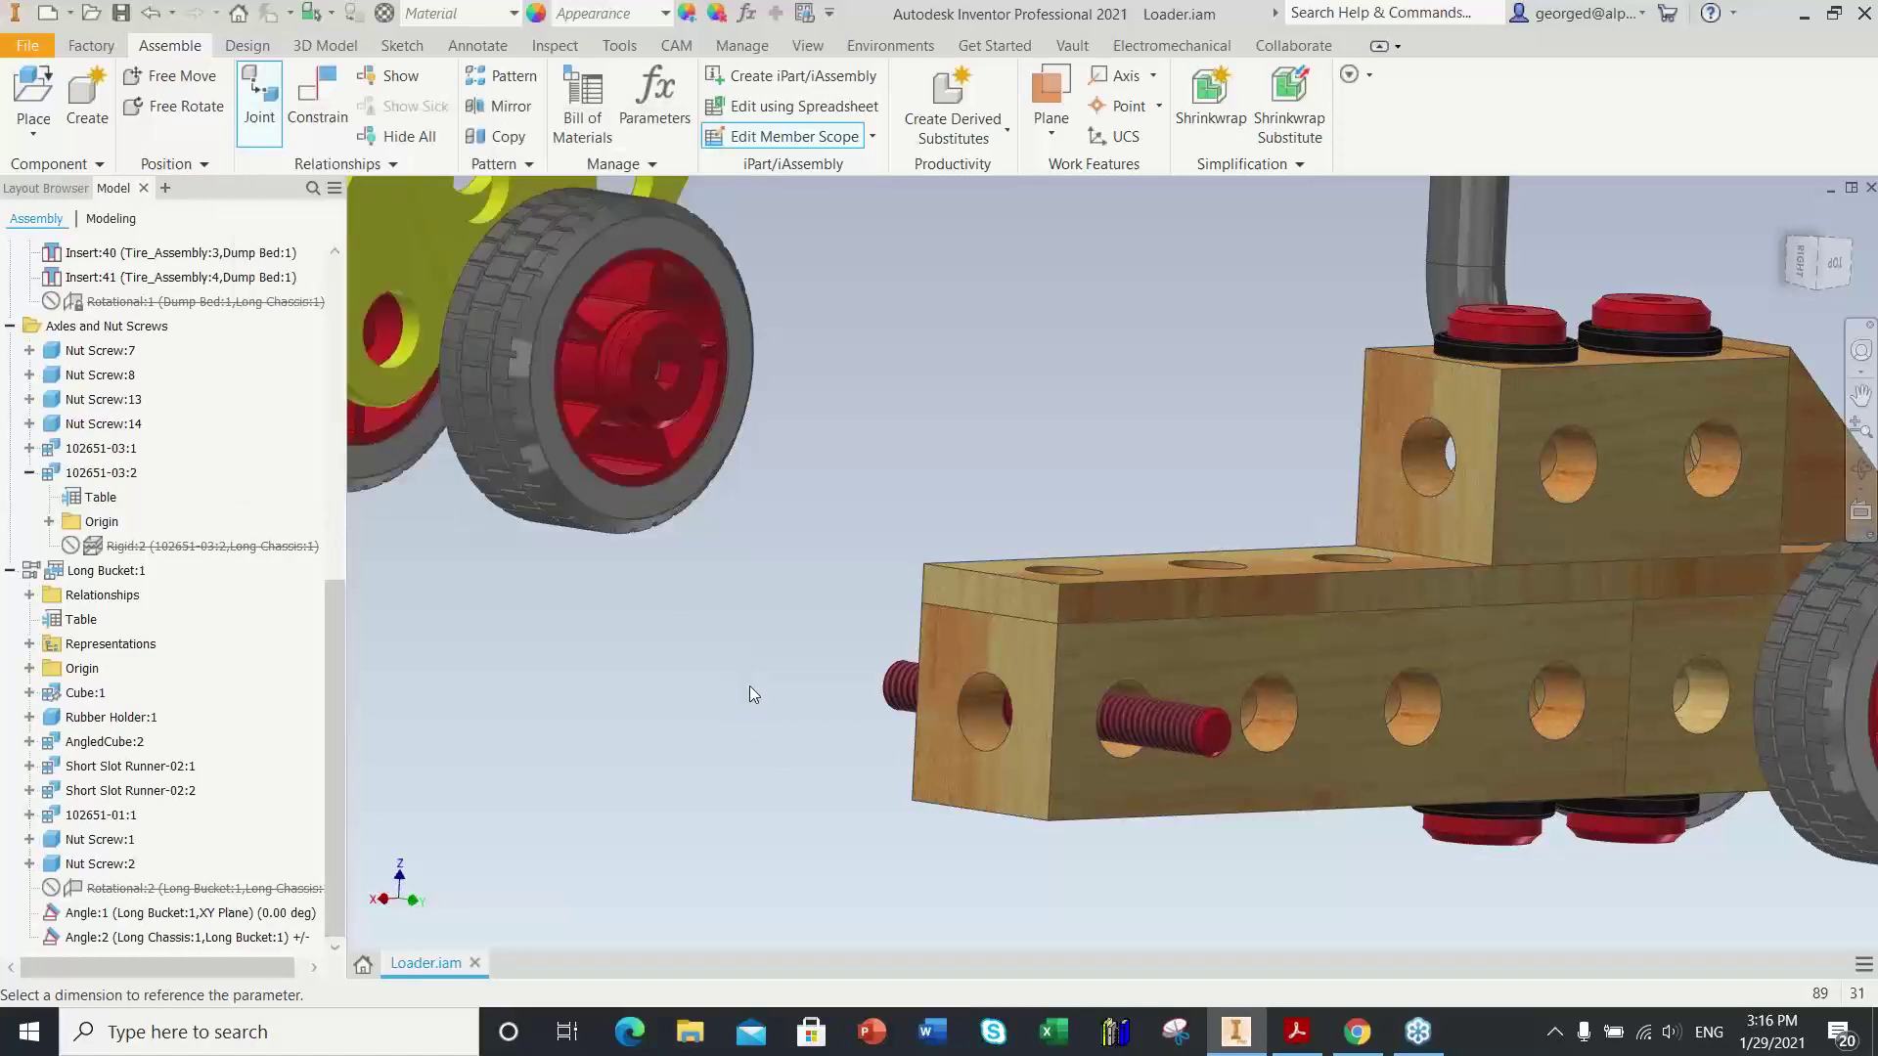
Step: Connect the inner rim of the Dump Bed plate's axle hole to the Long Chassis's rearmost side hole with a Rotational joint
{"action": "scroll", "coordinate": [958, 584], "scroll_direction": "down", "scroll_amount": 5}
{"action": "mouse_move", "coordinate": [963, 587]}
{"action": "middle_mouse_down", "text": "shift"}
{"action": "mouse_move", "coordinate": [1125, 758]}
{"action": "mouse_move", "coordinate": [1186, 746]}
{"action": "mouse_move", "coordinate": [1323, 541]}
{"action": "mouse_move", "coordinate": [1271, 317]}
{"action": "middle_mouse_up", "text": "shift"}
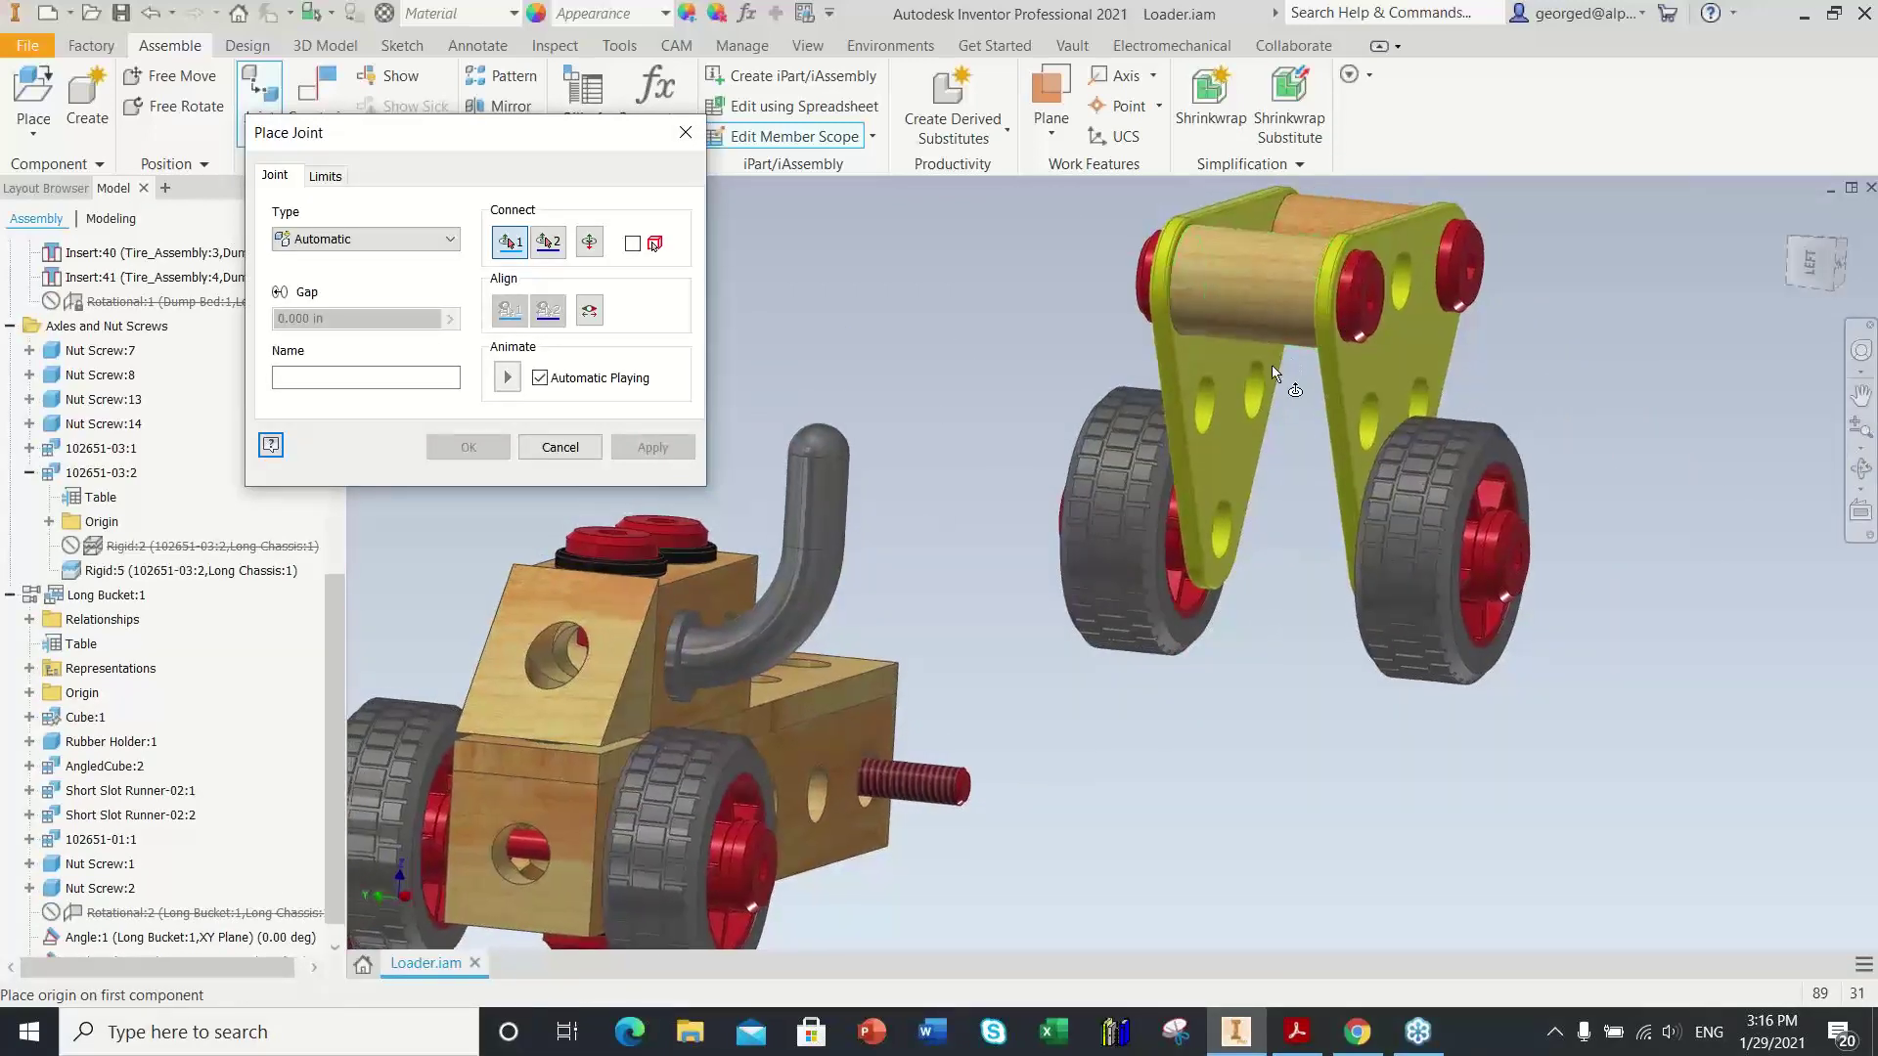
{"action": "middle_click_drag", "start_coordinate": [1207, 390], "coordinate": [1317, 737], "text": "shift"}
{"action": "left_click", "coordinate": [1323, 561]}
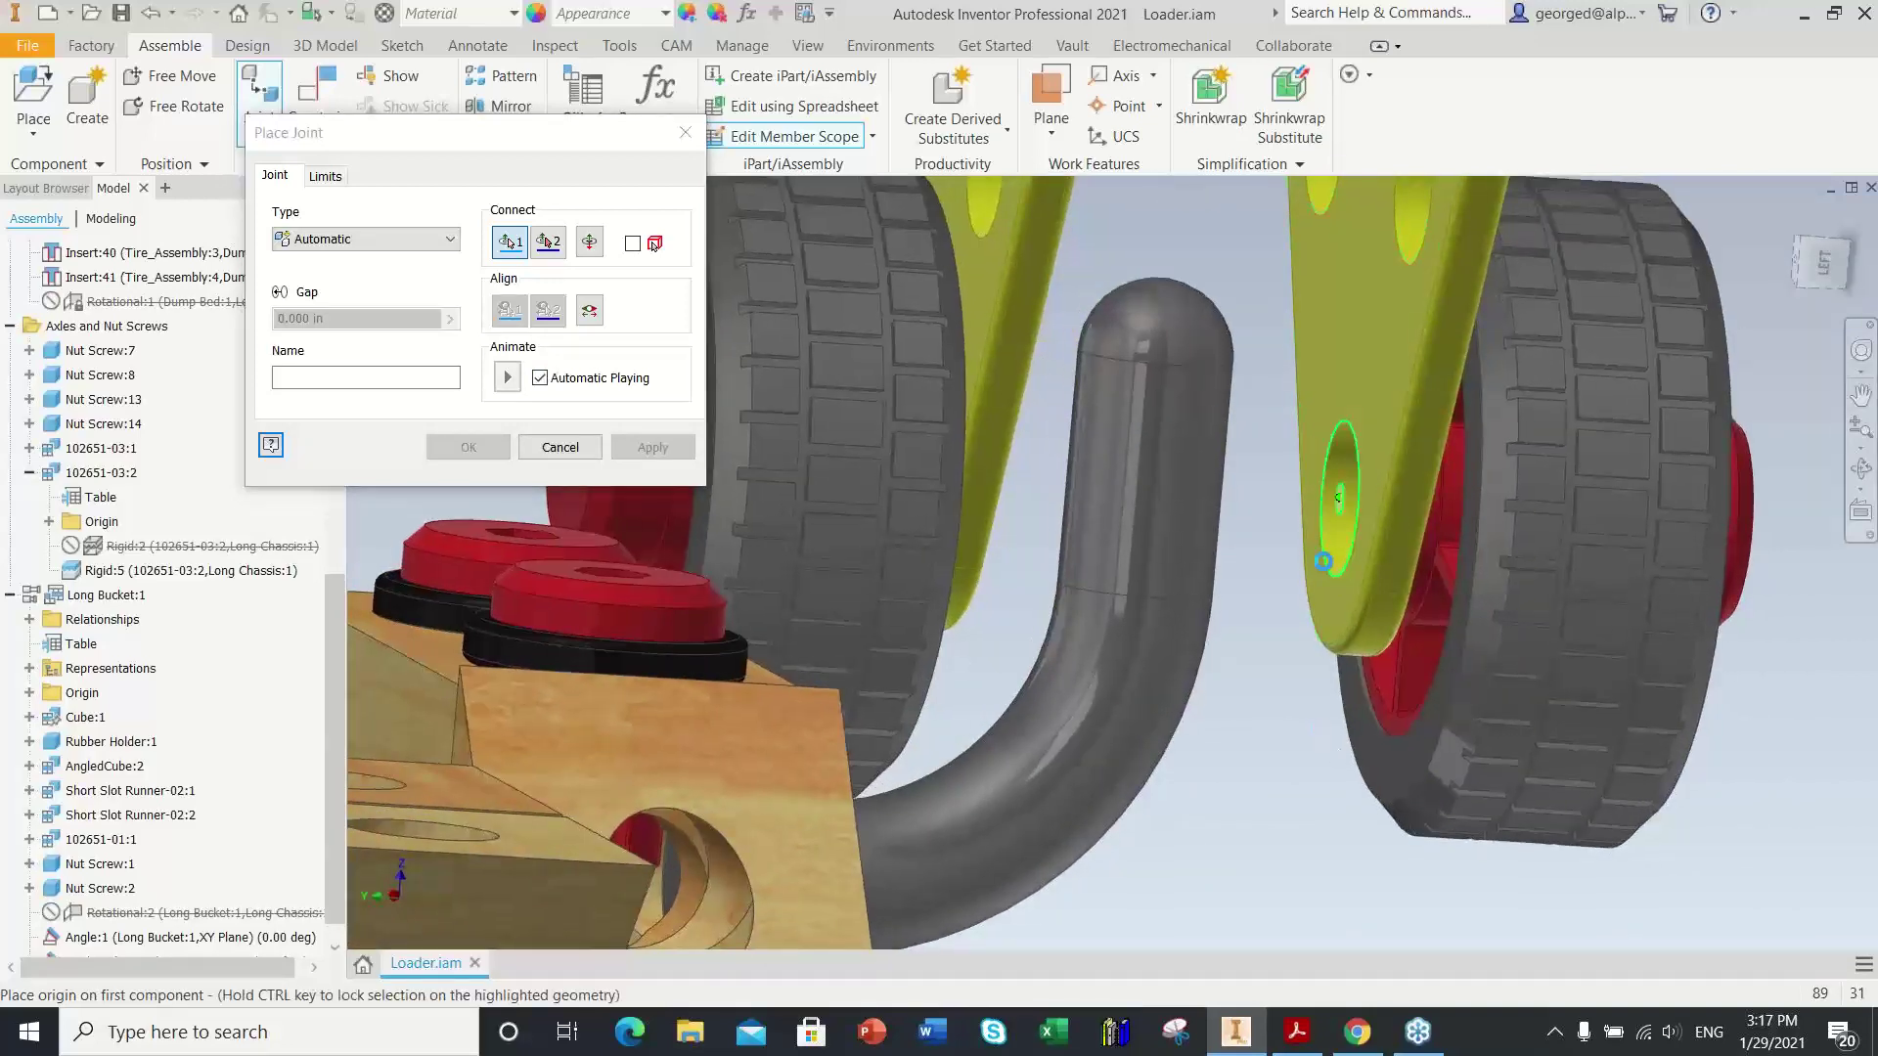
{"action": "middle_click_drag", "start_coordinate": [1295, 874], "coordinate": [1208, 776], "text": "shift"}
{"action": "left_click", "coordinate": [1177, 659]}
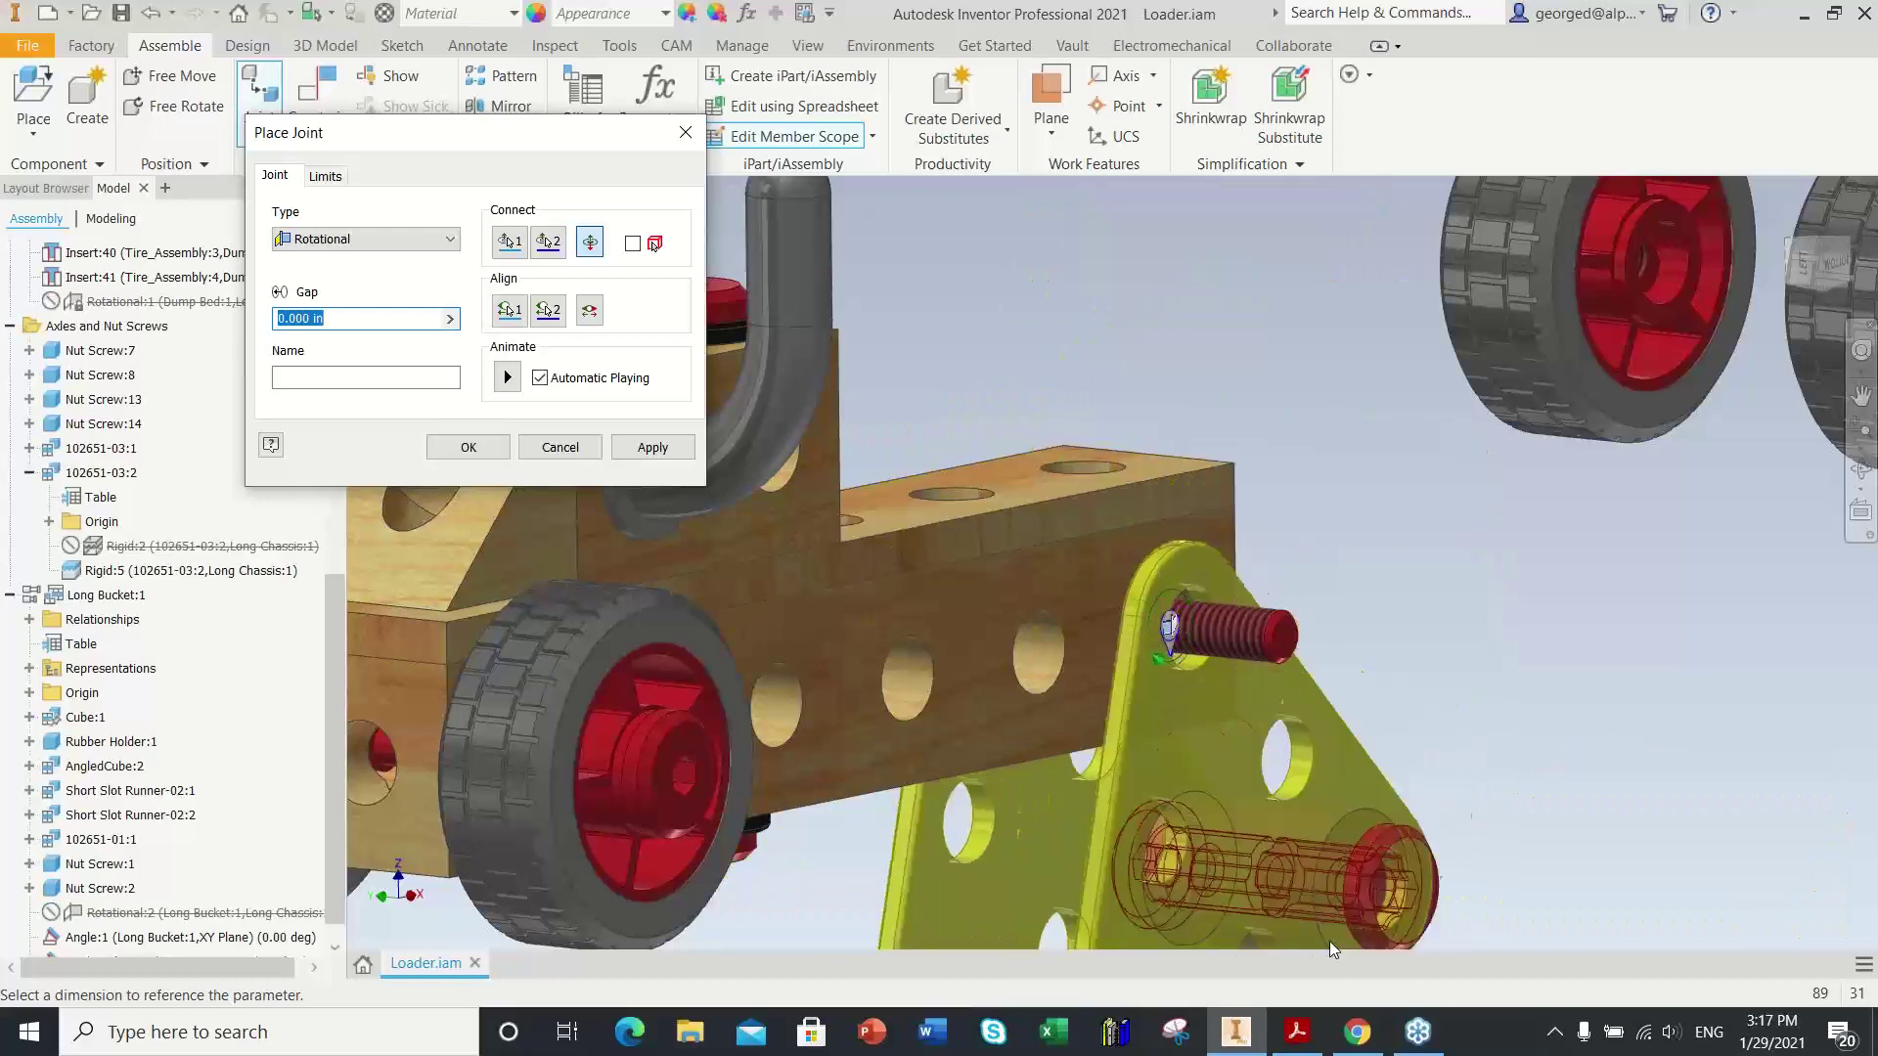
Step: Set the Dump Bed joint's current angle to 180 deg, apply the joint and leave the Joint command
{"action": "scroll", "coordinate": [1329, 941], "scroll_direction": "up", "scroll_amount": 3}
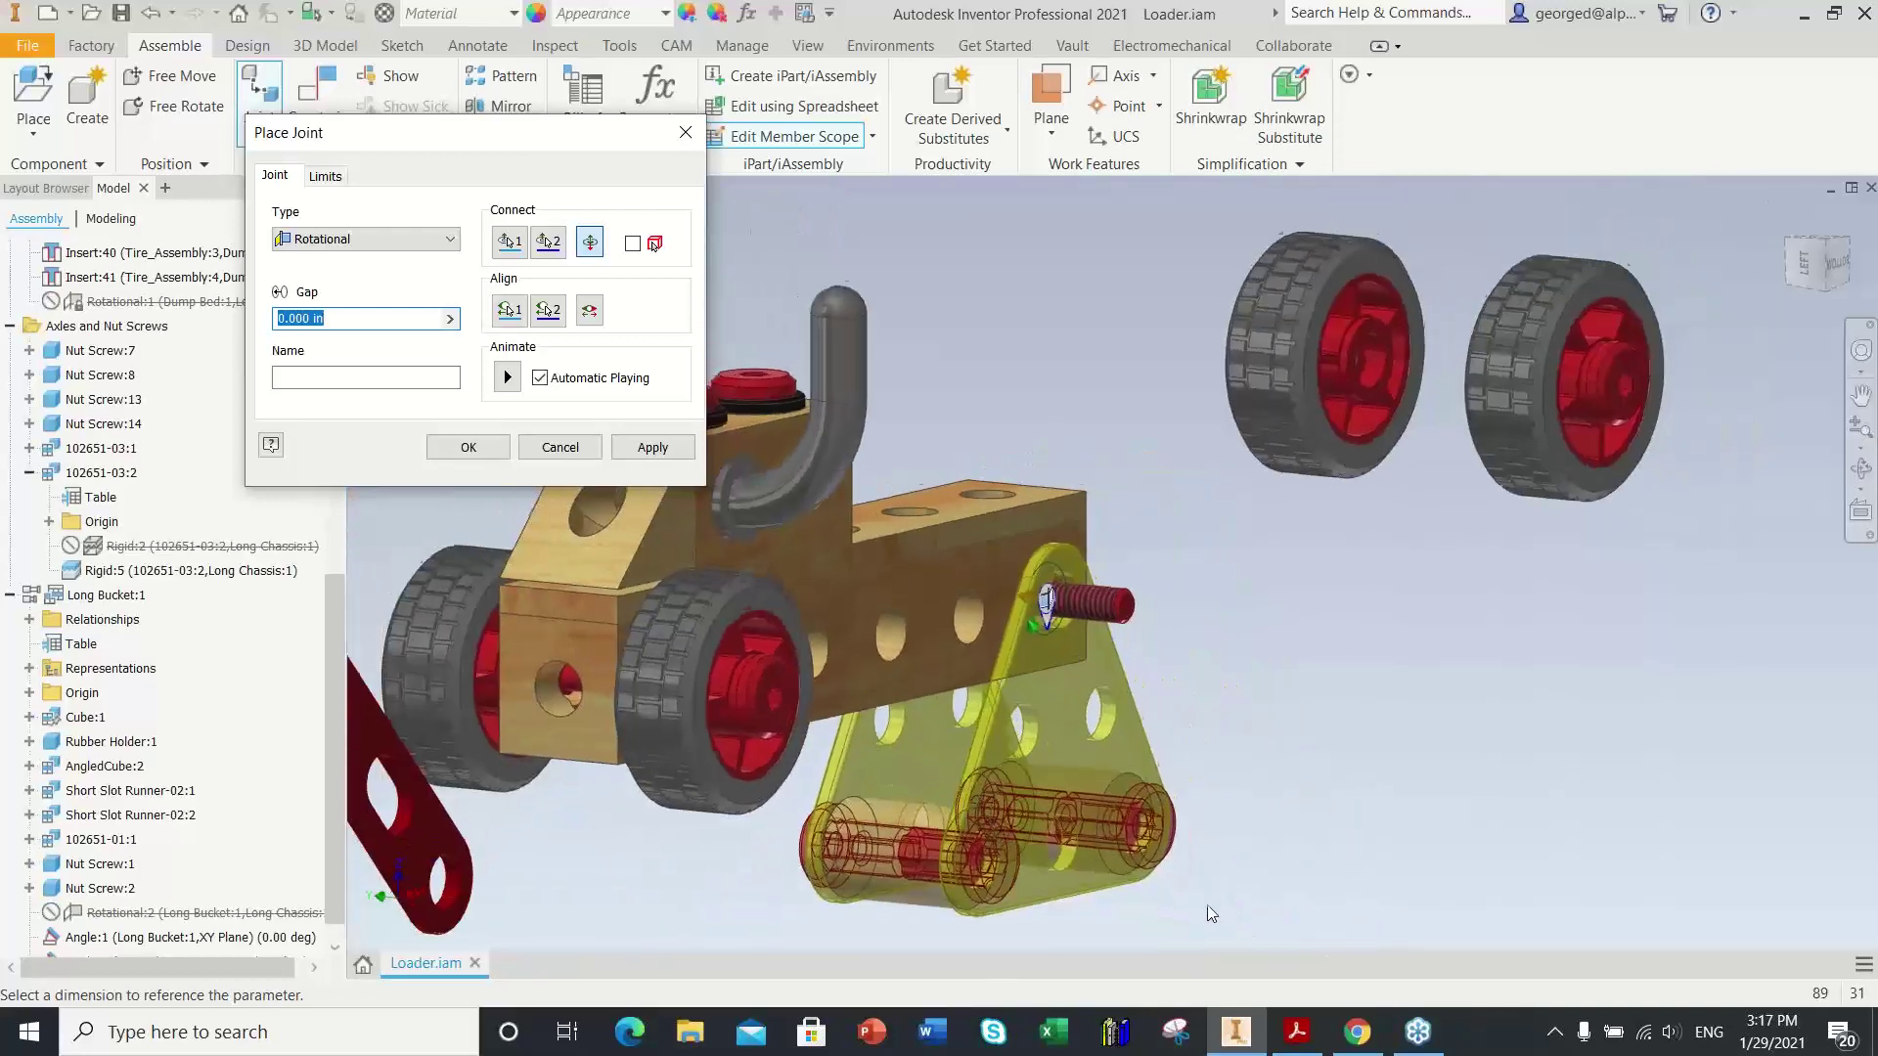
{"action": "left_click_drag", "start_coordinate": [329, 153], "coordinate": [446, 166]}
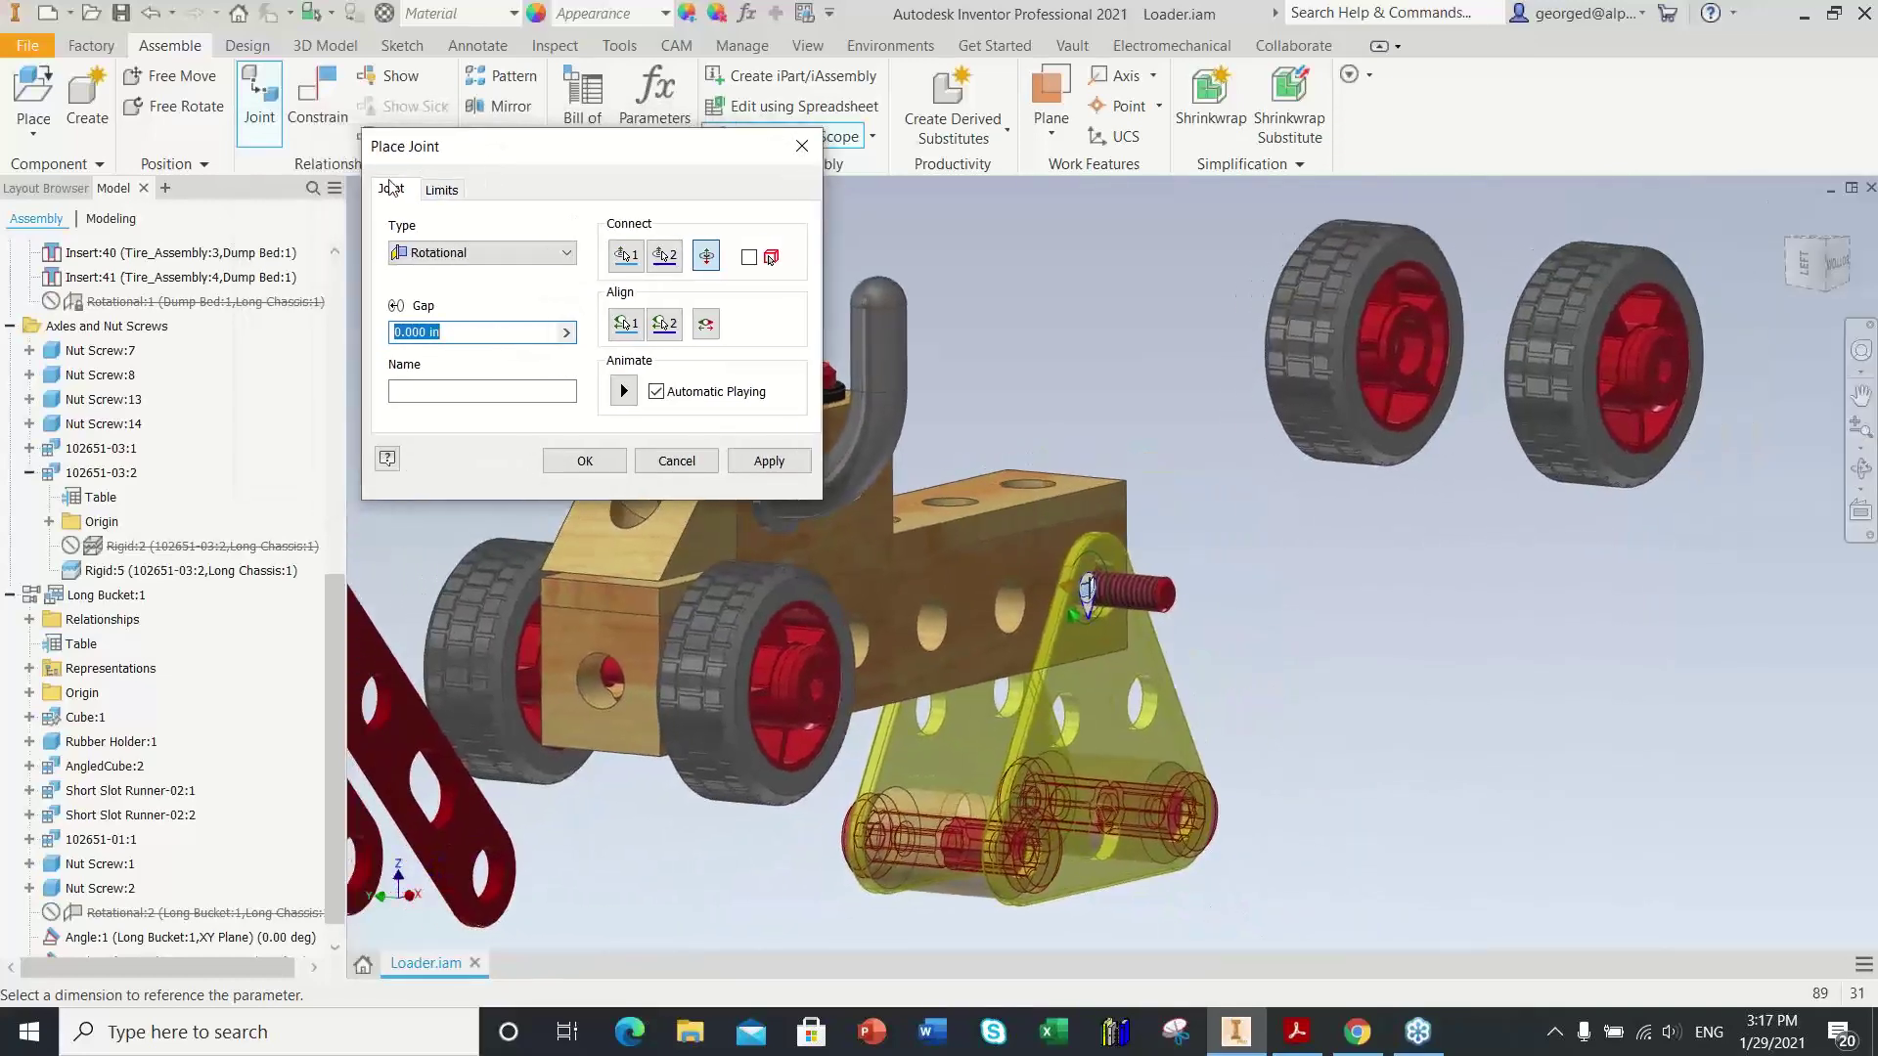
{"action": "left_click", "coordinate": [441, 190]}
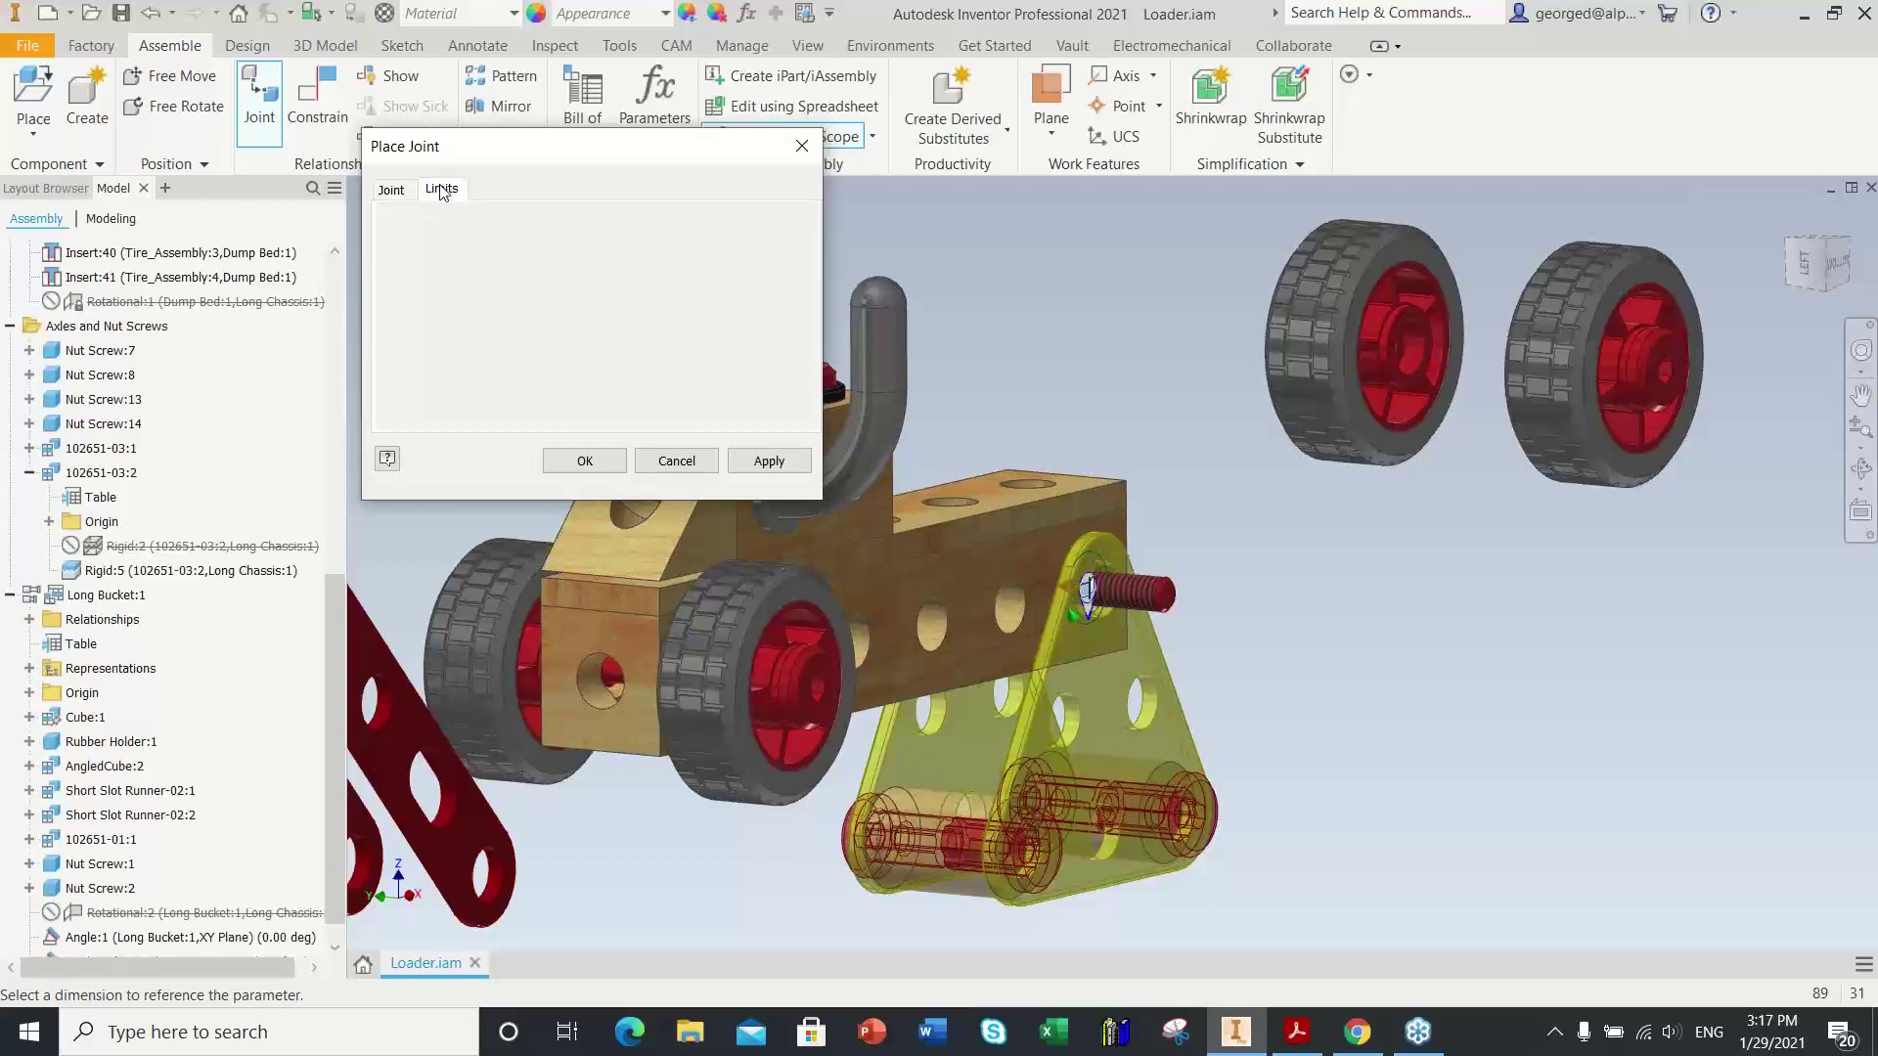
{"action": "double_click", "coordinate": [556, 278]}
{"action": "type", "text": "180"}
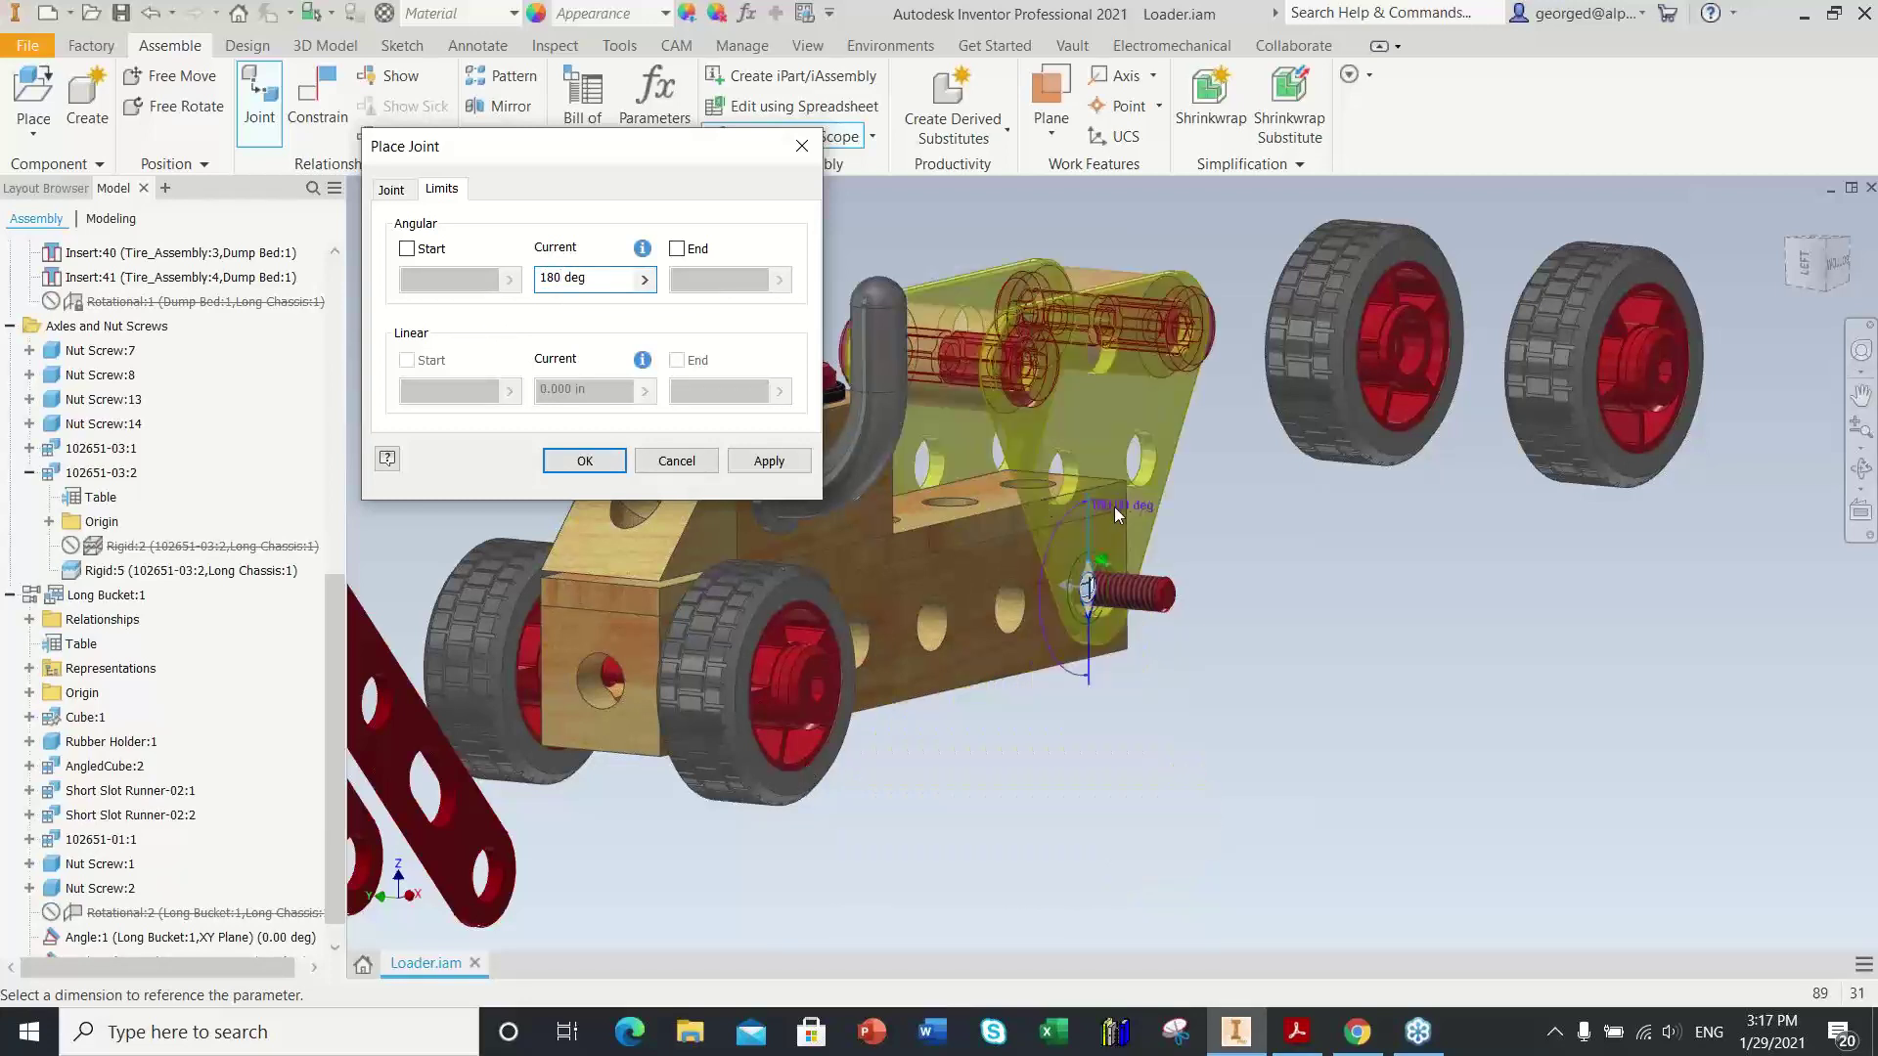
{"action": "left_click", "coordinate": [769, 461]}
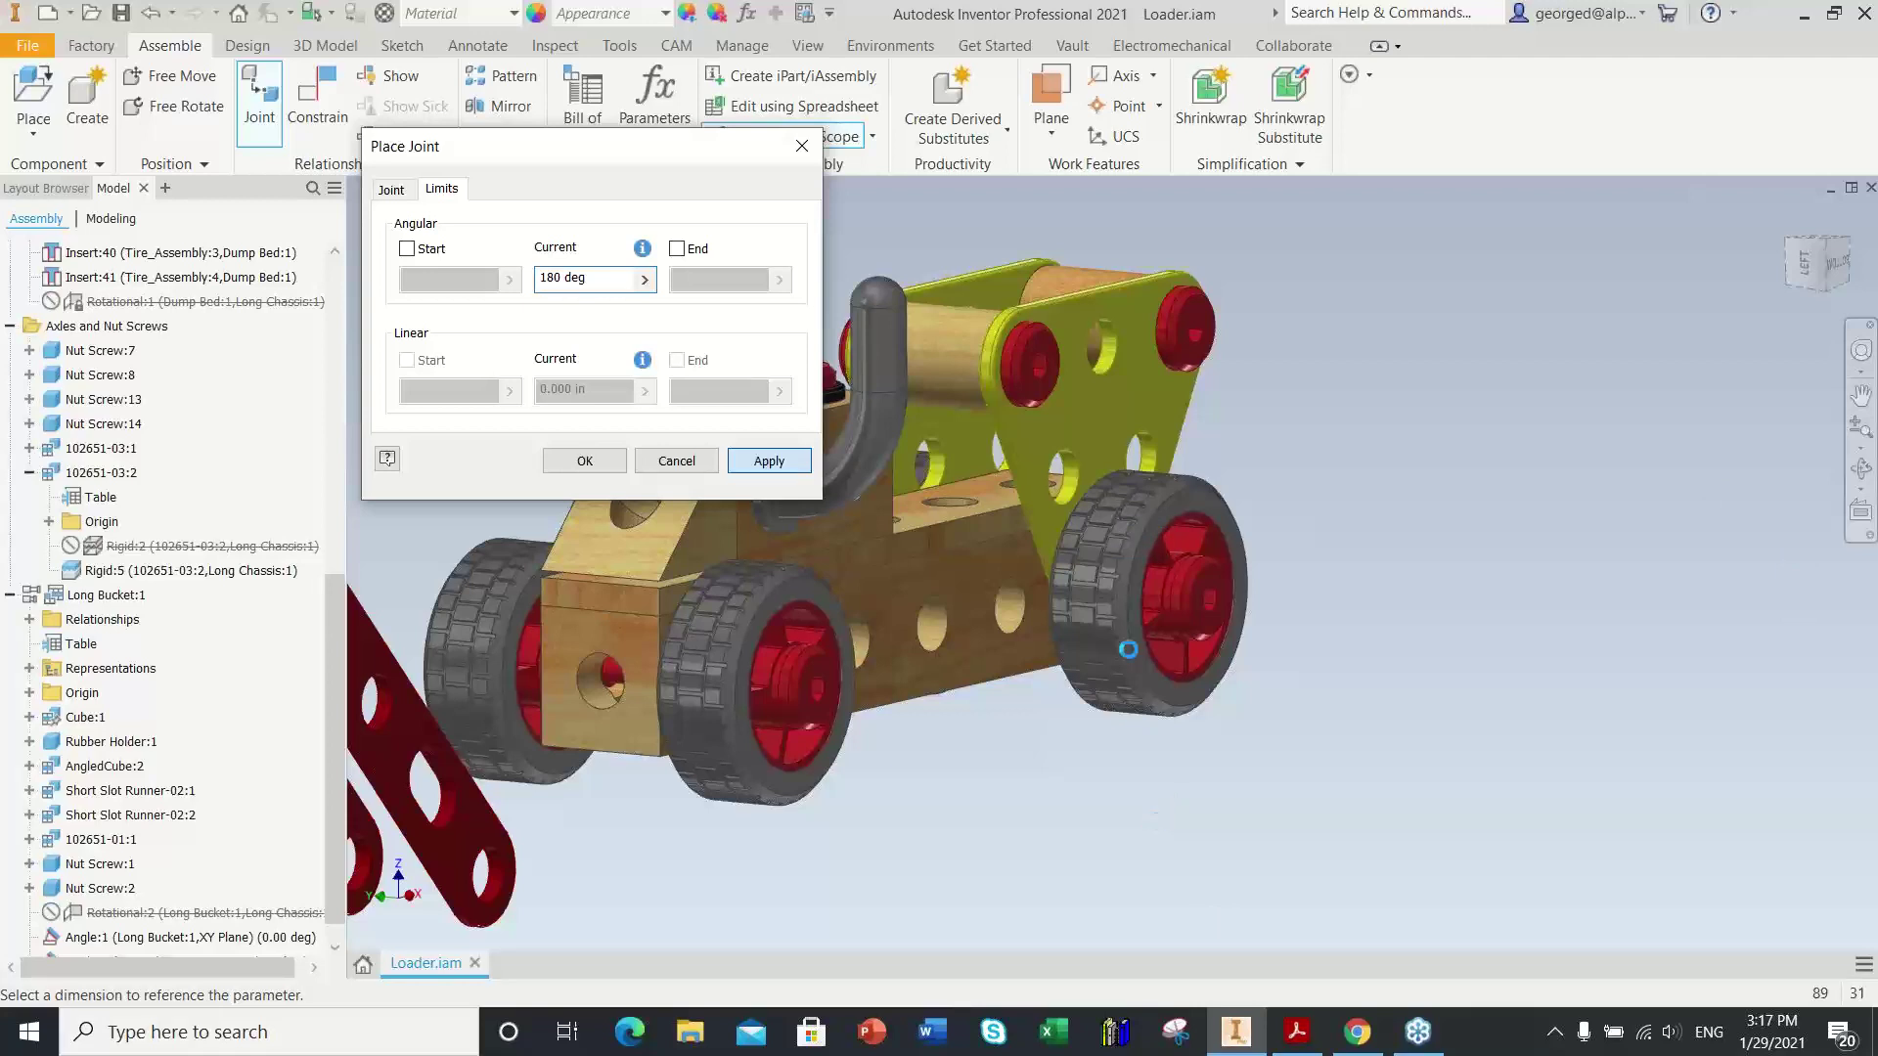
{"action": "key", "text": "Escape"}
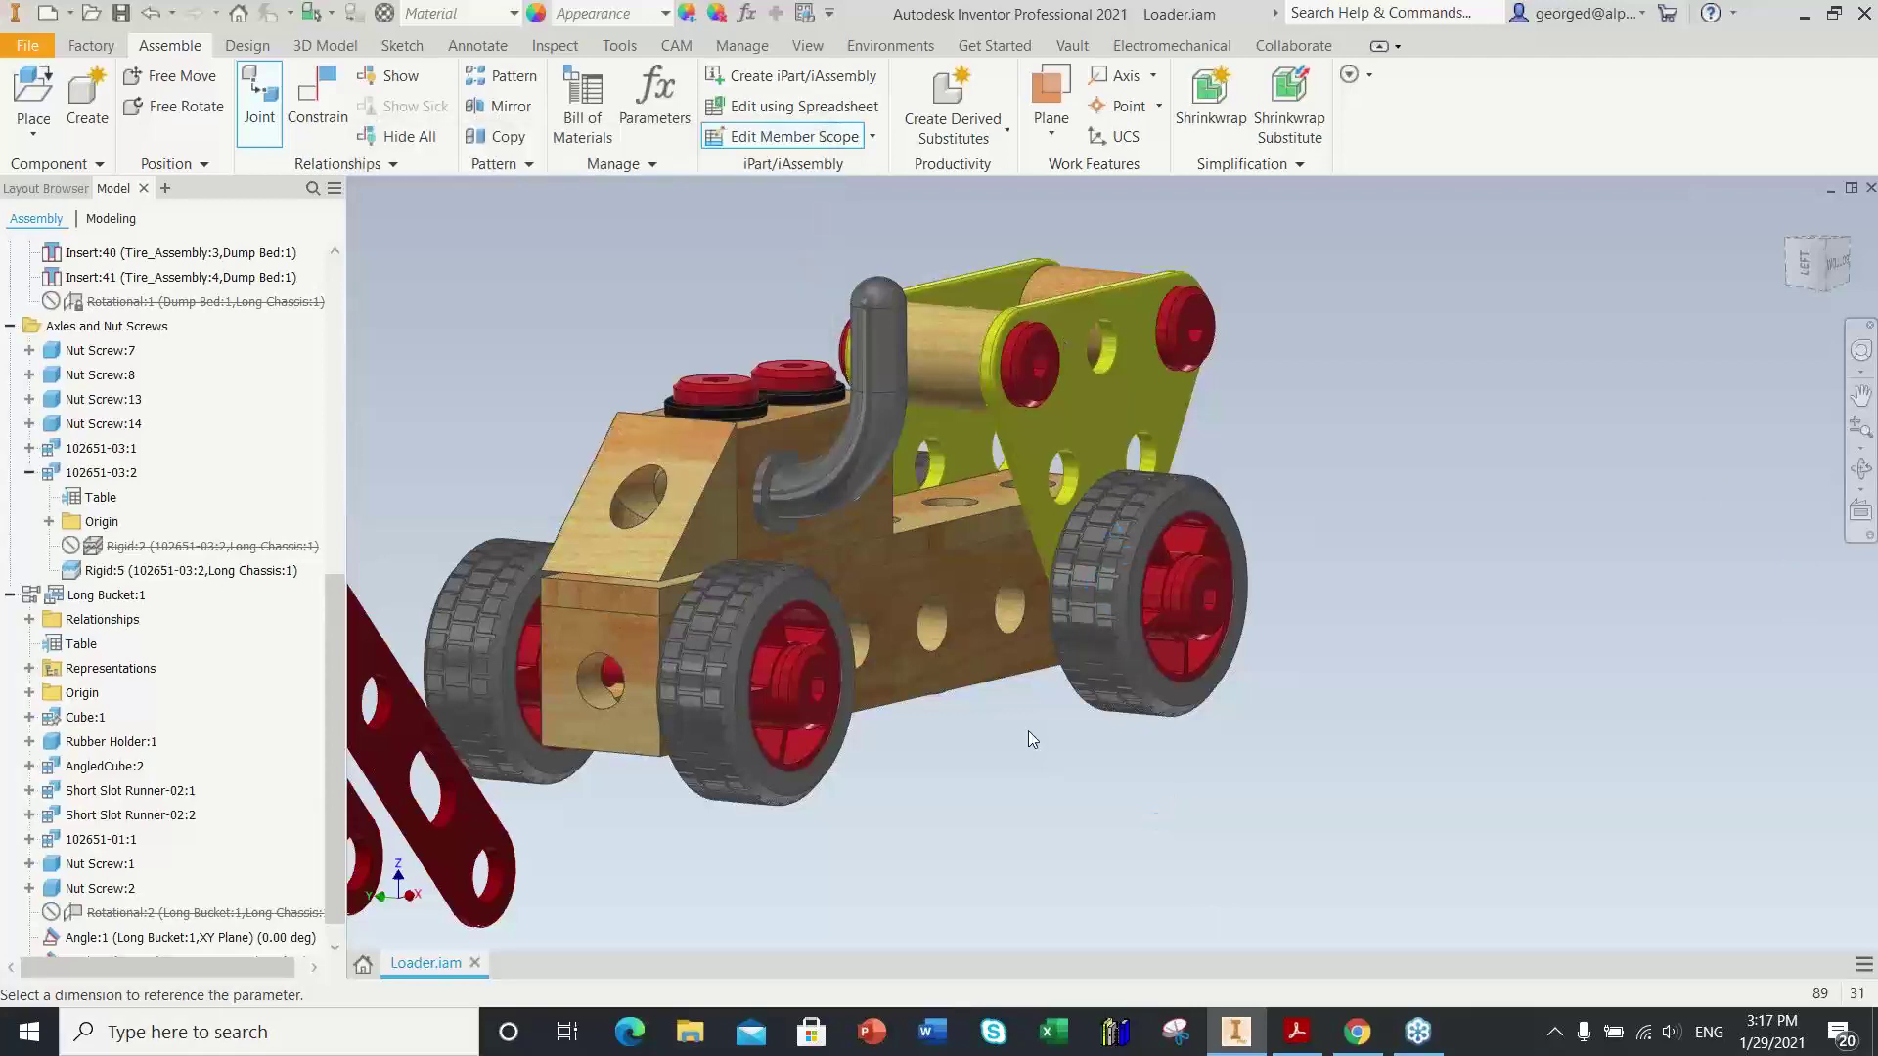
Step: Connect the end hole of a Long Bucket arm to the Long Chassis's front axle hole with a Rotational joint
{"action": "key", "text": "j"}
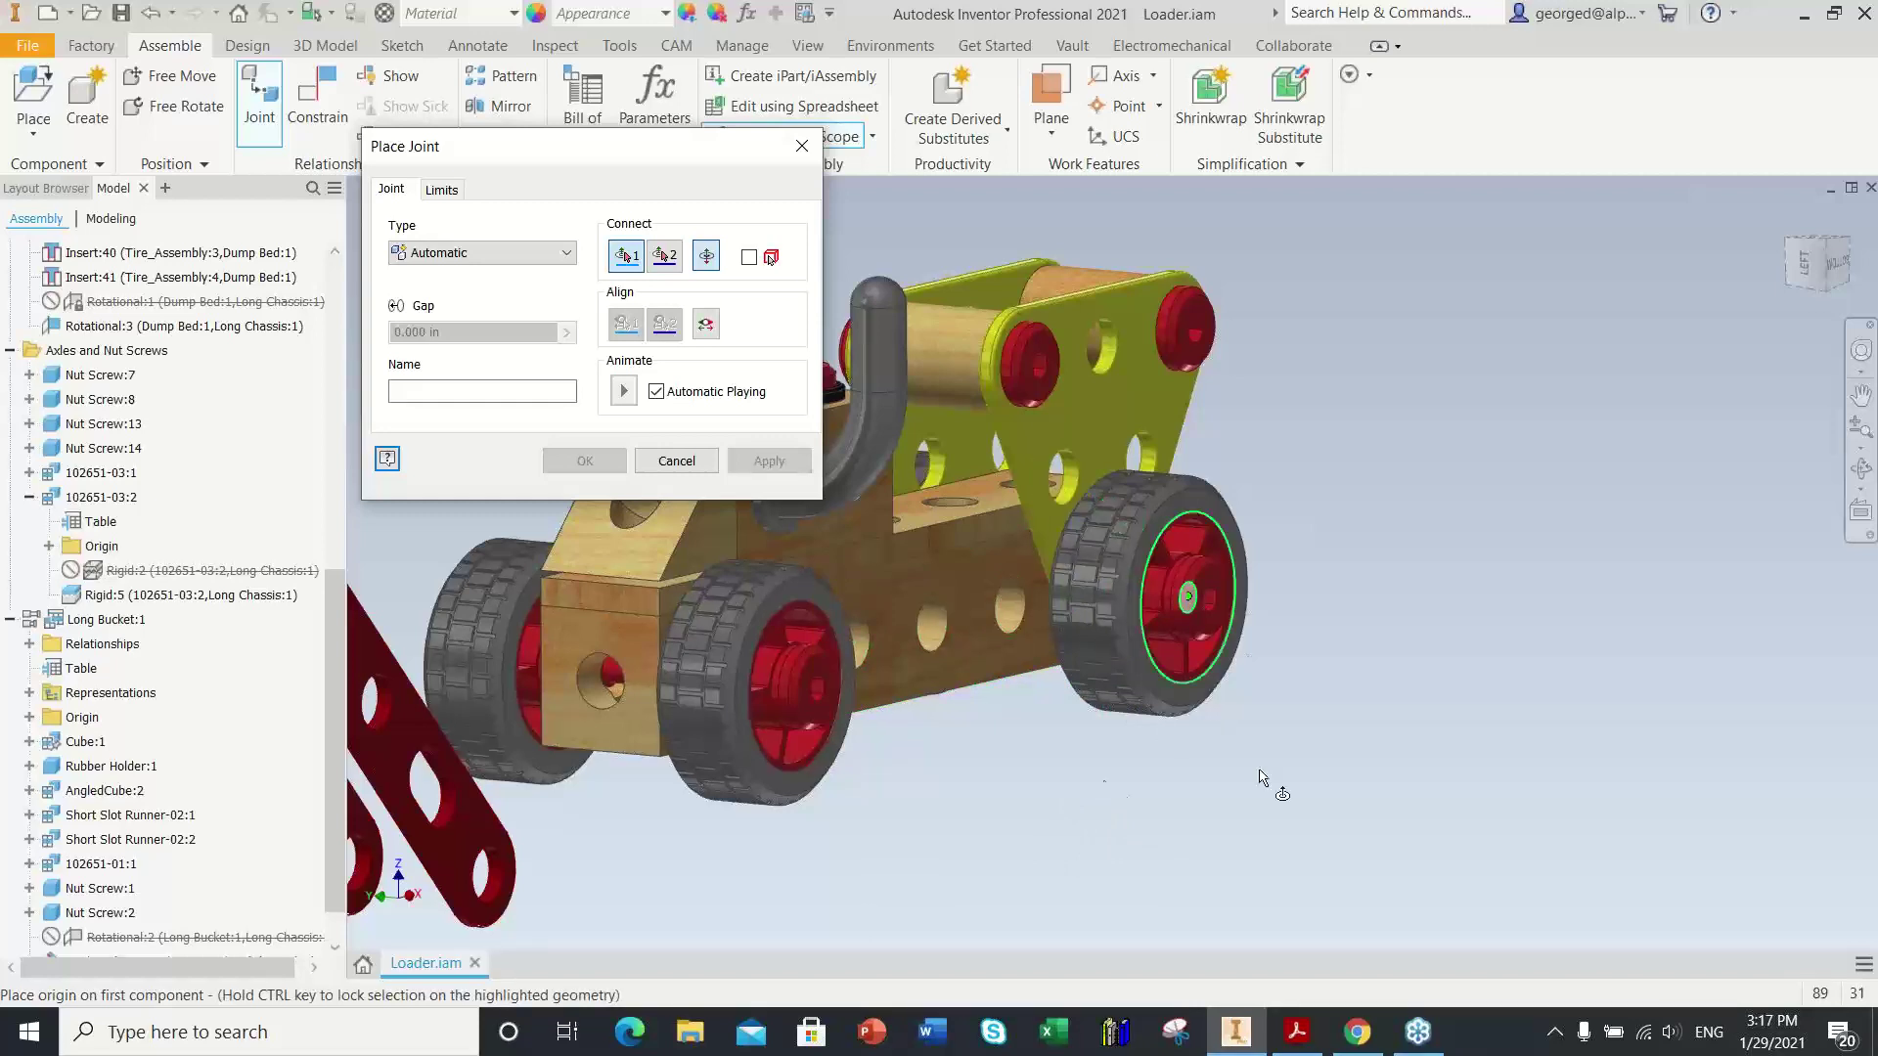
{"action": "middle_click_drag", "start_coordinate": [1015, 891], "coordinate": [1144, 951], "text": "shift"}
{"action": "scroll", "coordinate": [1145, 951], "scroll_direction": "up", "scroll_amount": 10}
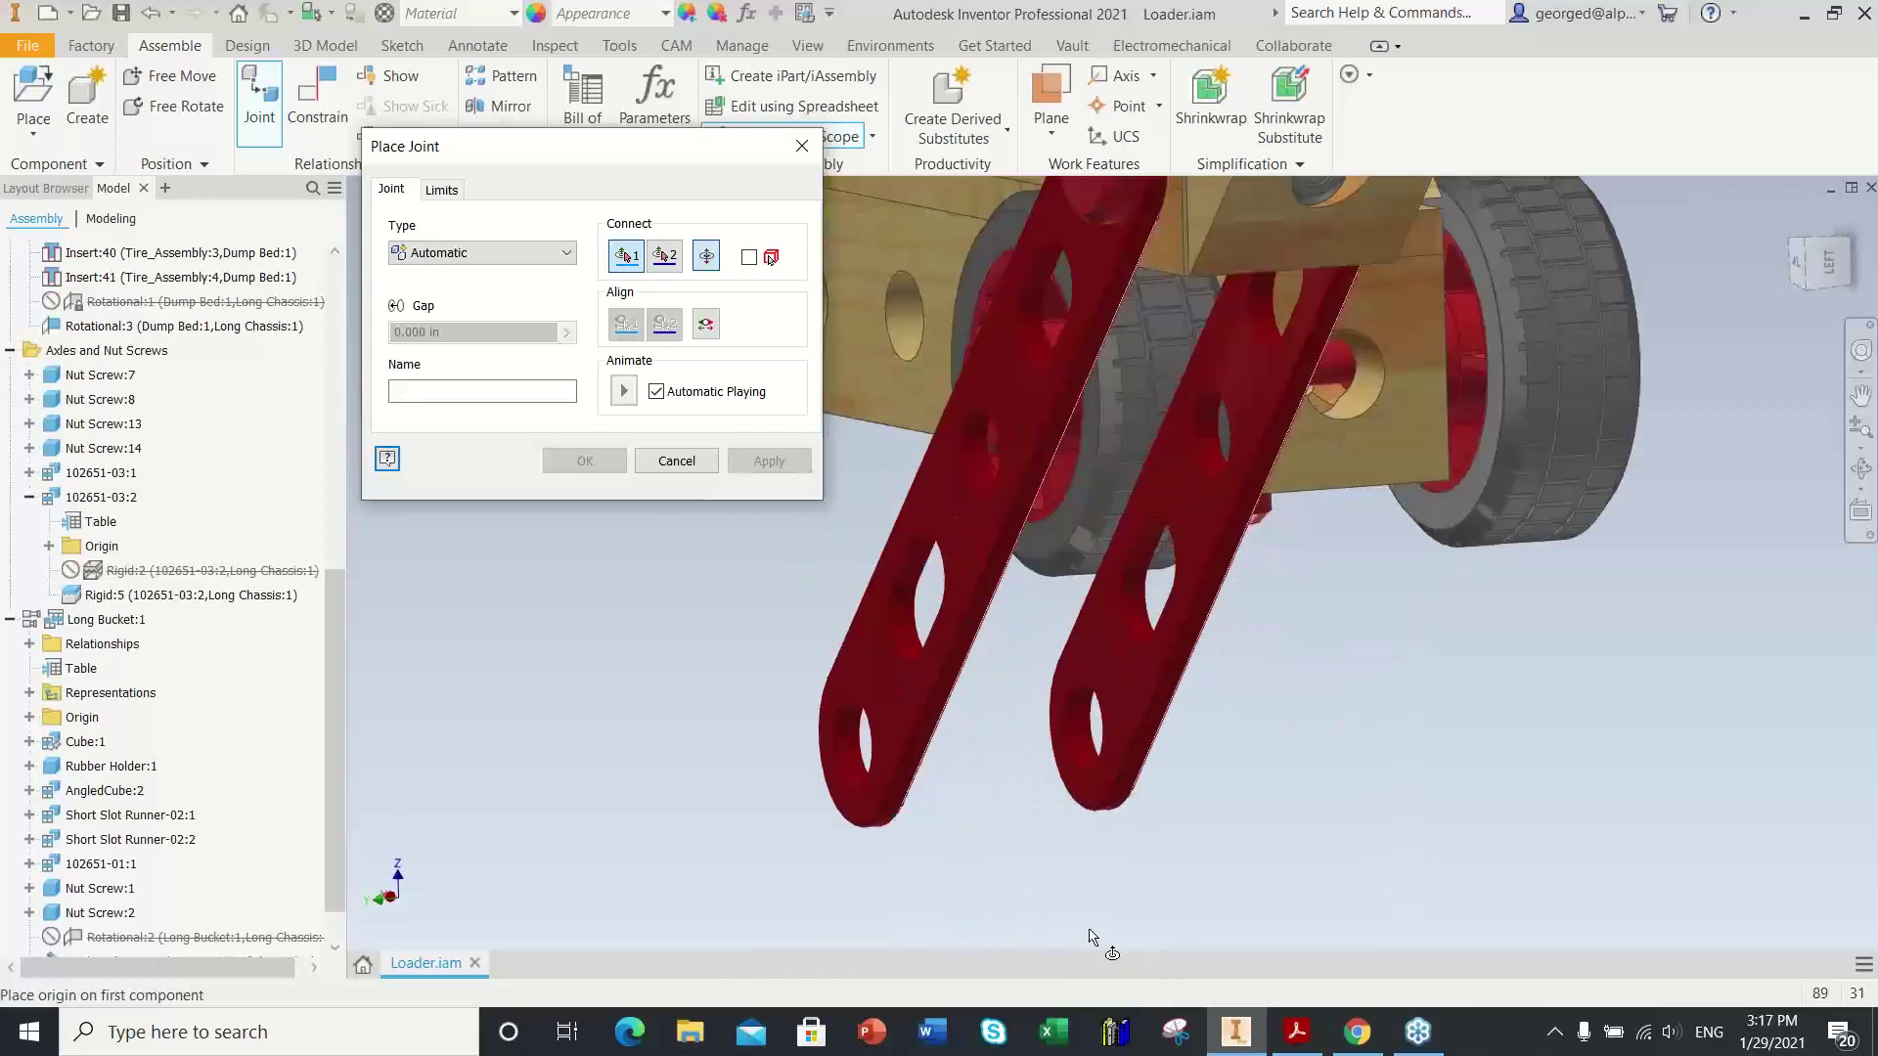
{"action": "left_click", "coordinate": [1043, 825]}
{"action": "middle_click_drag", "start_coordinate": [1379, 844], "coordinate": [1432, 871], "text": "shift"}
{"action": "scroll", "coordinate": [1301, 889], "scroll_direction": "up", "scroll_amount": 8}
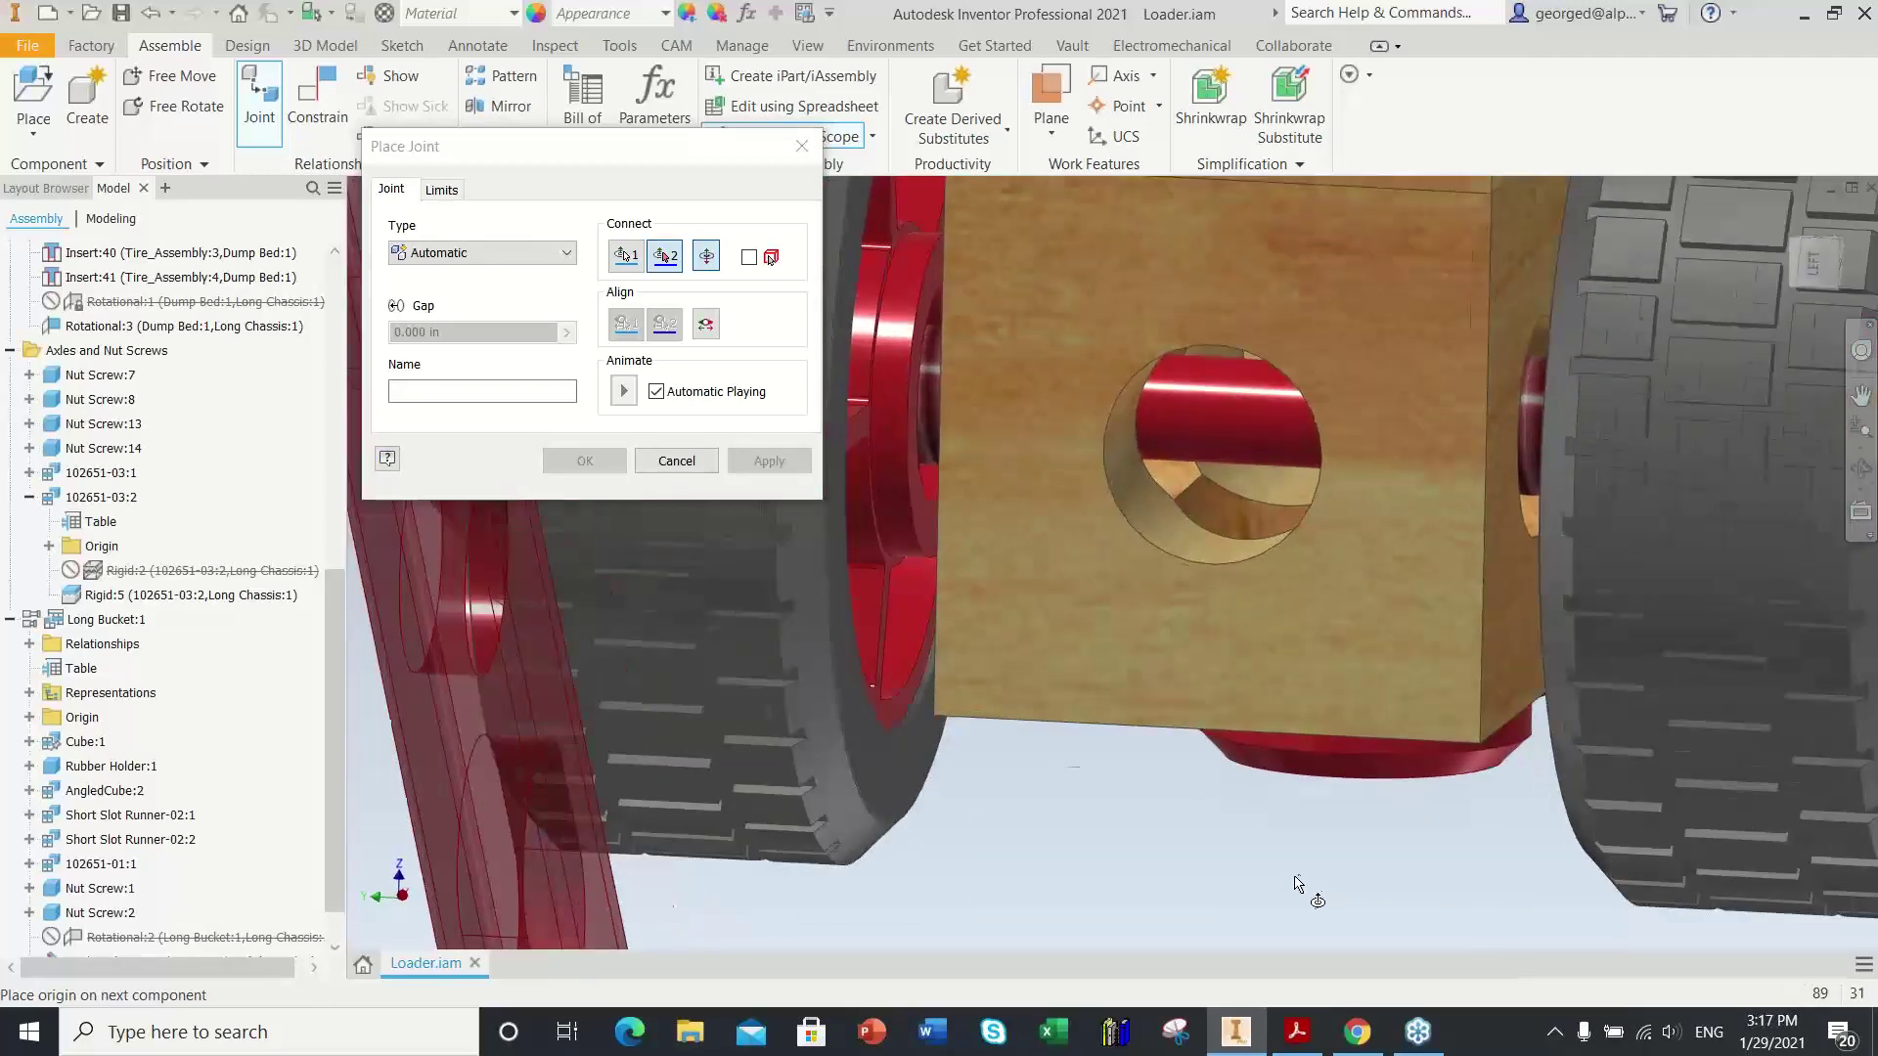
{"action": "middle_click_drag", "start_coordinate": [1189, 896], "coordinate": [1309, 622], "text": "shift"}
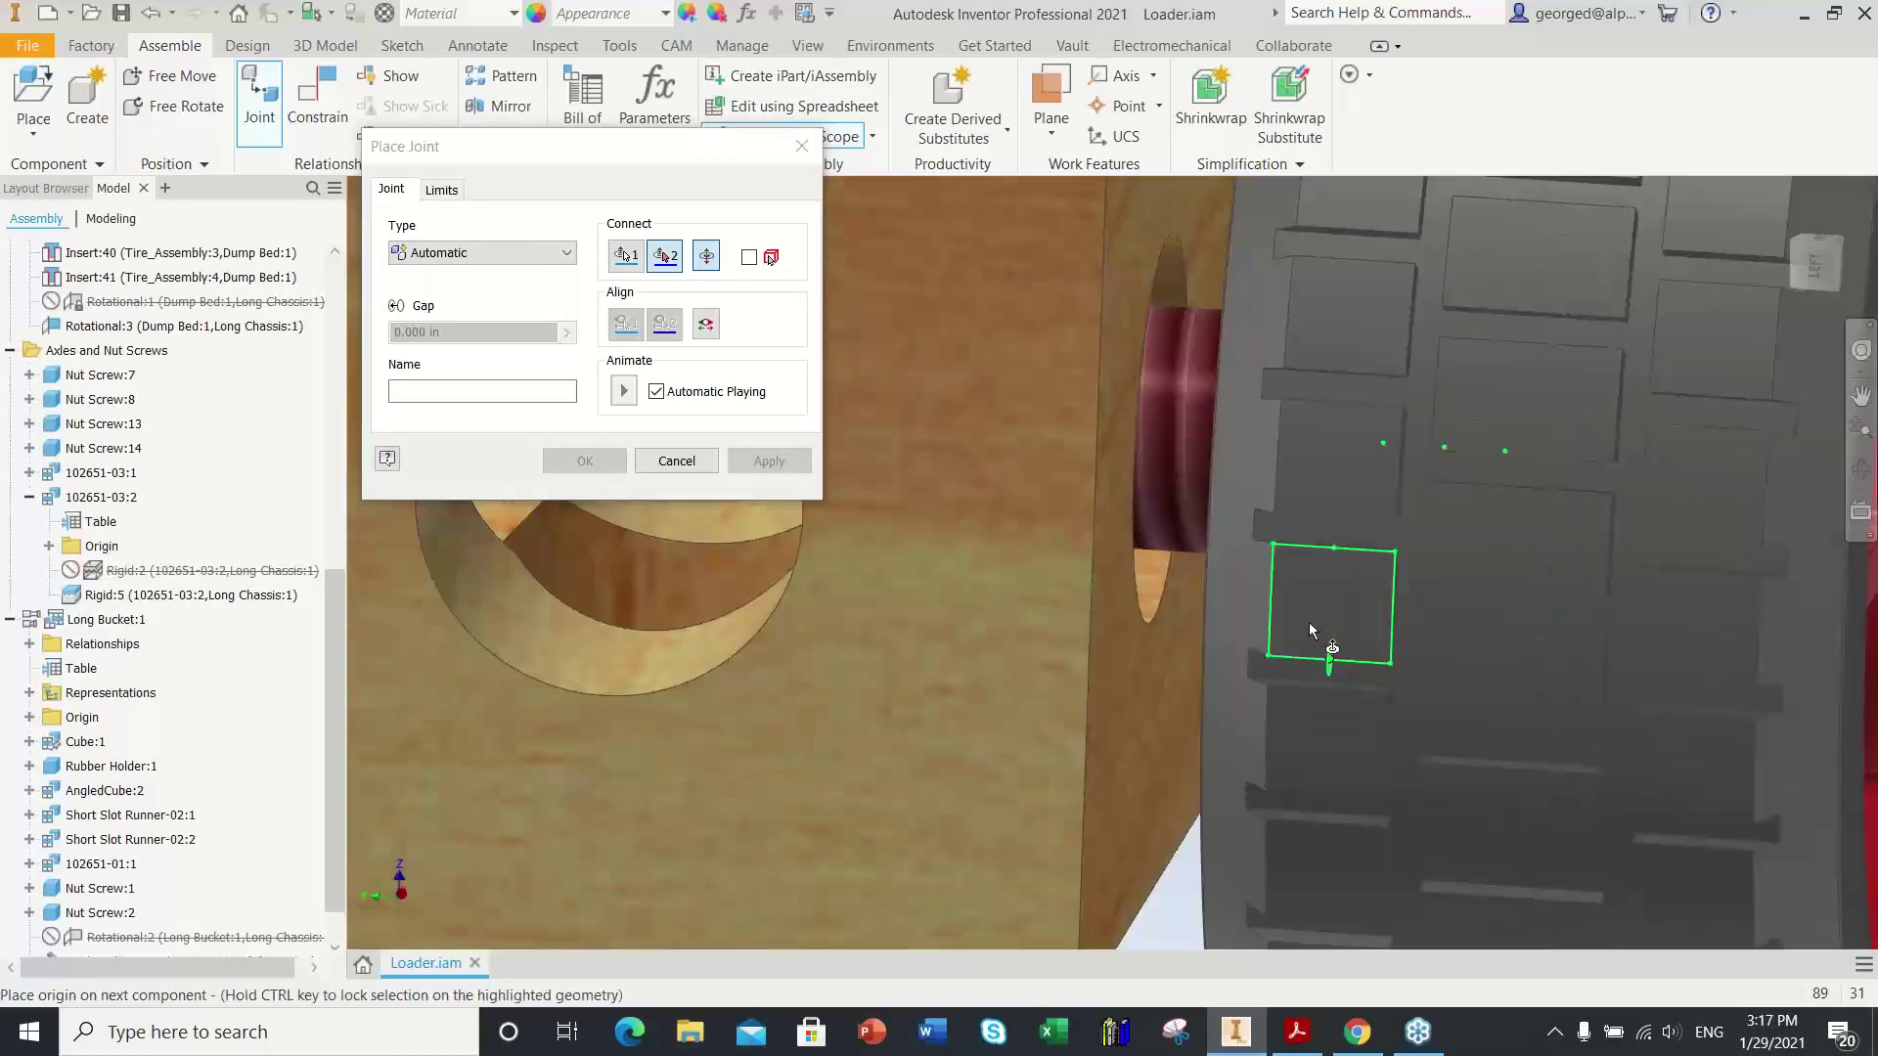
{"action": "left_click", "coordinate": [1147, 626]}
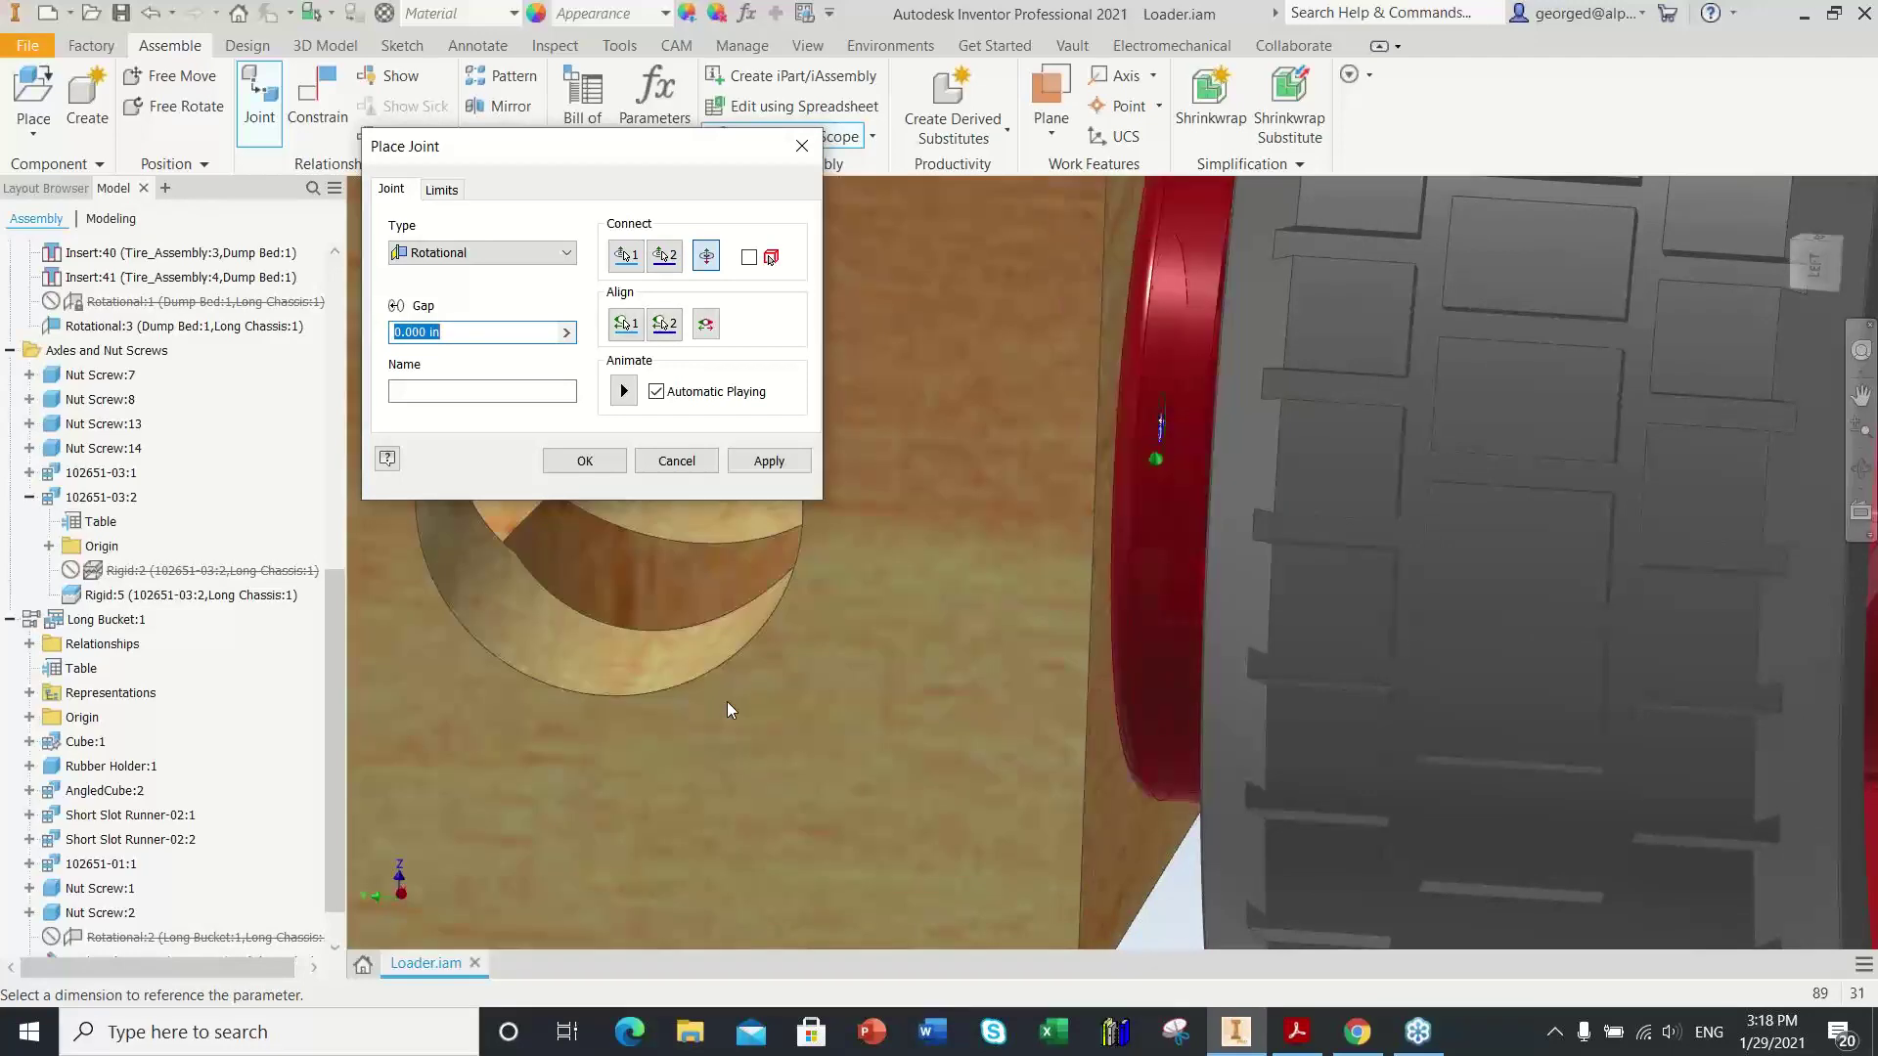
Step: Set the Long Bucket joint's current angle to -45 deg and confirm the Rotational joint
{"action": "scroll", "coordinate": [767, 733], "scroll_direction": "up", "scroll_amount": 5}
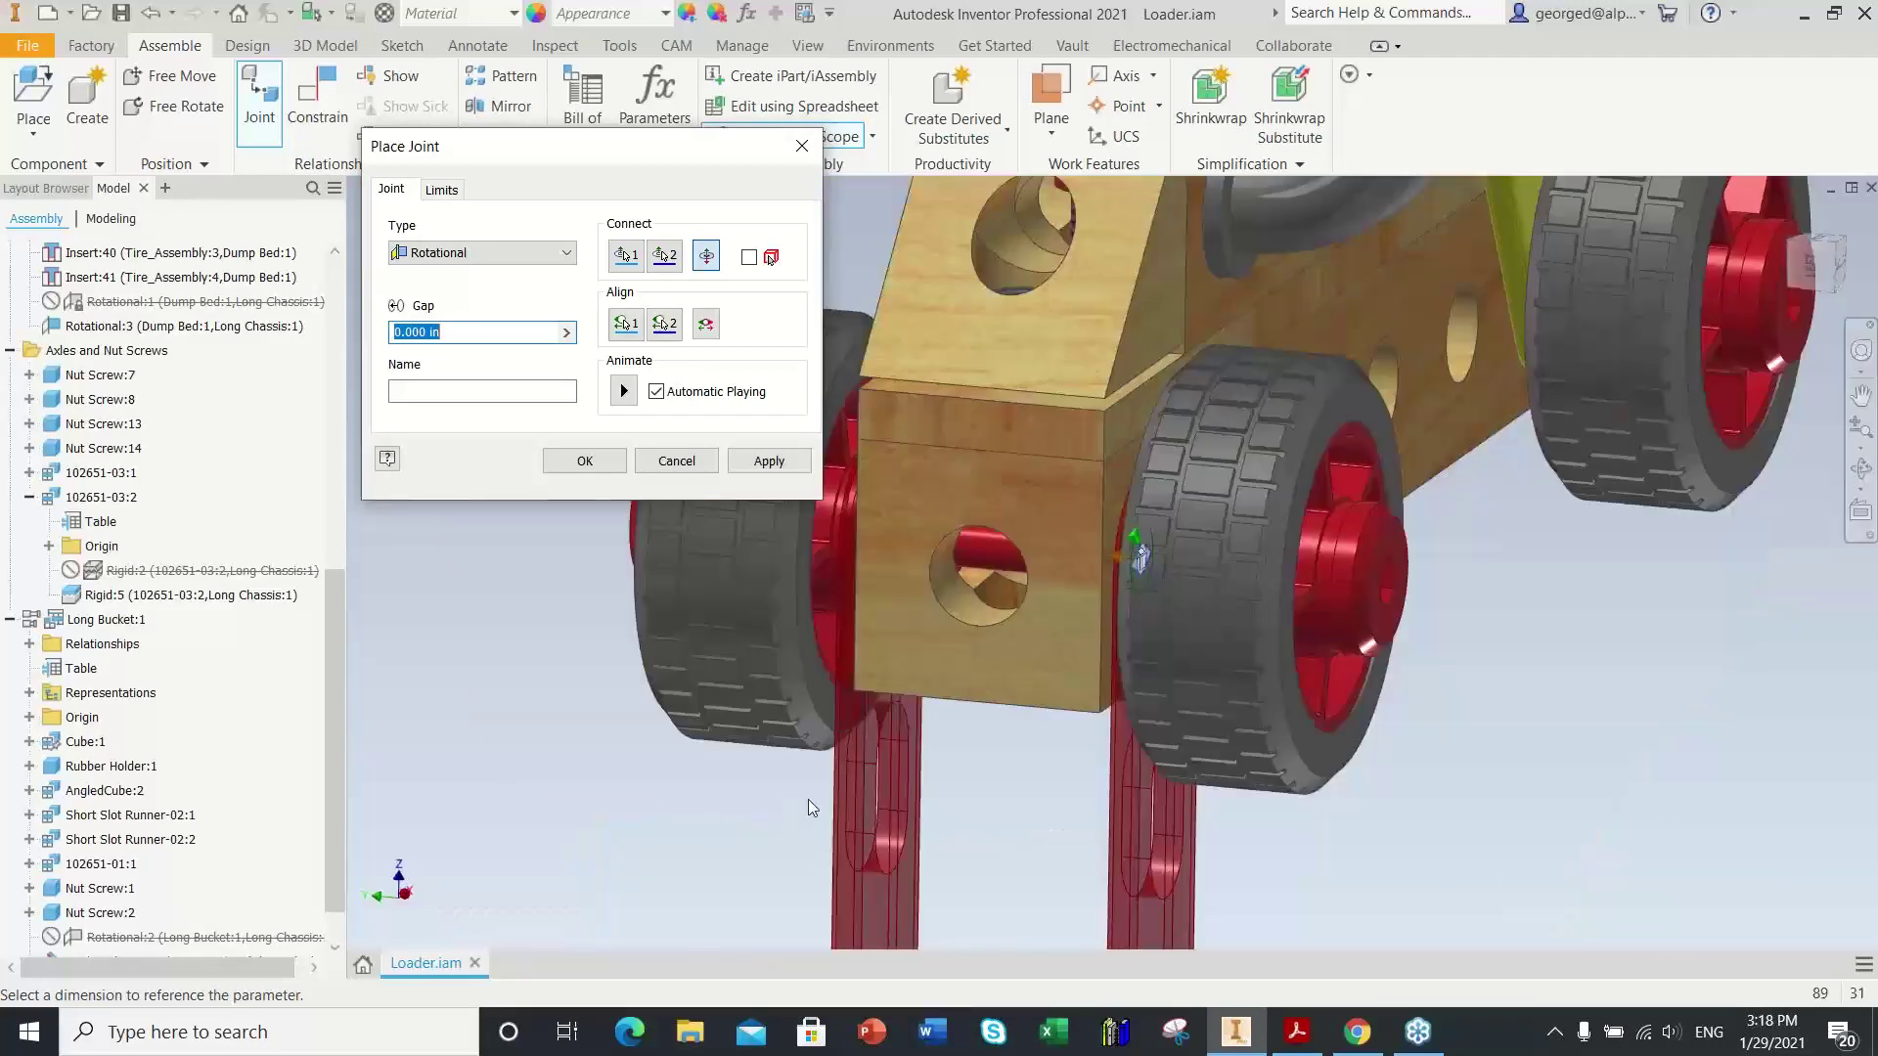
{"action": "scroll", "coordinate": [808, 800], "scroll_direction": "up", "scroll_amount": 5}
{"action": "middle_click_drag", "start_coordinate": [890, 883], "coordinate": [1173, 814], "text": "shift"}
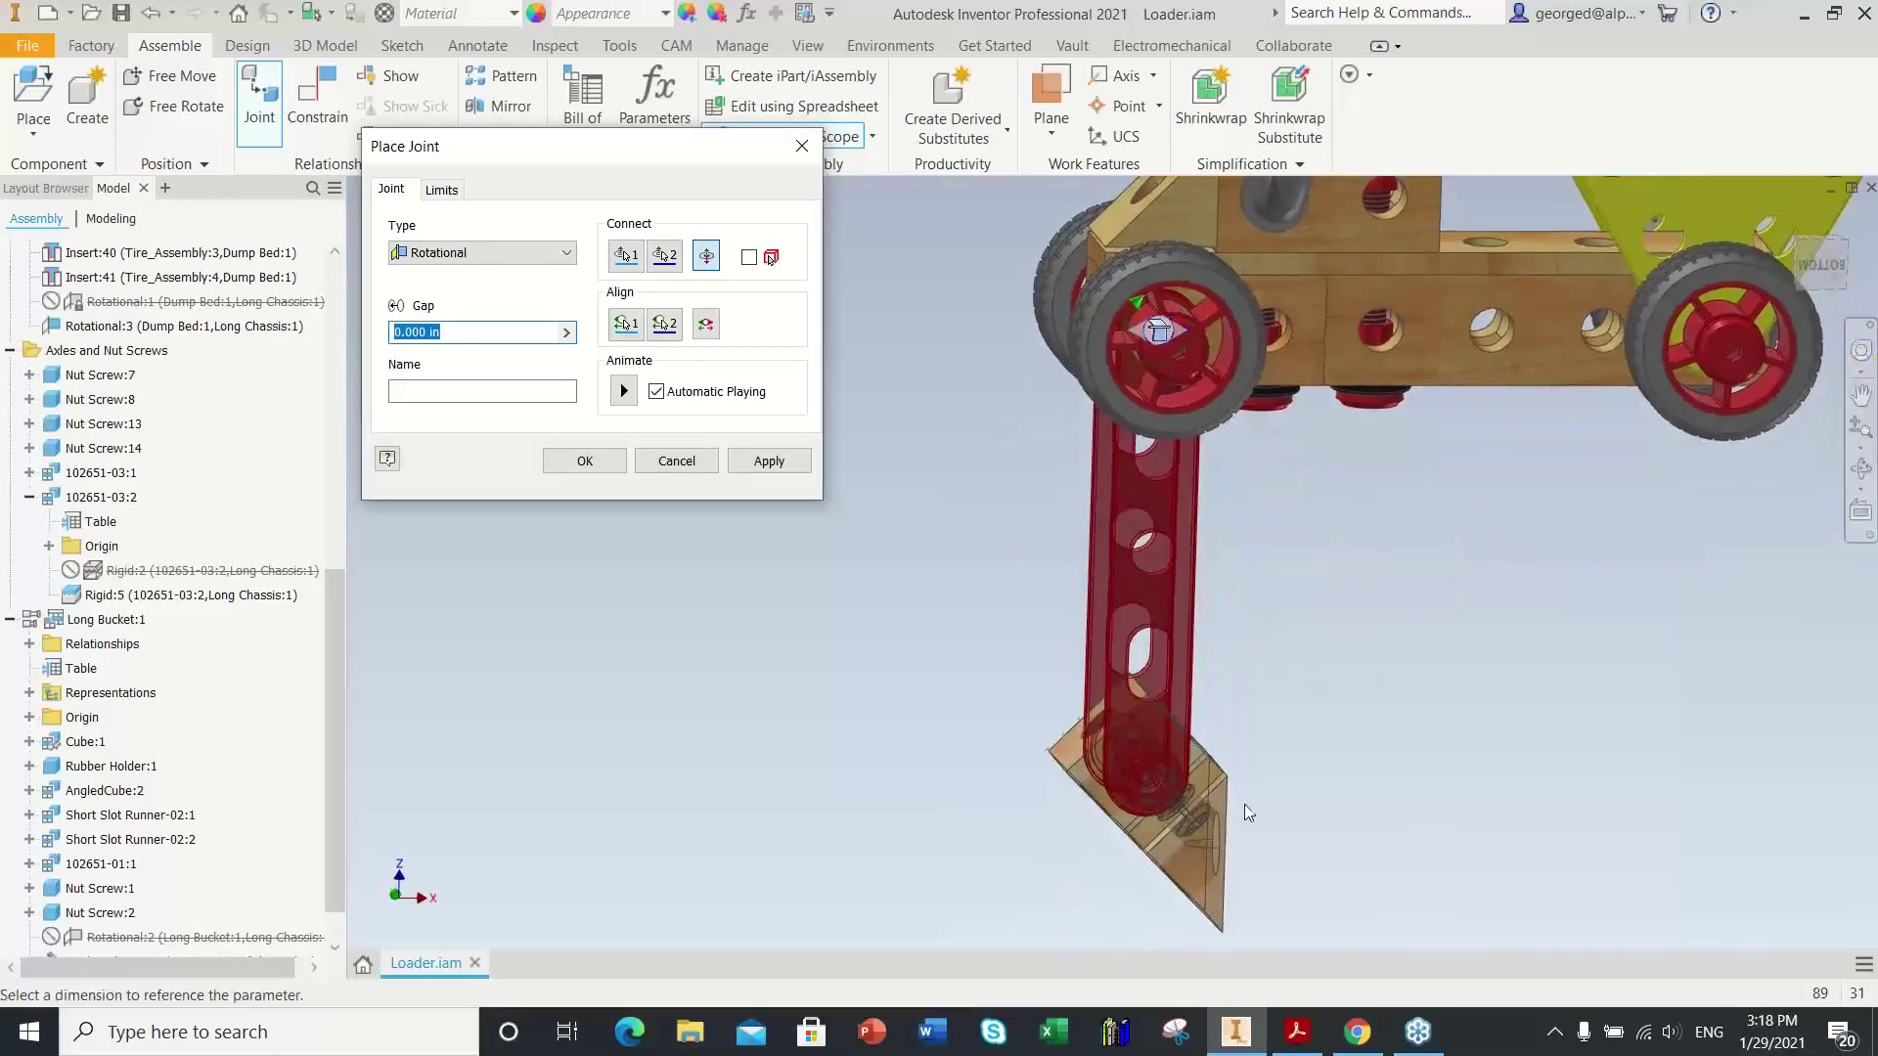
{"action": "left_click", "coordinate": [441, 189]}
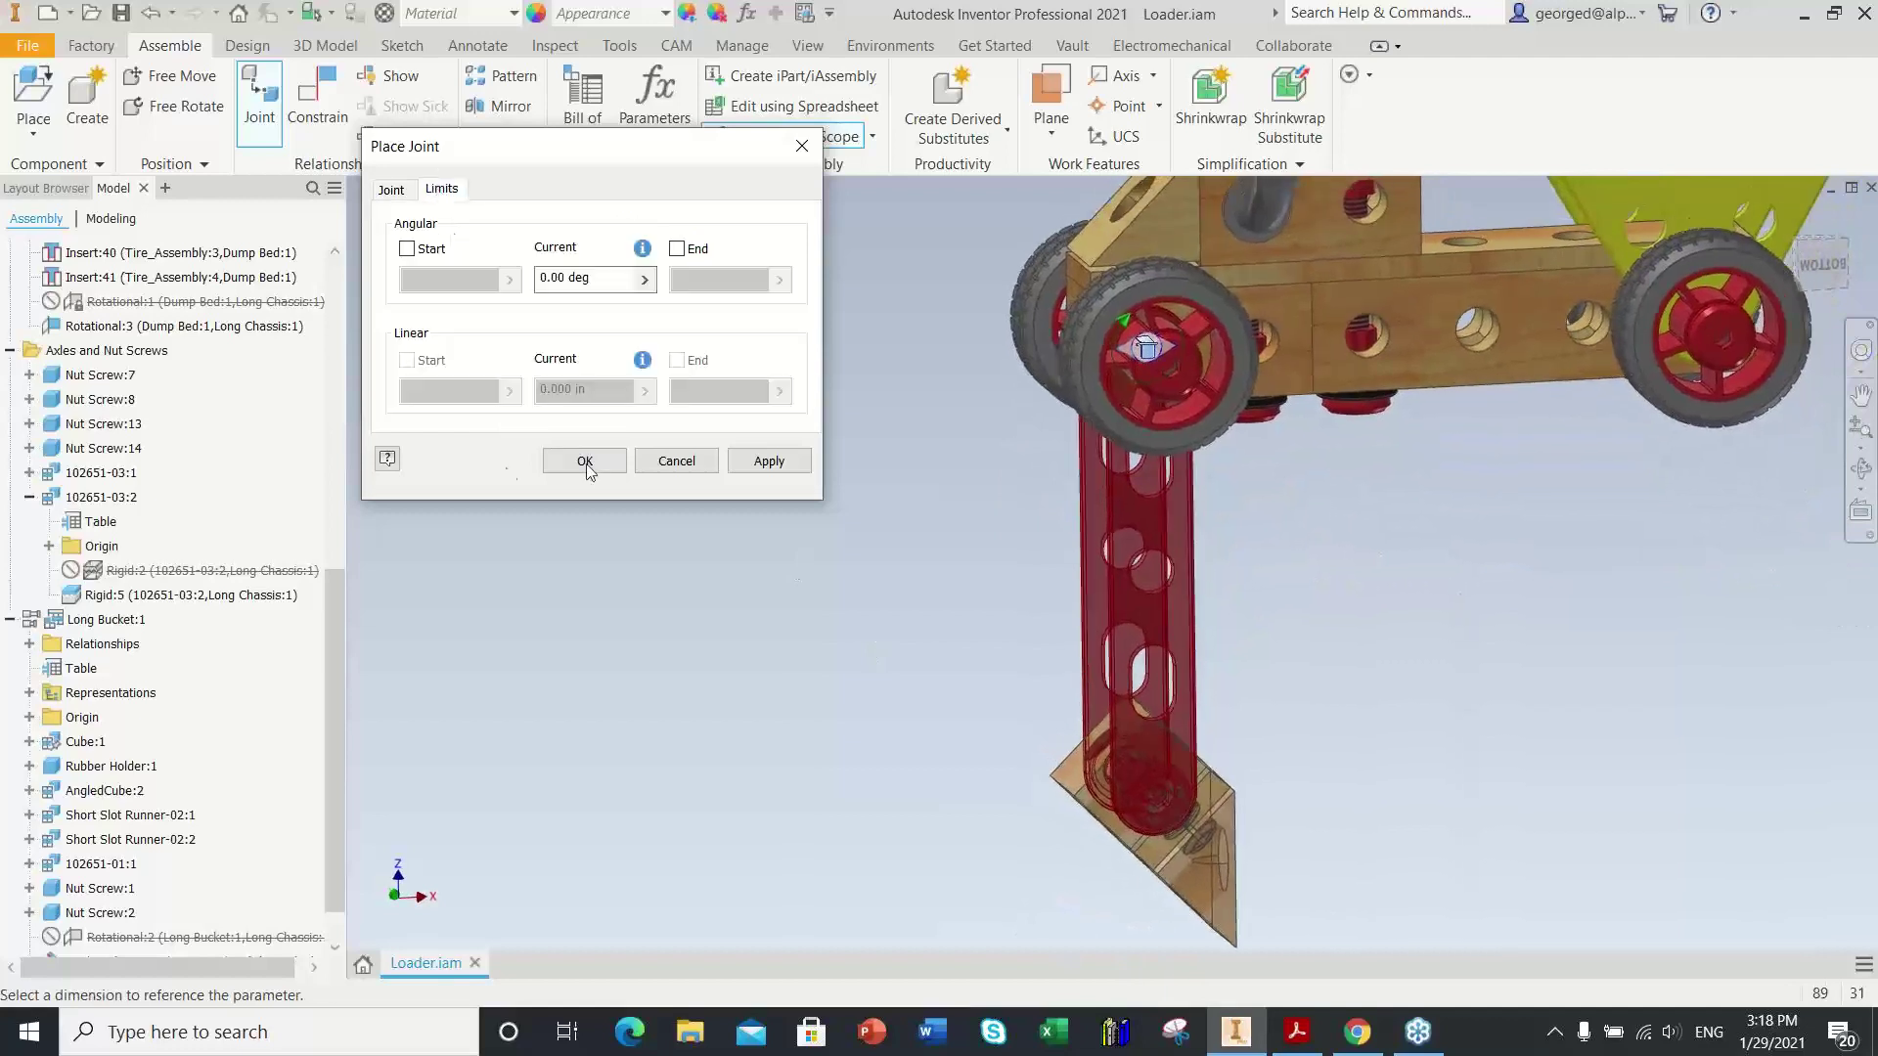
{"action": "left_click", "coordinate": [565, 278]}
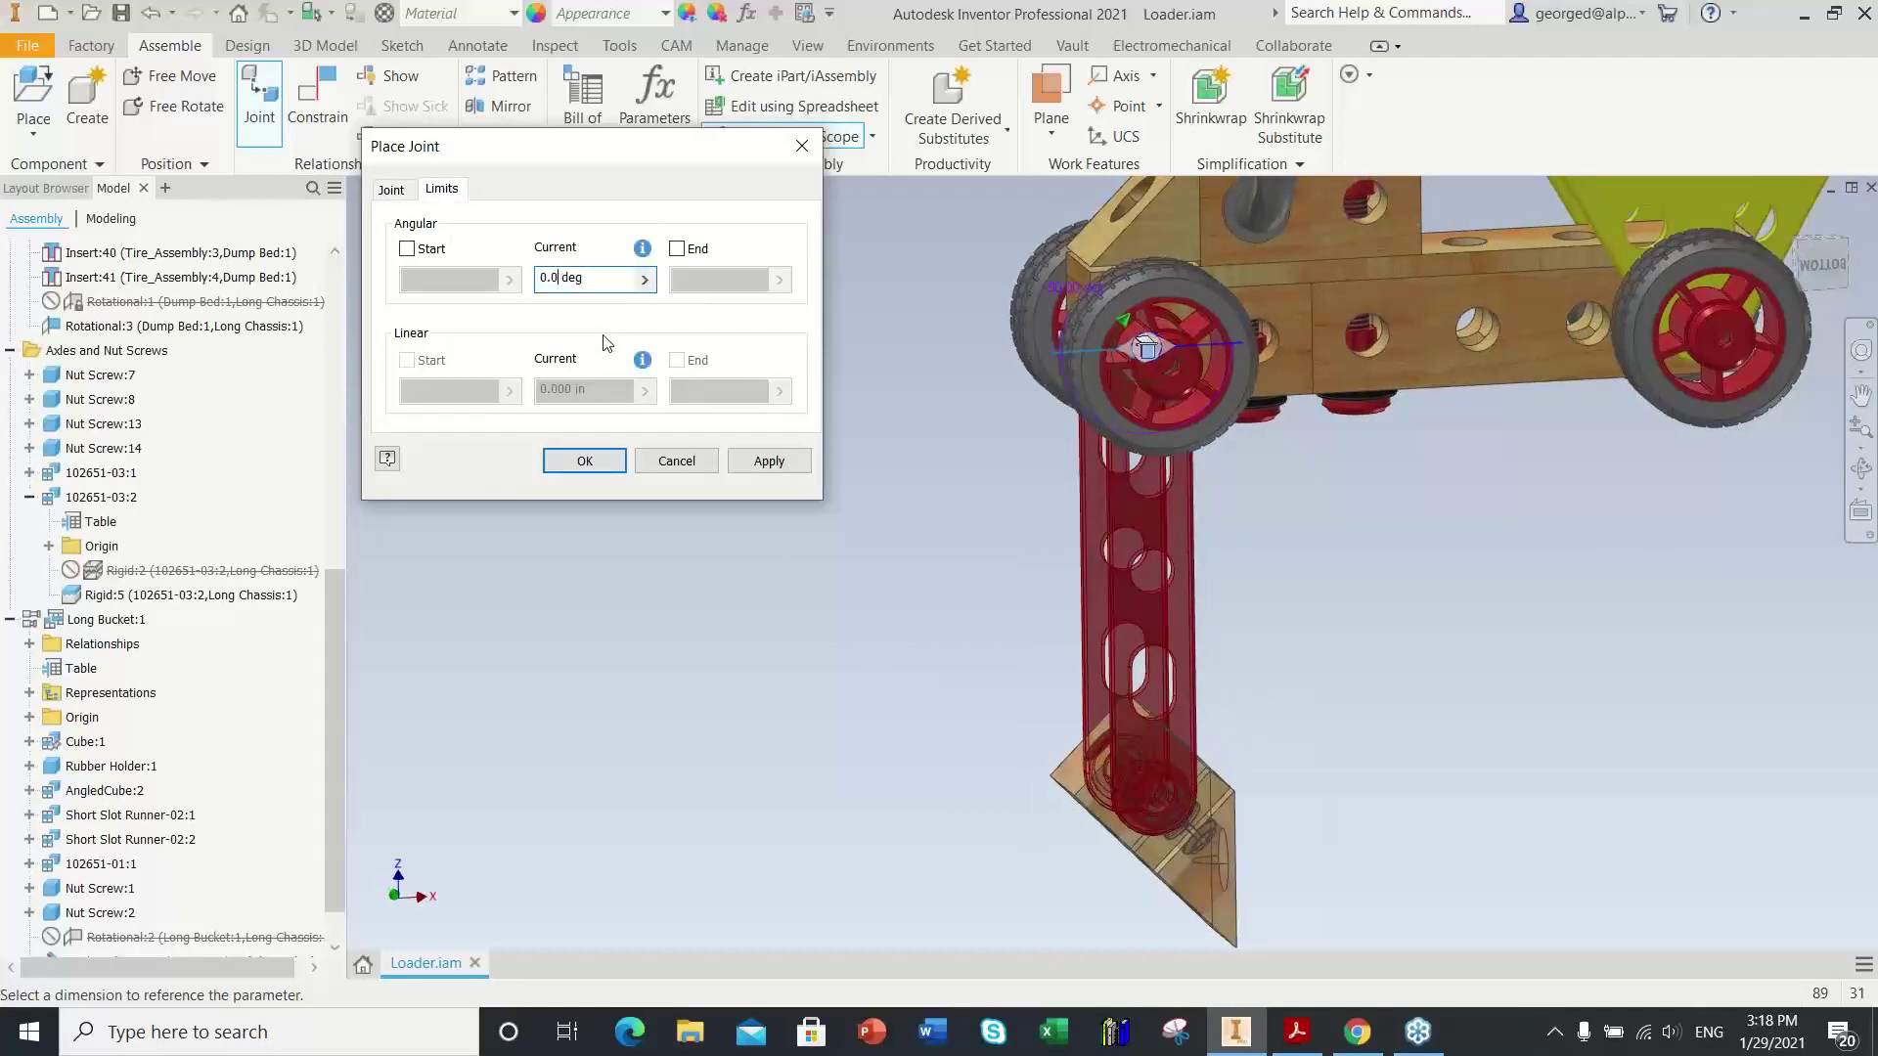
{"action": "type", "text": "27"}
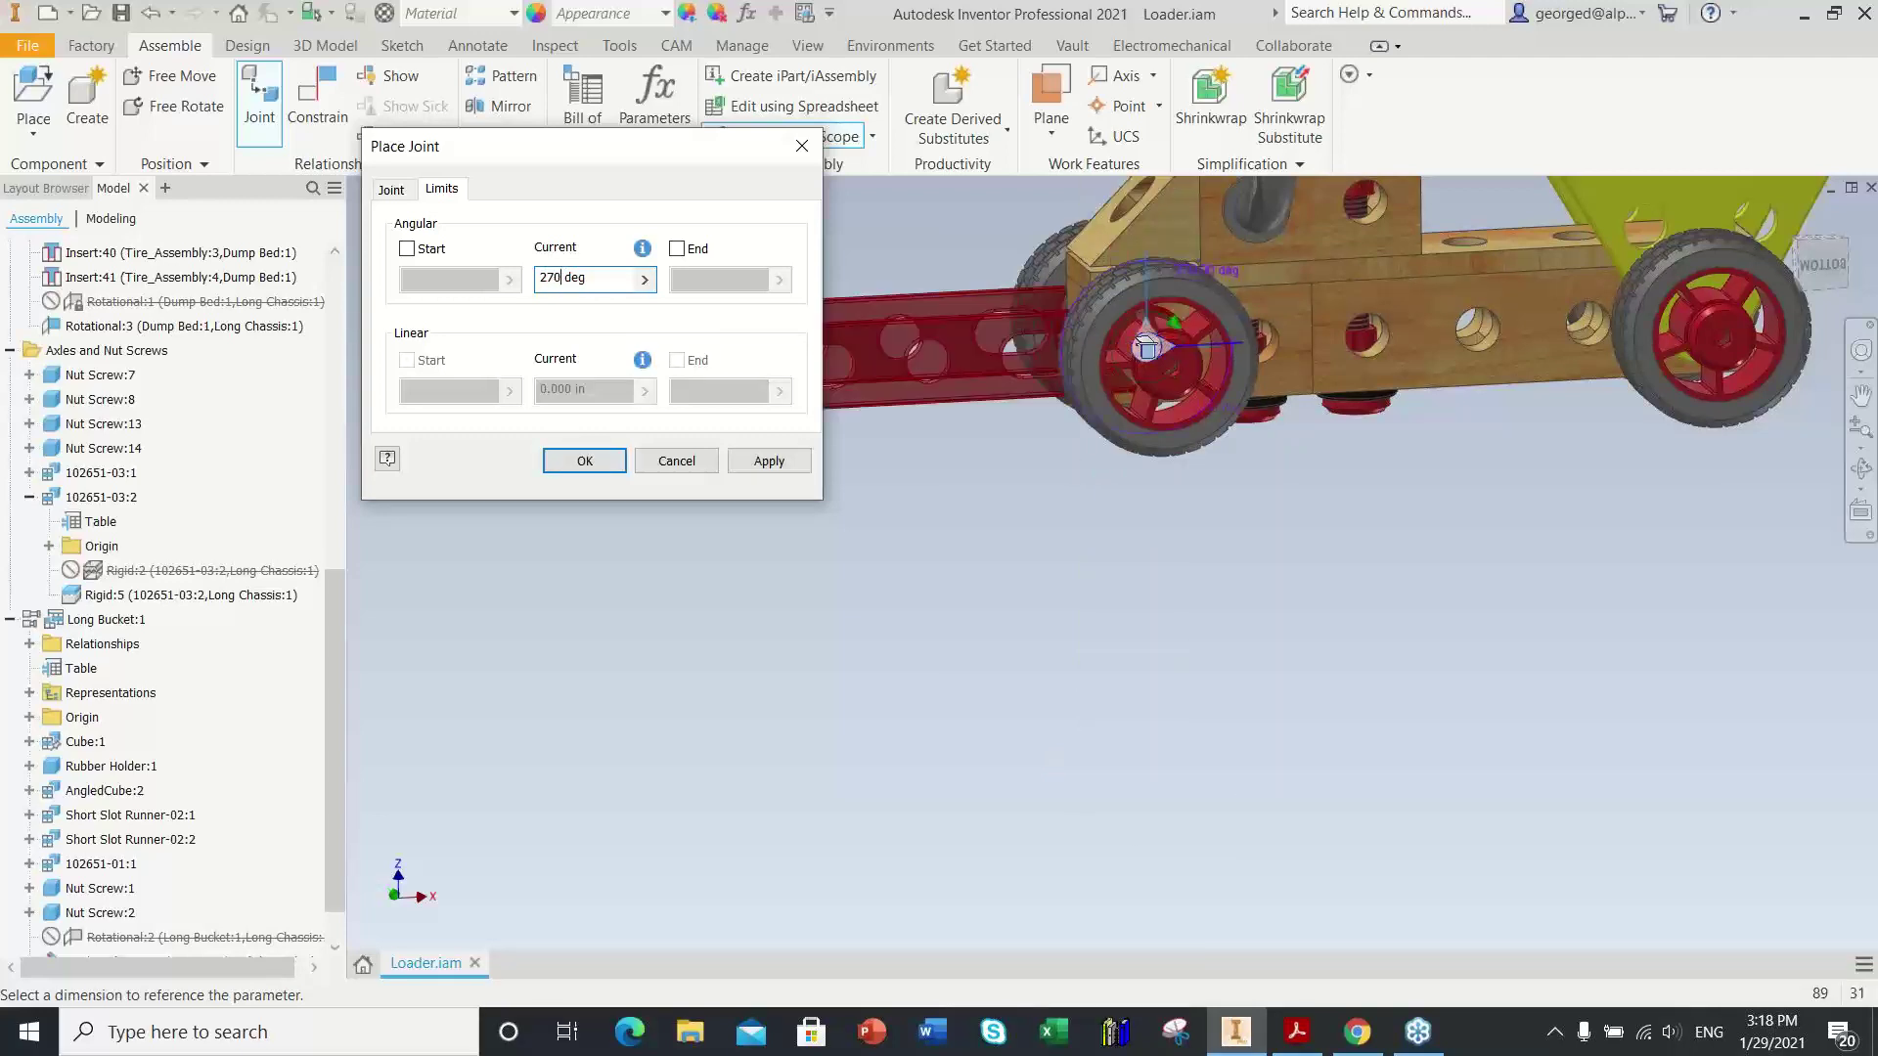
{"action": "key", "text": "BackSpace"}
{"action": "key", "text": "BackSpace"}
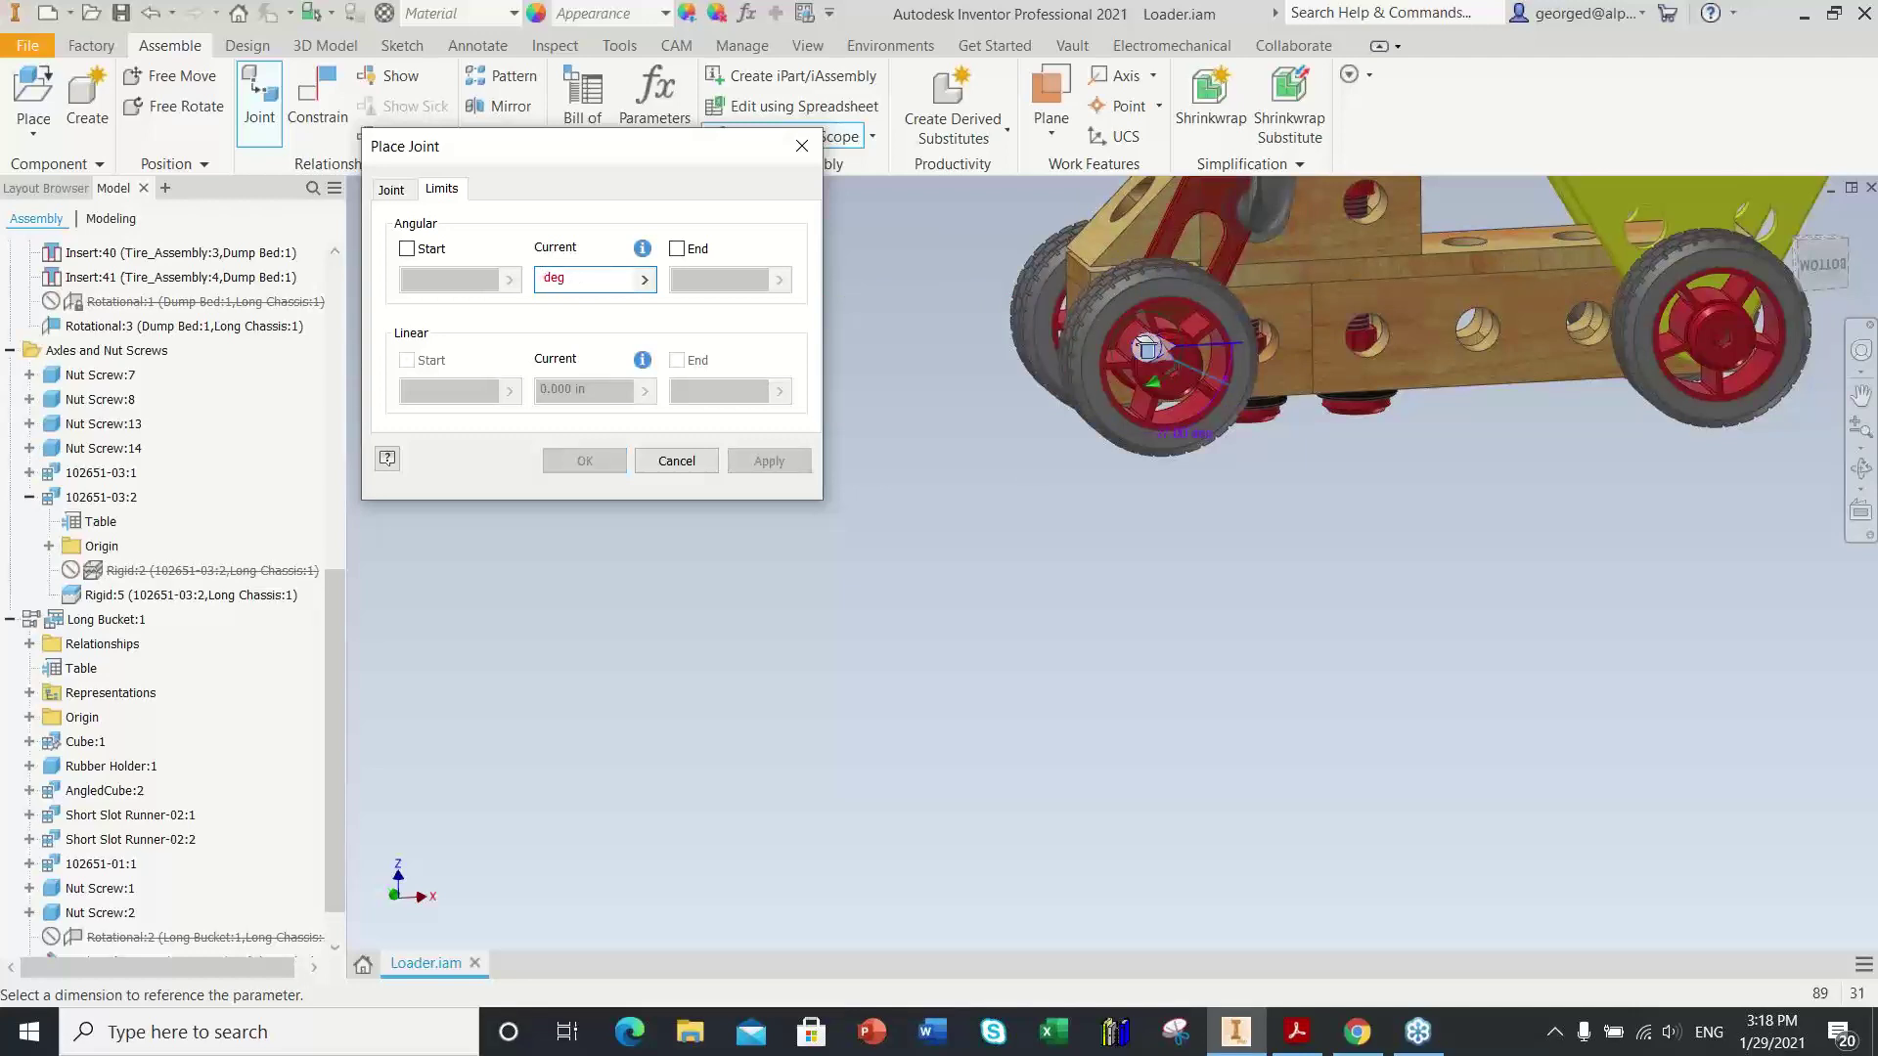
{"action": "type", "text": "-45"}
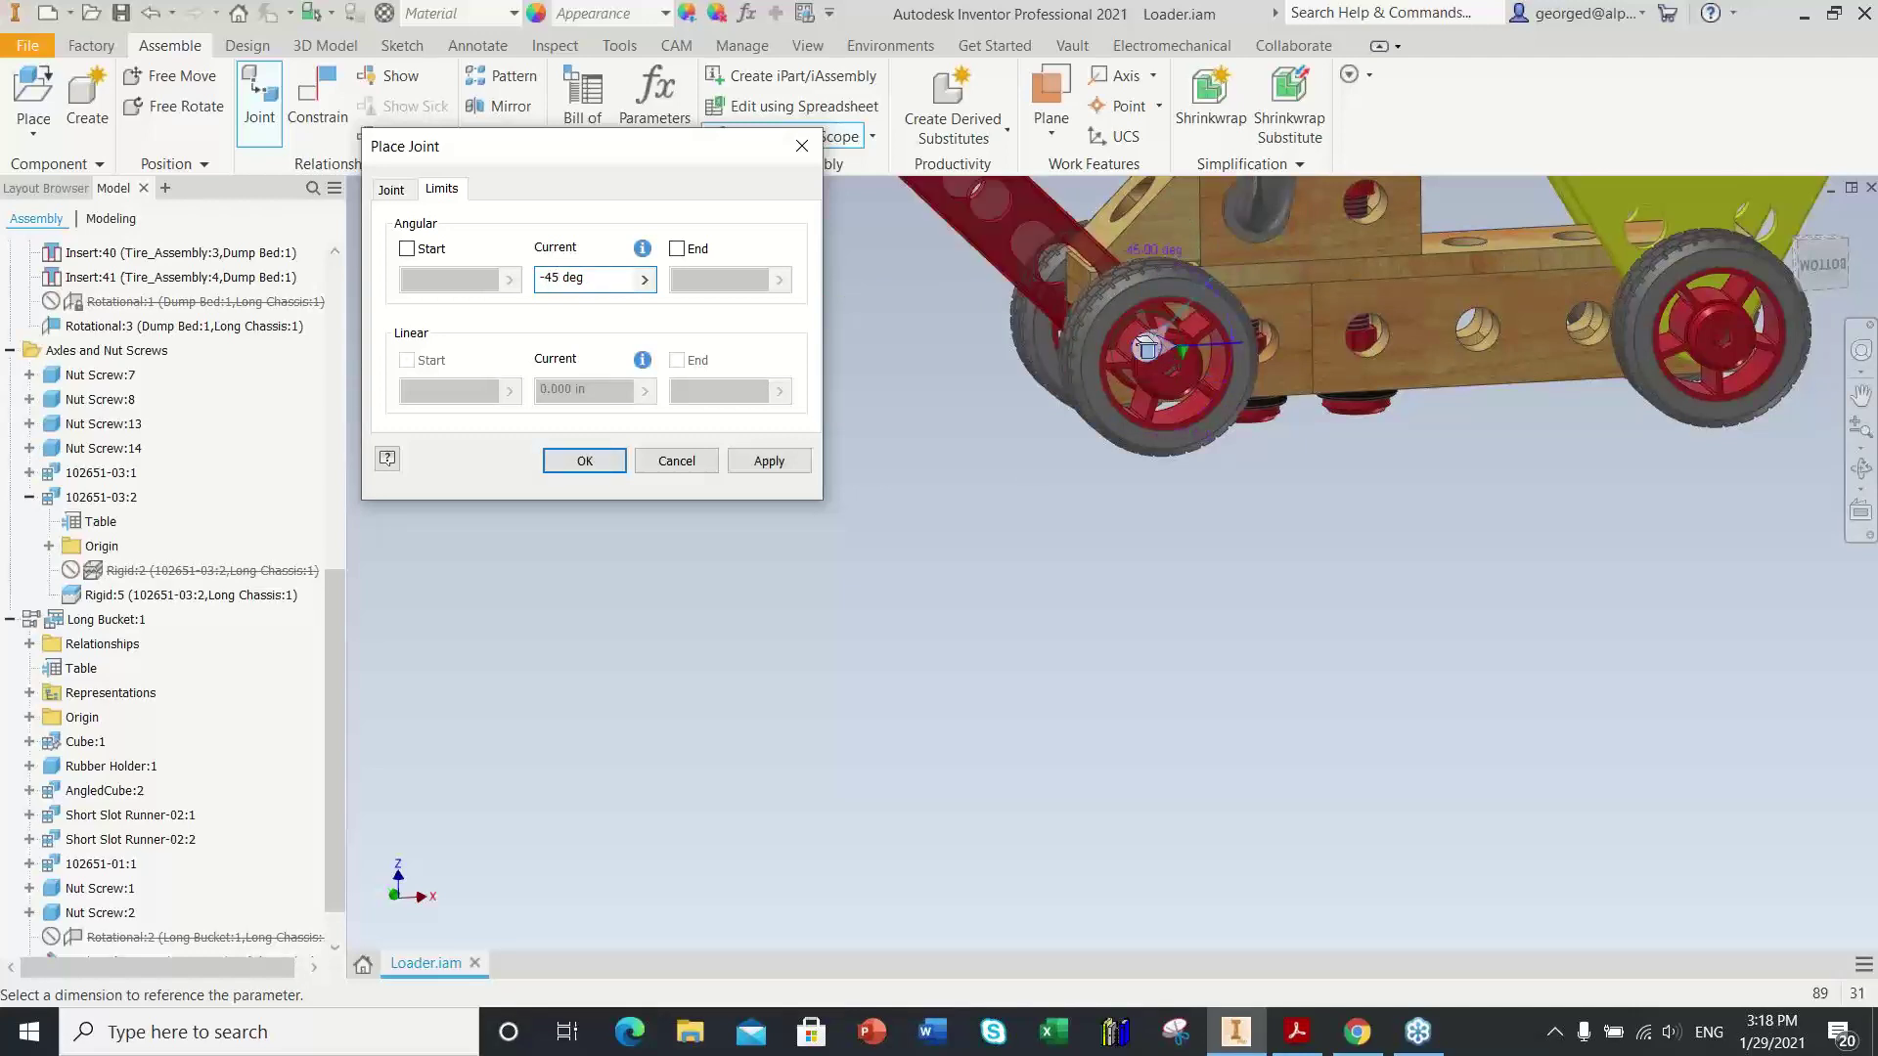
{"action": "scroll", "coordinate": [1001, 830], "scroll_direction": "up", "scroll_amount": 3}
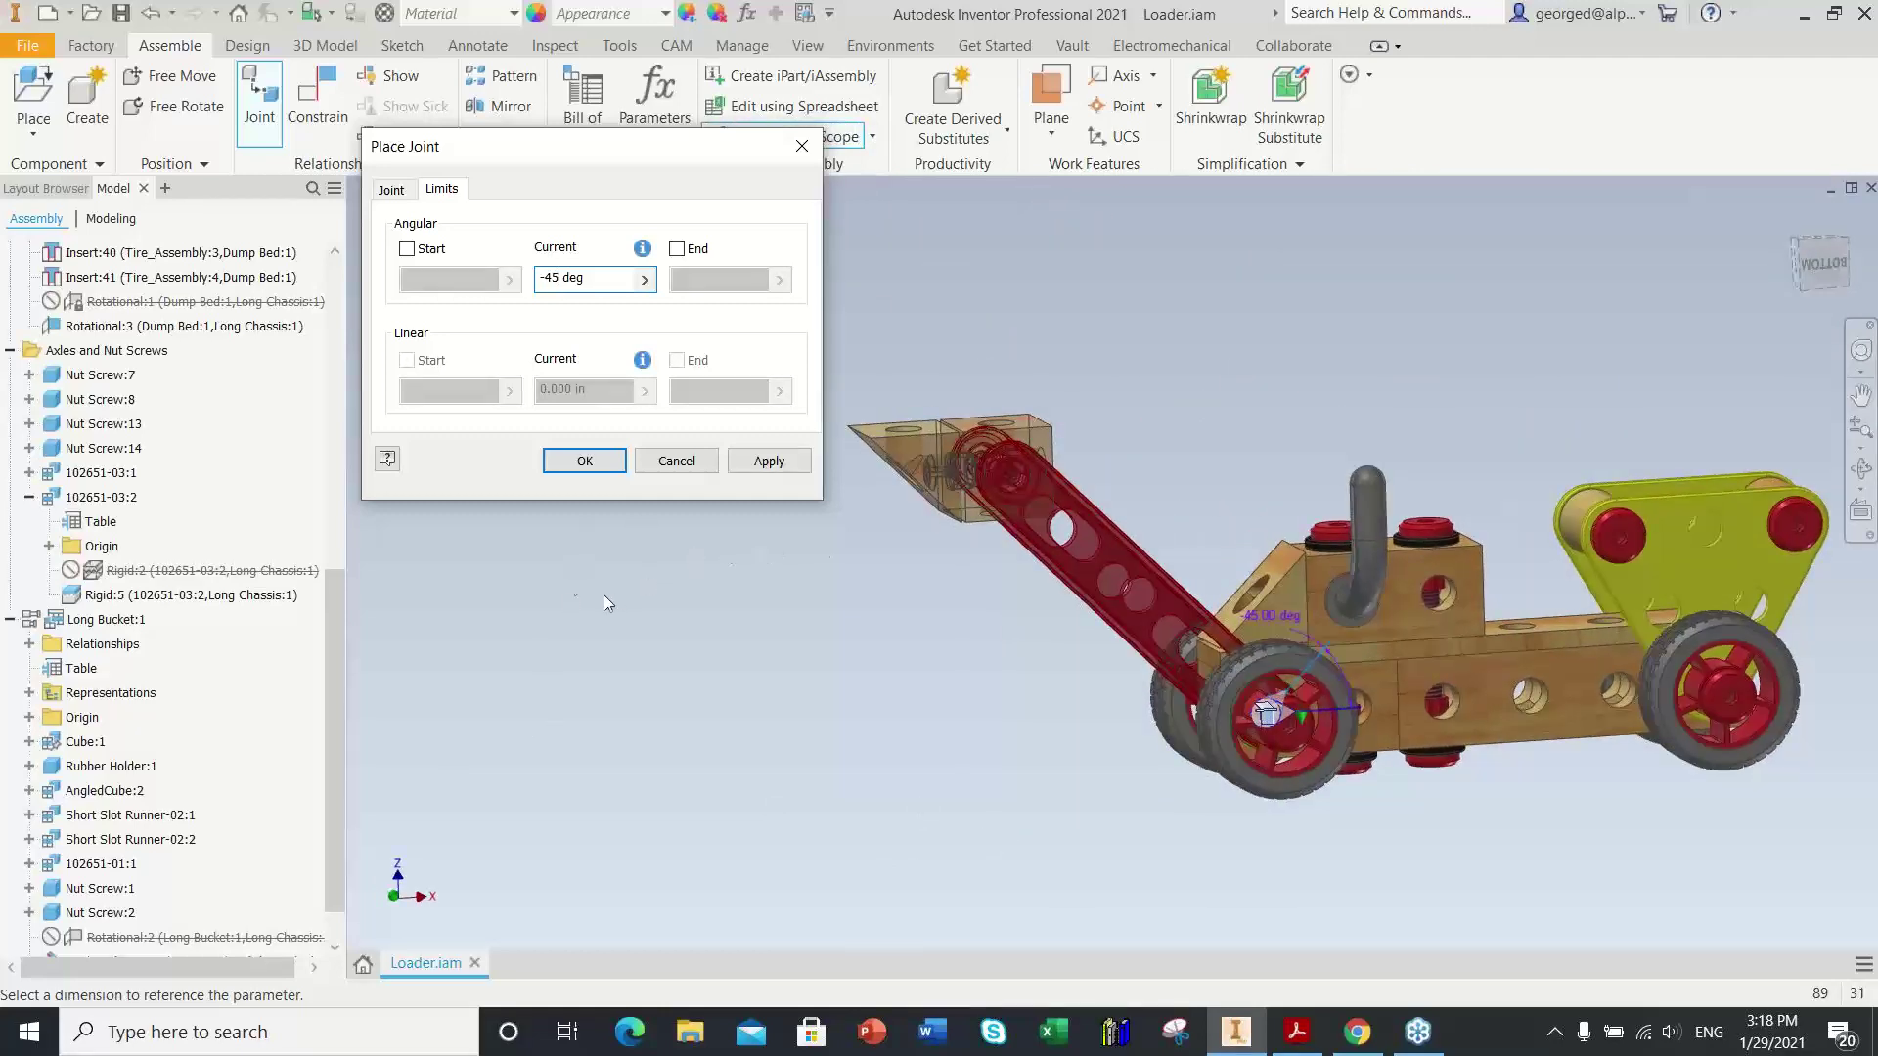
{"action": "left_click", "coordinate": [590, 463]}
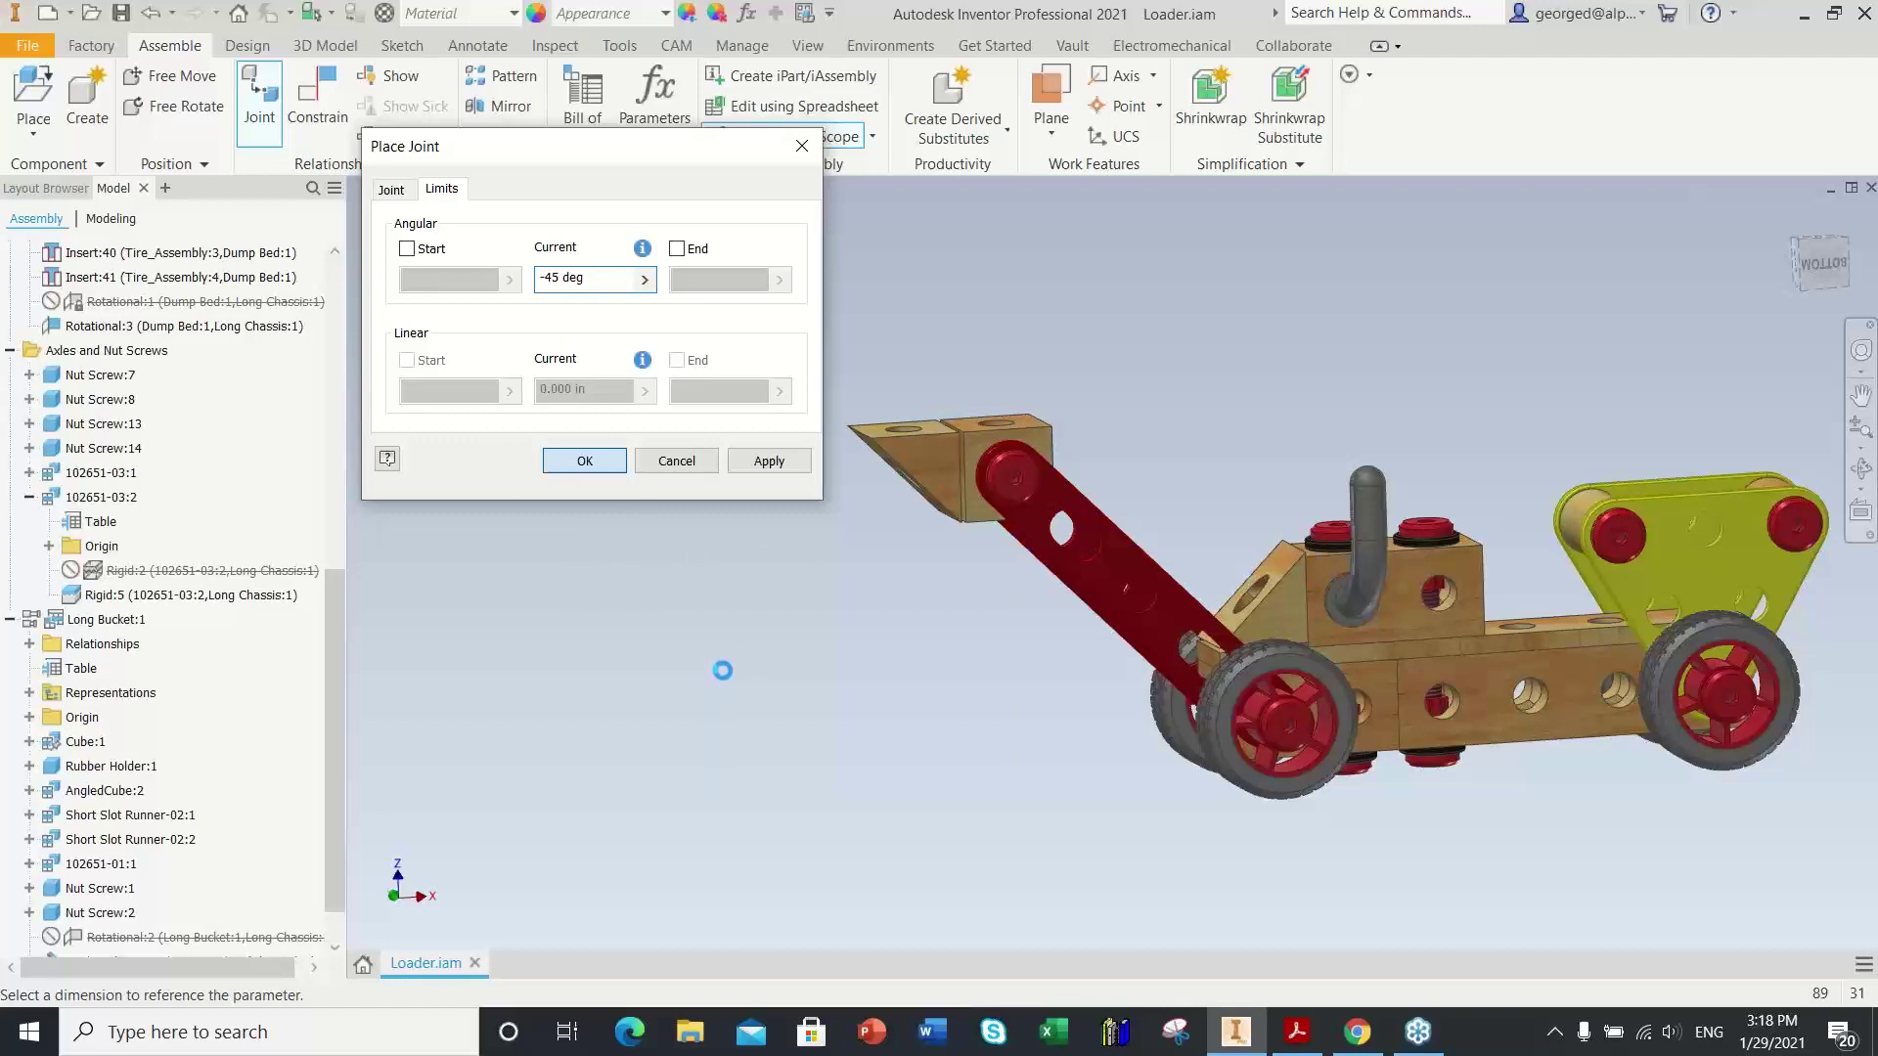
{"action": "scroll", "coordinate": [880, 675], "scroll_direction": "up", "scroll_amount": 2}
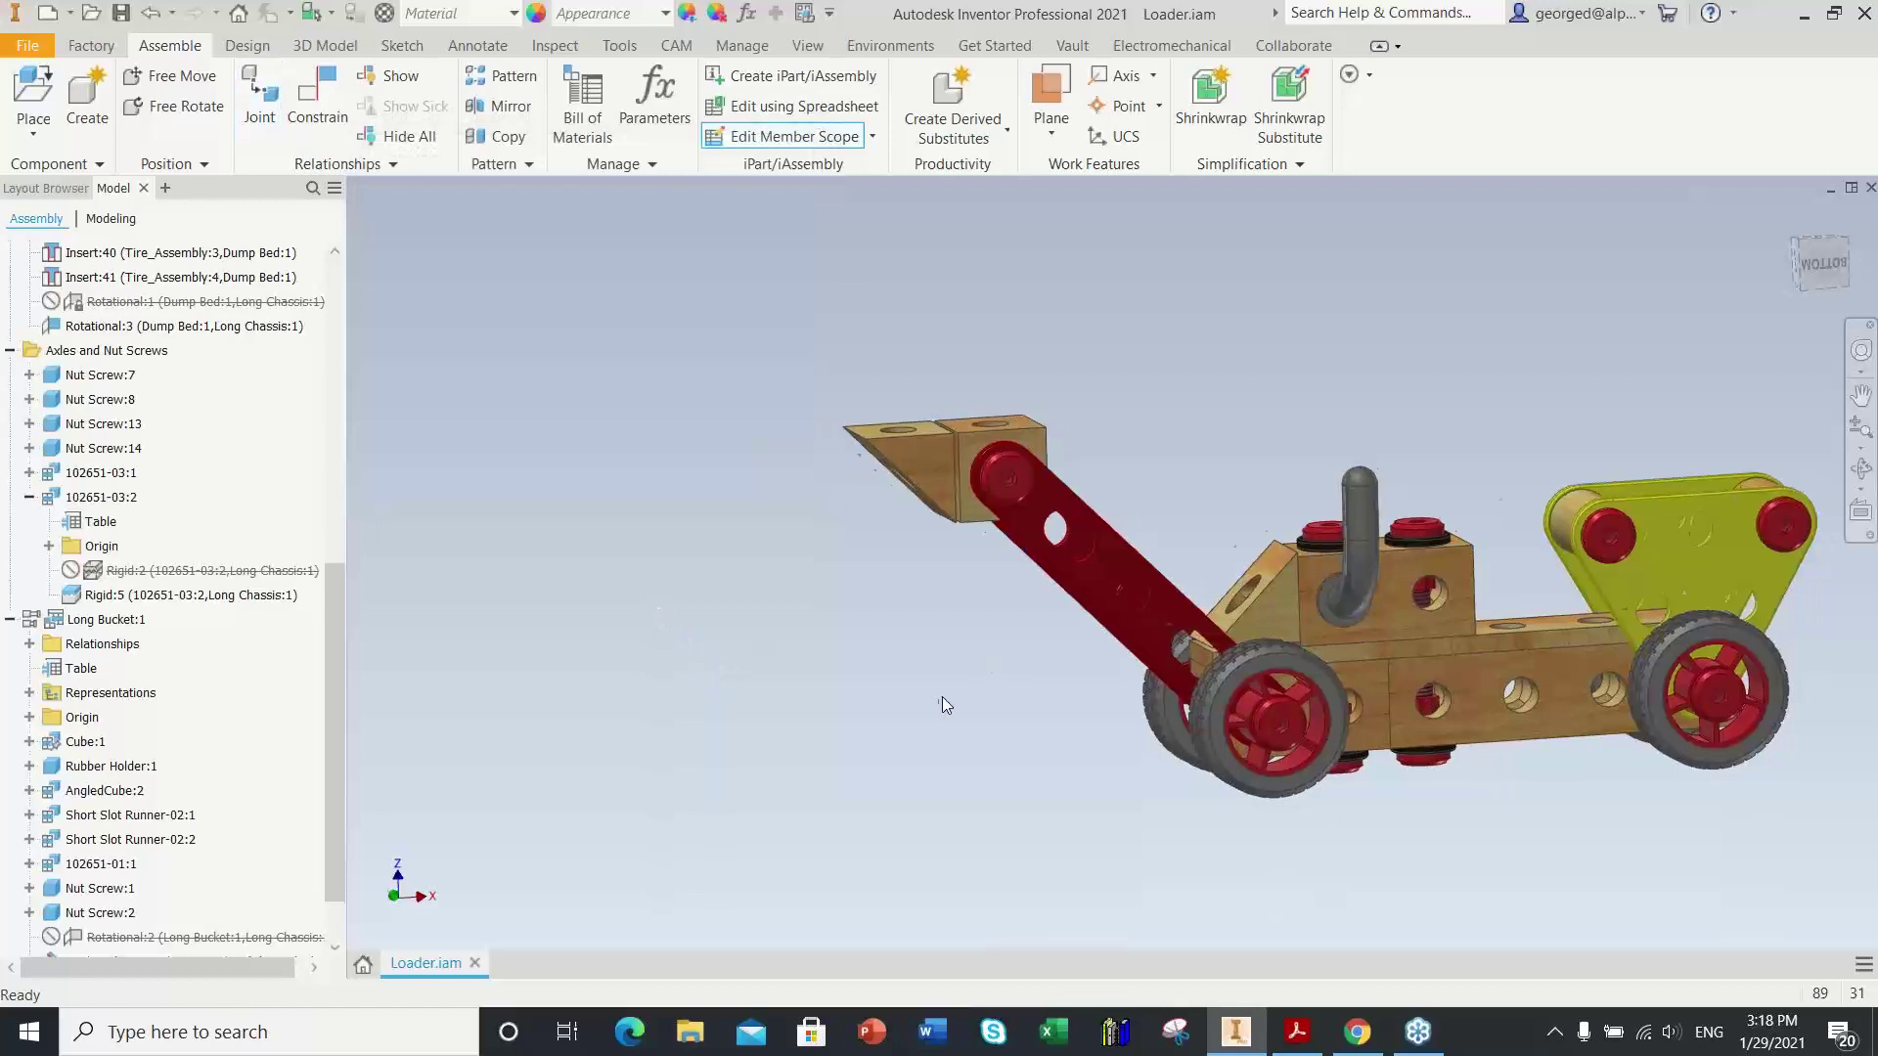
Step: Examine the Long Bucket's two angle constraints by highlighting them in the model
{"action": "left_click_drag", "start_coordinate": [336, 808], "coordinate": [337, 912]}
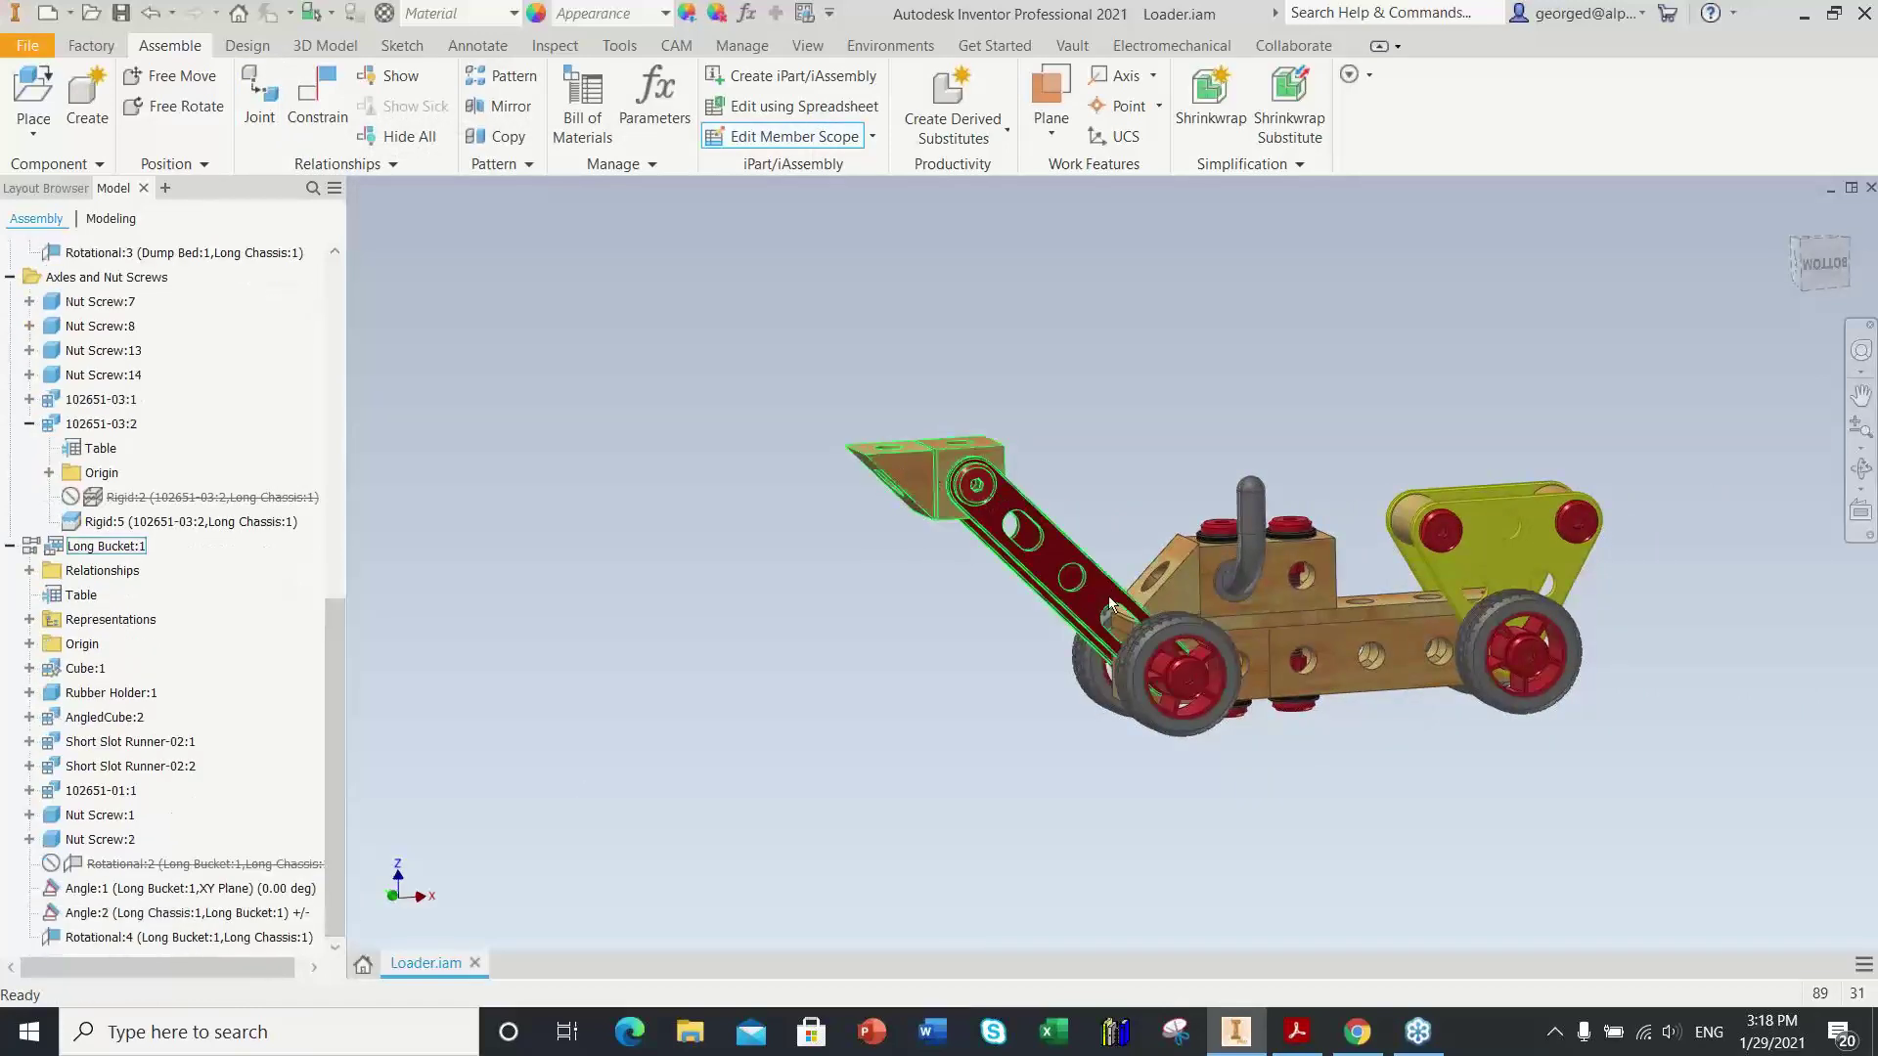
{"action": "left_click", "coordinate": [250, 915]}
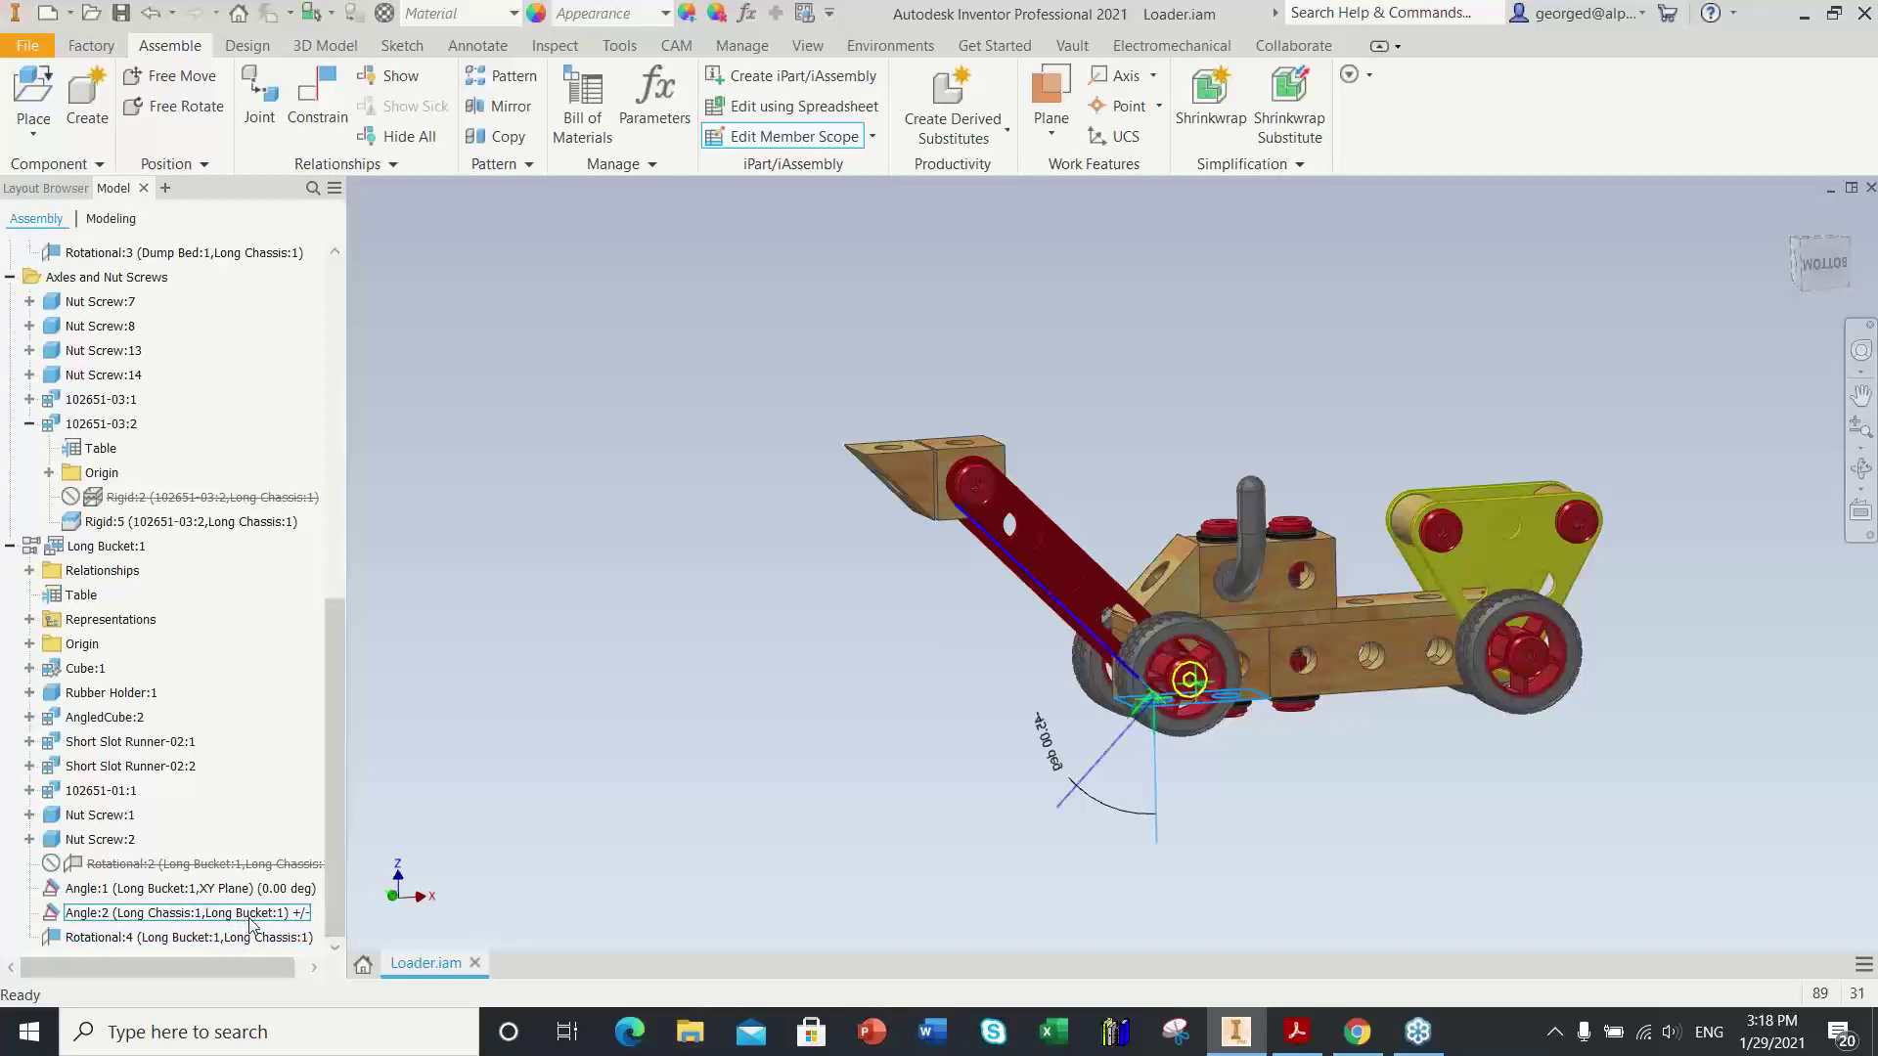
{"action": "left_click", "coordinate": [137, 892]}
{"action": "left_click", "coordinate": [137, 915]}
Step: Lock the Dump Bed's active Rotational joint to the Long Chassis
{"action": "left_click", "coordinate": [1475, 533]}
{"action": "left_click", "coordinate": [1405, 575]}
{"action": "left_click_drag", "start_coordinate": [332, 730], "coordinate": [384, 450]}
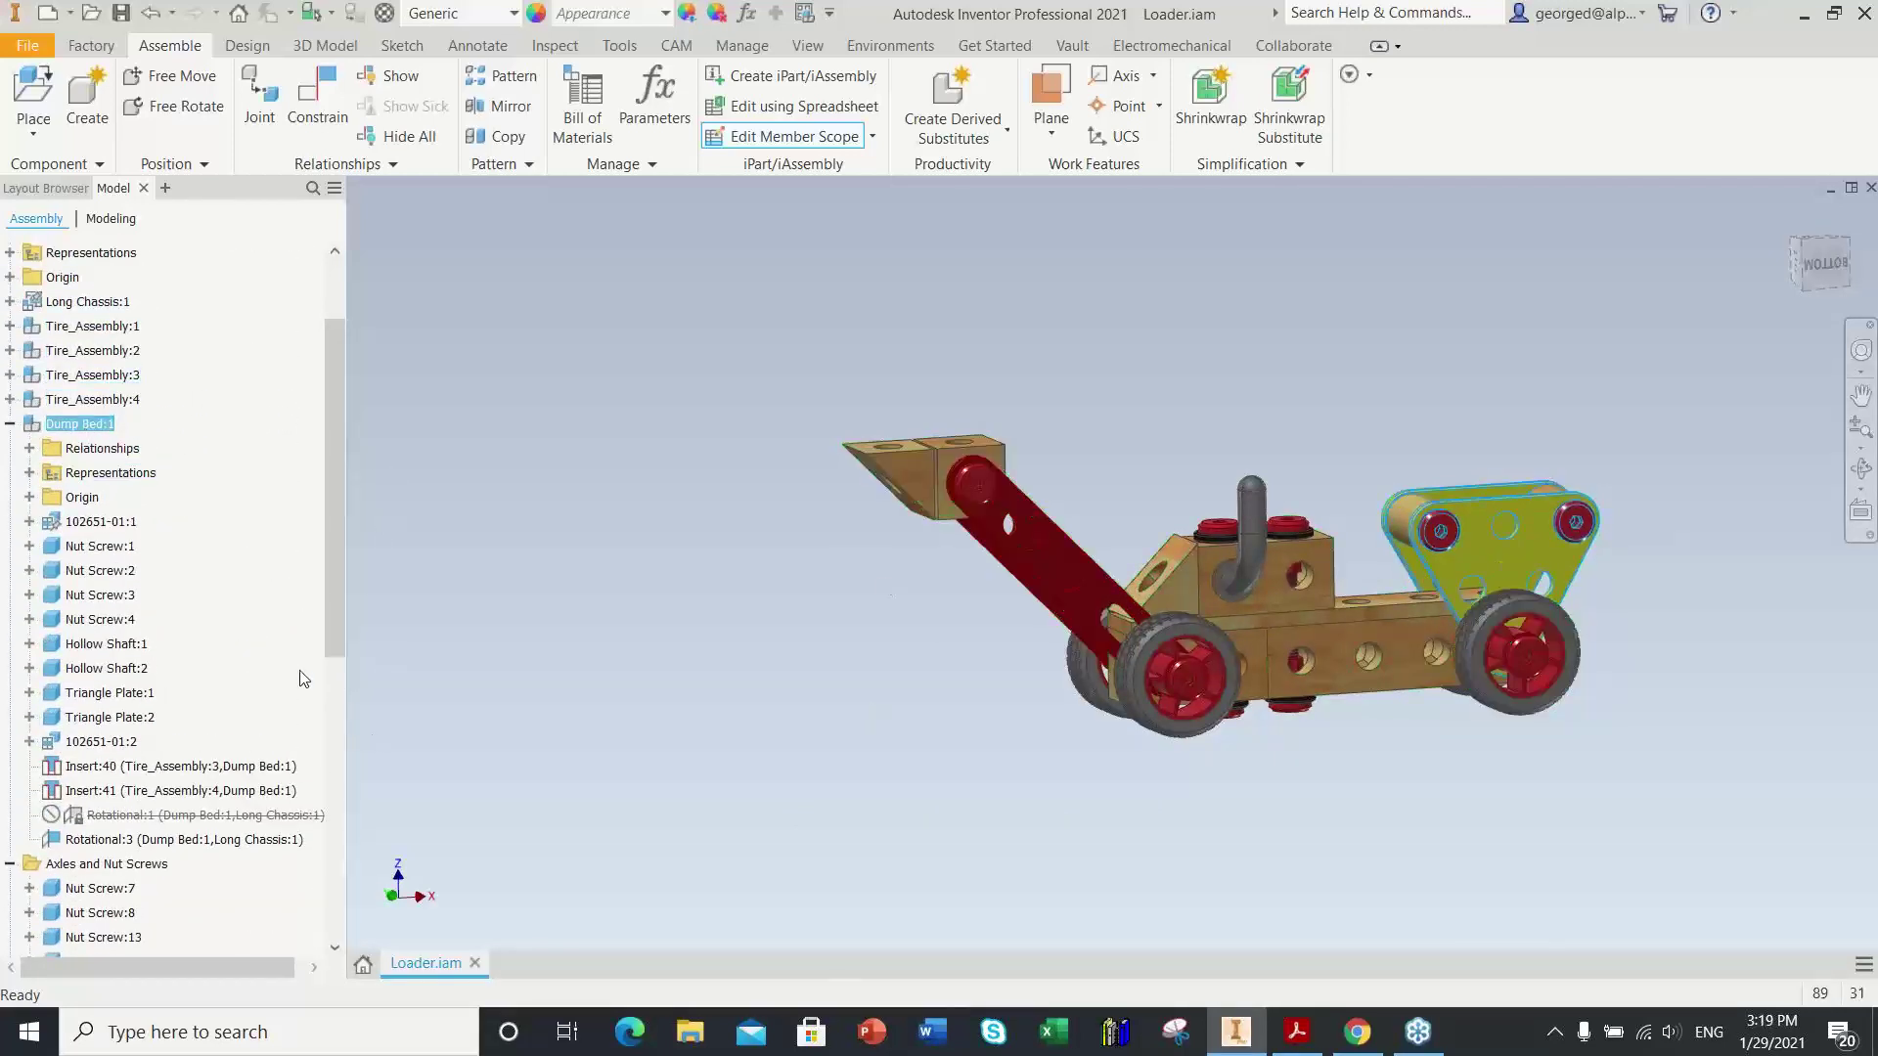
{"action": "left_click", "coordinate": [114, 841]}
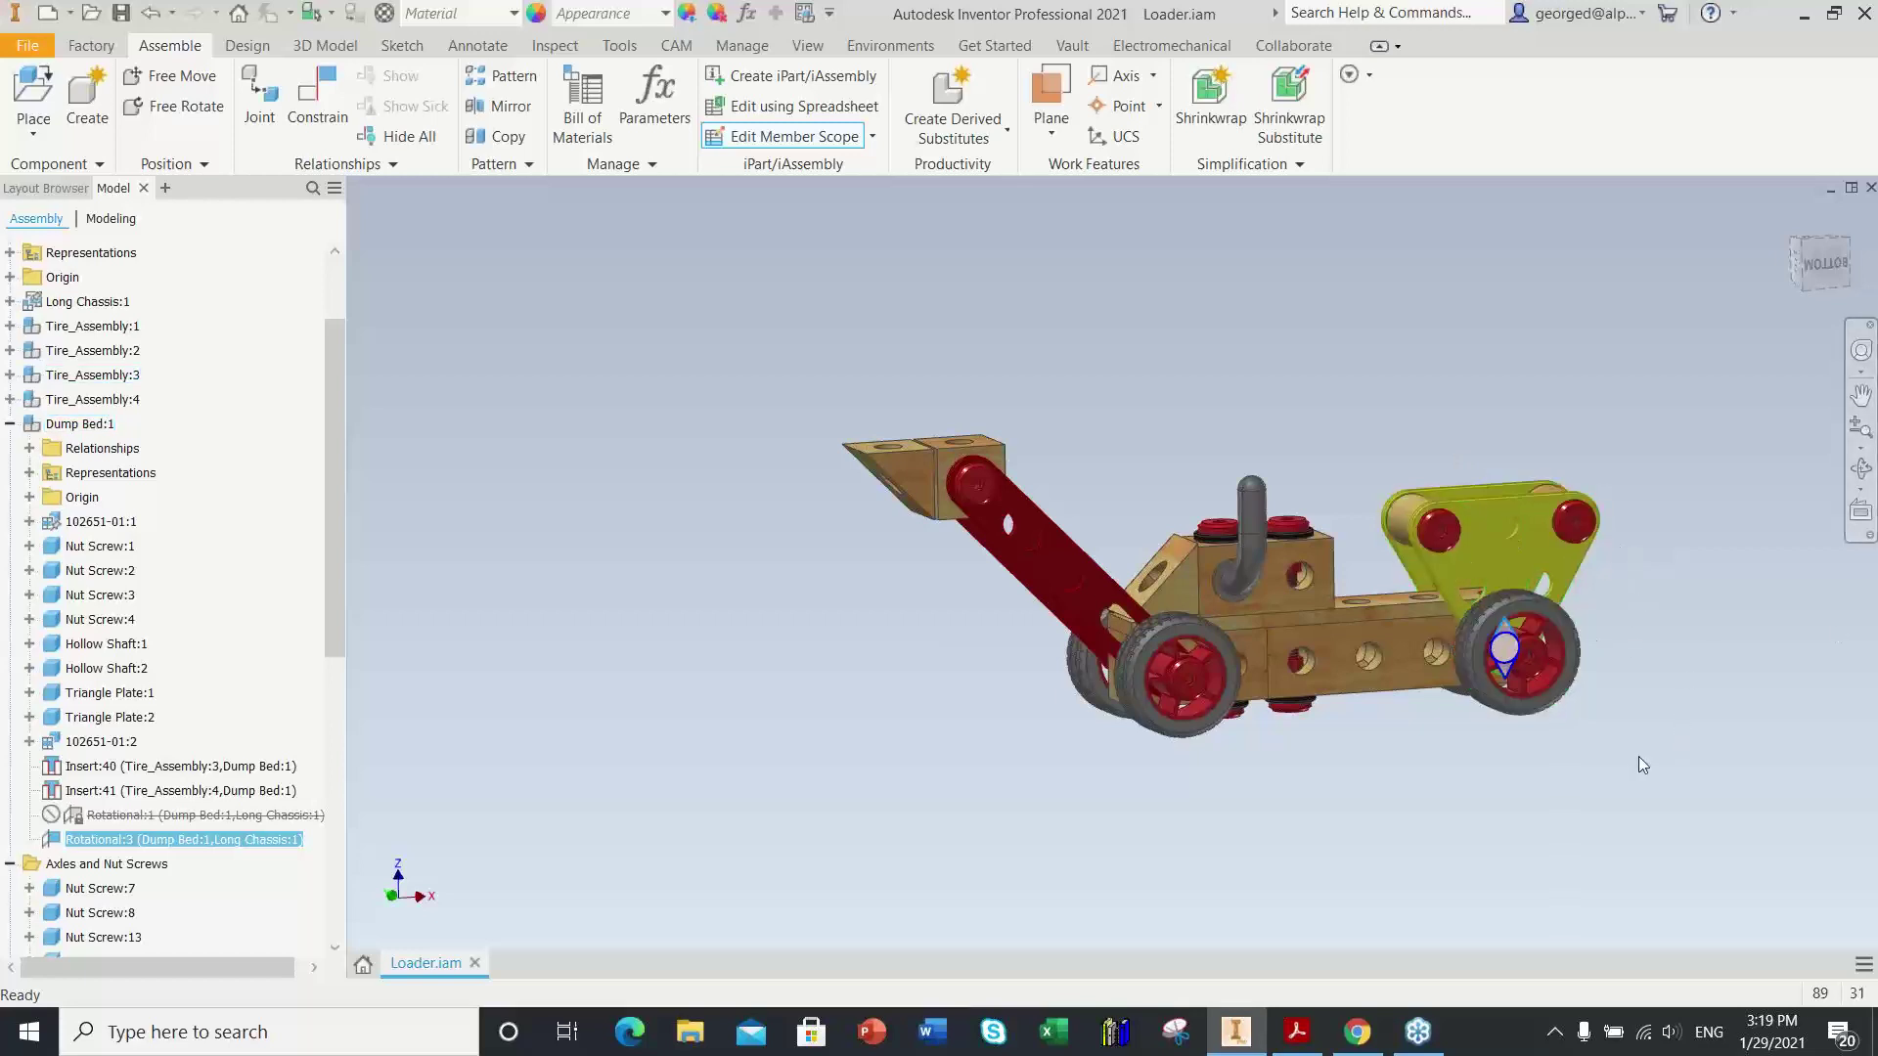
{"action": "scroll", "coordinate": [1338, 920], "scroll_direction": "up", "scroll_amount": 3}
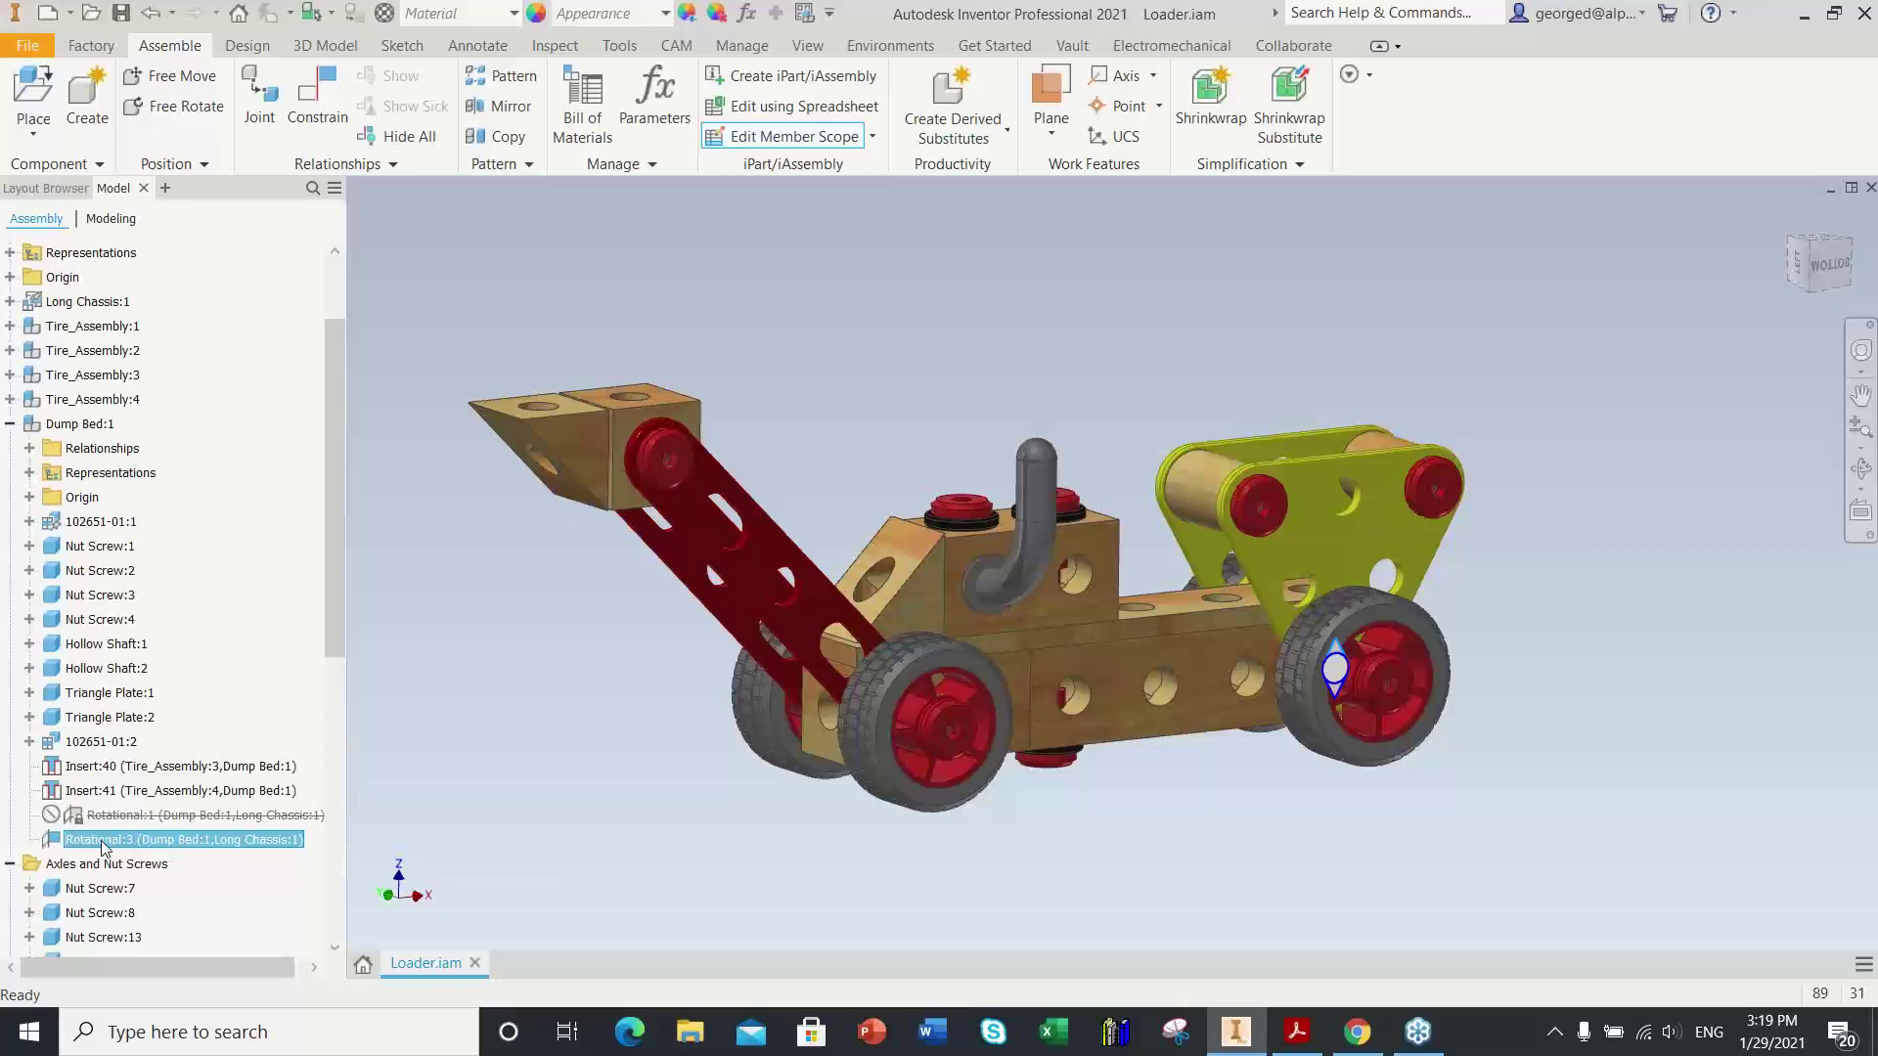
{"action": "right_click", "coordinate": [166, 845]}
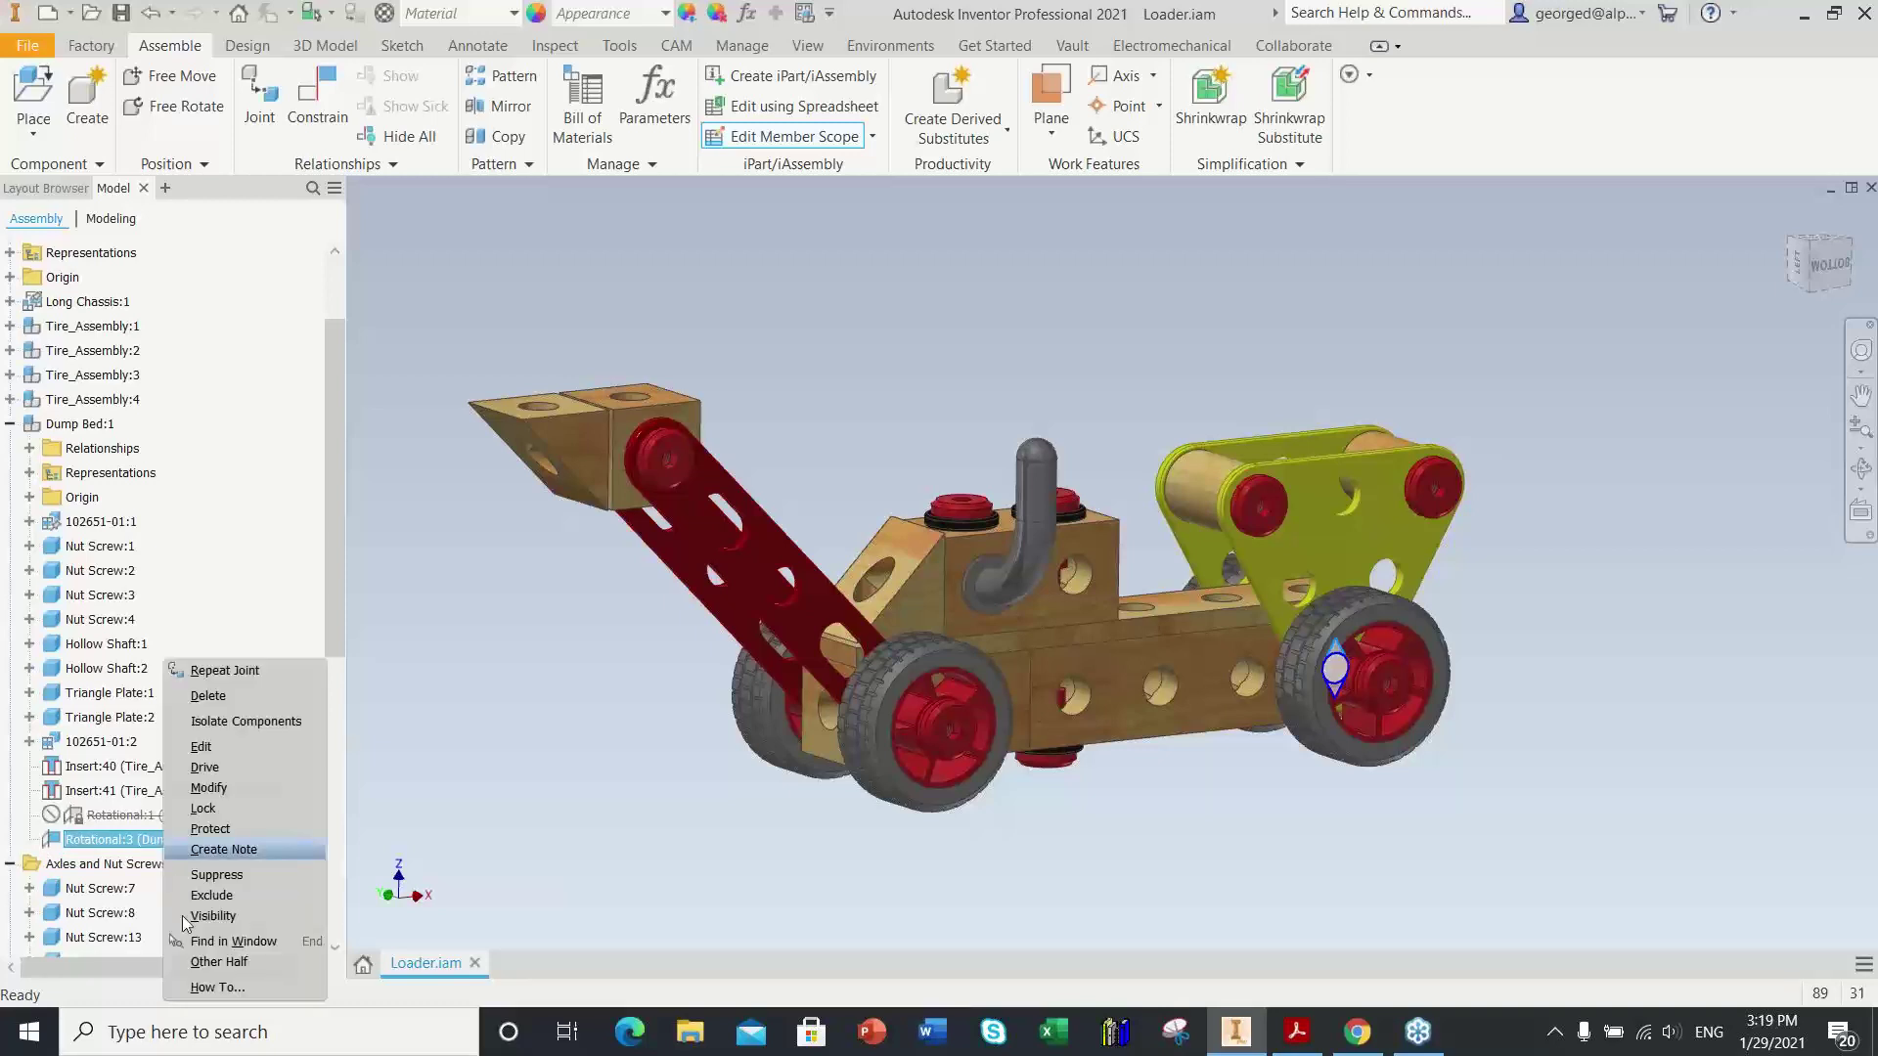
{"action": "left_click", "coordinate": [204, 809]}
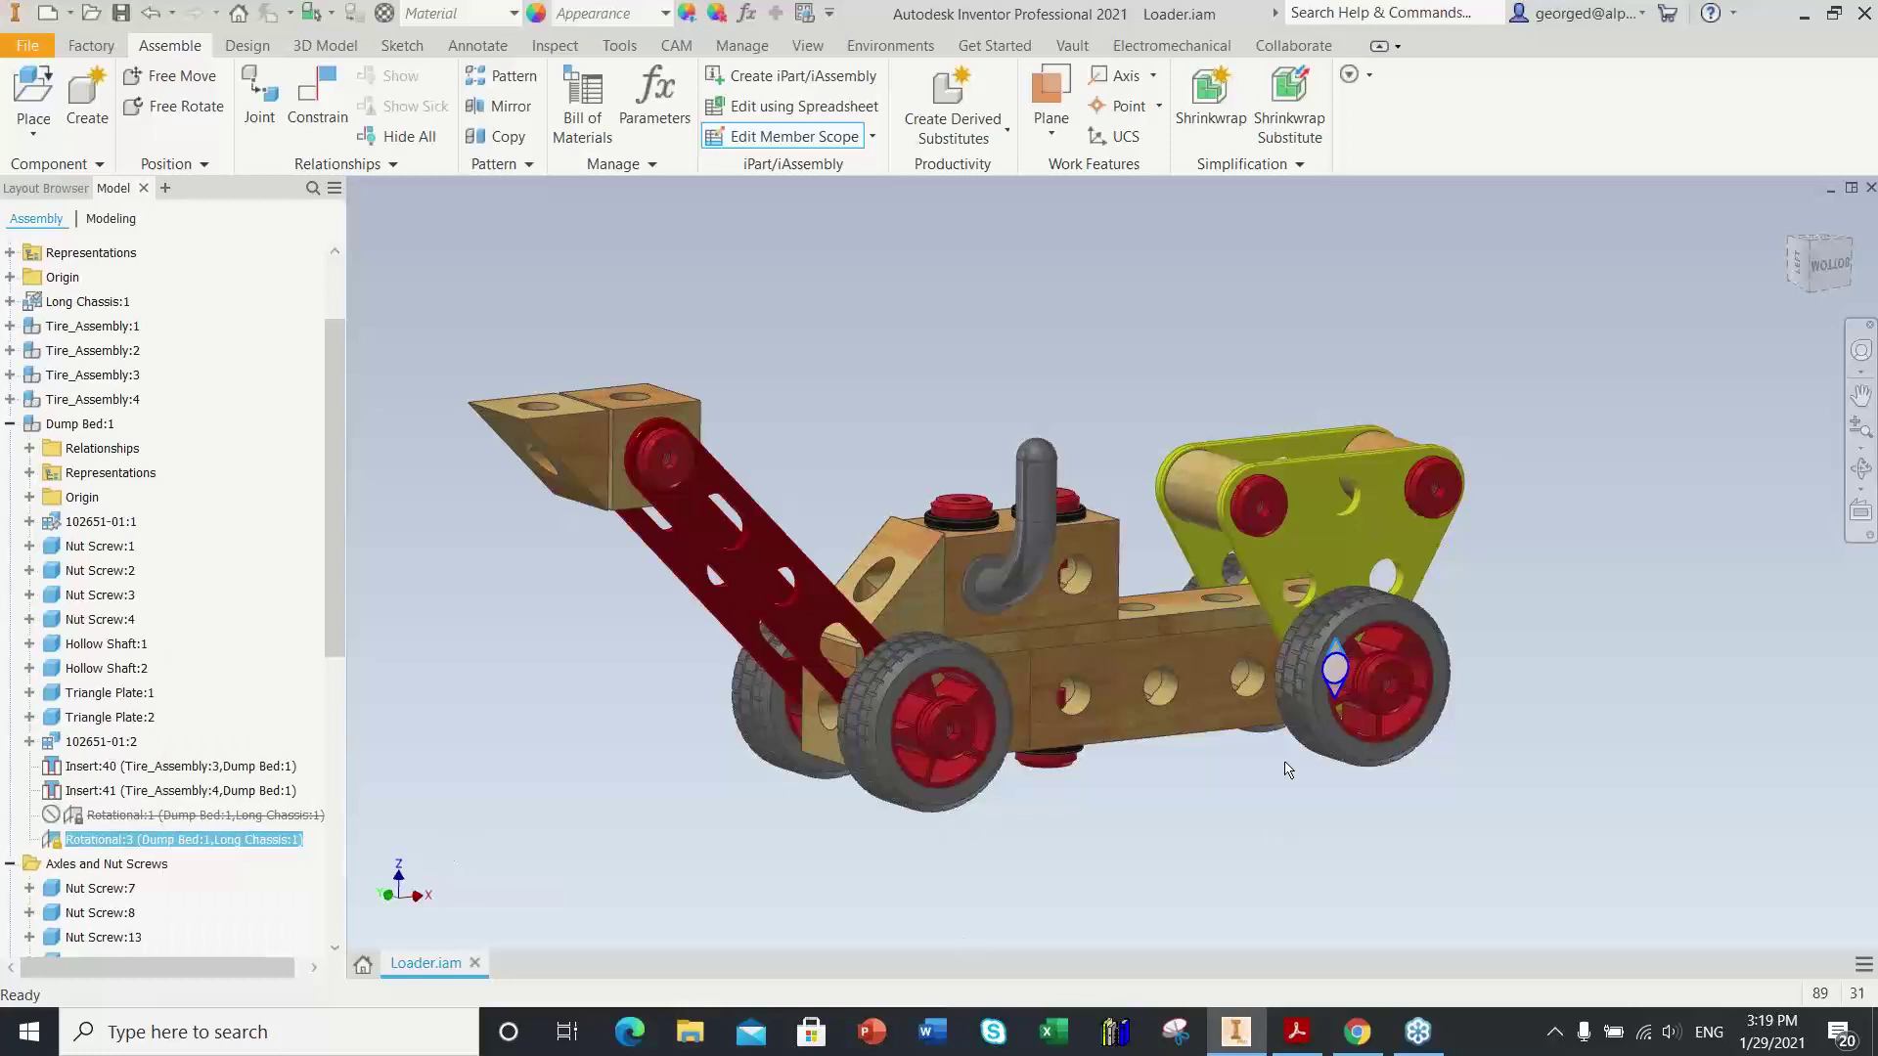
Step: Select the Long Bucket and review its relationships with the Long Chassis
{"action": "scroll", "coordinate": [1102, 865], "scroll_direction": "down", "scroll_amount": 2}
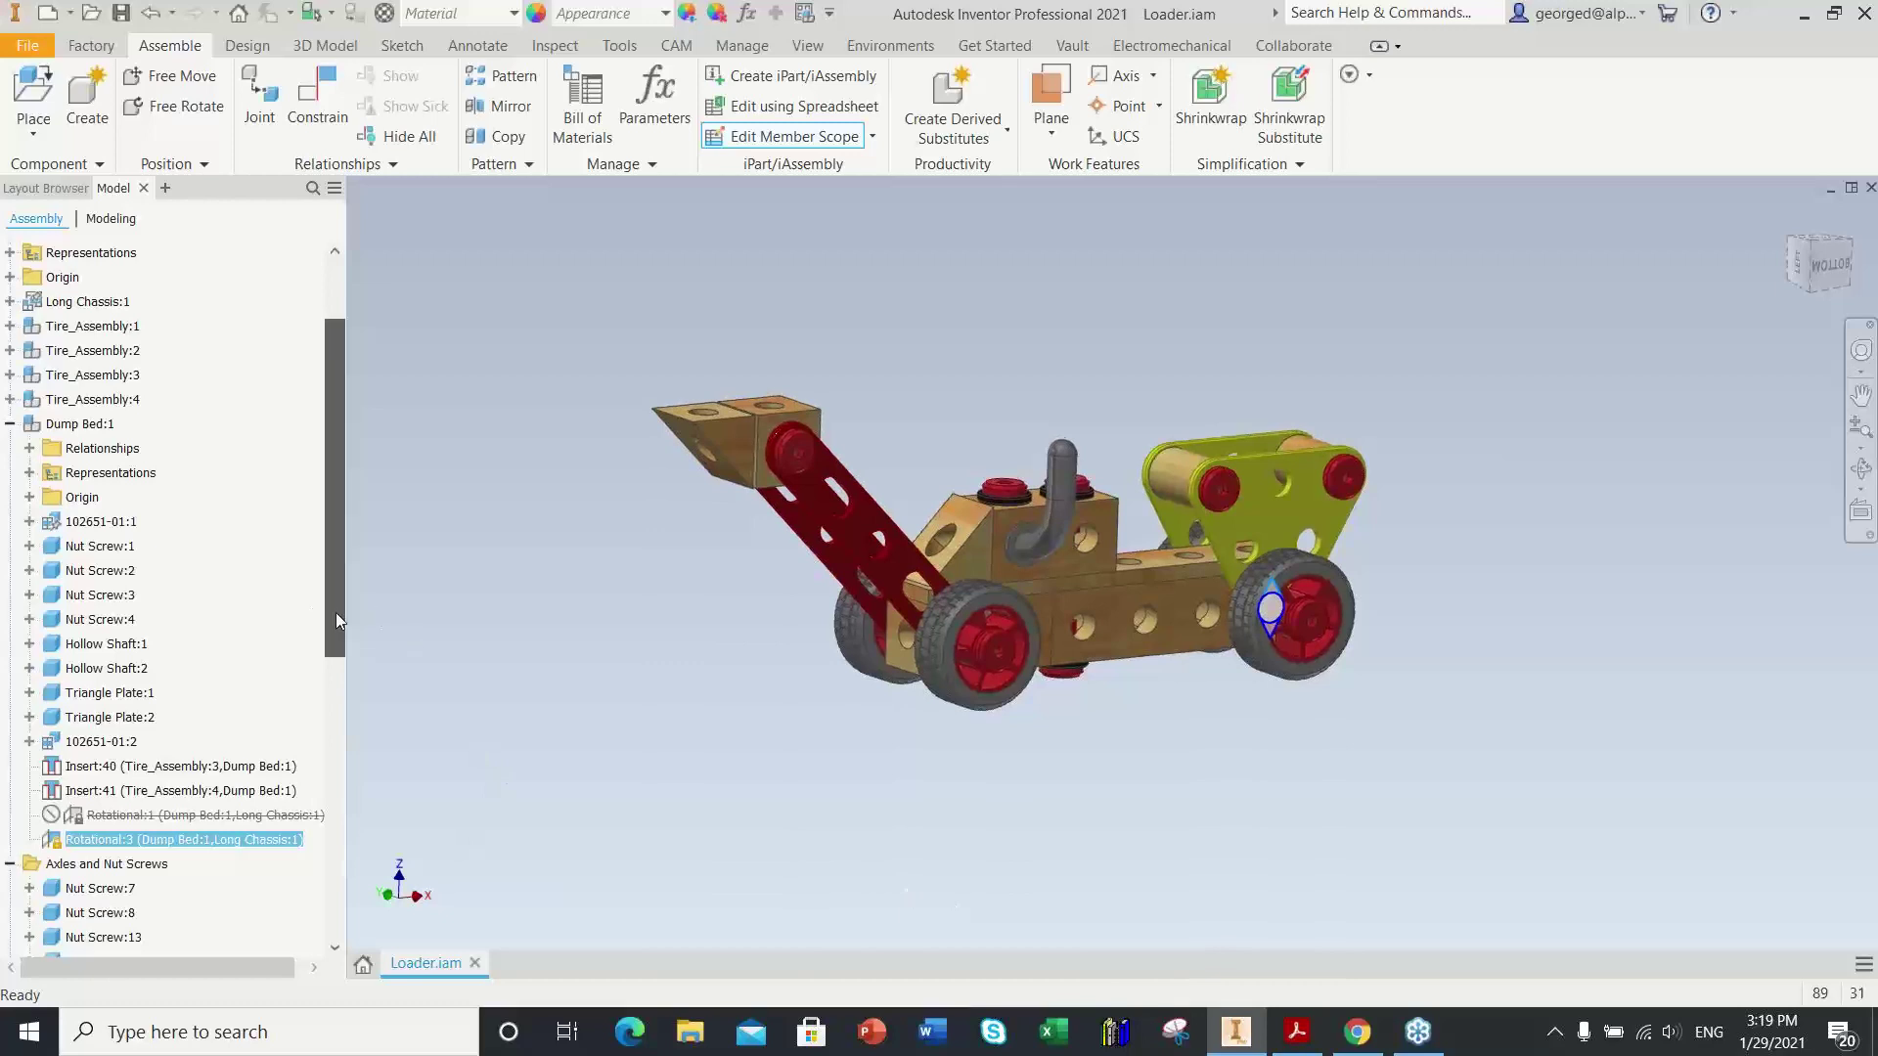
{"action": "left_click_drag", "start_coordinate": [336, 613], "coordinate": [337, 891]}
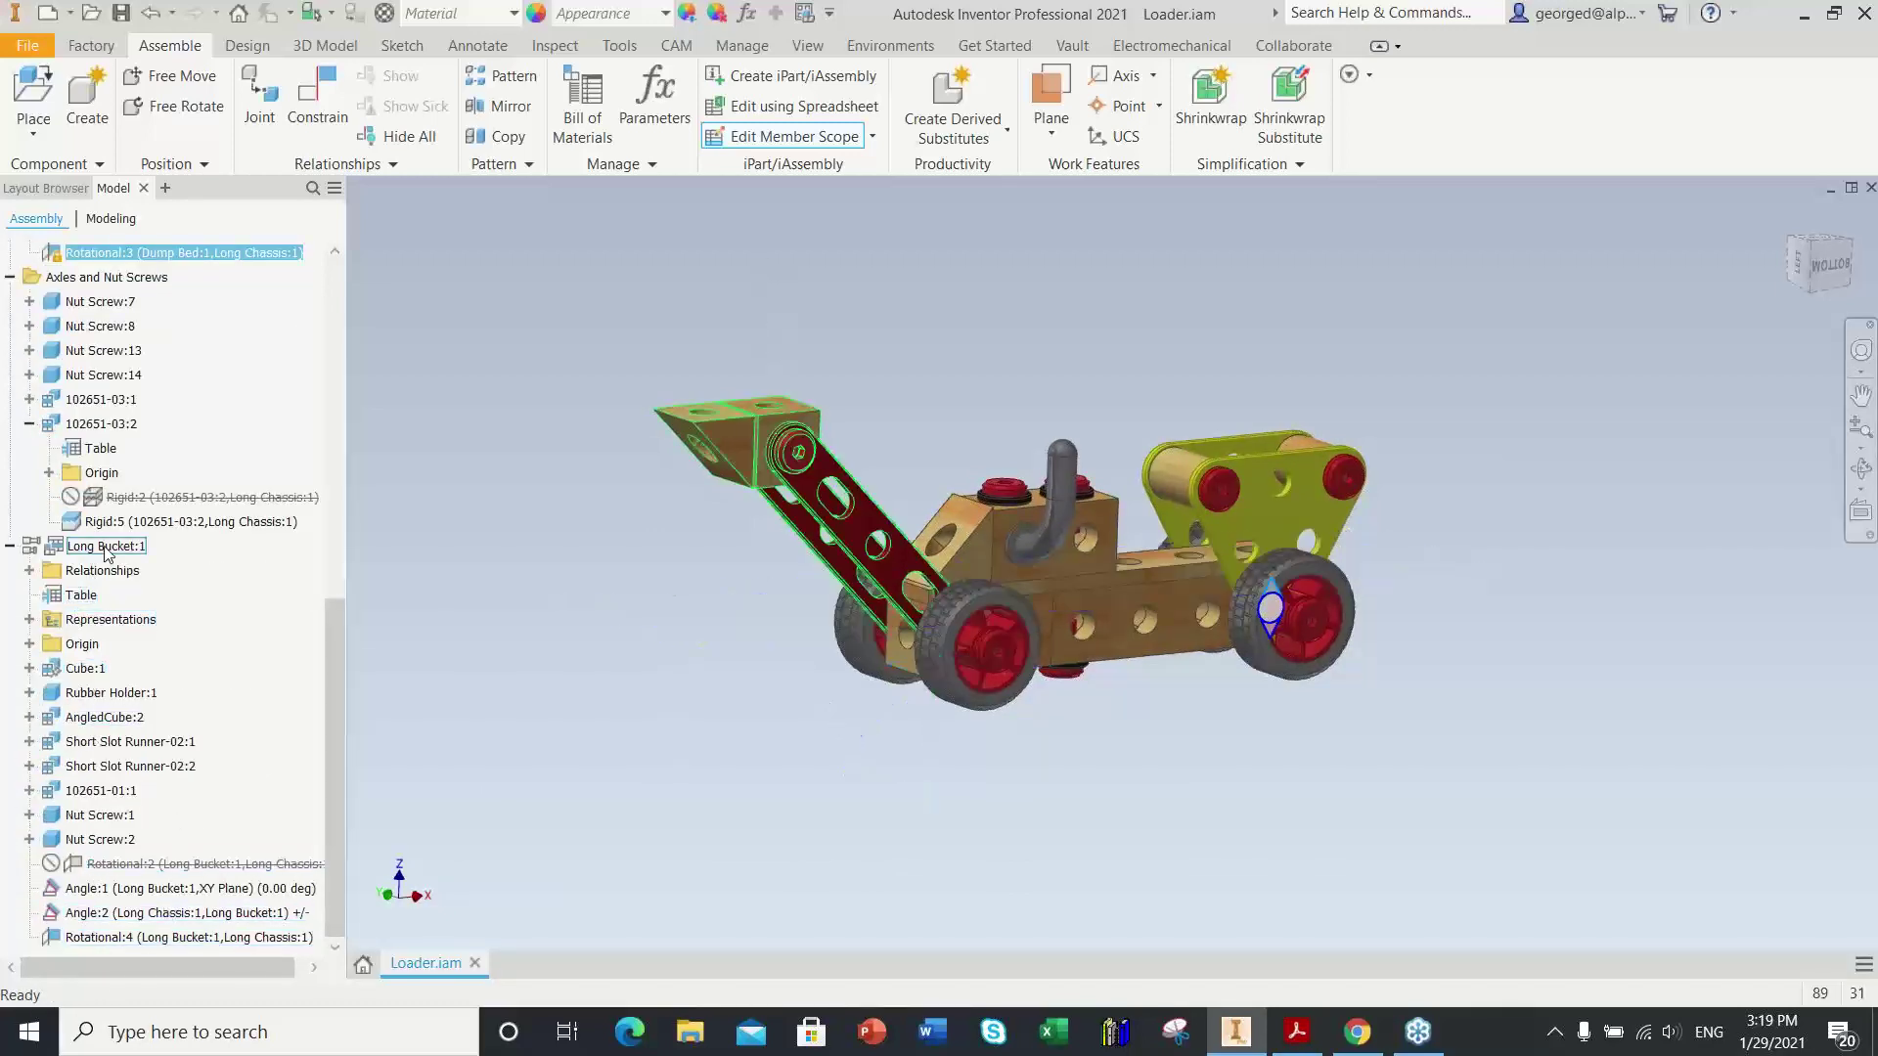
{"action": "left_click", "coordinate": [847, 478]}
{"action": "left_click", "coordinate": [186, 888]}
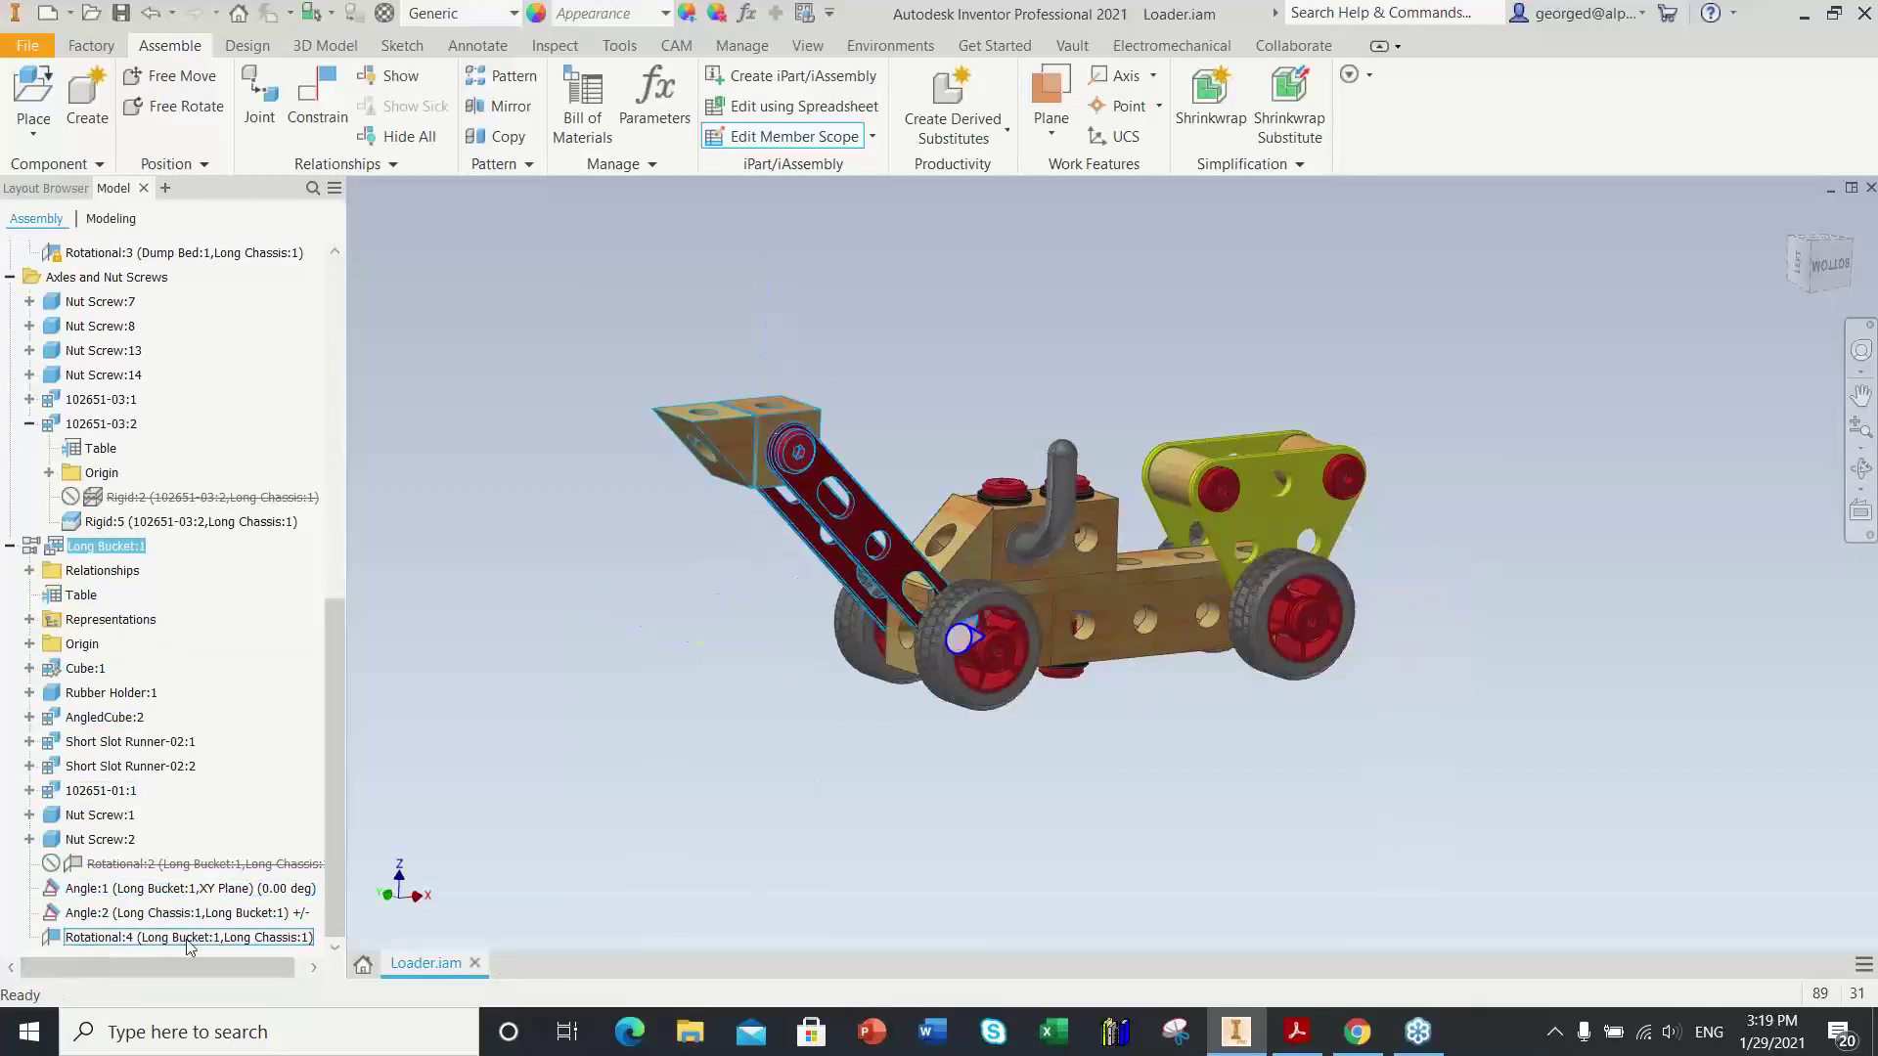
{"action": "left_click", "coordinate": [753, 875]}
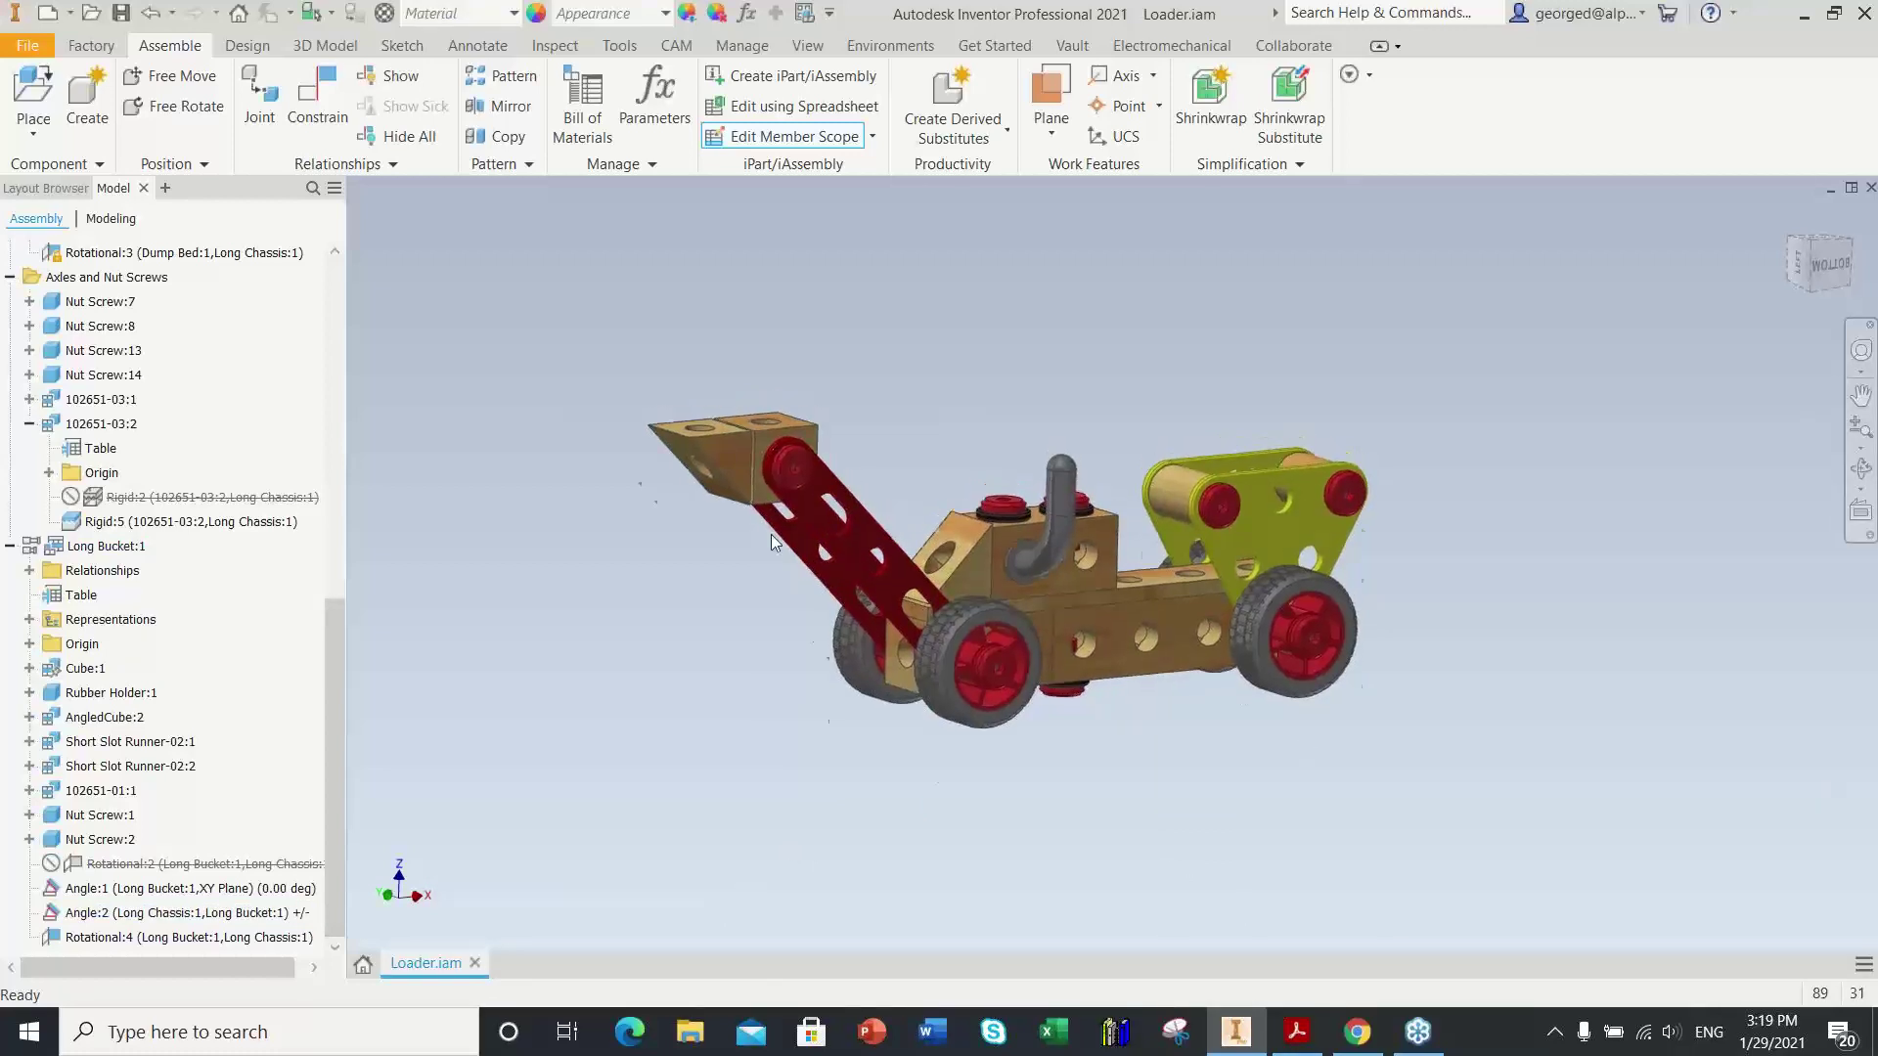
Step: Activate the Small Loader member to inspect its assembly, and switch back to the Large Loader member
{"action": "scroll", "coordinate": [327, 642], "scroll_direction": "up", "scroll_amount": 1}
{"action": "left_click_drag", "start_coordinate": [338, 589], "coordinate": [373, 219]}
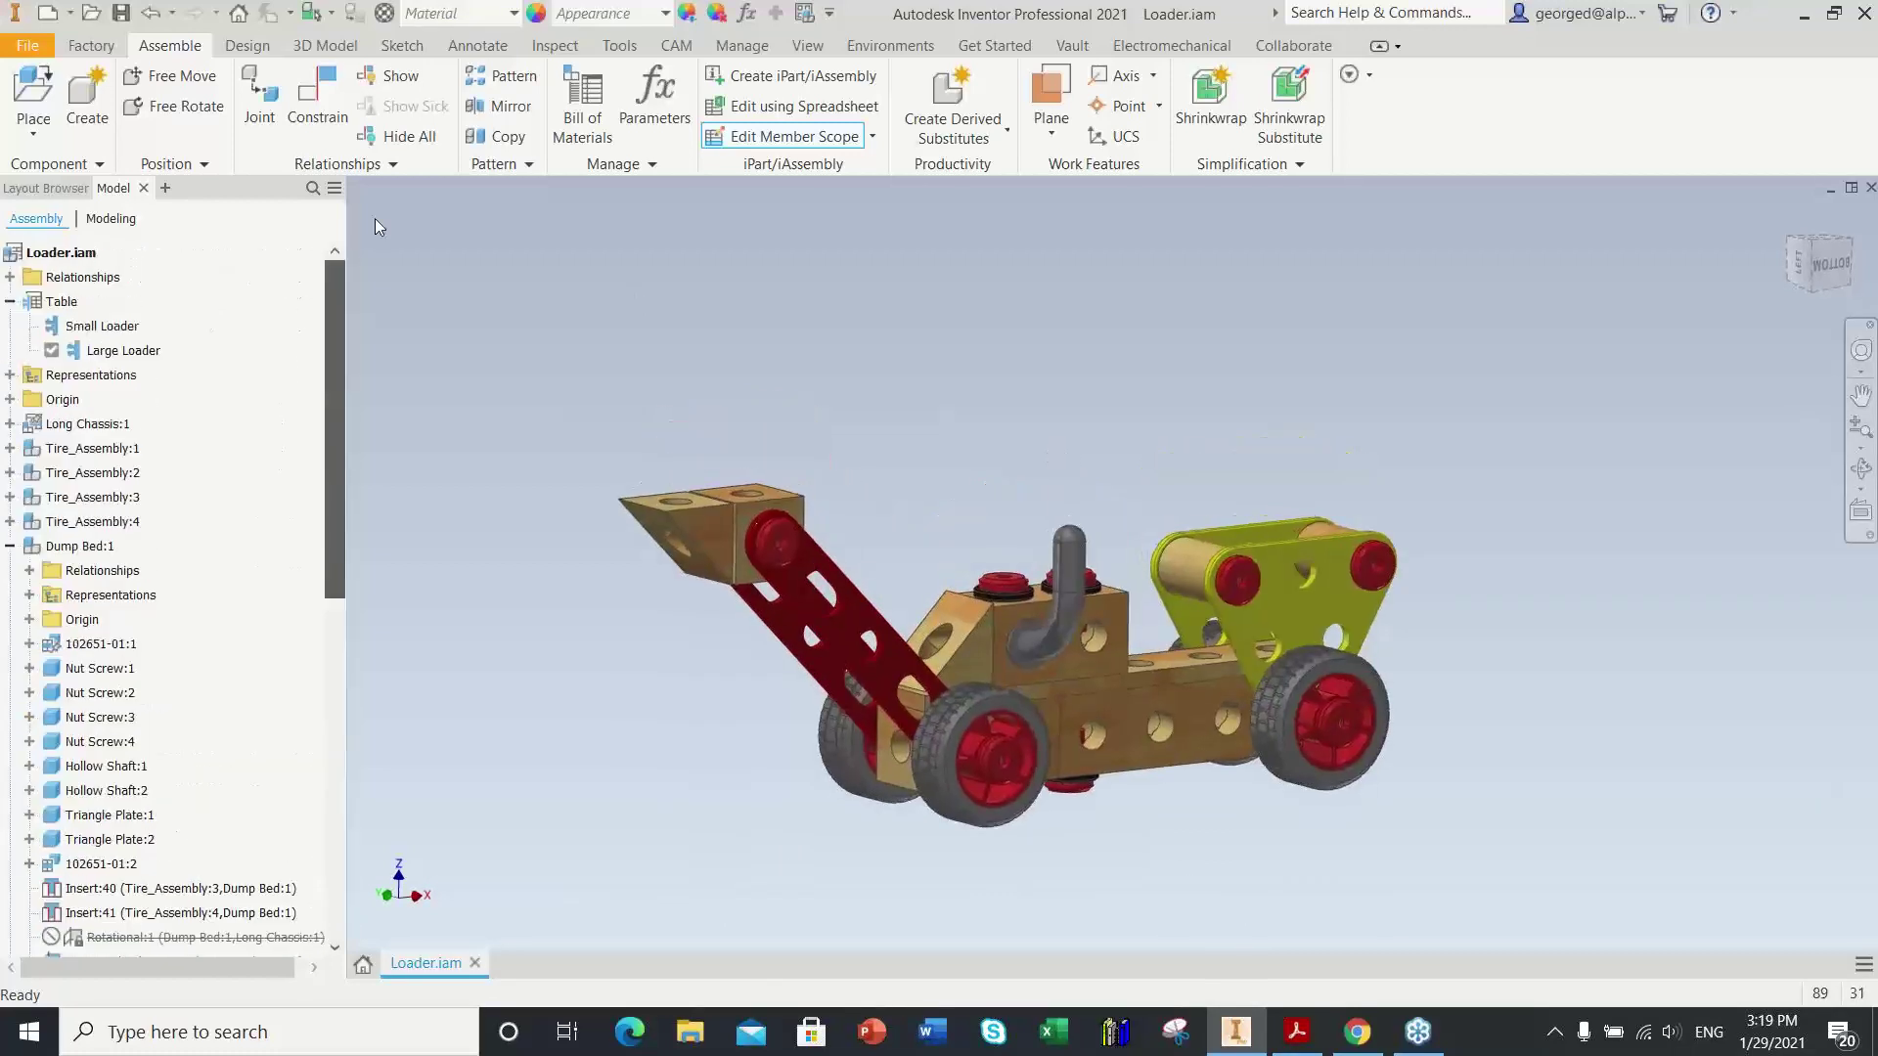
{"action": "double_click", "coordinate": [52, 327]}
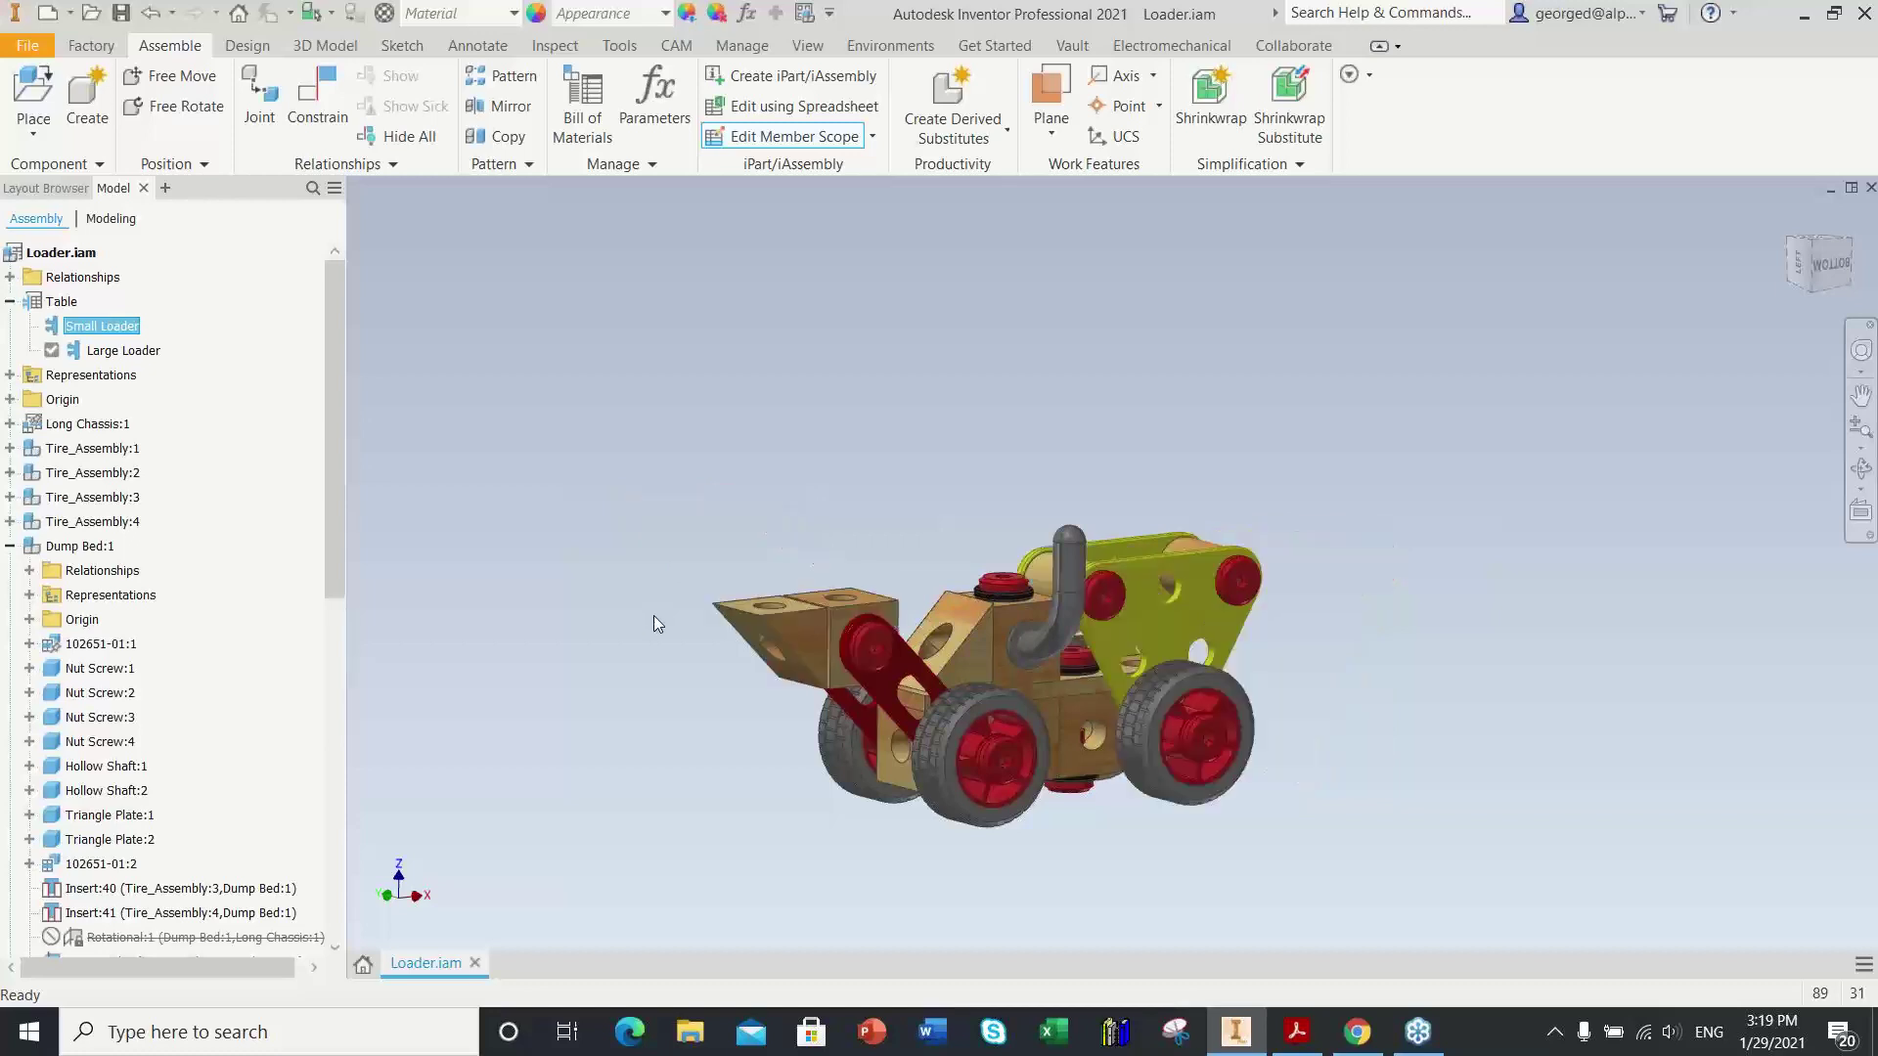
{"action": "middle_click_drag", "start_coordinate": [653, 615], "coordinate": [1441, 132], "text": "shift"}
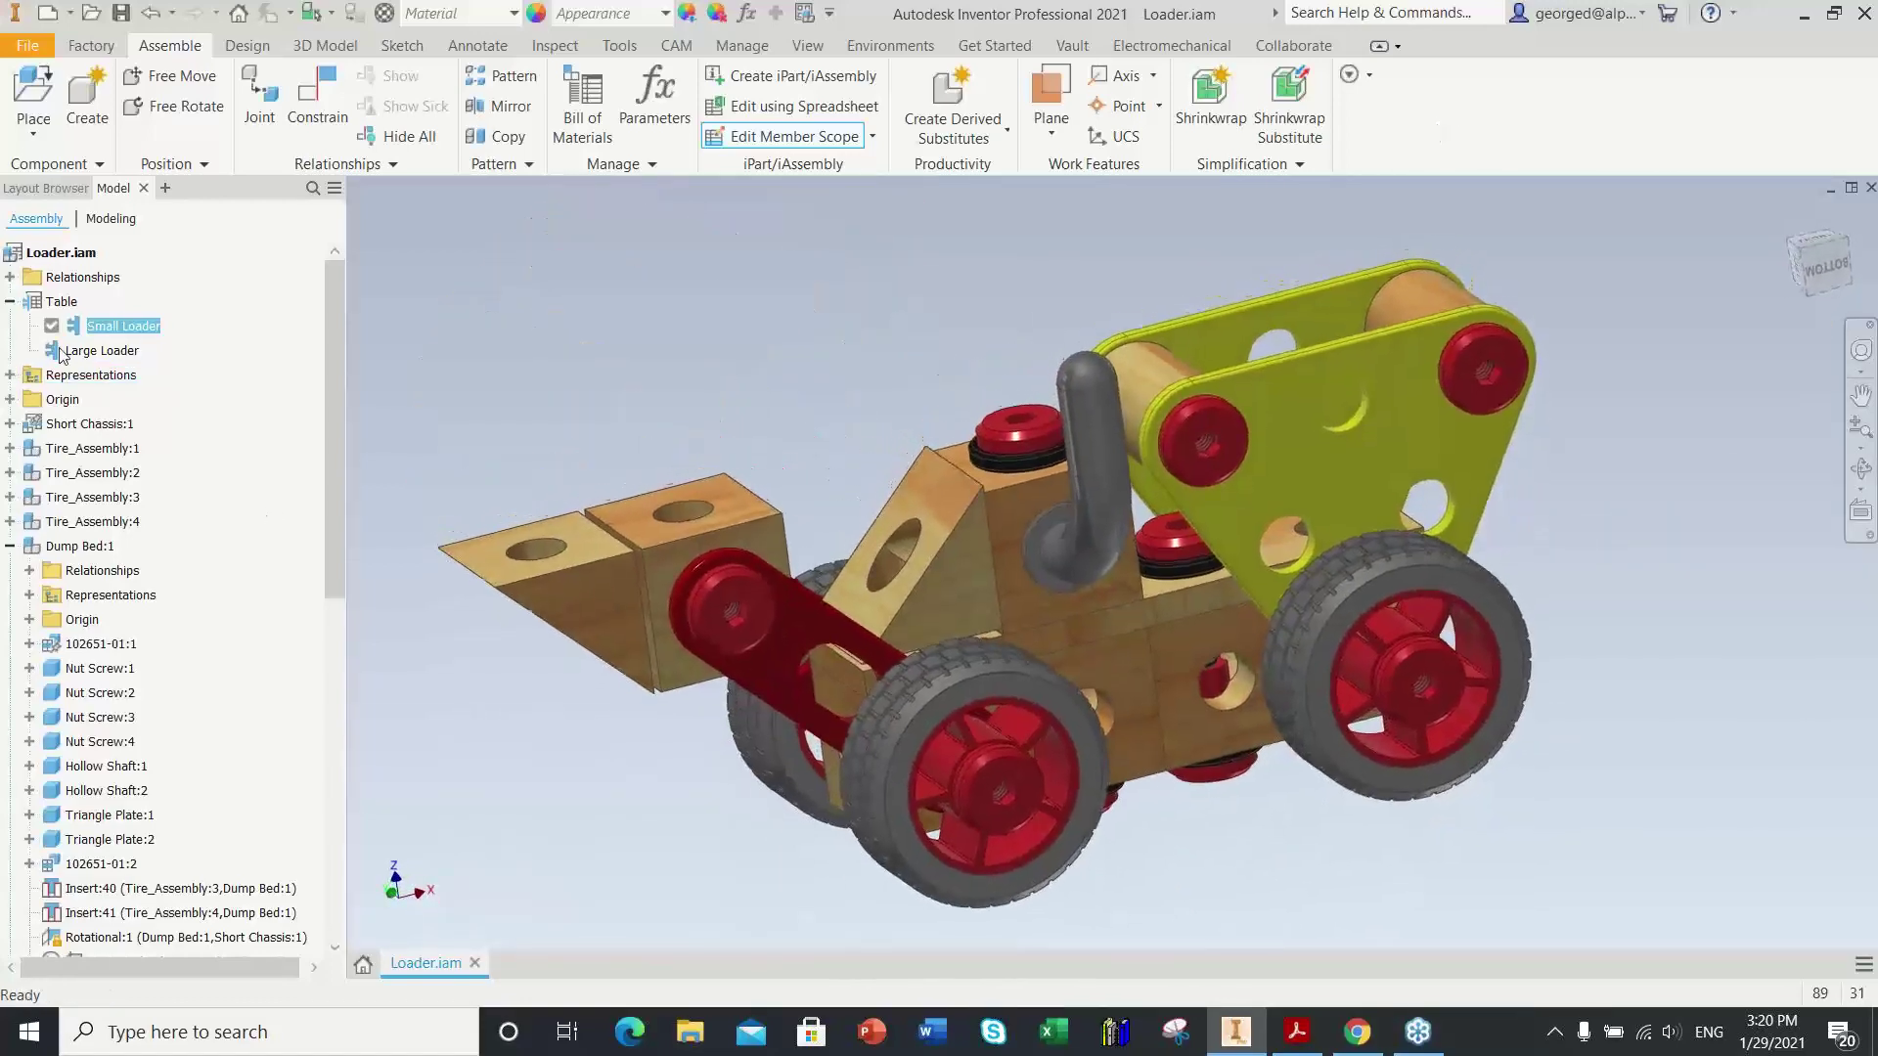
{"action": "double_click", "coordinate": [101, 350]}
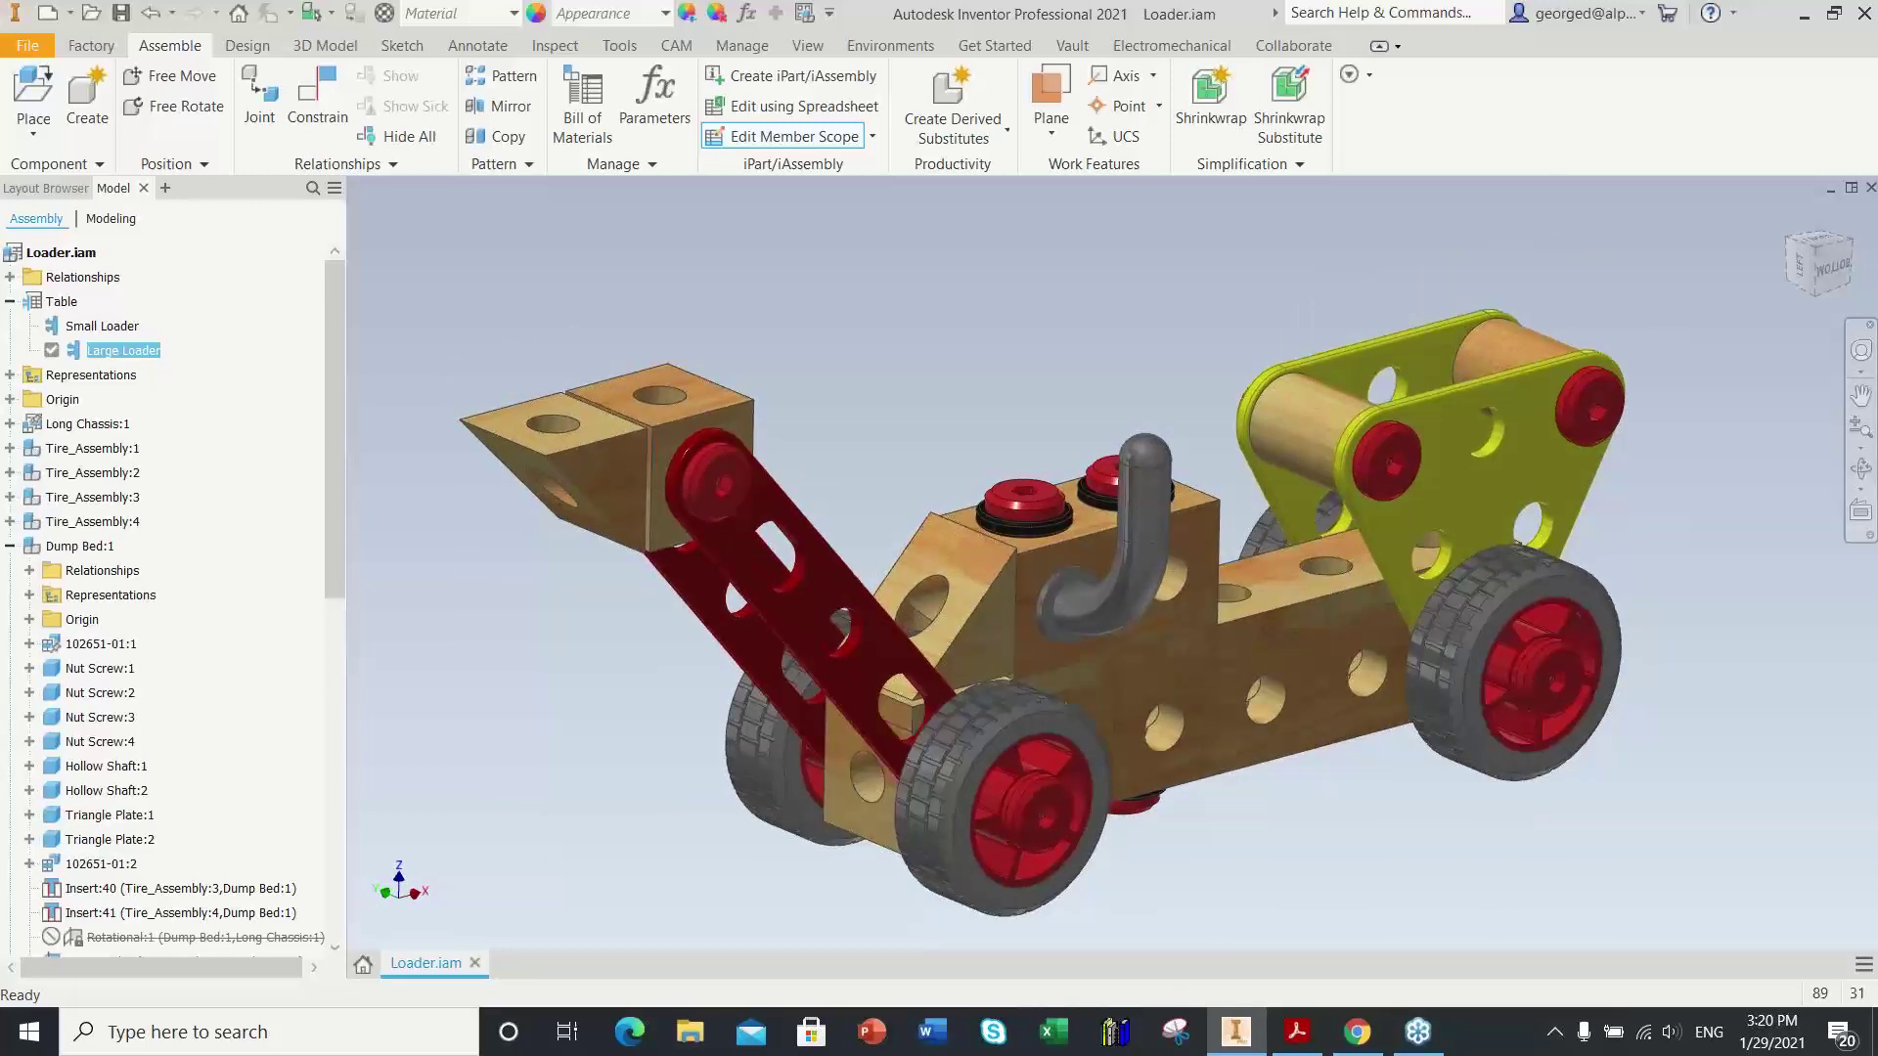
Step: Review the Include/Exclude settings of both members in the iAssembly table and close it without changes
{"action": "left_click", "coordinate": [36, 308]}
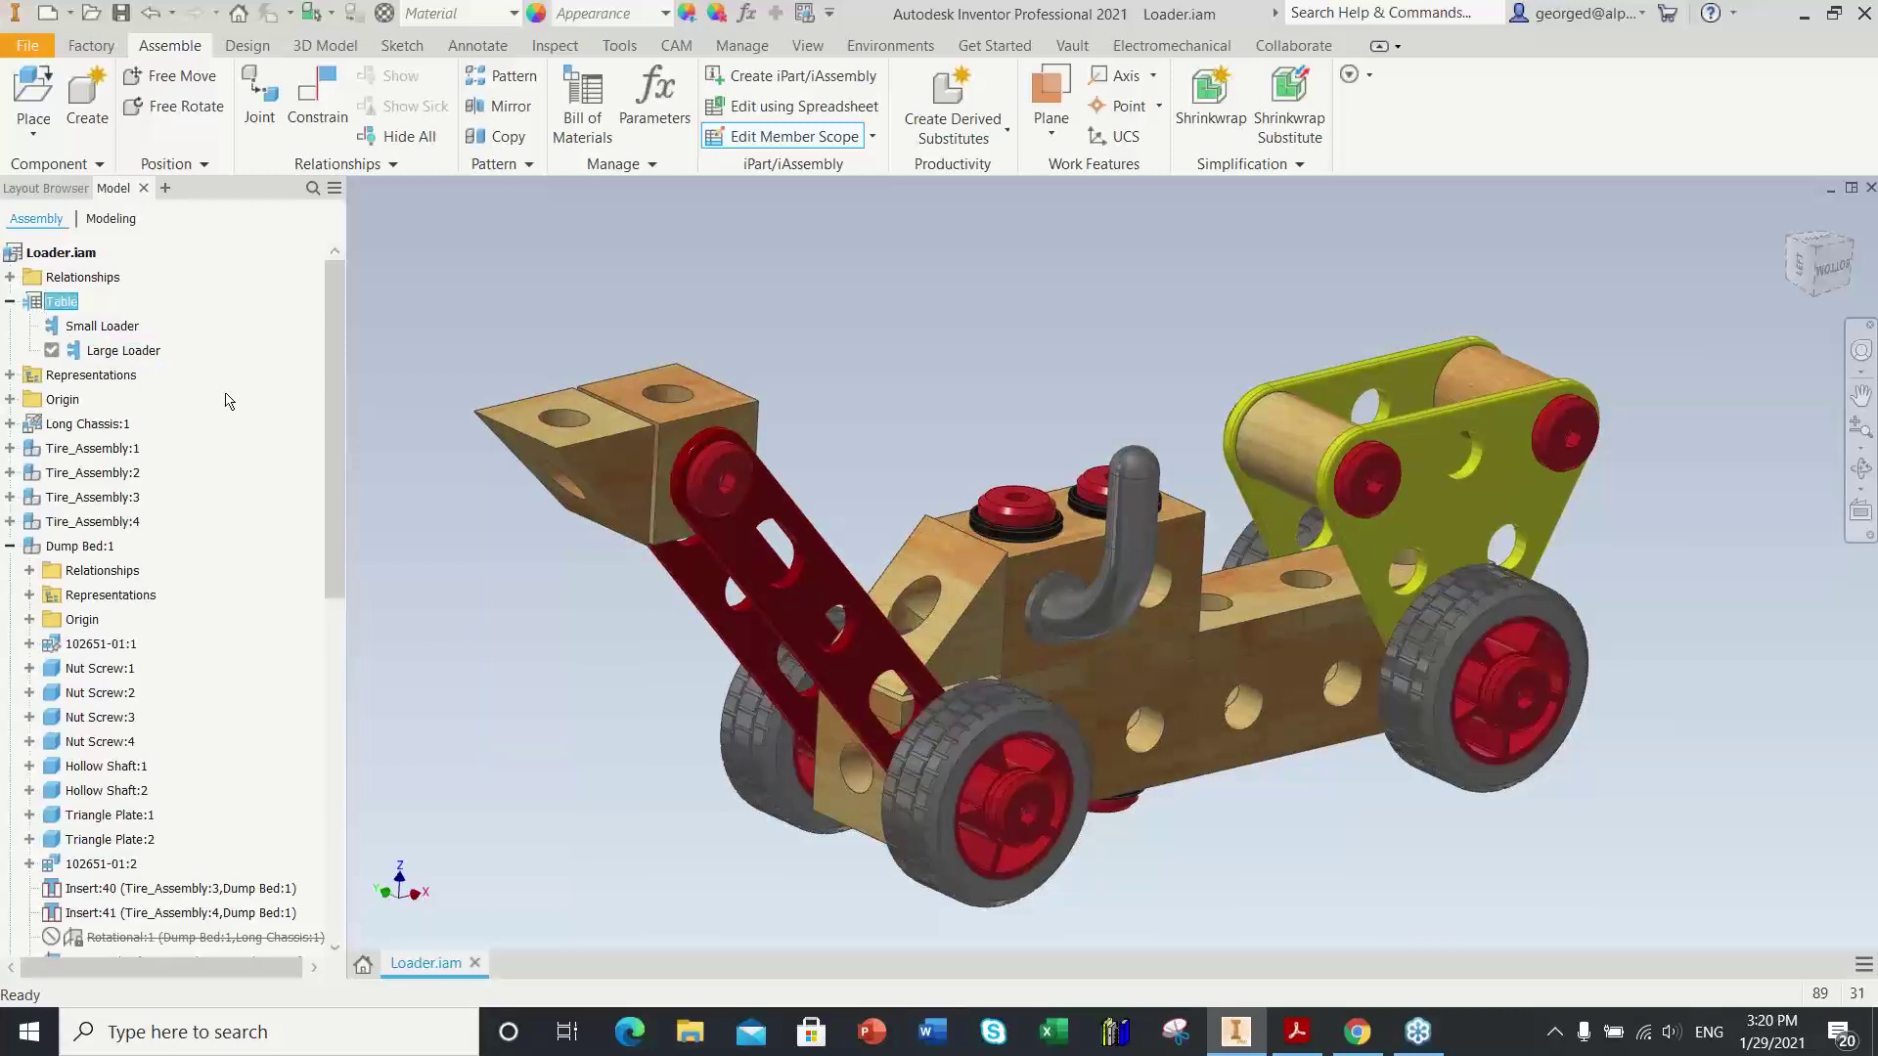
{"action": "double_click", "coordinate": [33, 307]}
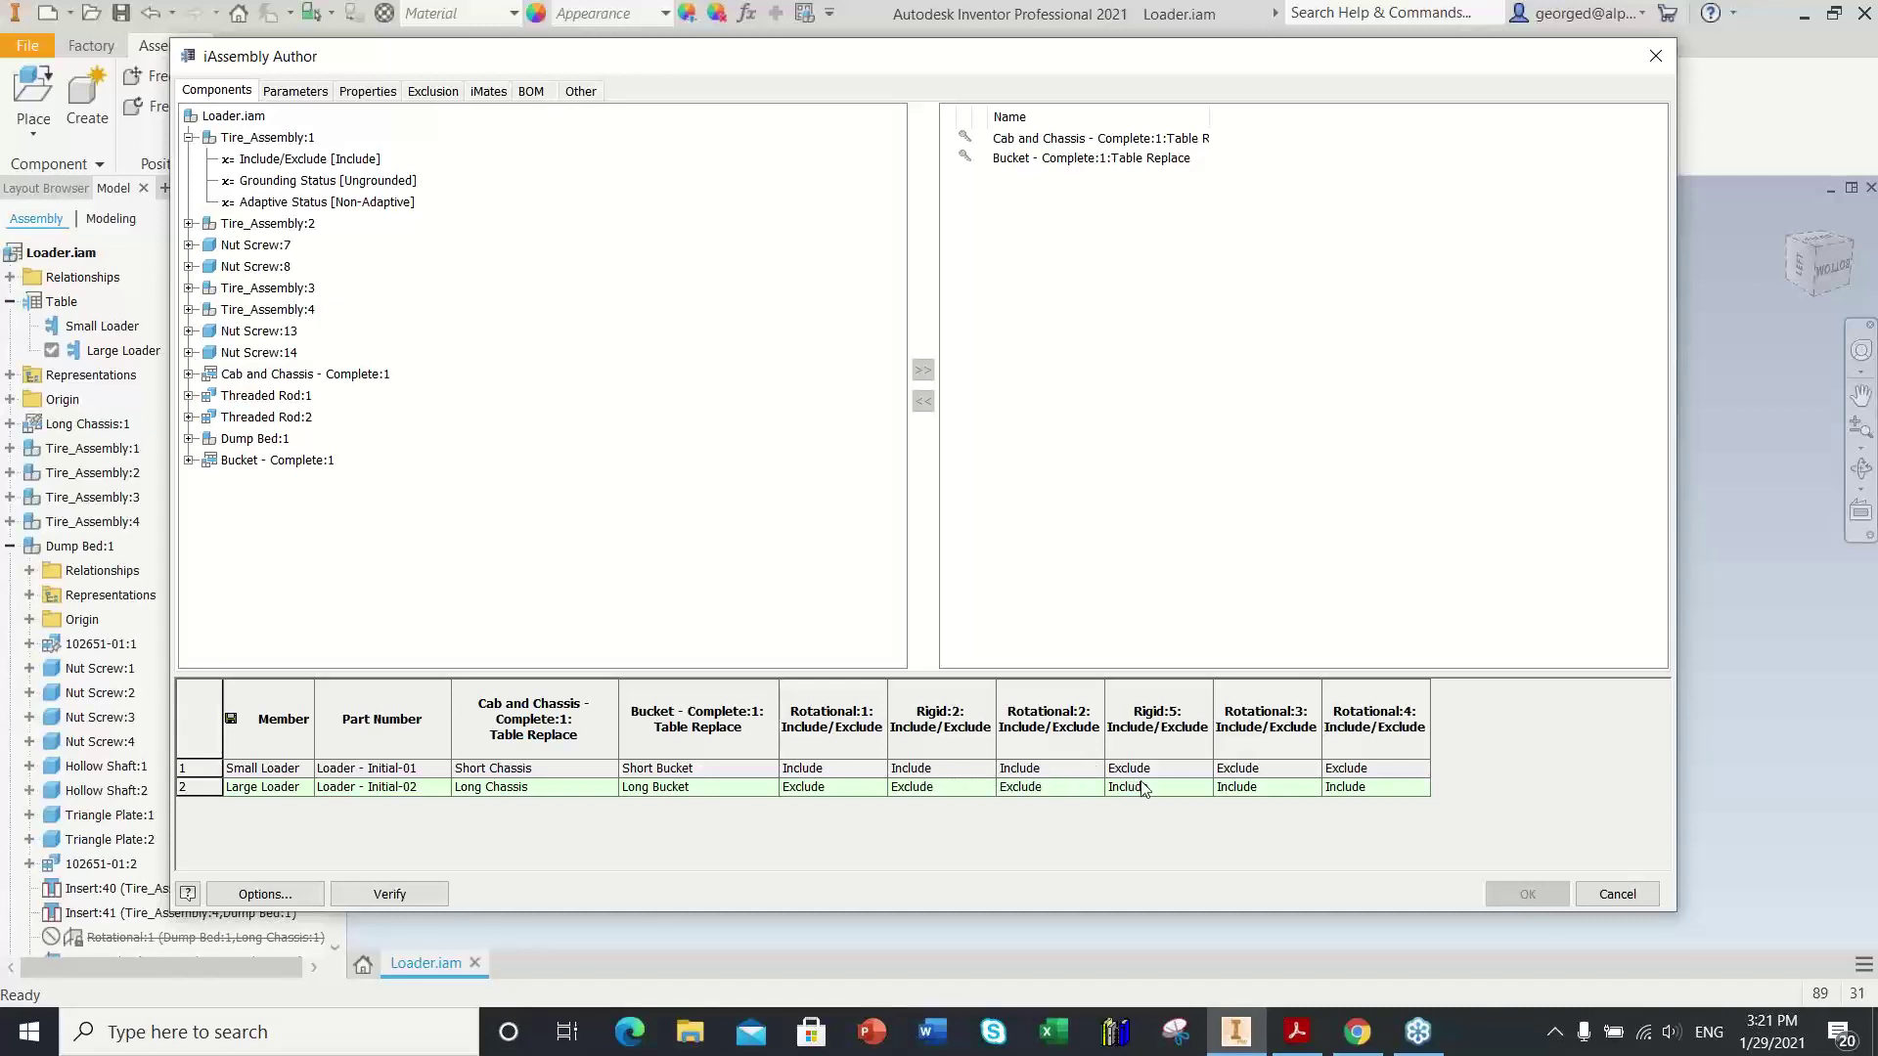
{"action": "left_click_drag", "start_coordinate": [1043, 70], "coordinate": [1063, 373]}
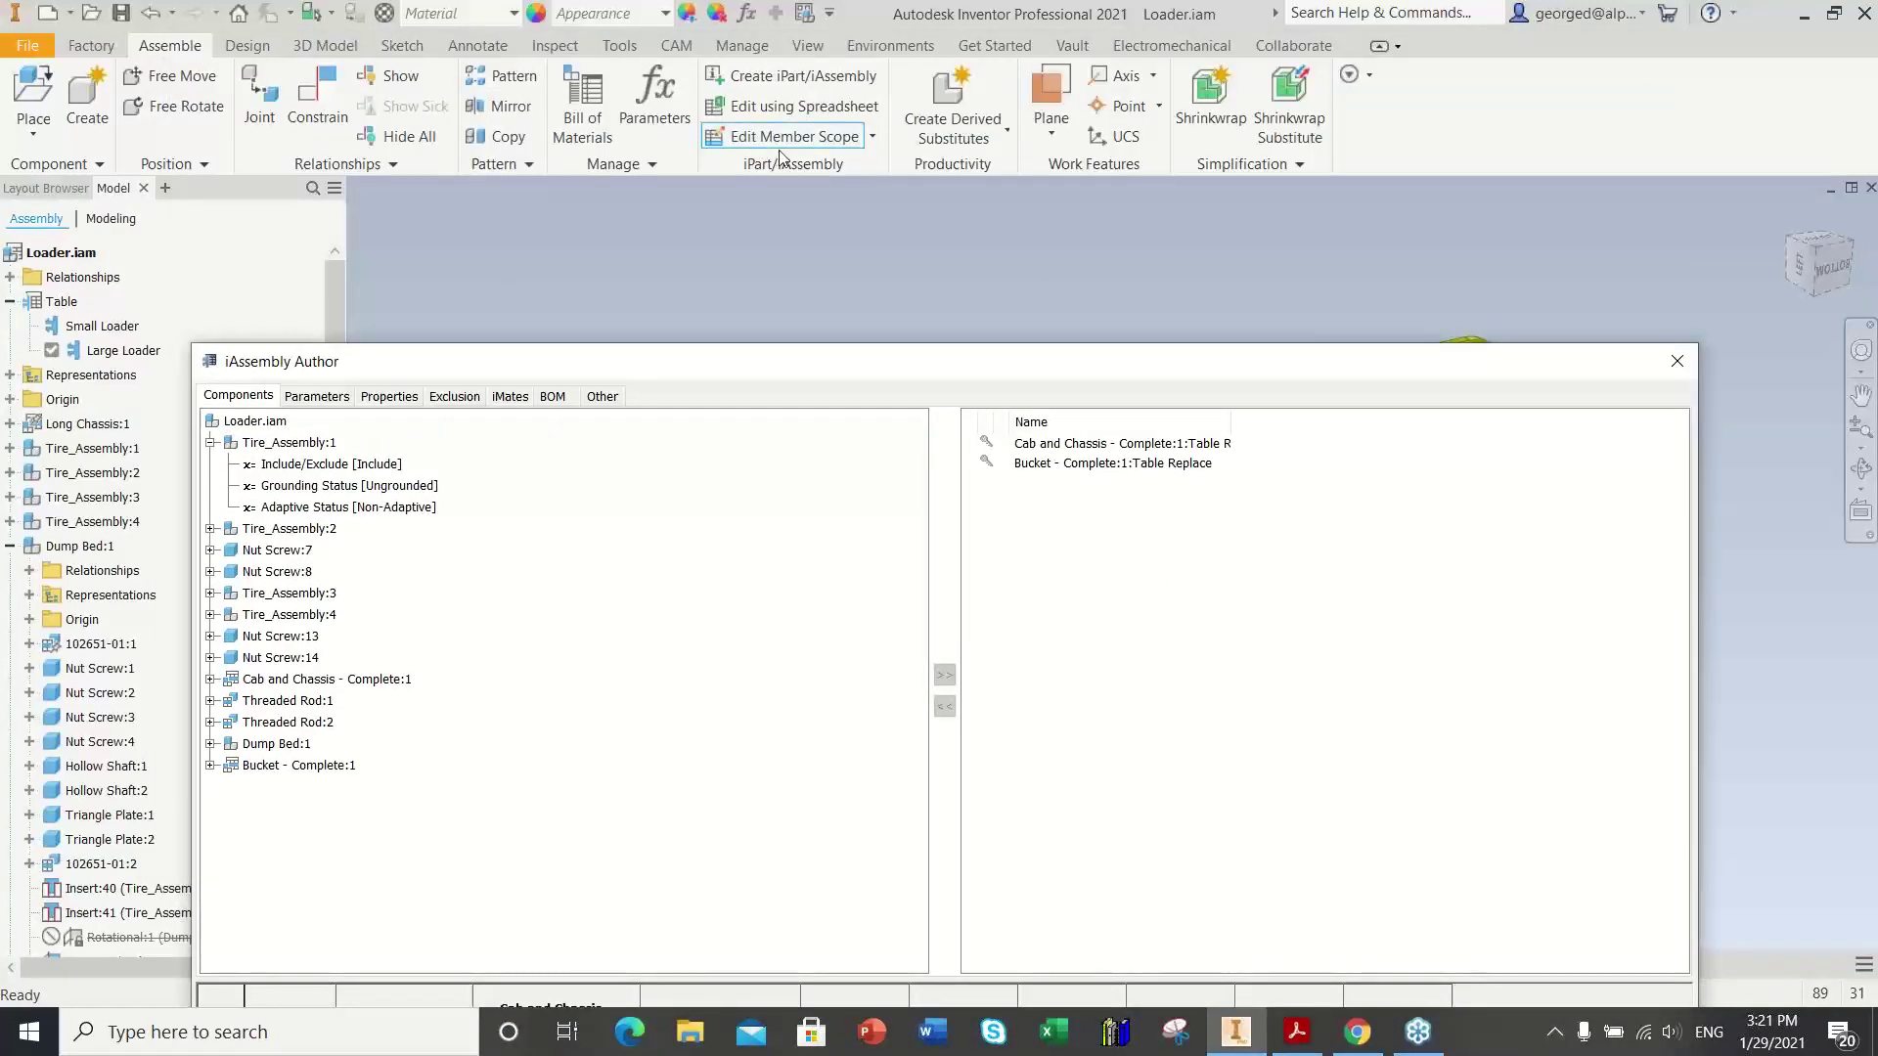
{"action": "left_click_drag", "start_coordinate": [1067, 369], "coordinate": [1093, 120]}
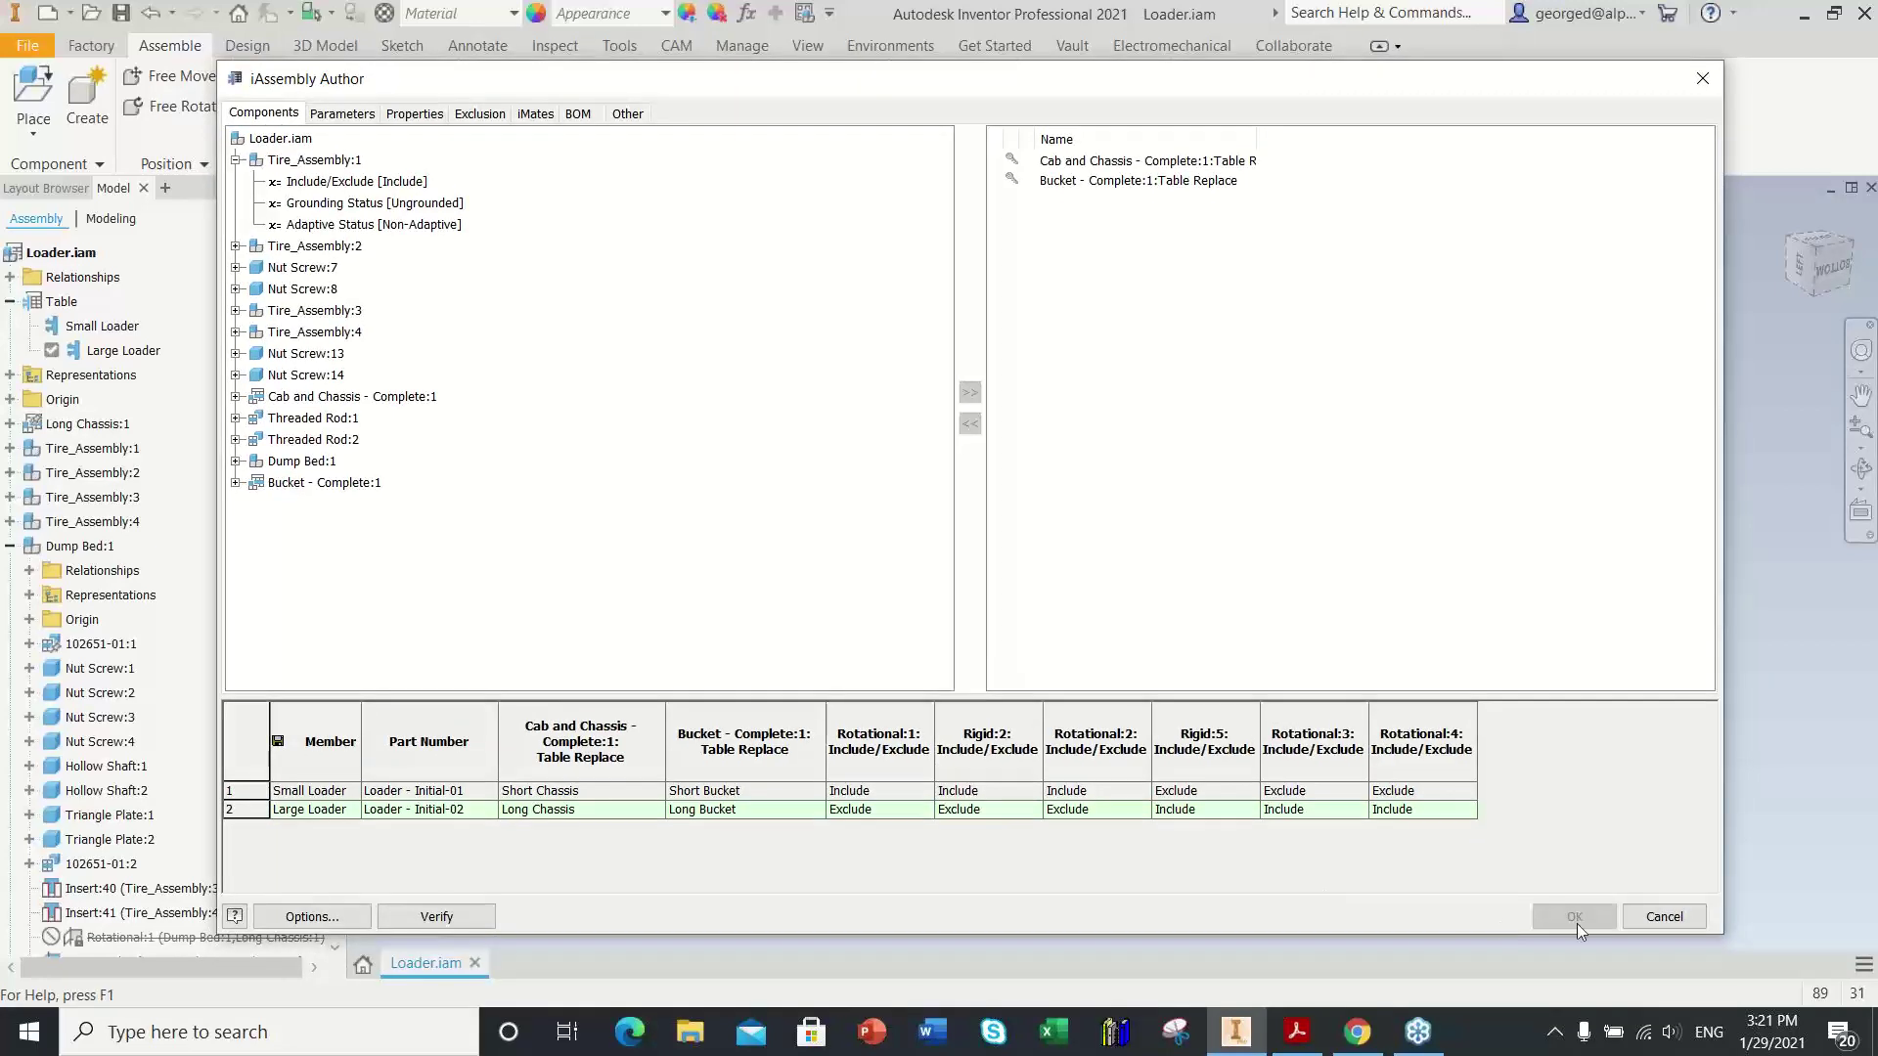
{"action": "left_click", "coordinate": [1664, 916]}
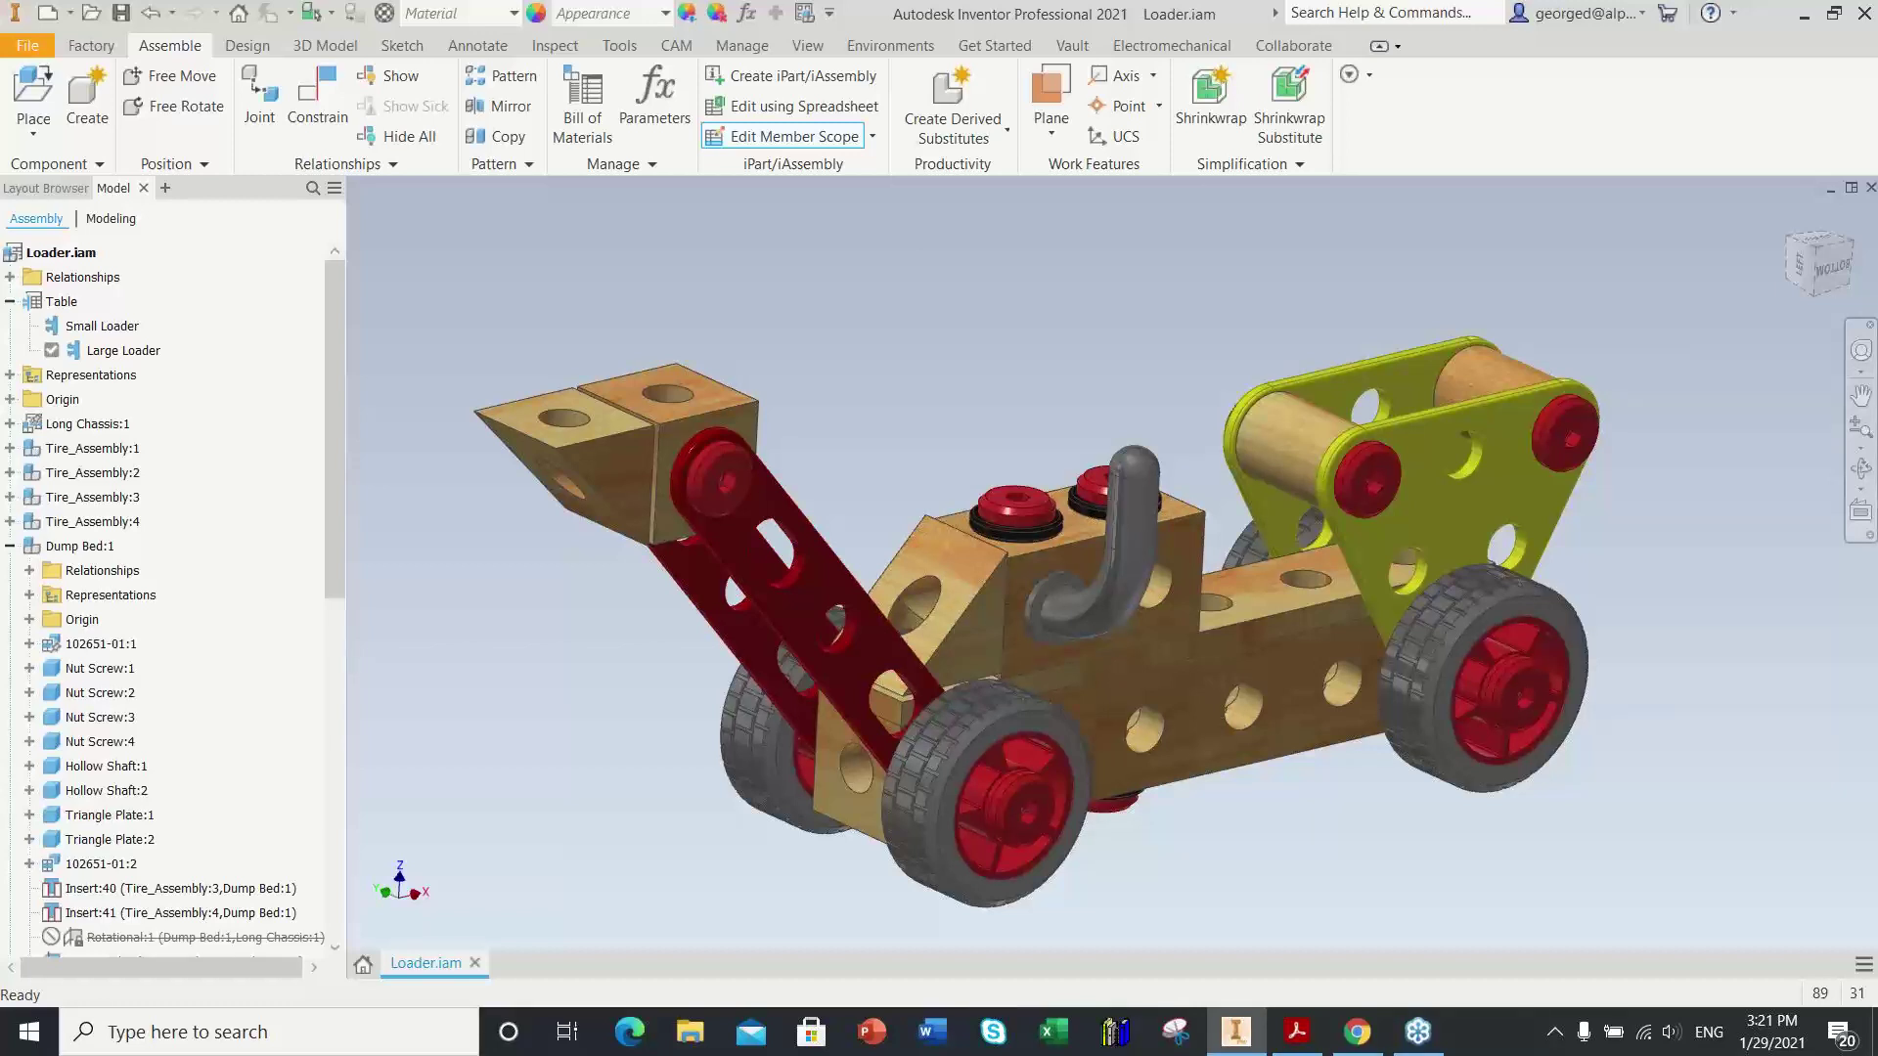
Step: Switch to Adobe Acrobat Reader, read the slide on documenting iAssemblies, and return to Inventor
{"action": "key", "text": "alt+Tab"}
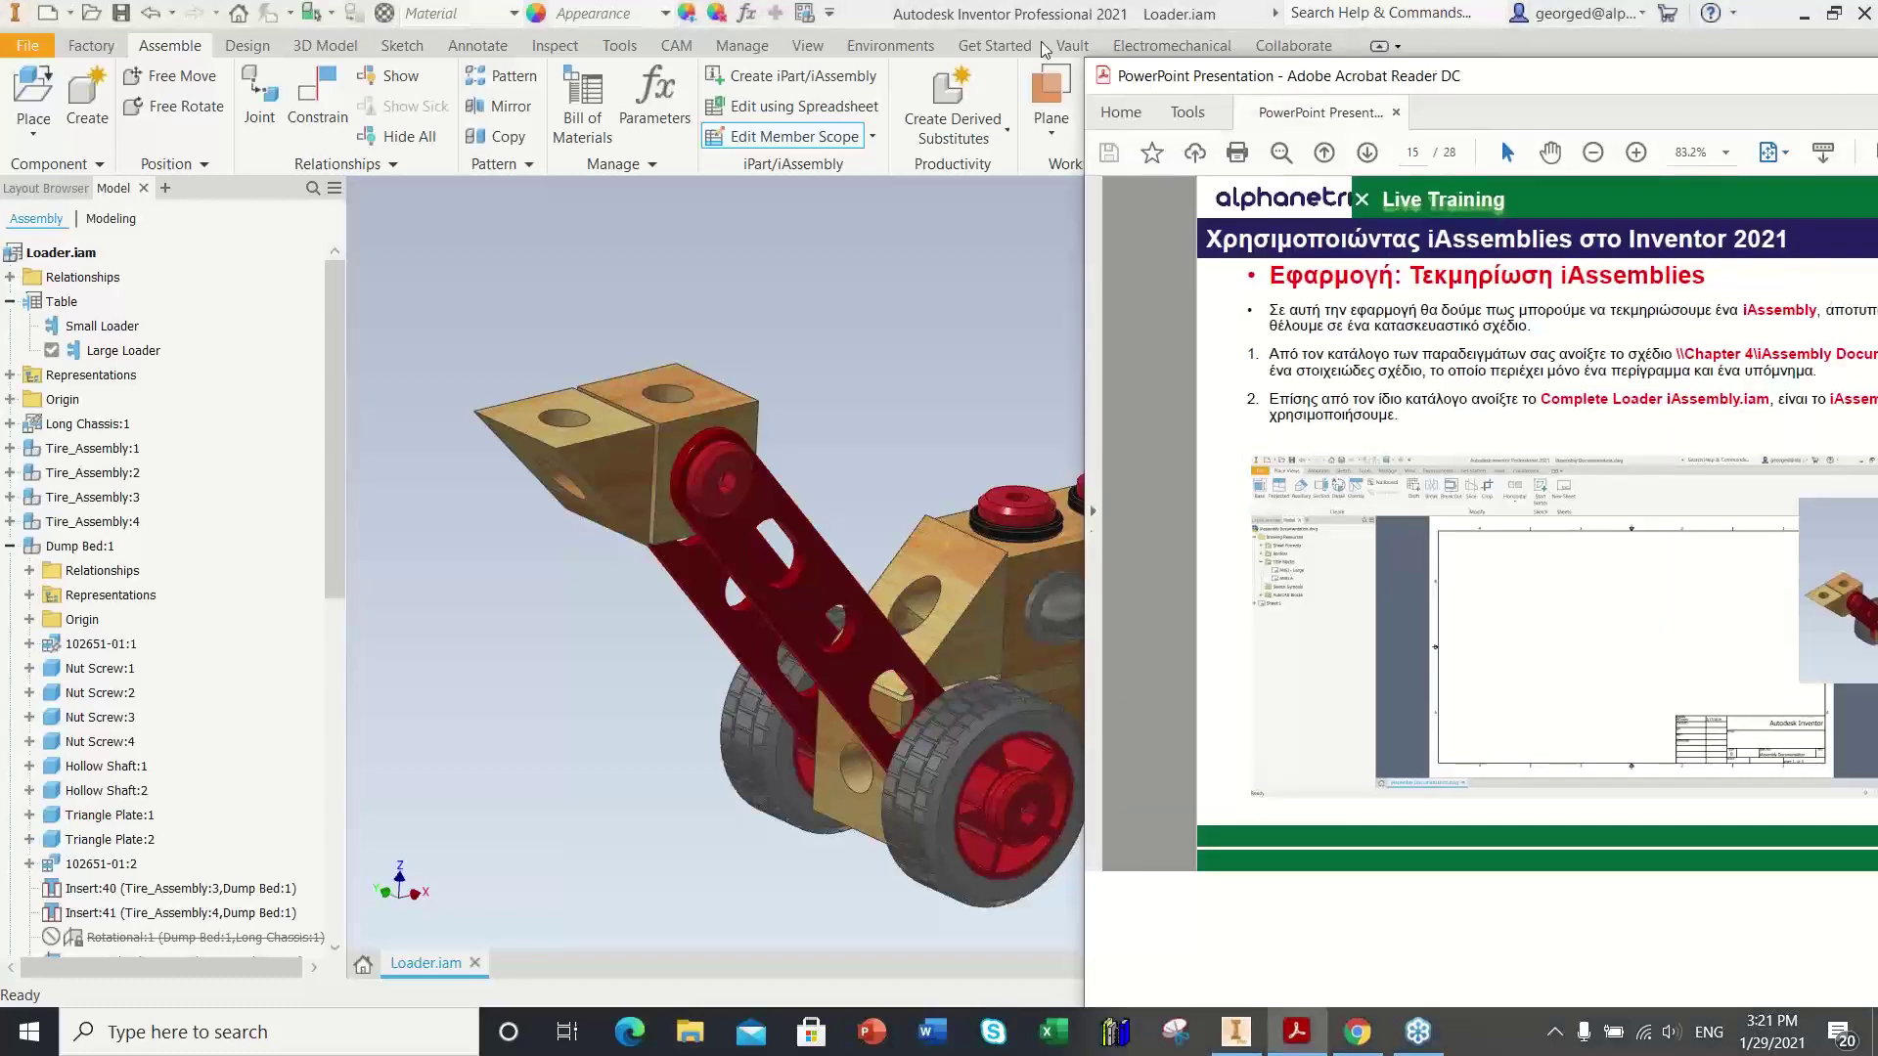
{"action": "left_click_drag", "start_coordinate": [1271, 75], "coordinate": [245, 22]}
{"action": "left_click", "coordinate": [1449, 22]}
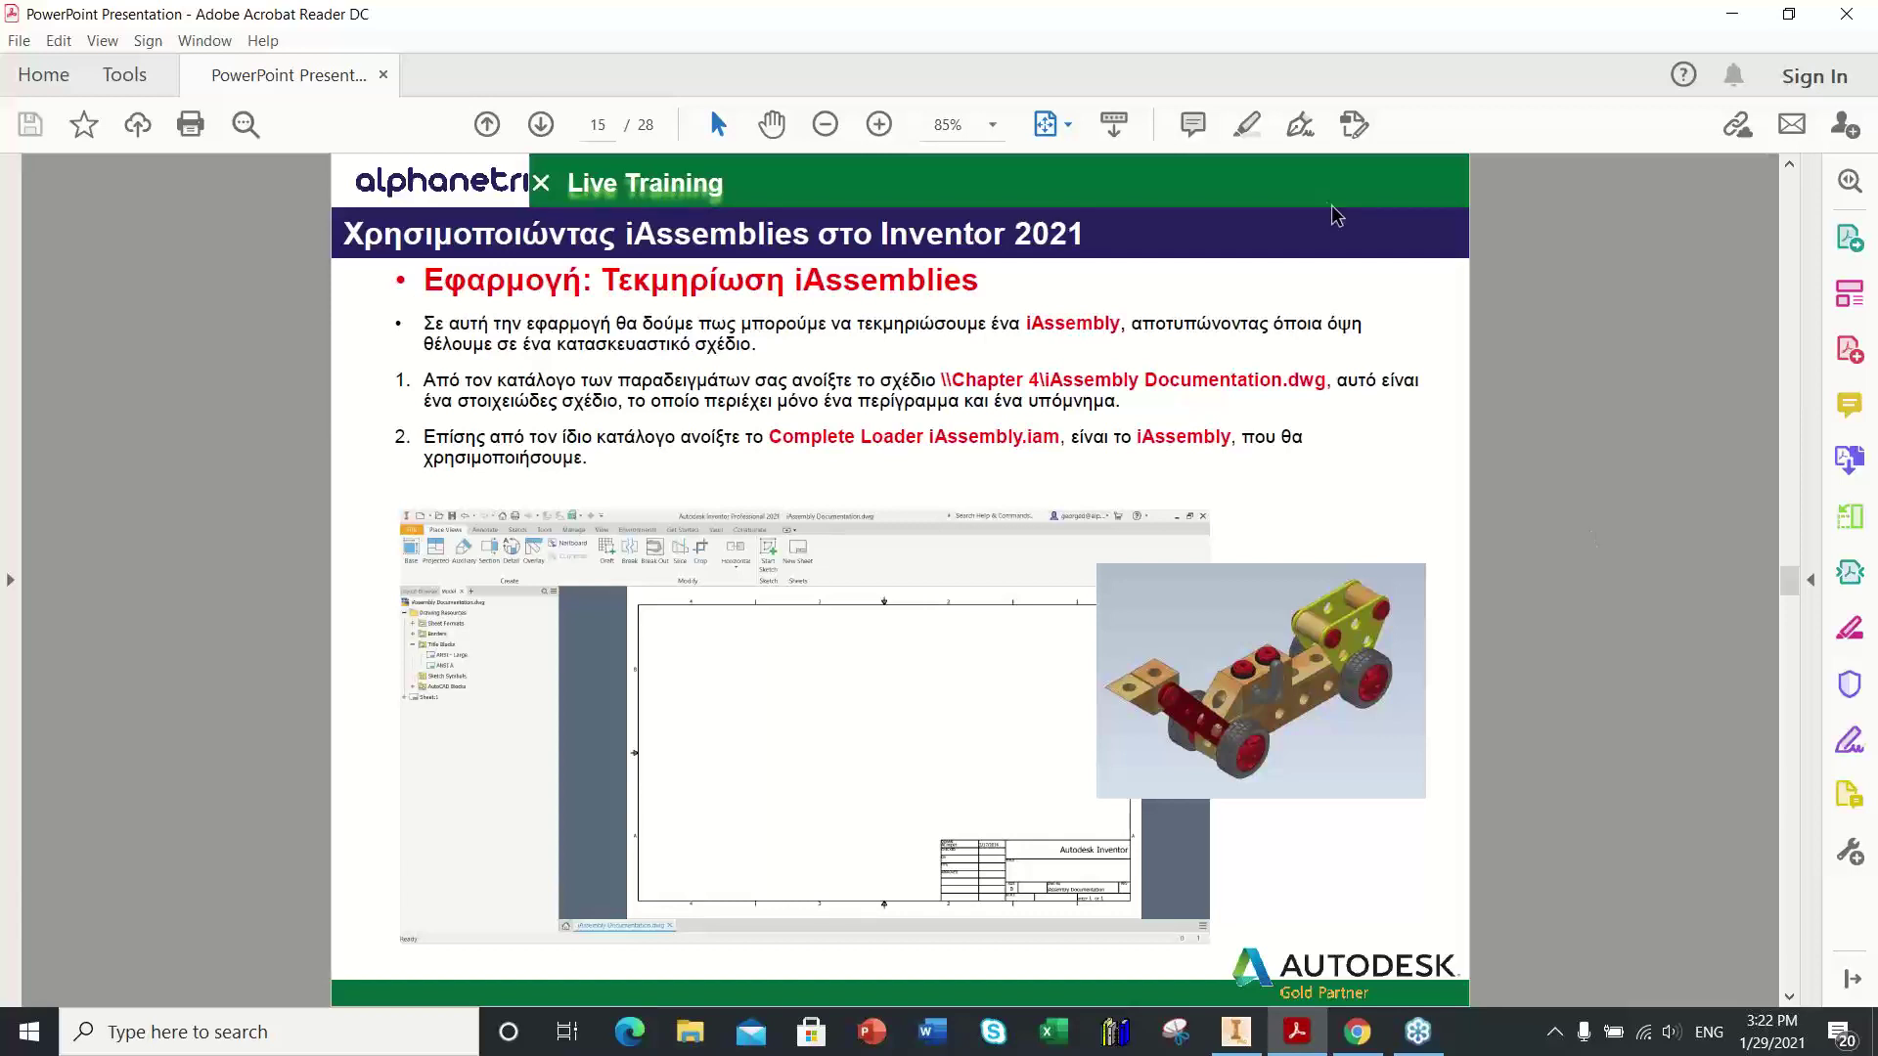
{"action": "double_click", "coordinate": [947, 14]}
{"action": "left_click_drag", "start_coordinate": [737, 82], "coordinate": [1846, 191]}
{"action": "key", "text": "super+Down"}
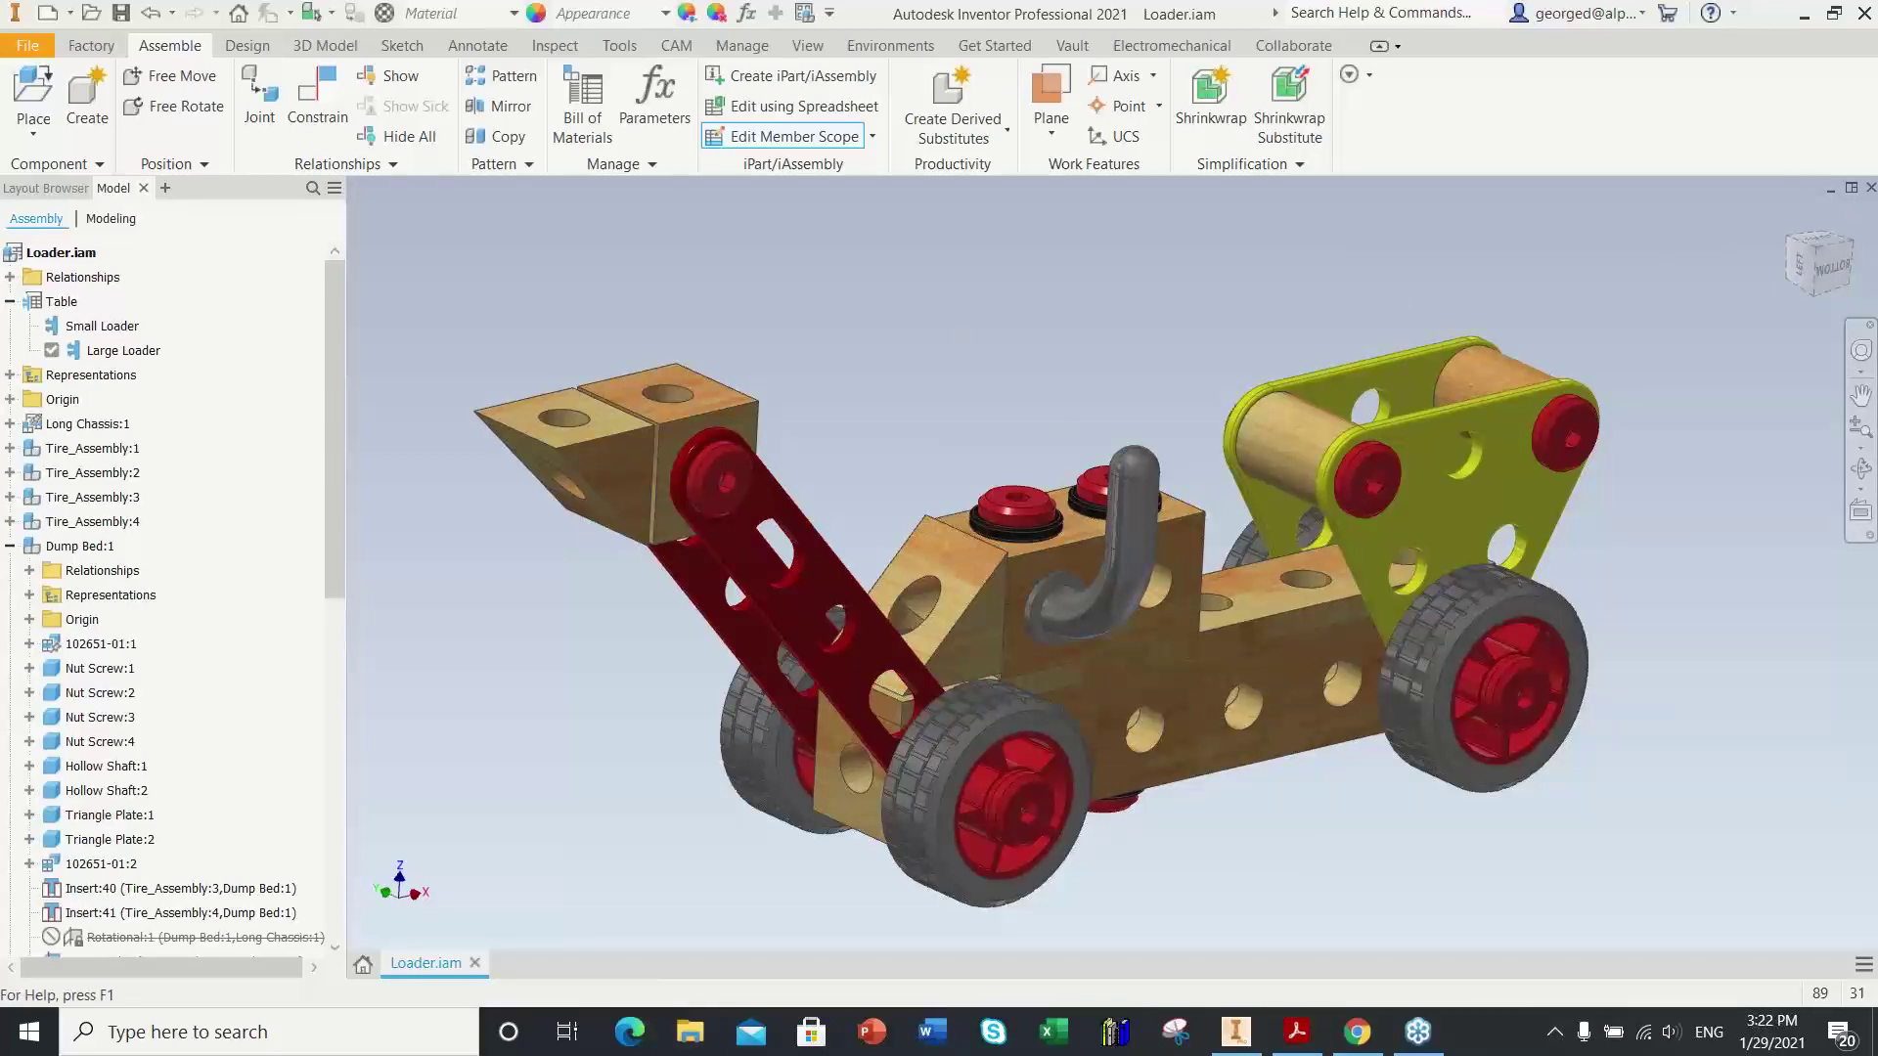
Step: Close Loader.iam without saving its changes
{"action": "left_click", "coordinate": [1862, 394]}
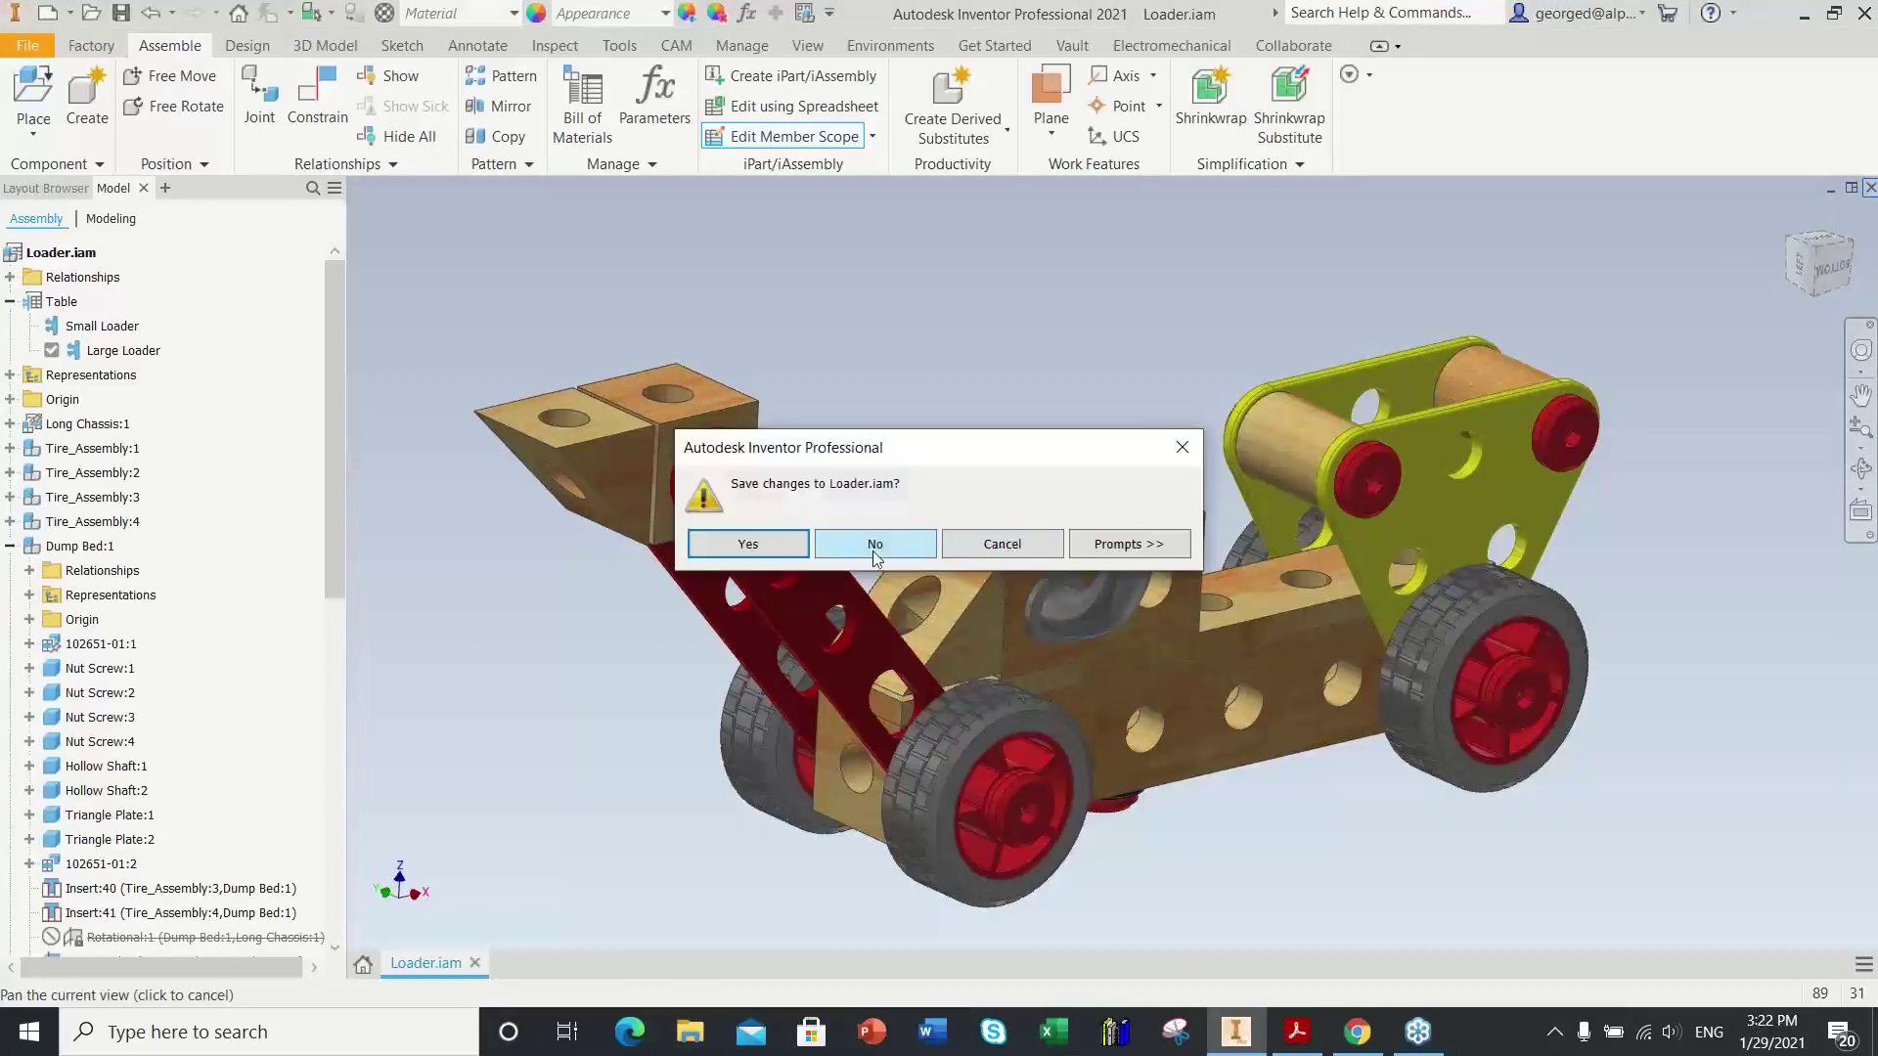
{"action": "left_click", "coordinate": [872, 550]}
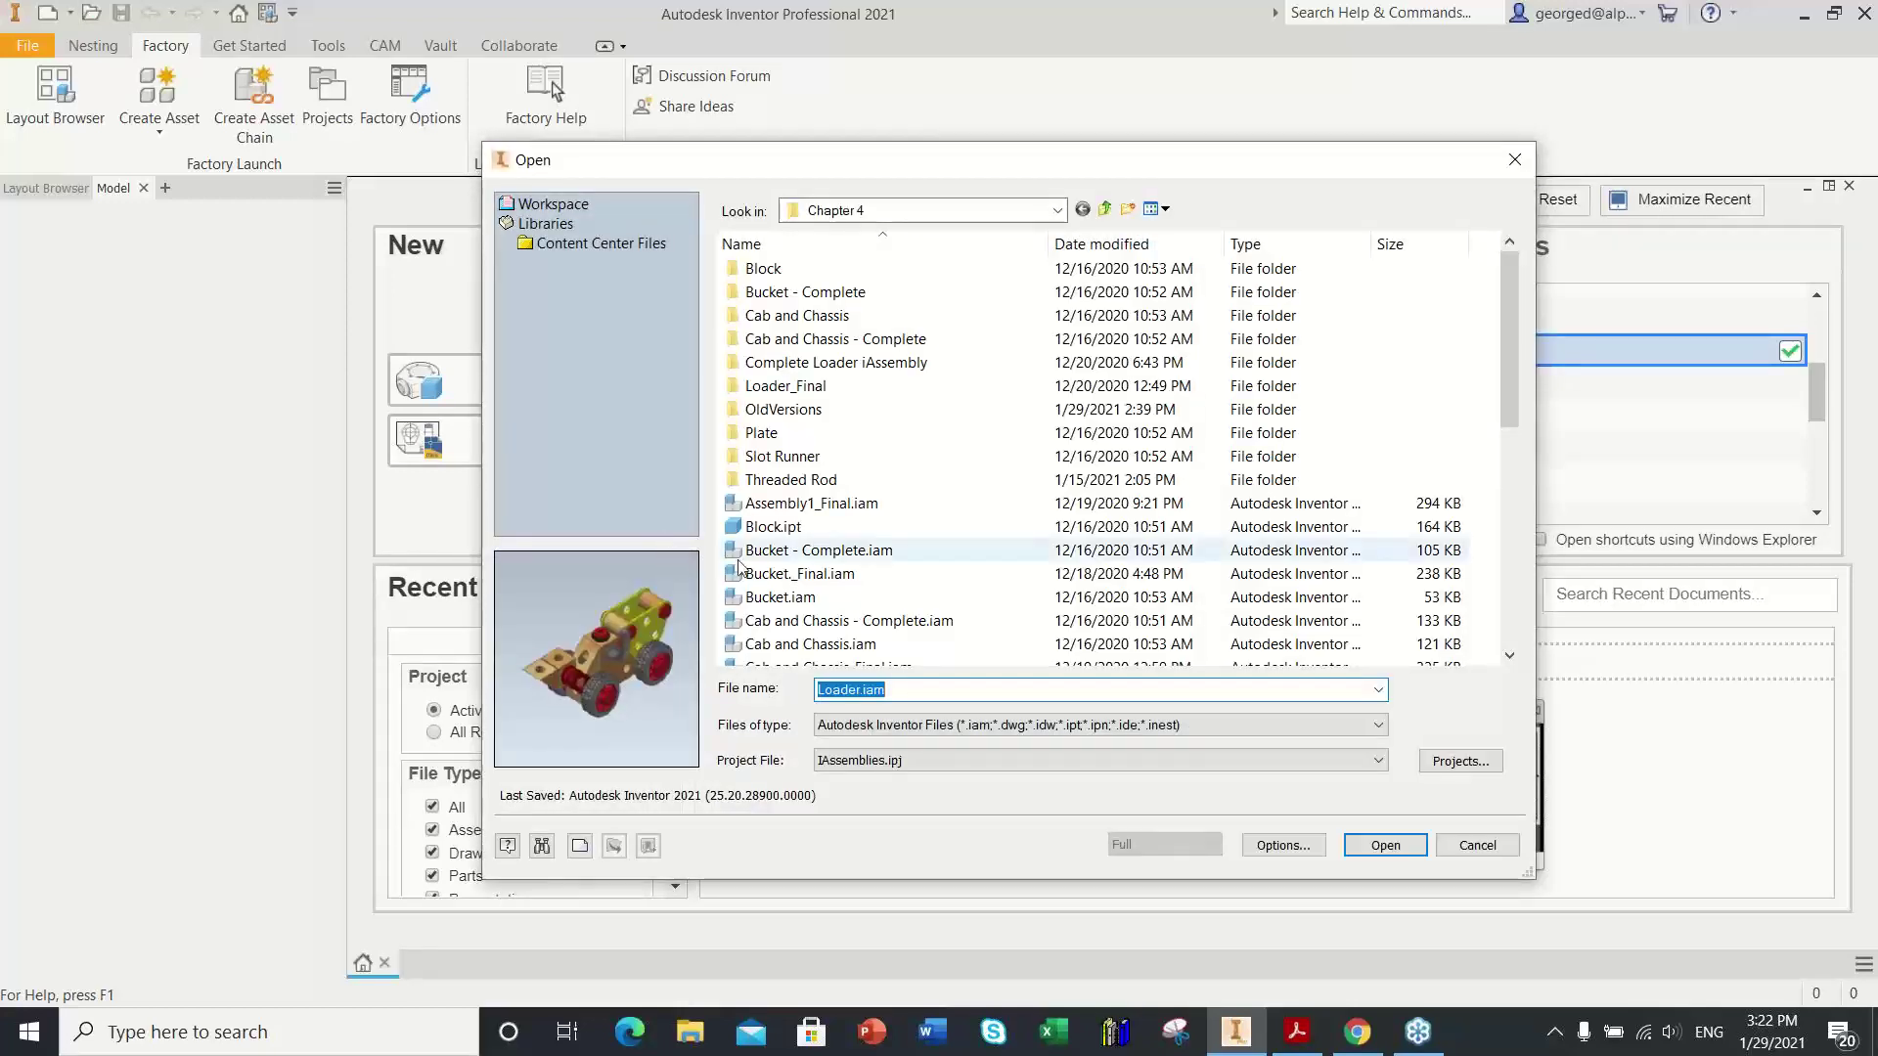
Step: Open the iAssembly Documentation.dwg drawing from the Chapter 4 folder
{"action": "scroll", "coordinate": [894, 626], "scroll_direction": "down", "scroll_amount": 1}
{"action": "scroll", "coordinate": [898, 623], "scroll_direction": "down", "scroll_amount": 2}
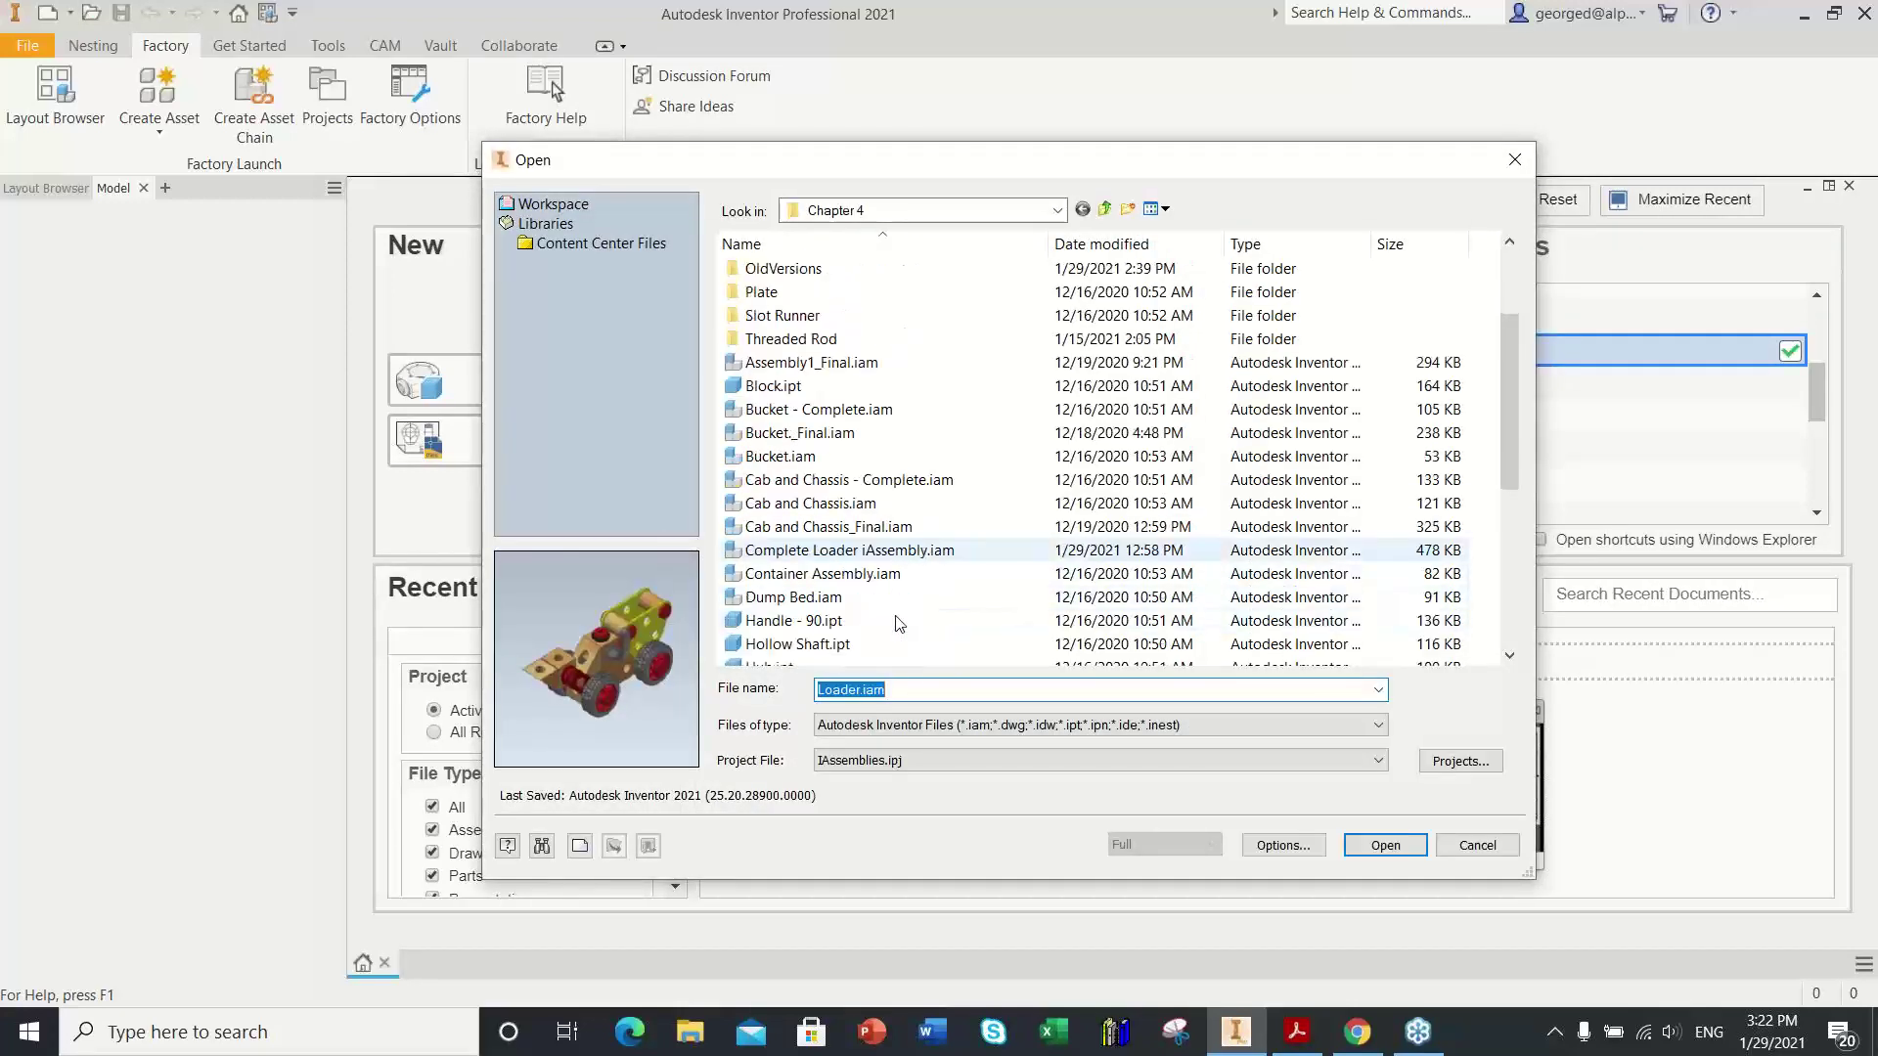
{"action": "scroll", "coordinate": [879, 627], "scroll_direction": "down", "scroll_amount": 1}
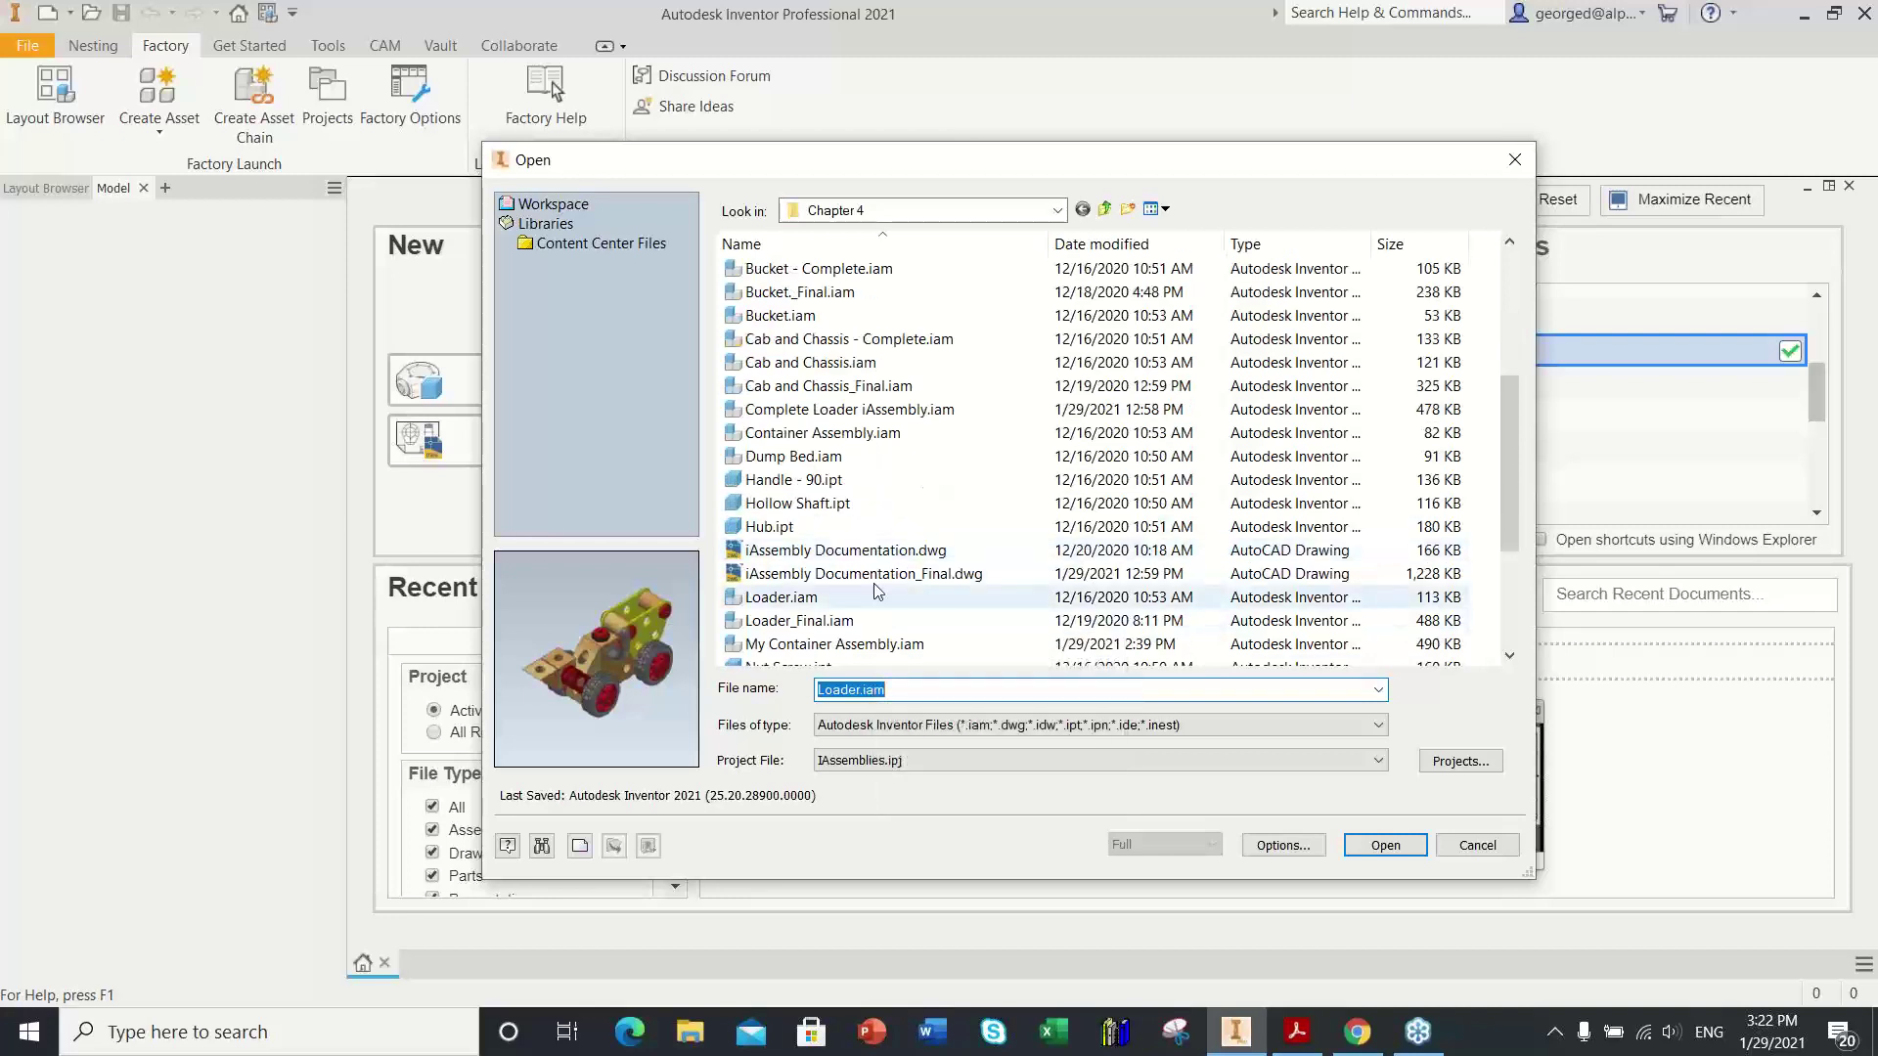
{"action": "left_click", "coordinate": [860, 550]}
{"action": "left_click", "coordinate": [1385, 845]}
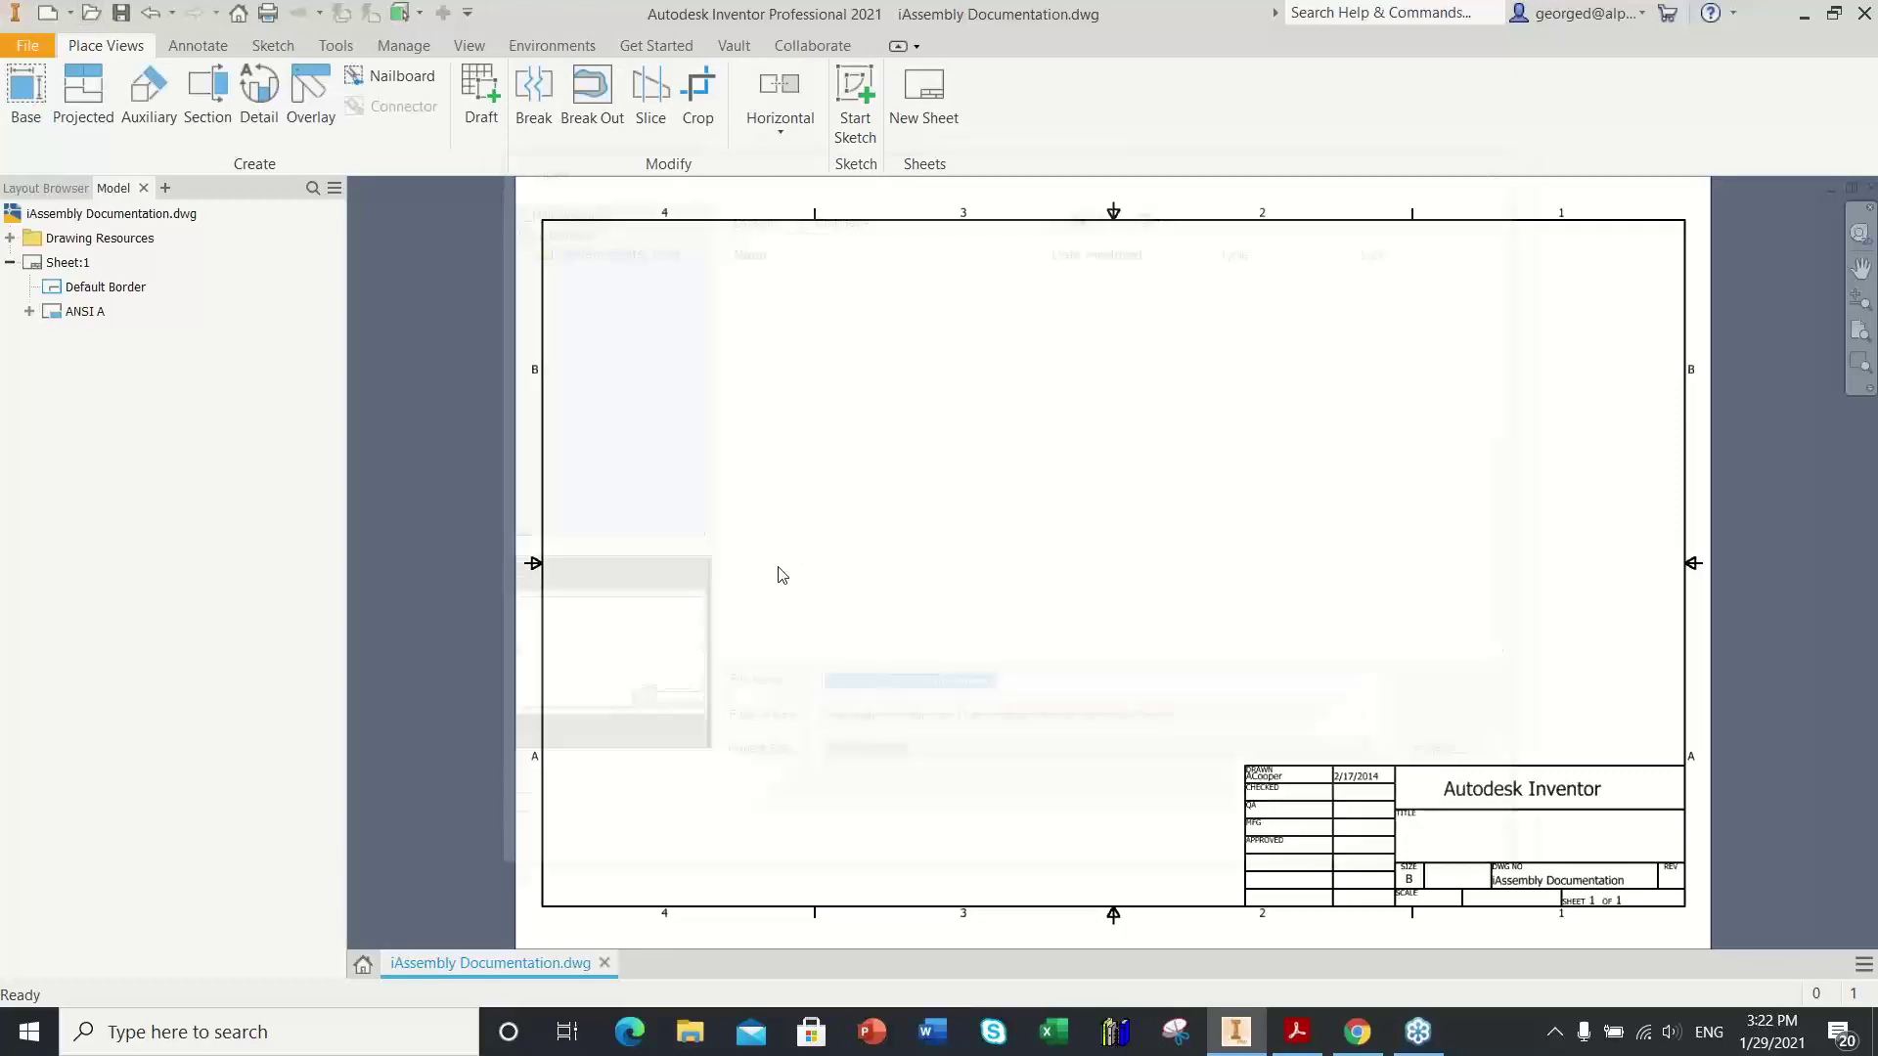
Step: Open Complete Loader iAssembly.iam from the Chapter 4 folder, and return to the iAssembly Documentation drawing
{"action": "key", "text": "ctrl+o"}
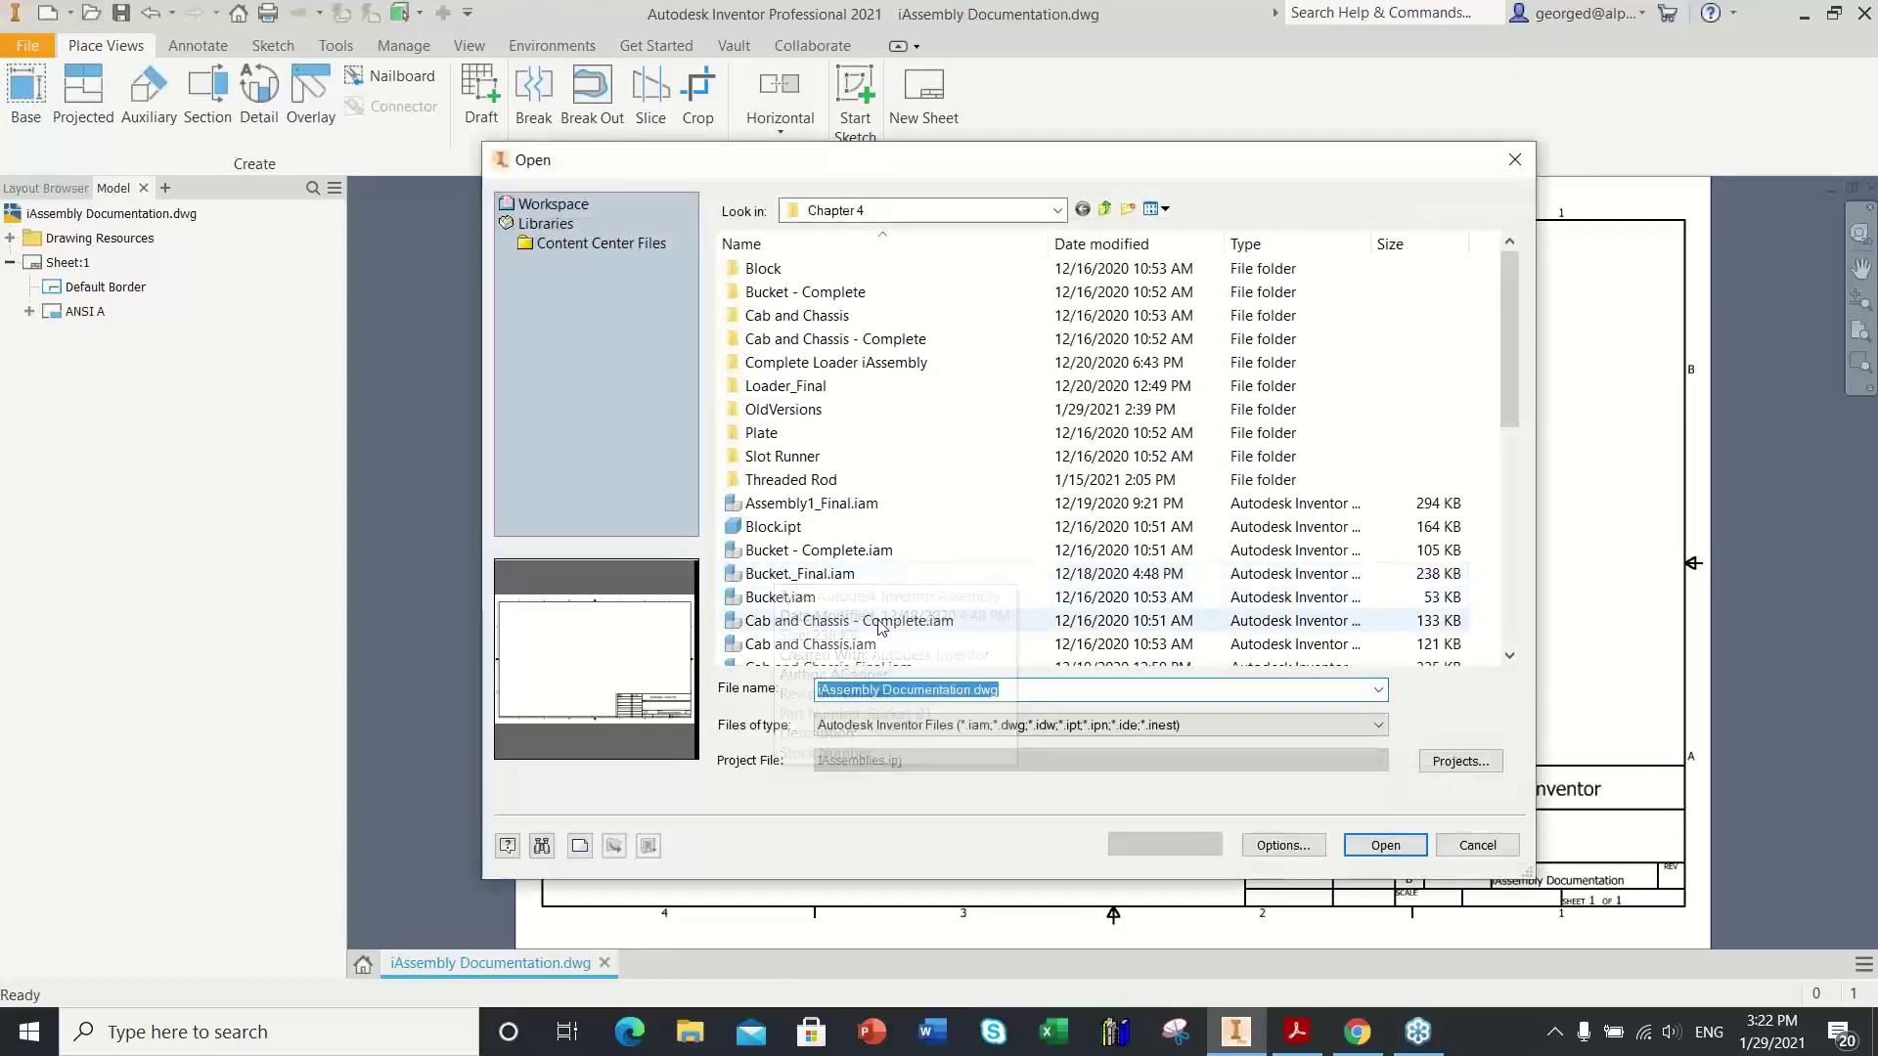
{"action": "scroll", "coordinate": [905, 508], "scroll_direction": "down", "scroll_amount": 3}
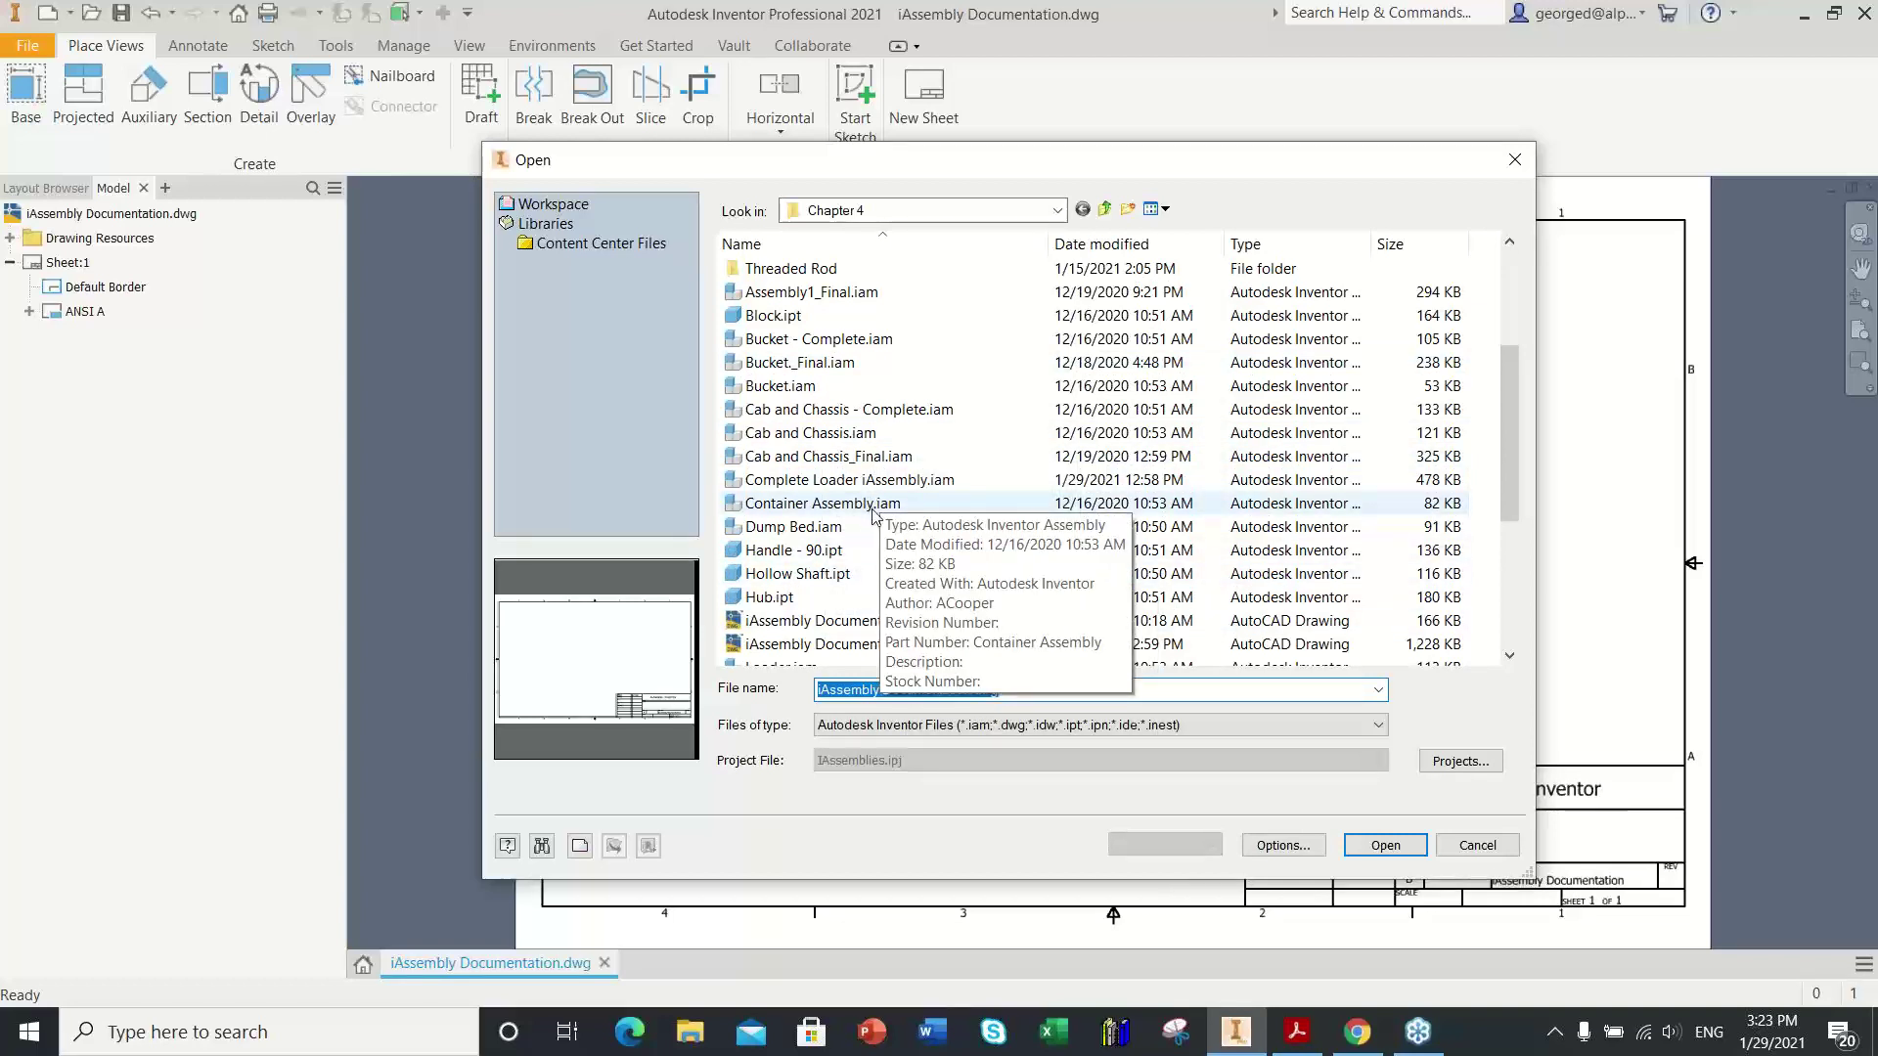
{"action": "left_click", "coordinate": [848, 479]}
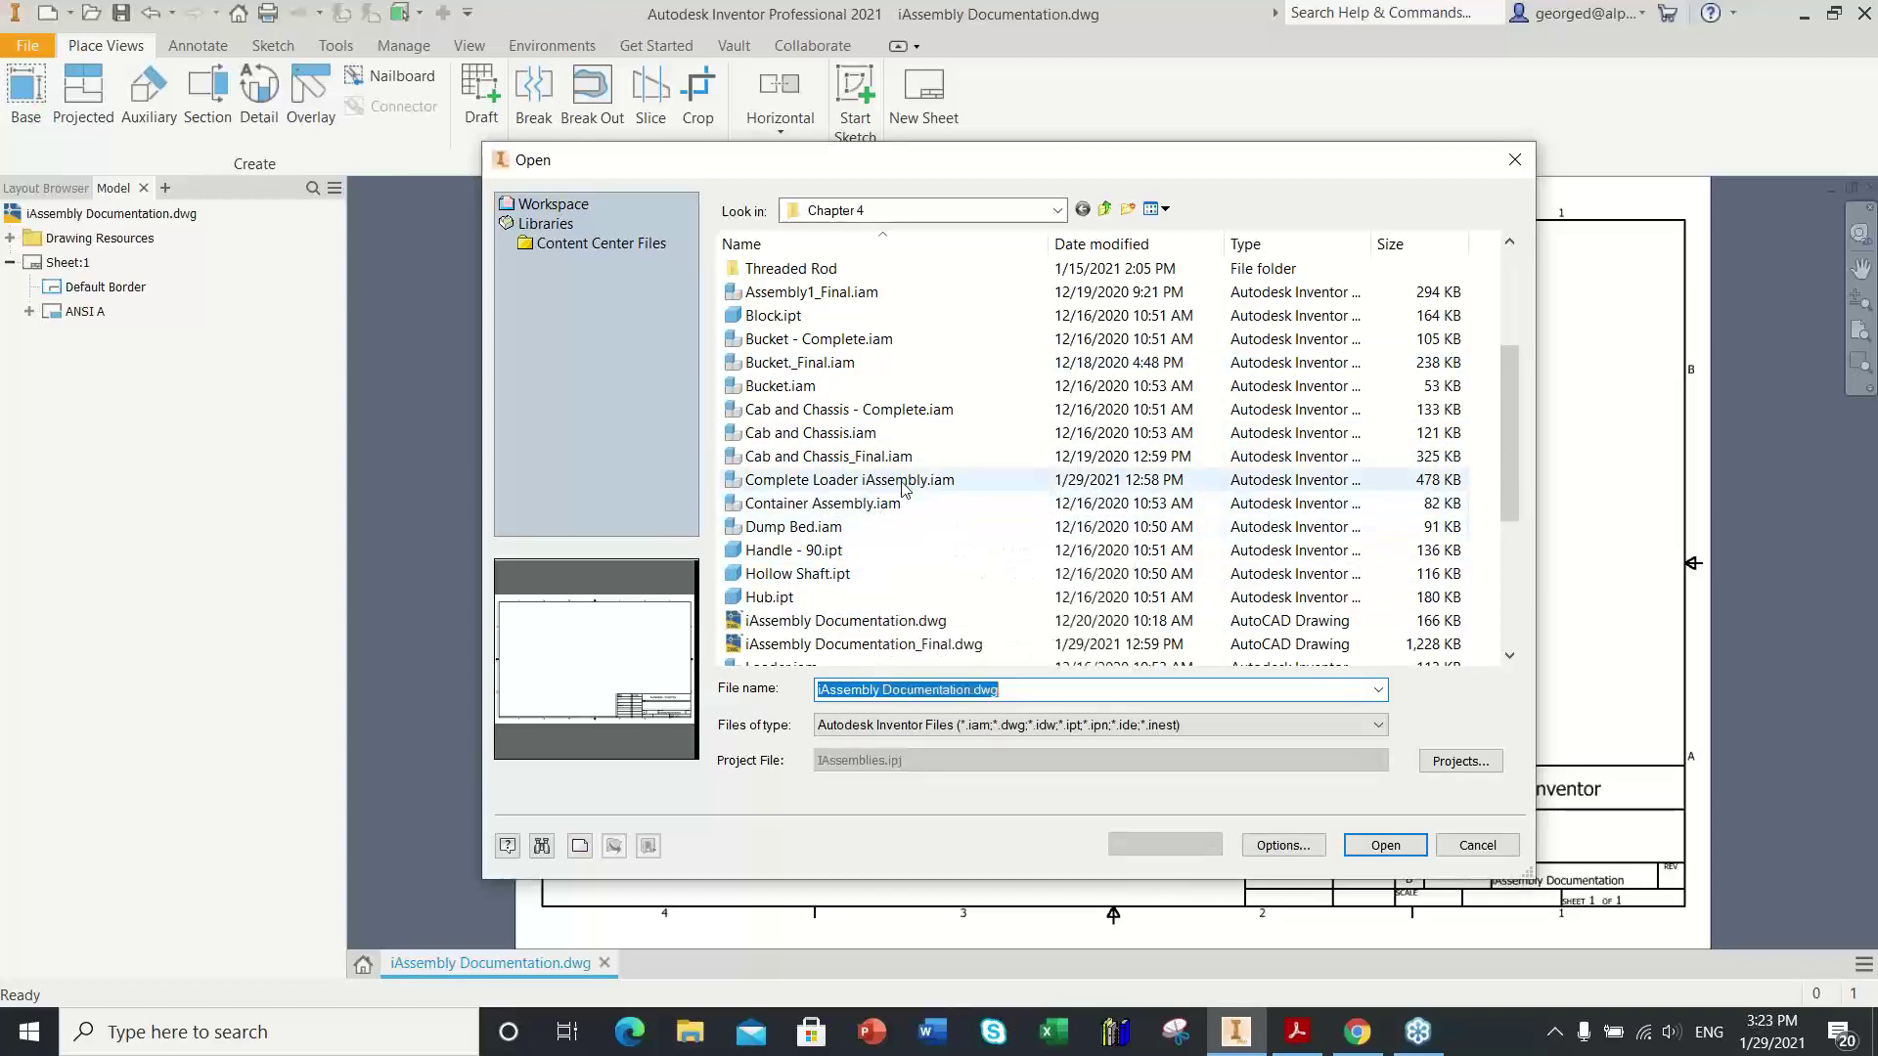
{"action": "left_click", "coordinate": [1385, 845]}
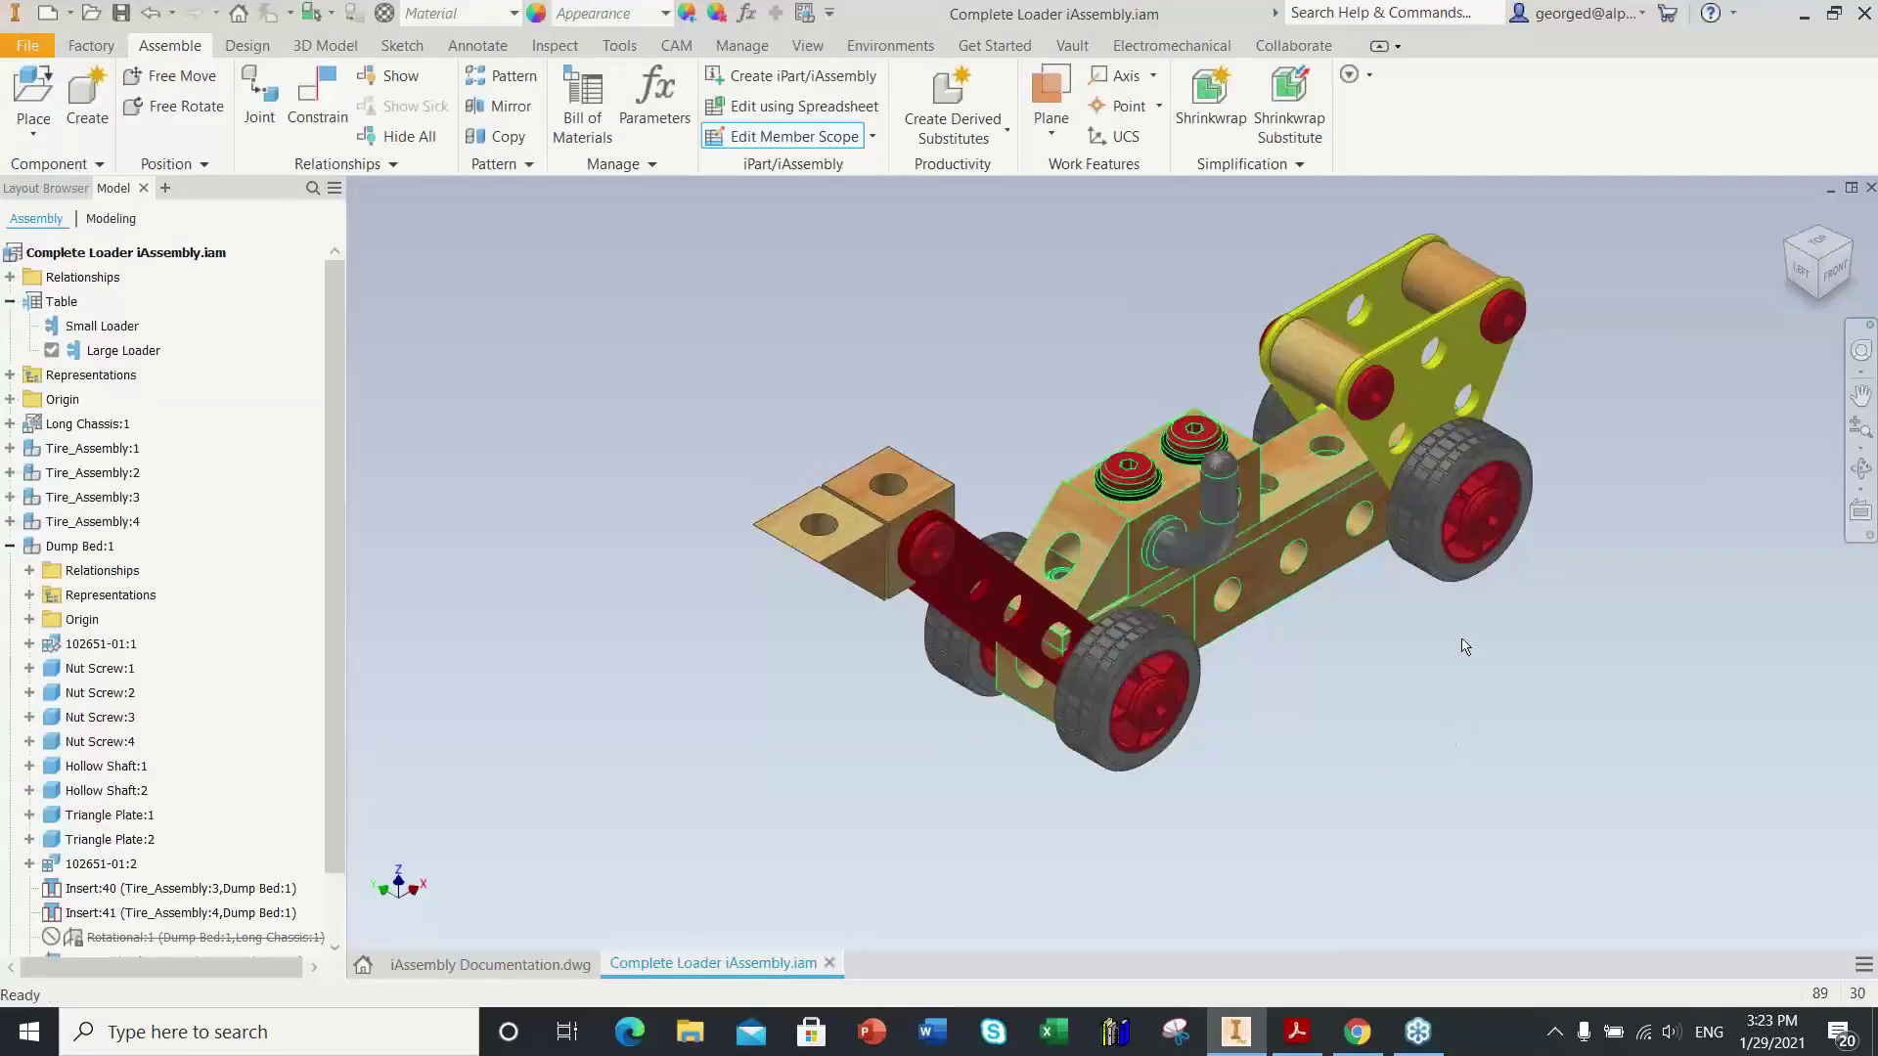
{"action": "scroll", "coordinate": [1264, 675], "scroll_direction": "up", "scroll_amount": 3}
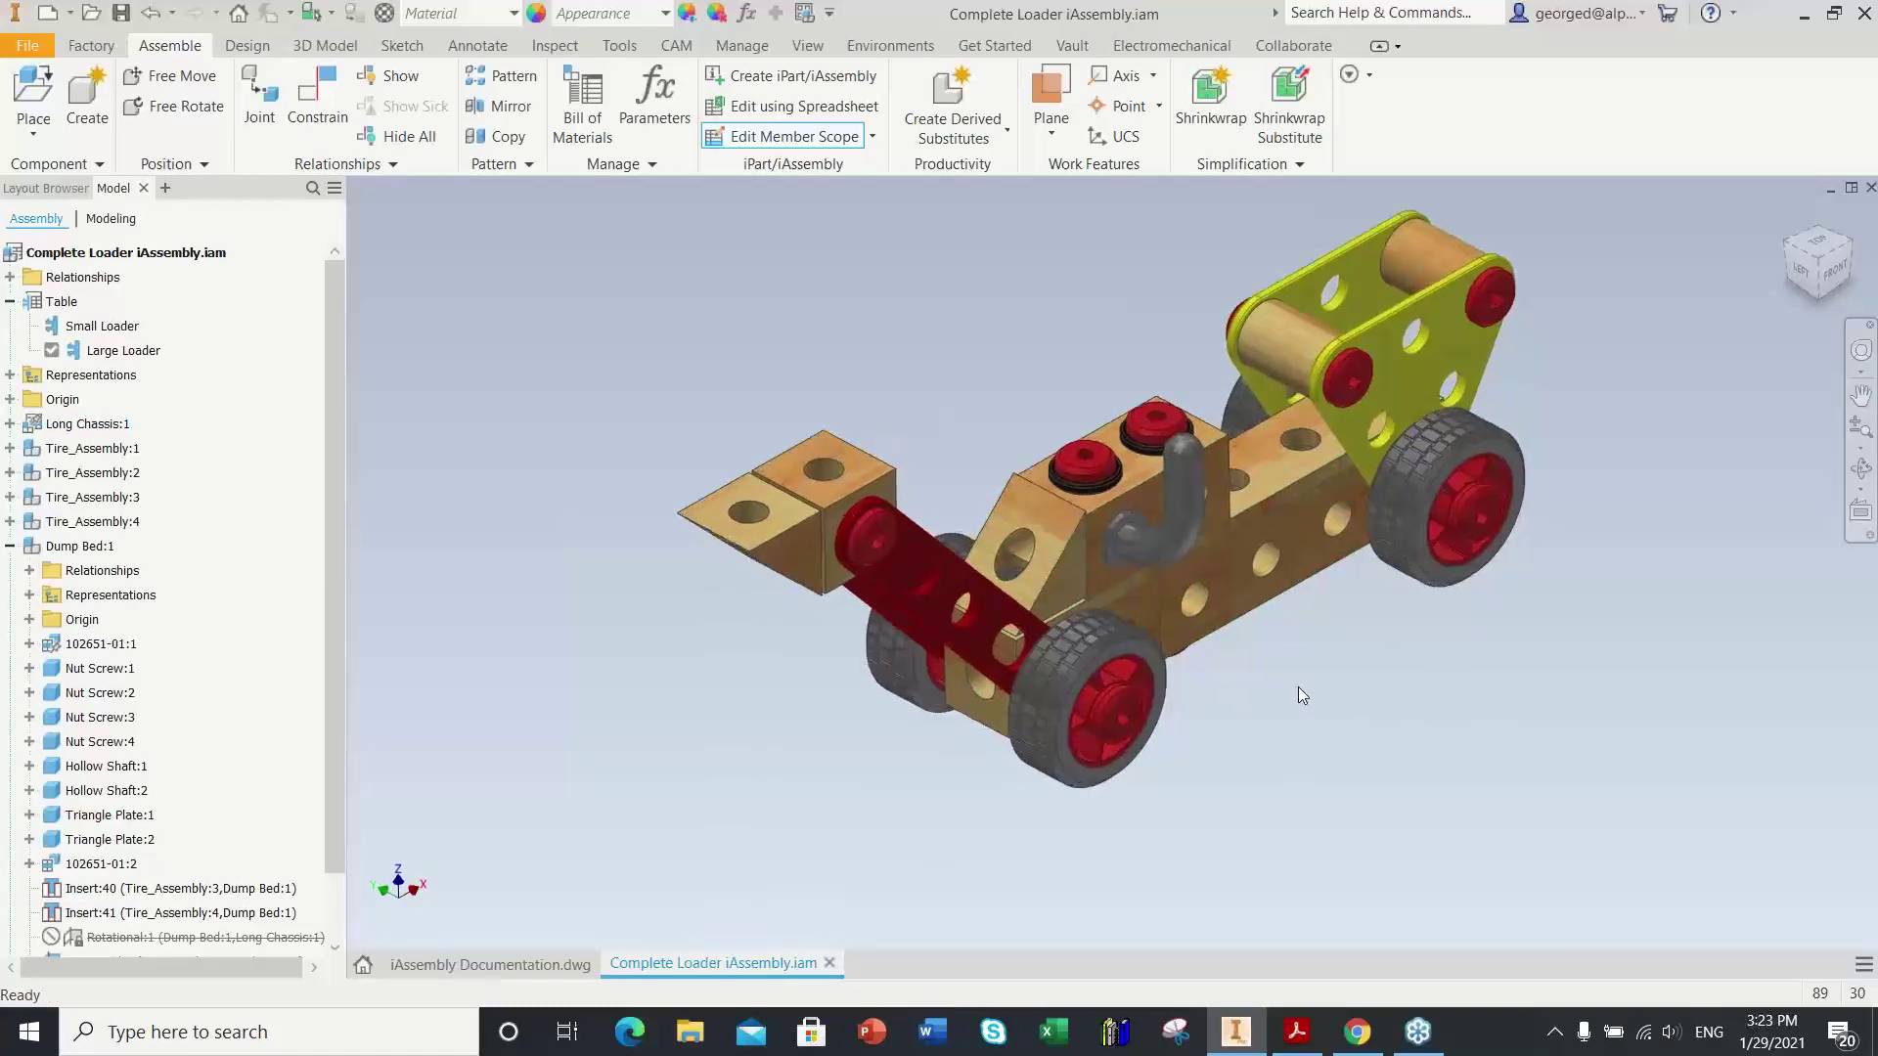
{"action": "mouse_move", "coordinate": [1293, 695]}
{"action": "middle_mouse_down", "text": "shift"}
{"action": "mouse_move", "coordinate": [1216, 720]}
{"action": "mouse_move", "coordinate": [1287, 661]}
{"action": "middle_mouse_up", "text": "shift"}
{"action": "left_click", "coordinate": [551, 967]}
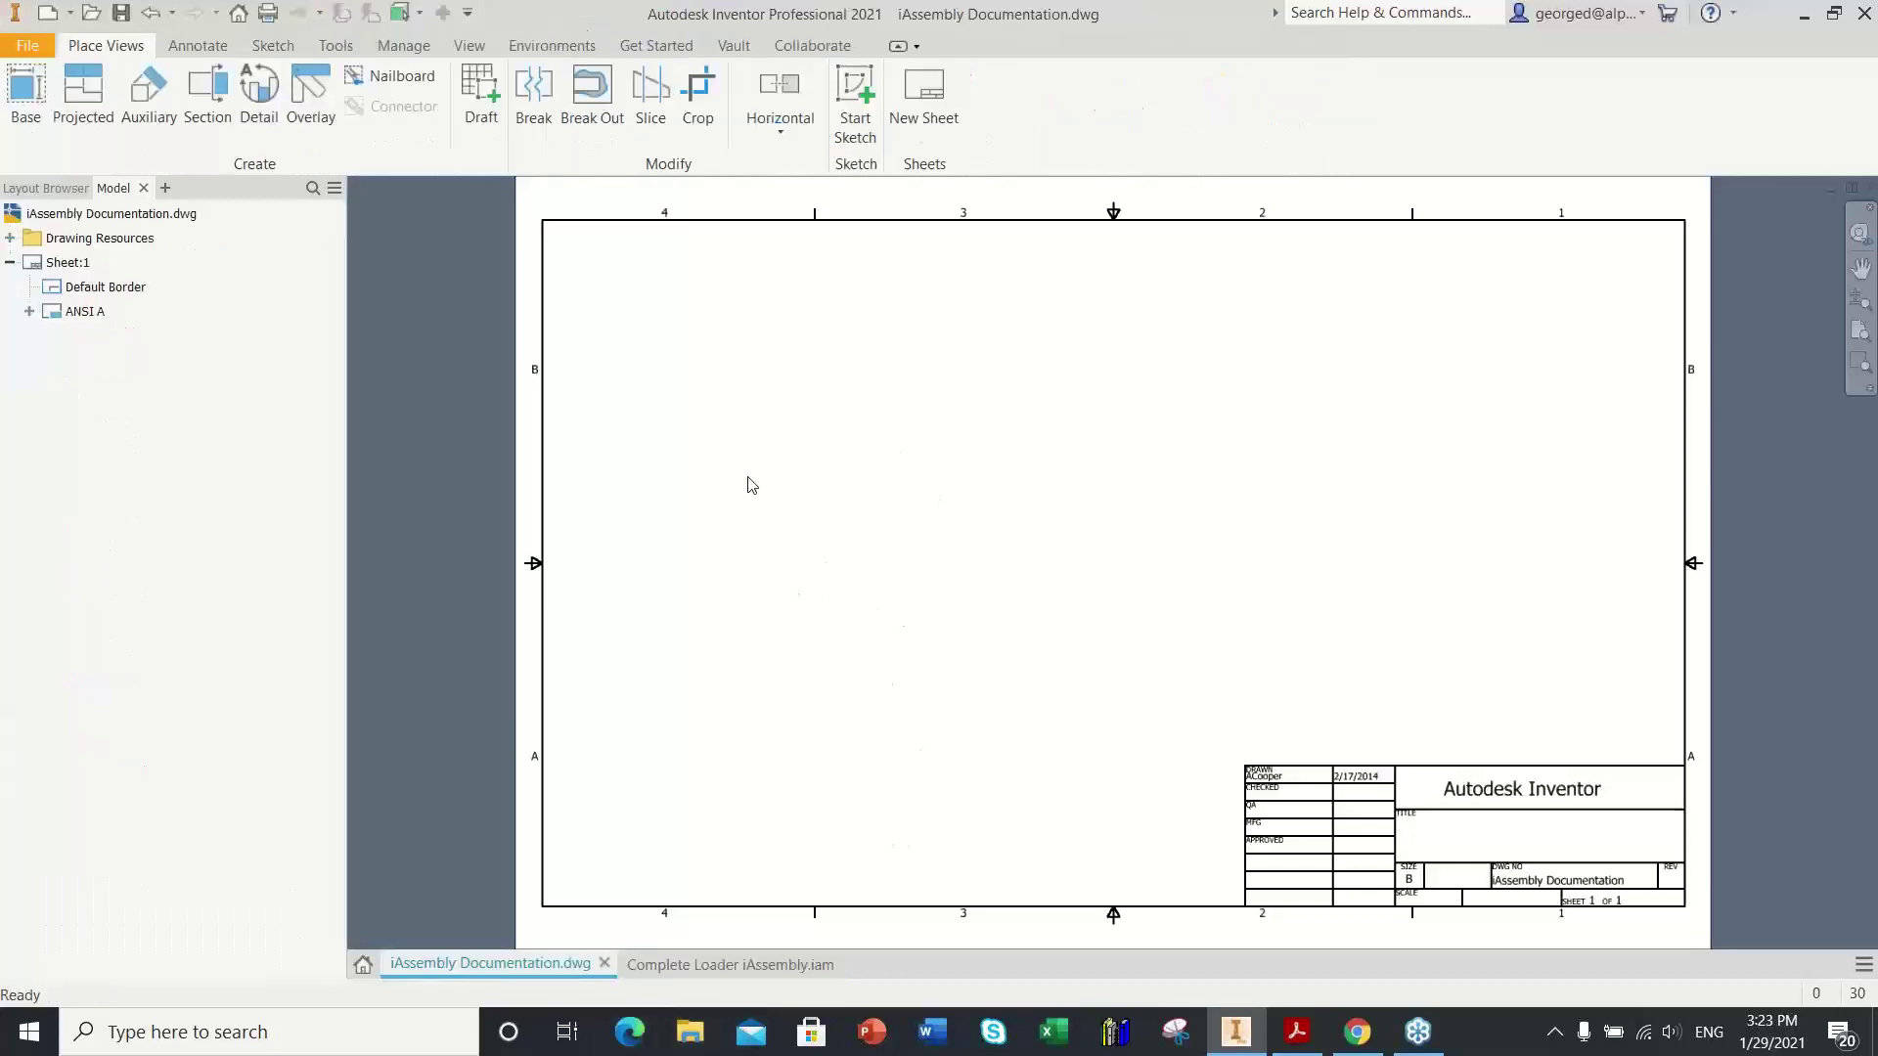
Step: Start a shaded front base view of the Complete Loader iAssembly at 1:1 scale and position it above the title block
{"action": "left_click", "coordinate": [27, 98]}
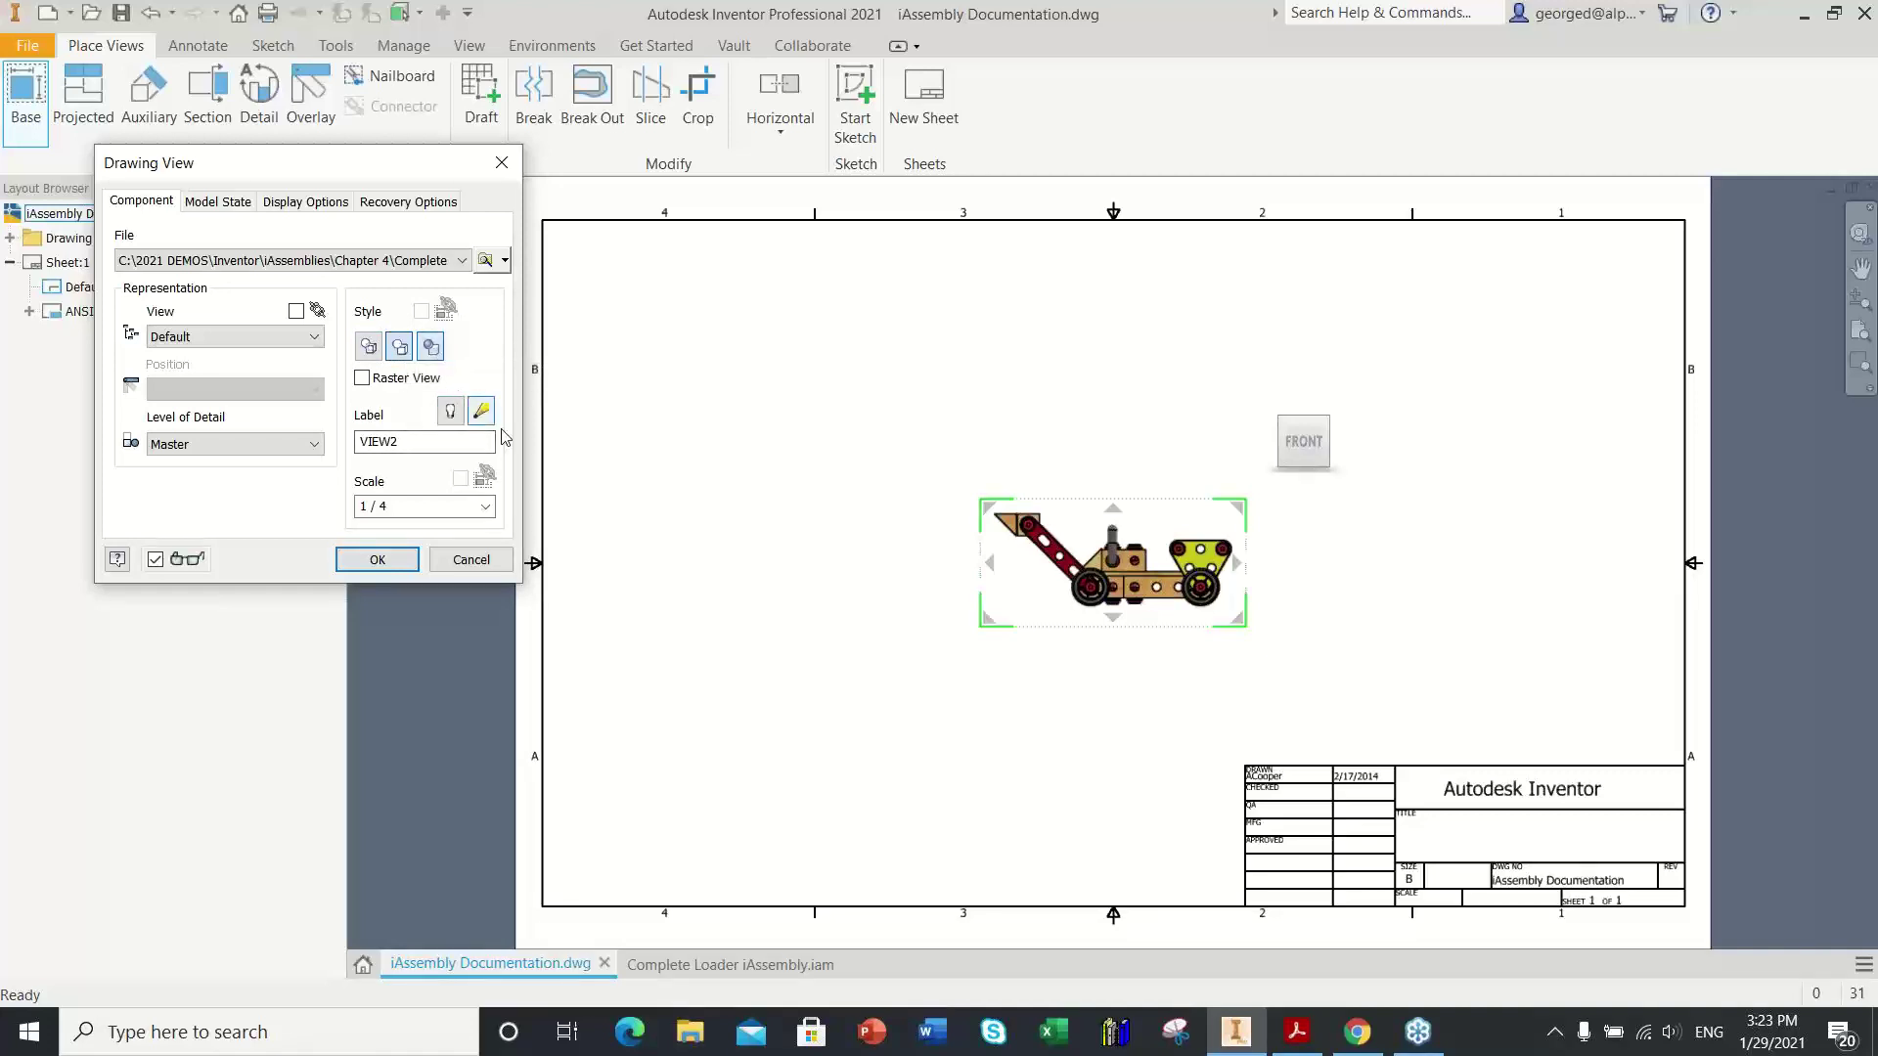
{"action": "left_click", "coordinate": [431, 348]}
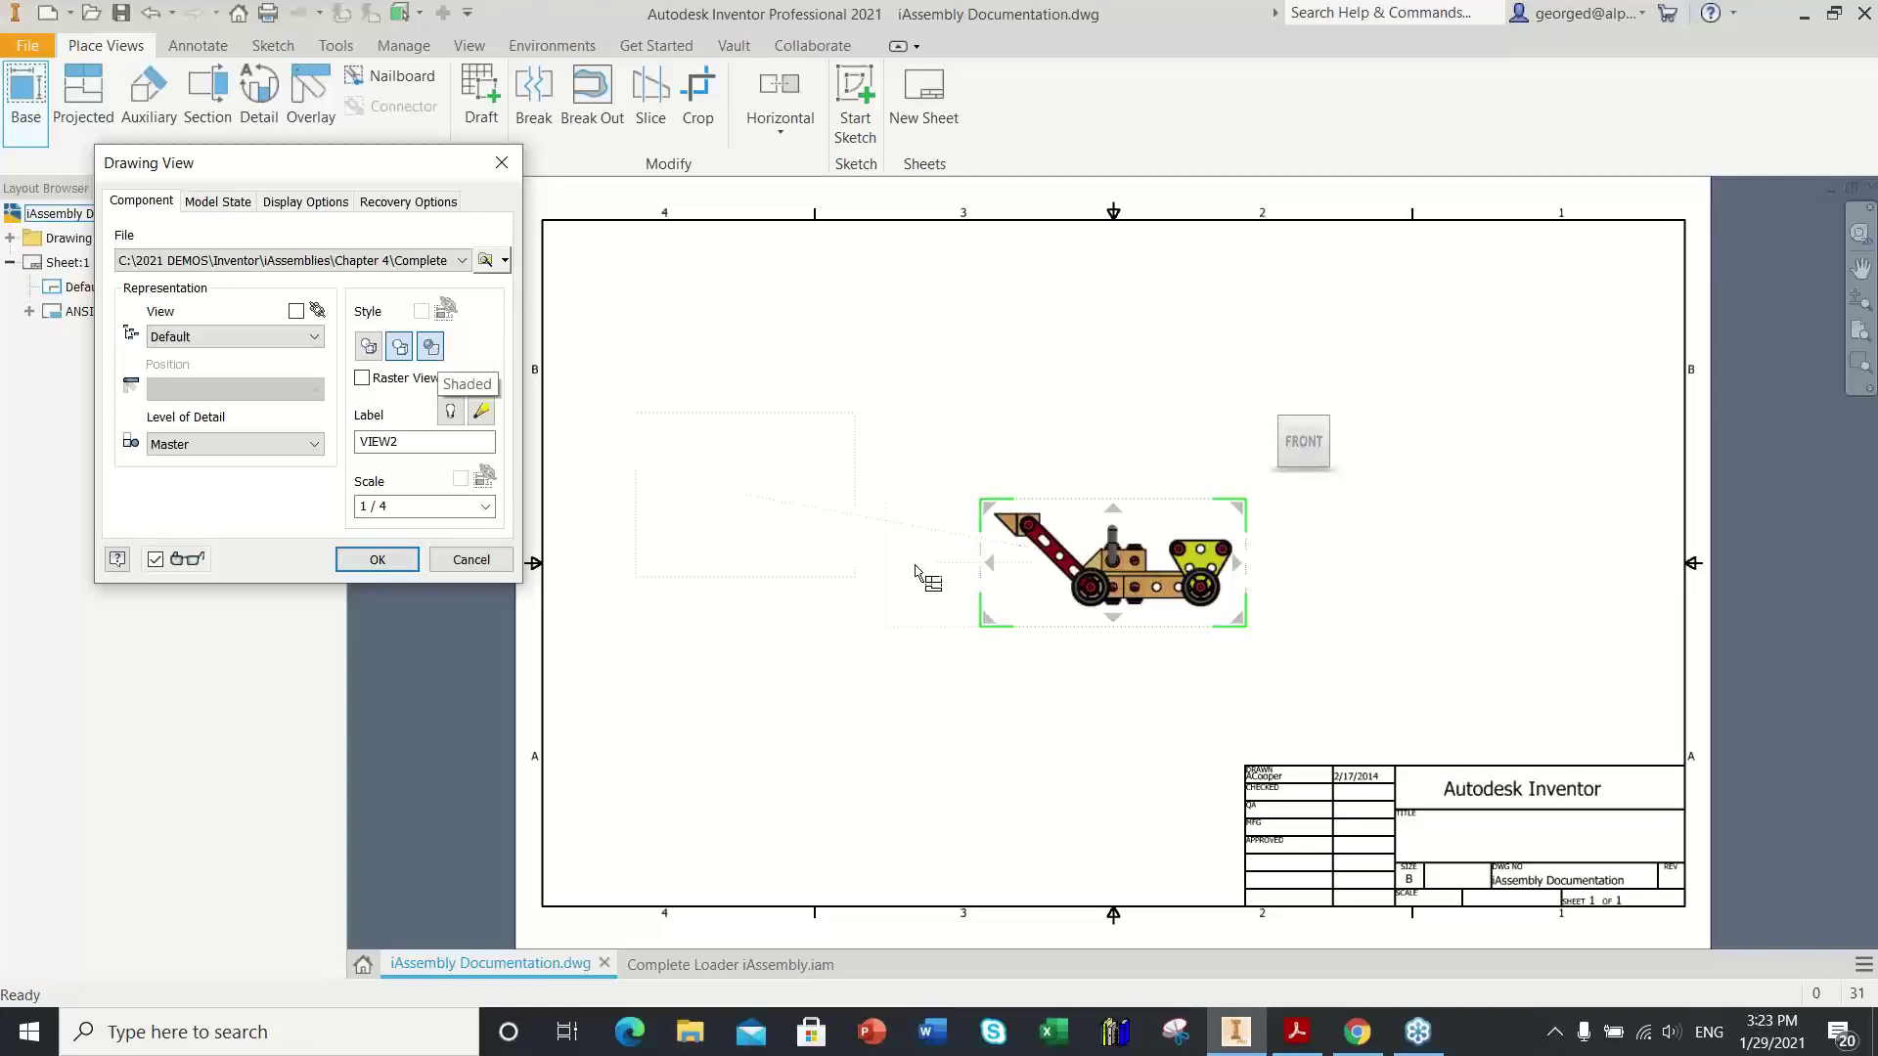
{"action": "left_click", "coordinate": [486, 507]}
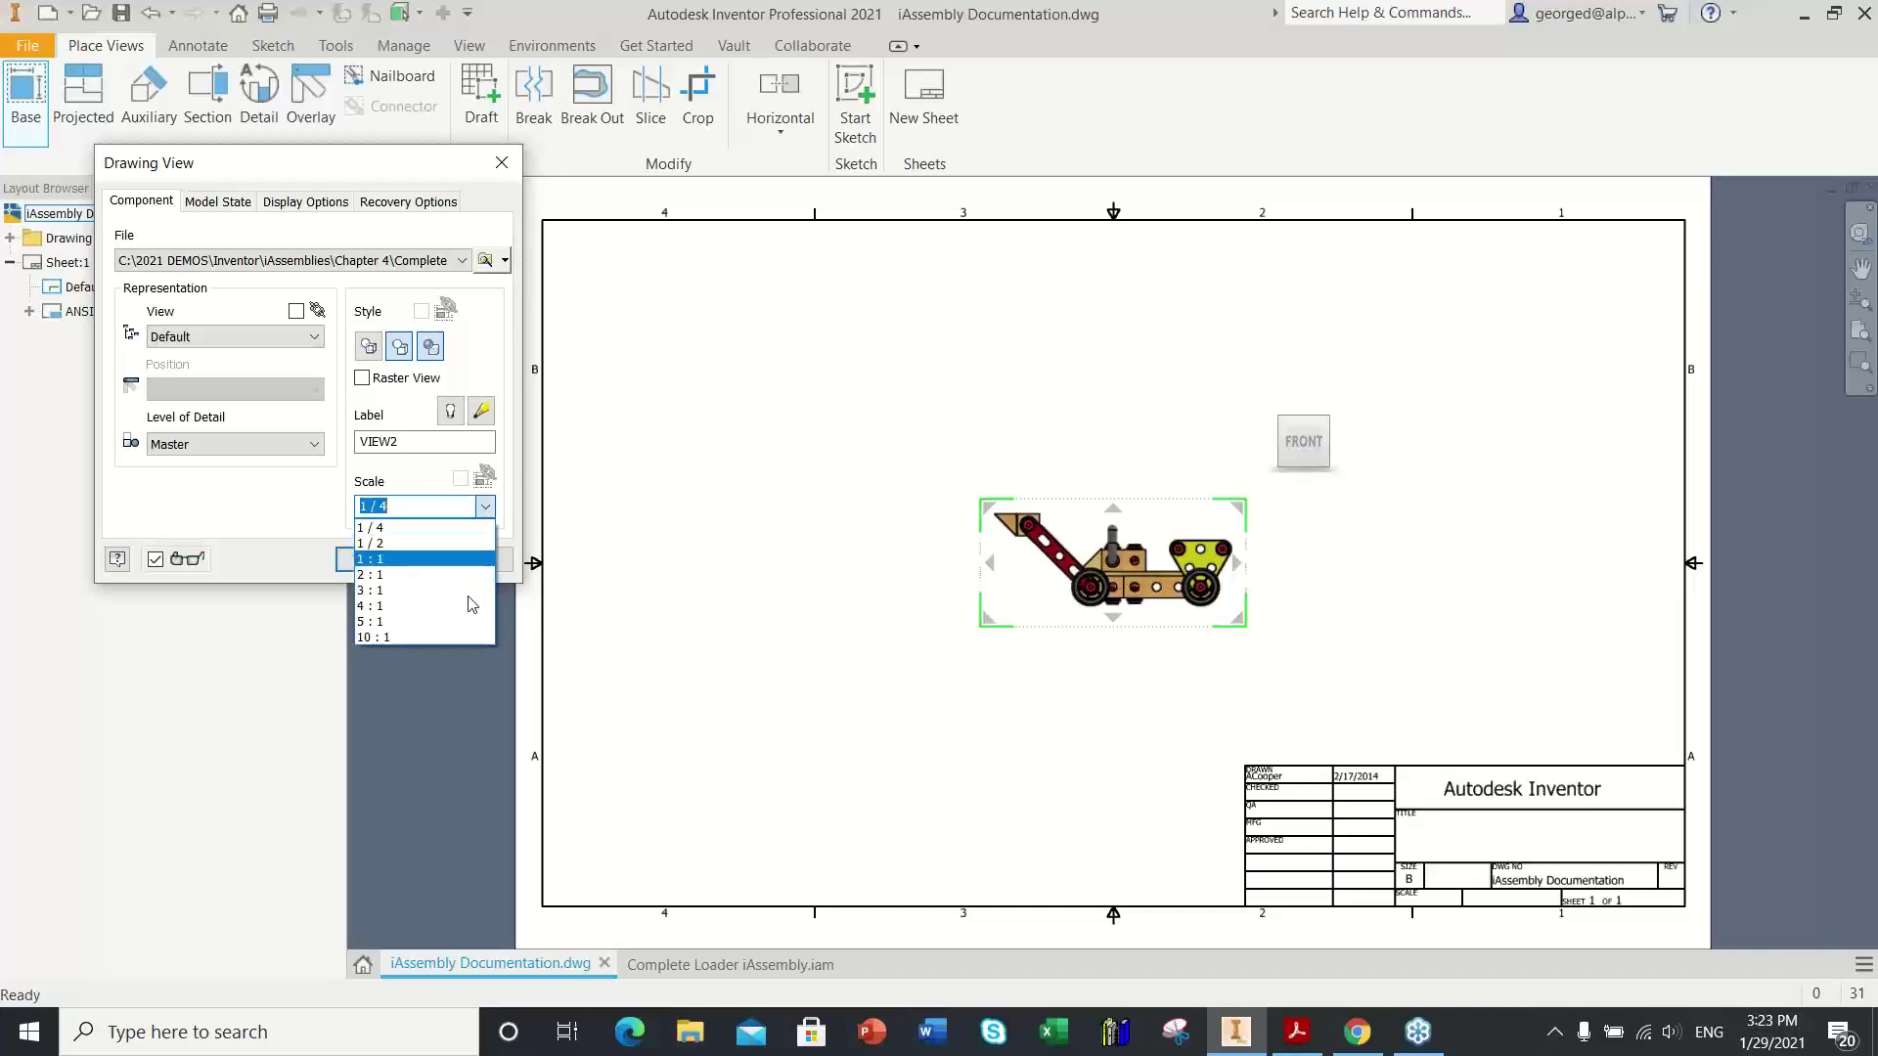
{"action": "left_click", "coordinate": [401, 569]}
{"action": "mouse_move", "coordinate": [1071, 636]}
{"action": "left_mouse_down"}
{"action": "mouse_move", "coordinate": [1012, 611]}
{"action": "mouse_move", "coordinate": [1013, 589]}
{"action": "left_mouse_up"}
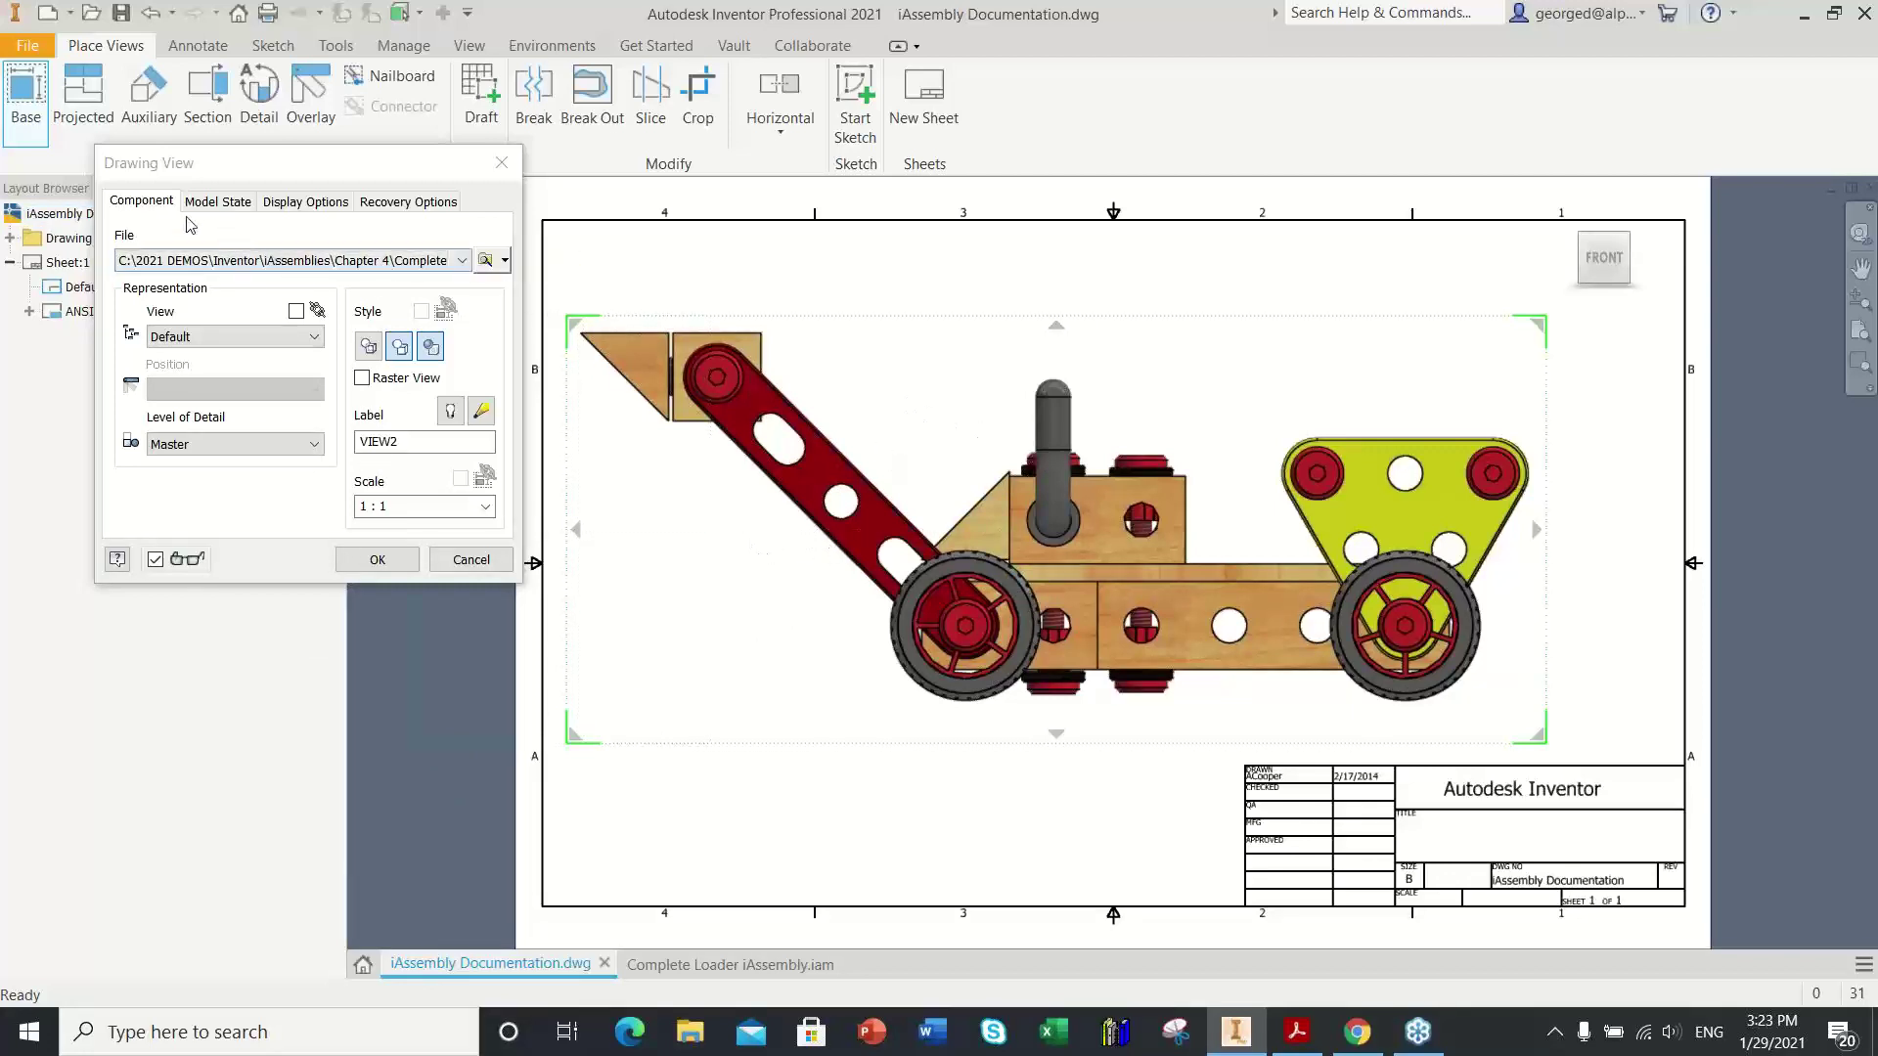
Step: Switch the base view's member to Small Loader and back to Large Loader, and create the view
{"action": "left_click", "coordinate": [211, 202]}
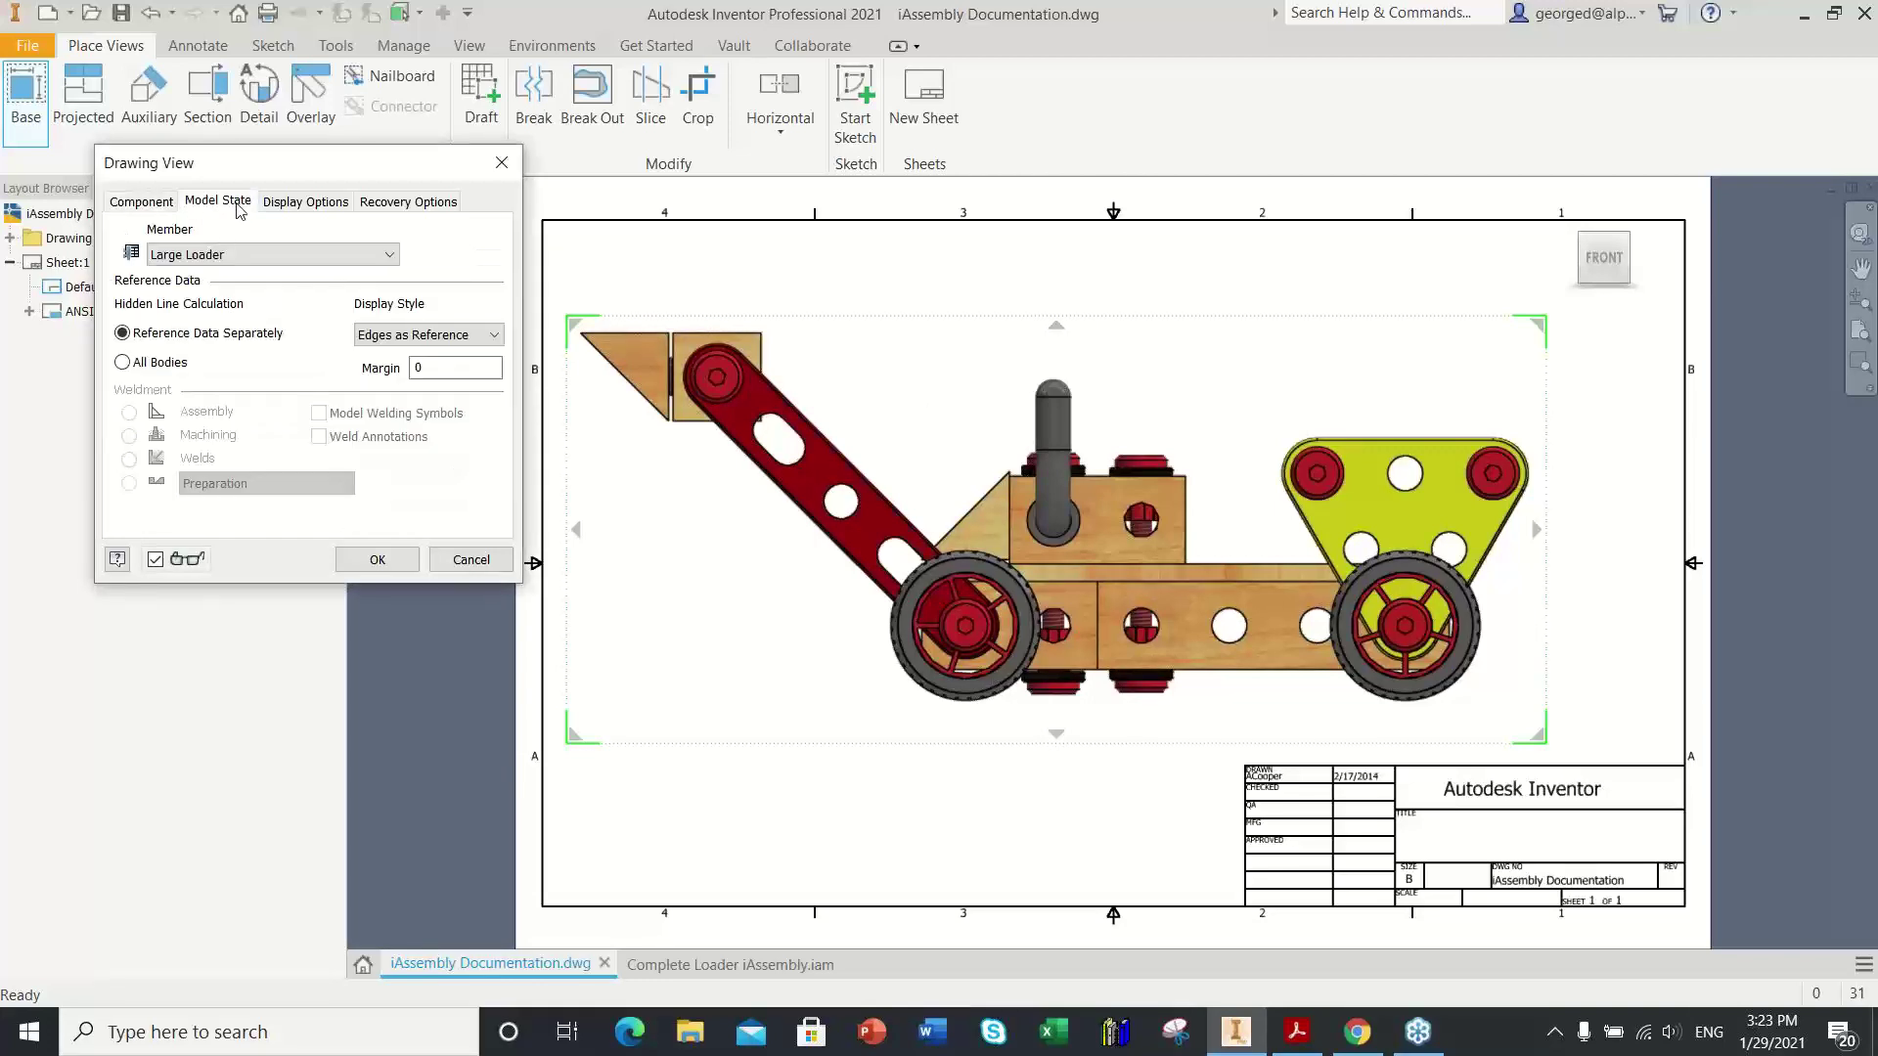
{"action": "left_click", "coordinate": [374, 259]}
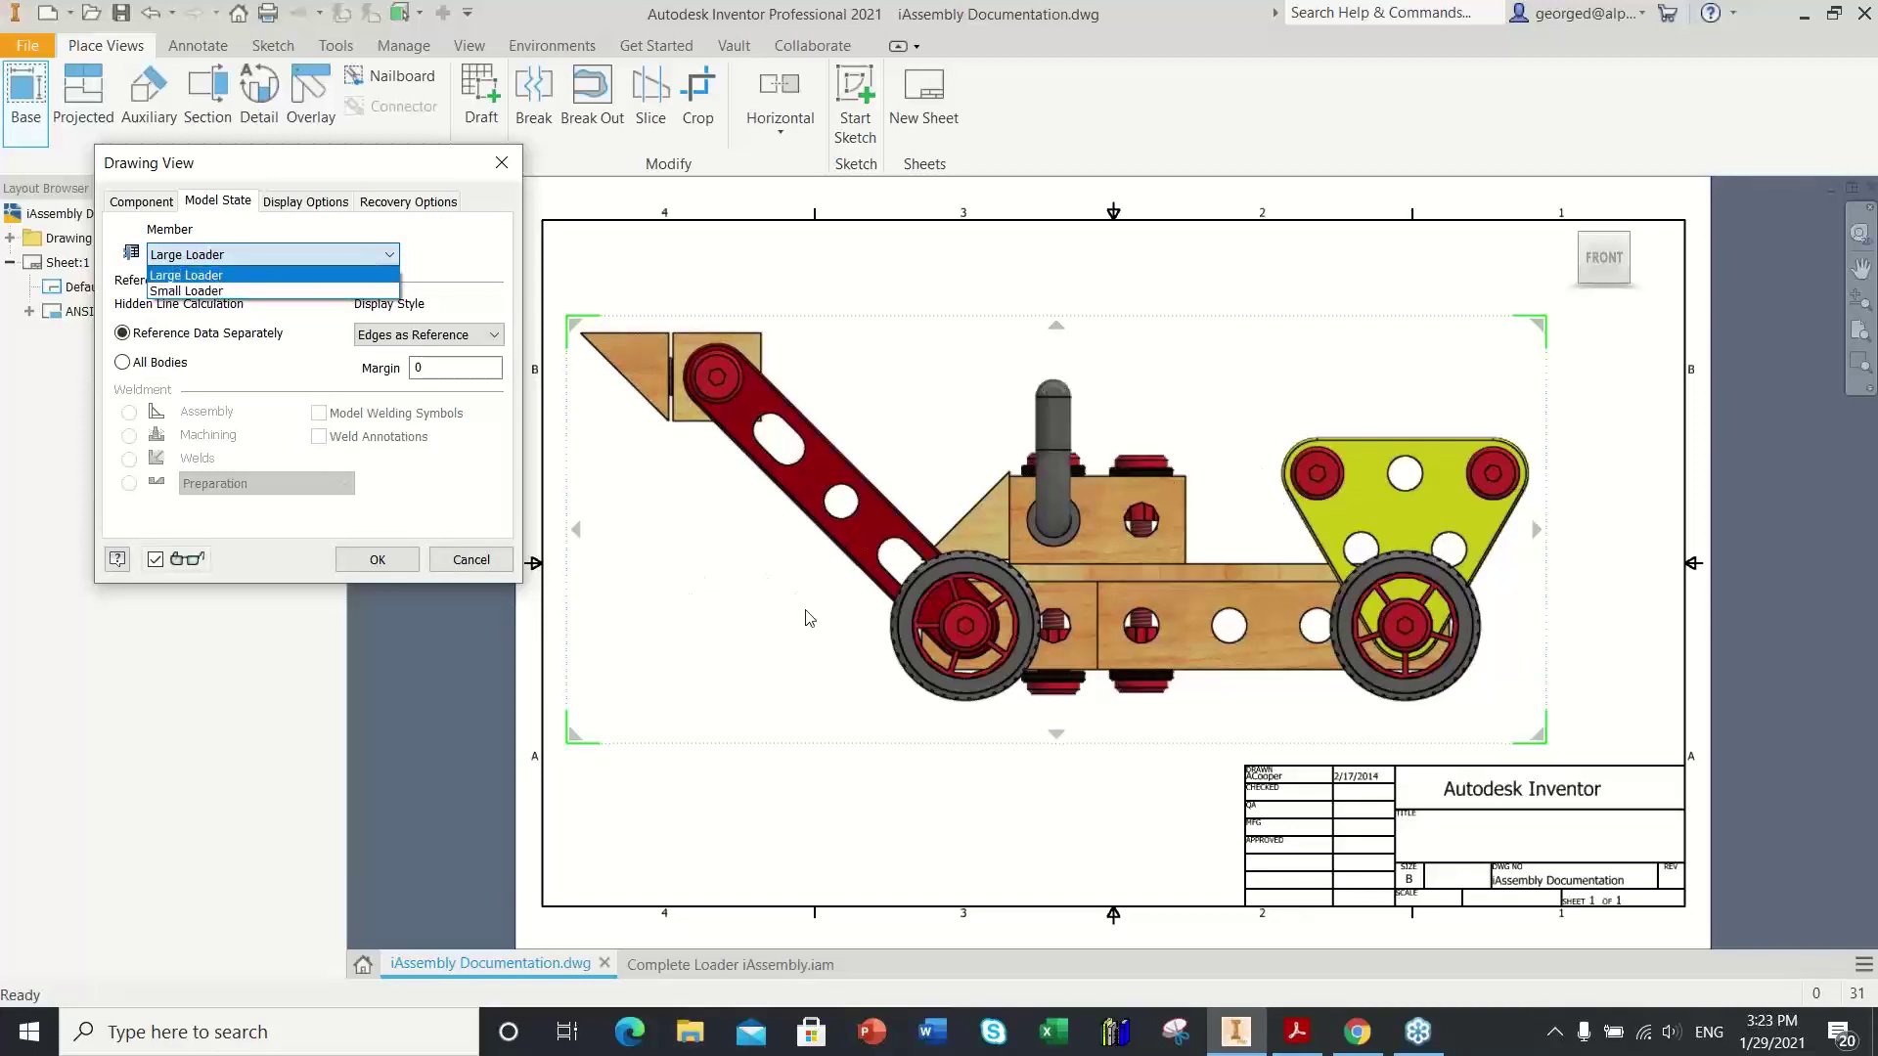
{"action": "left_click", "coordinate": [200, 292]}
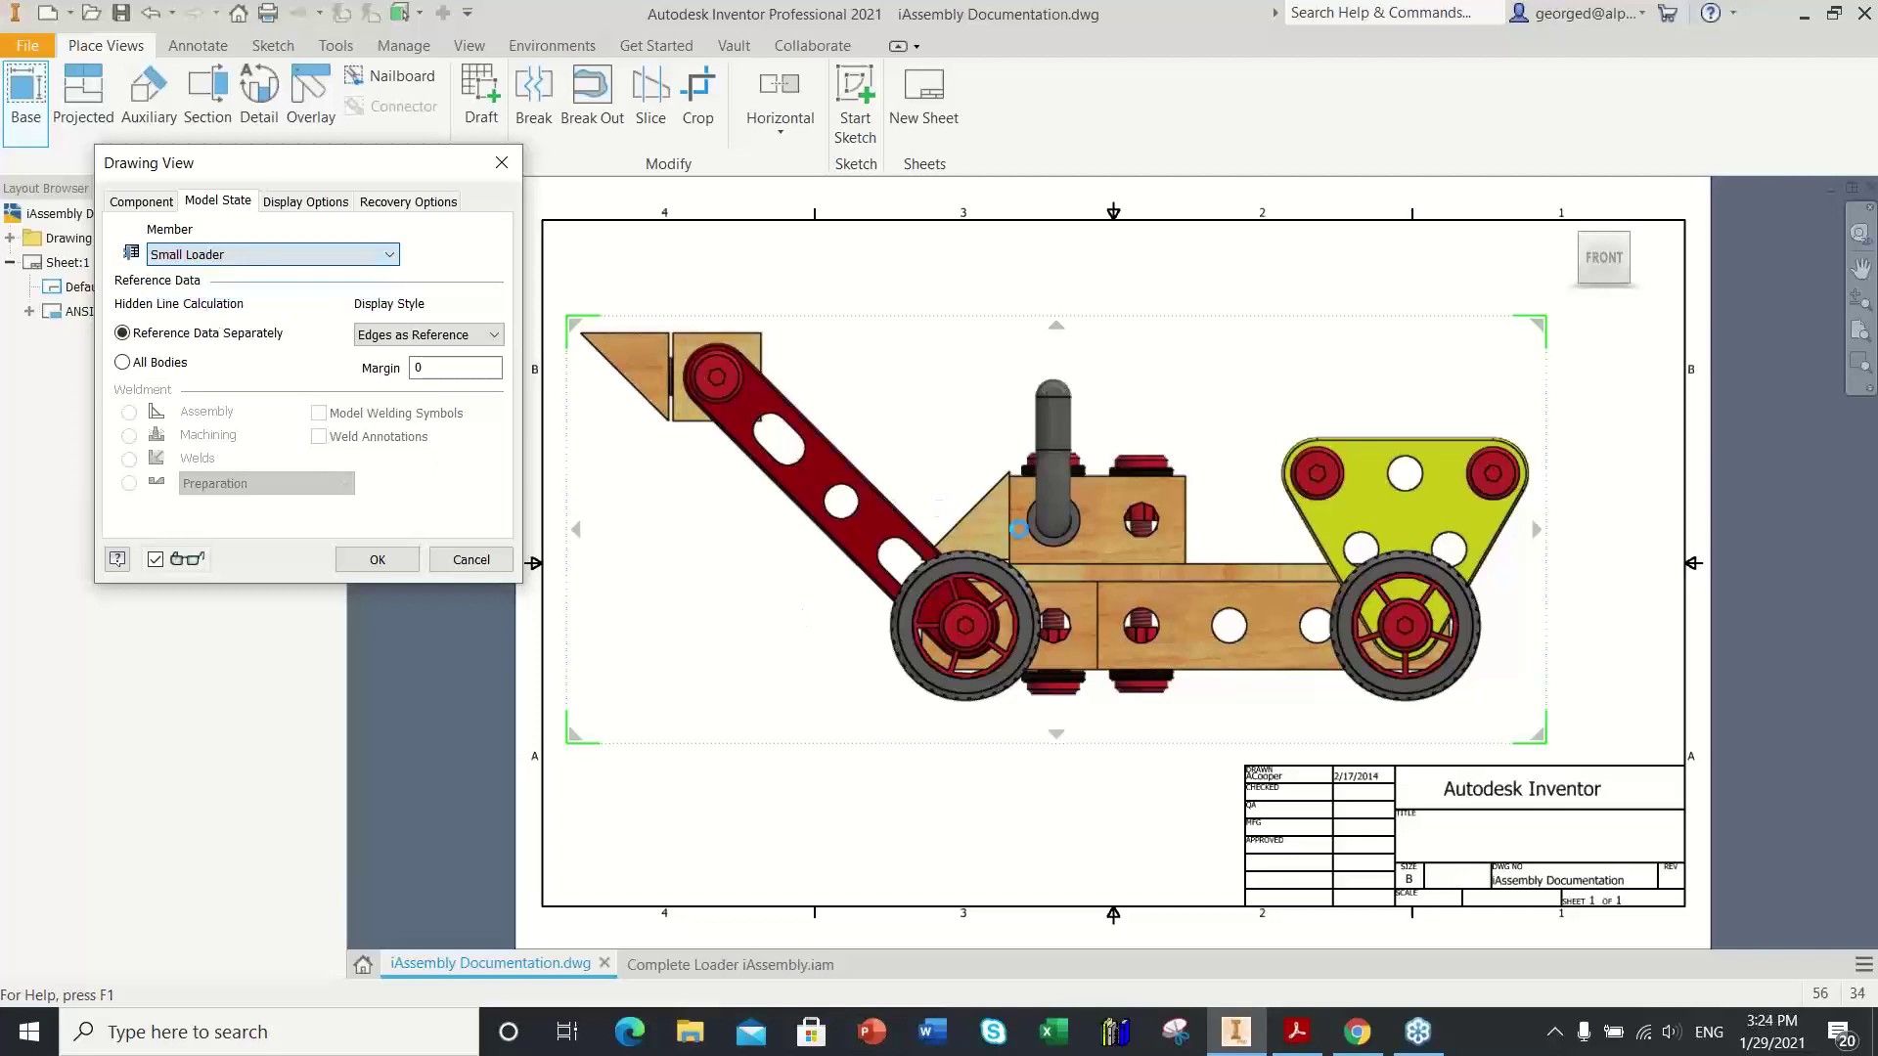
{"action": "left_click", "coordinate": [255, 255]}
{"action": "left_click", "coordinate": [225, 276]}
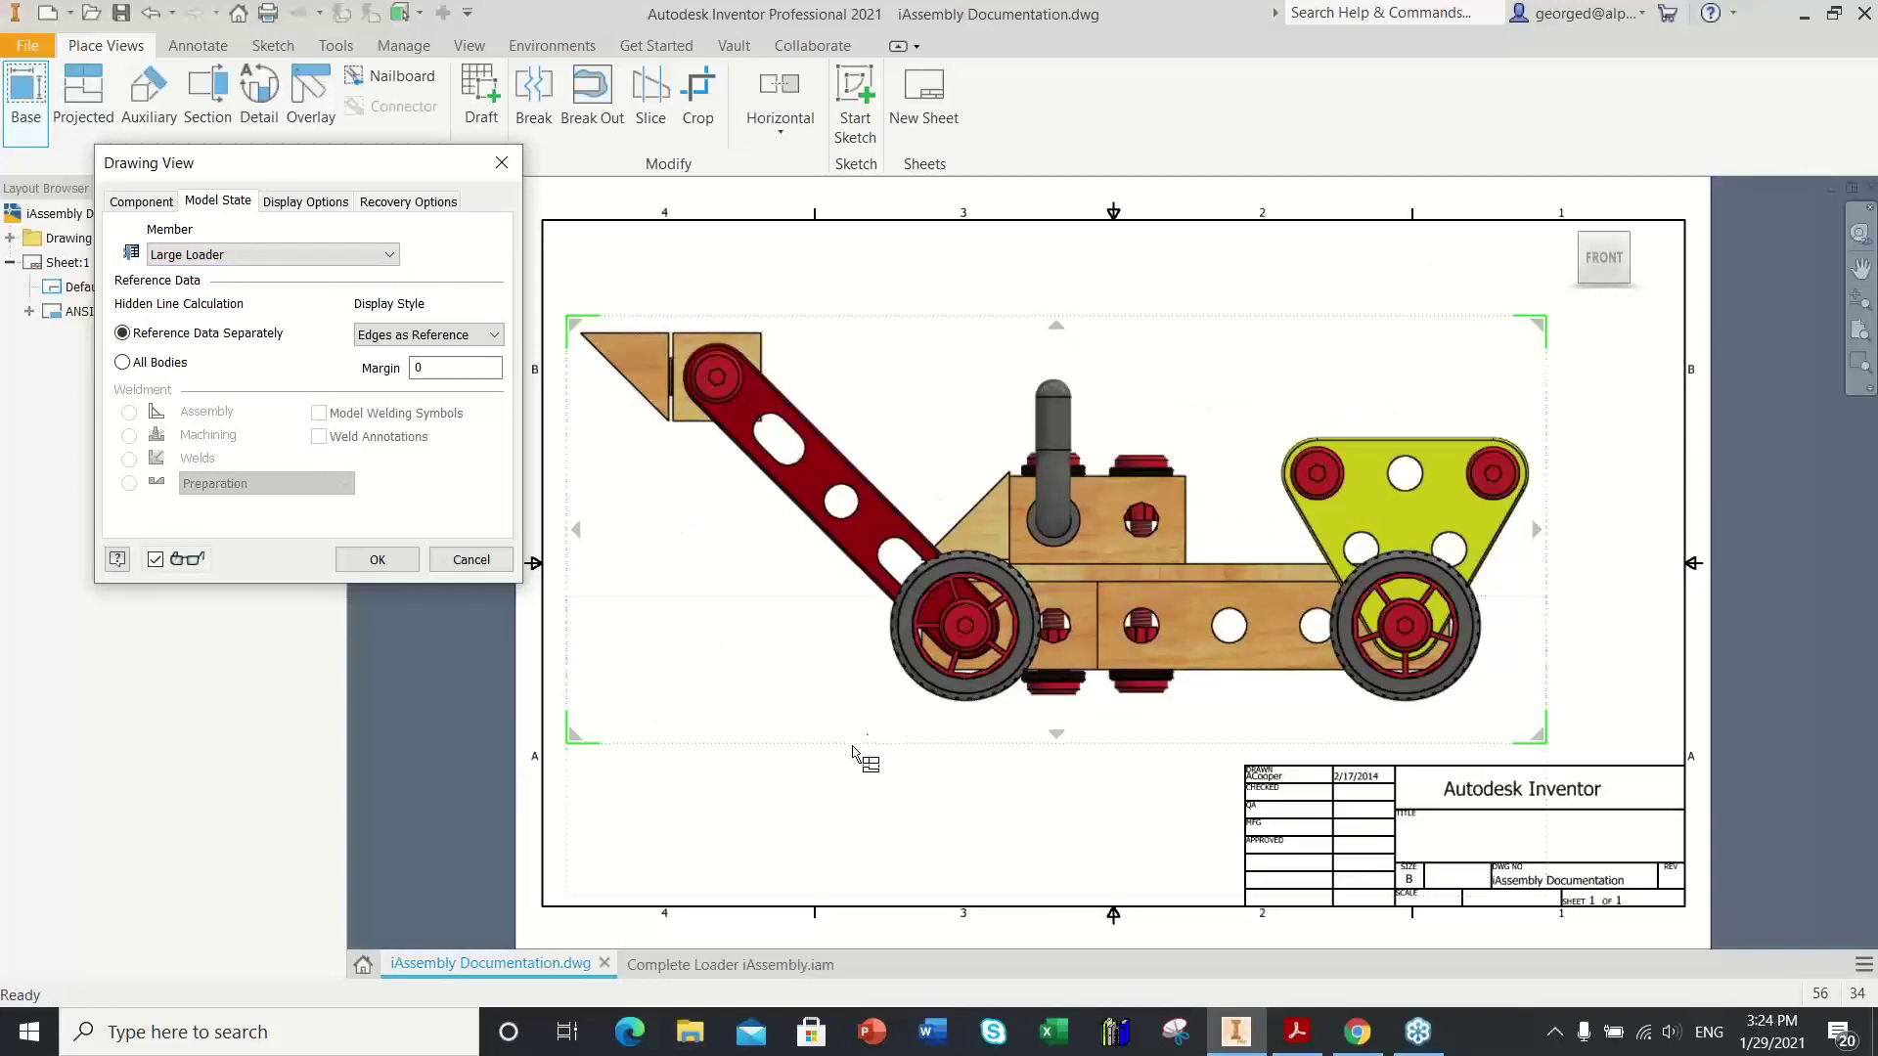
{"action": "left_click", "coordinate": [377, 560]}
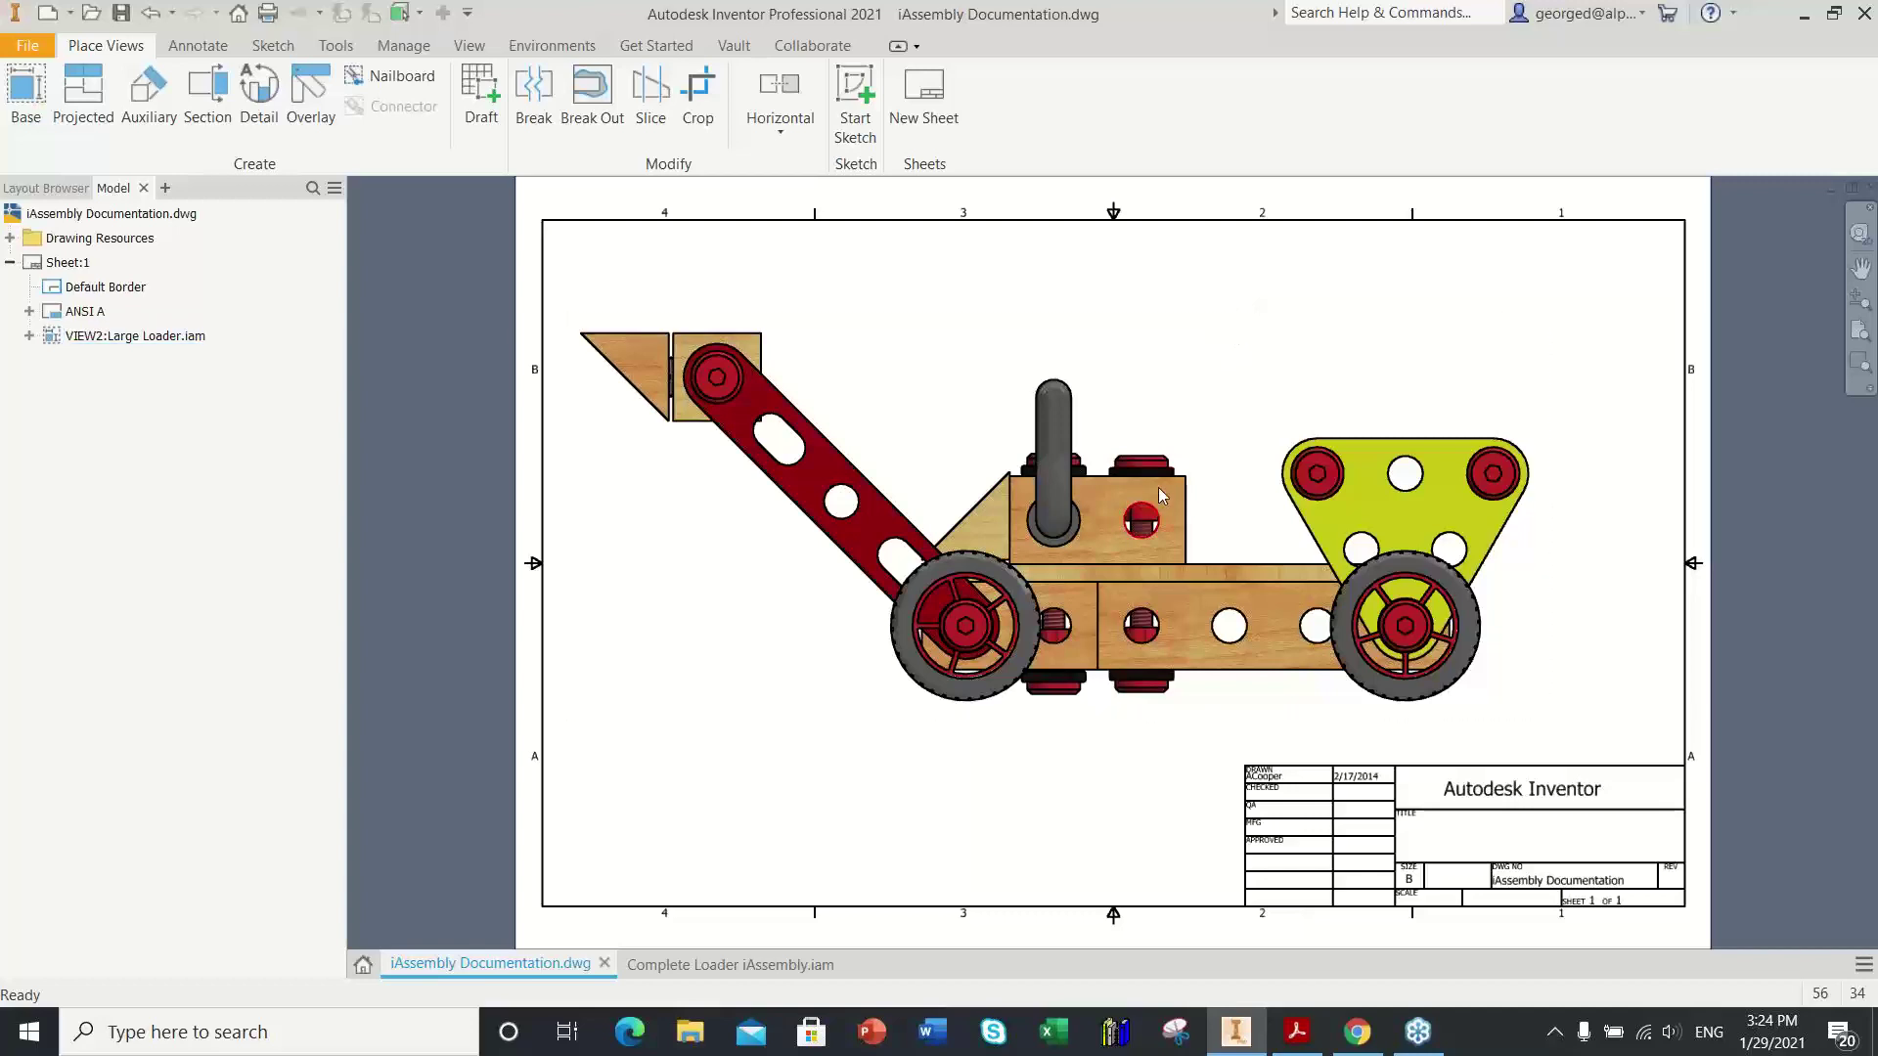
Step: Start a general table from the loader view, adding the Part Number, Bucket - Complete:1:Table Replace and Cab and Chassis - Complete:1:Table Replace columns
{"action": "left_click", "coordinate": [192, 49]}
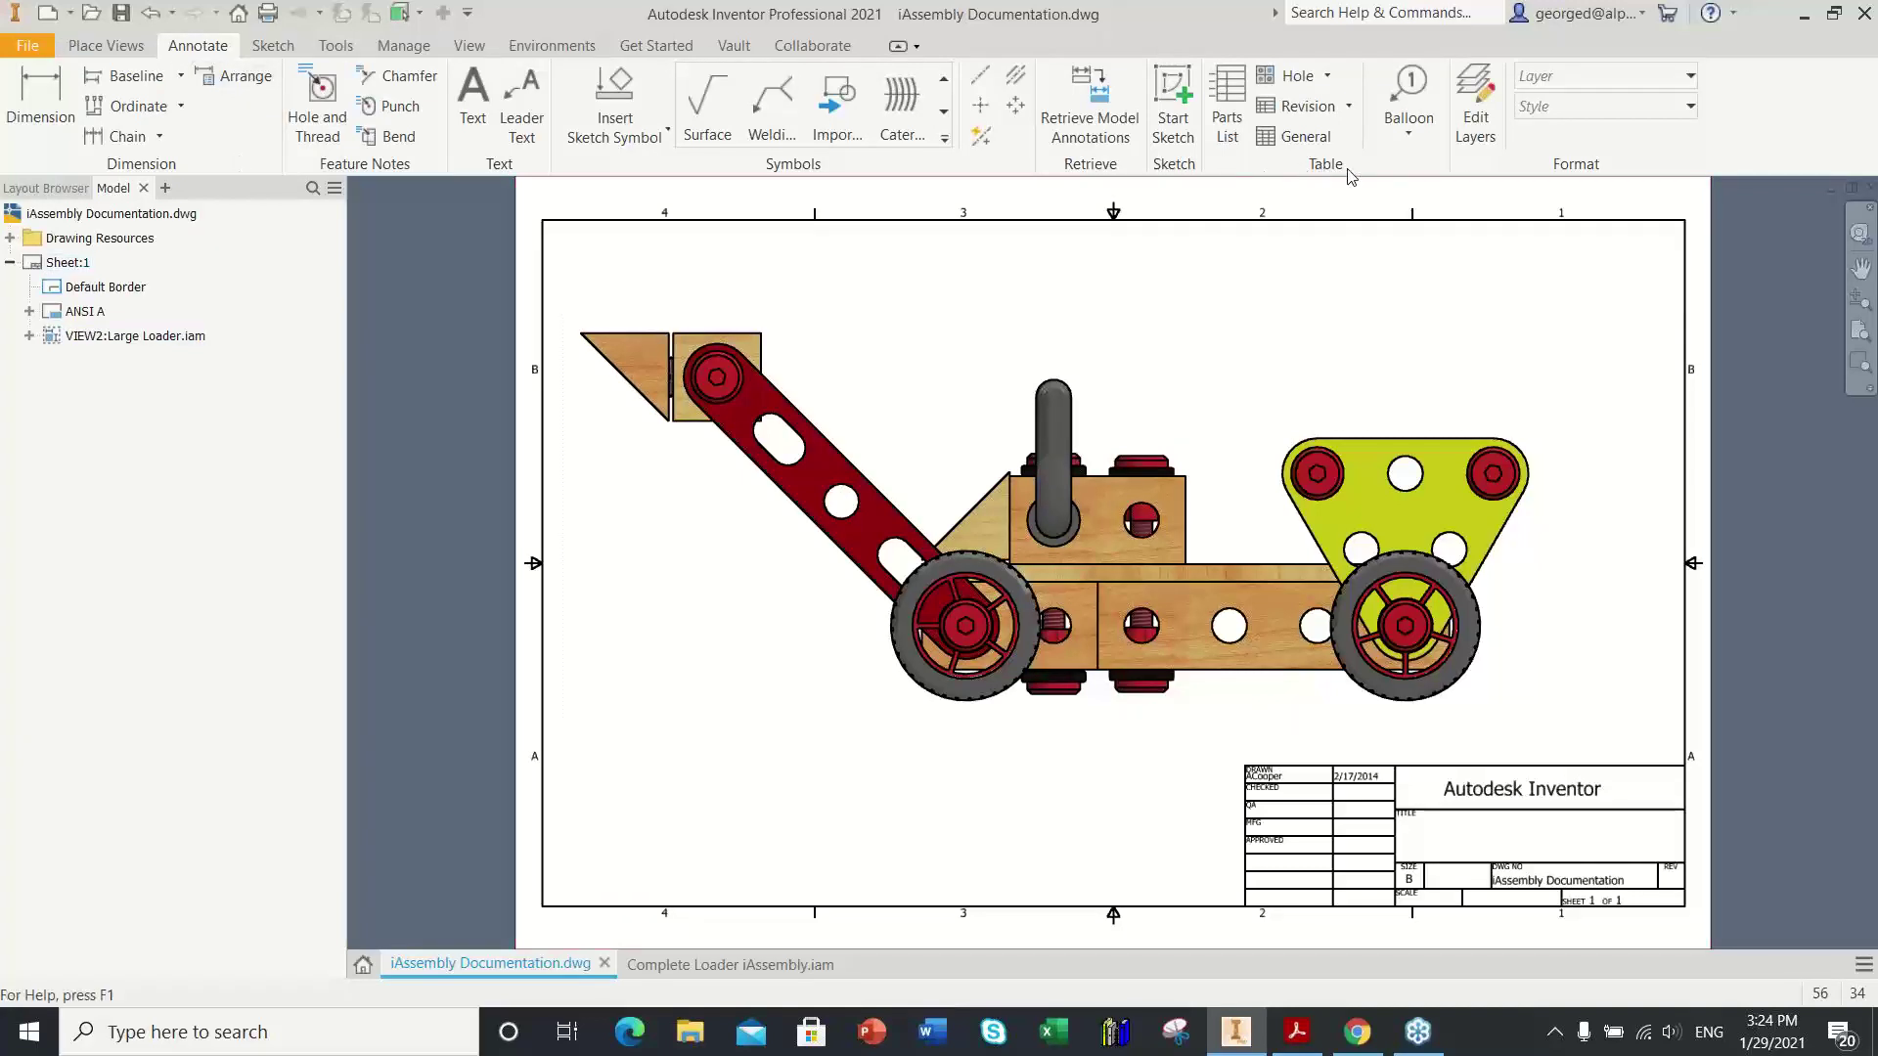
{"action": "left_click", "coordinate": [1303, 139]}
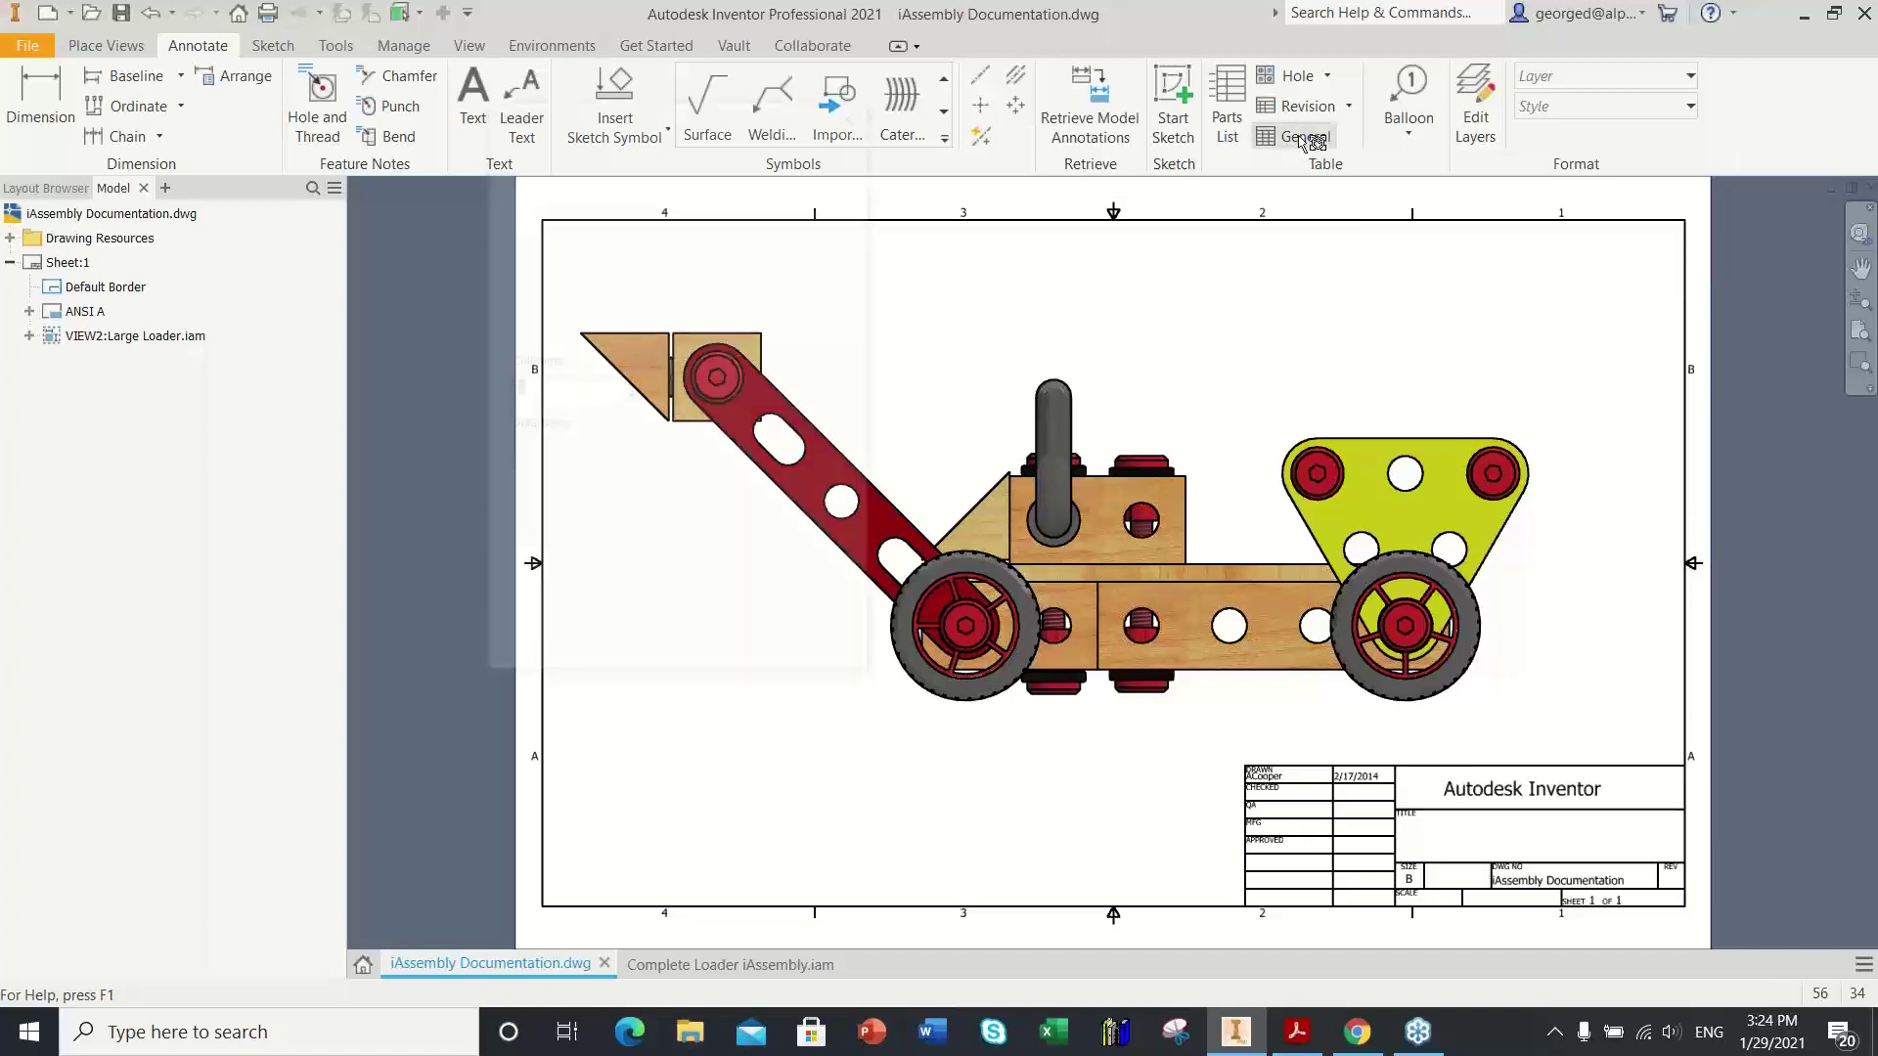
{"action": "left_click", "coordinate": [1234, 476]}
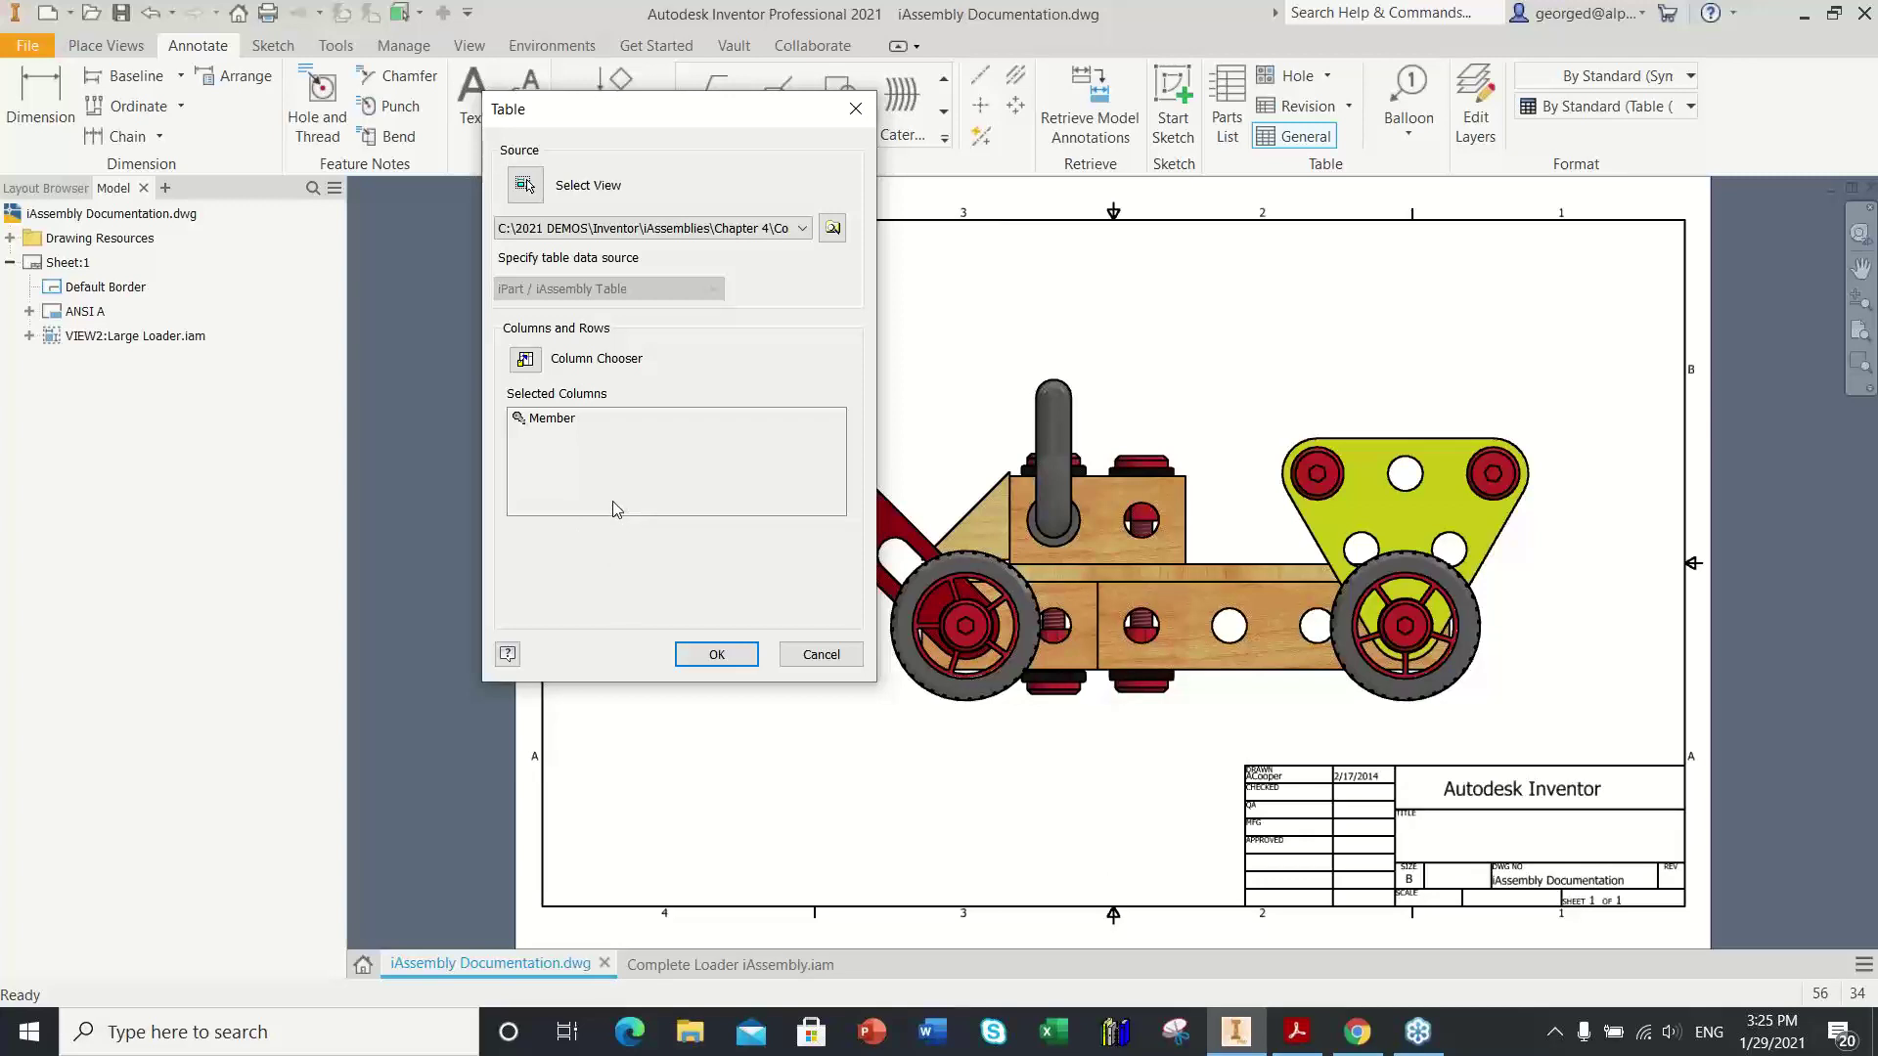
{"action": "left_click", "coordinate": [526, 360]}
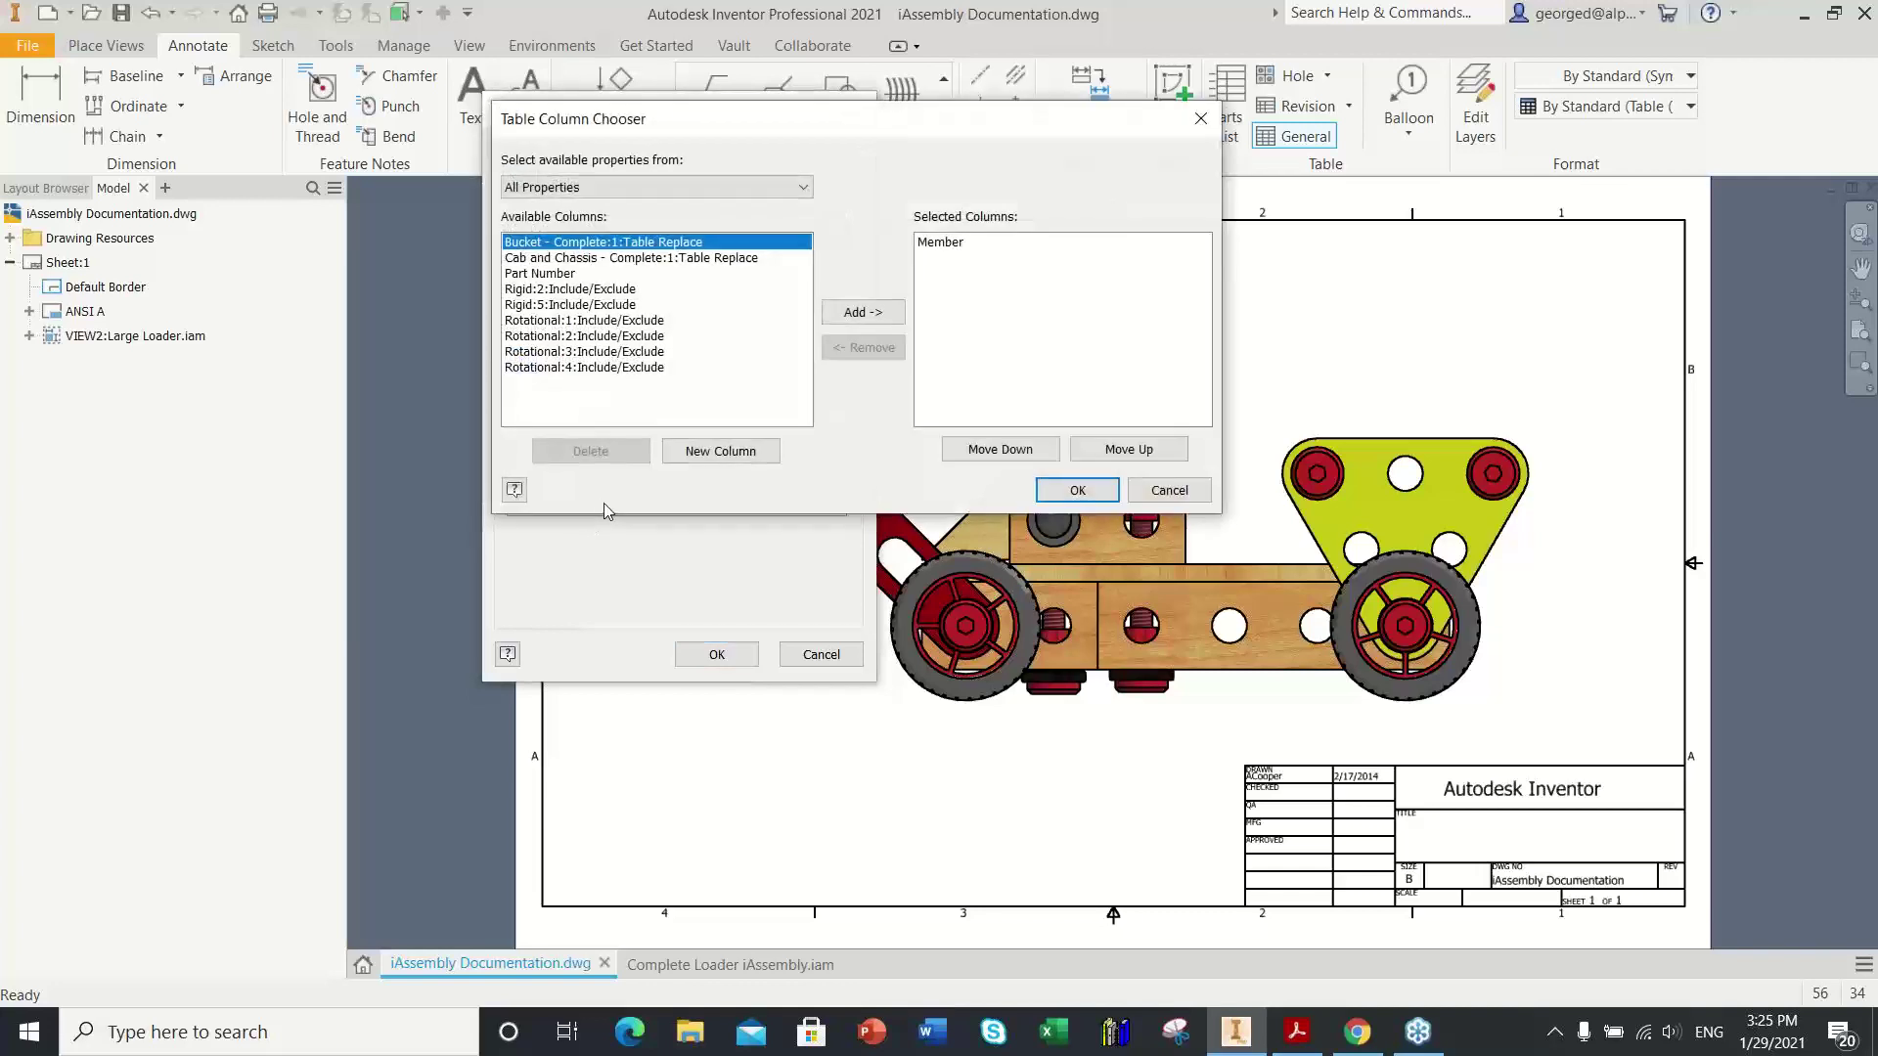
{"action": "left_click", "coordinate": [548, 277]}
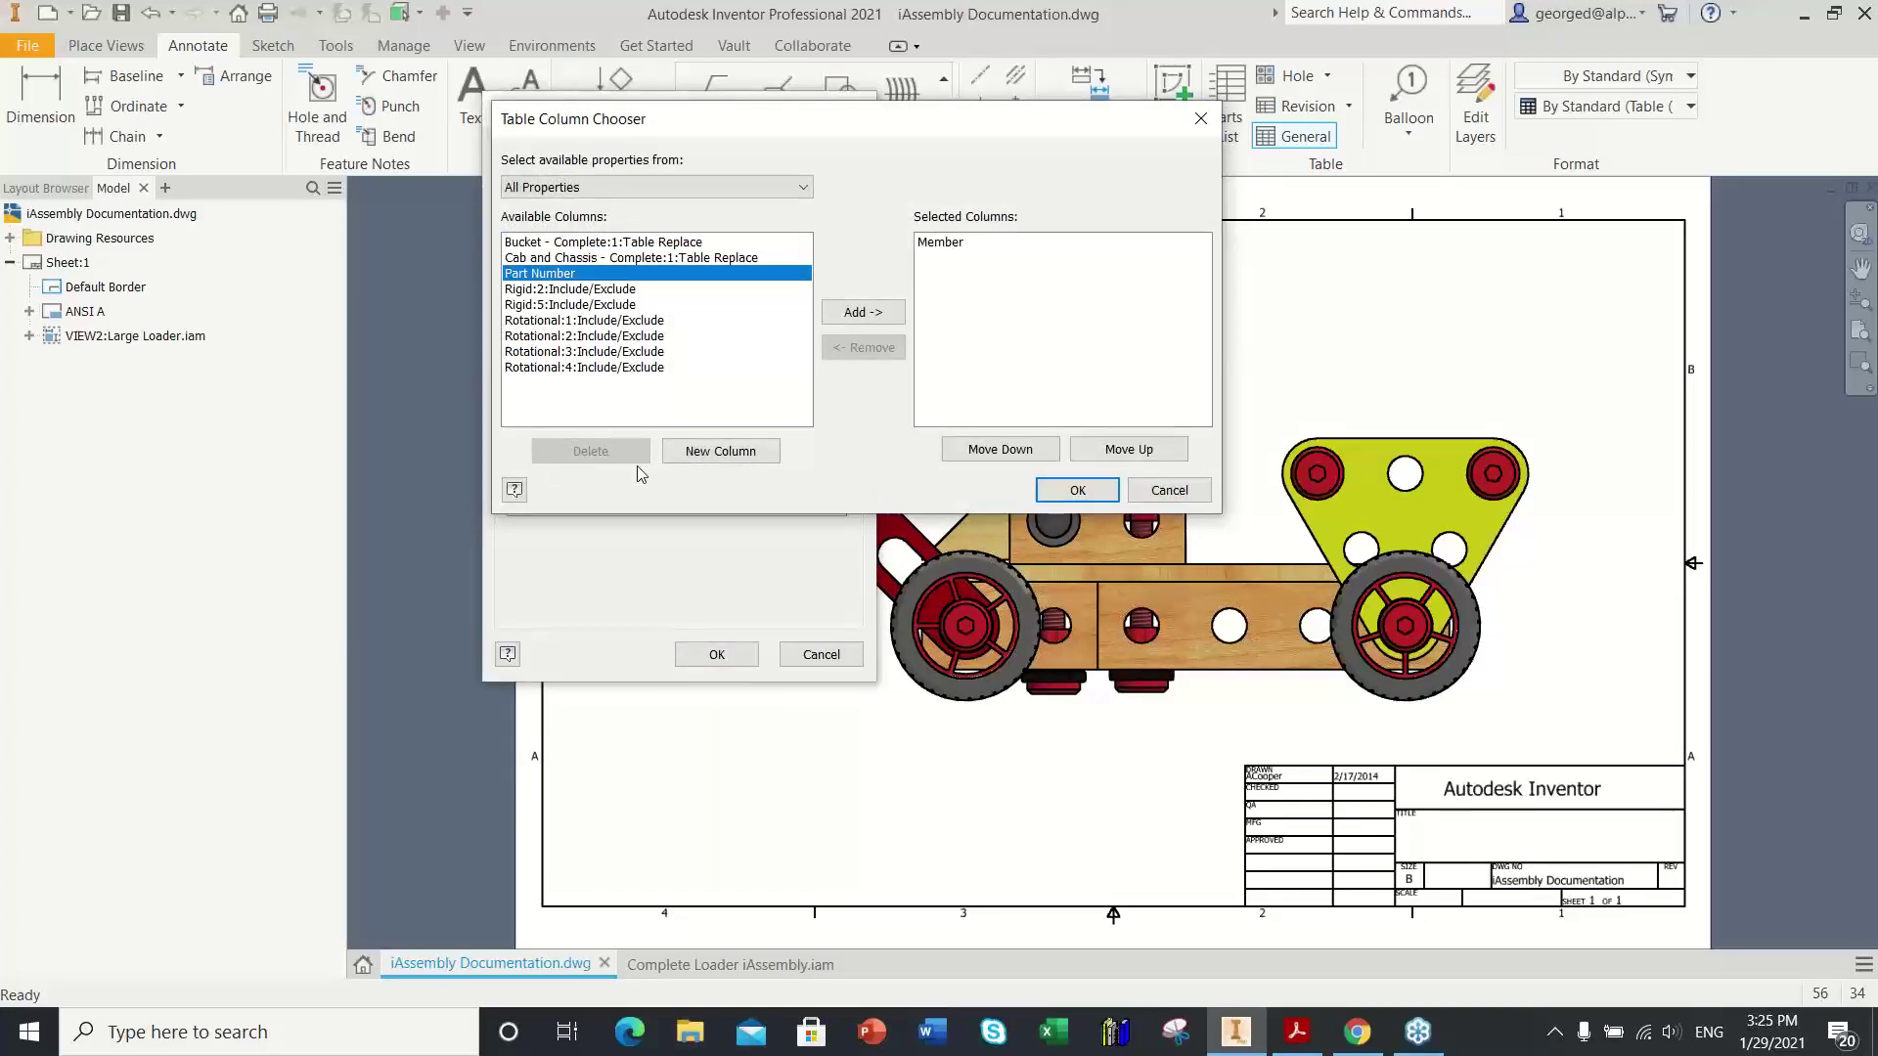
{"action": "left_click", "coordinate": [864, 319]}
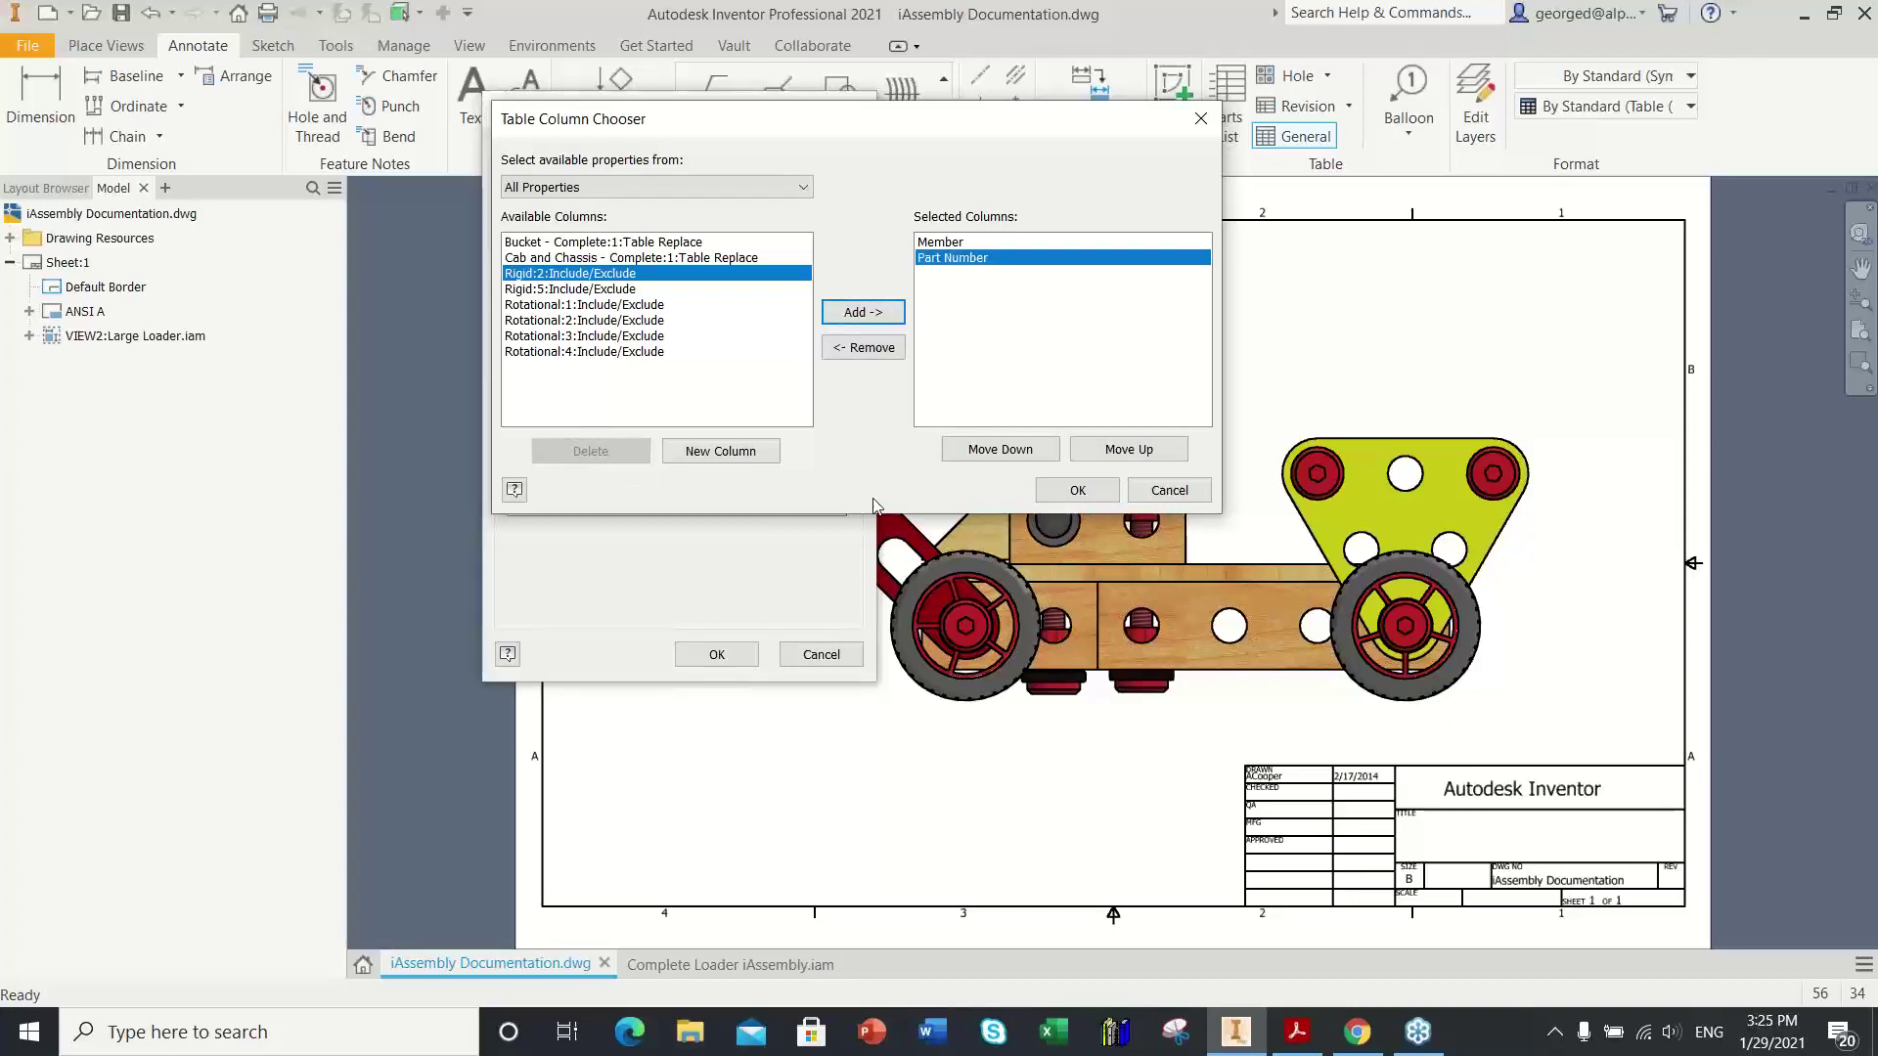
{"action": "left_click", "coordinate": [578, 244]}
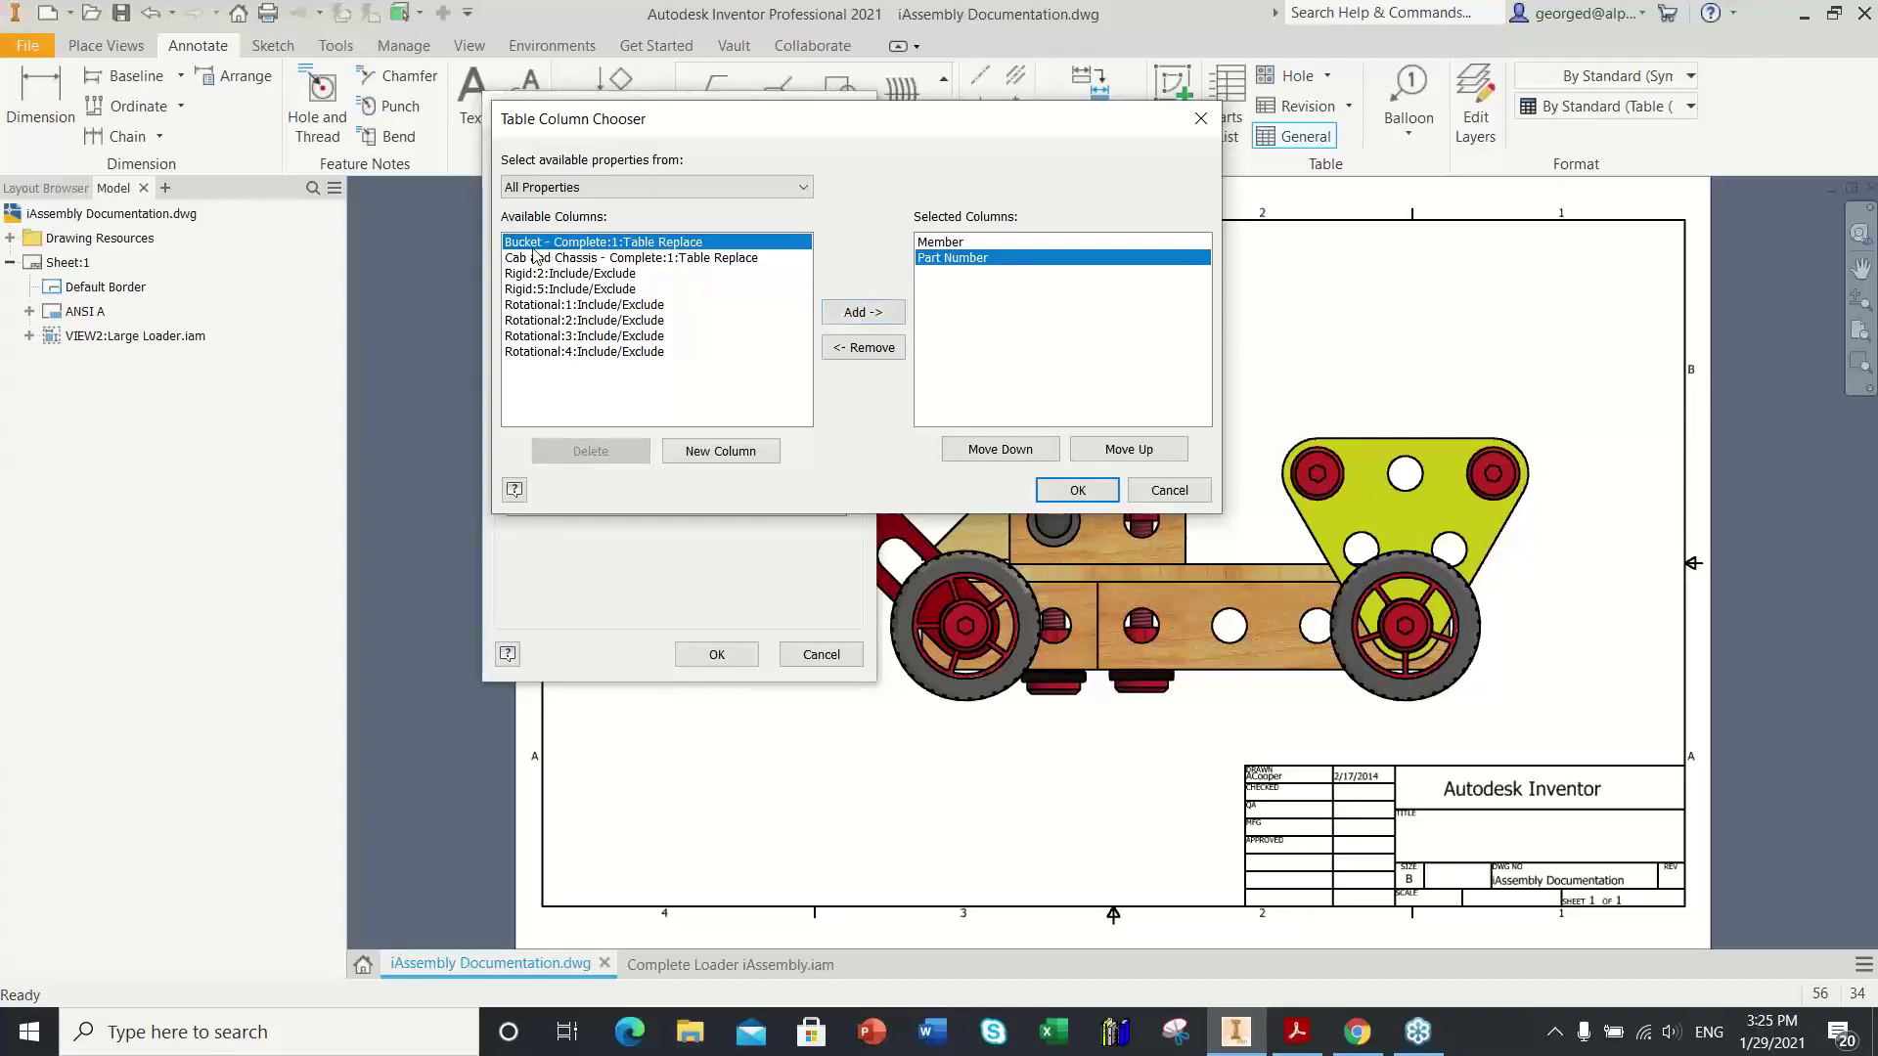
{"action": "left_click", "coordinate": [856, 312]}
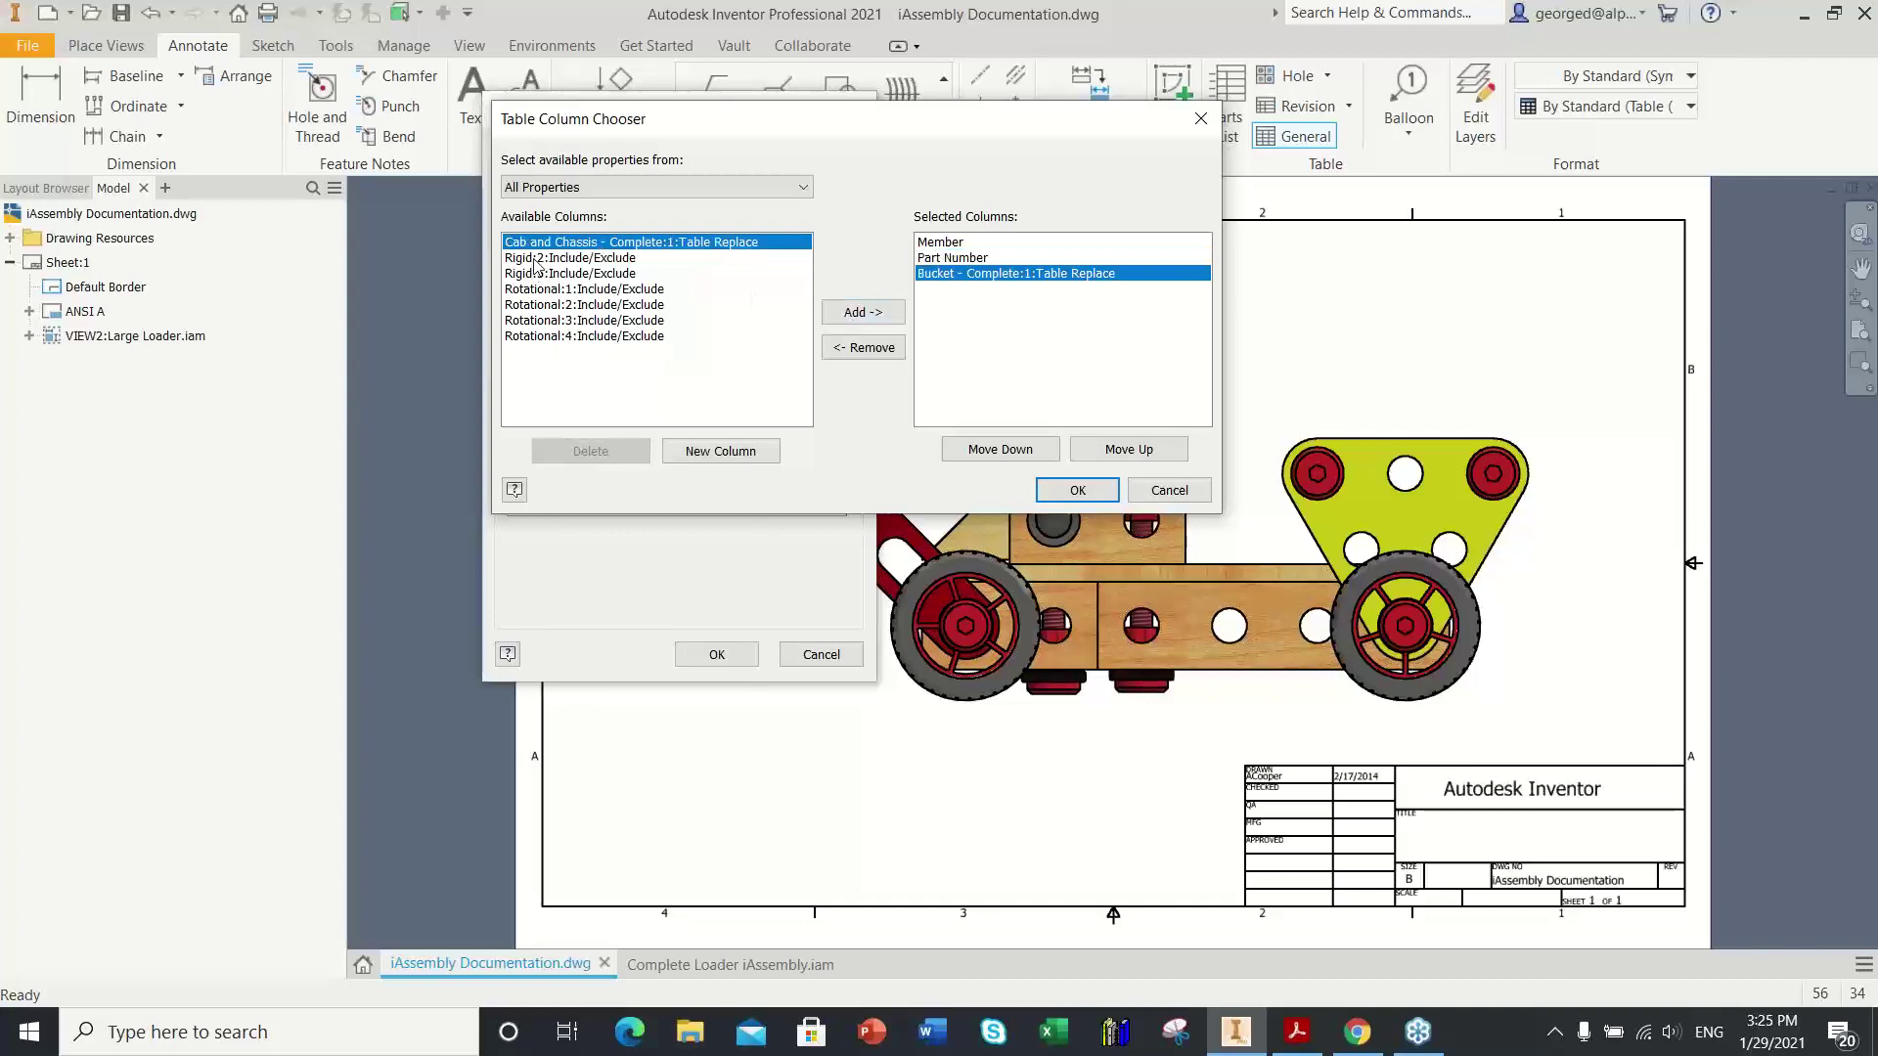
{"action": "left_click", "coordinate": [861, 312]}
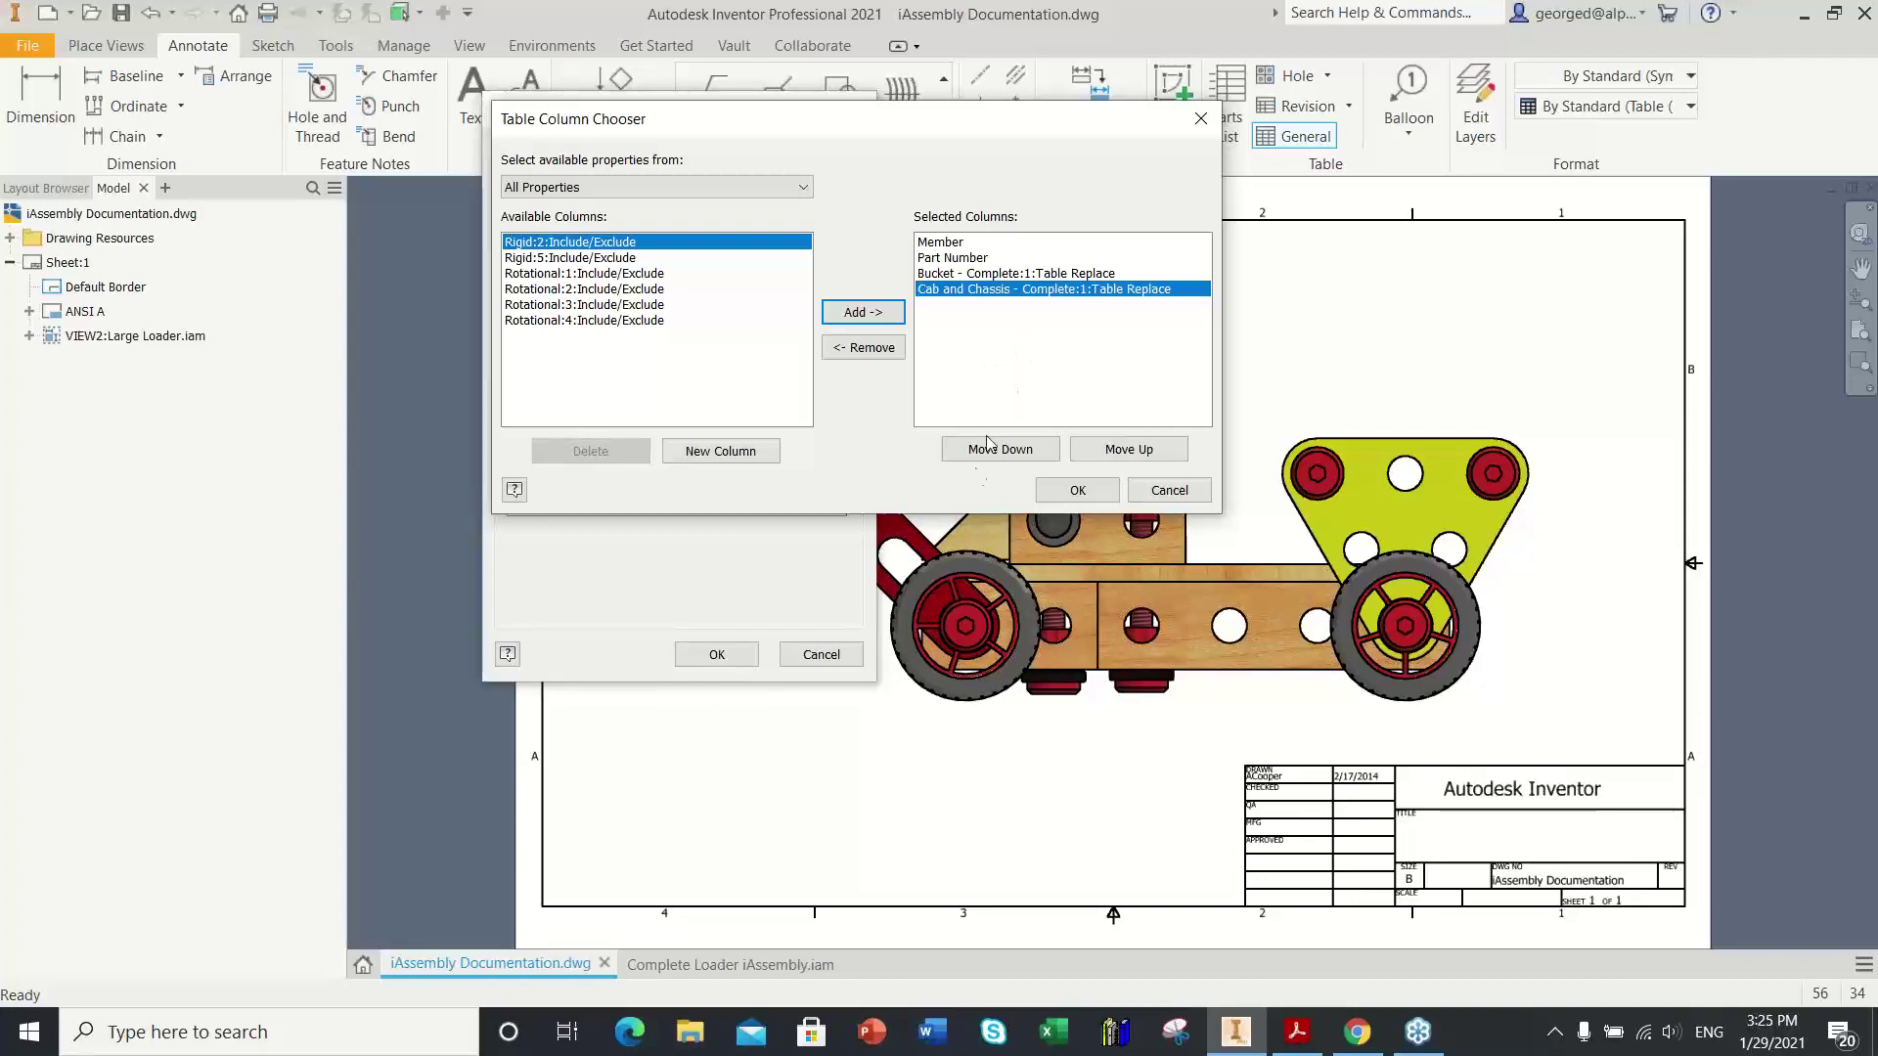
{"action": "left_click", "coordinate": [1077, 492]}
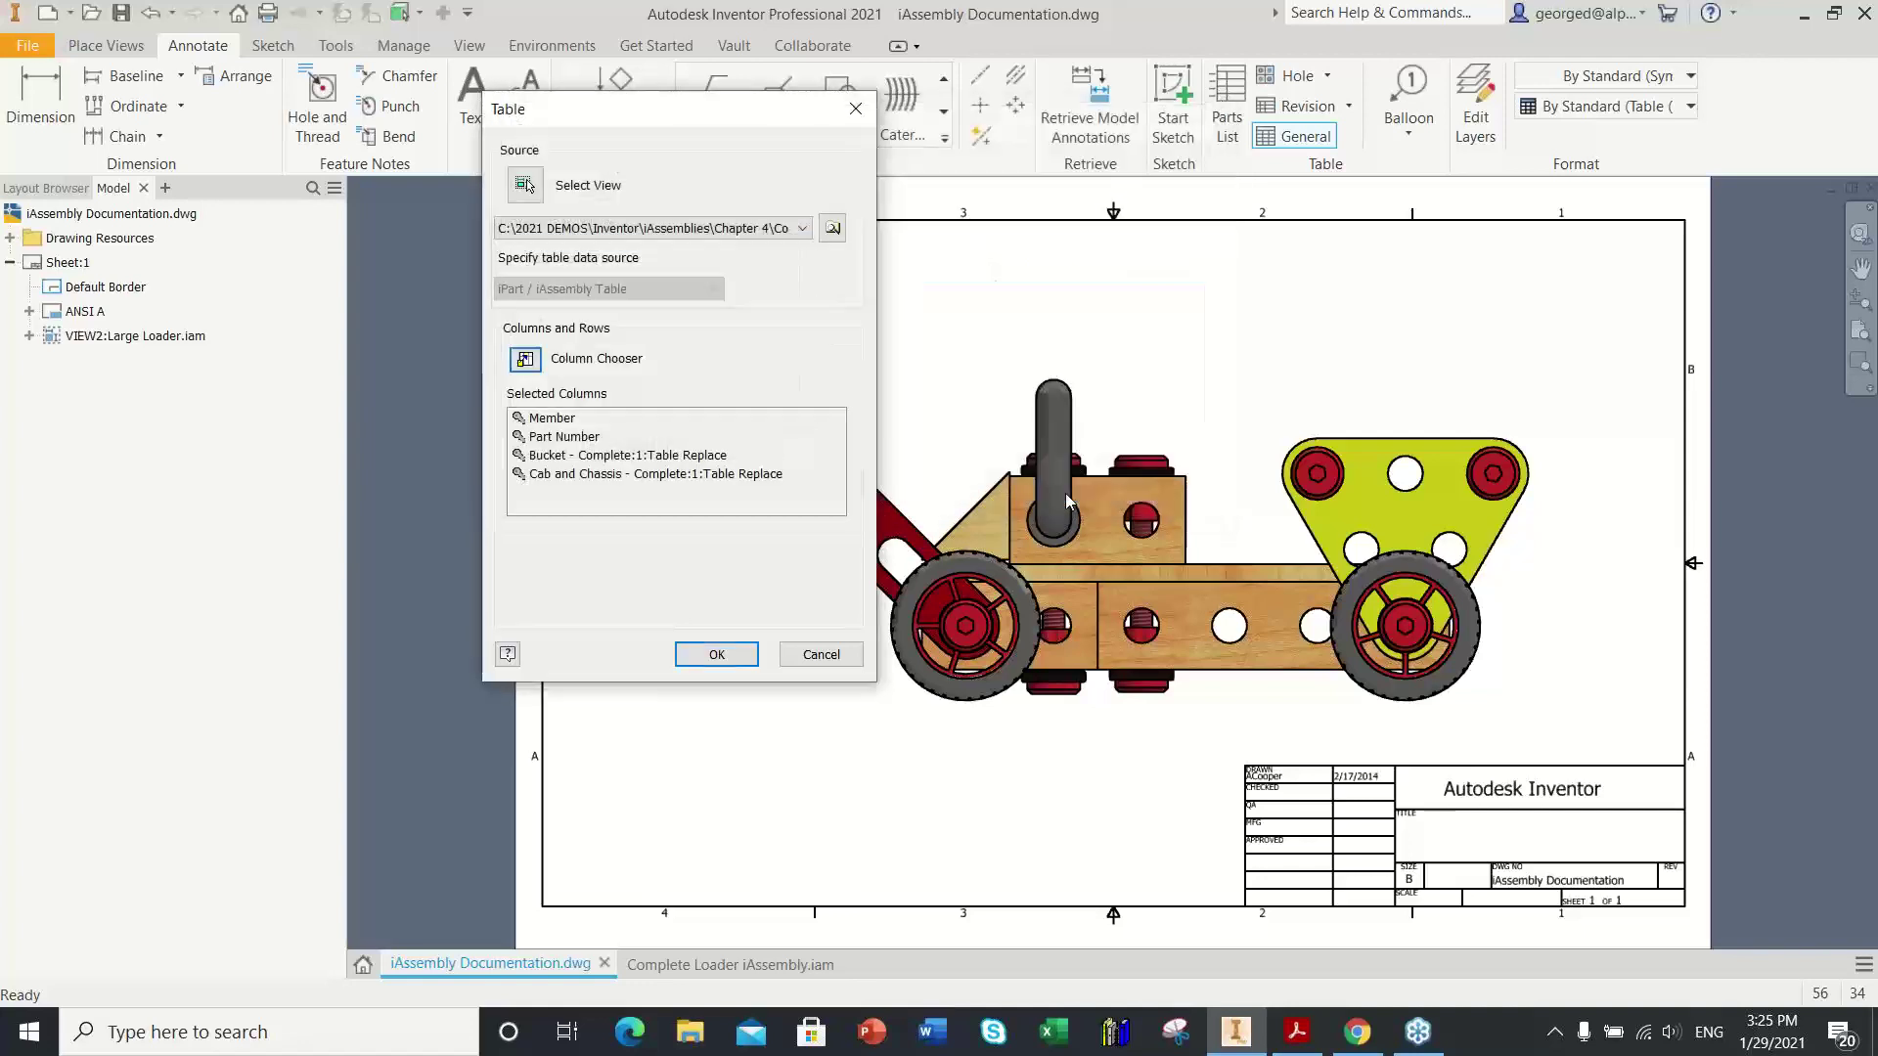
Step: Place the iAssembly table in the lower-left corner of the sheet border
{"action": "left_click", "coordinate": [719, 655]}
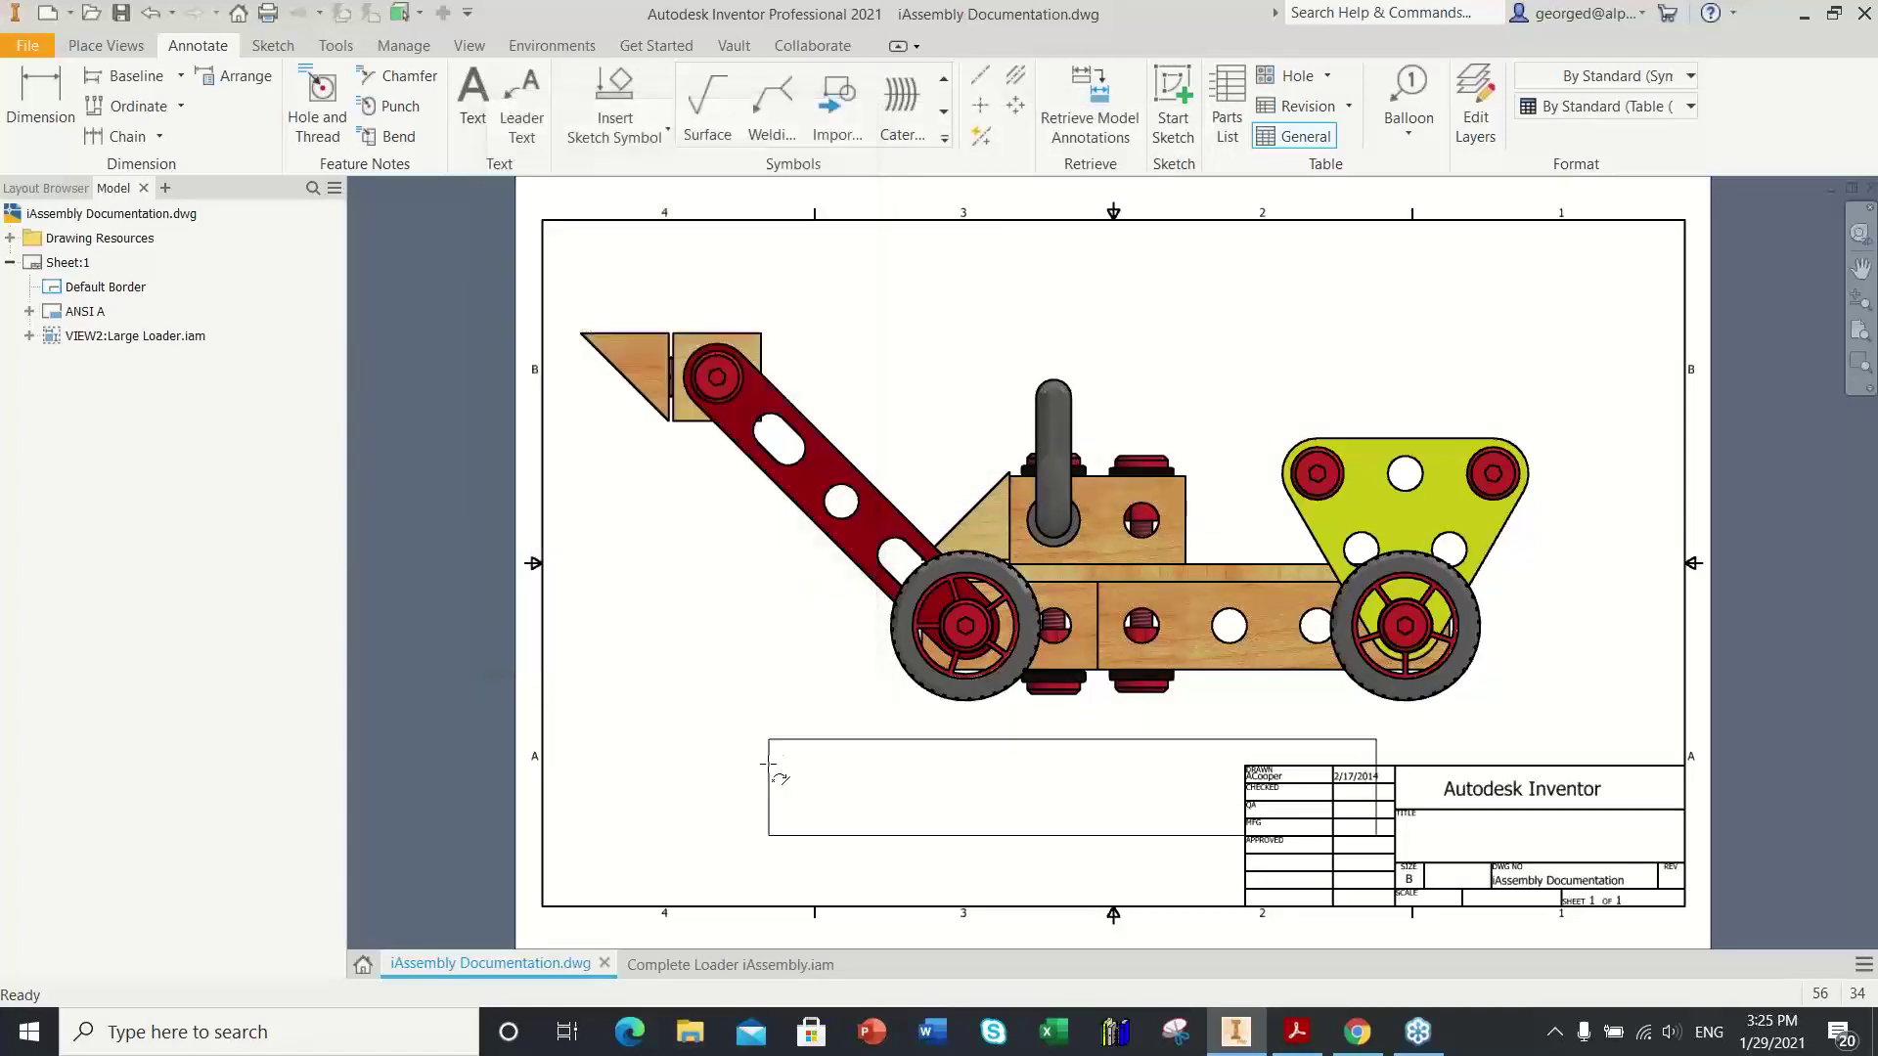
{"action": "left_click", "coordinate": [543, 806]}
{"action": "scroll", "coordinate": [871, 843], "scroll_direction": "up", "scroll_amount": 4}
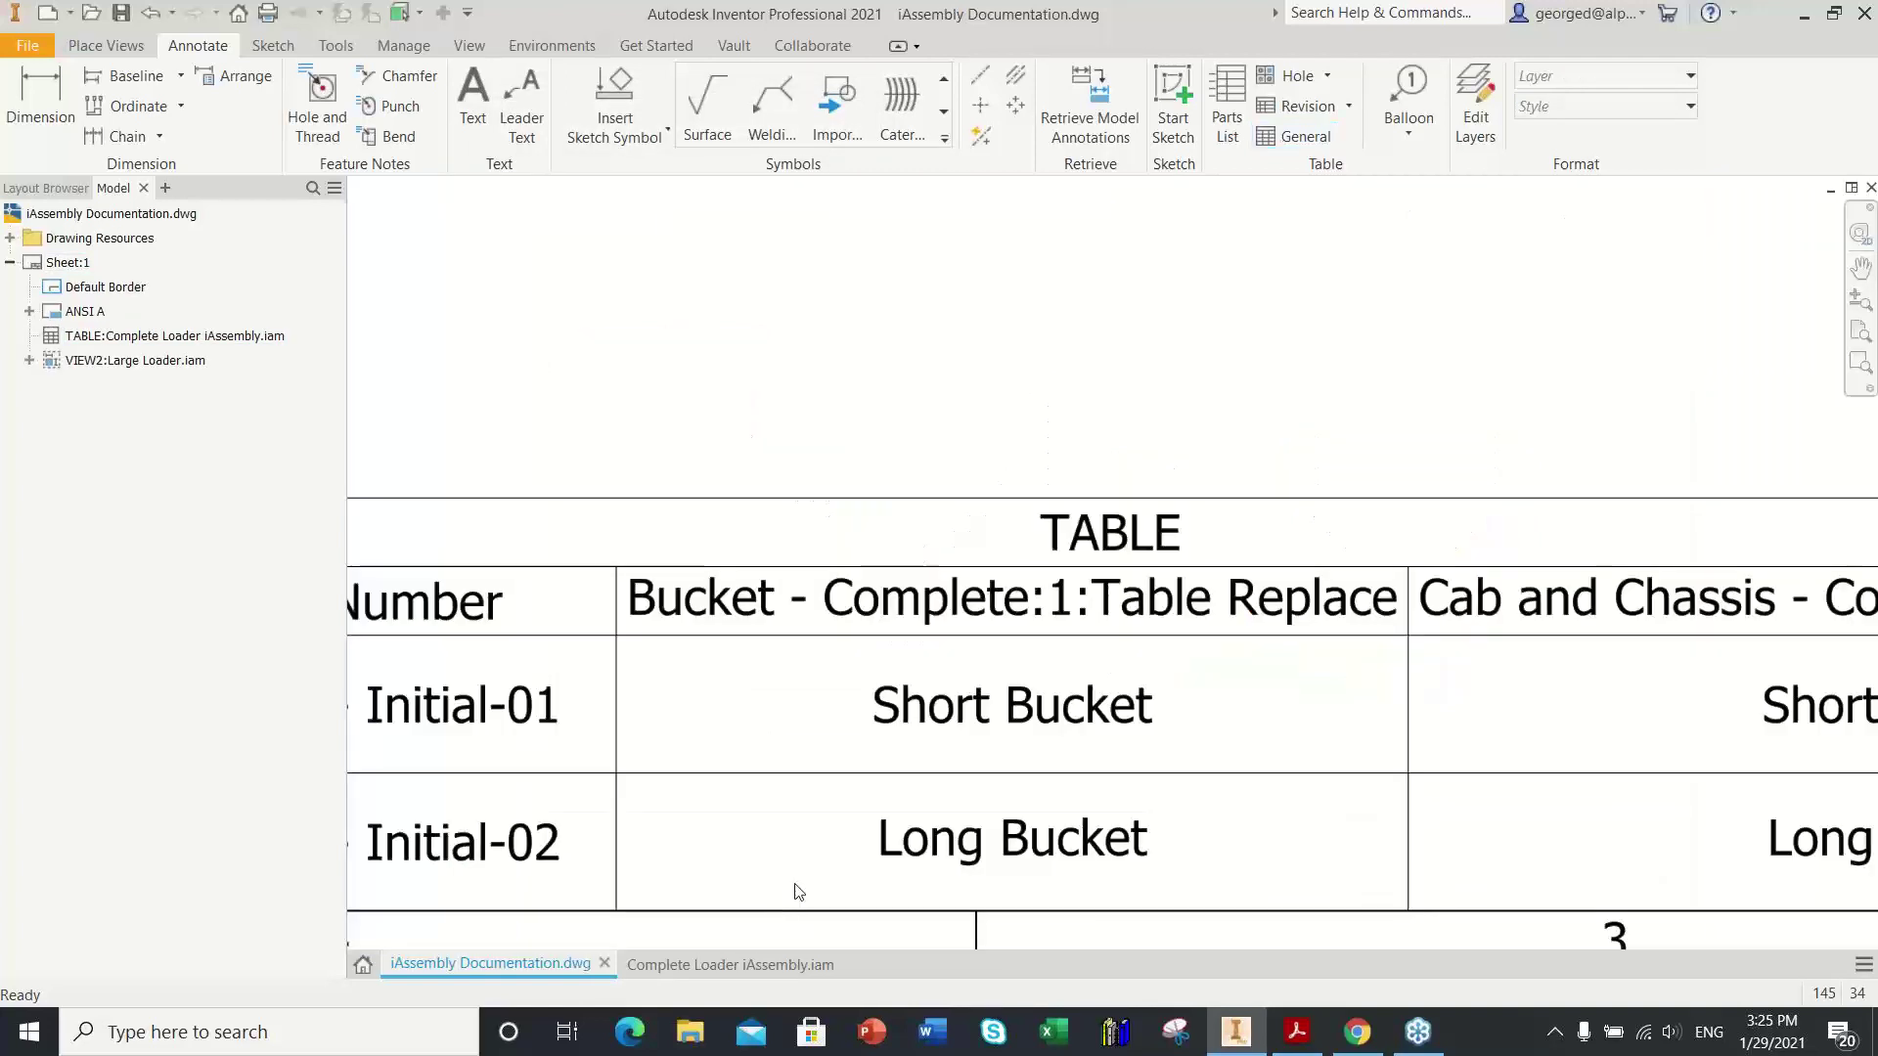
{"action": "middle_click_drag", "start_coordinate": [872, 841], "coordinate": [1024, 721]}
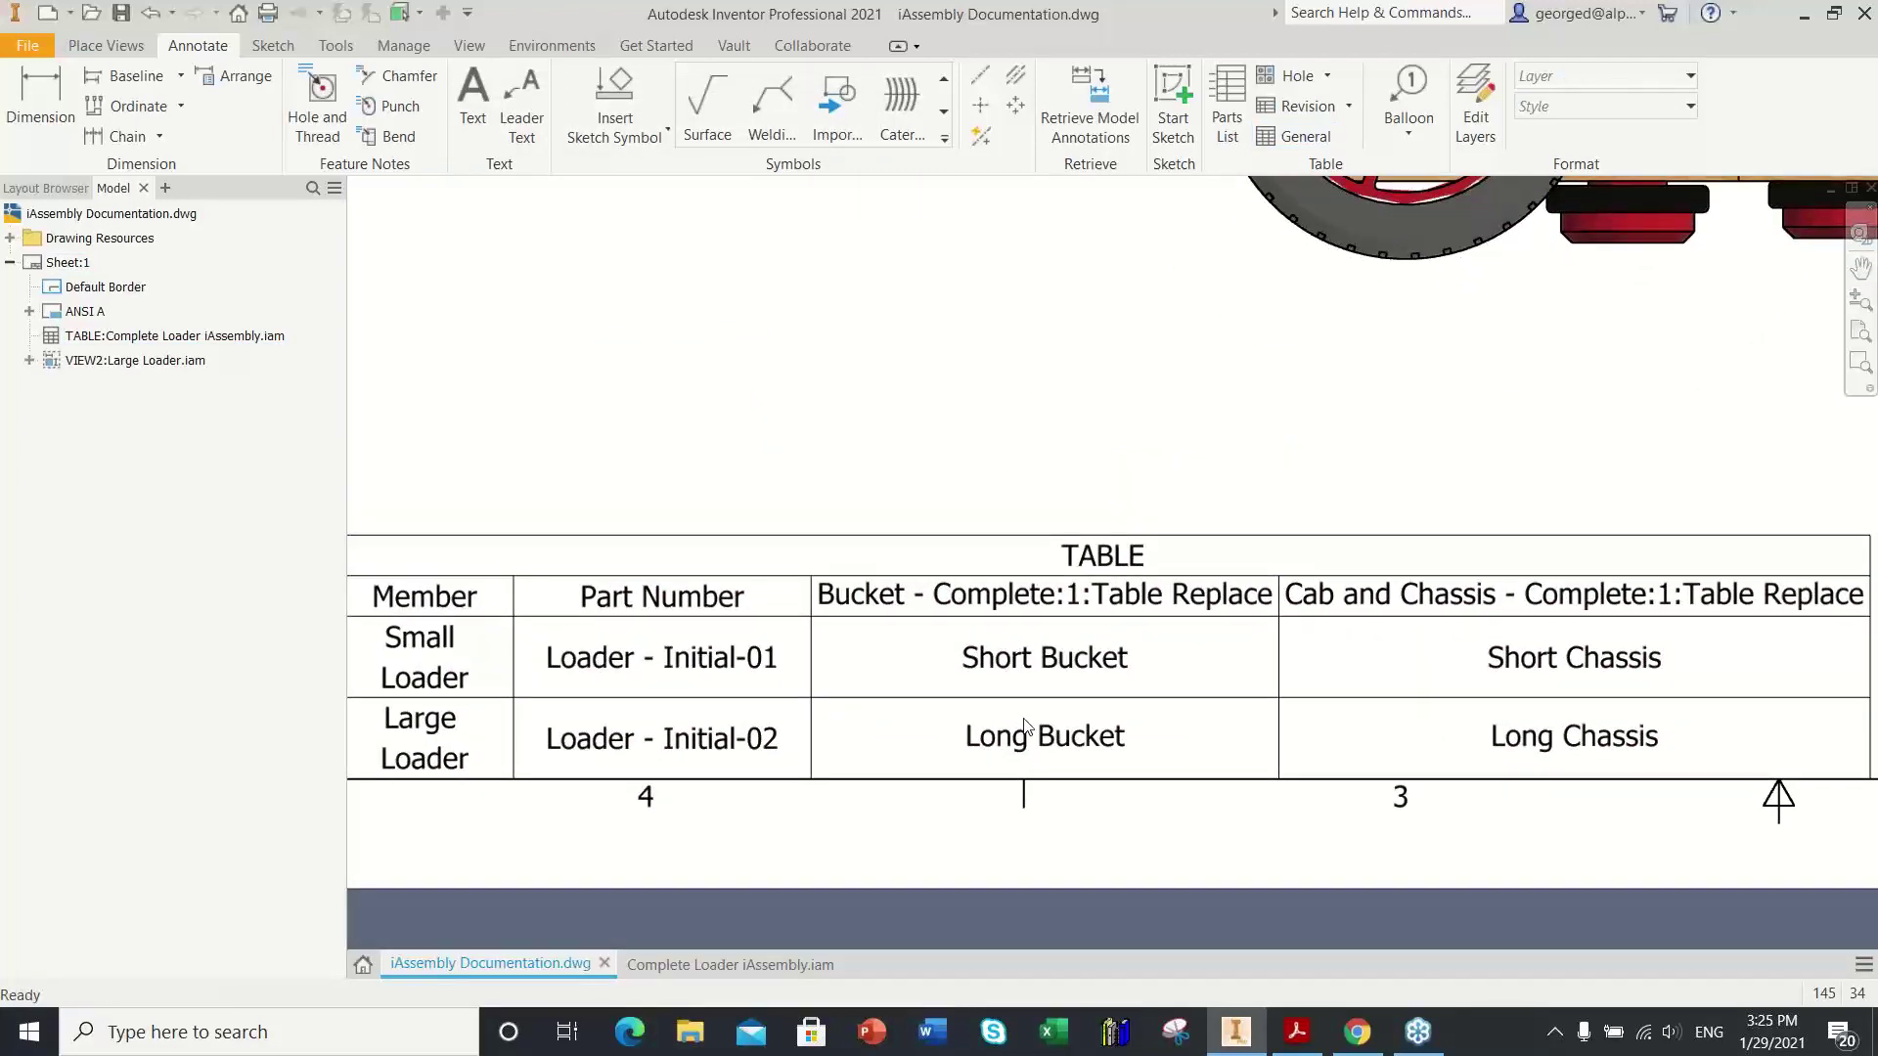
{"action": "scroll", "coordinate": [1024, 725], "scroll_direction": "down", "scroll_amount": 2}
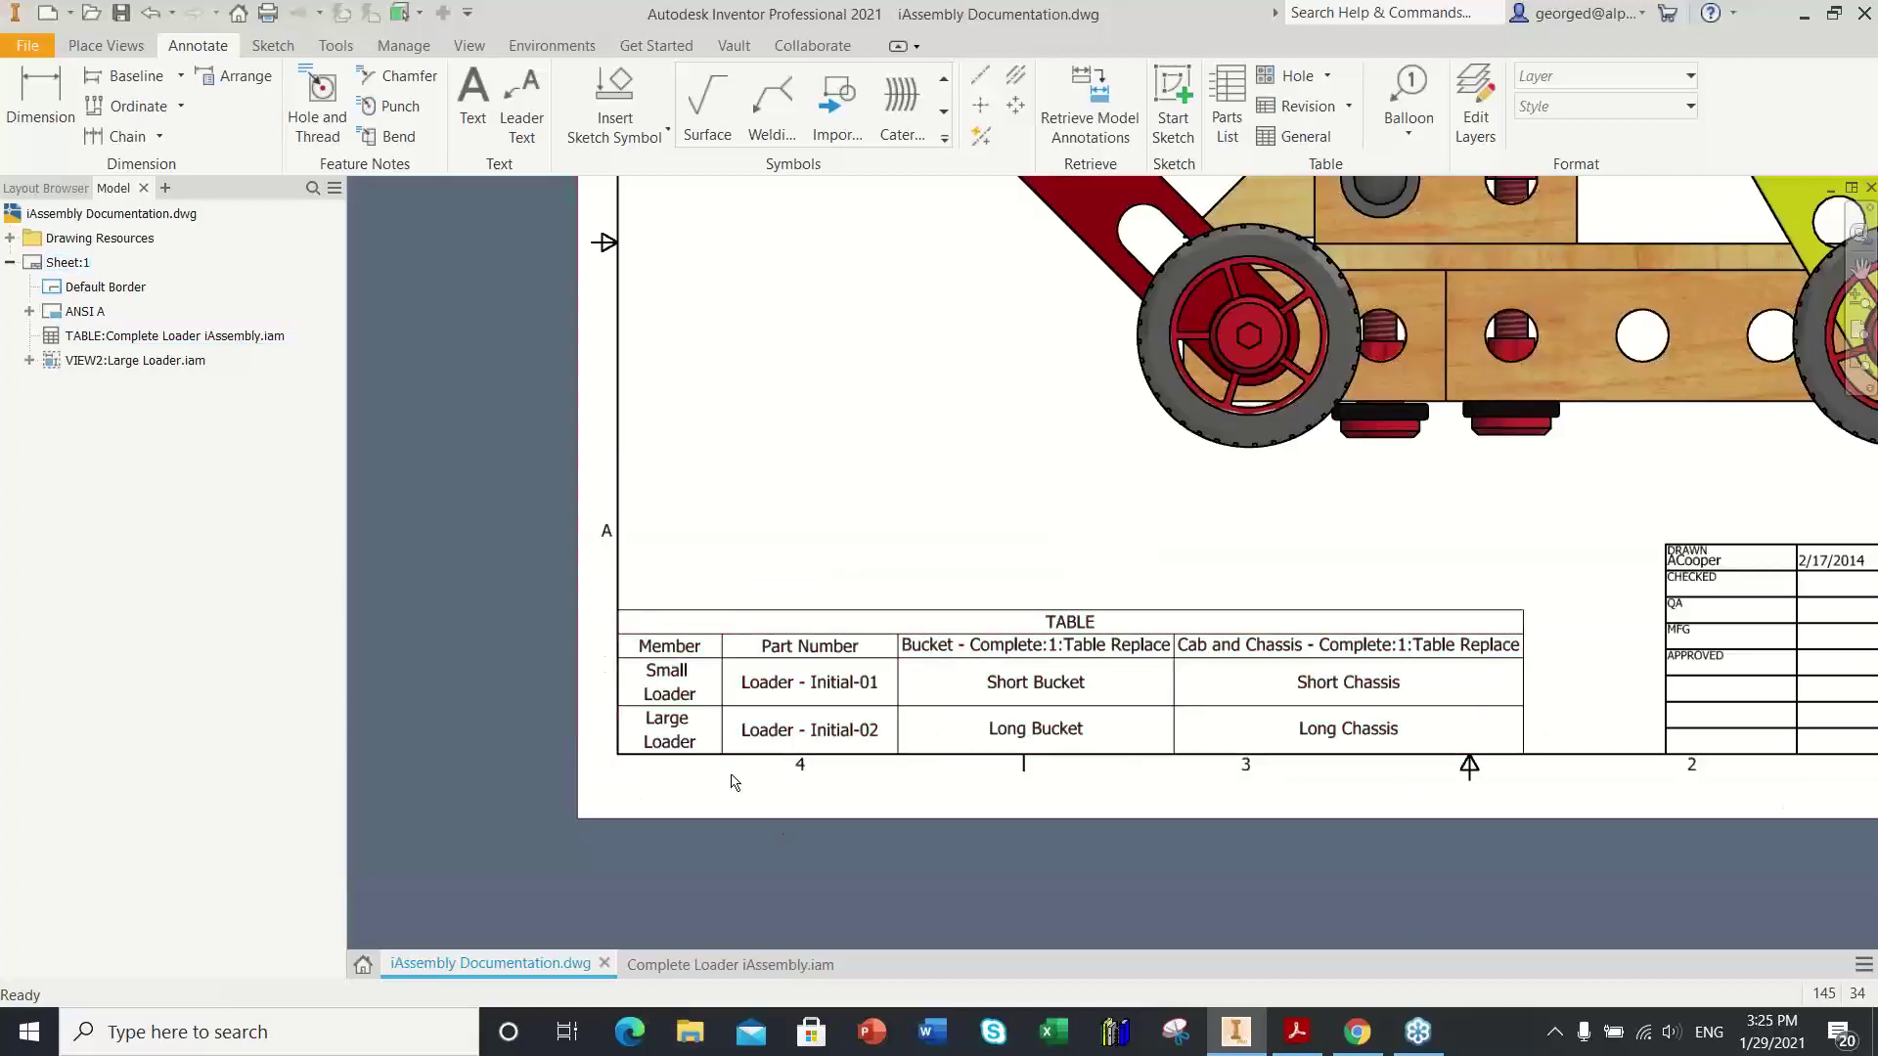
Step: Examine the Small Loader and Large Loader rows of the placed table against its column headings
{"action": "left_click", "coordinate": [691, 647]}
{"action": "left_click", "coordinate": [672, 812]}
{"action": "left_click", "coordinate": [673, 690]}
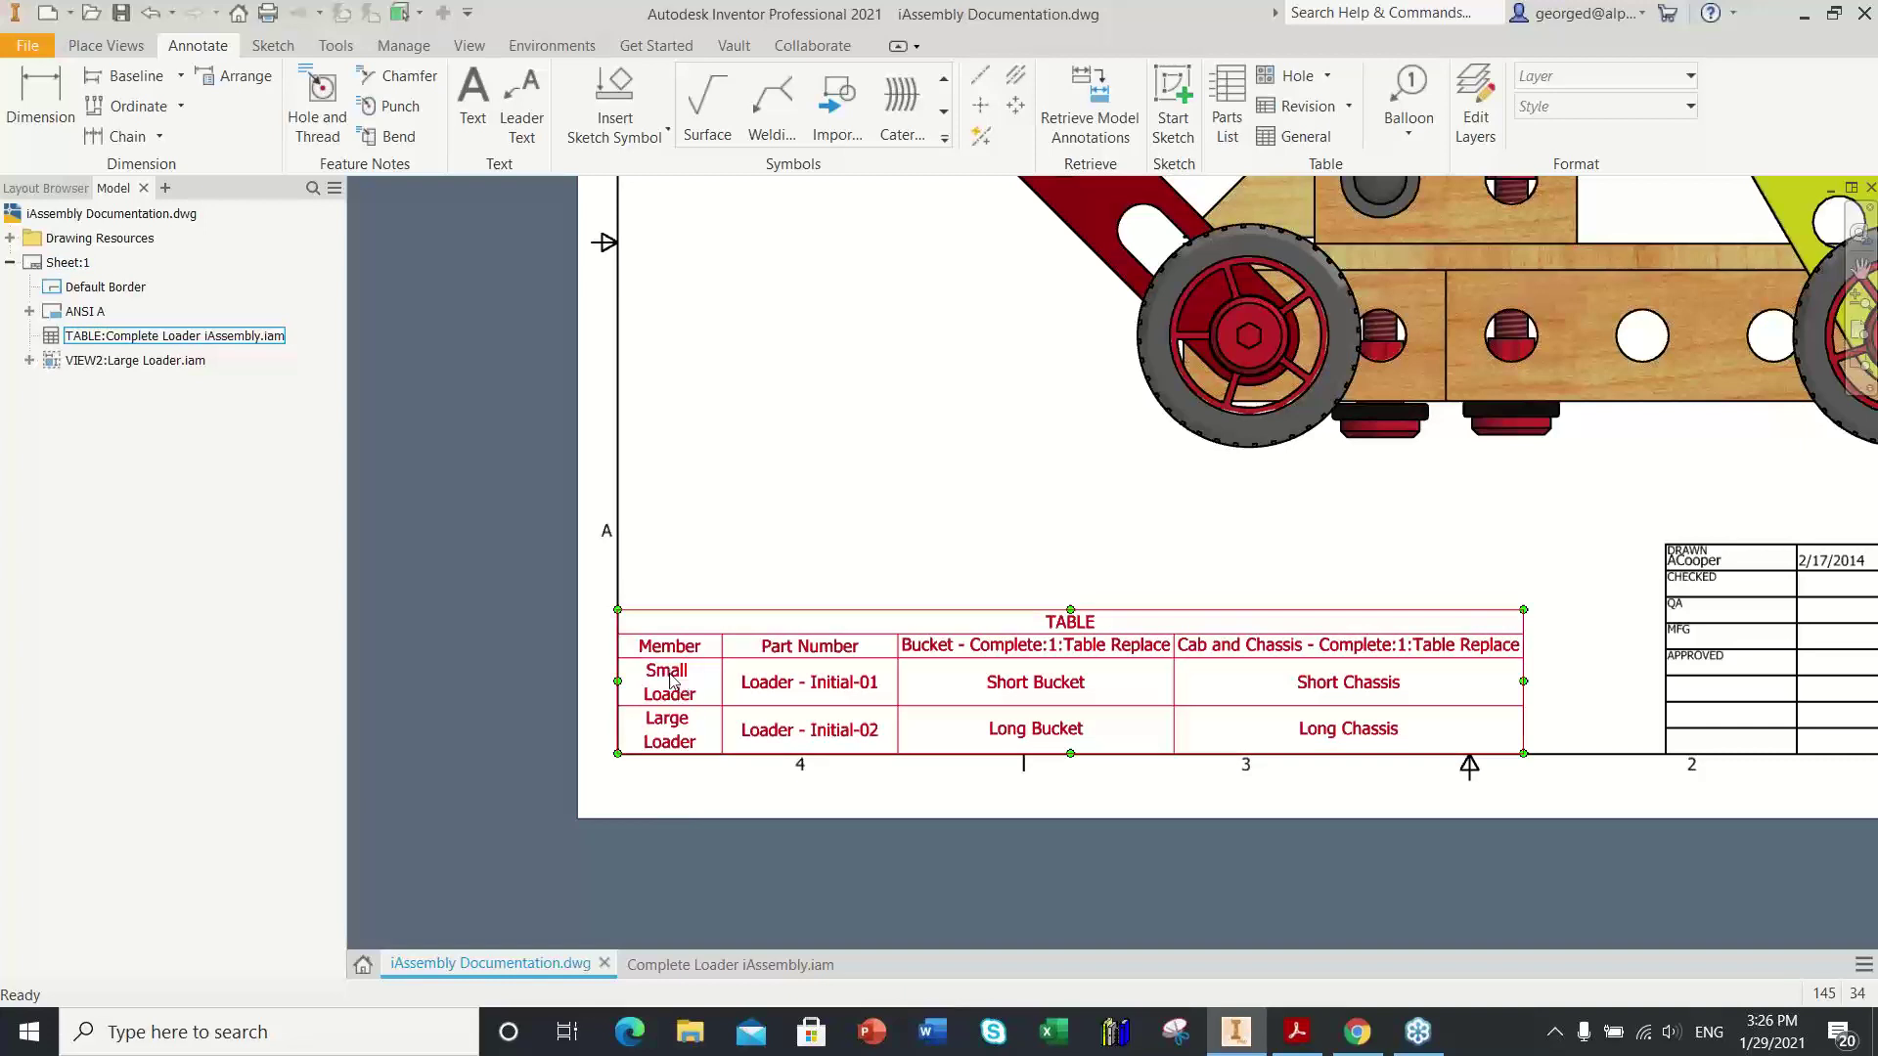
{"action": "key", "text": "Escape"}
{"action": "left_click", "coordinate": [687, 686]}
{"action": "key", "text": "Escape"}
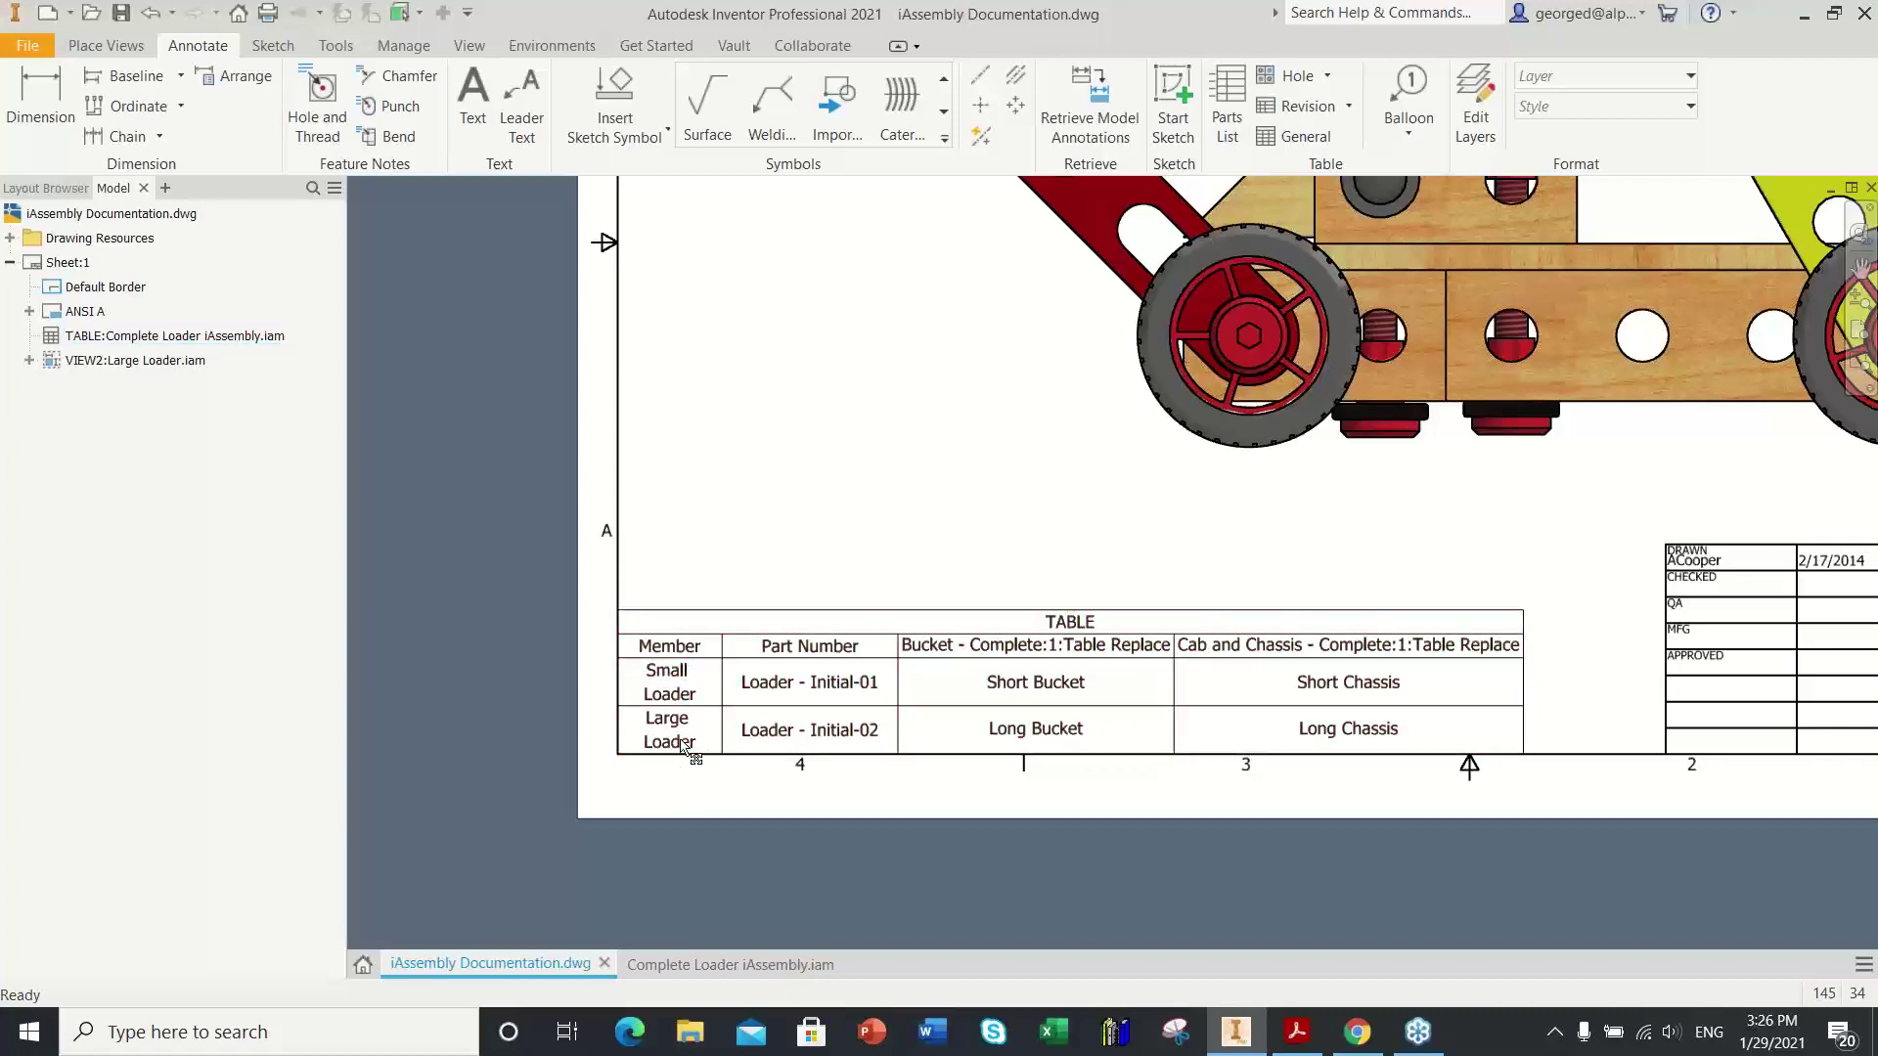
{"action": "middle_click_drag", "start_coordinate": [812, 784], "coordinate": [671, 809]}
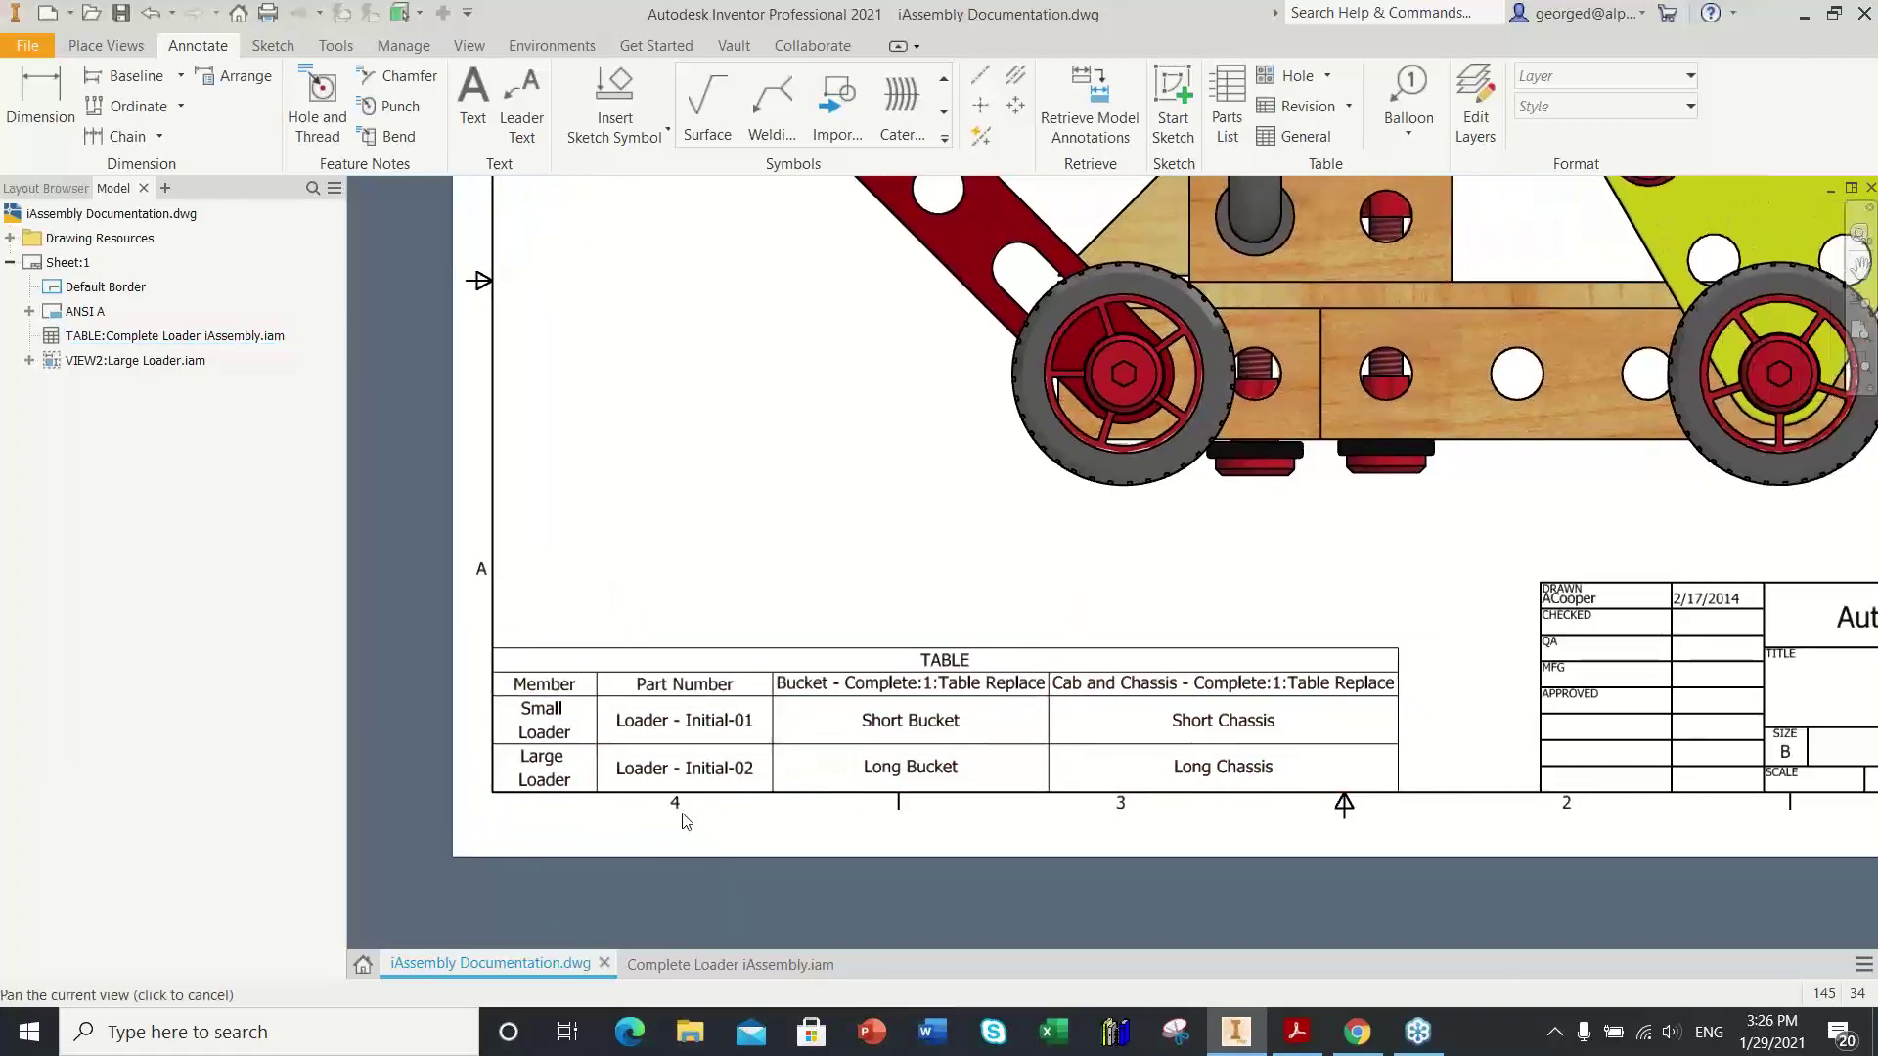
Step: Edit the placed iAssembly table so the Bucket - Complete:1:Table Replace column uses the custom heading "Bucket Selection" instead of its data source name
{"action": "left_click", "coordinate": [947, 691]}
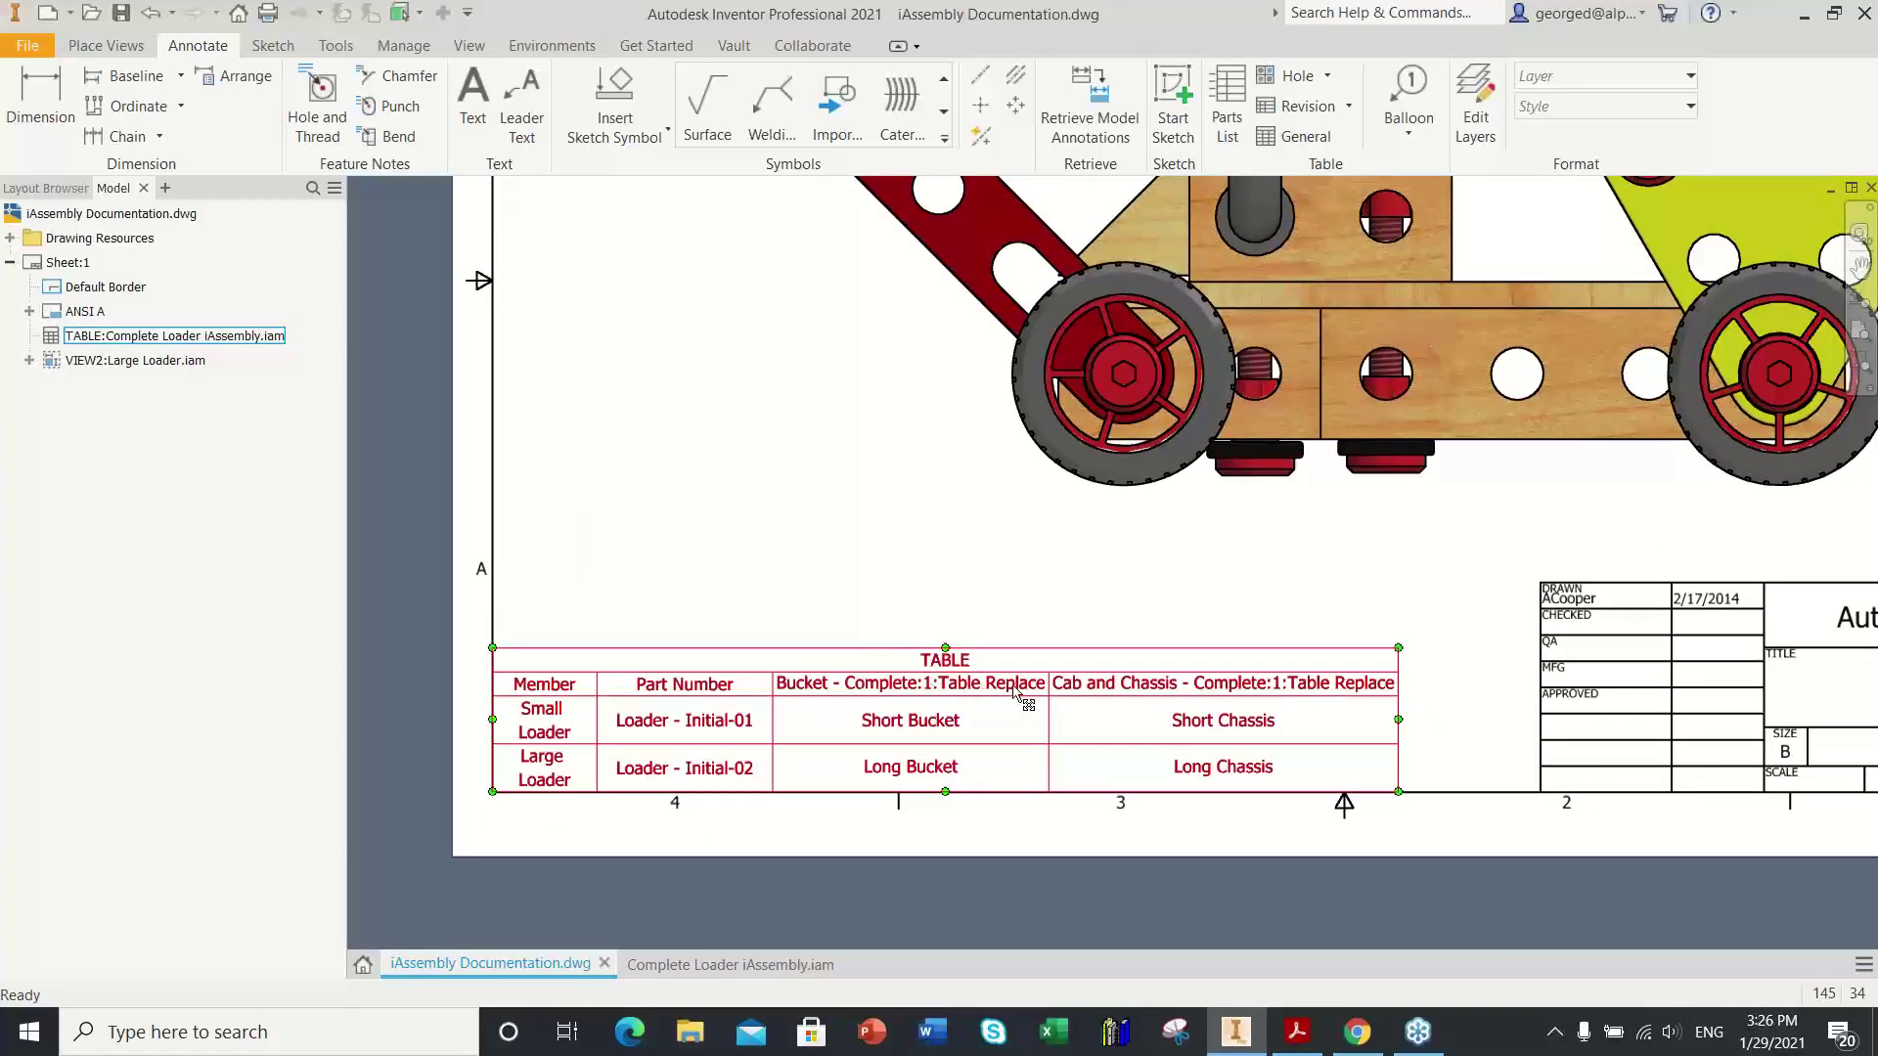
{"action": "left_click", "coordinate": [823, 845]}
{"action": "left_click", "coordinate": [934, 685]}
{"action": "right_click", "coordinate": [926, 687]}
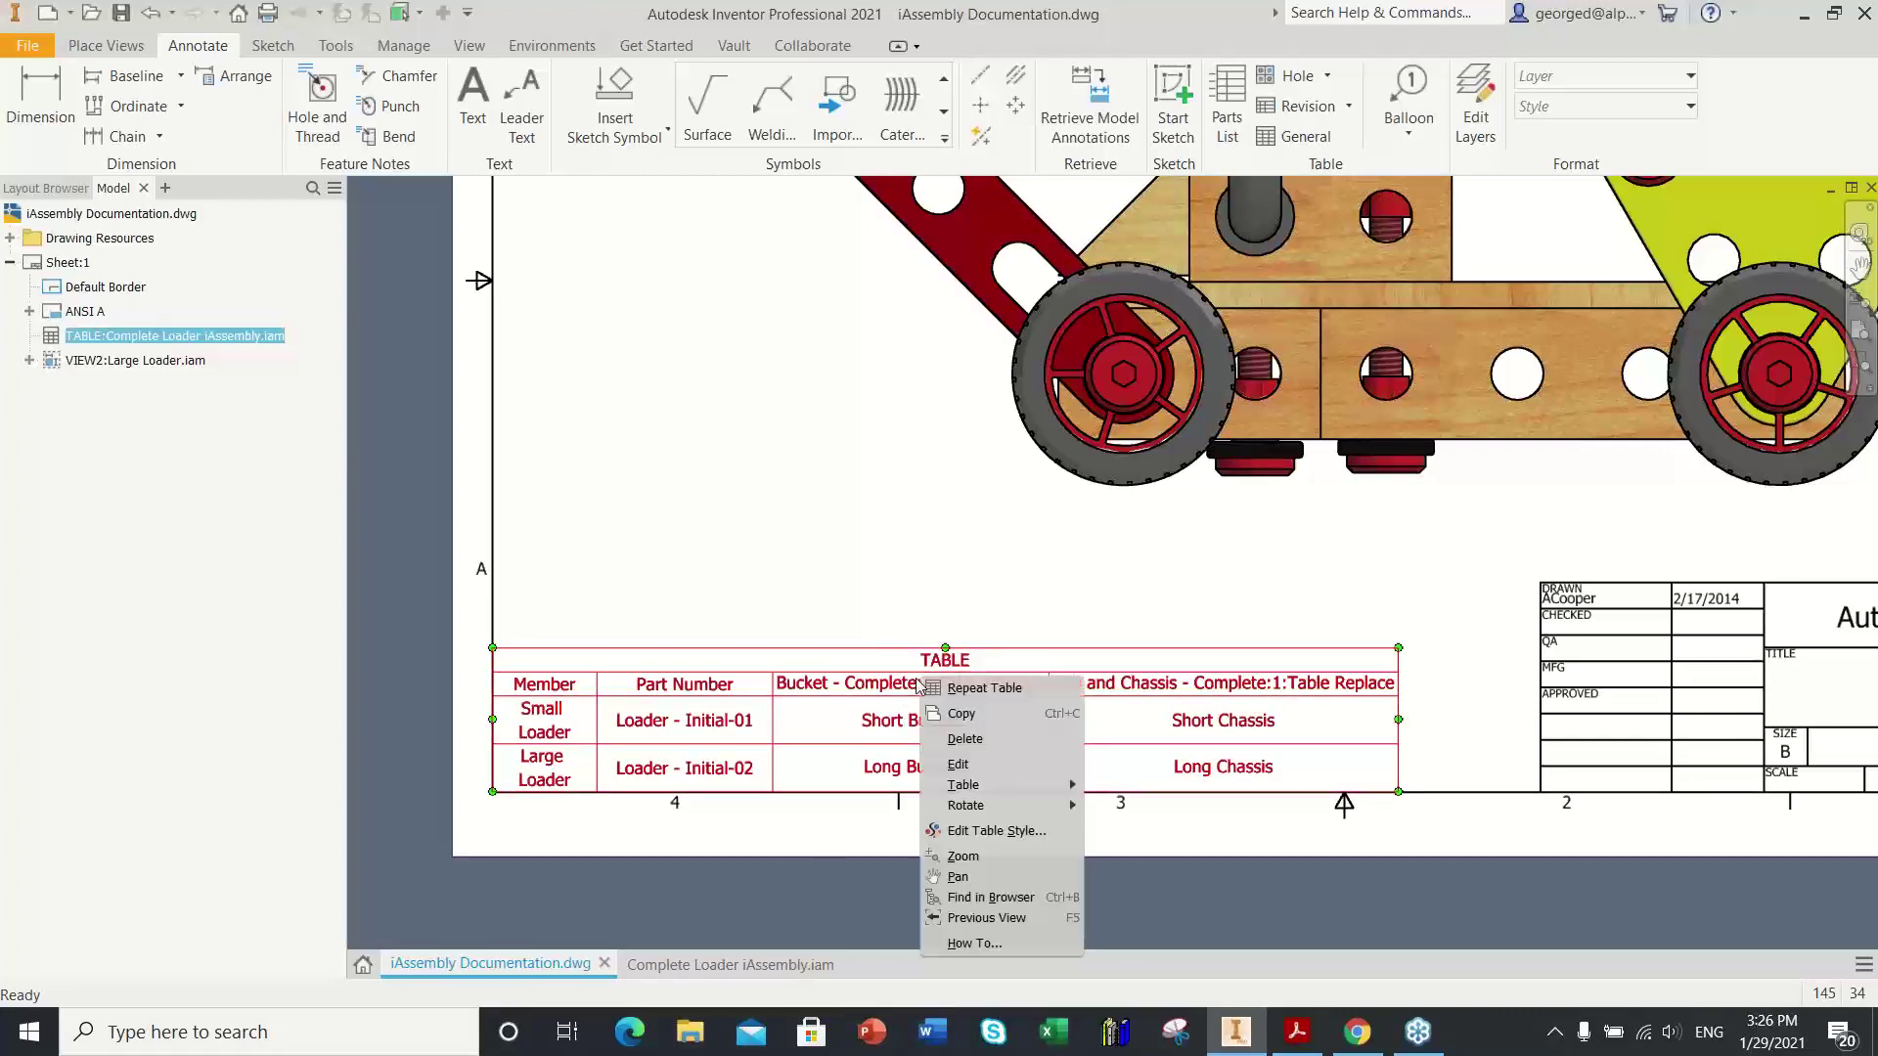
{"action": "left_click", "coordinate": [982, 768]}
{"action": "left_click_drag", "start_coordinate": [607, 62], "coordinate": [899, 174]}
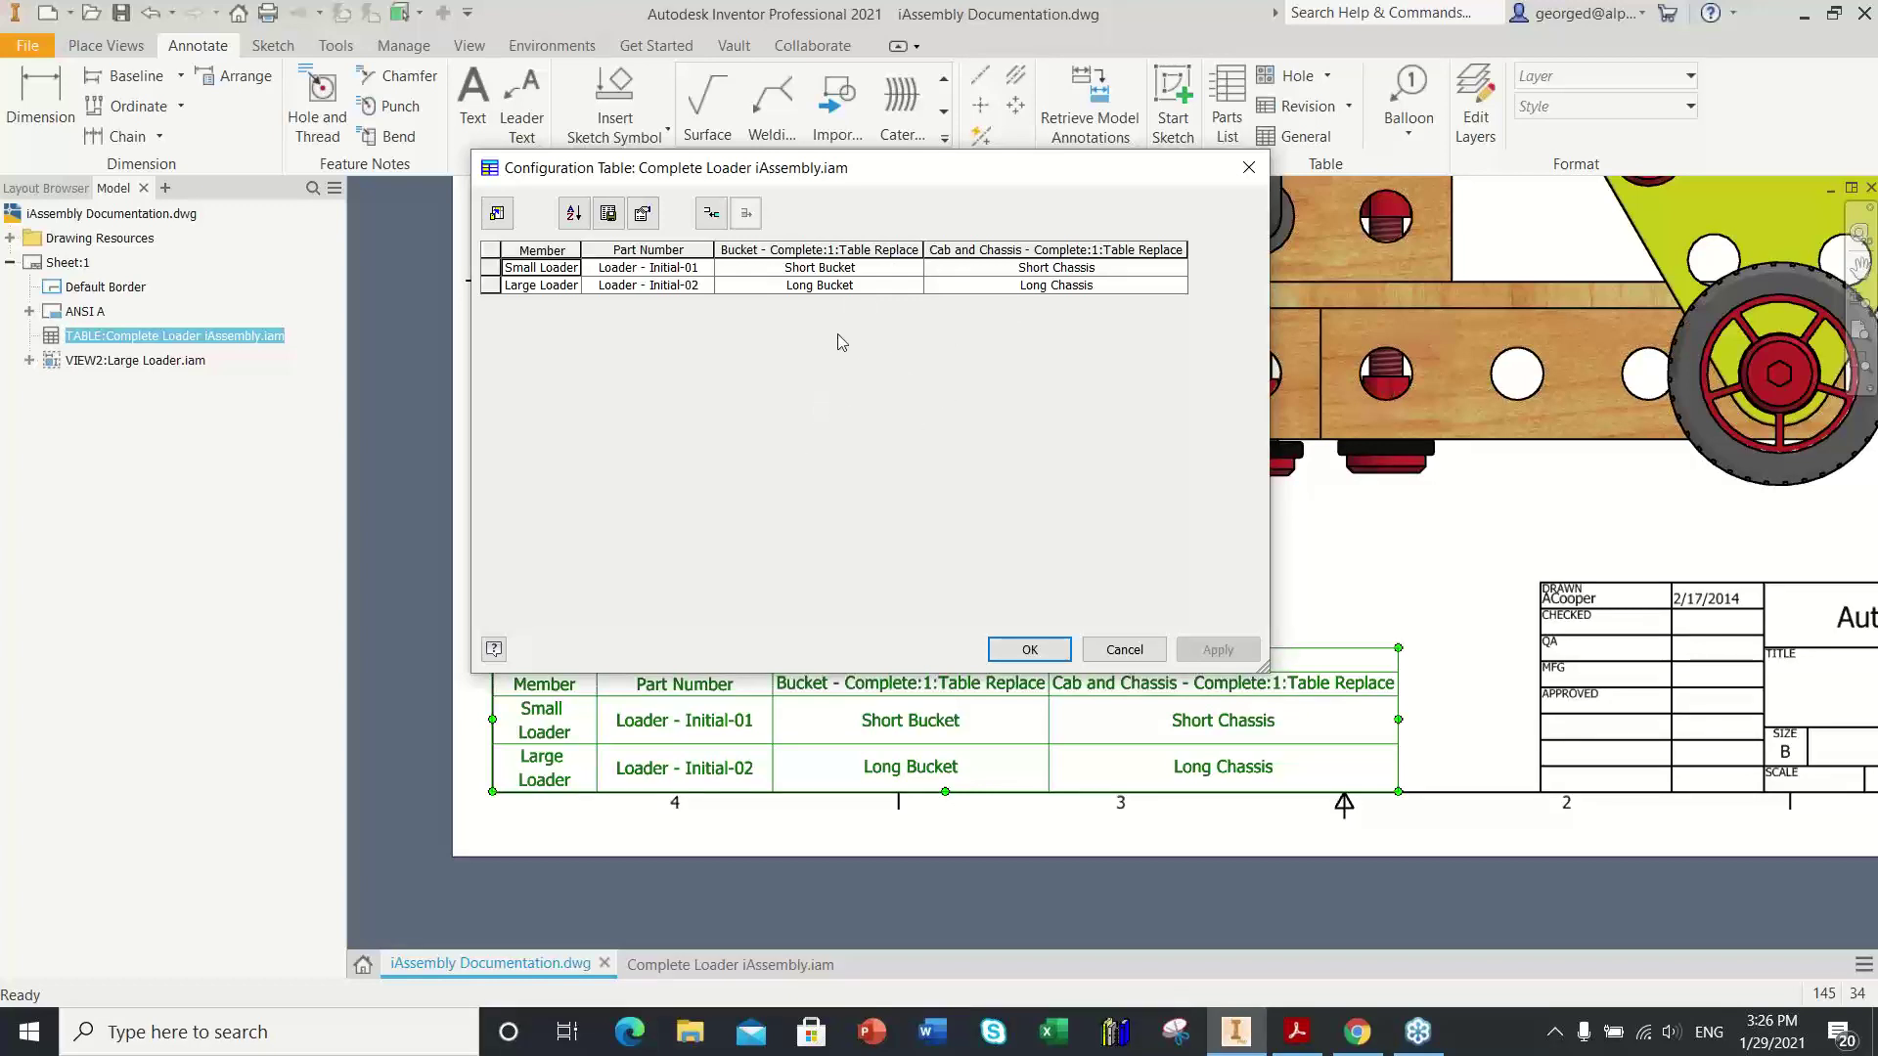
{"action": "left_click", "coordinate": [823, 250]}
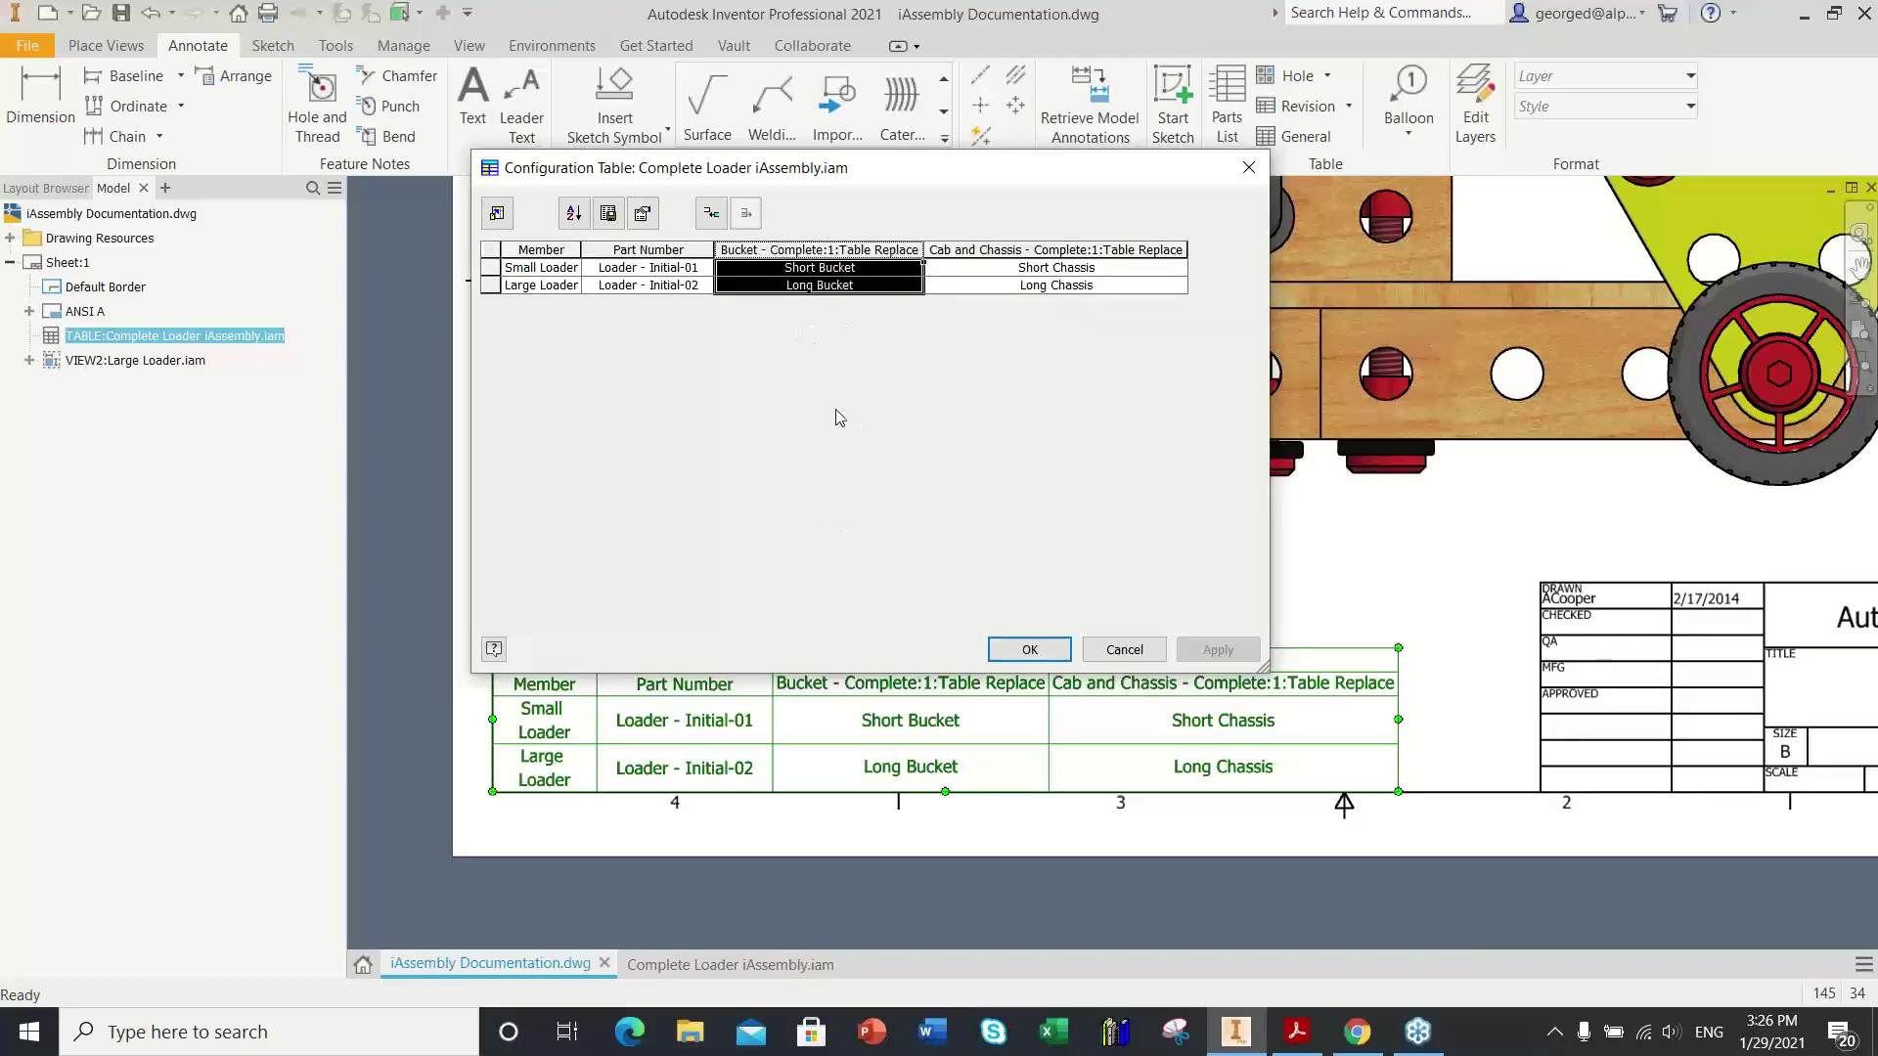
{"action": "right_click", "coordinate": [840, 252]}
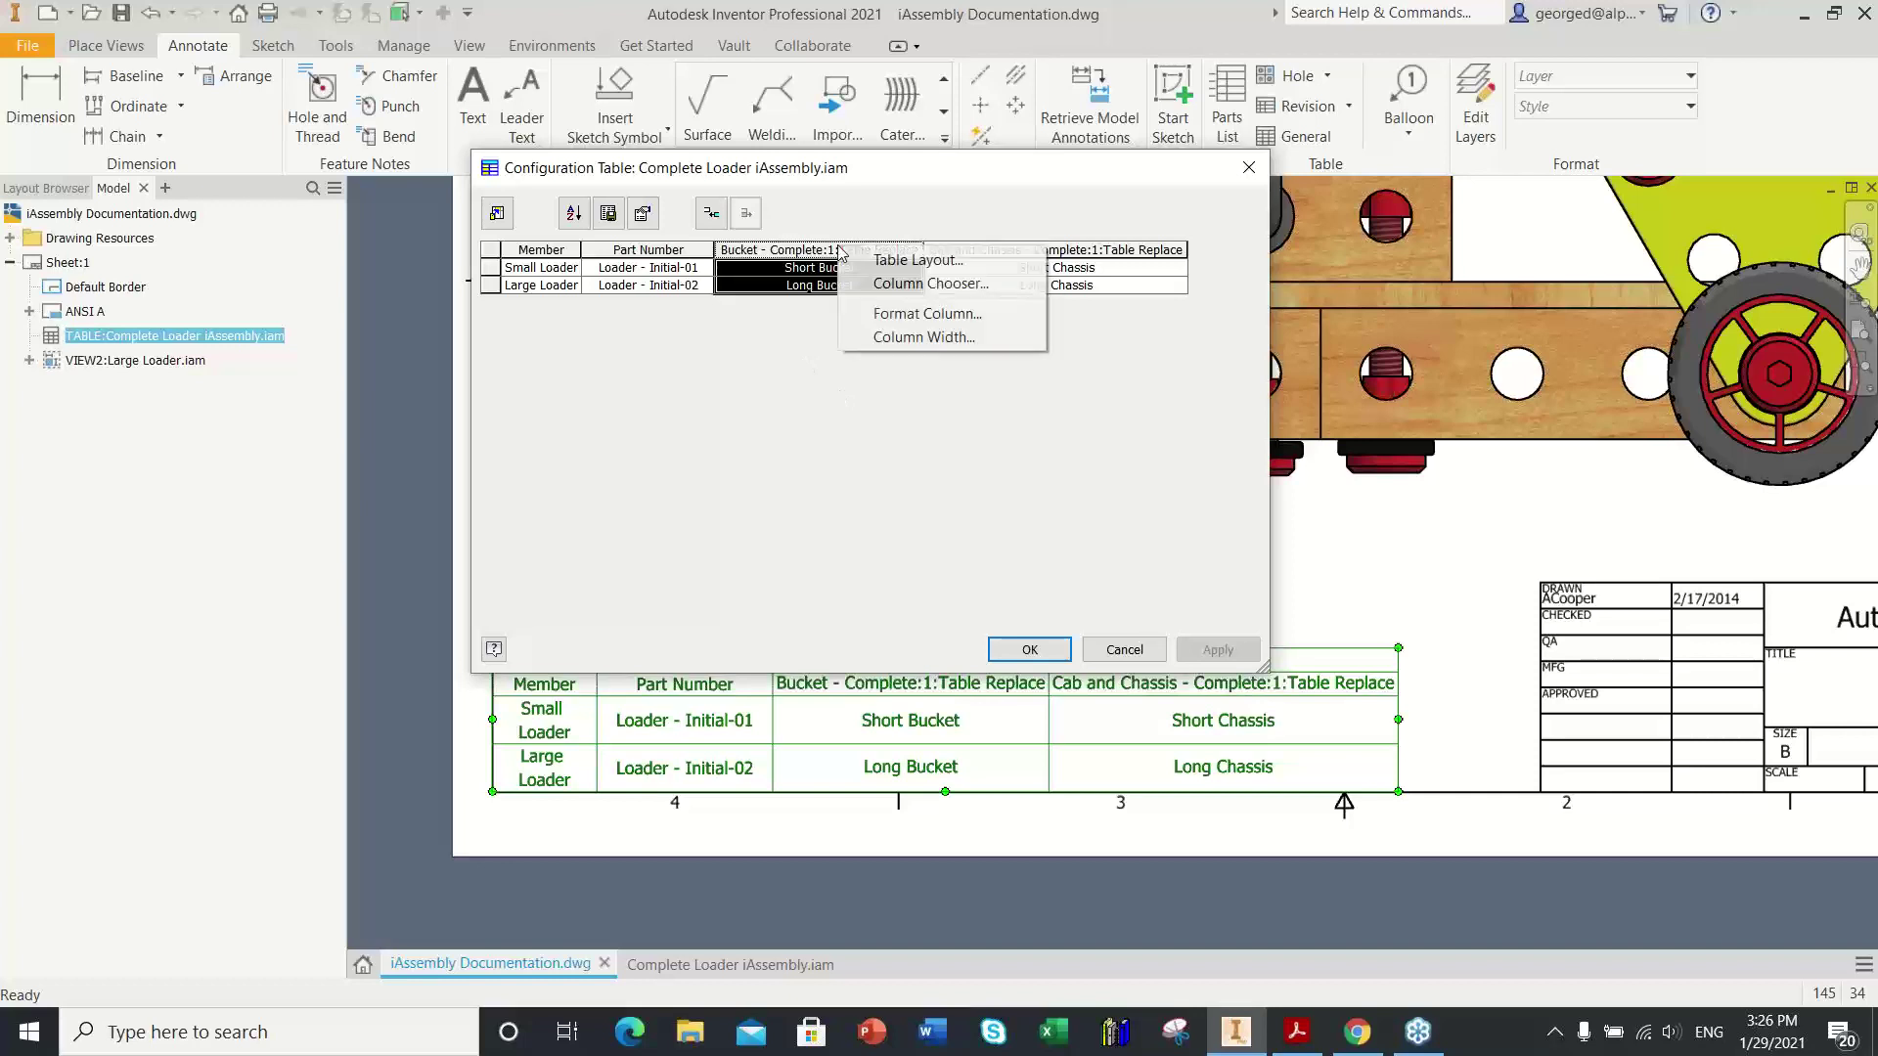
{"action": "left_click", "coordinate": [900, 314]}
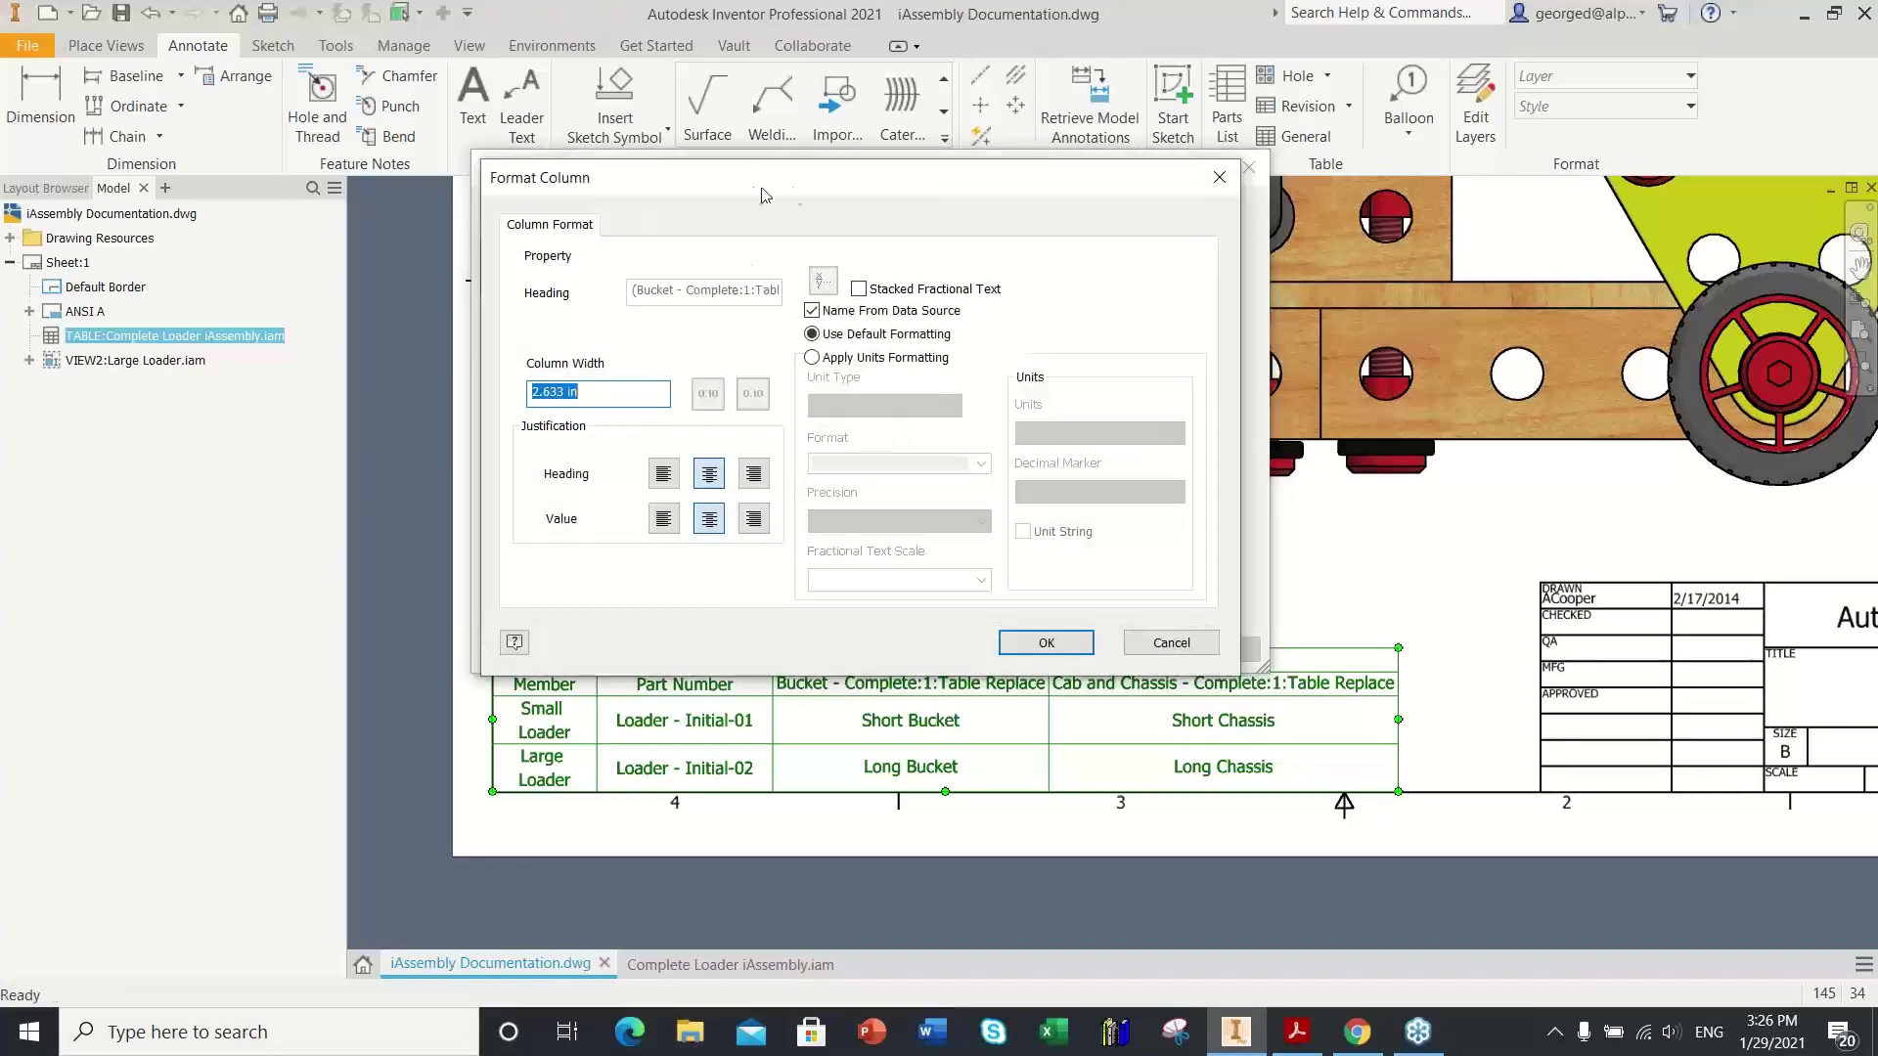
{"action": "left_click_drag", "start_coordinate": [767, 186], "coordinate": [873, 185]}
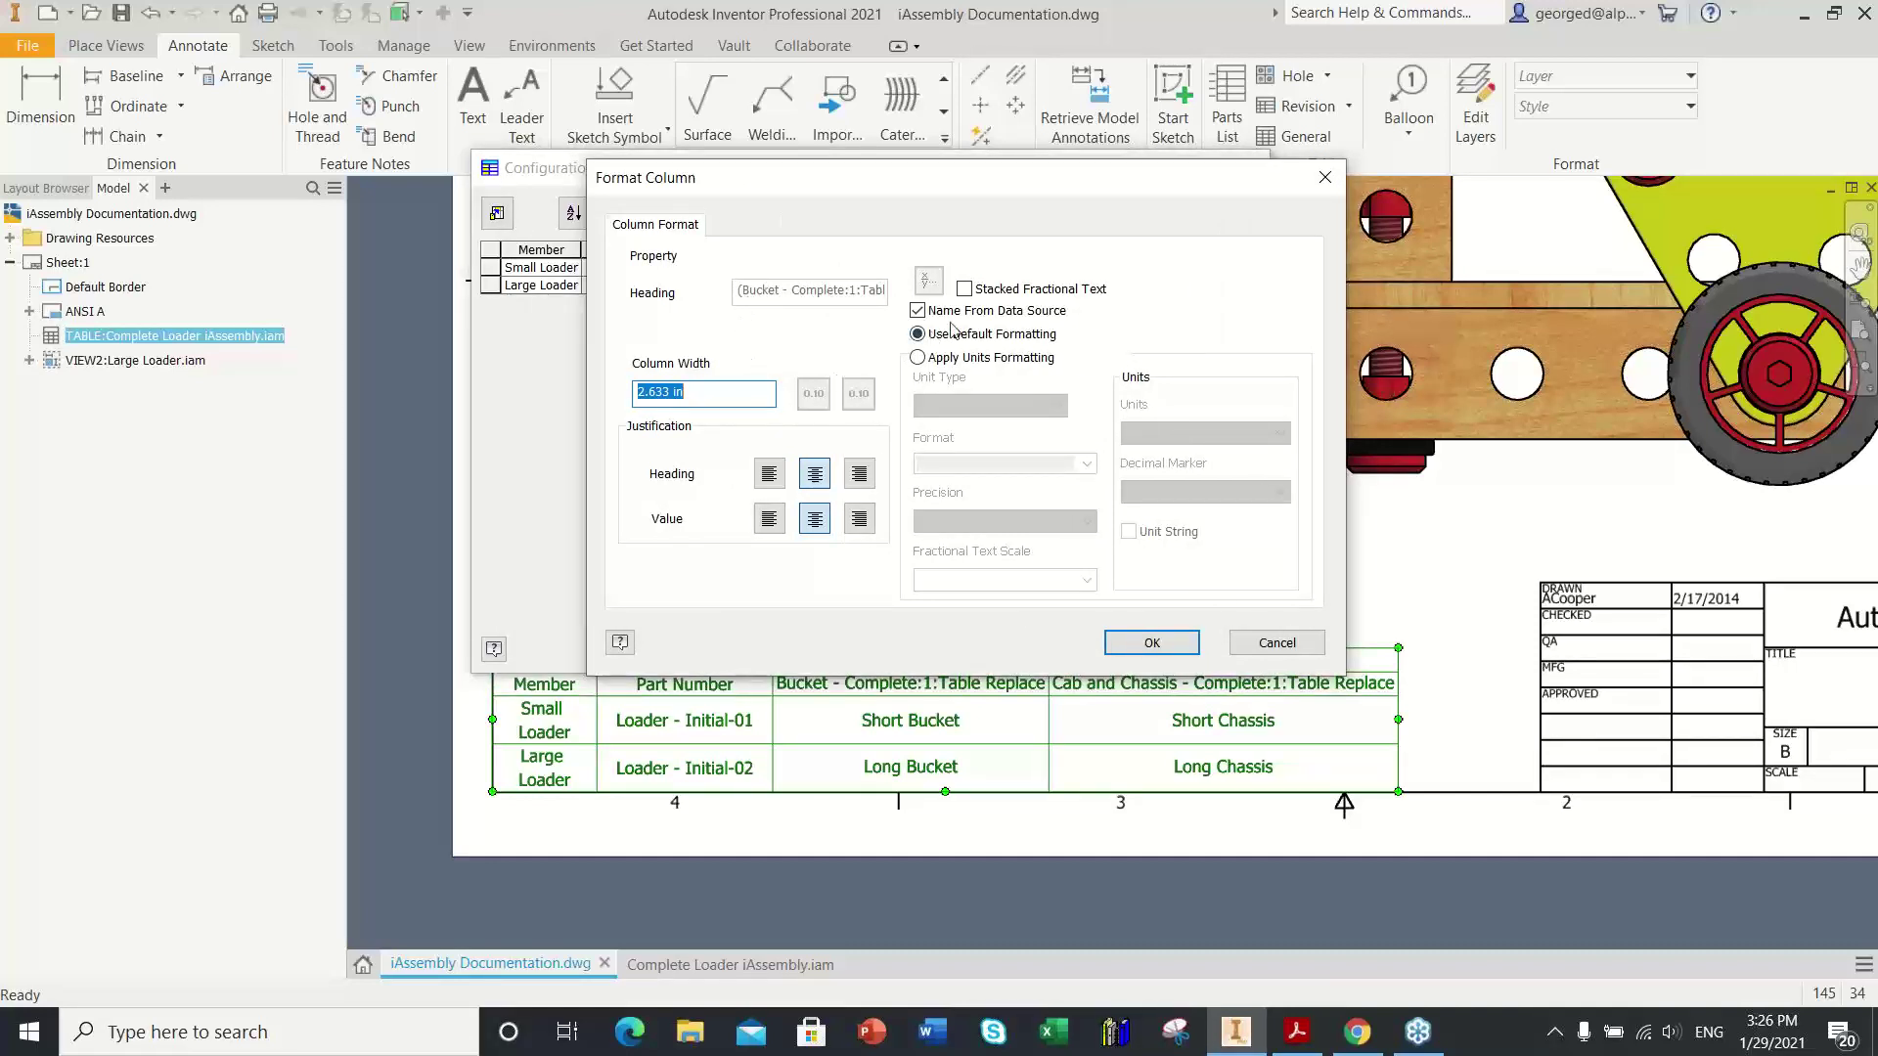
{"action": "left_click", "coordinate": [919, 312]}
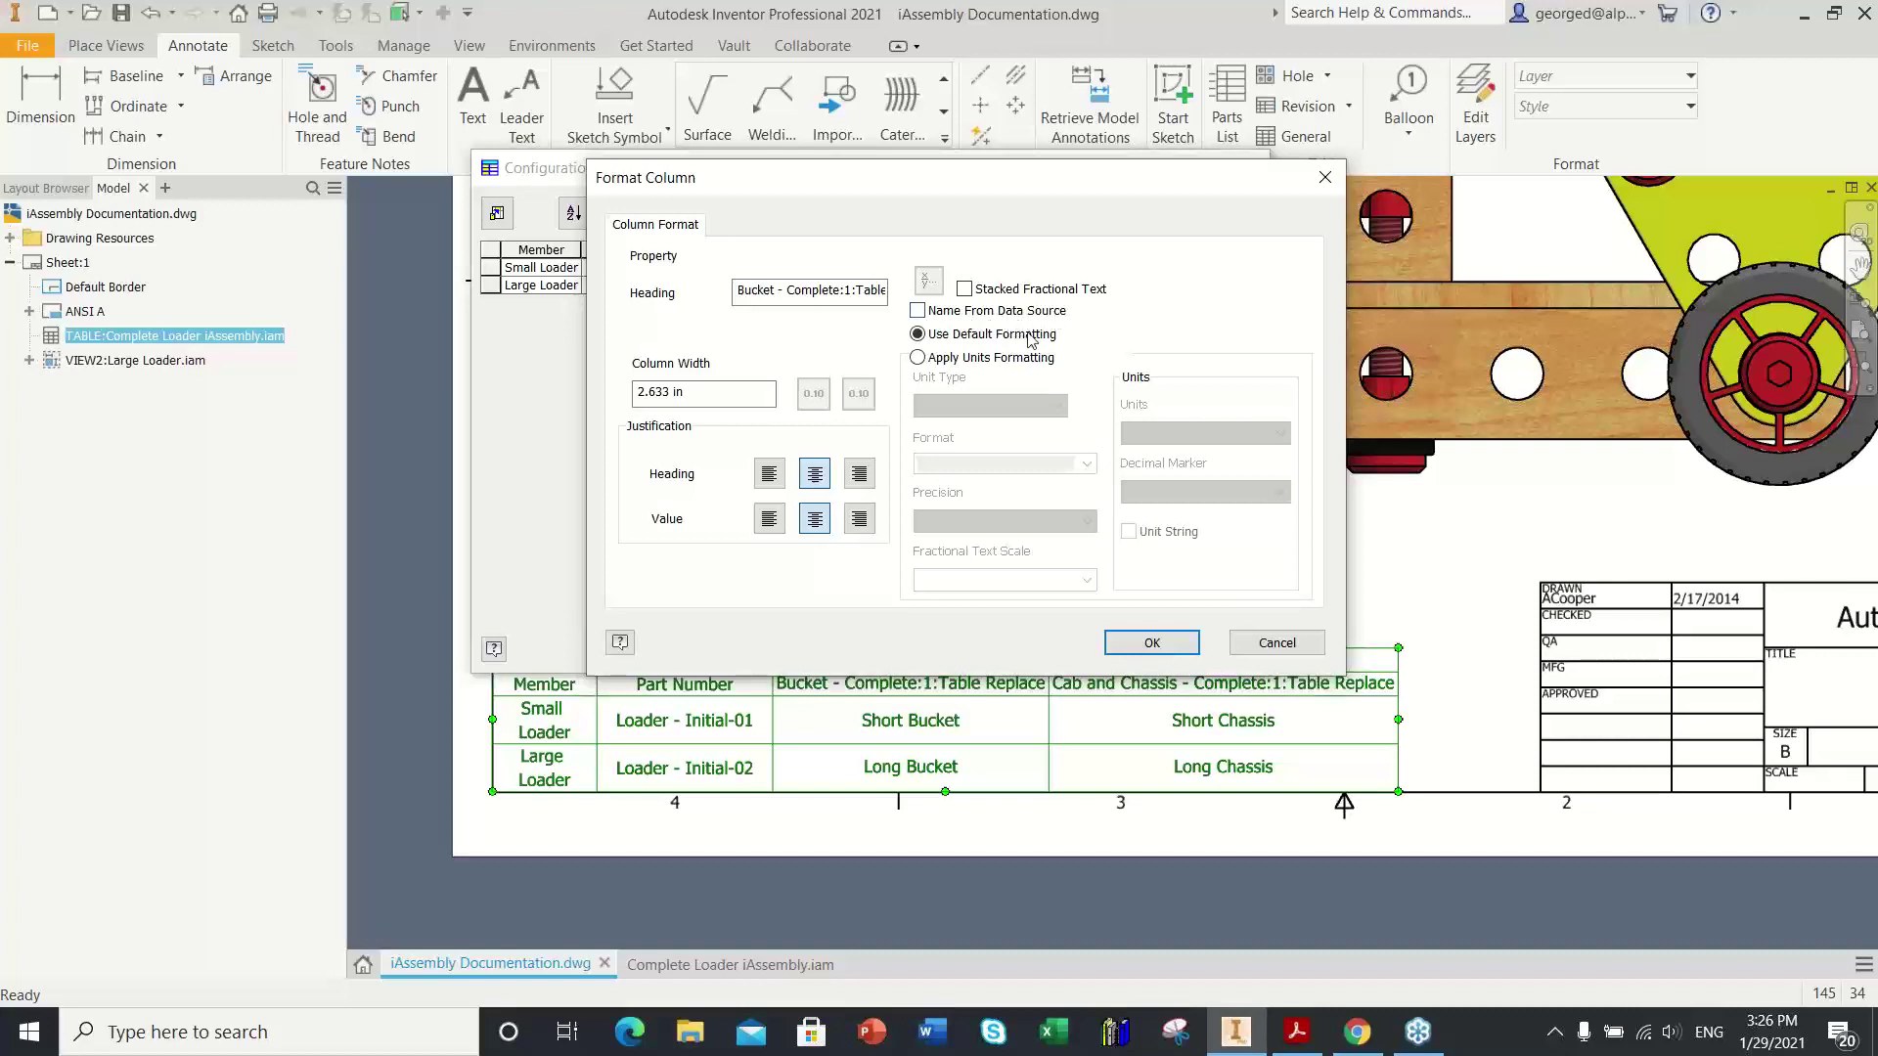
{"action": "left_click", "coordinate": [781, 290]}
{"action": "key", "text": "BackSpace"}
{"action": "key", "text": "Delete"}
{"action": "key", "text": "Delete"}
{"action": "key", "text": "Delete"}
{"action": "key", "text": "Delete"}
{"action": "key", "text": "Delete"}
{"action": "key", "text": "Delete"}
{"action": "key", "text": "Delete"}
{"action": "key", "text": "Delete"}
{"action": "key", "text": "Delete"}
{"action": "key", "text": "Delete"}
{"action": "key", "text": "Delete"}
{"action": "key", "text": "Delete"}
{"action": "key", "text": "Delete"}
{"action": "key", "text": "Delete"}
{"action": "key", "text": "Delete"}
{"action": "key", "text": "Delete"}
{"action": "key", "text": "Delete"}
{"action": "key", "text": "Delete"}
{"action": "key", "text": "Delete"}
{"action": "key", "text": "Delete"}
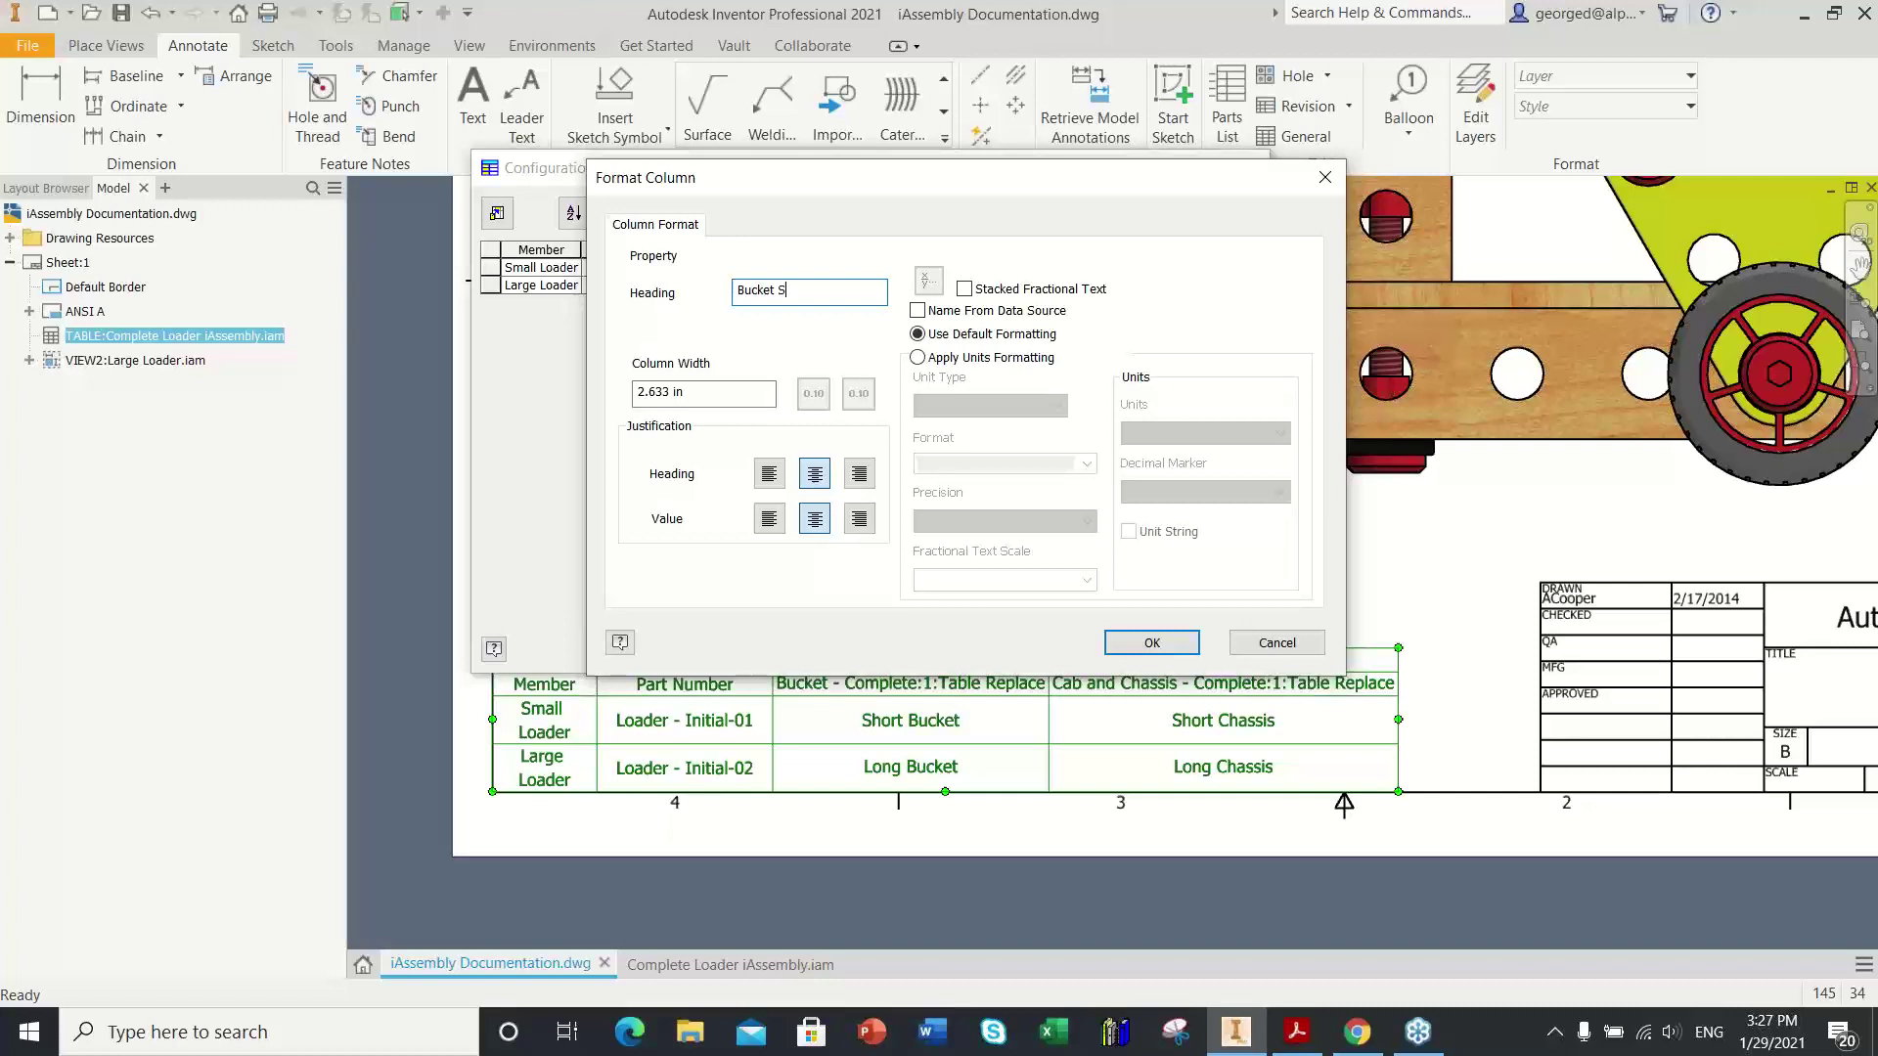
{"action": "type", "text": "lection"}
{"action": "left_click", "coordinate": [1151, 645]}
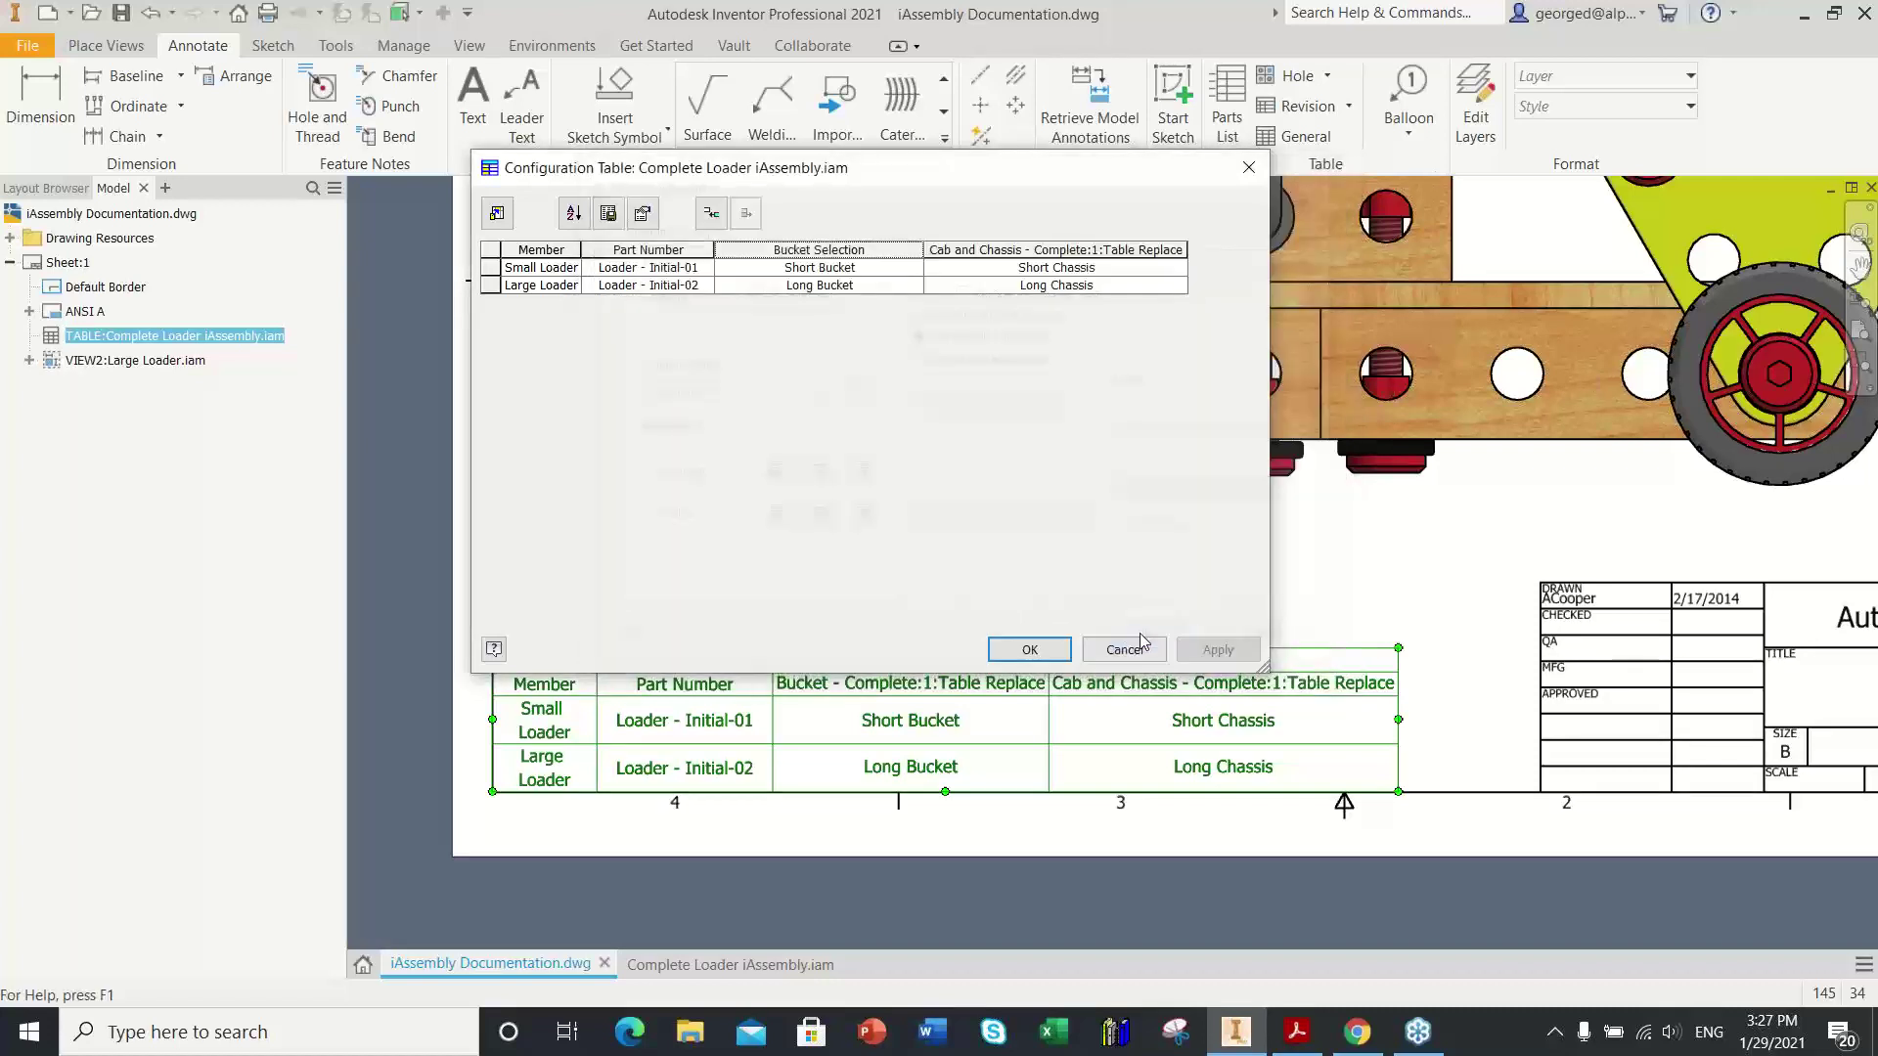
Step: Rename the Cab and Chassis - Complete:1:Table Replace column heading to "Cab and Chassis Selection" and accept the table edits
{"action": "right_click", "coordinate": [1061, 252]}
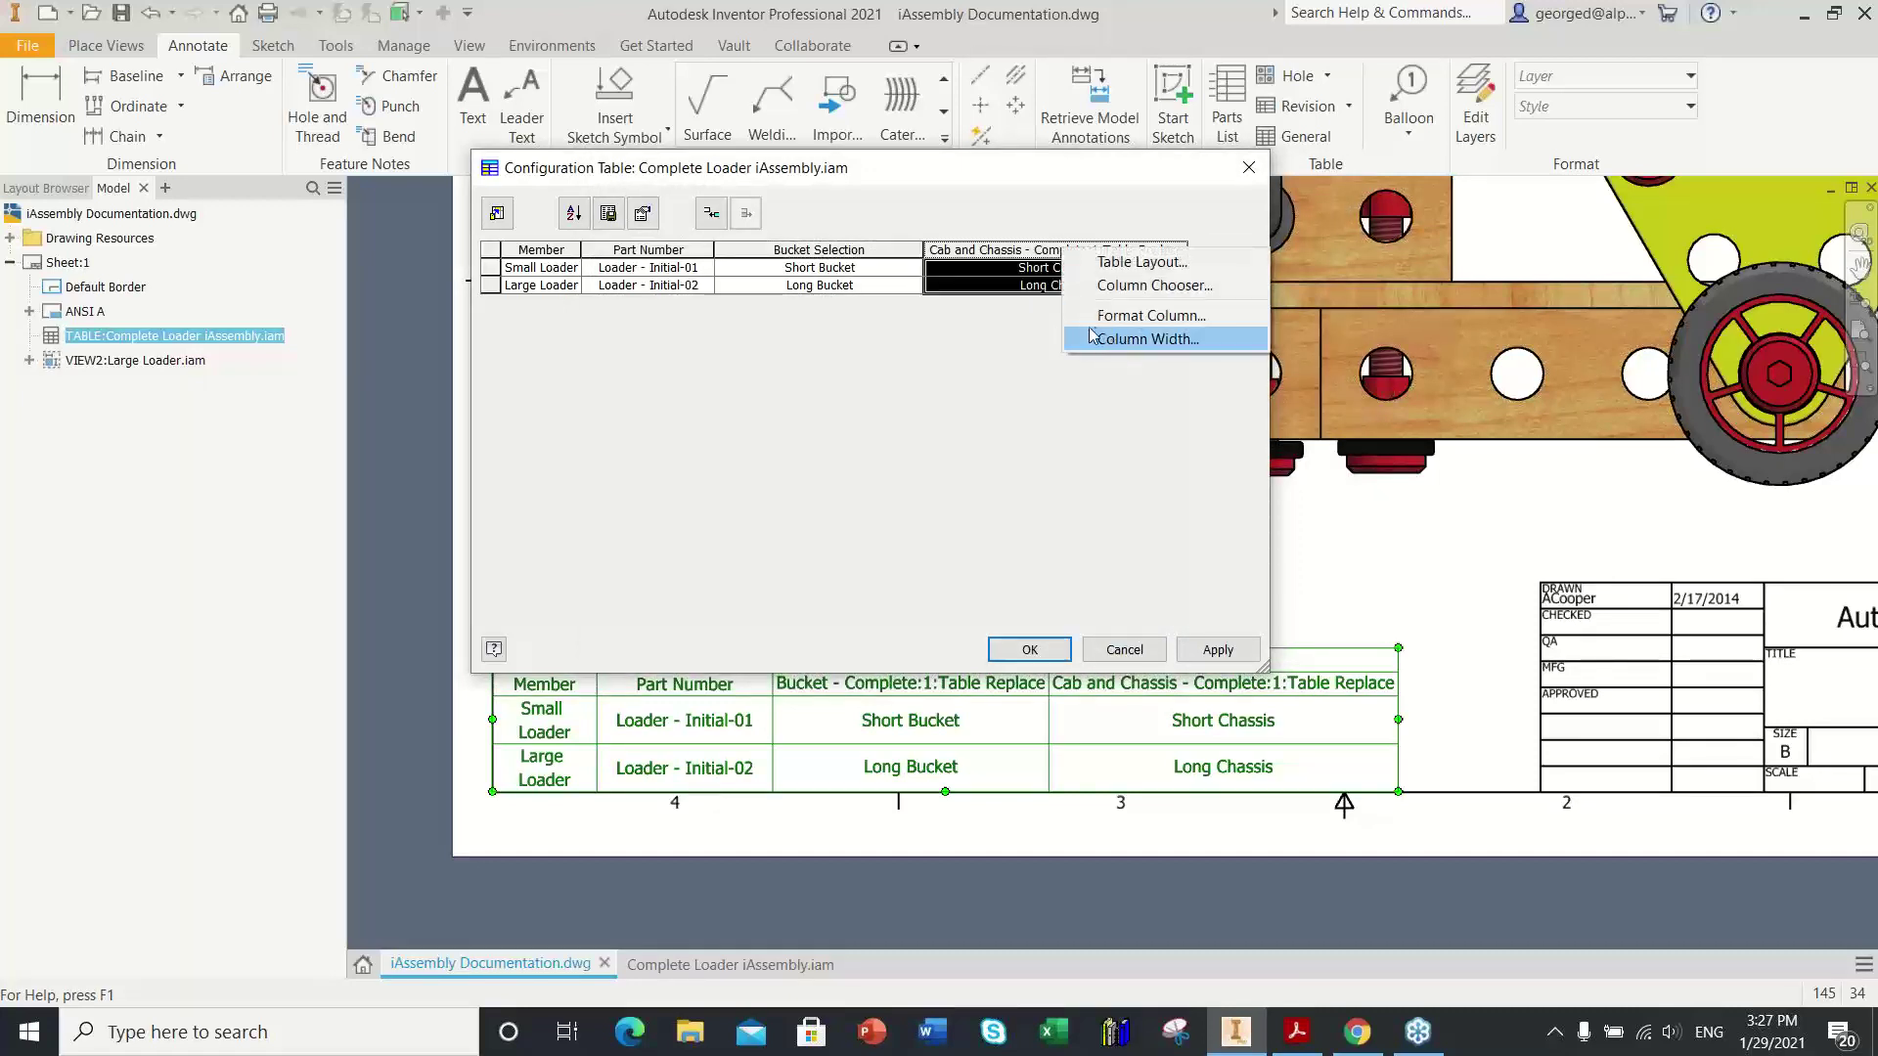
{"action": "left_click", "coordinate": [1155, 317]}
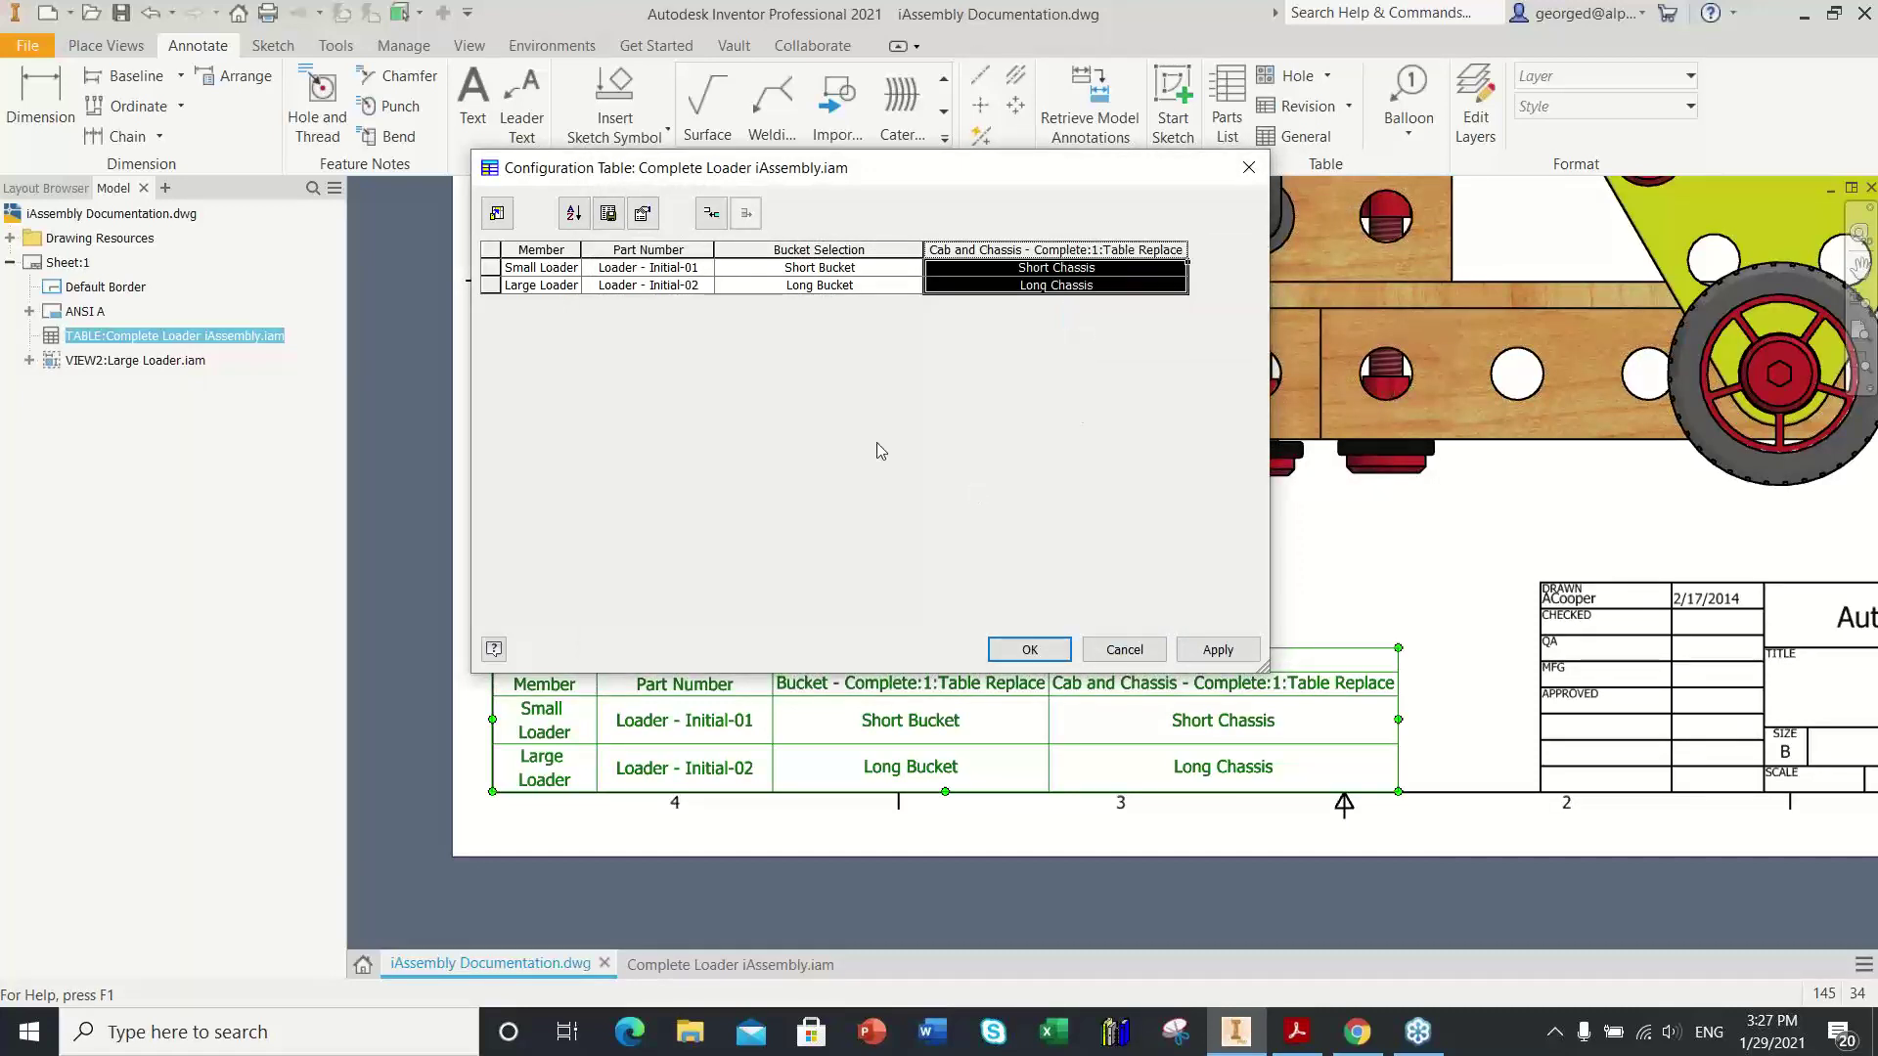
{"action": "left_click", "coordinate": [812, 311]}
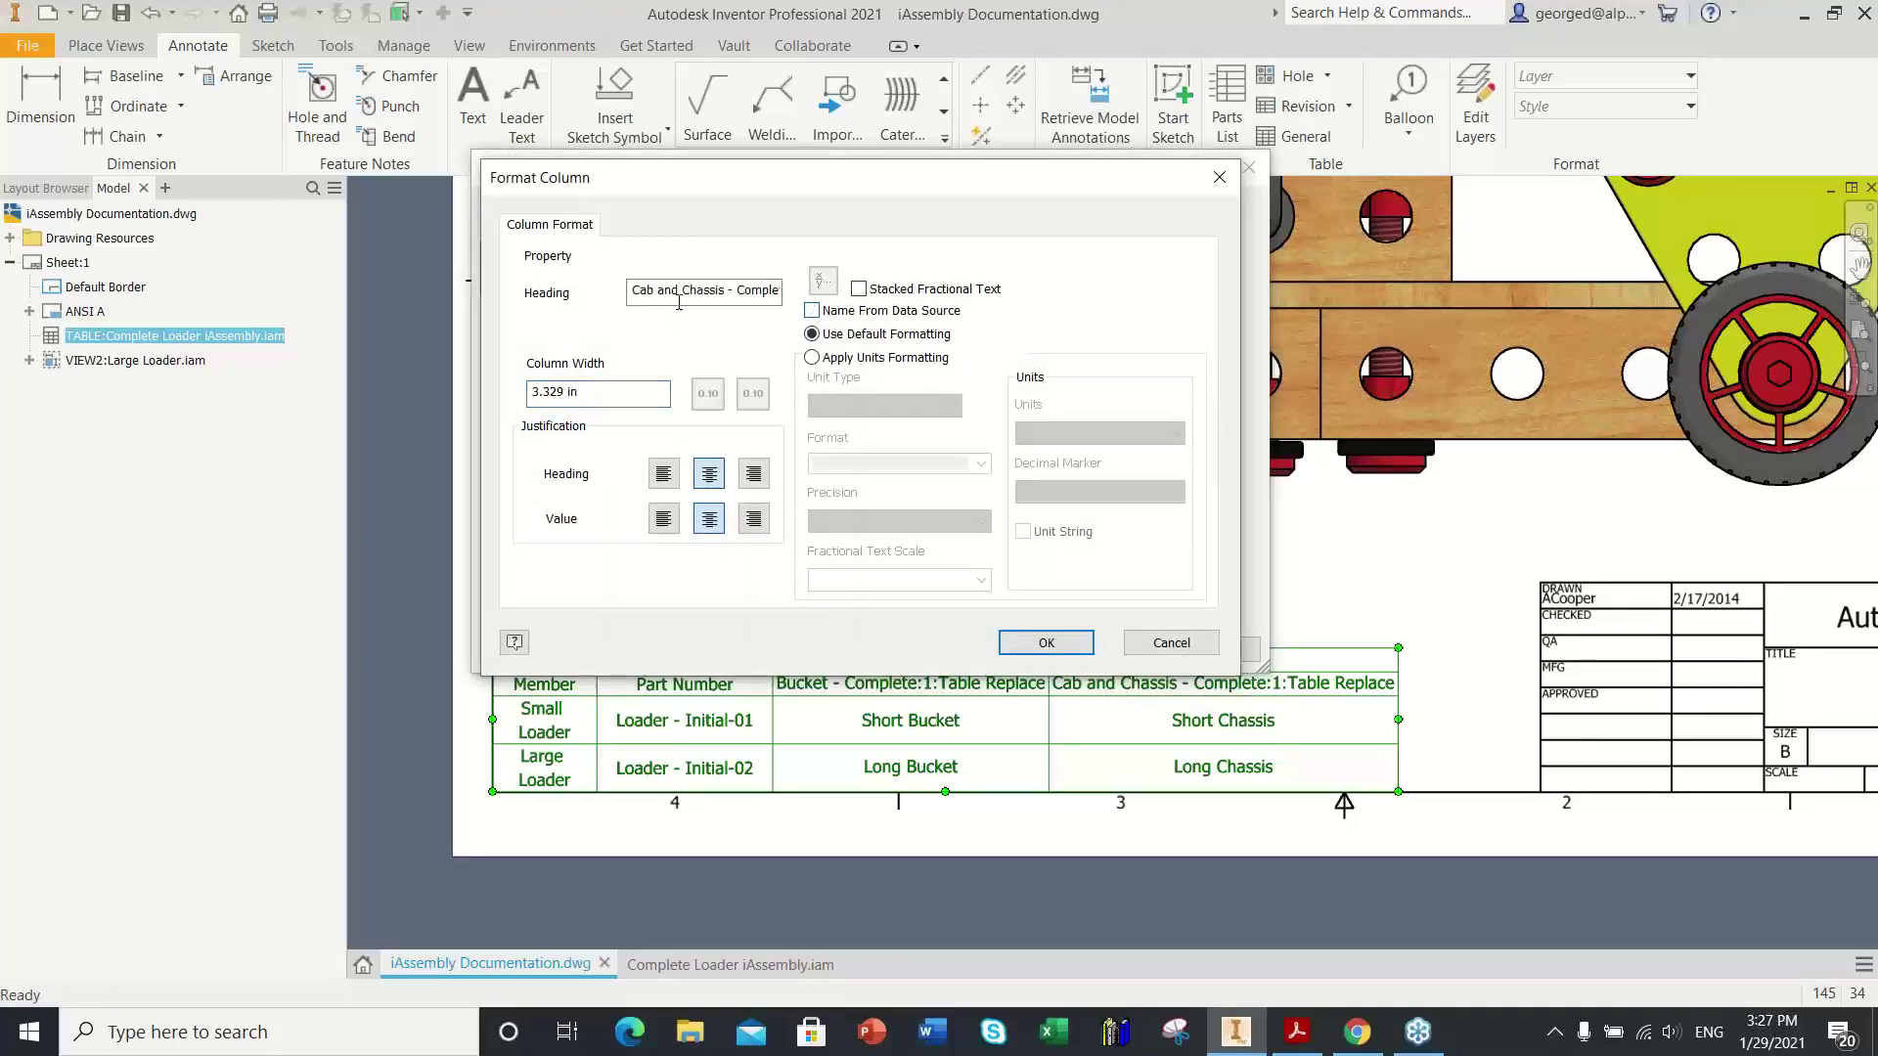
{"action": "left_click", "coordinate": [725, 288]}
{"action": "key", "text": "Delete"}
{"action": "key", "text": "Delete"}
{"action": "key", "text": "Delete"}
{"action": "key", "text": "Delete"}
{"action": "key", "text": "Delete"}
{"action": "key", "text": "Delete"}
{"action": "key", "text": "Delete"}
{"action": "key", "text": "Delete"}
{"action": "key", "text": "Delete"}
{"action": "key", "text": "Delete"}
{"action": "key", "text": "Delete"}
{"action": "key", "text": "Delete"}
{"action": "key", "text": "Delete"}
{"action": "key", "text": "Delete"}
{"action": "key", "text": "Delete"}
{"action": "key", "text": "Delete"}
{"action": "key", "text": "Delete"}
{"action": "key", "text": "Delete"}
{"action": "key", "text": "Delete"}
{"action": "key", "text": "Delete"}
{"action": "key", "text": "Delete"}
{"action": "type", "text": "Selection"}
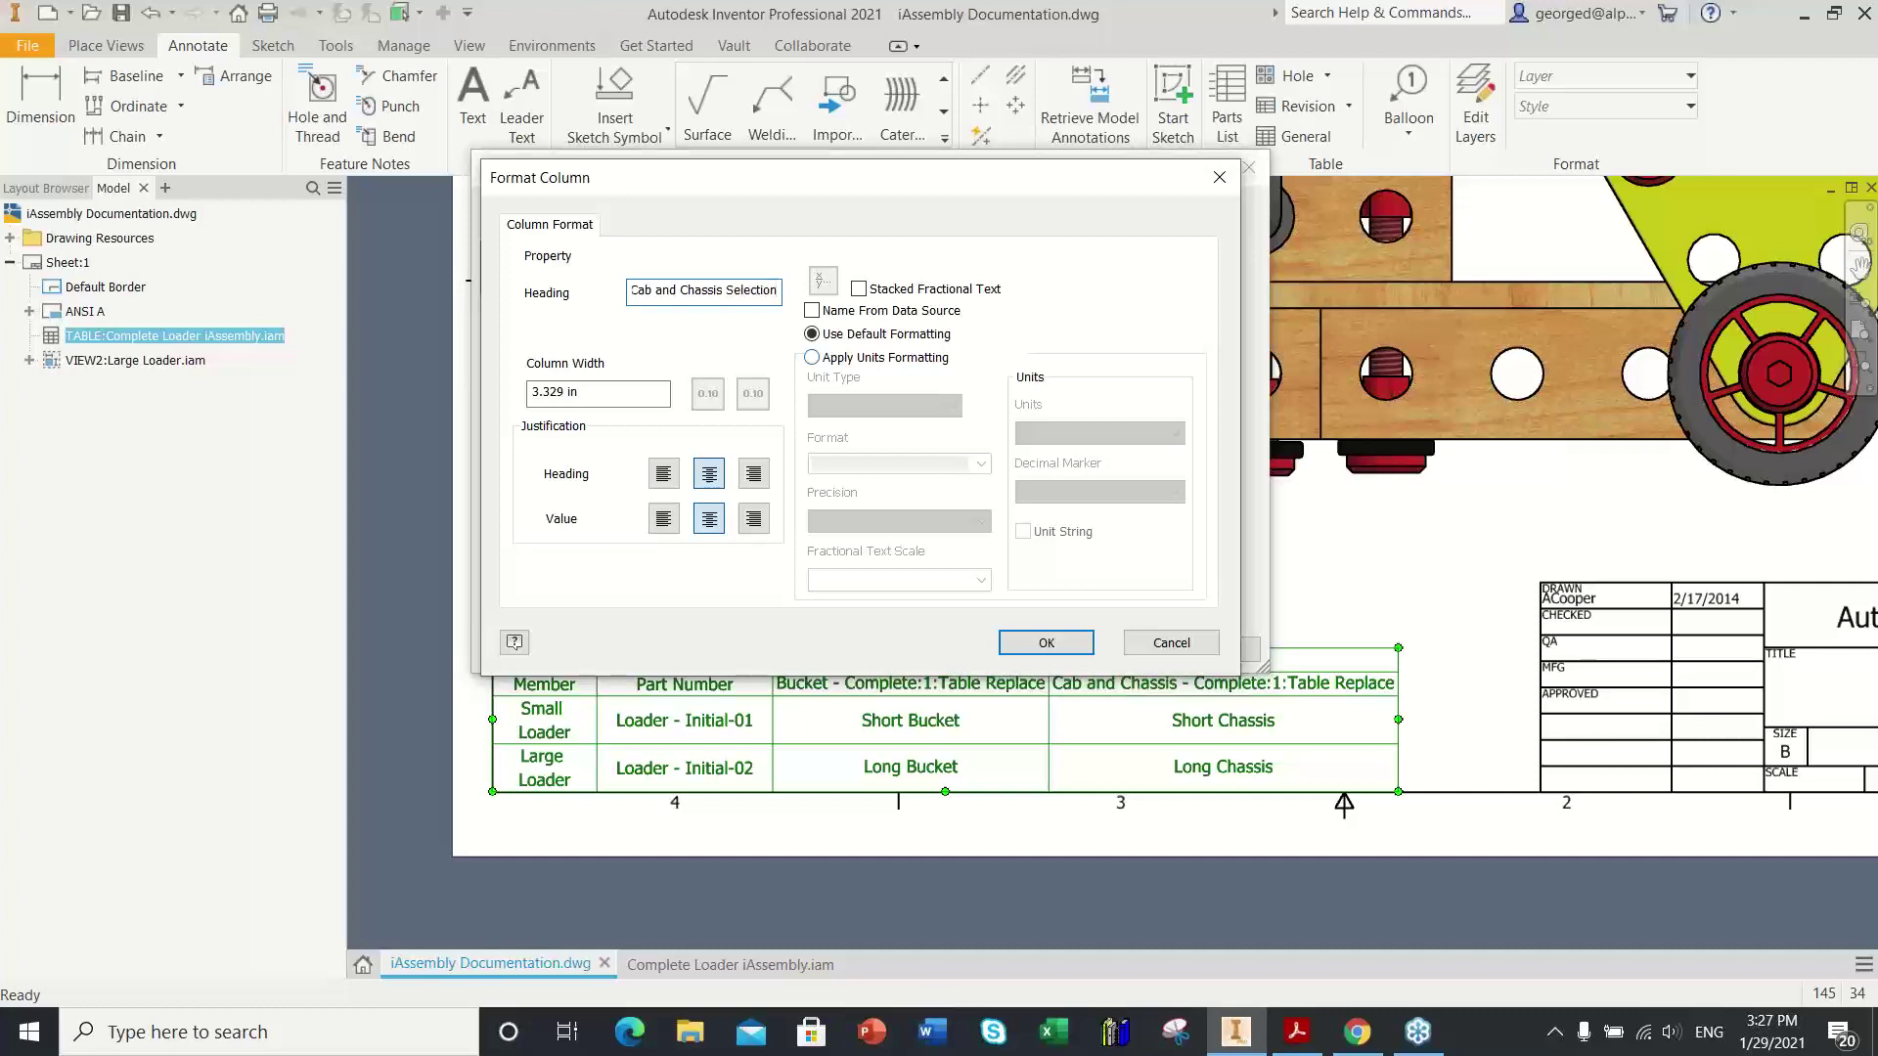
{"action": "left_click", "coordinate": [1046, 642]}
{"action": "left_click", "coordinate": [1030, 650]}
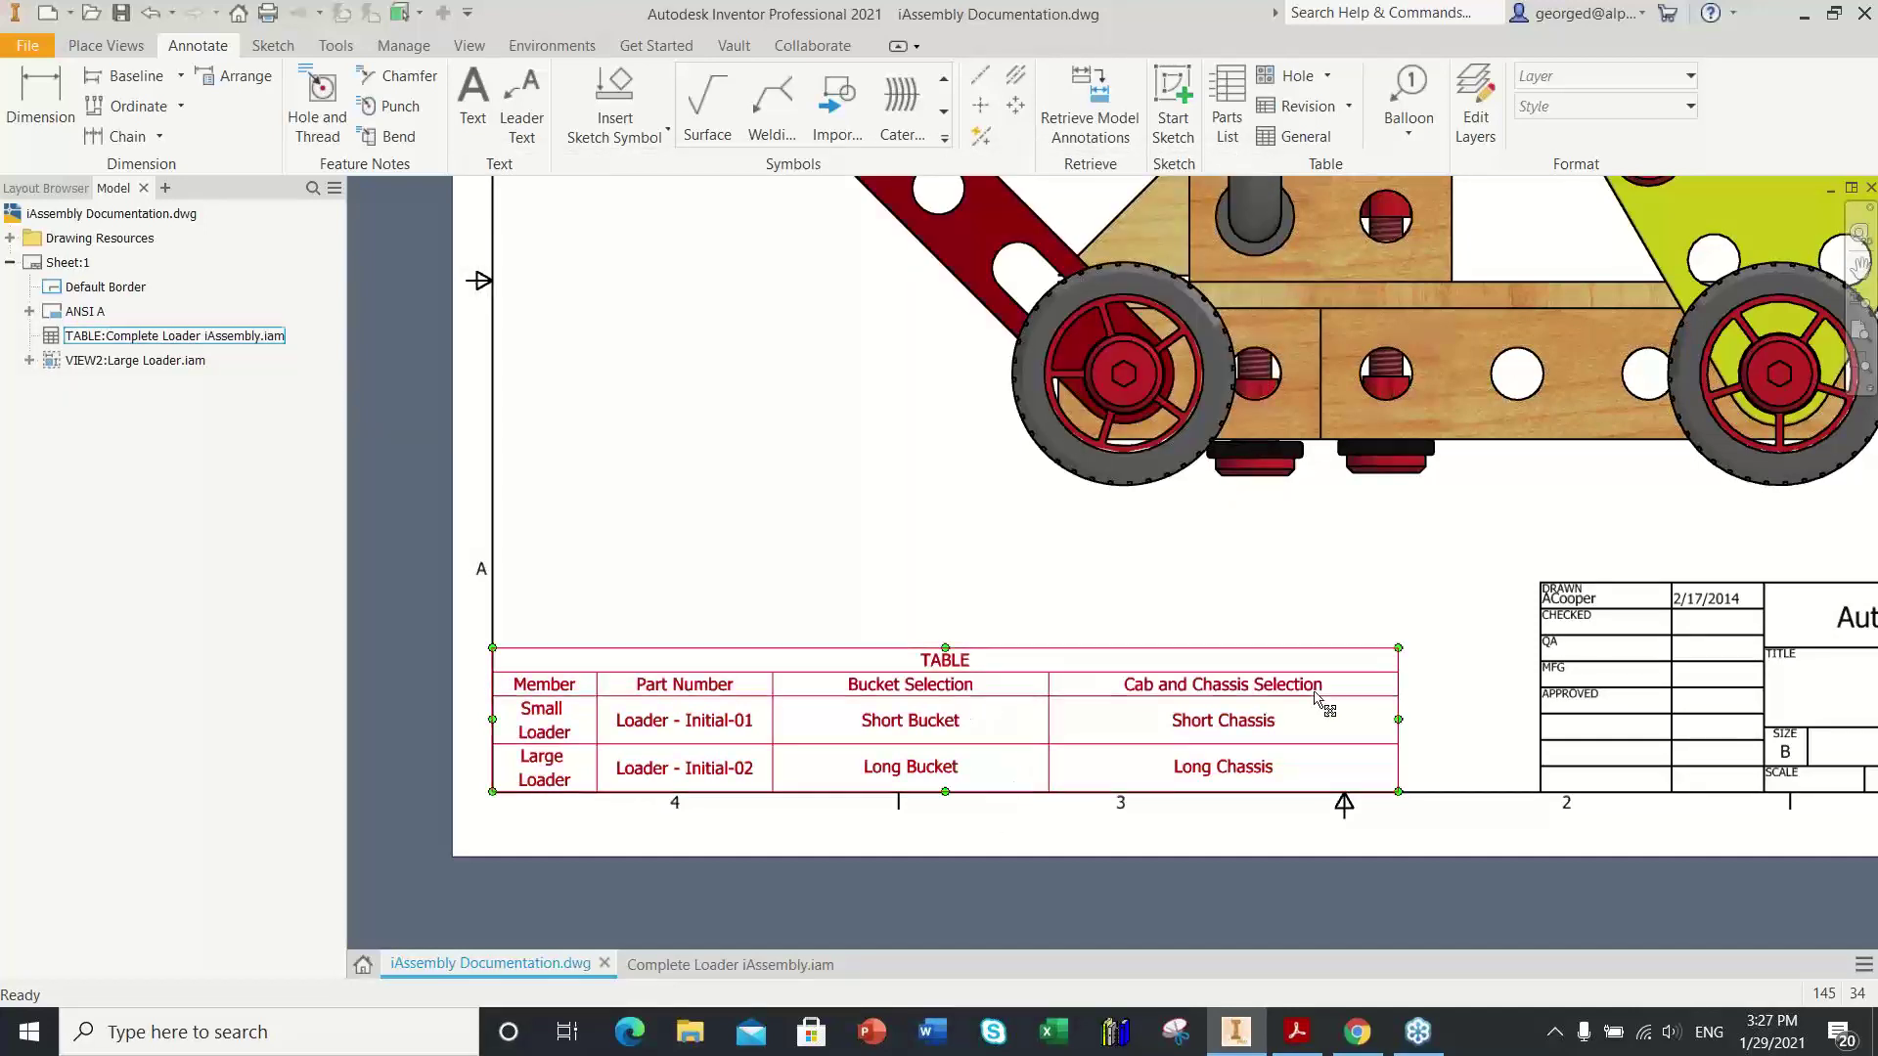
Step: Widen the table's Member and Cab and Chassis Selection columns, and move the table into the upper-right corner of the sheet border
{"action": "left_click_drag", "start_coordinate": [1399, 683], "coordinate": [1504, 683]}
{"action": "left_click_drag", "start_coordinate": [602, 695], "coordinate": [631, 694]}
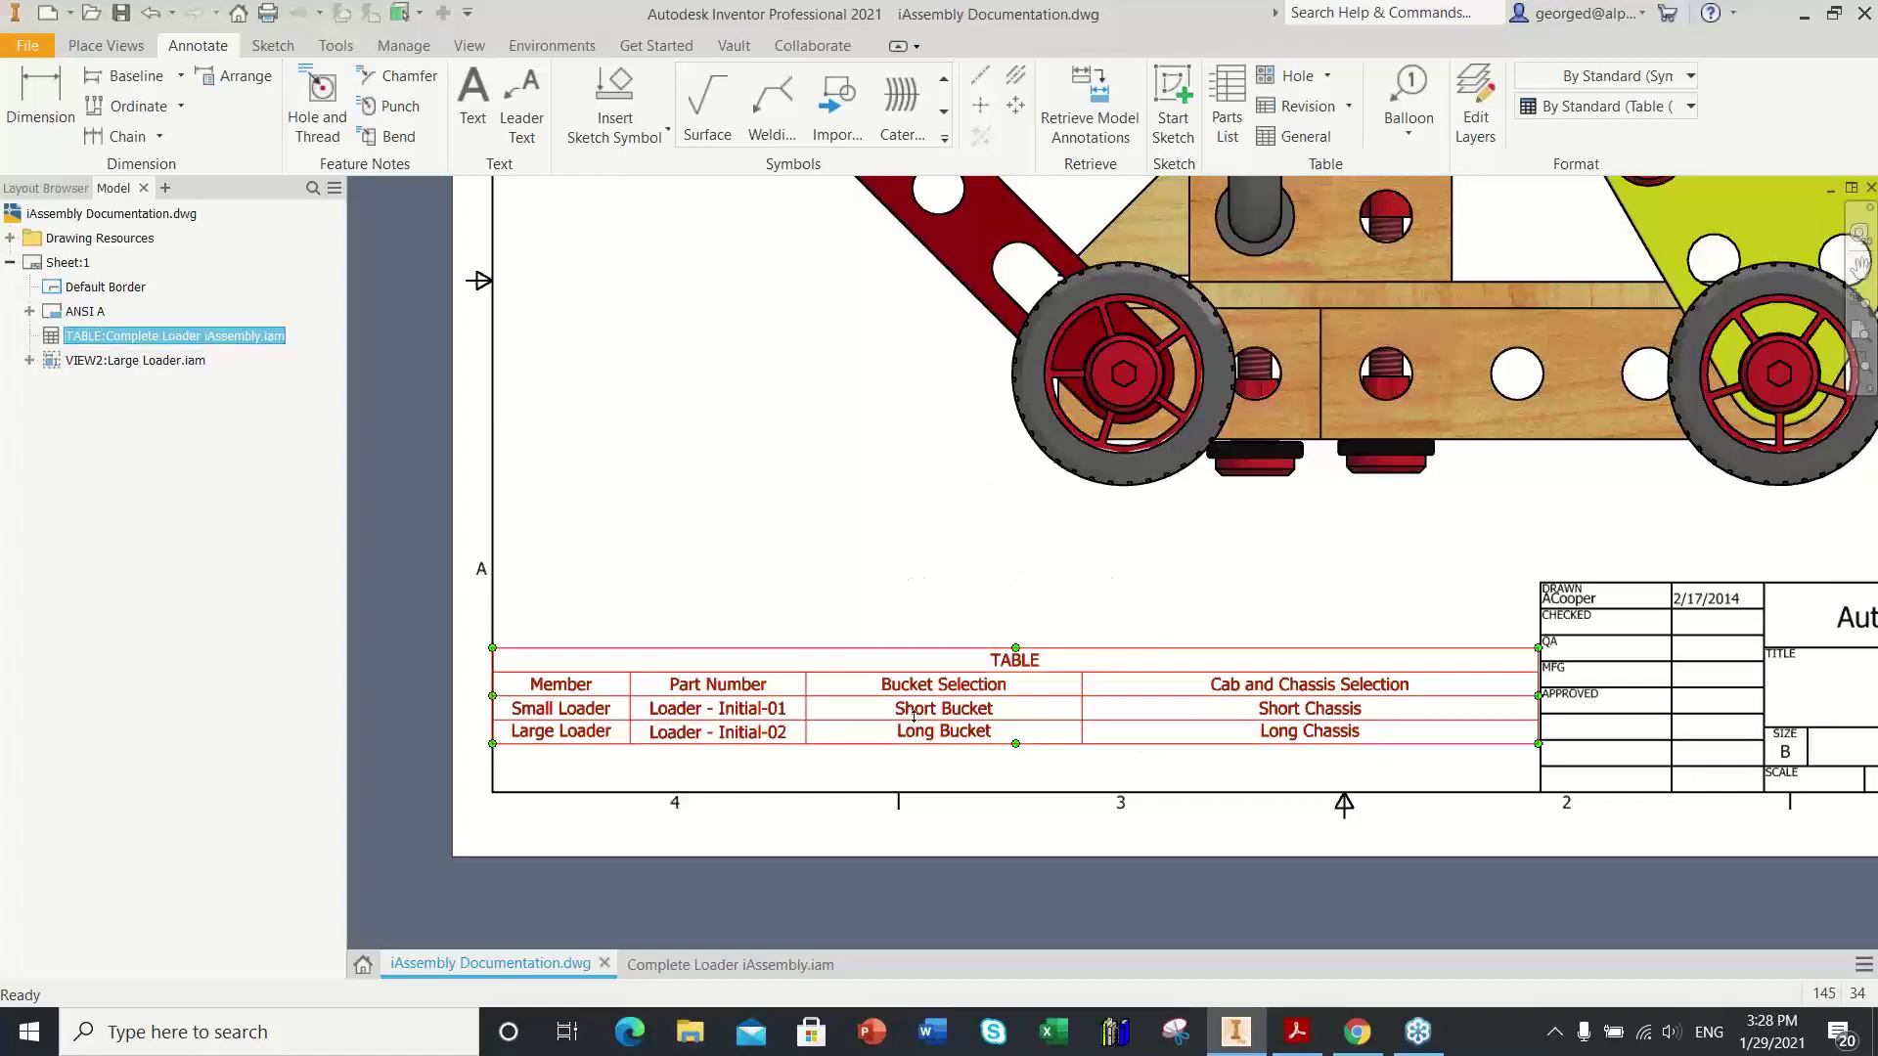
{"action": "scroll", "coordinate": [1056, 829], "scroll_direction": "down", "scroll_amount": 2}
{"action": "middle_click_drag", "start_coordinate": [1070, 824], "coordinate": [933, 844]}
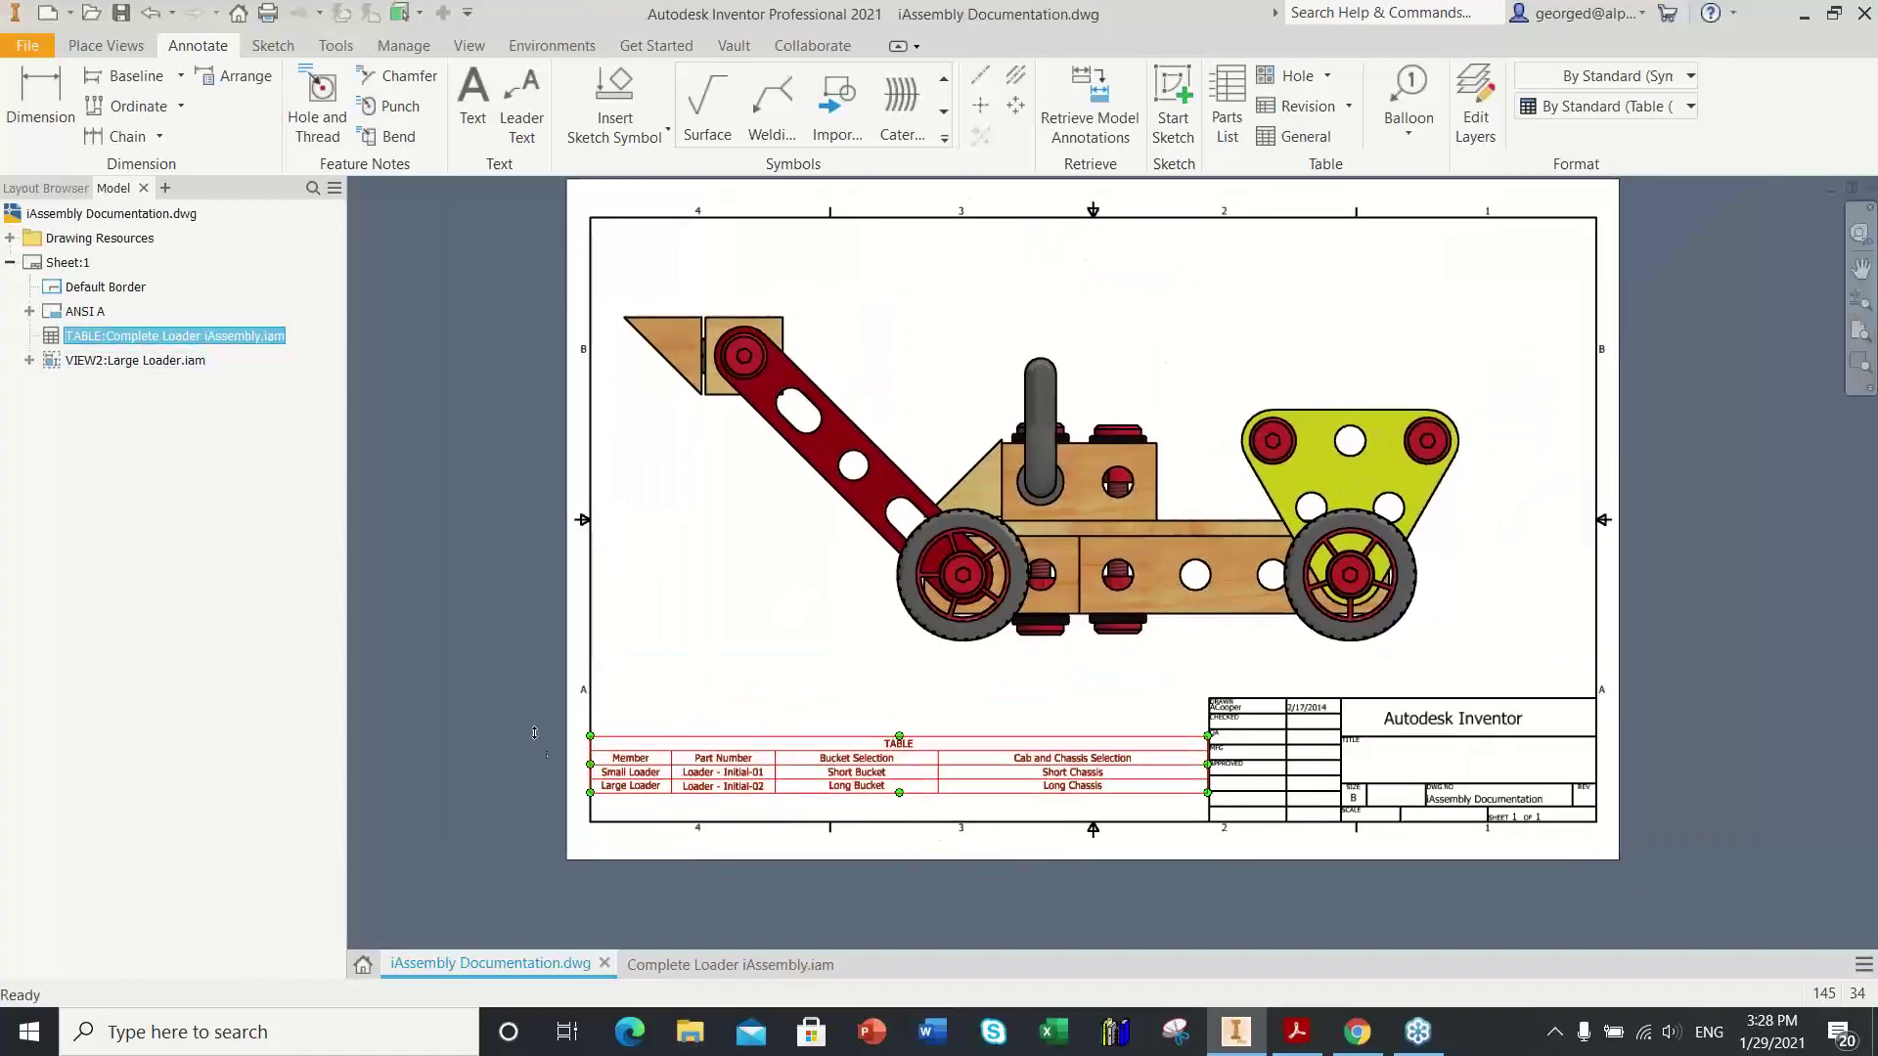
{"action": "left_click_drag", "start_coordinate": [697, 780], "coordinate": [1075, 258]}
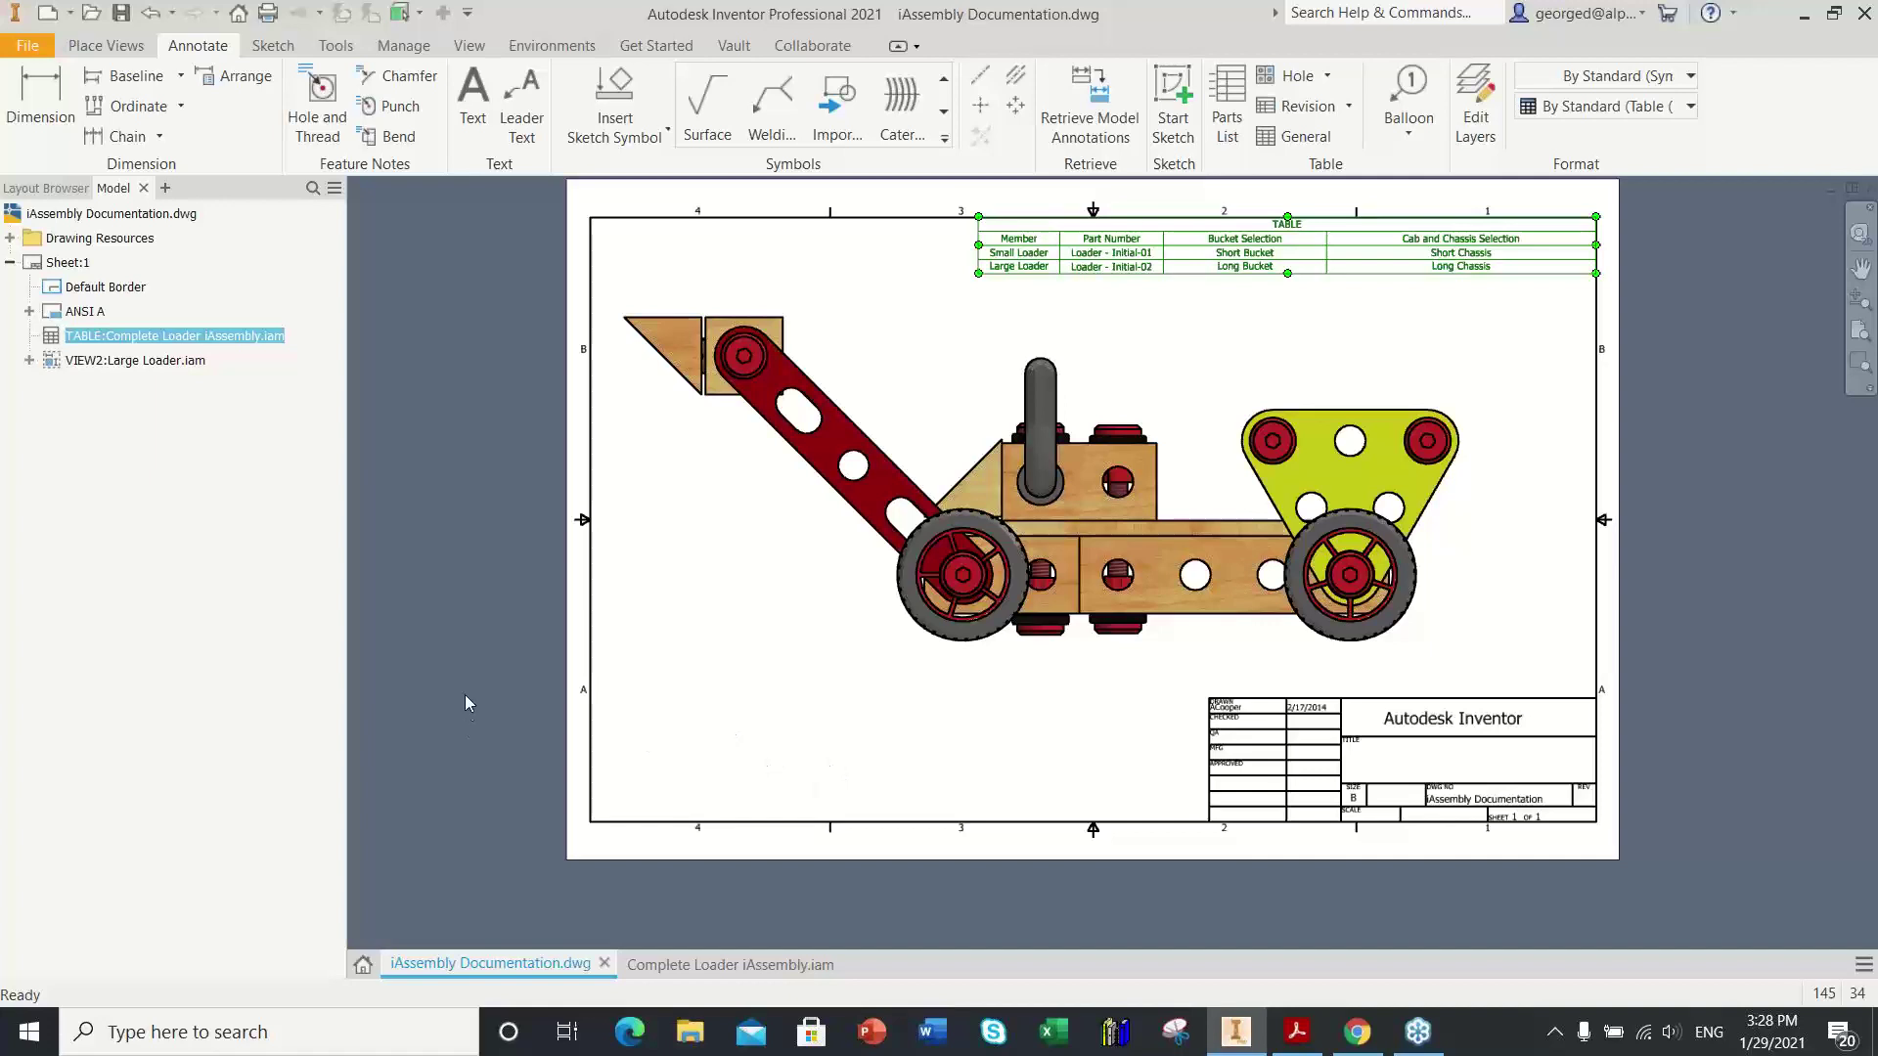
{"action": "scroll", "coordinate": [844, 841], "scroll_direction": "down", "scroll_amount": 2}
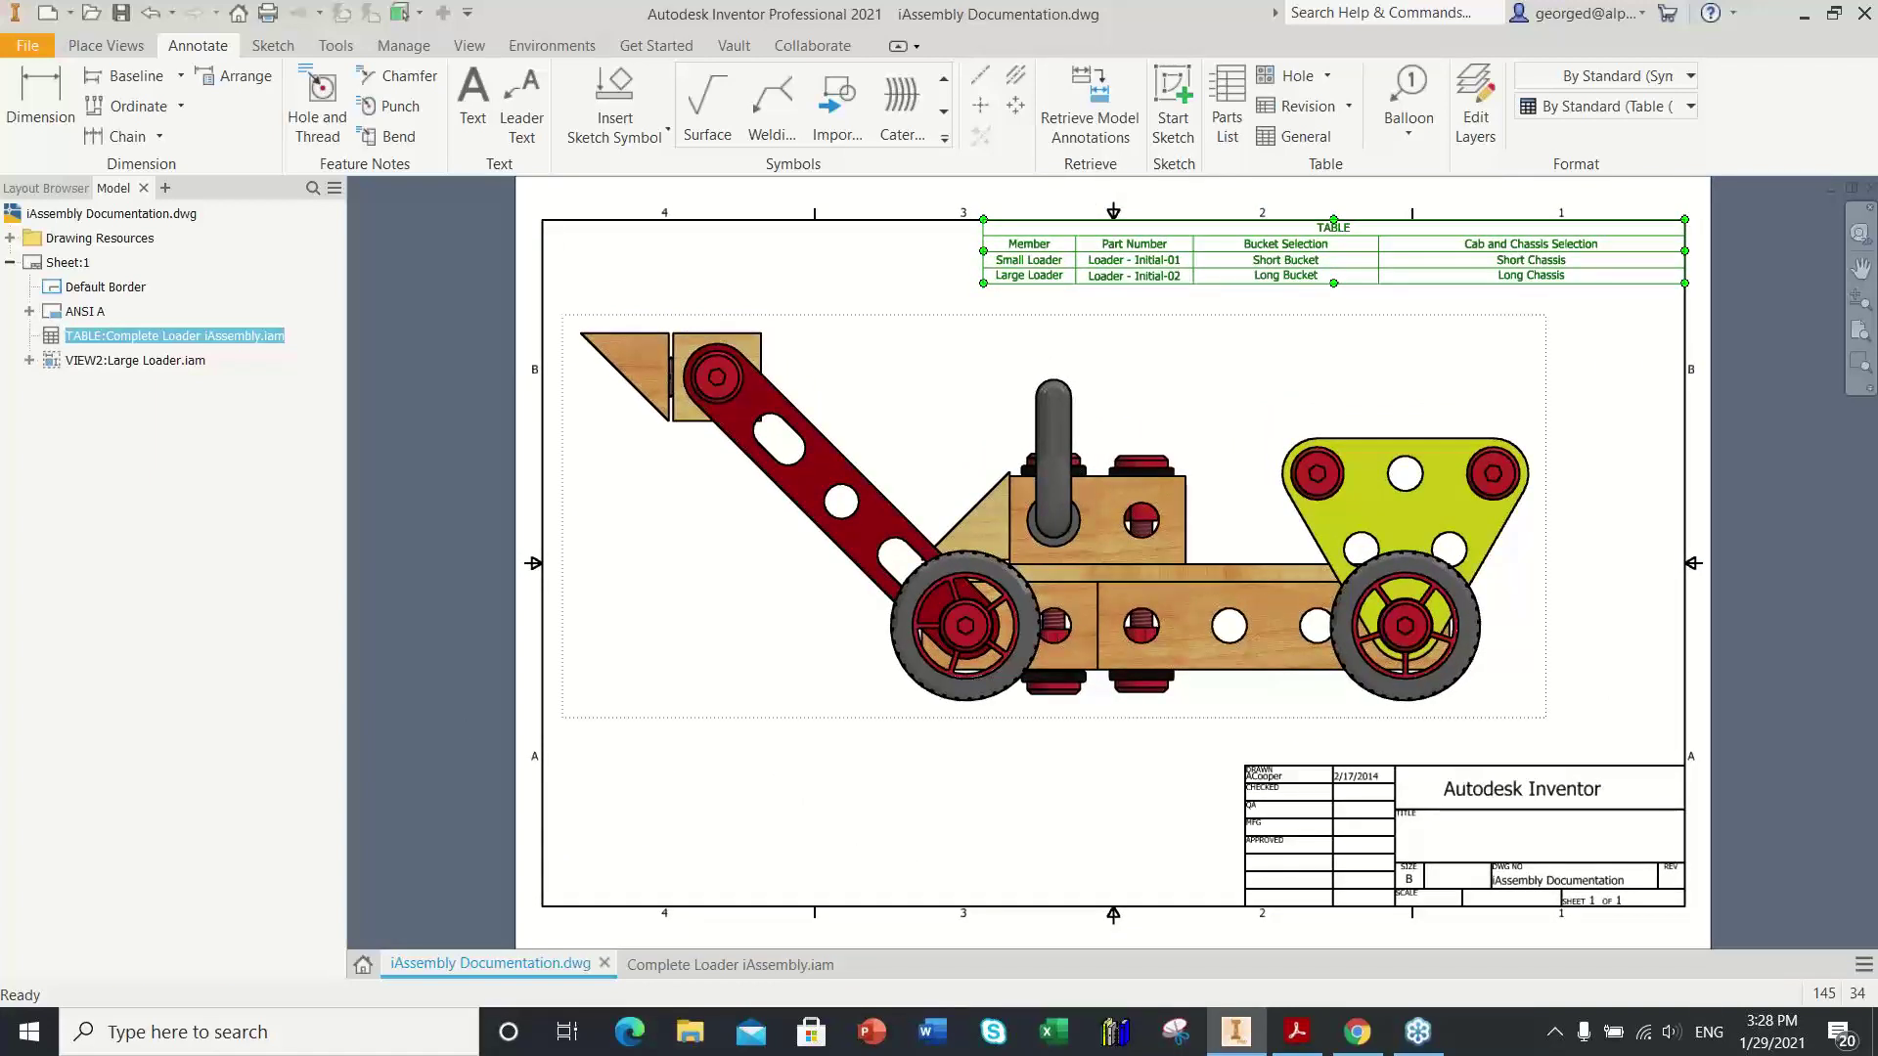
{"action": "left_click", "coordinate": [389, 317]}
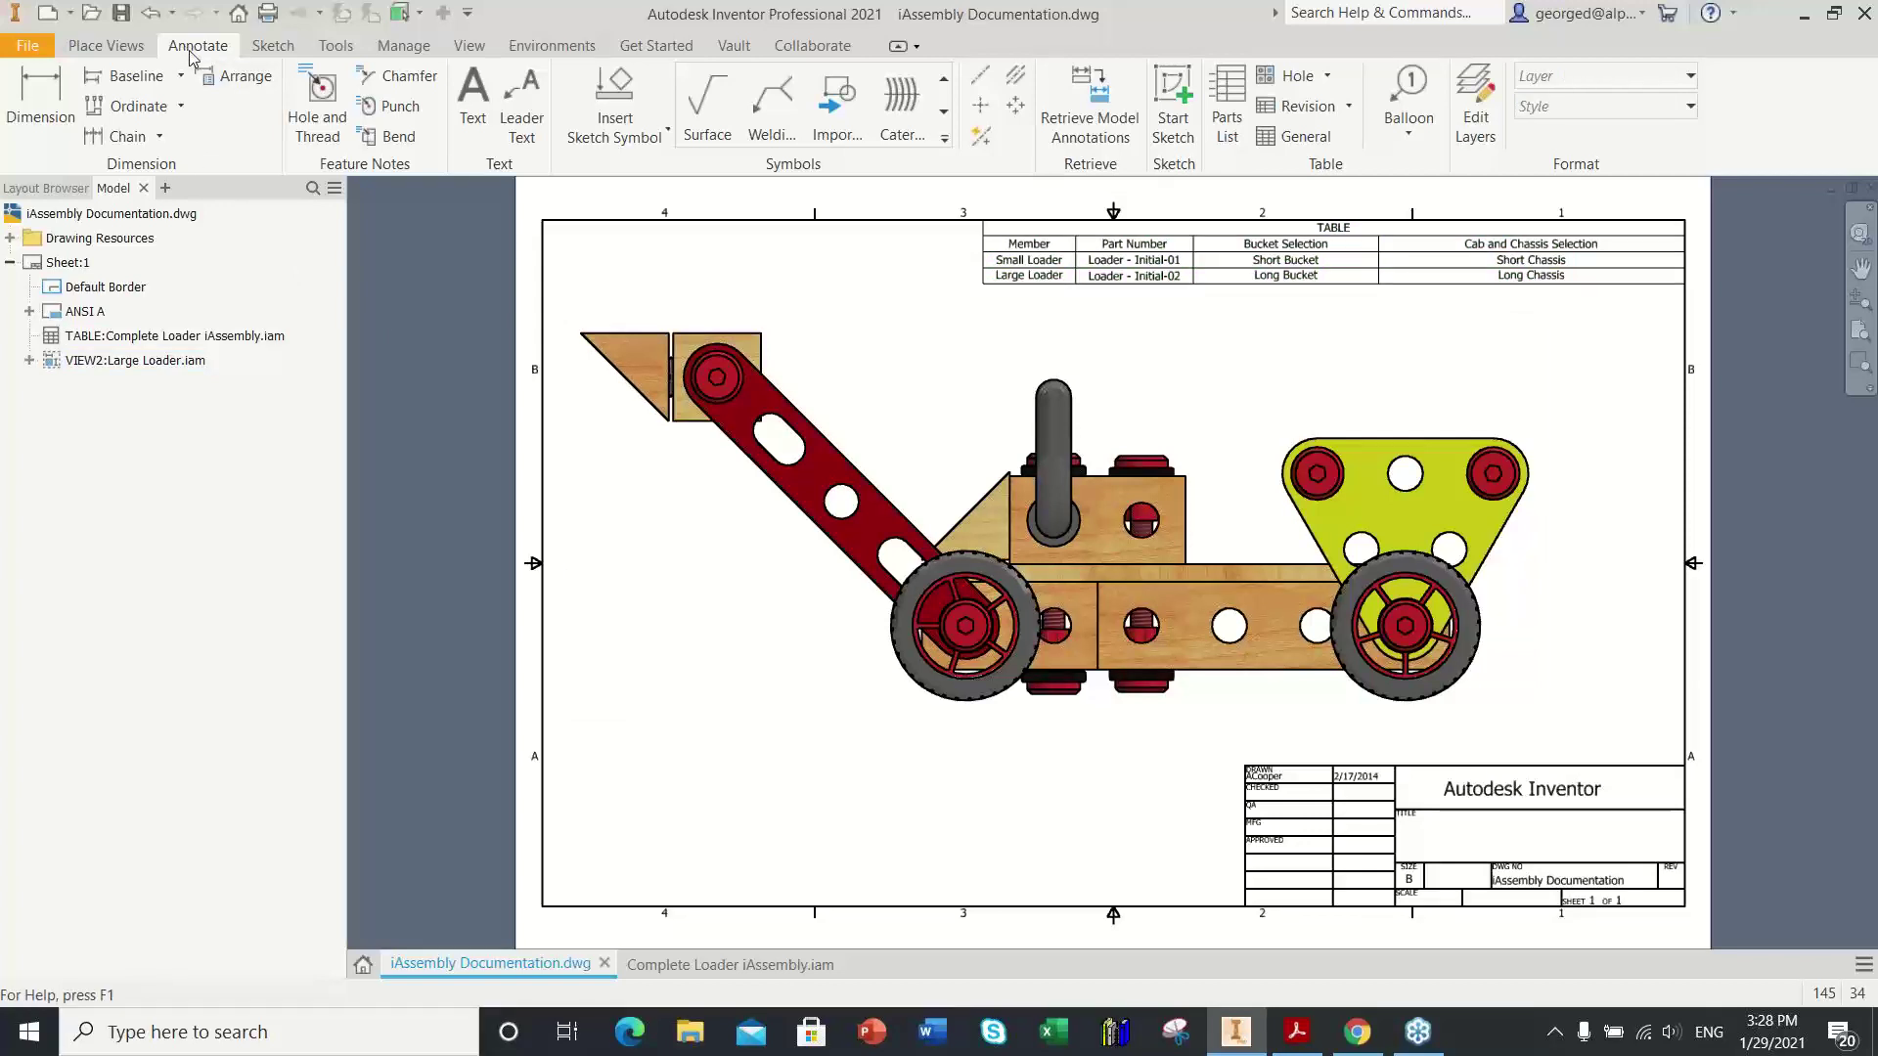
Step: Create a parts list from the Large Loader view and place it in the lower-left corner of the sheet border
{"action": "left_click", "coordinate": [1229, 123]}
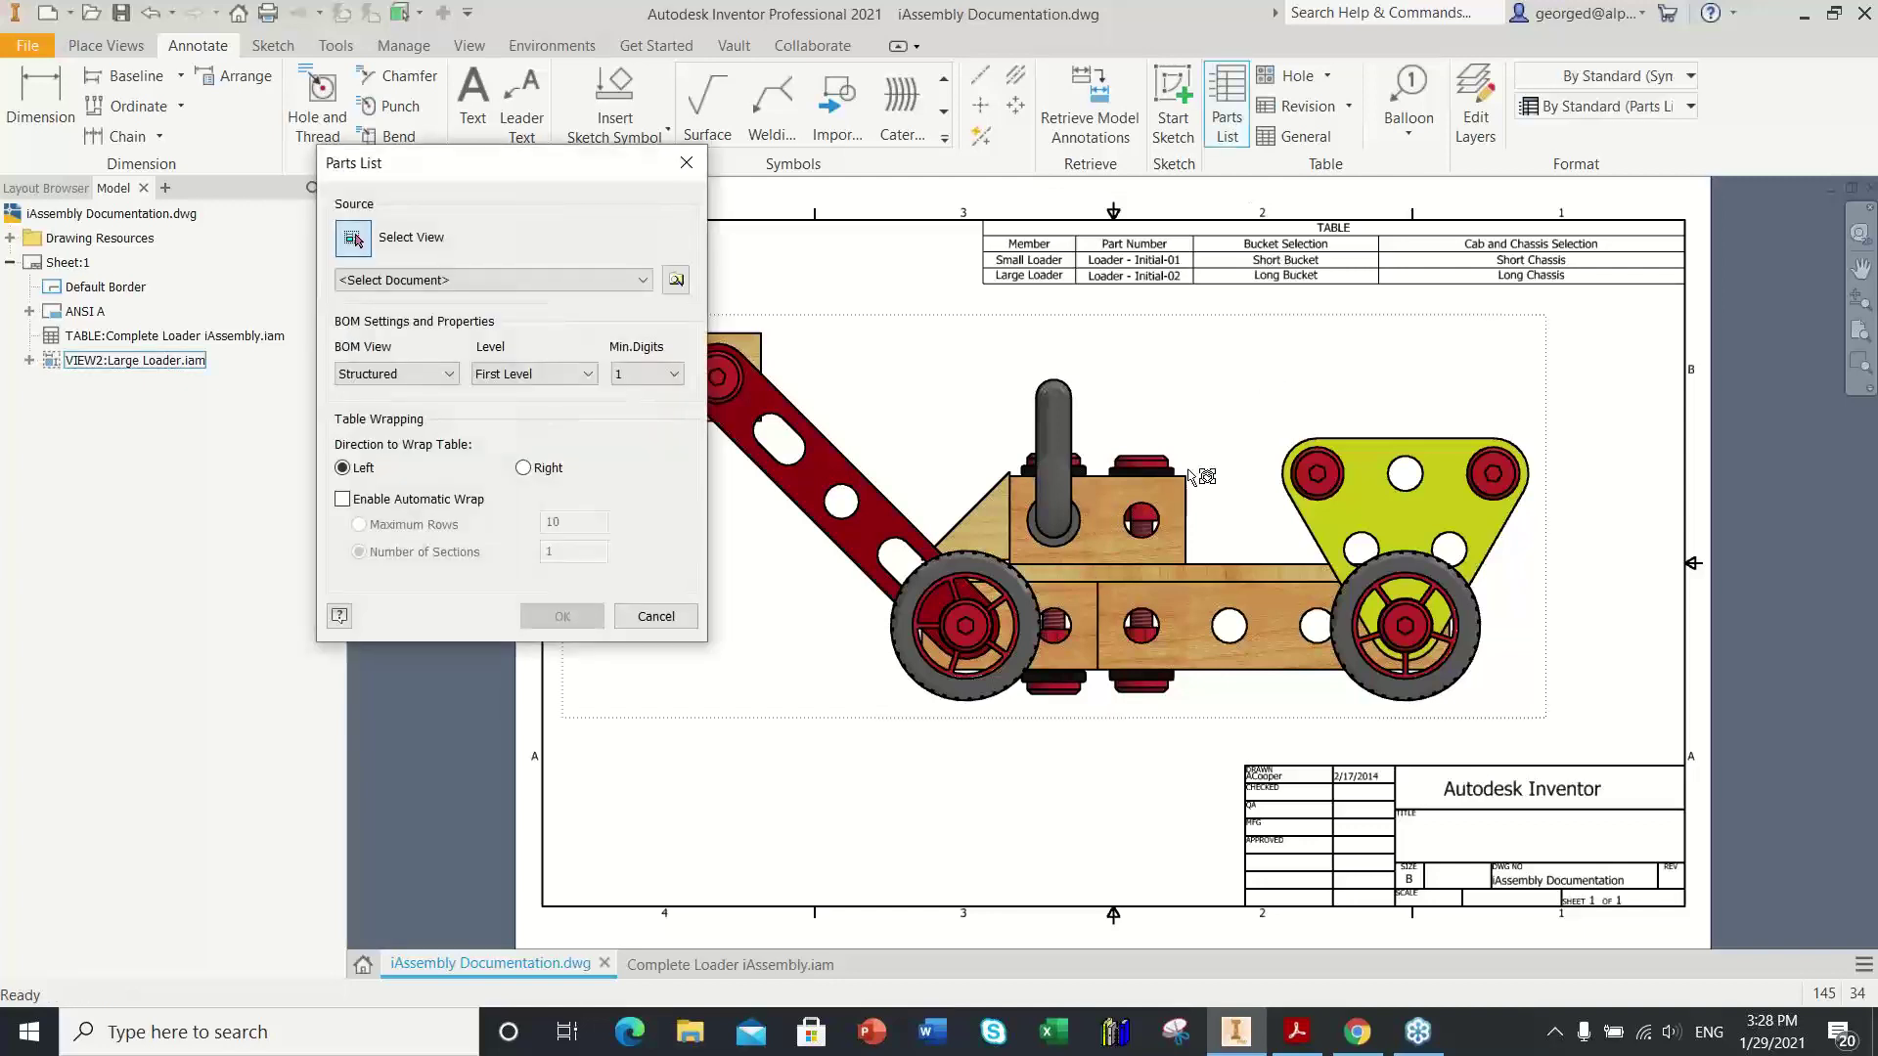
{"action": "left_click", "coordinate": [1234, 453]}
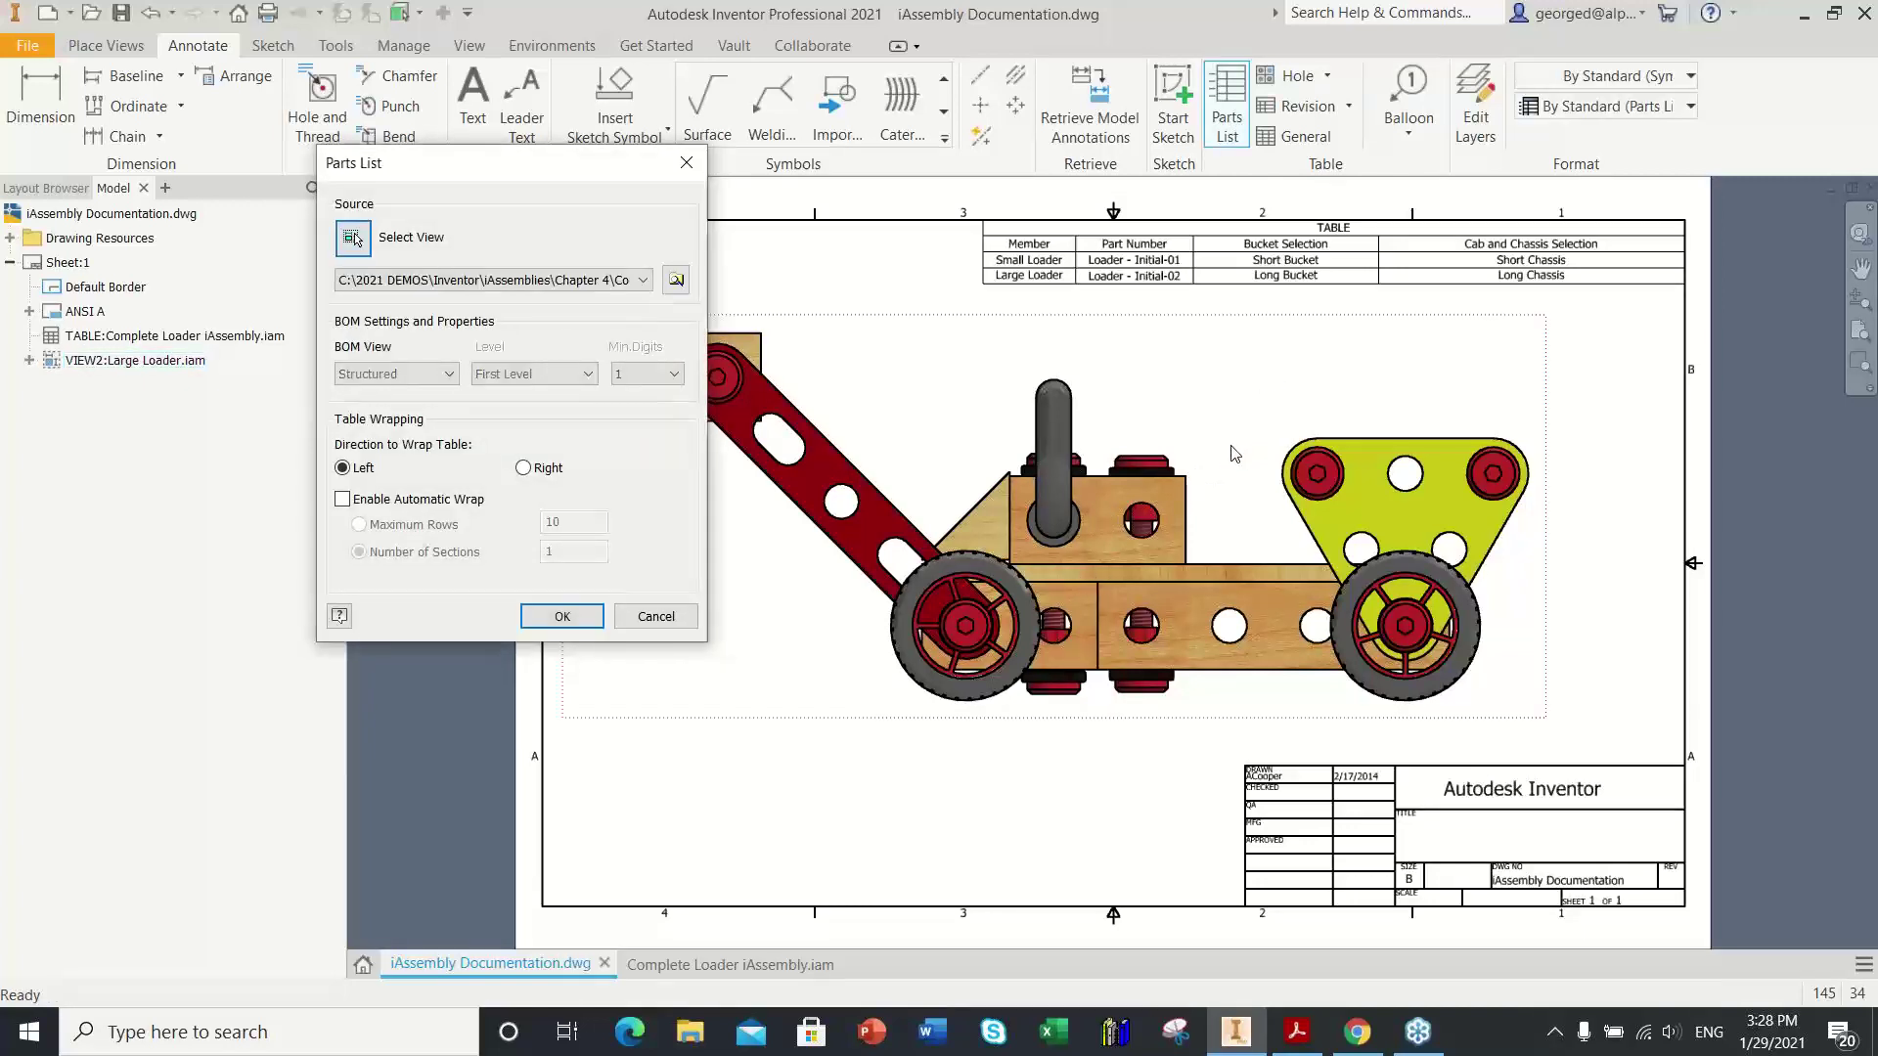
{"action": "left_click", "coordinate": [560, 616]}
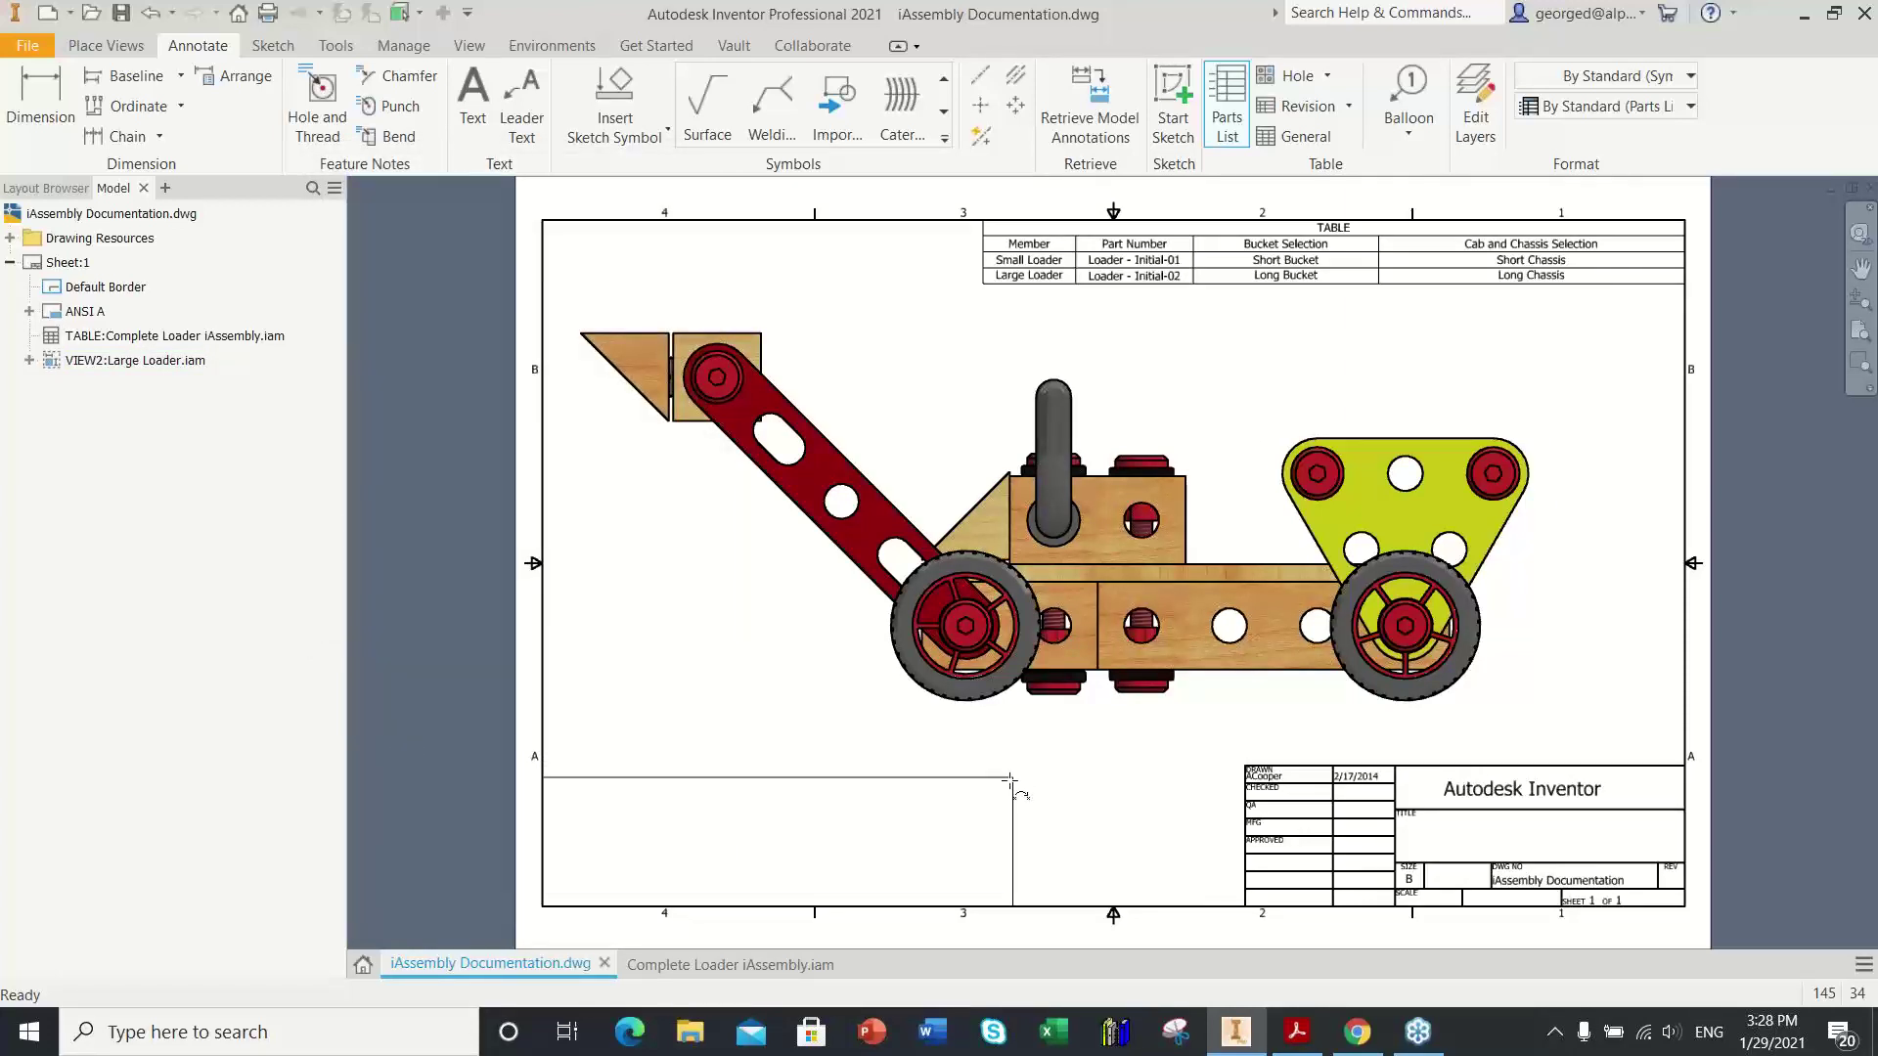
{"action": "left_click", "coordinate": [1012, 780]}
{"action": "scroll", "coordinate": [780, 857], "scroll_direction": "down", "scroll_amount": 3}
{"action": "scroll", "coordinate": [818, 842], "scroll_direction": "up", "scroll_amount": 6}
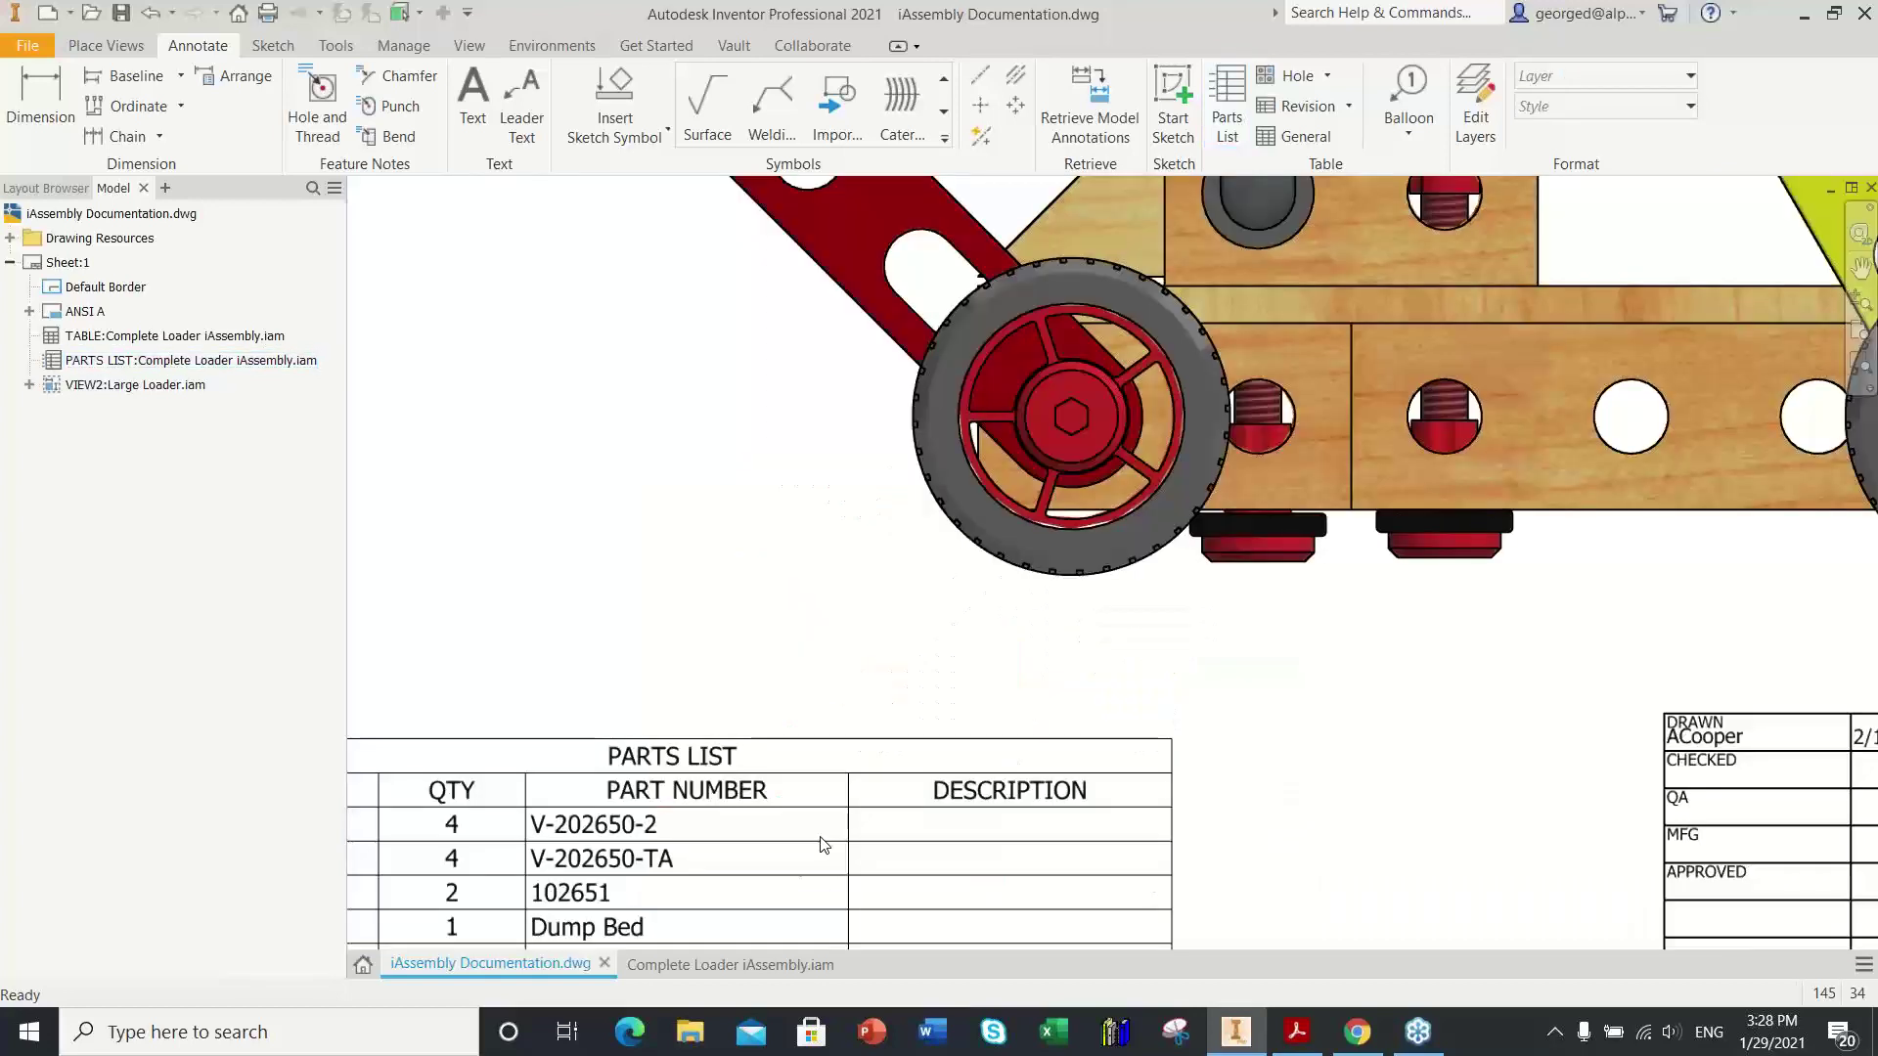
{"action": "middle_click_drag", "start_coordinate": [923, 780], "coordinate": [1239, 569]}
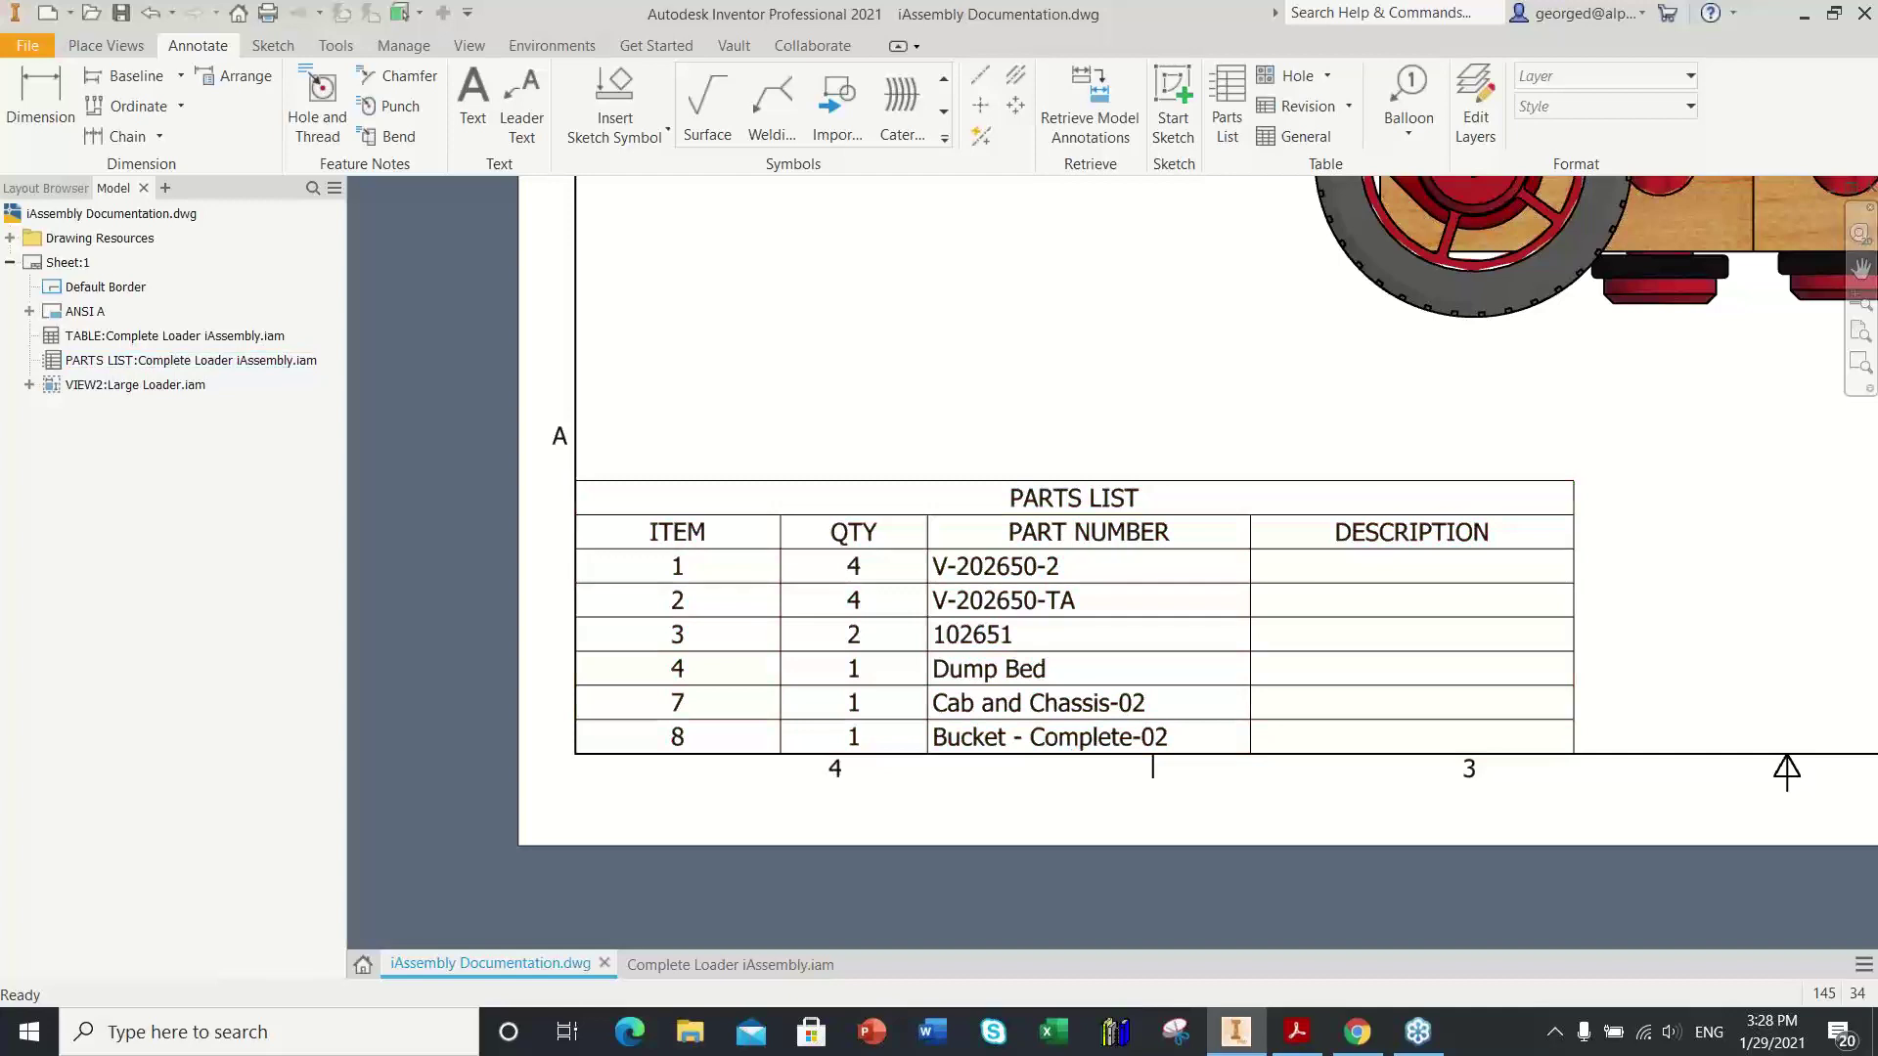
Step: Open the parts list for editing, check the item rows and quantities of both members' components, and close it
{"action": "left_click", "coordinate": [966, 744]}
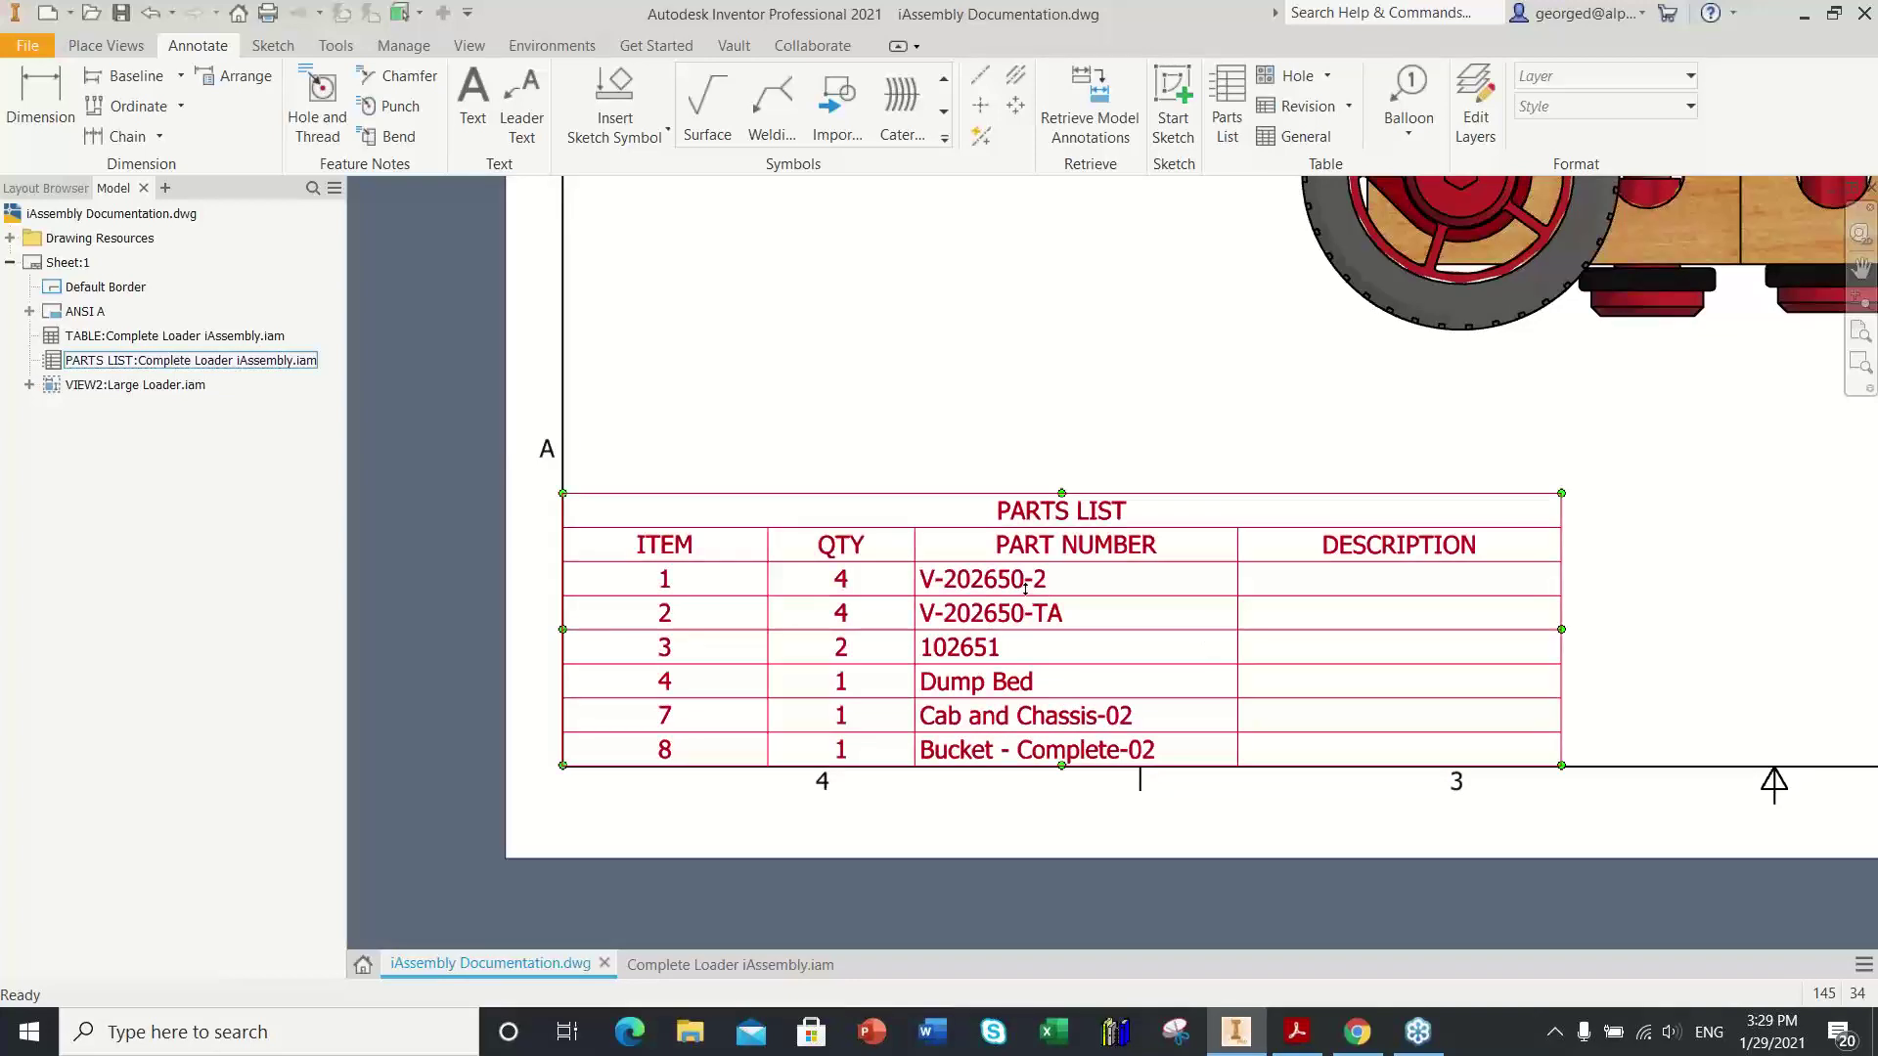
{"action": "right_click", "coordinate": [991, 583]}
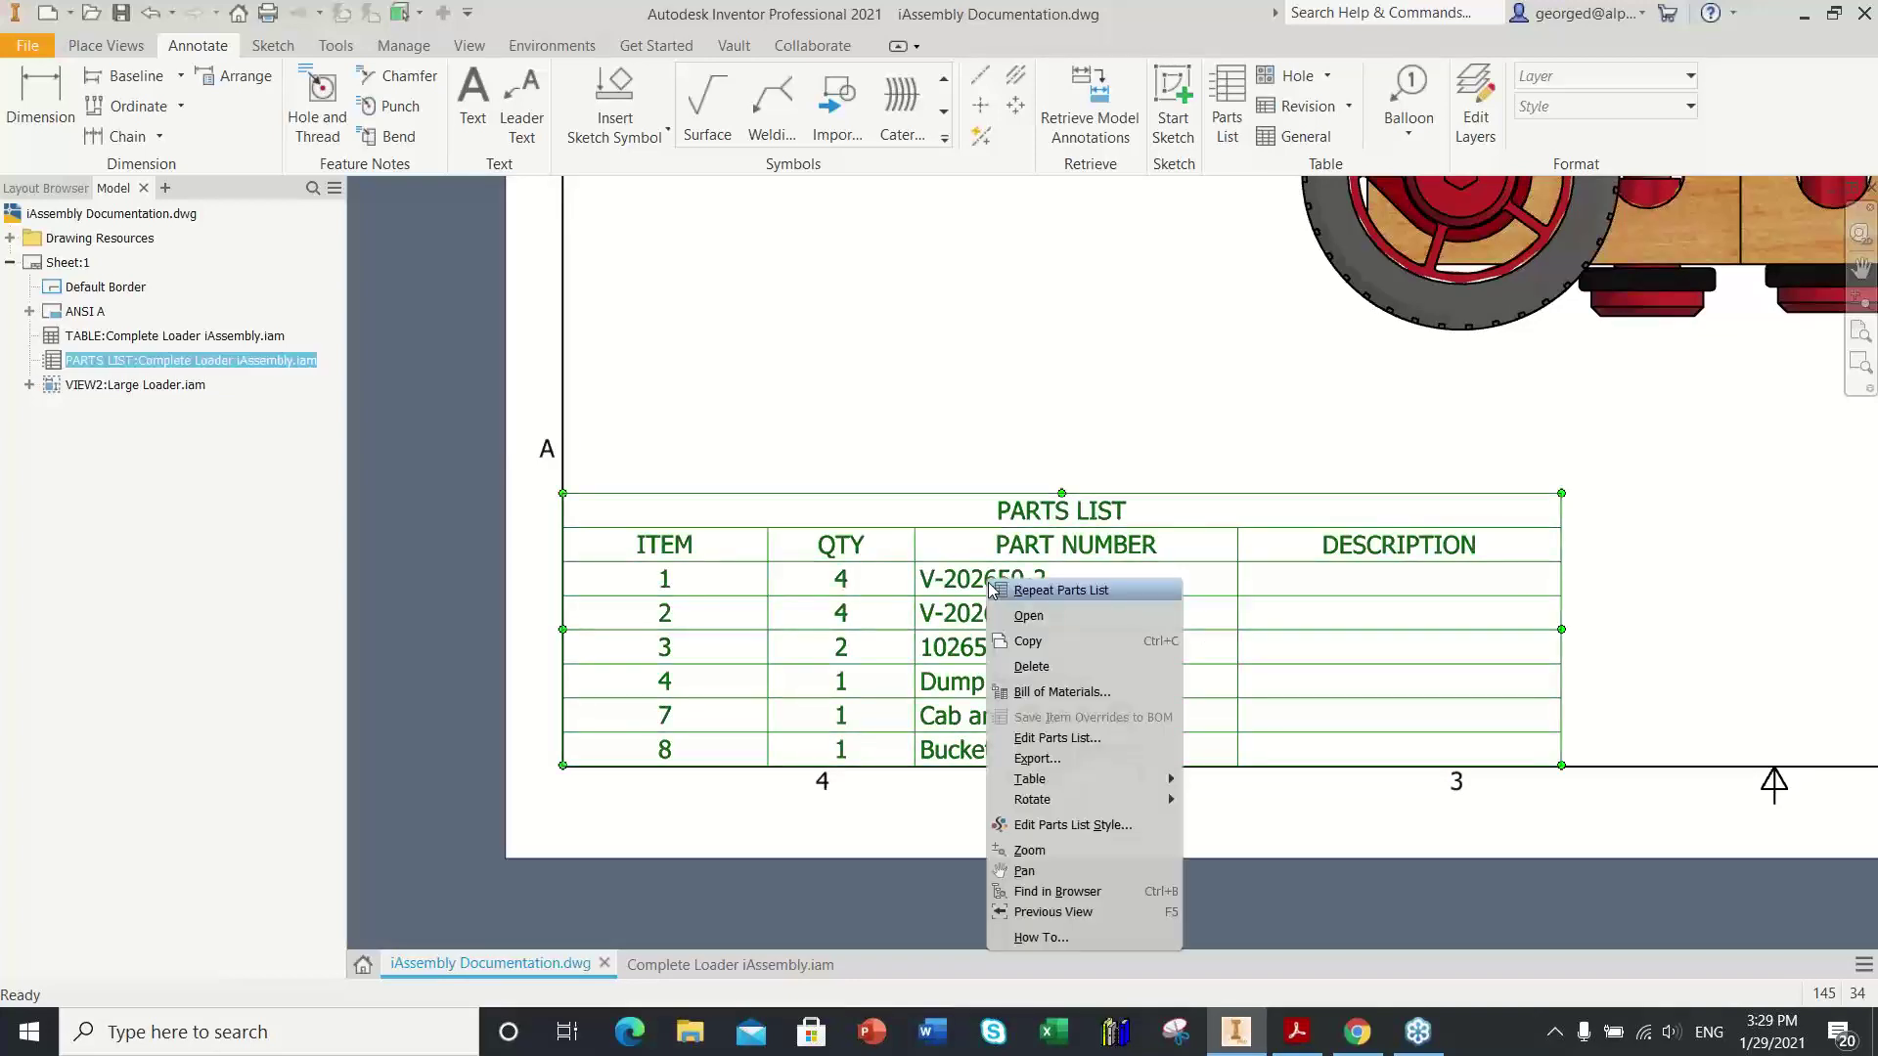
{"action": "left_click", "coordinate": [1056, 746]}
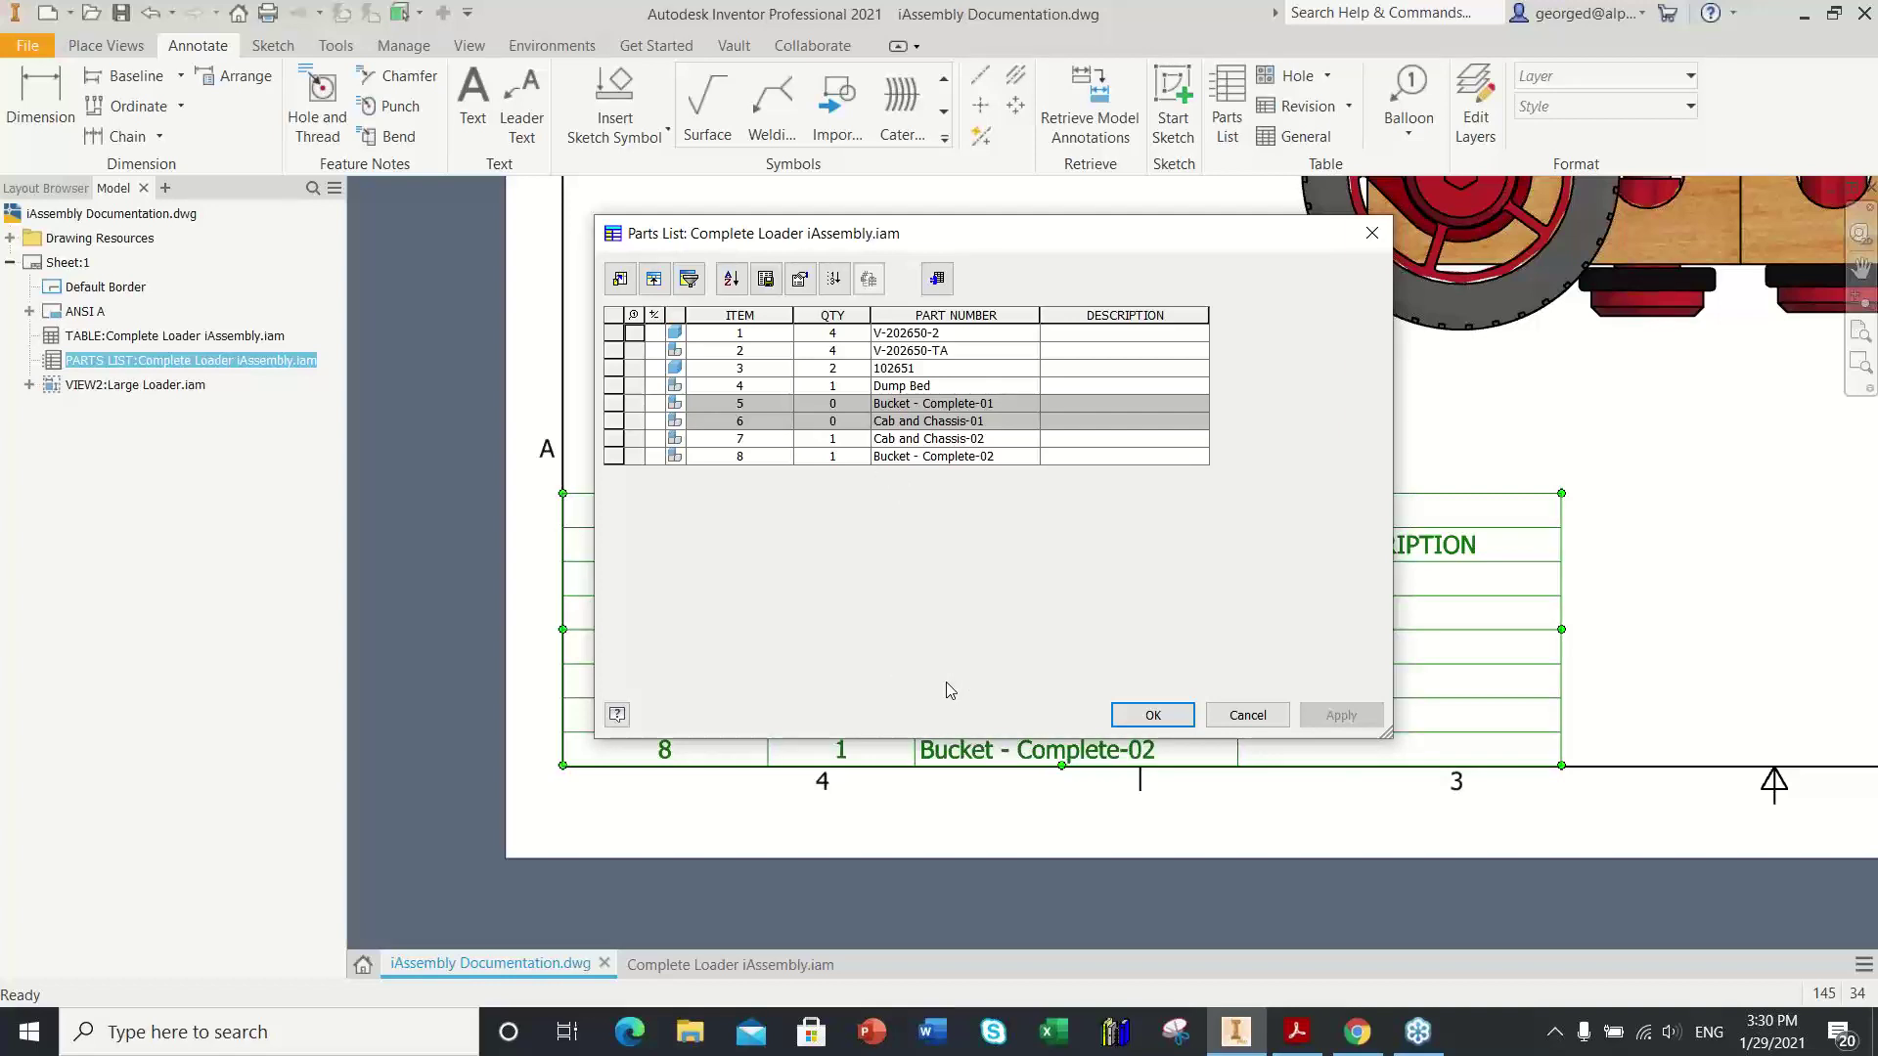
{"action": "left_click_drag", "start_coordinate": [988, 233], "coordinate": [1046, 227]}
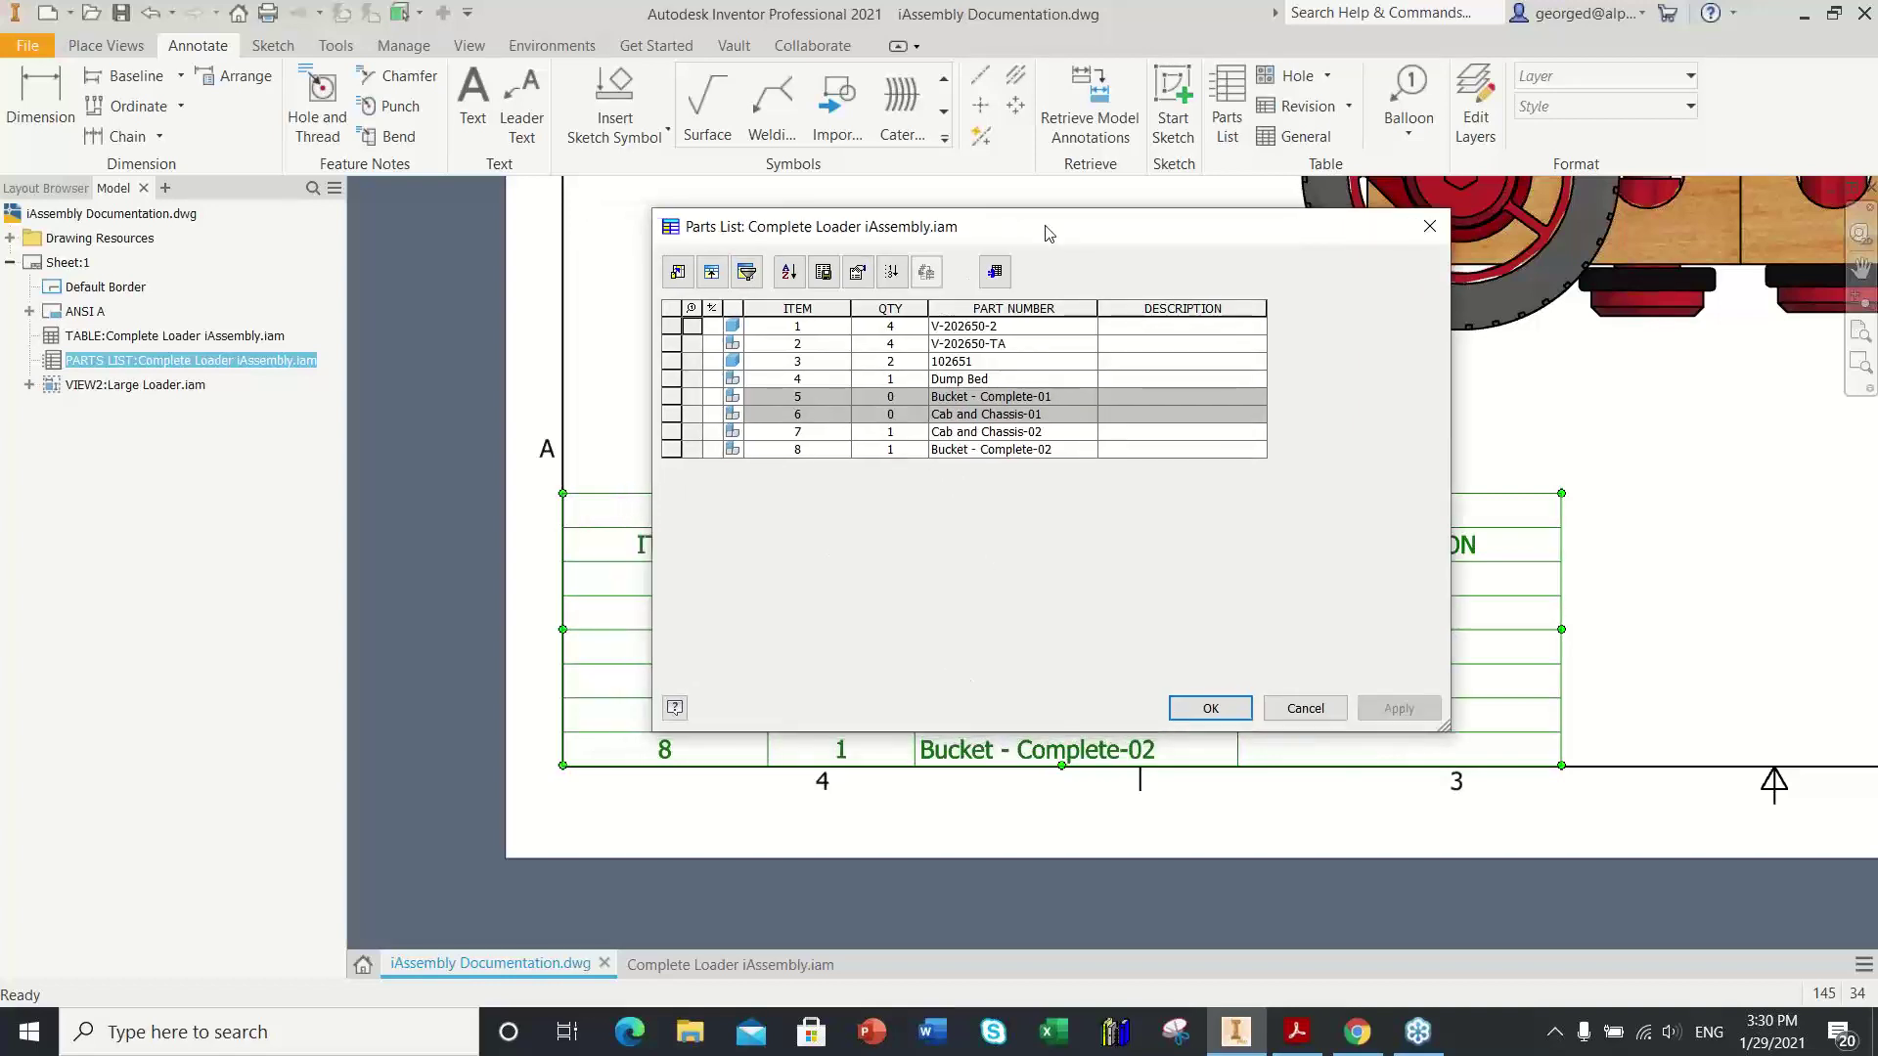
{"action": "left_click", "coordinate": [1211, 710]}
{"action": "left_click", "coordinate": [1631, 620]}
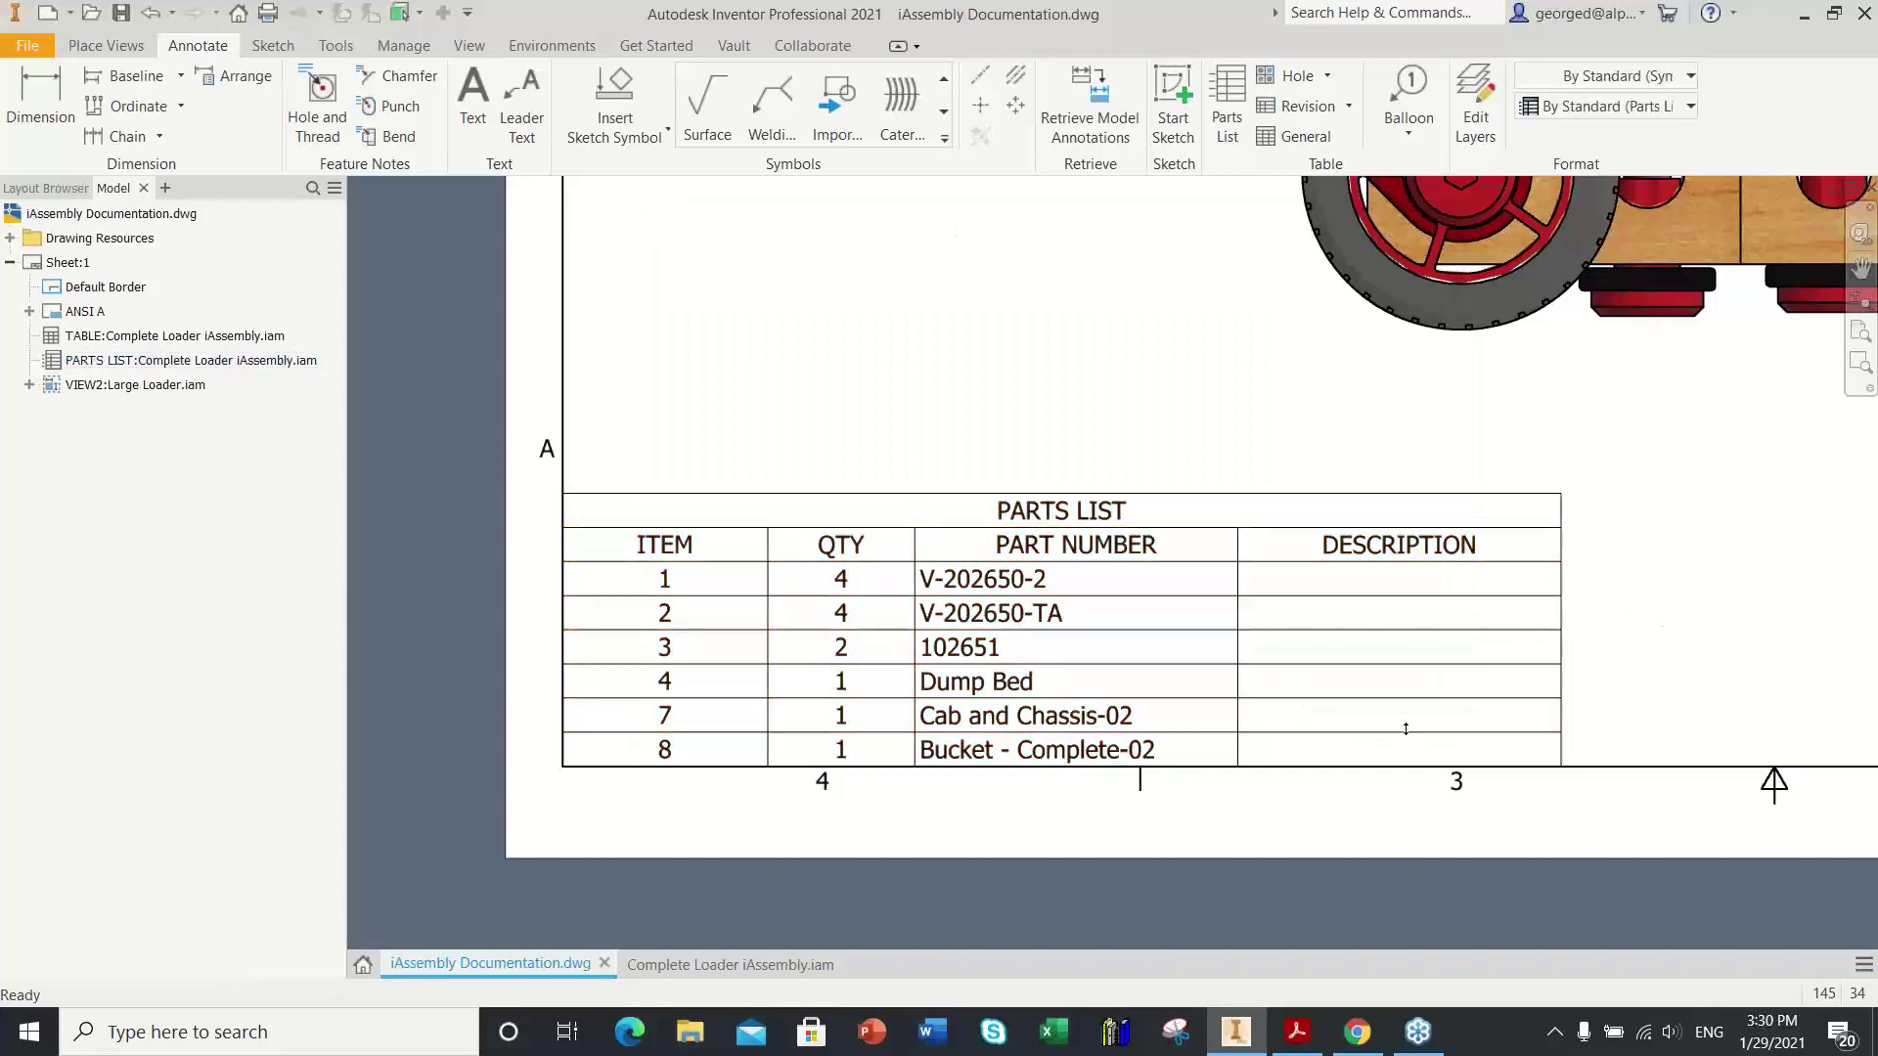
Step: Switch to the Complete Loader iAssembly and review its structured bill of materials, widening the QTY (Large Loader) column
{"action": "left_click", "coordinate": [755, 966]}
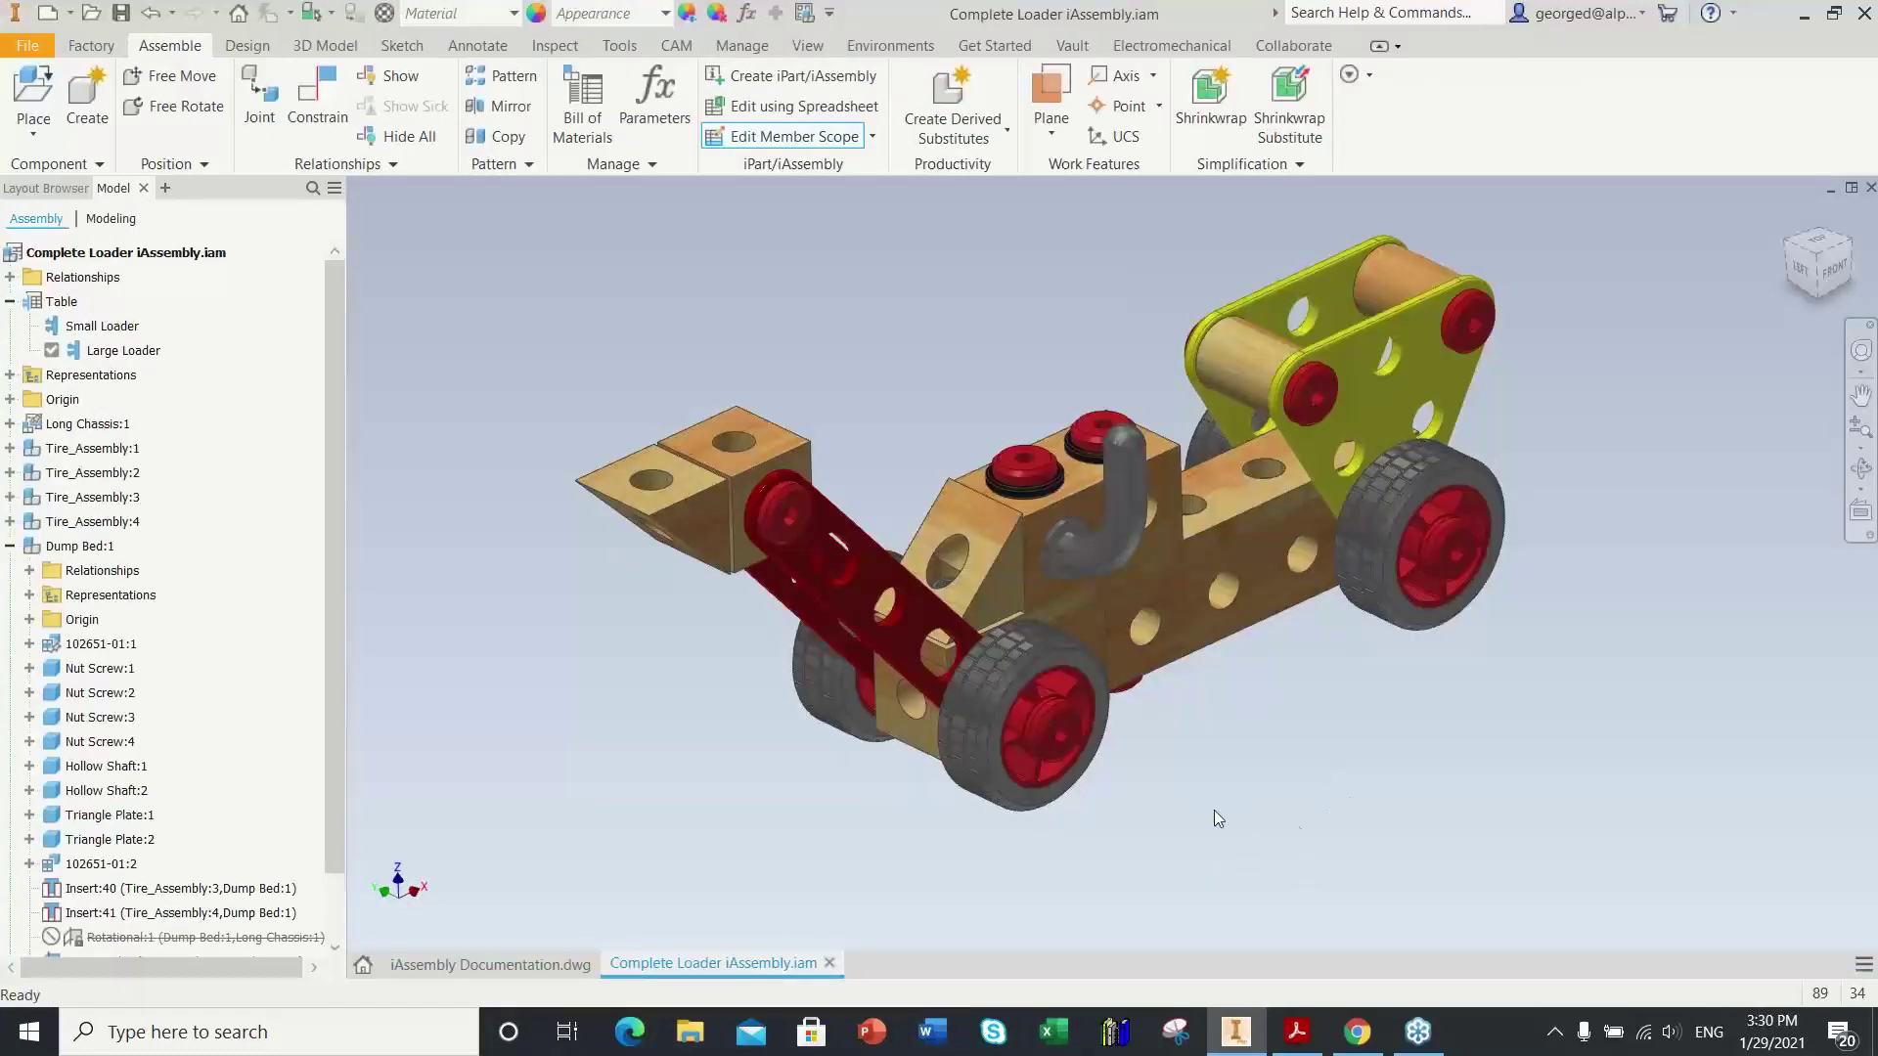
{"action": "left_click", "coordinate": [585, 145]}
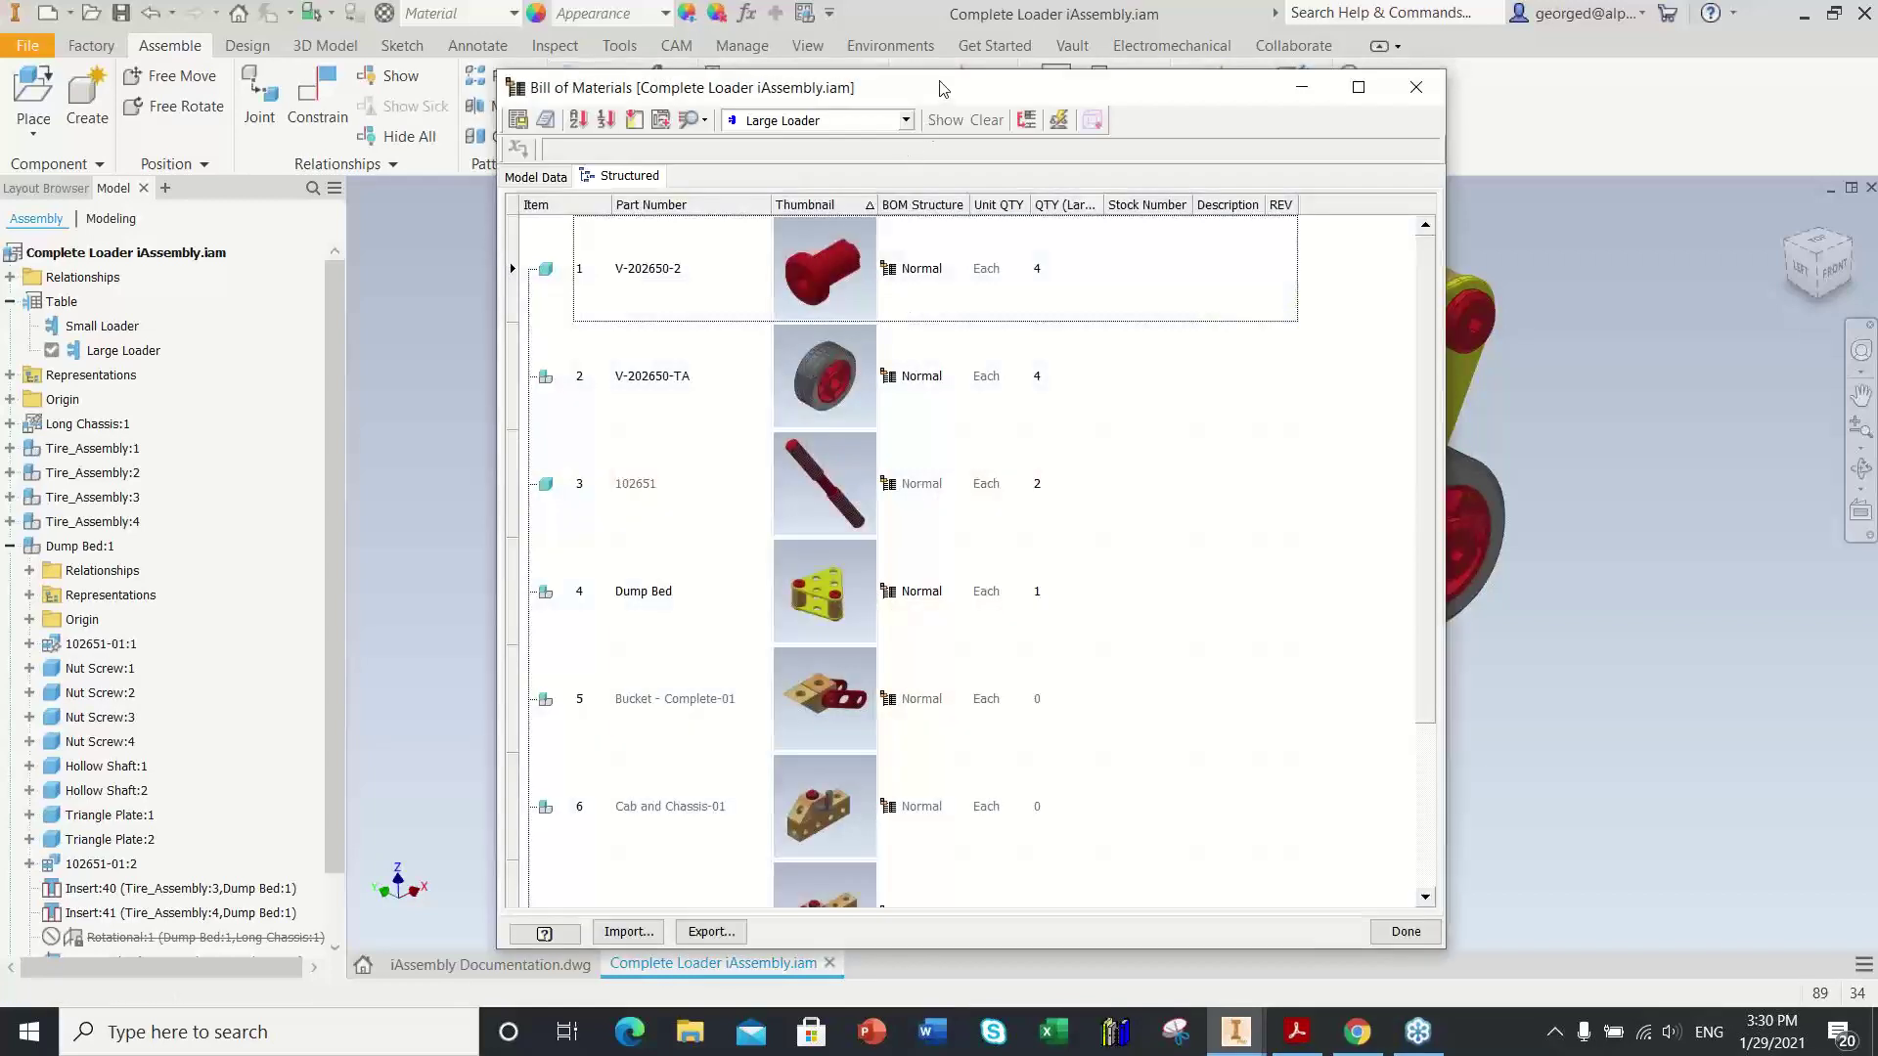
{"action": "left_click_drag", "start_coordinate": [943, 91], "coordinate": [902, 32]}
{"action": "left_click_drag", "start_coordinate": [1451, 920], "coordinate": [1561, 964]}
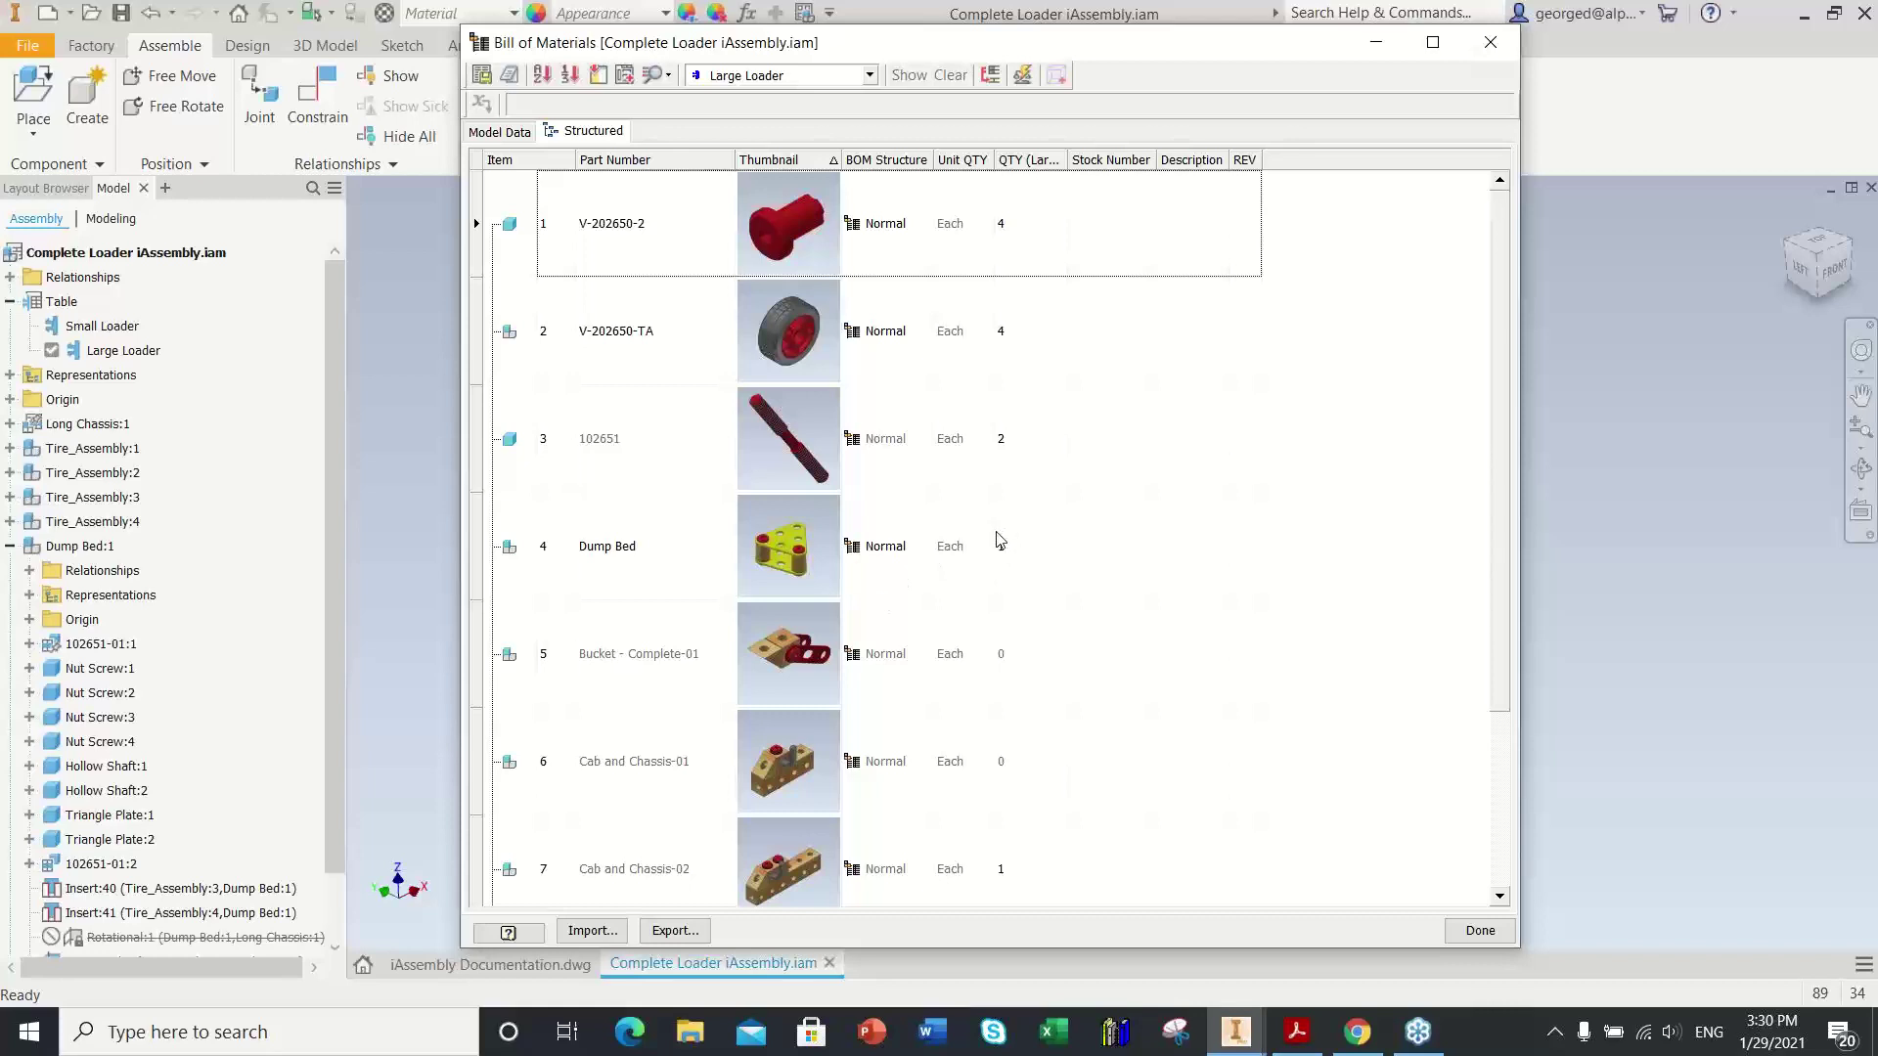
{"action": "scroll", "coordinate": [990, 536], "scroll_direction": "down", "scroll_amount": 2}
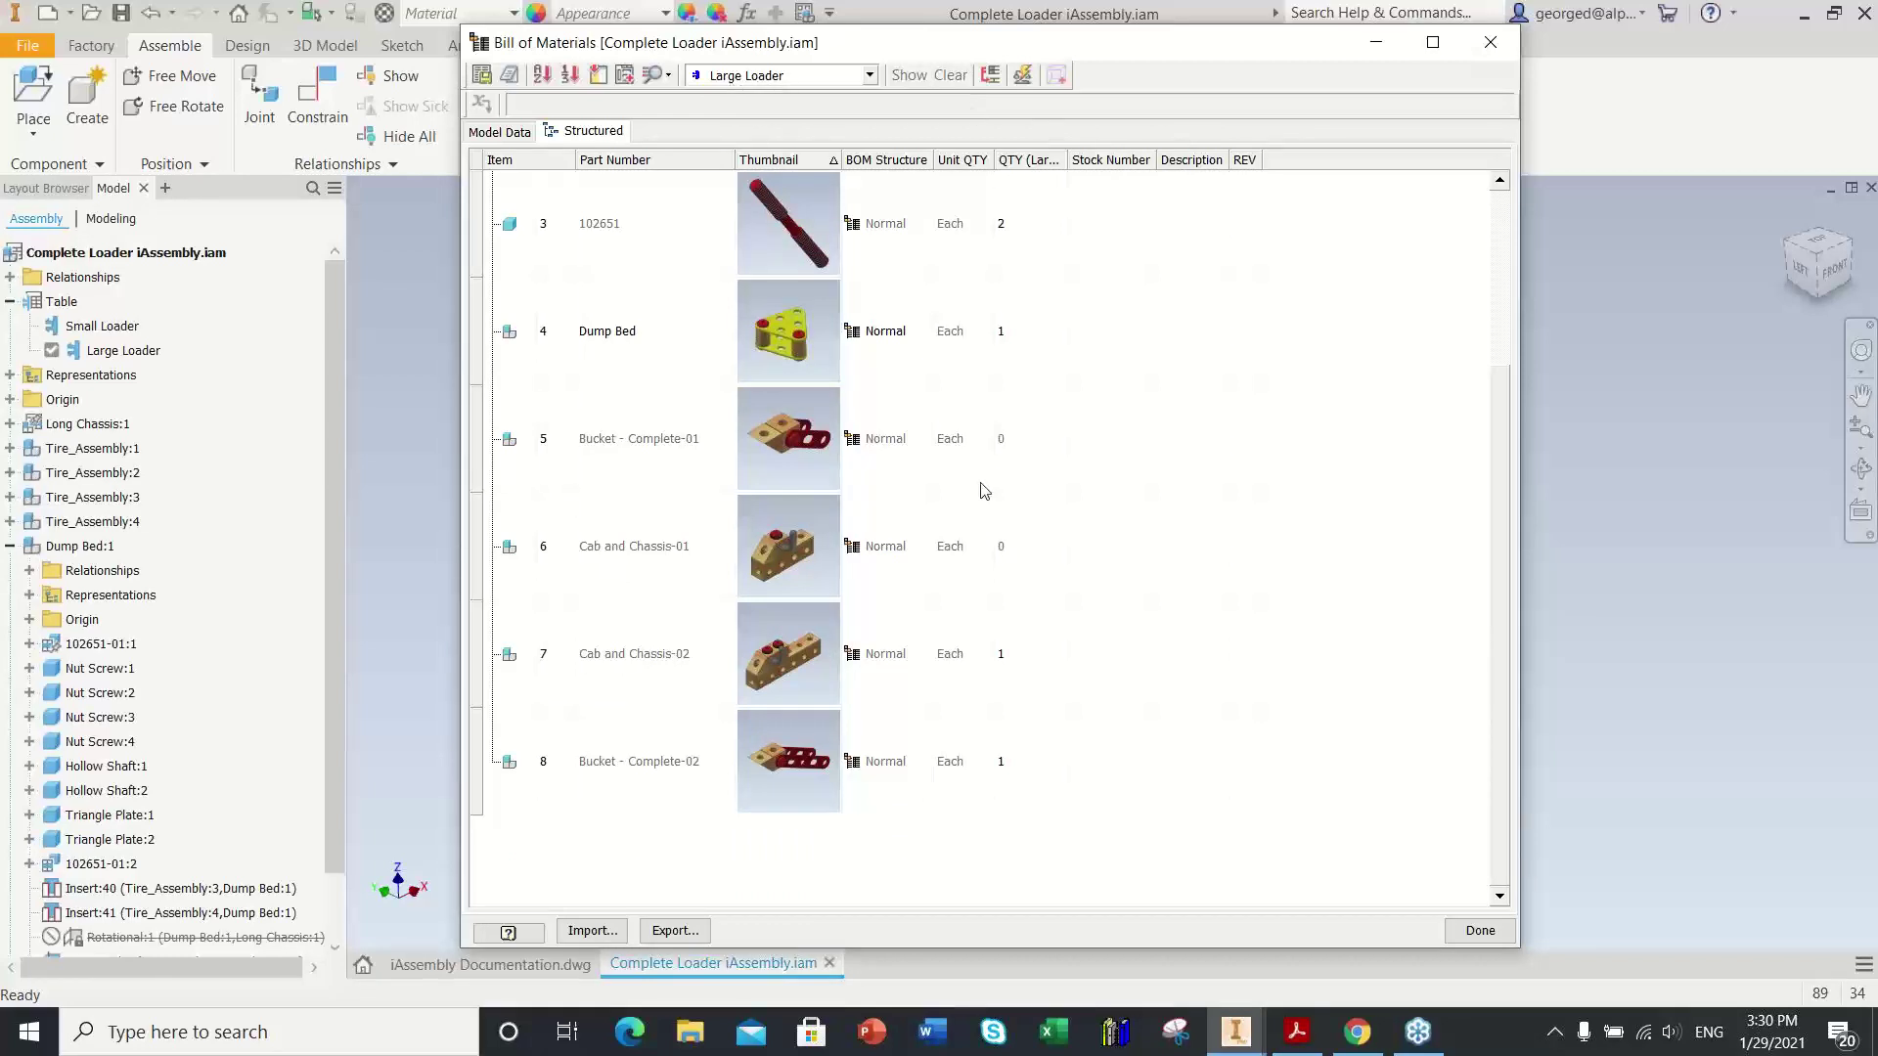
{"action": "left_click_drag", "start_coordinate": [1065, 161], "coordinate": [1176, 162]}
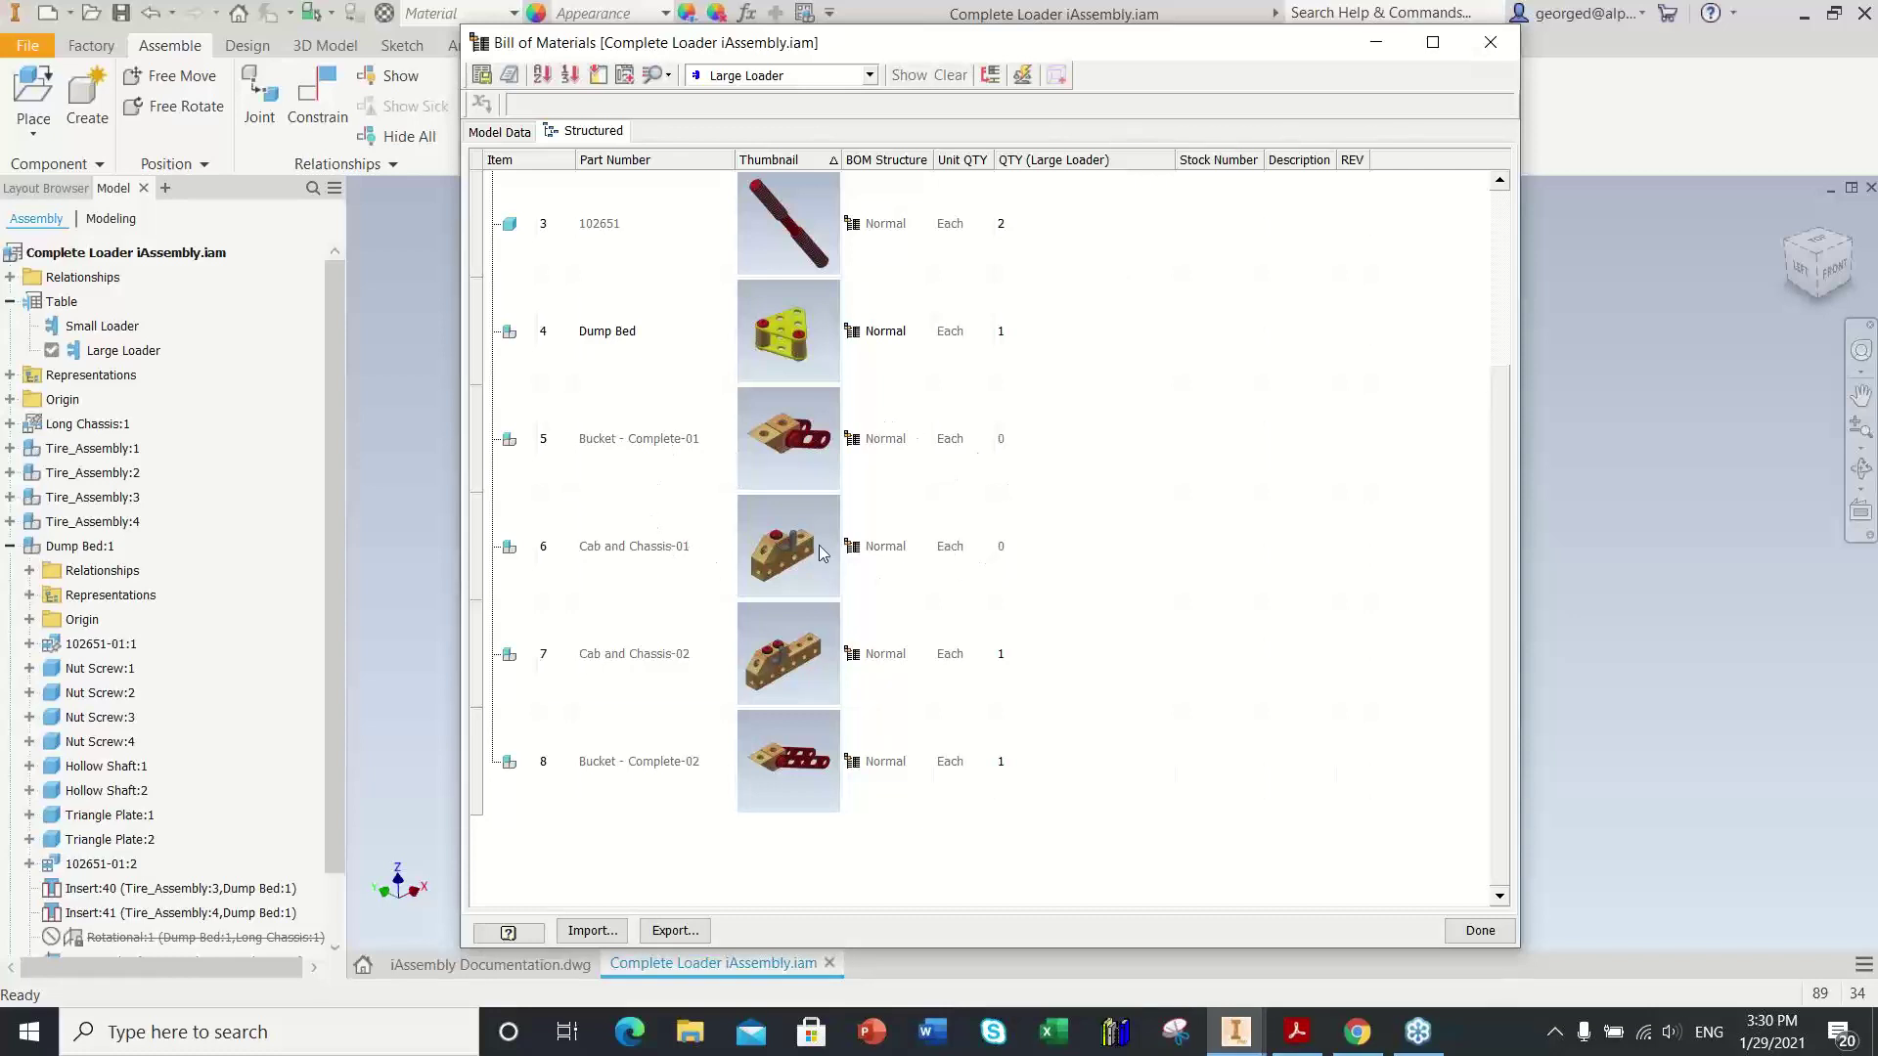
Step: Show the Small Loader quantities in the structured bill of materials, widen its quantity column to check the components, and close it
{"action": "left_click", "coordinate": [870, 75]}
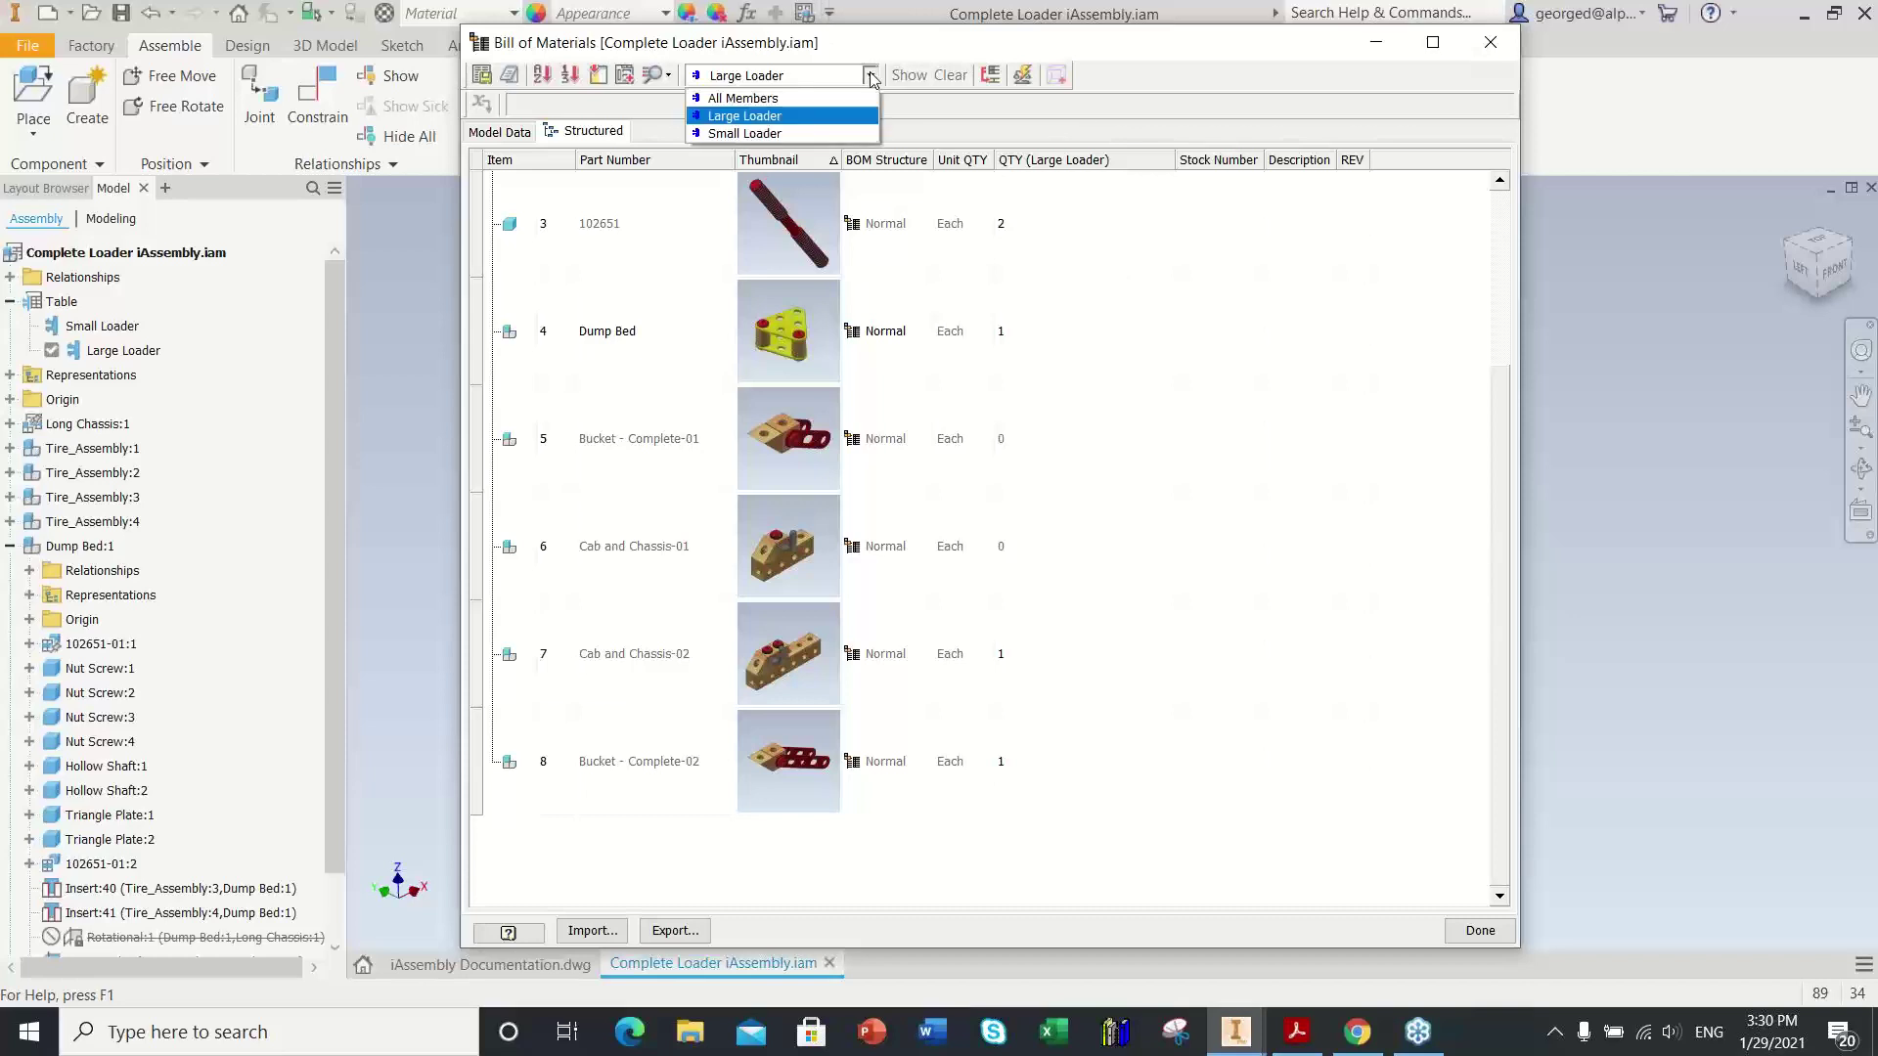
{"action": "left_click", "coordinate": [774, 134]}
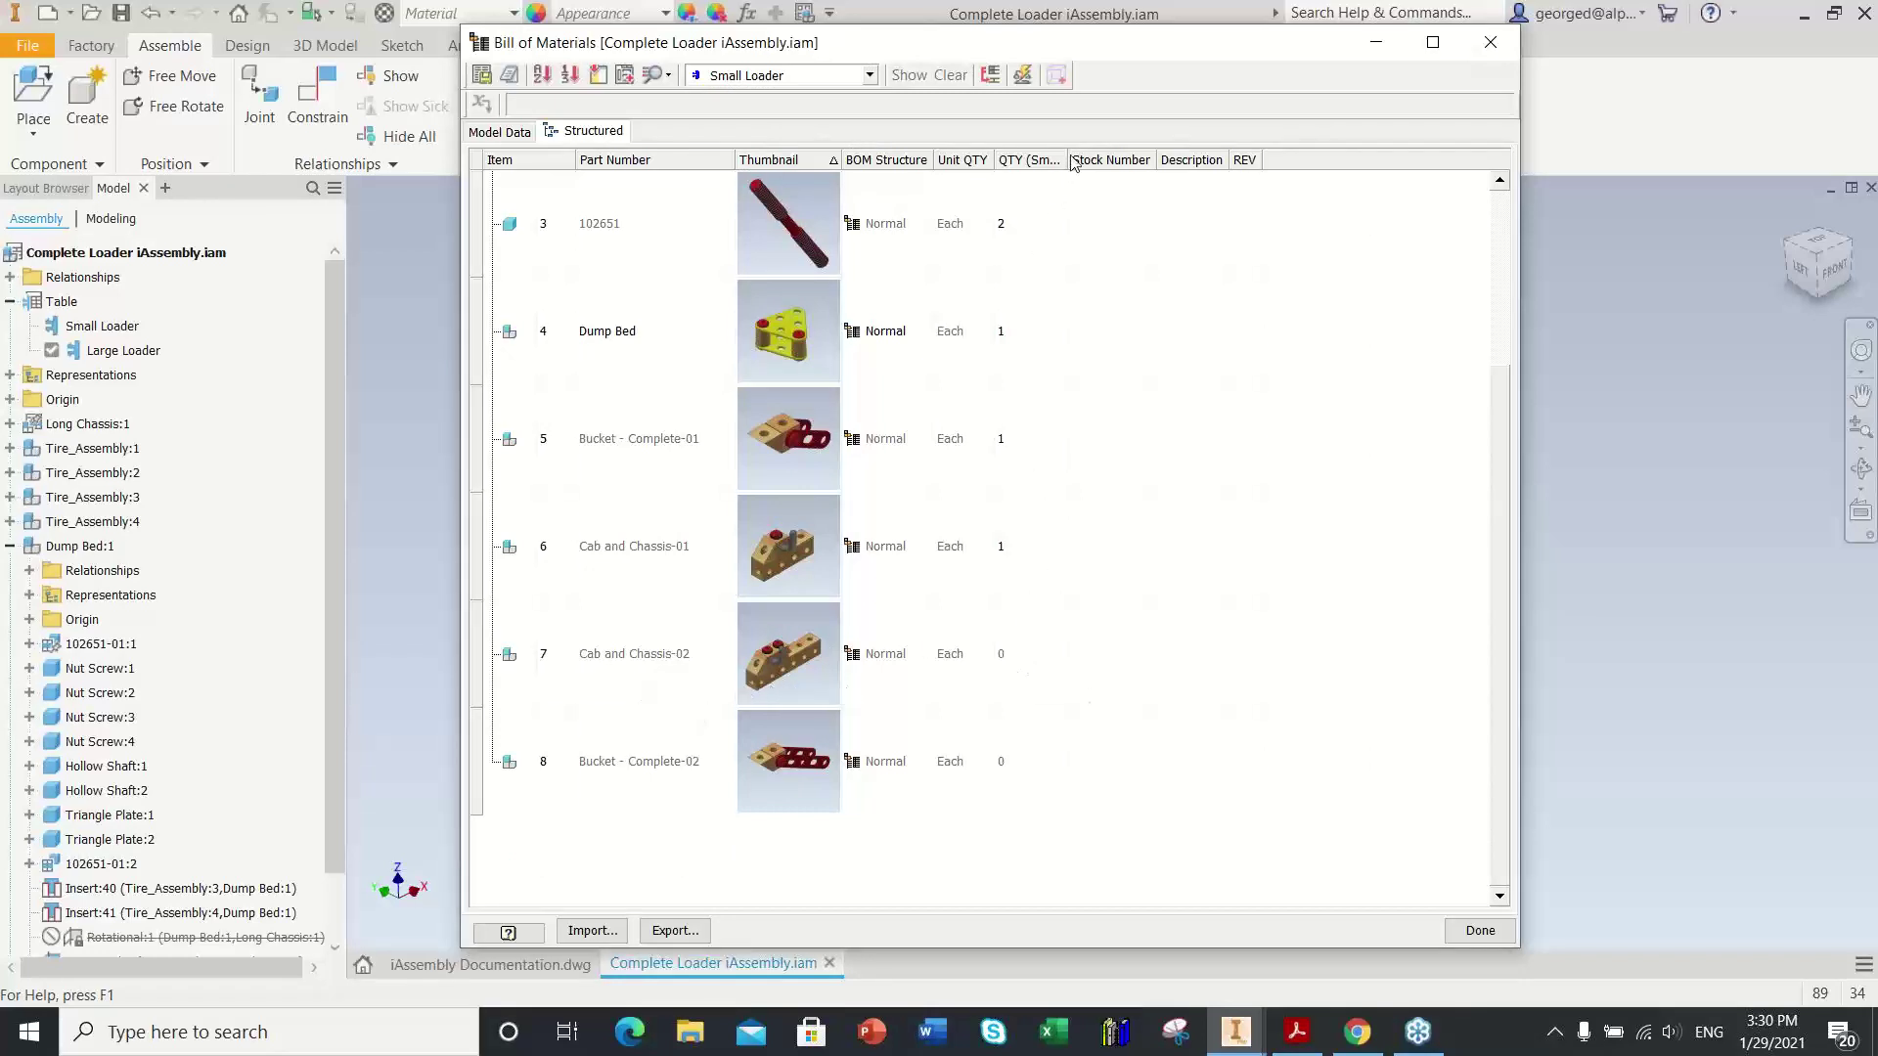
{"action": "left_click_drag", "start_coordinate": [1068, 157], "coordinate": [1154, 156]}
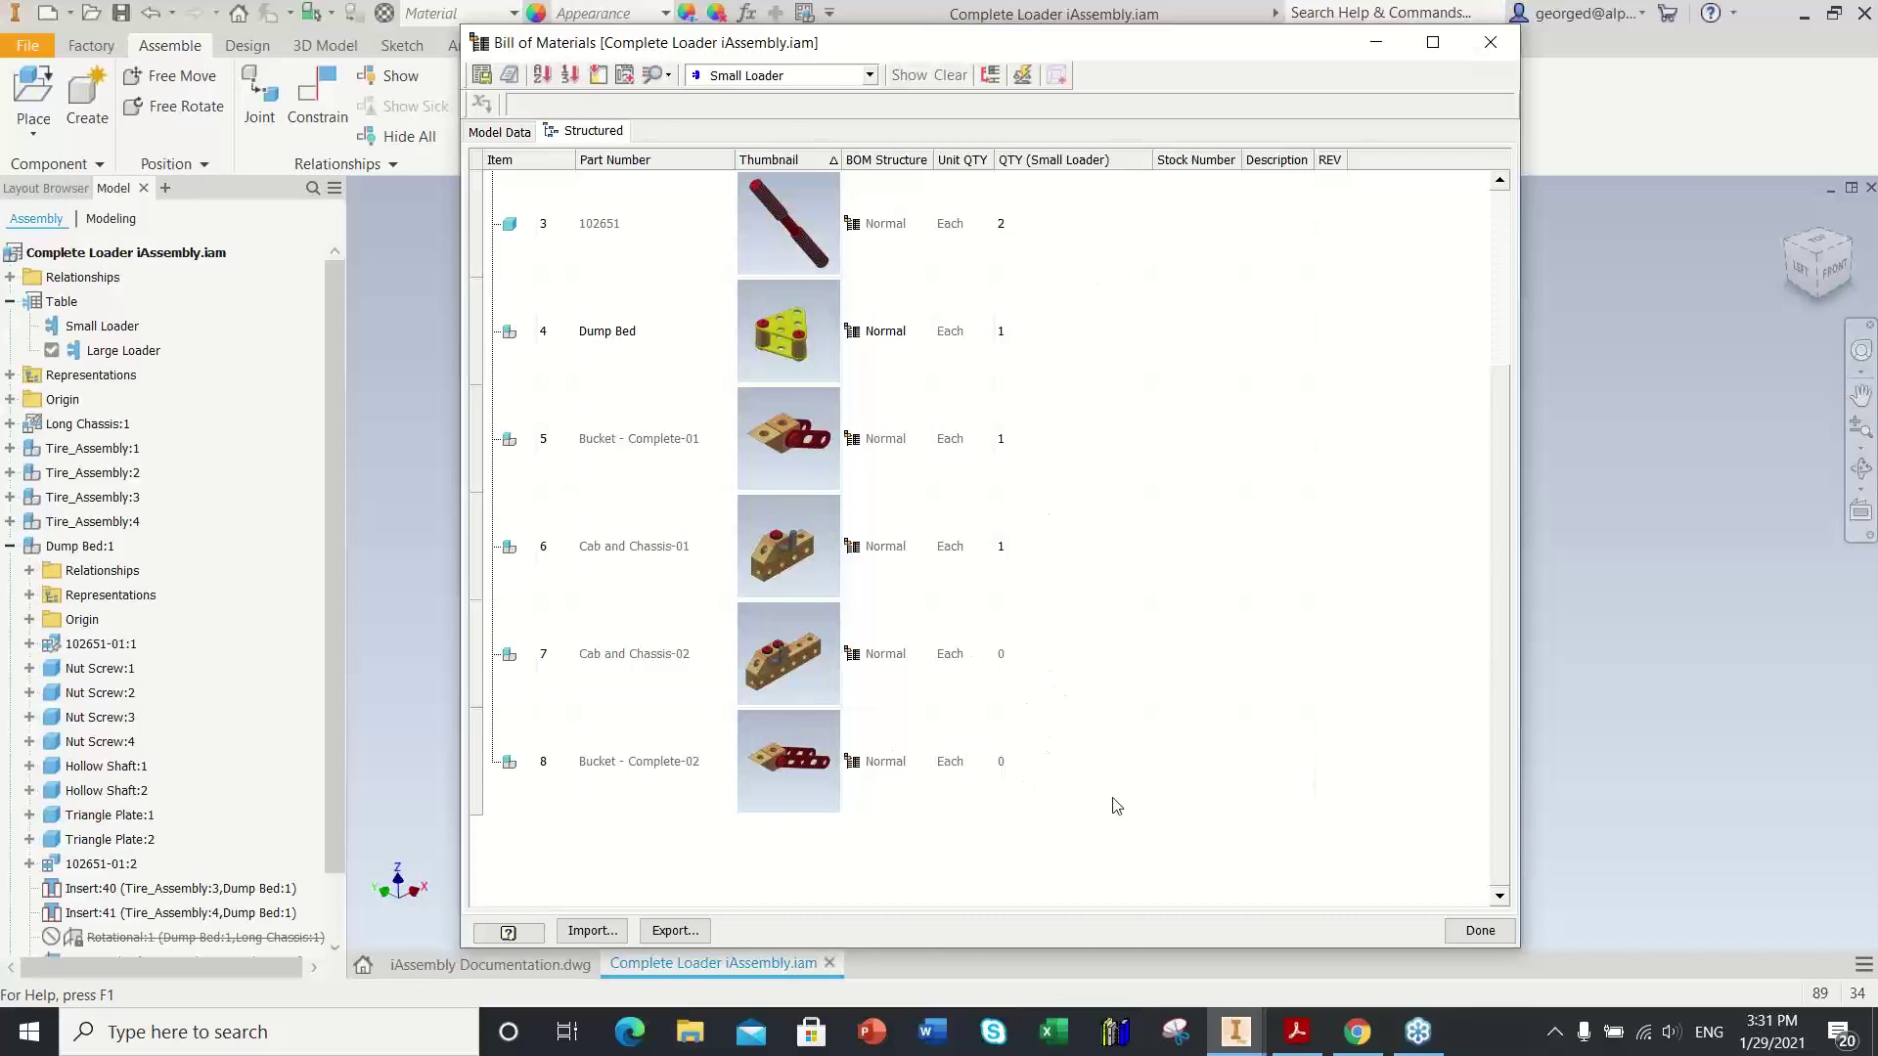
{"action": "left_click", "coordinate": [1491, 42]}
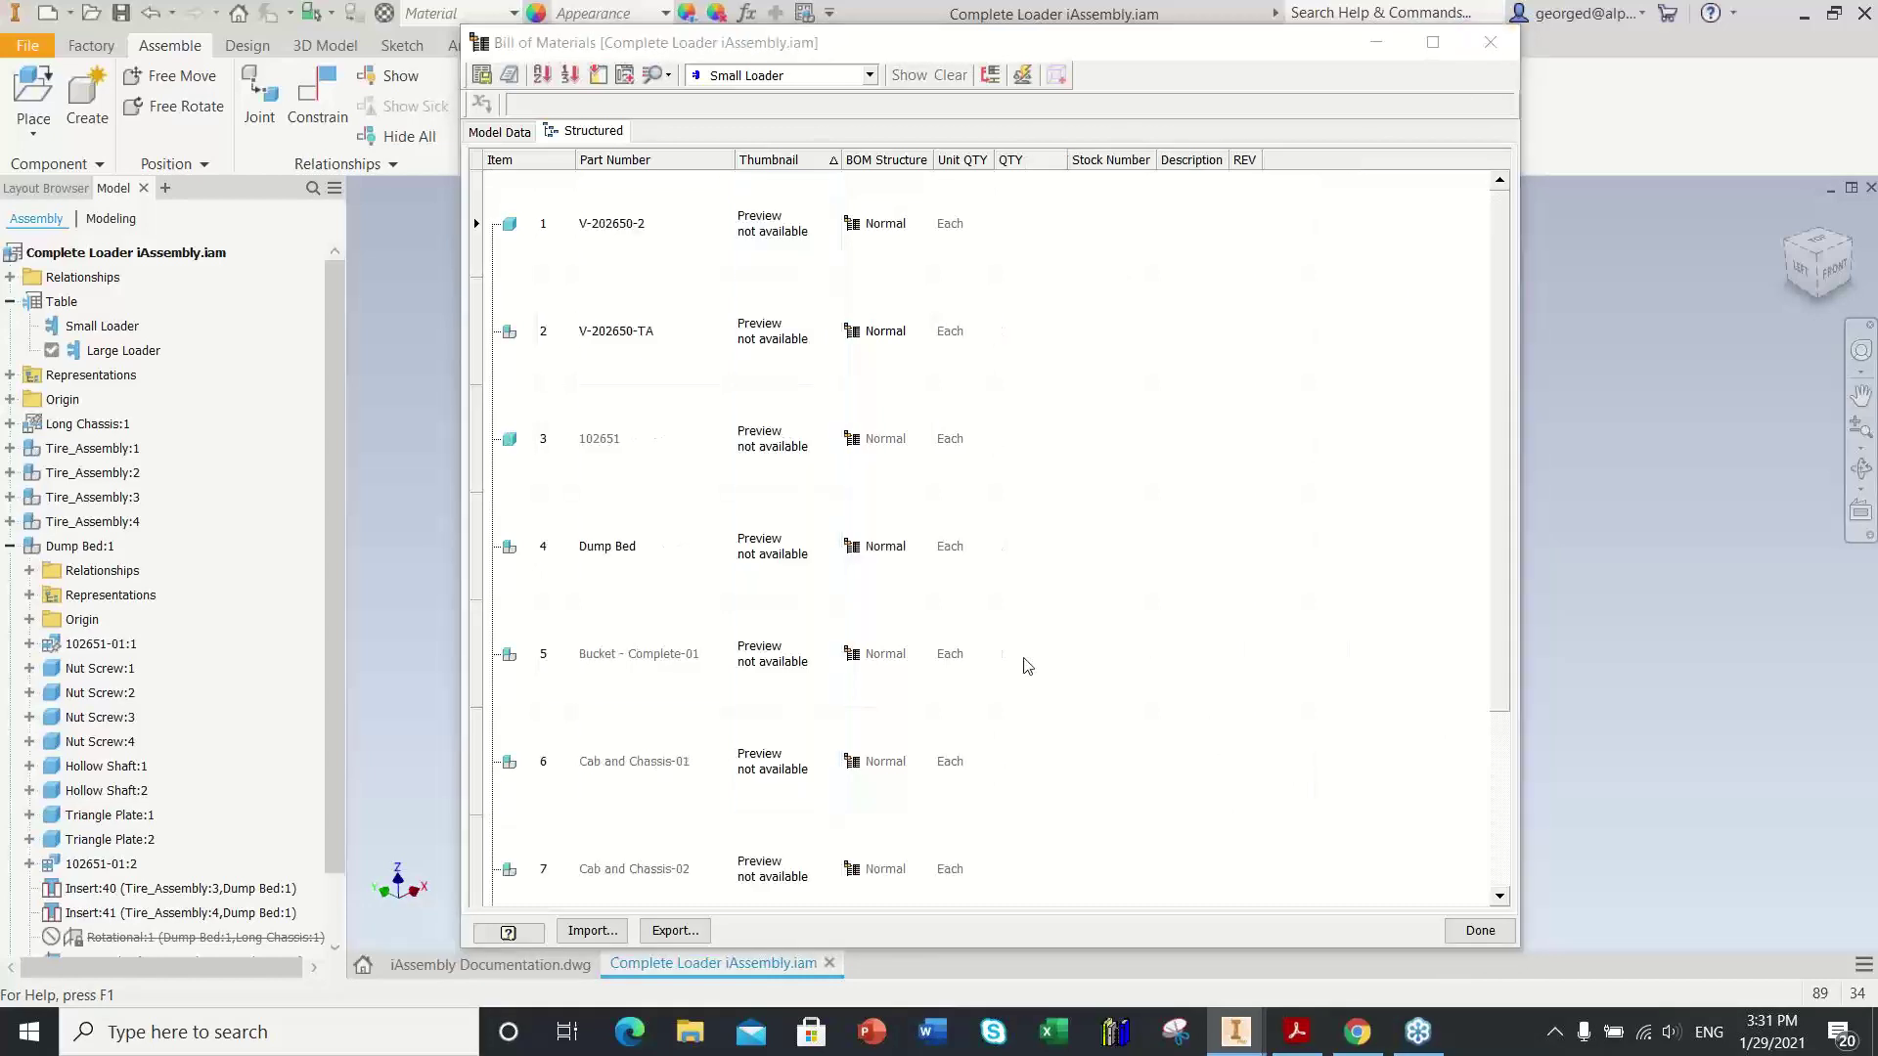
Step: Return to the iAssembly Documentation drawing, turn off hiding rows of zero quantity in the parts list's member selection, and apply it
{"action": "left_click", "coordinate": [524, 968]}
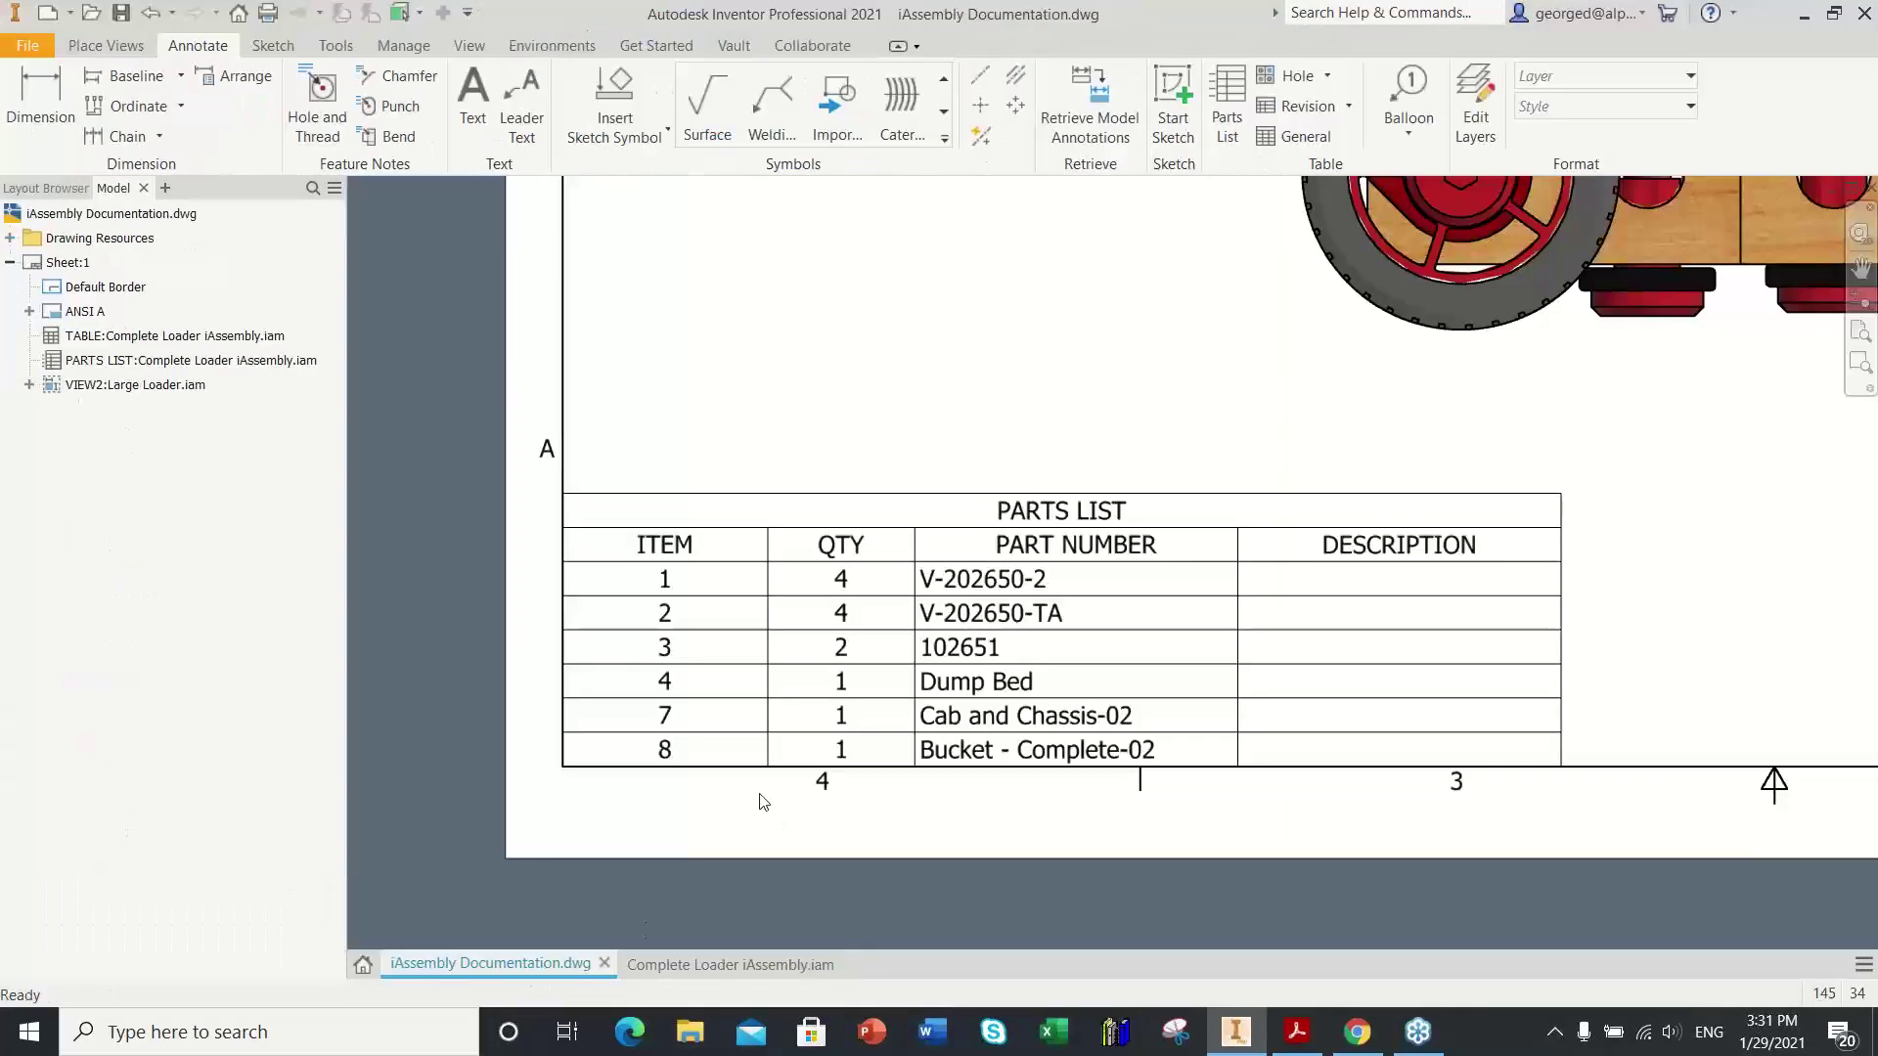
{"action": "right_click", "coordinate": [971, 584]}
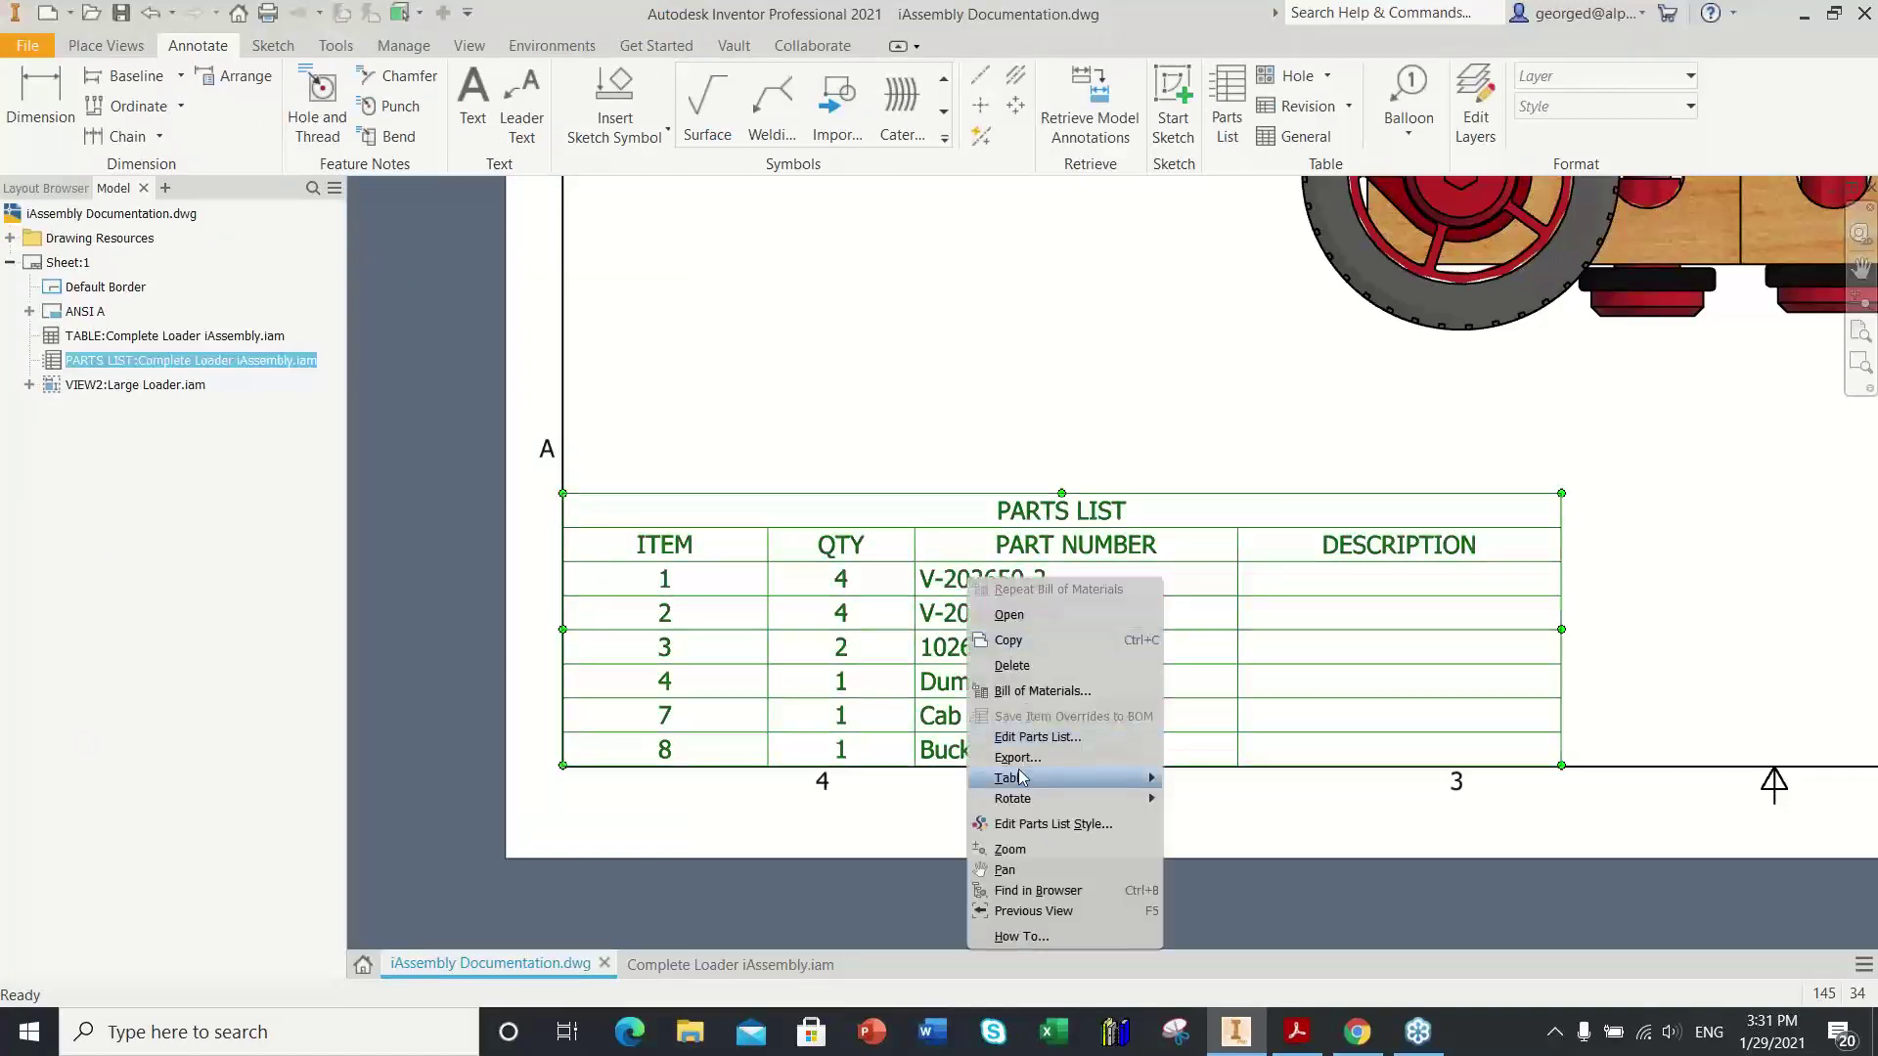
{"action": "left_click", "coordinate": [1027, 739]}
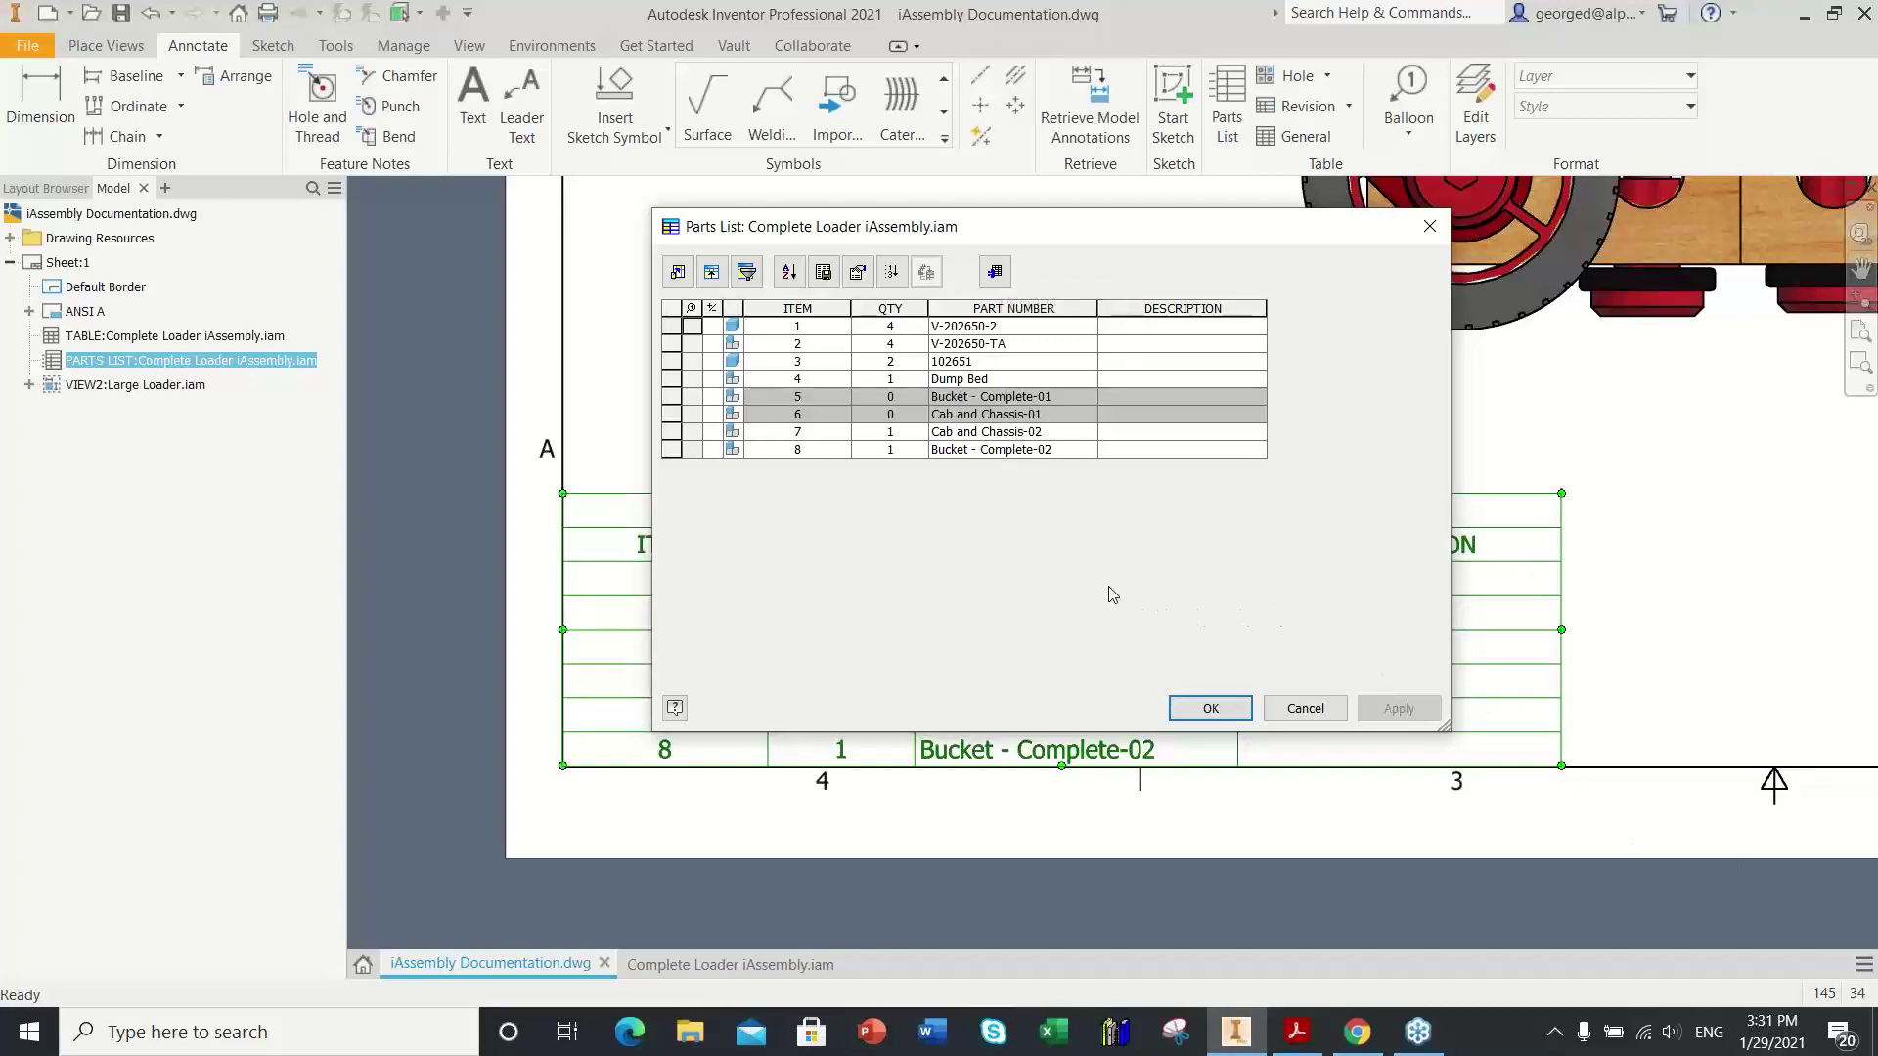
{"action": "left_click", "coordinate": [997, 274]}
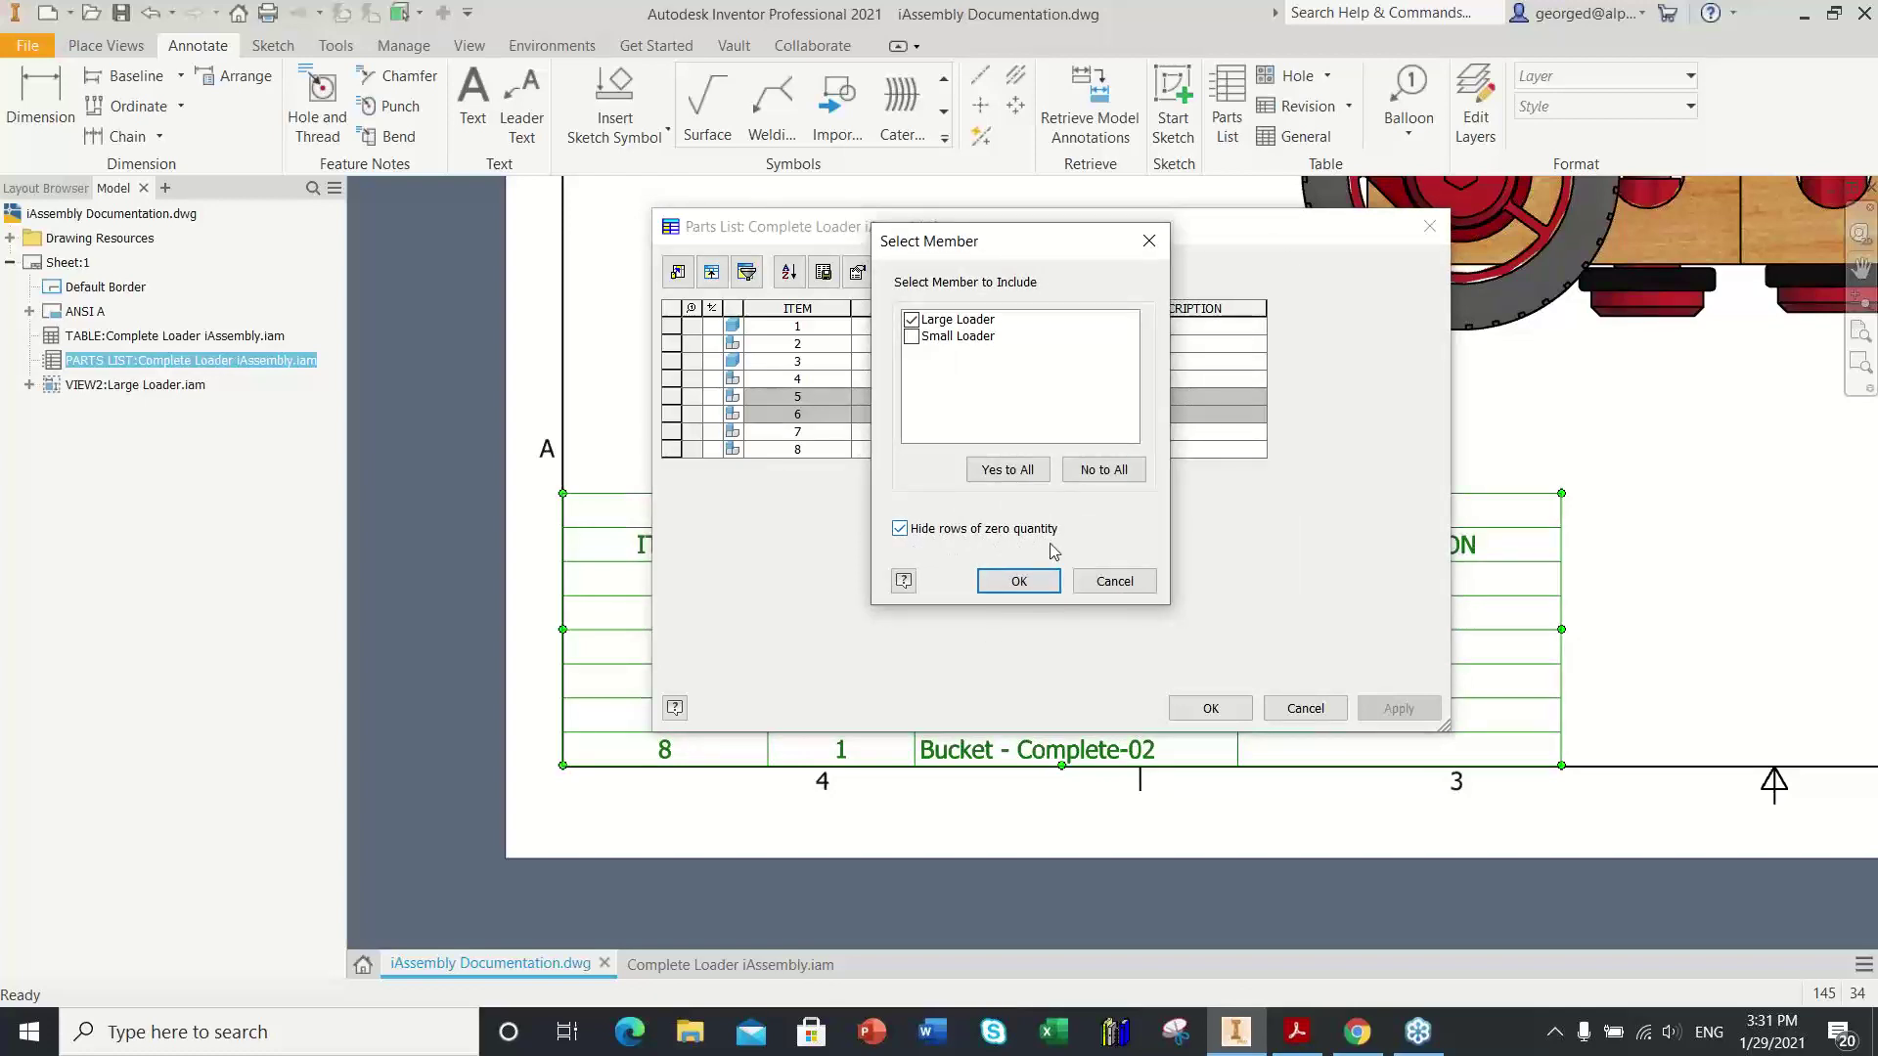
{"action": "left_click_drag", "start_coordinate": [1027, 242], "coordinate": [1470, 252]}
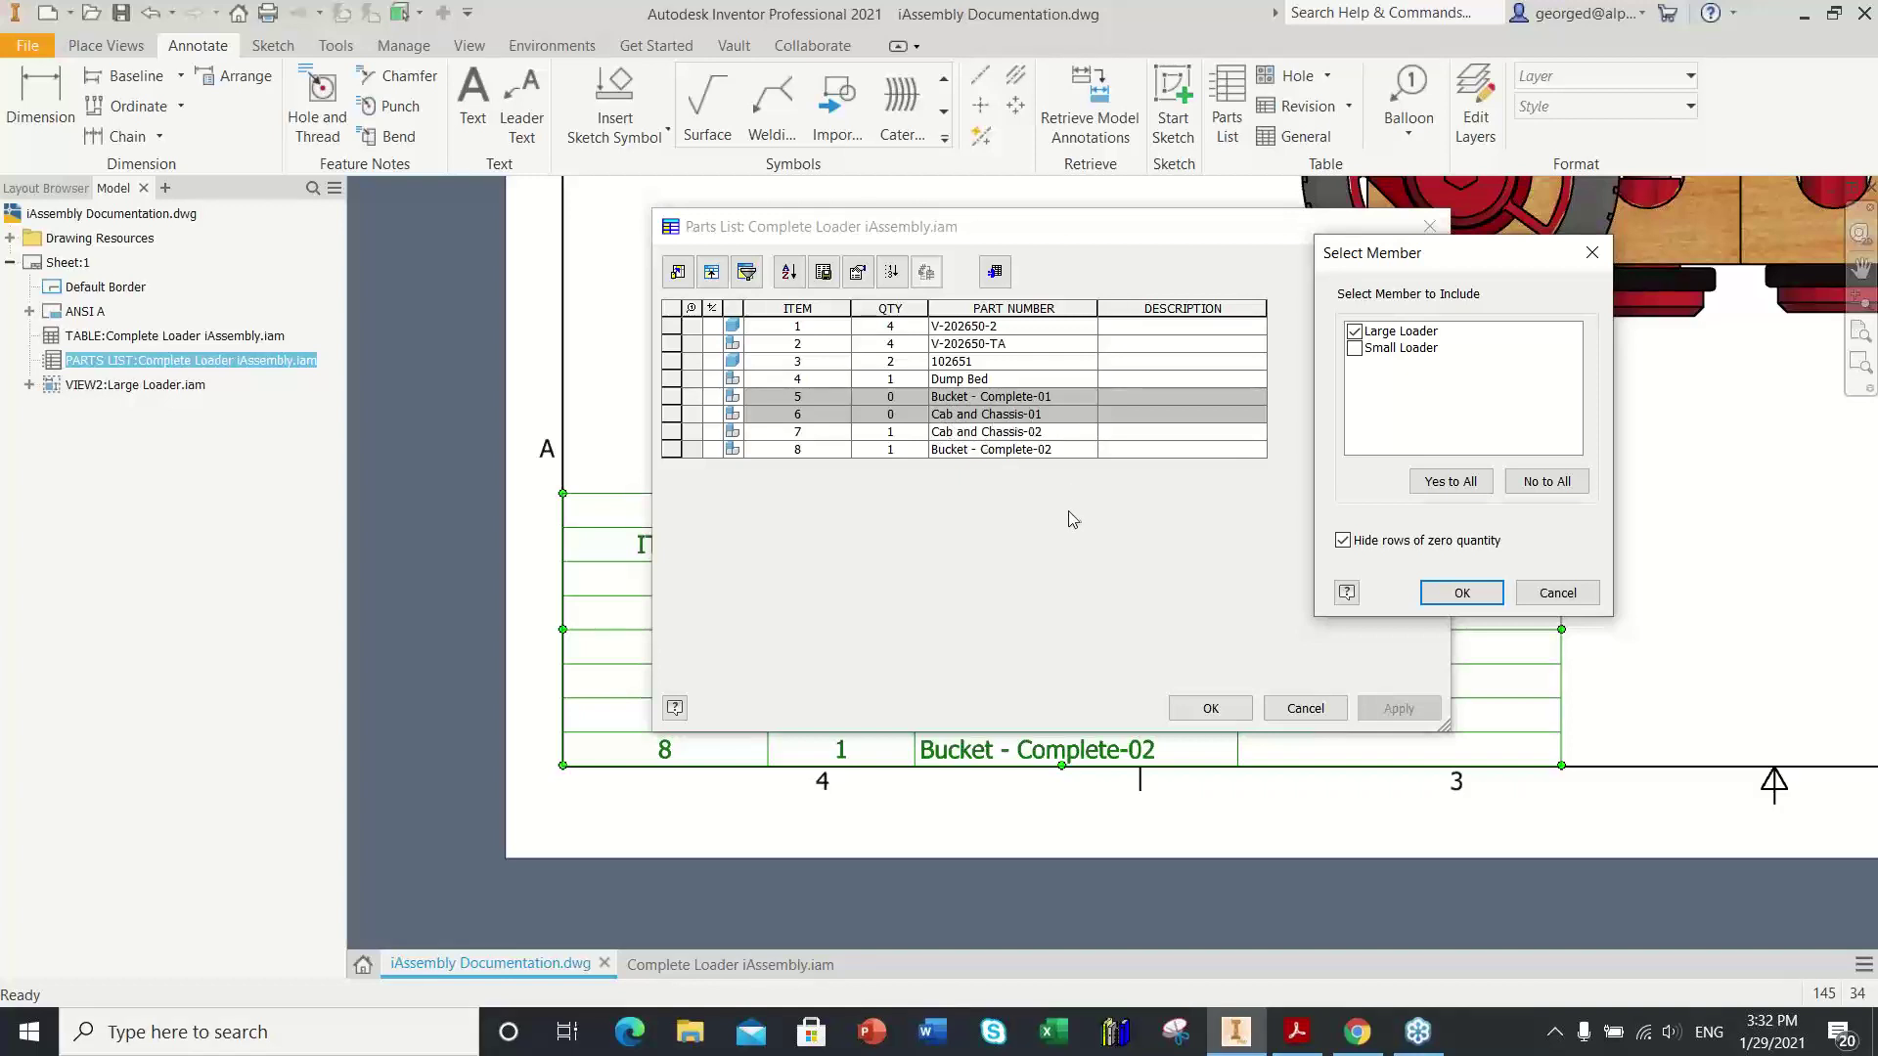
{"action": "left_click", "coordinate": [1346, 544]}
{"action": "left_click", "coordinate": [1462, 594]}
{"action": "left_click", "coordinate": [1399, 711]}
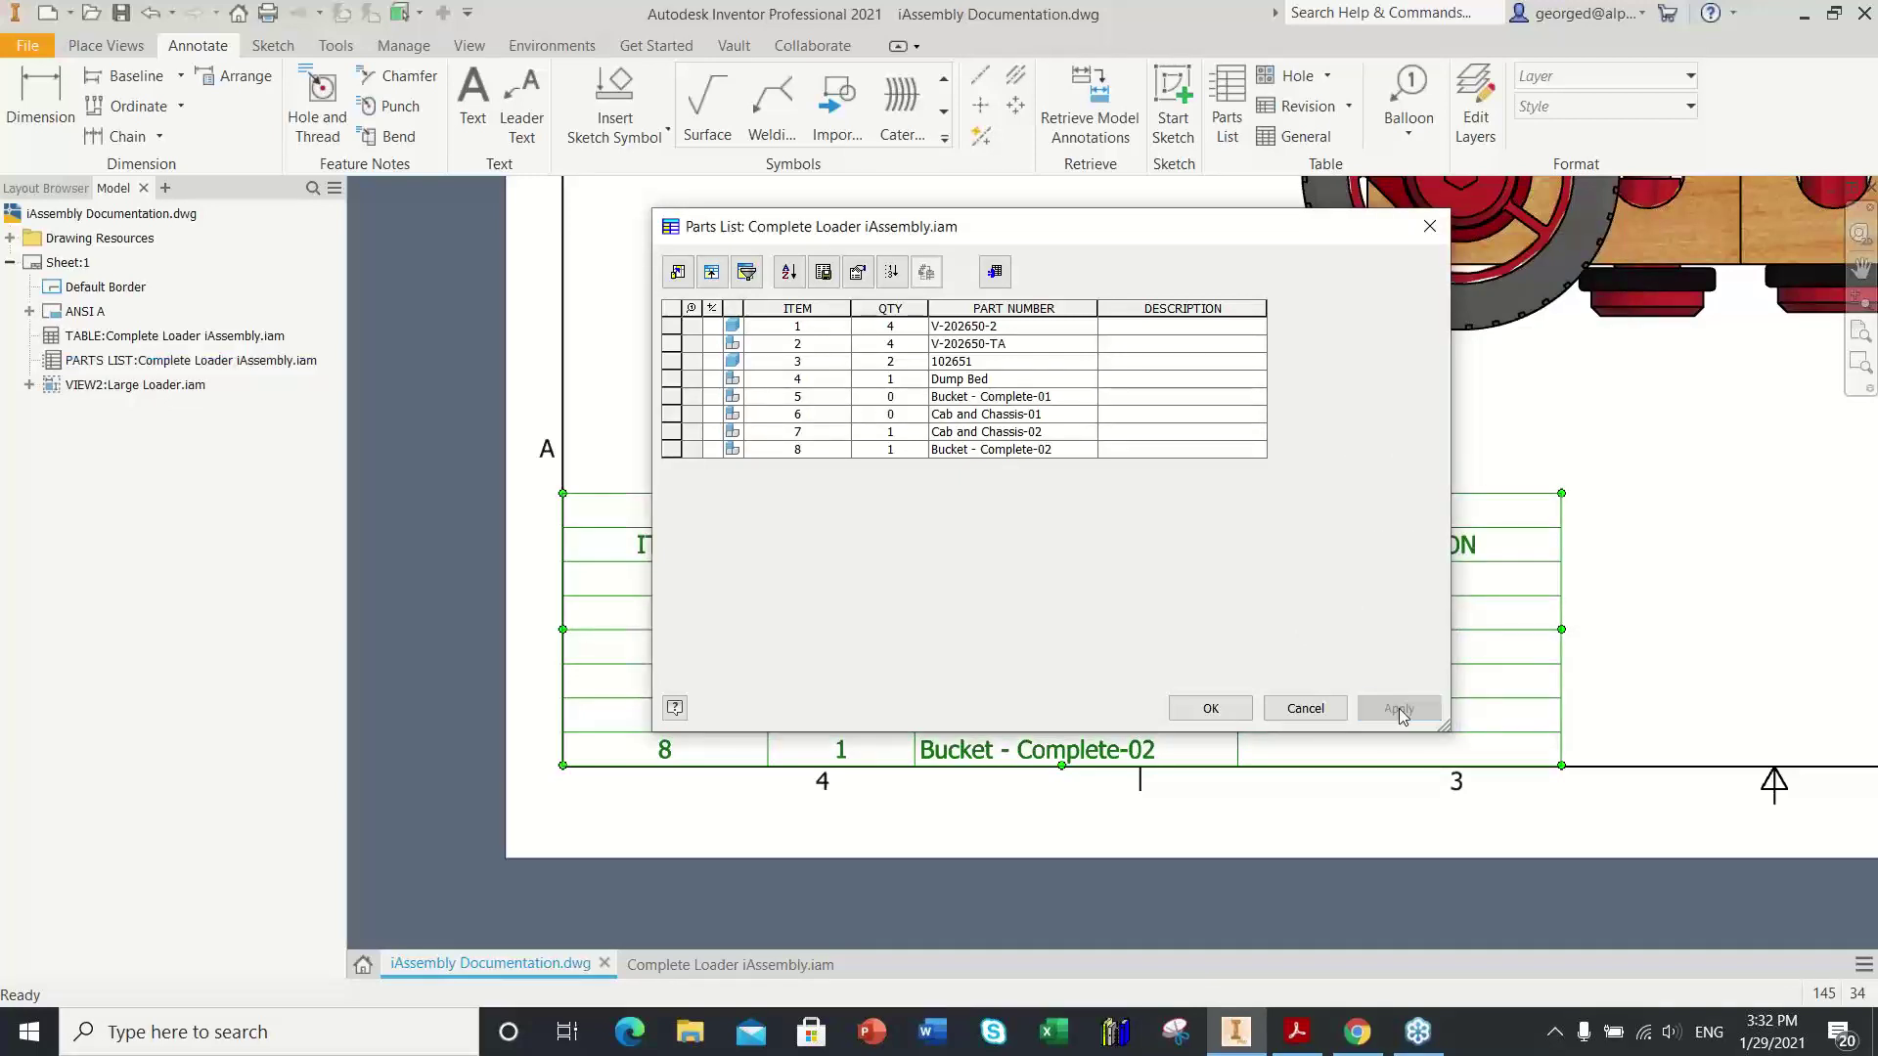
{"action": "left_click_drag", "start_coordinate": [1090, 226], "coordinate": [403, 176]}
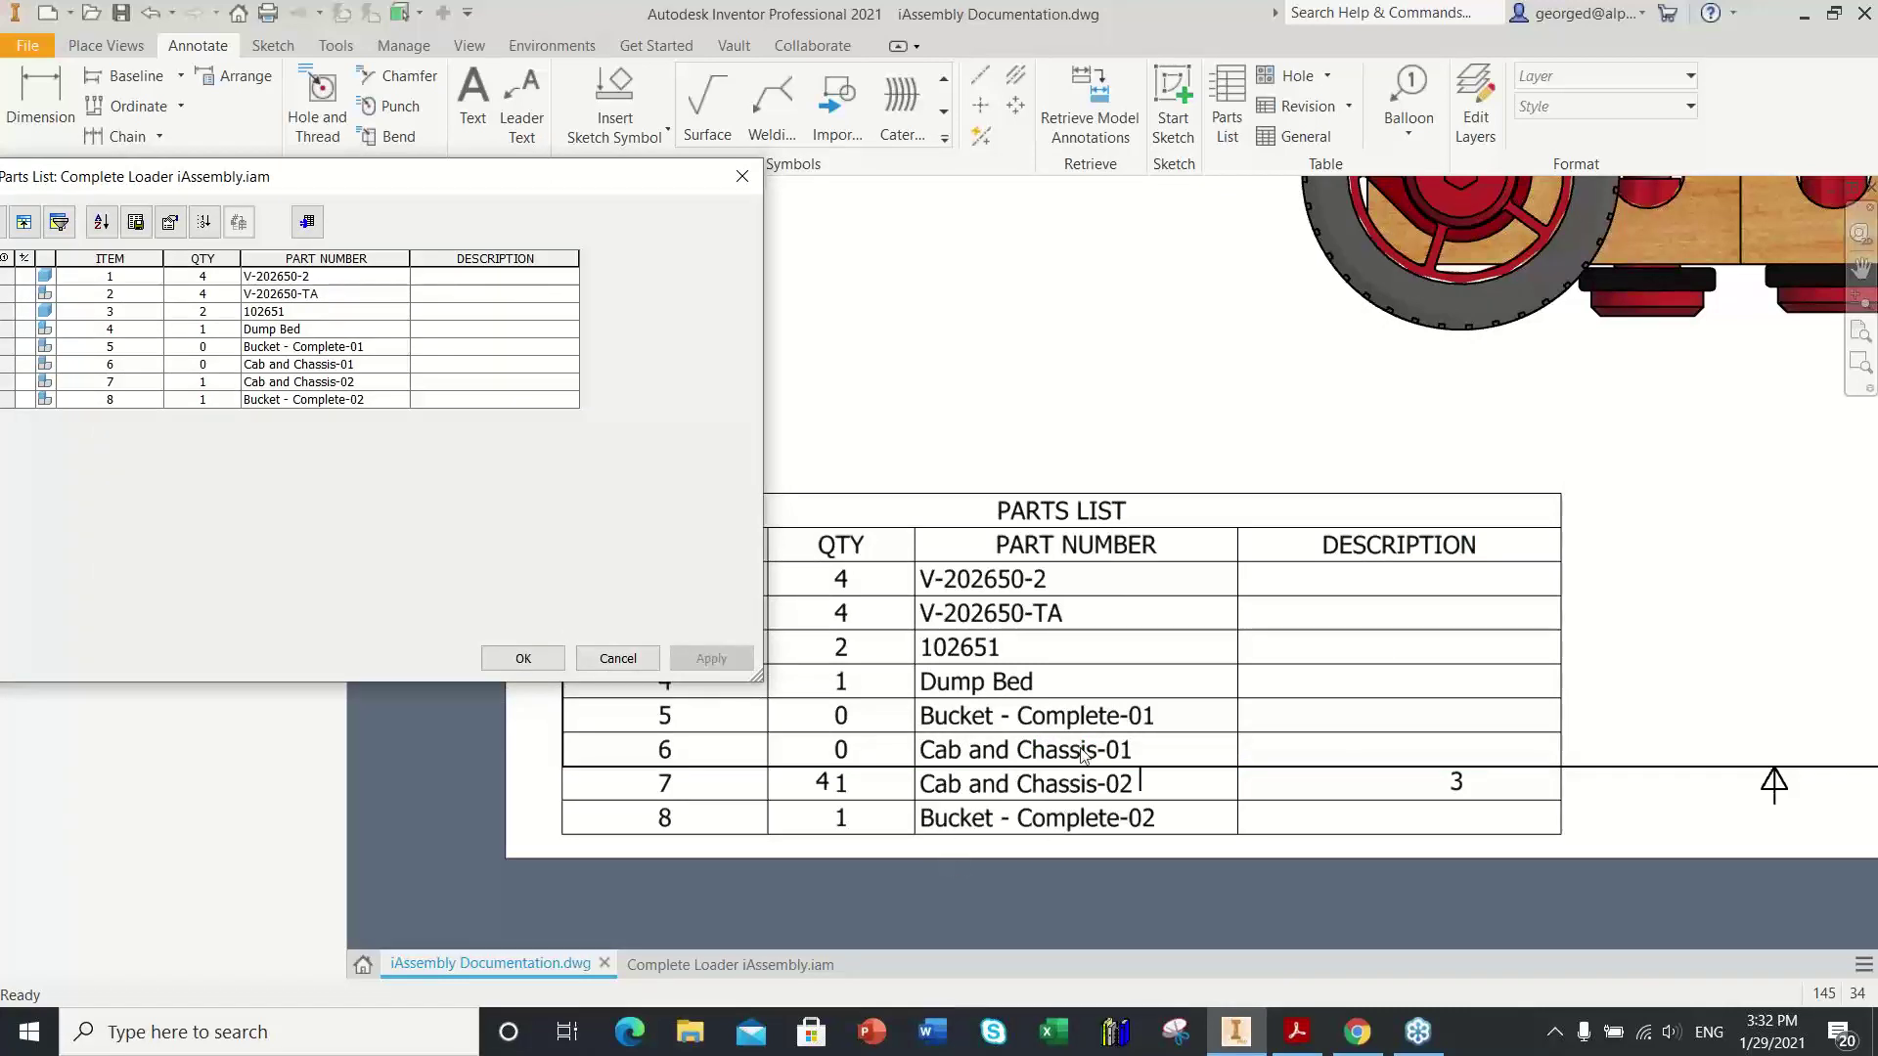
Step: Include the Small Loader member alongside Large Loader in the parts list and accept the edit
{"action": "left_click_drag", "start_coordinate": [499, 186], "coordinate": [1313, 177]}
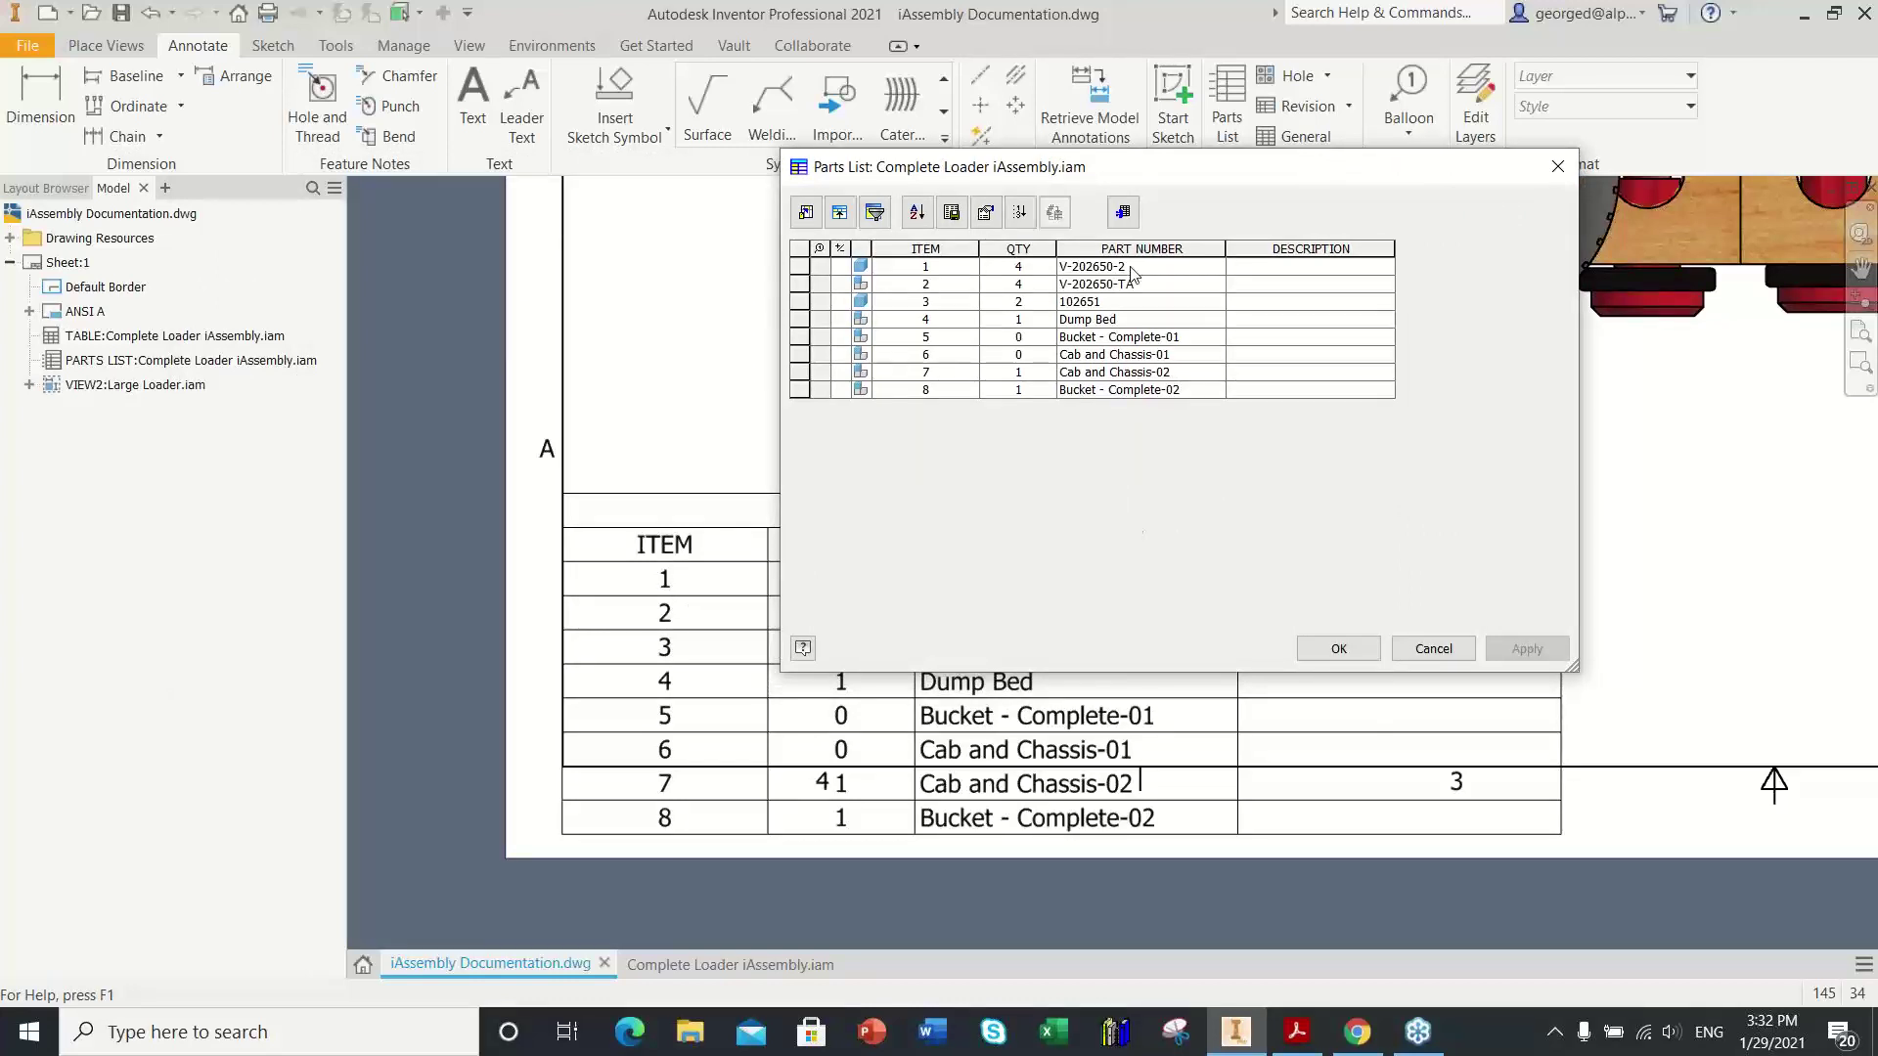
{"action": "left_click", "coordinate": [1125, 213]}
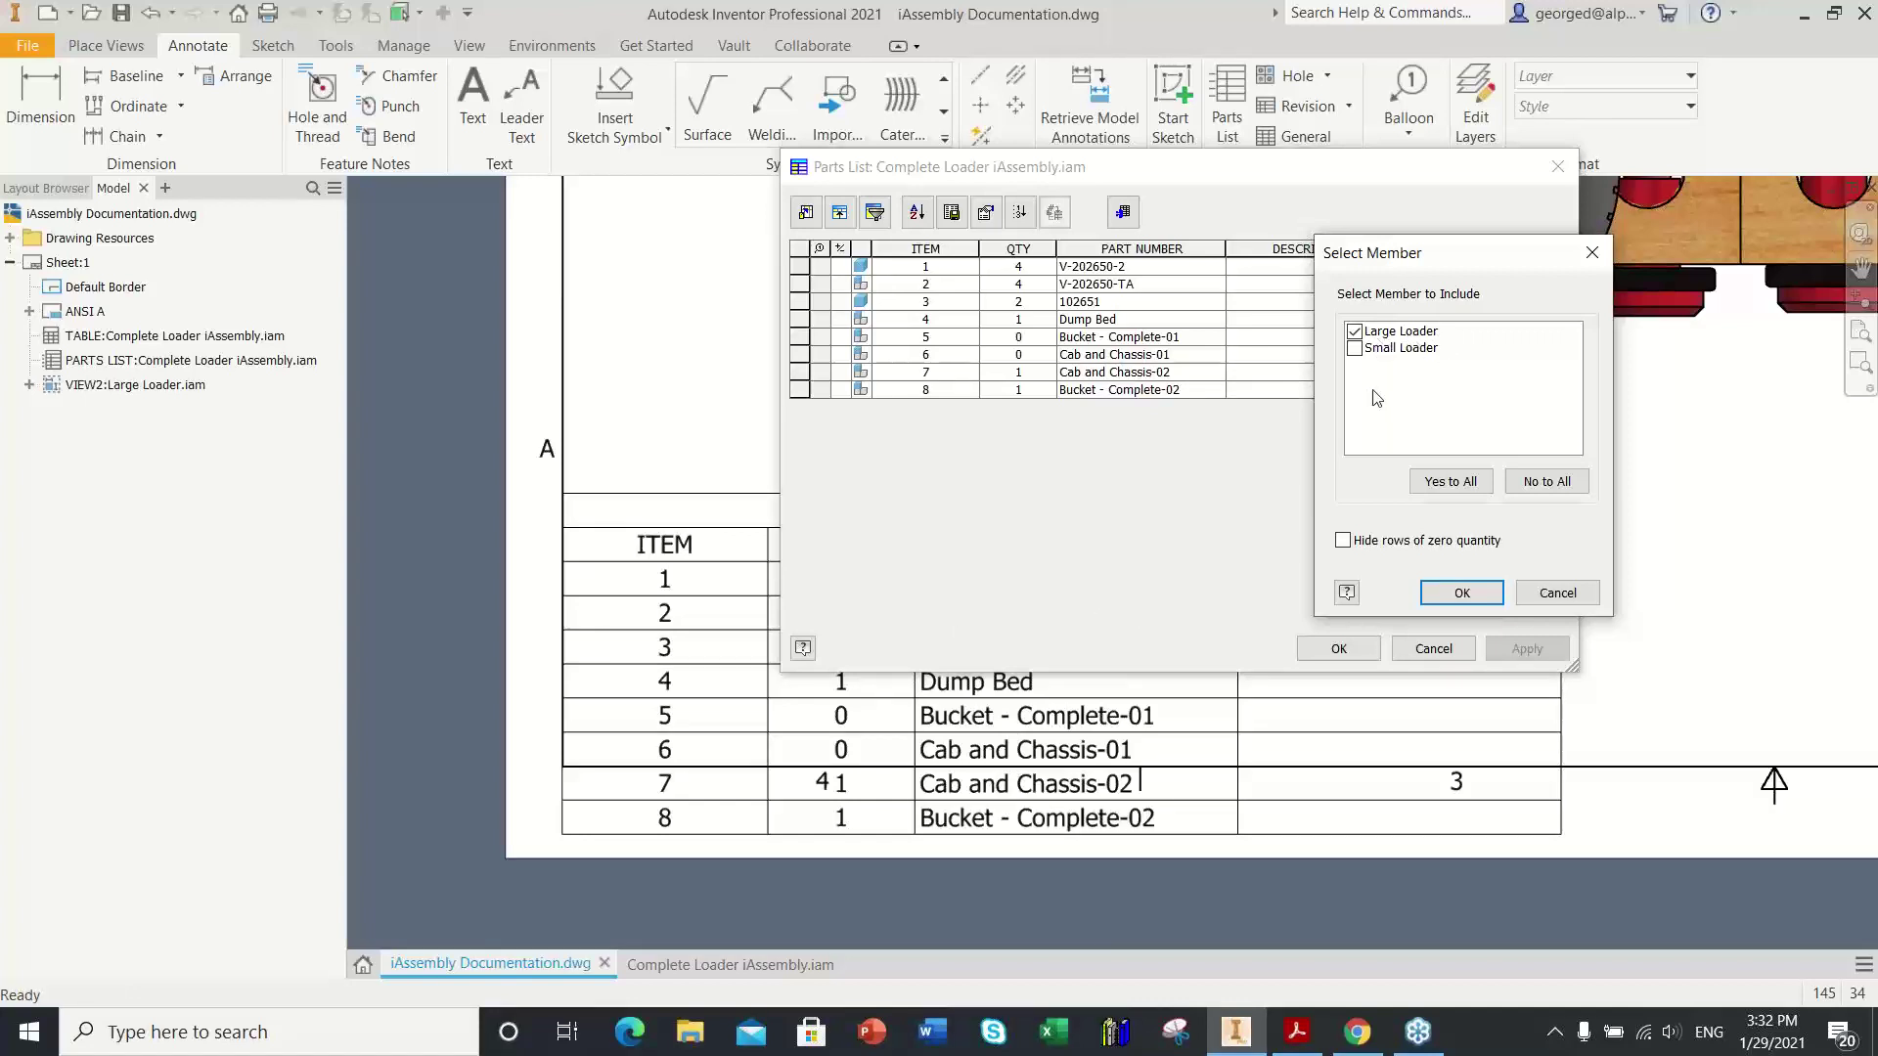
{"action": "left_click", "coordinate": [1358, 352]}
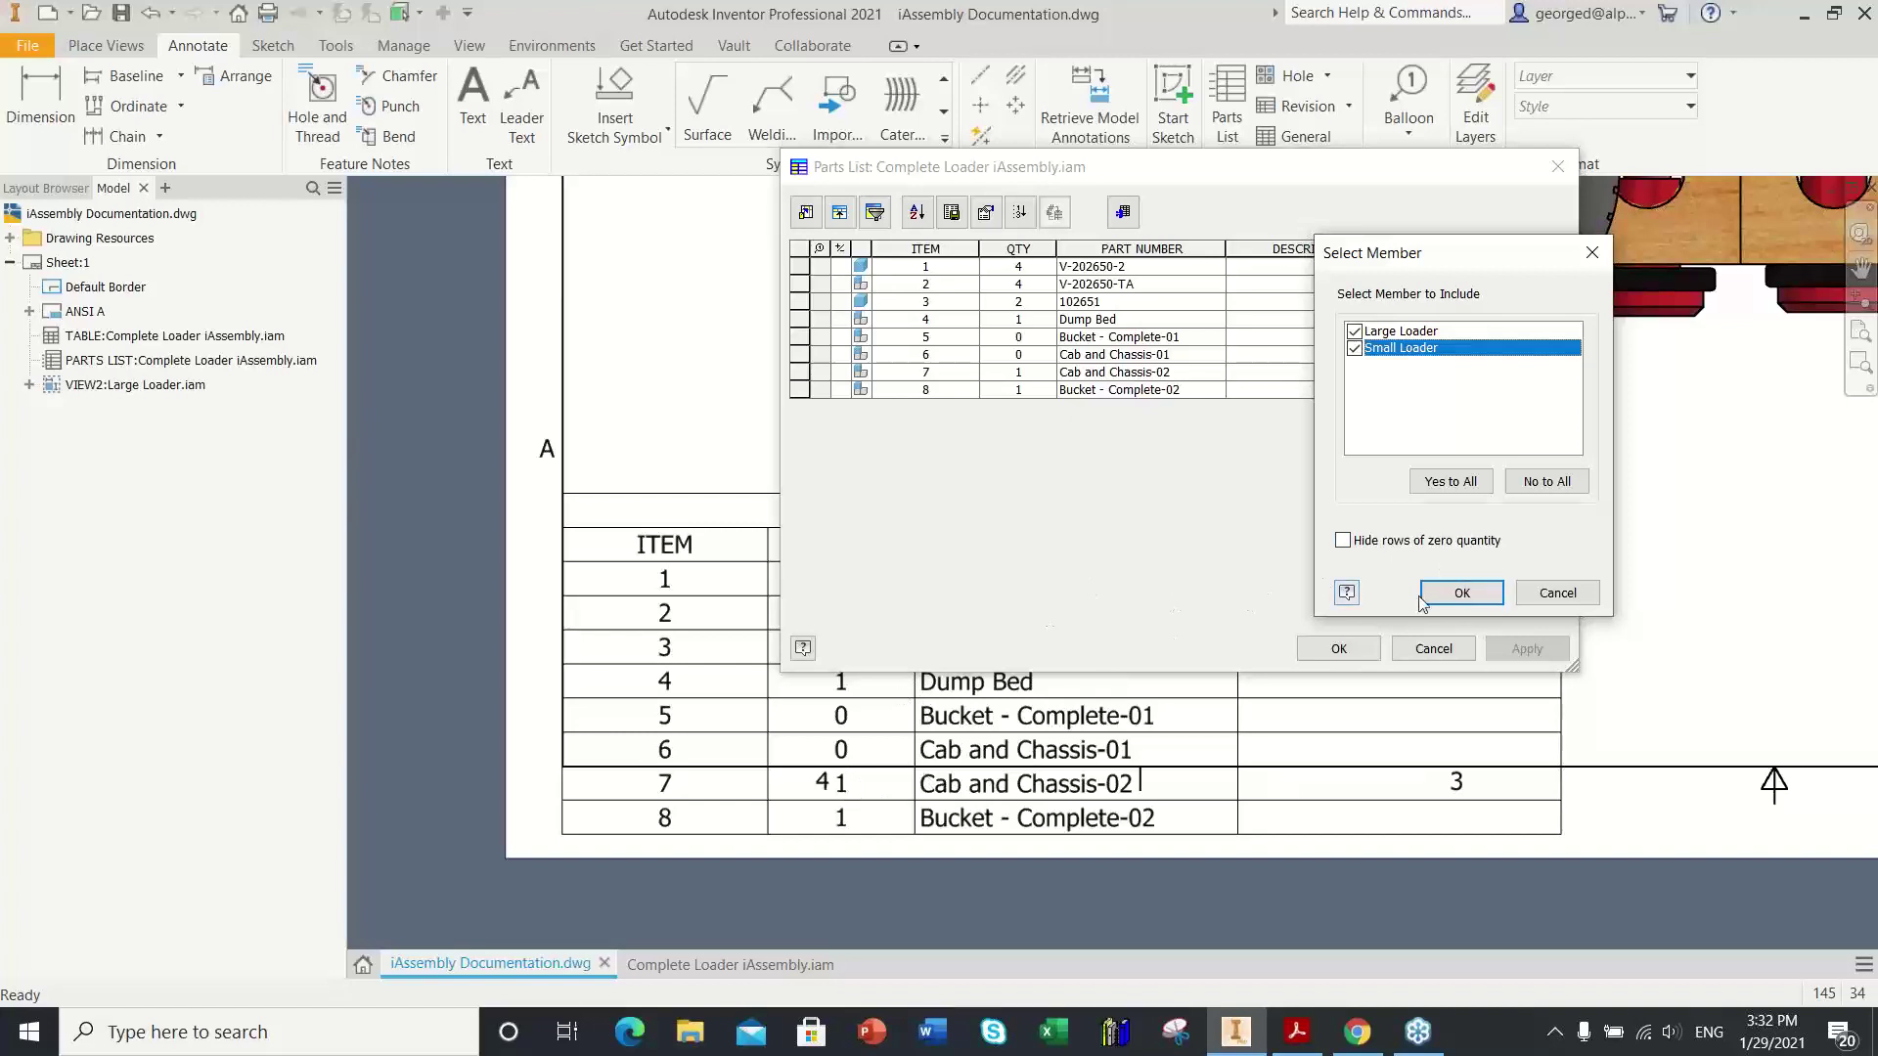
{"action": "left_click", "coordinate": [1459, 595]}
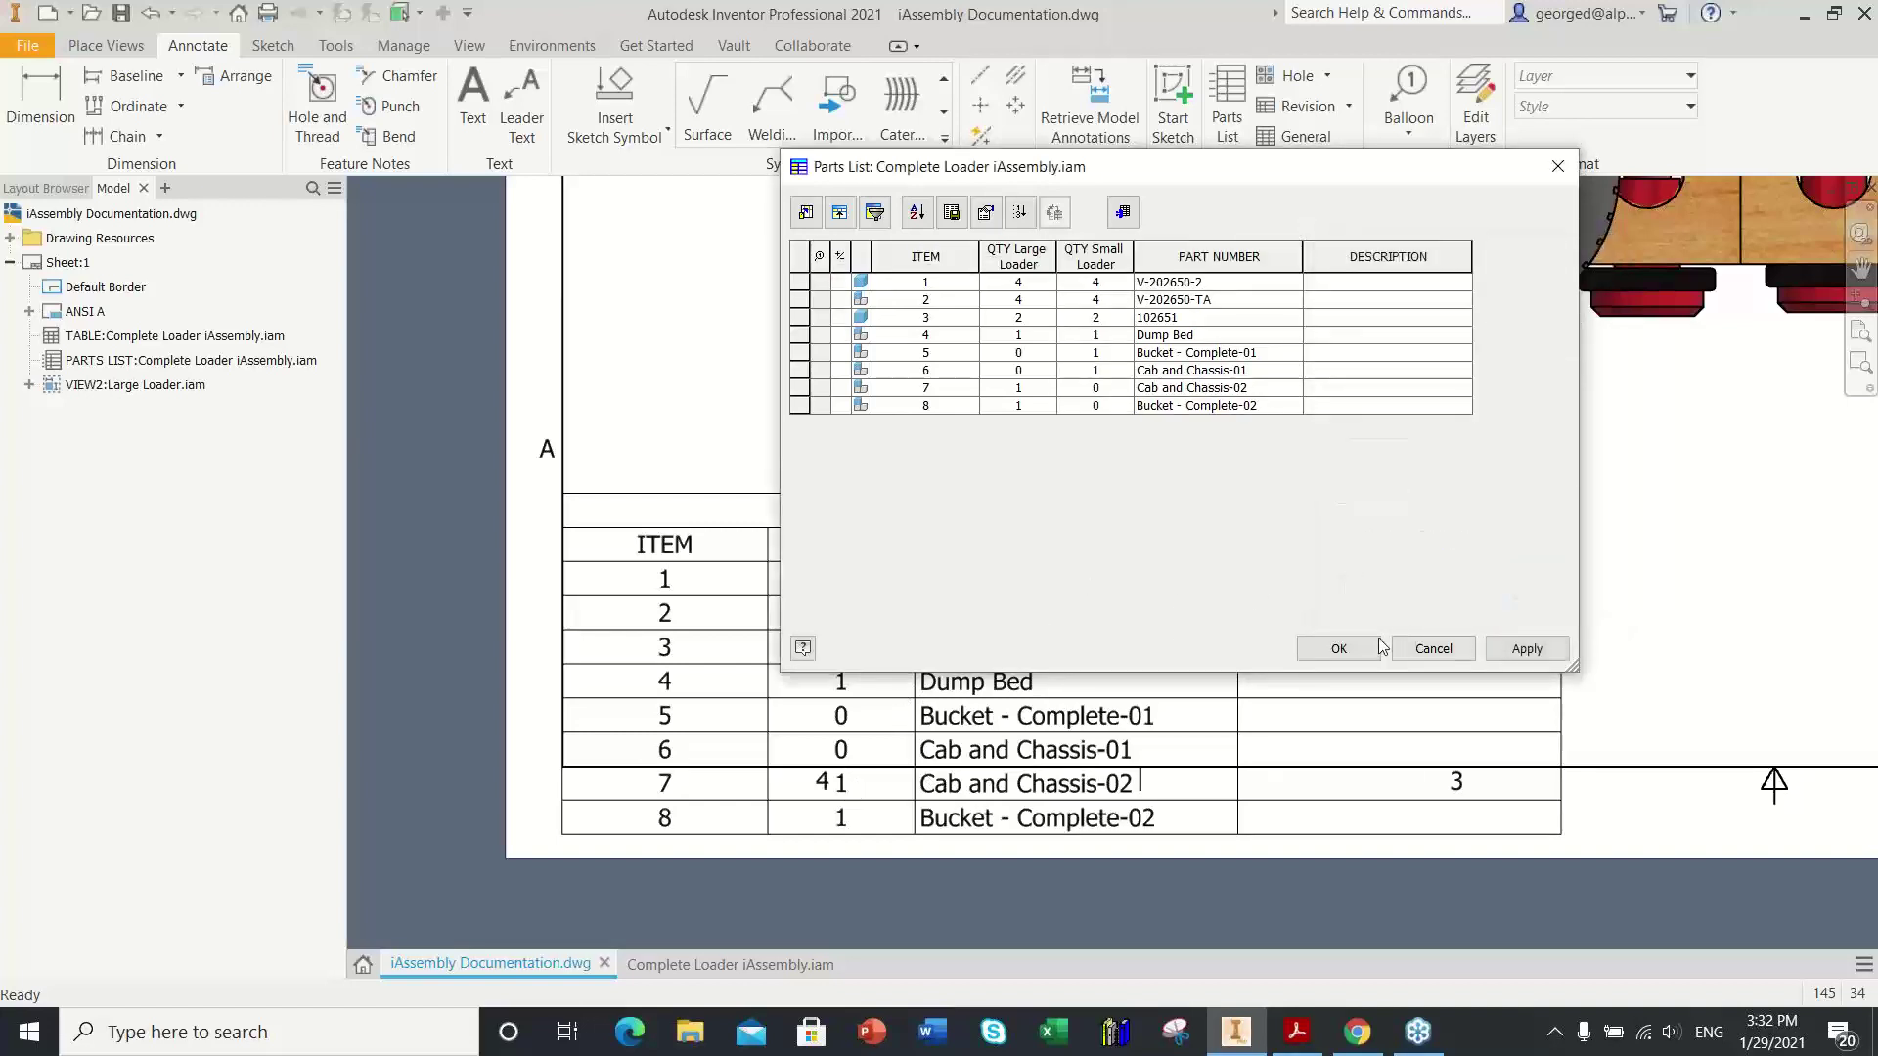
{"action": "left_click", "coordinate": [1340, 650]}
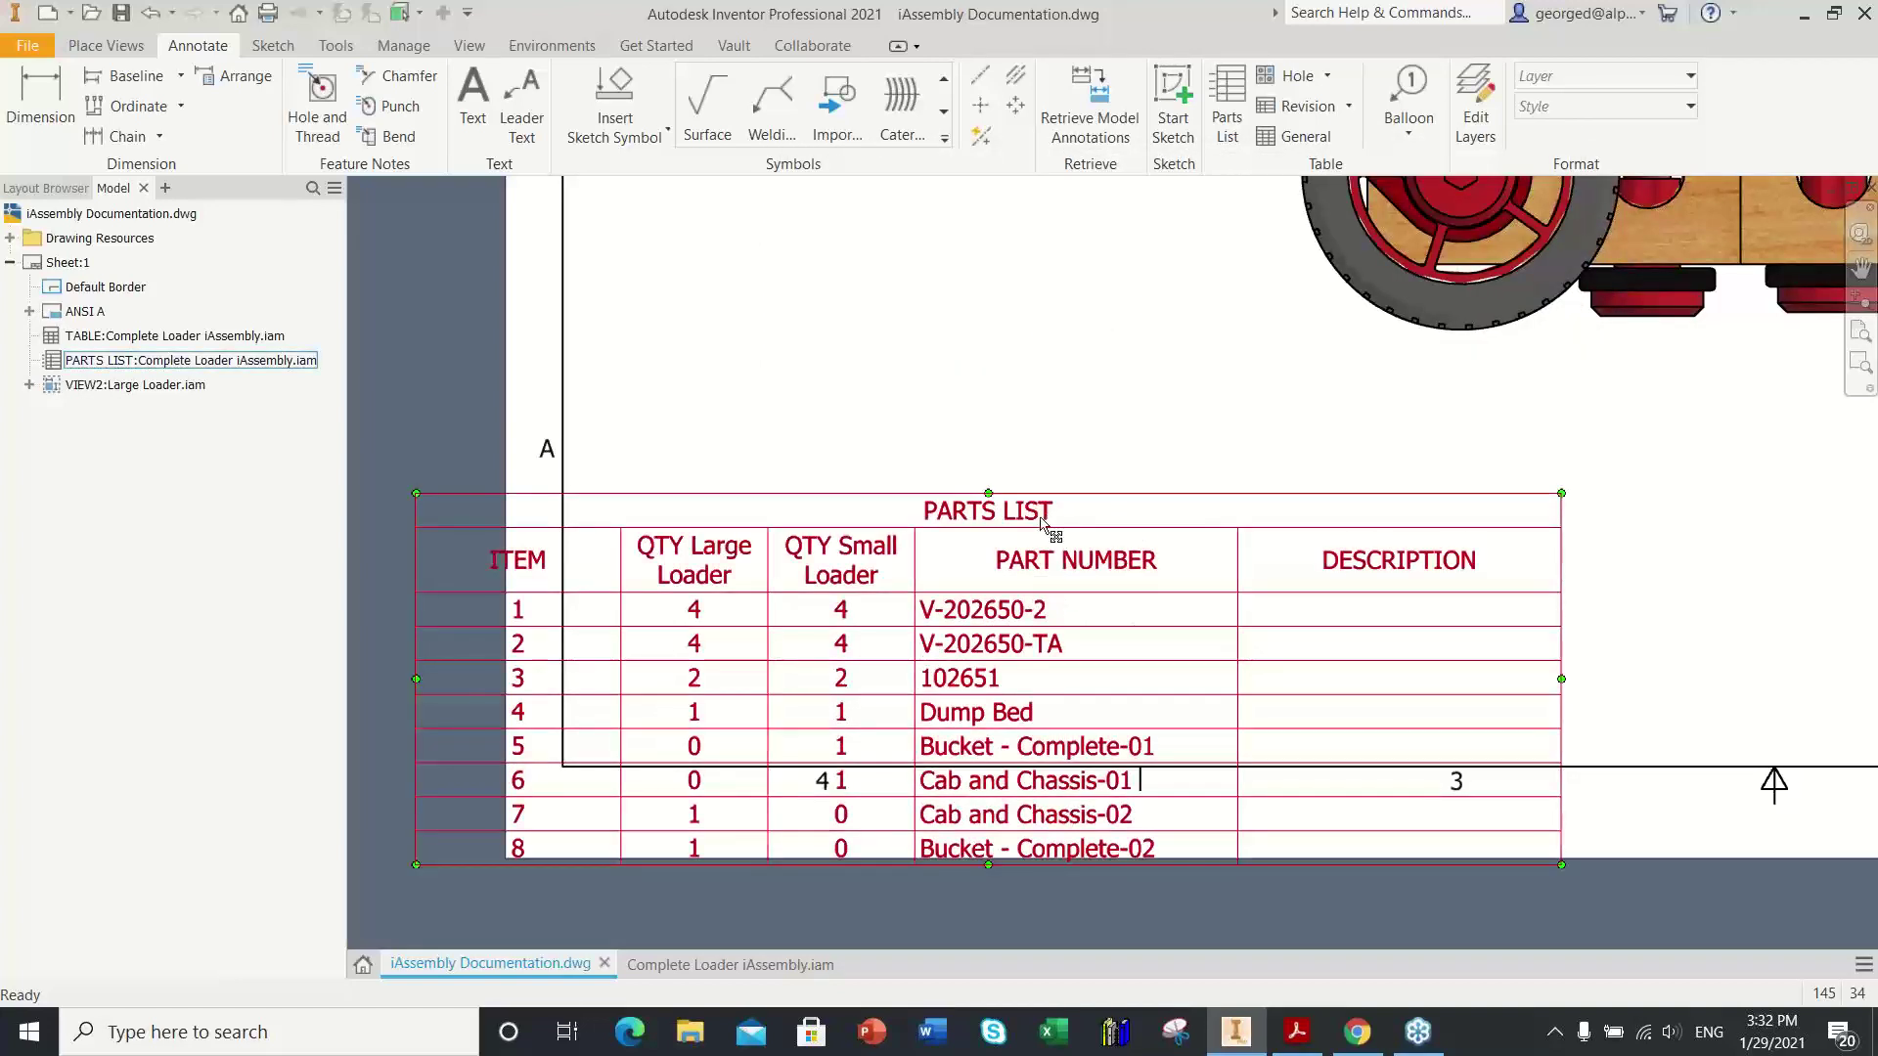
Step: Move the widened parts list back into the lower-left corner of the sheet border
{"action": "left_click_drag", "start_coordinate": [1042, 524], "coordinate": [1189, 419]}
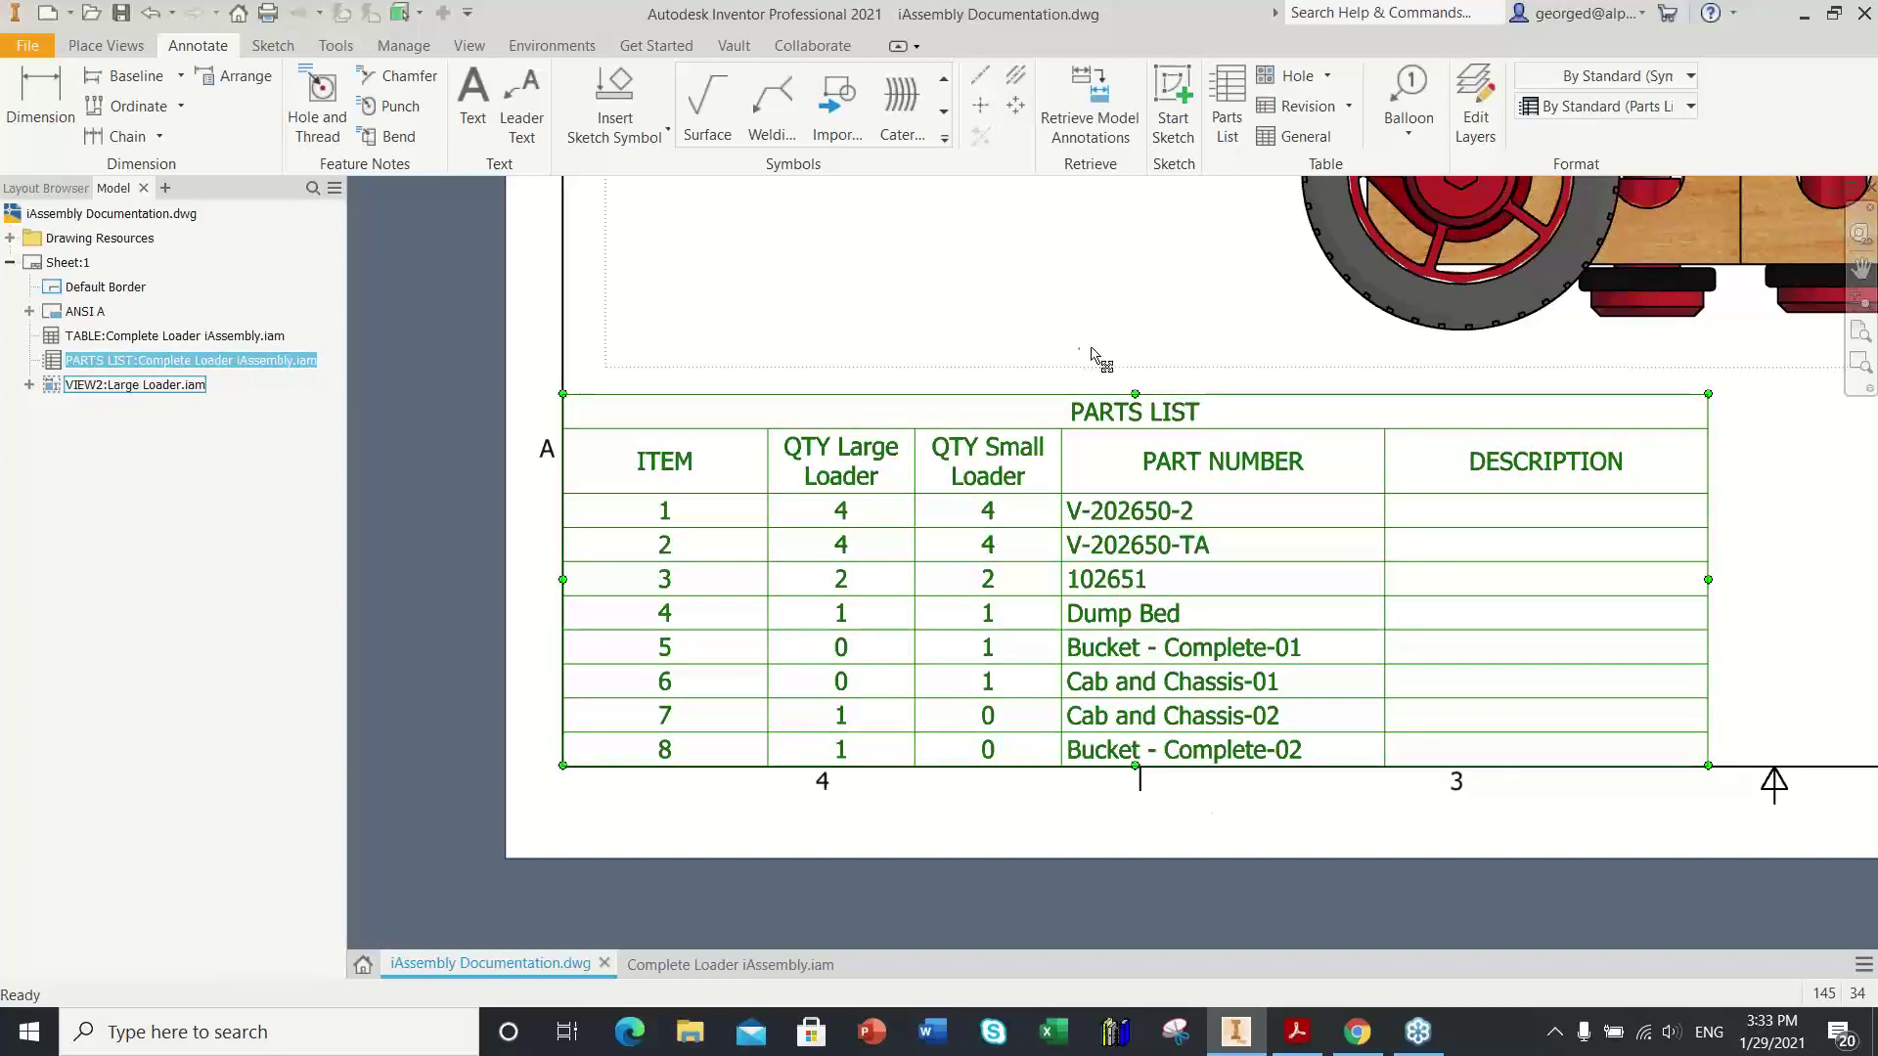
{"action": "key", "text": "Home"}
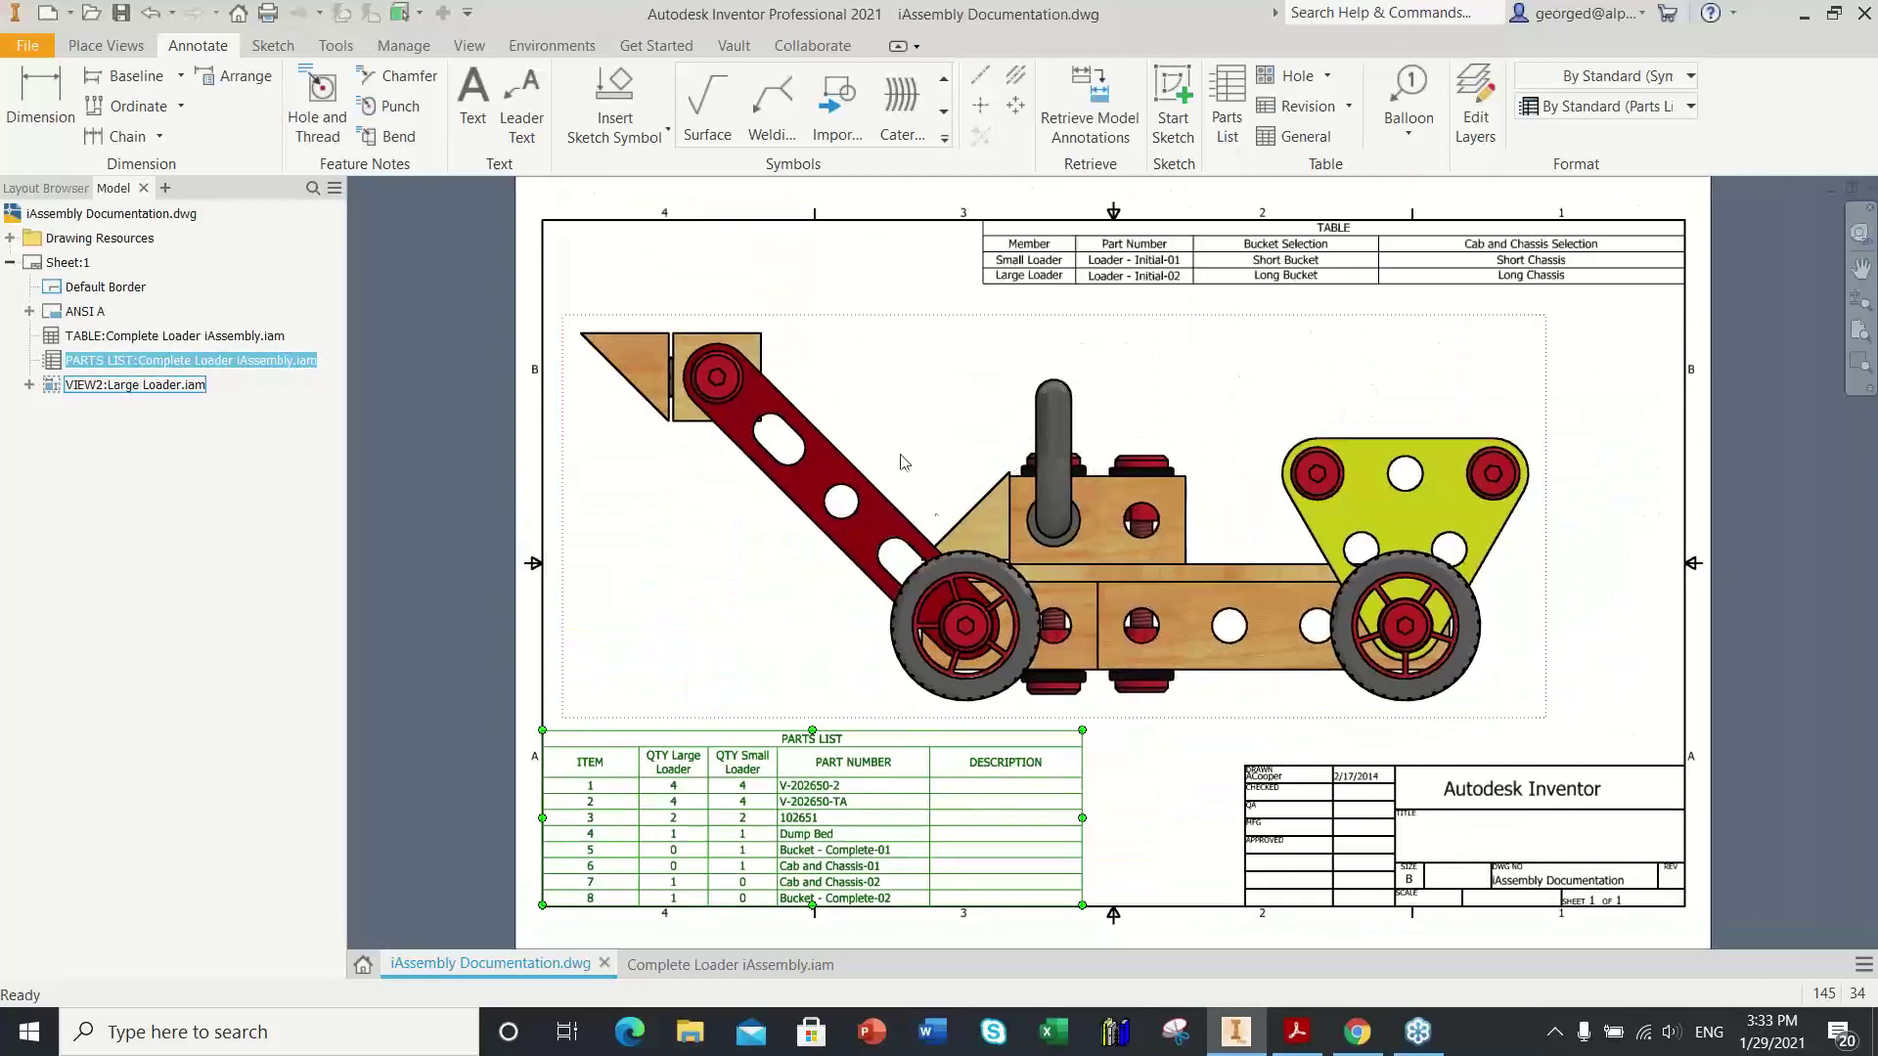
{"action": "left_click", "coordinate": [1211, 283]}
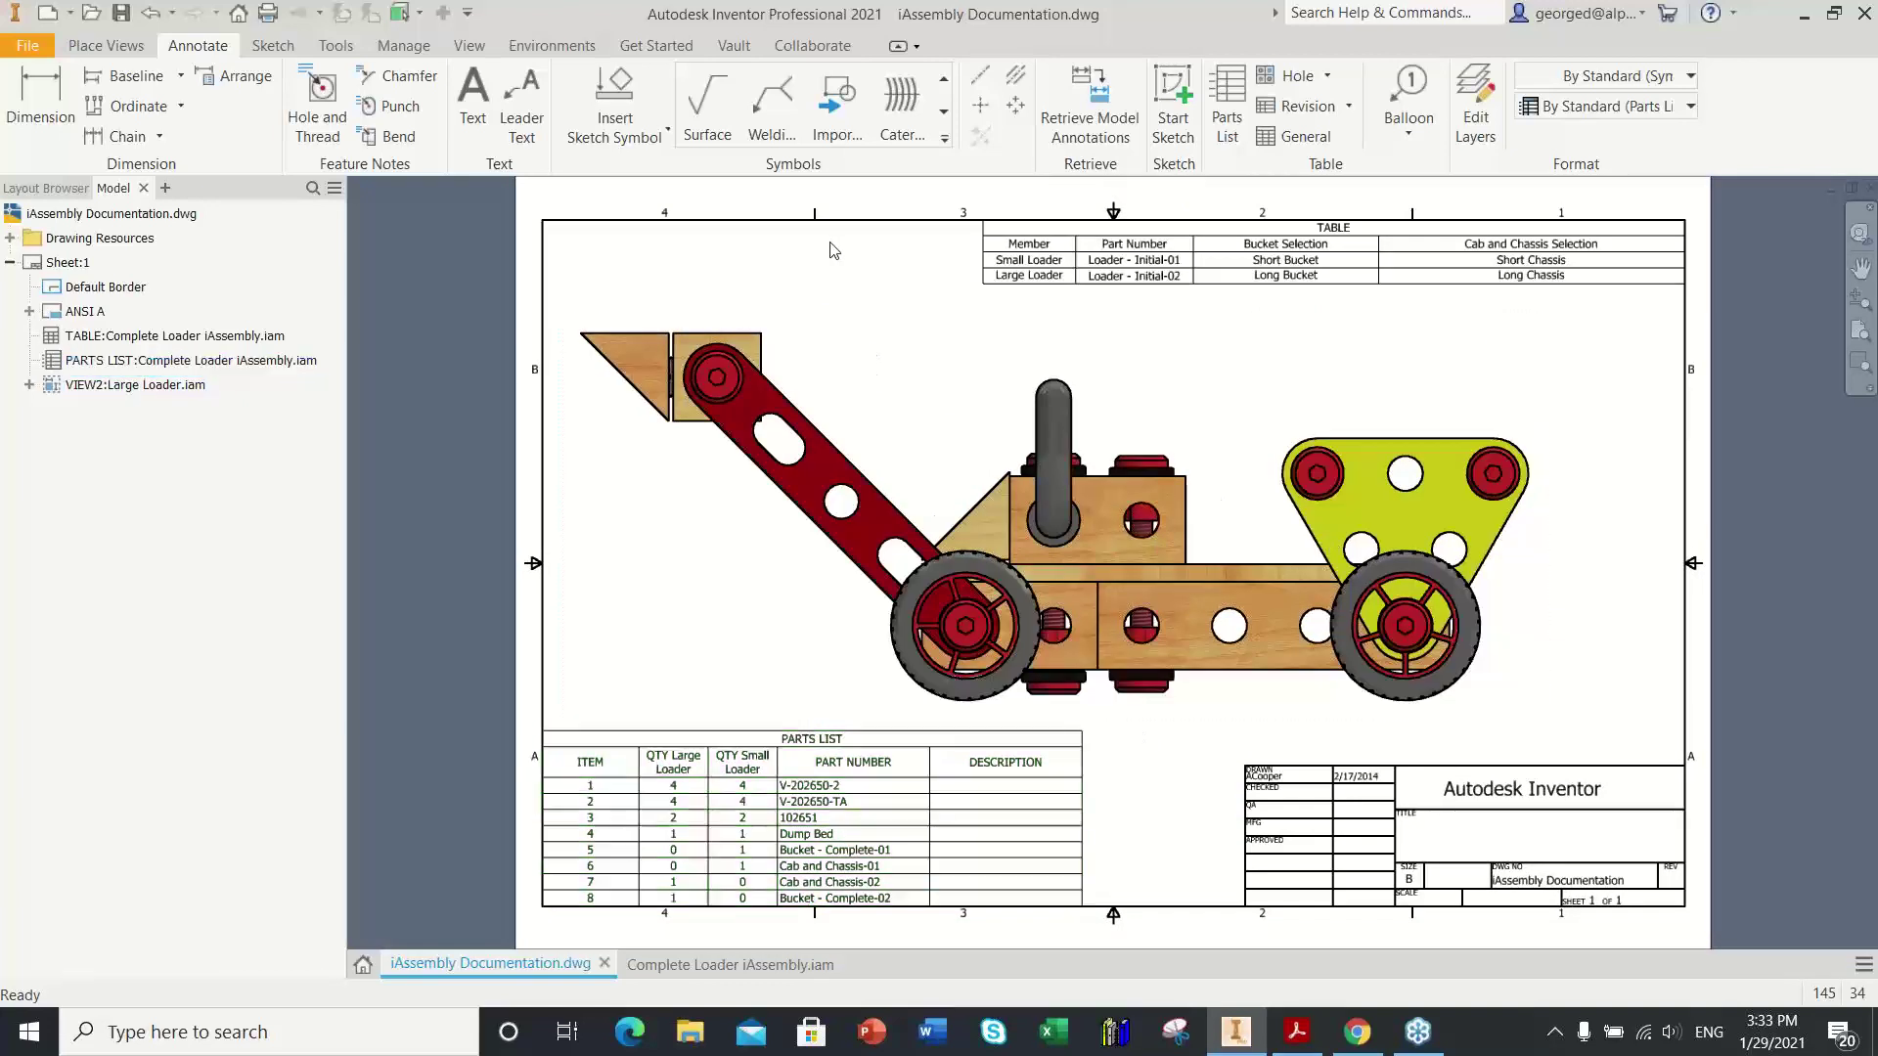
{"action": "left_click", "coordinate": [1521, 294]}
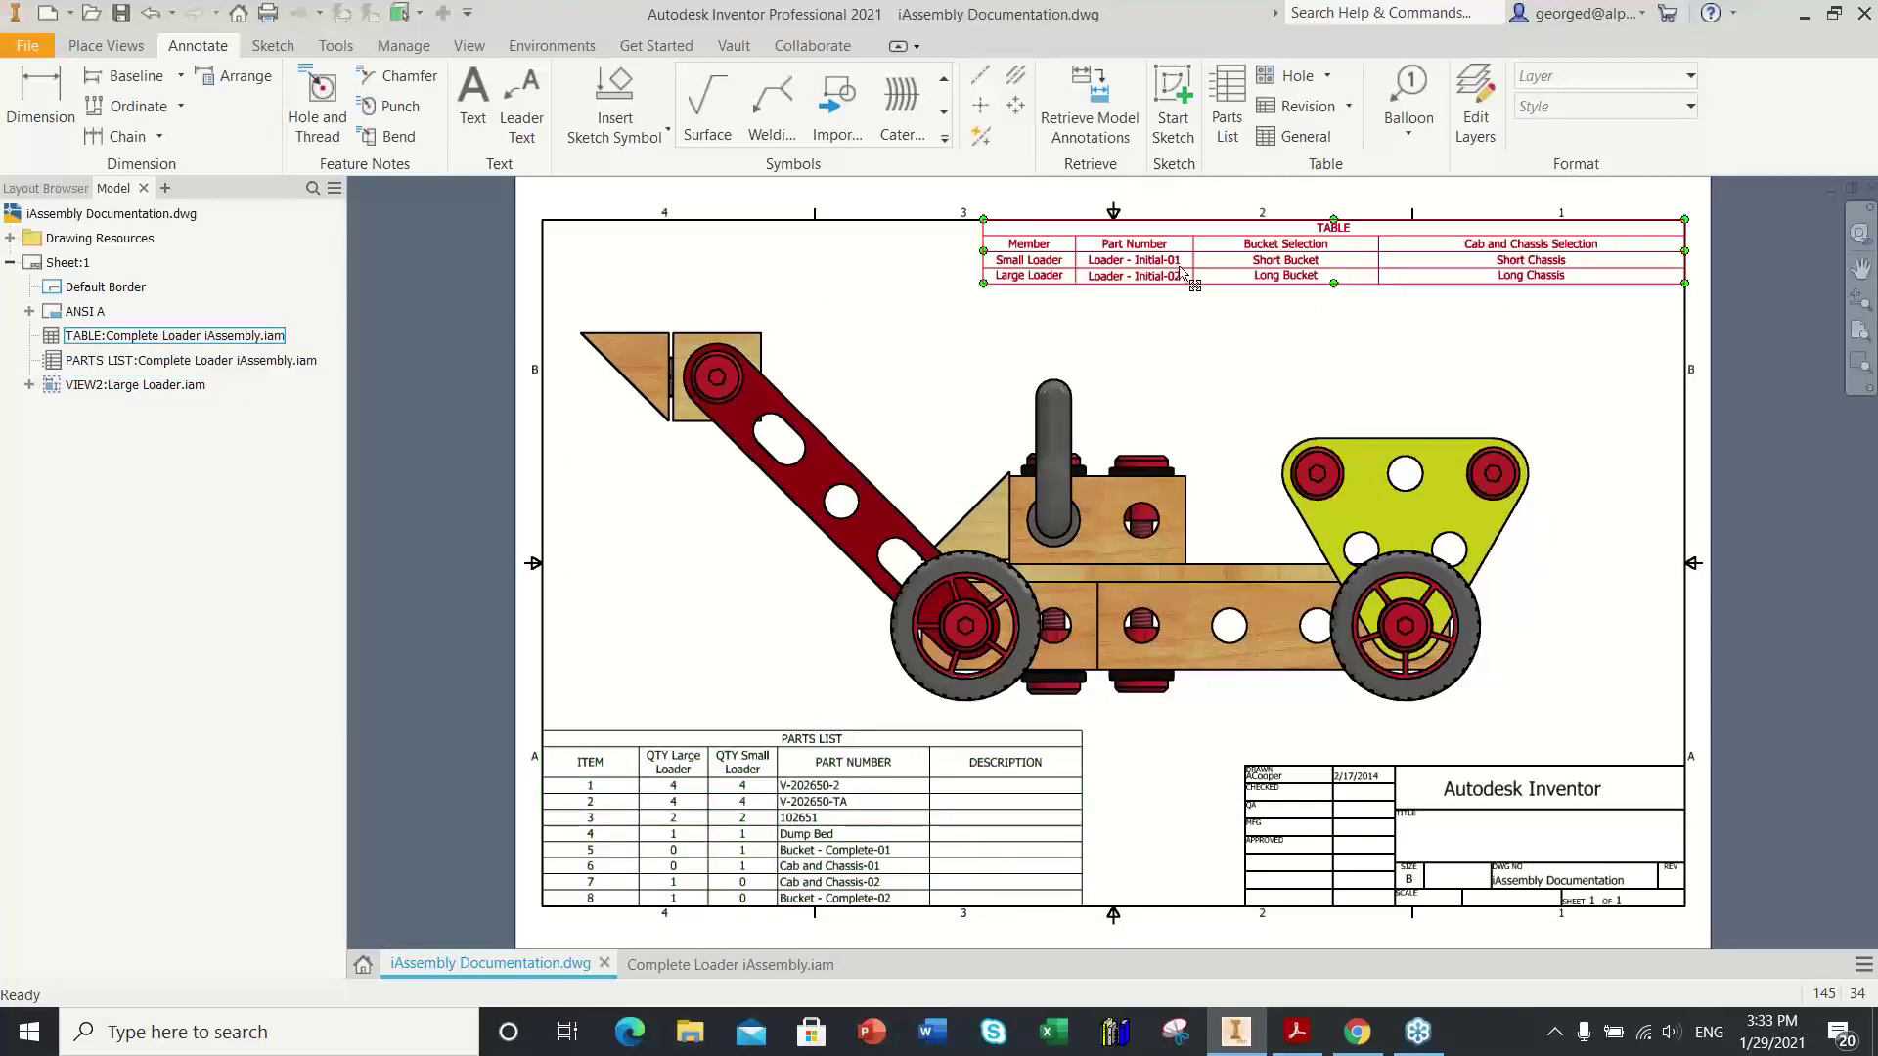
{"action": "left_click", "coordinate": [752, 739]}
{"action": "left_click", "coordinate": [1178, 868]}
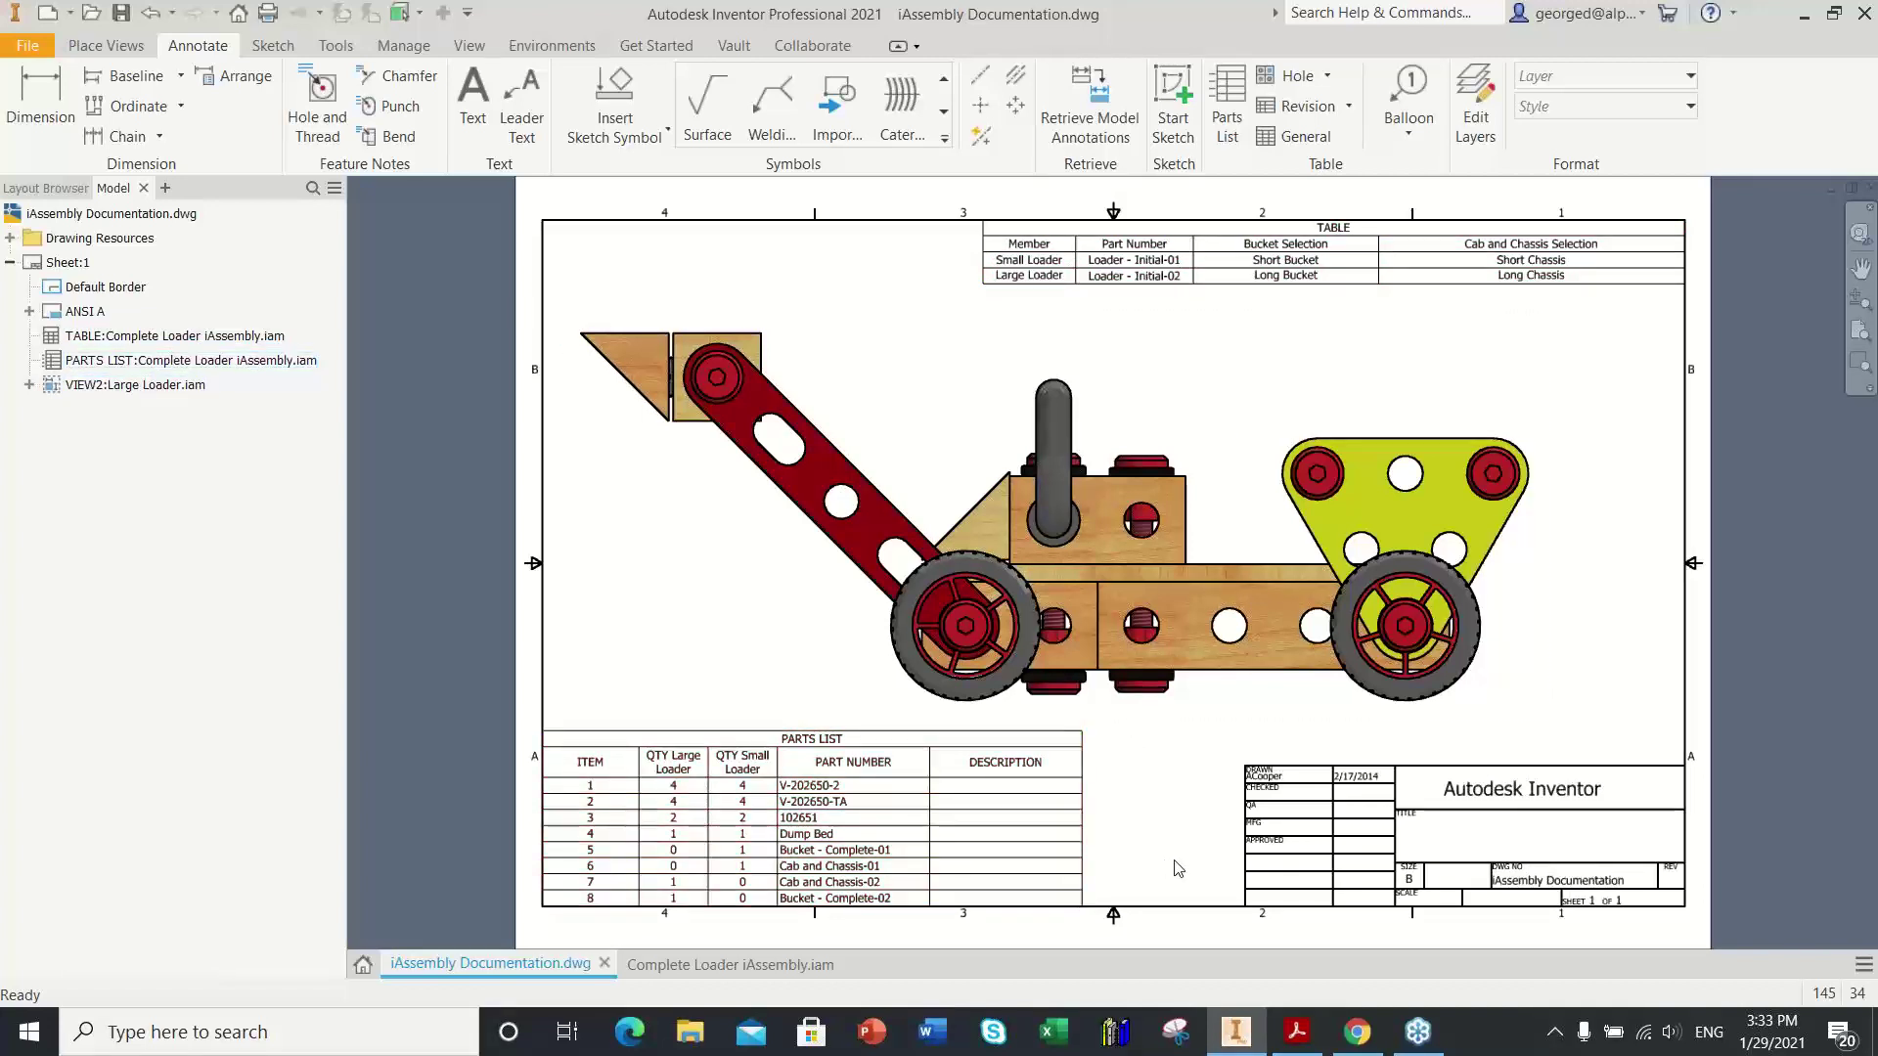